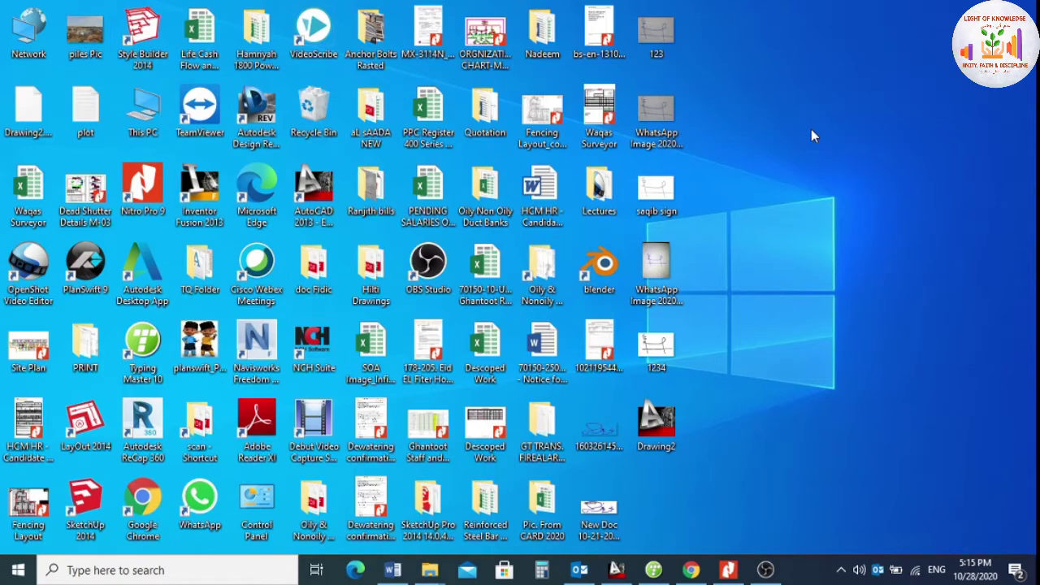
Minimize OBS Studio and bring the Lecture One Word document to the front.
click(765, 569)
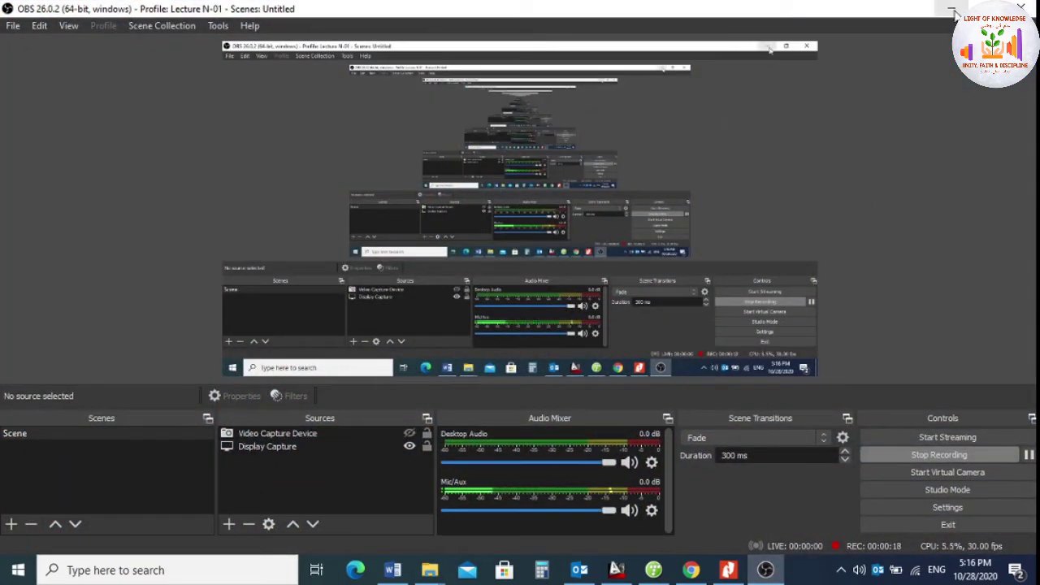
click(950, 8)
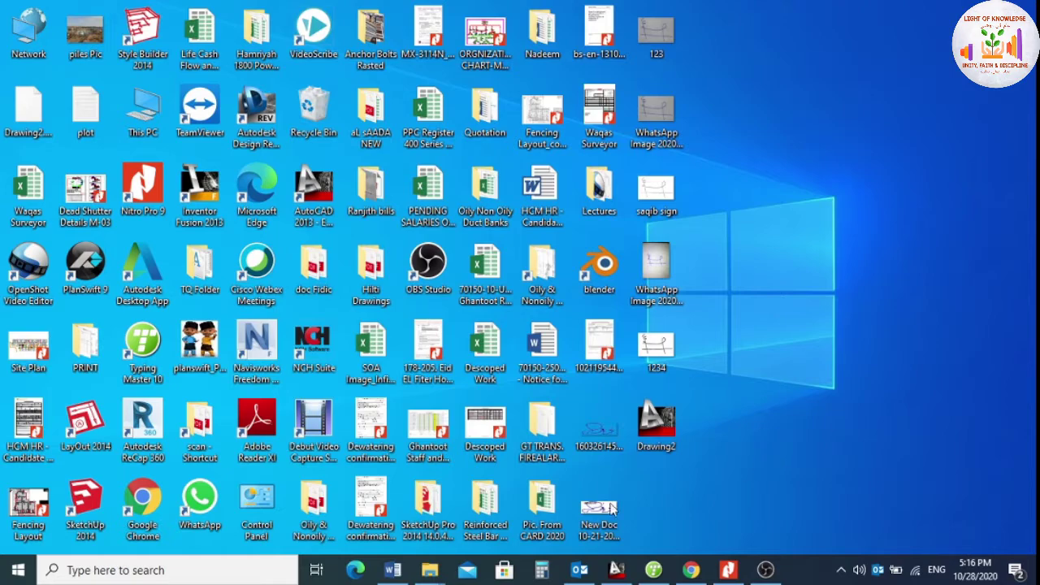
click(393, 569)
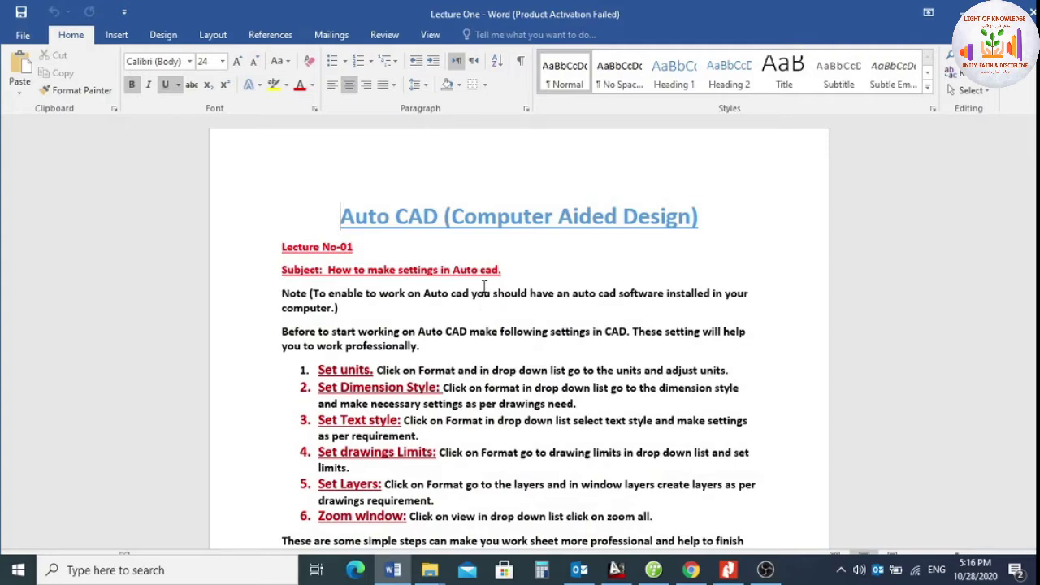
Zoom in and scroll to the six numbered AutoCAD setup steps in Lecture One.
ctrl+scroll(484, 286, up, 2)
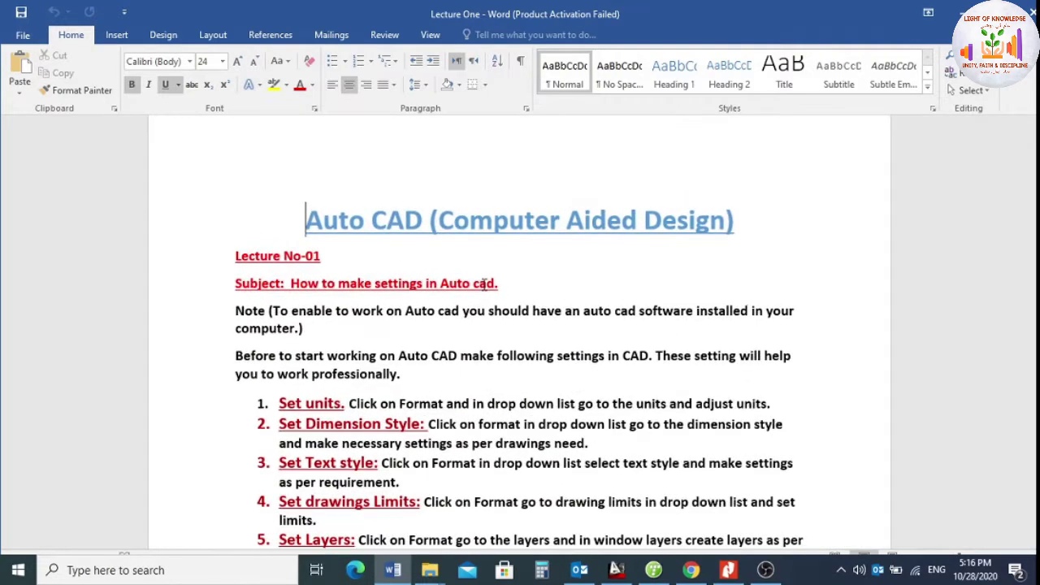
scroll(406, 258, down, 2)
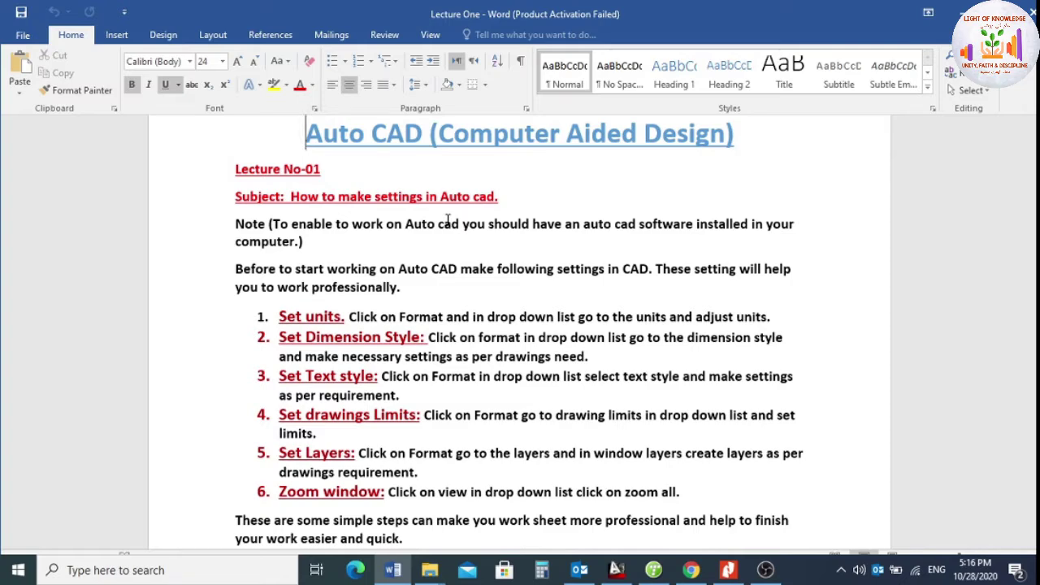
scroll(447, 219, down, 1)
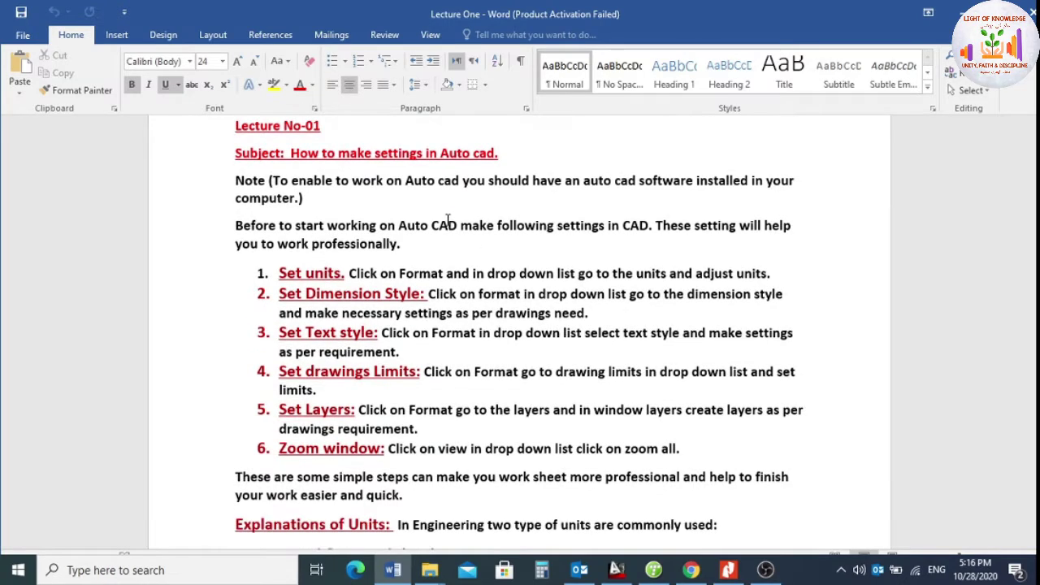
scroll(448, 220, down, 1)
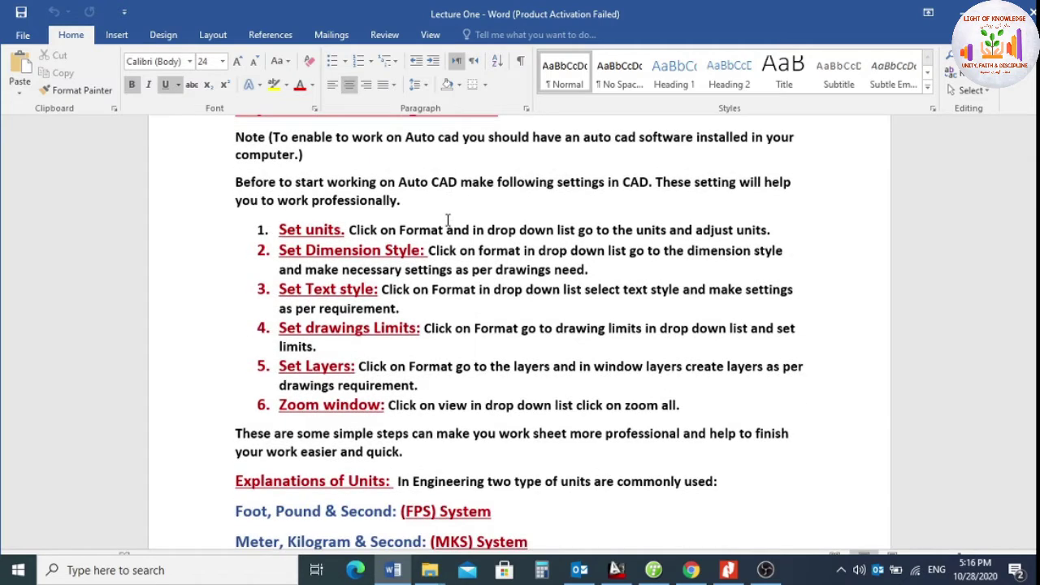
Highlight the Set drawings Limits, Set Layers, Zoom window and Explanations of Units headings.
drag(422, 328, 281, 333)
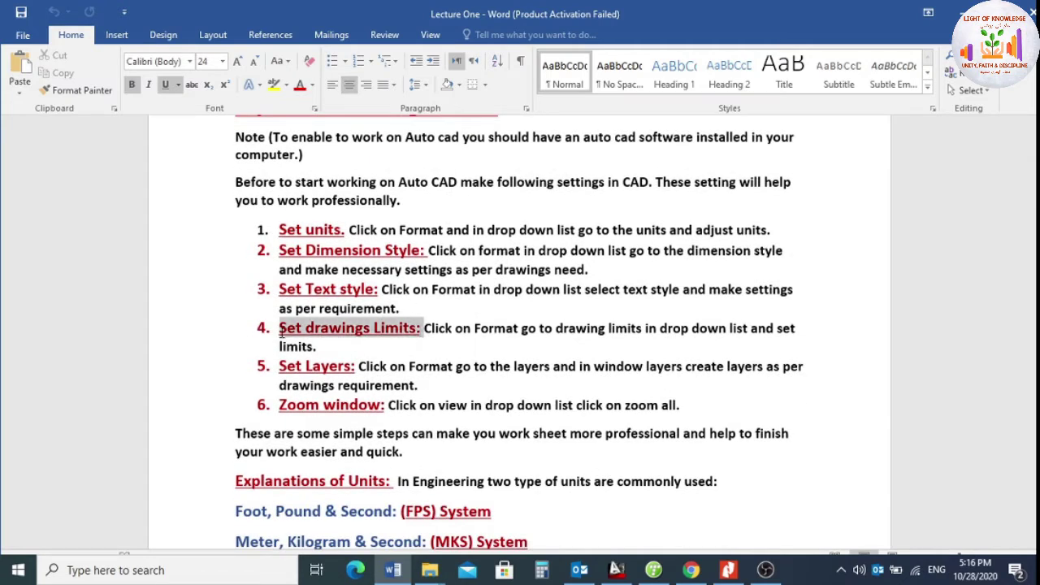
drag(356, 368, 280, 368)
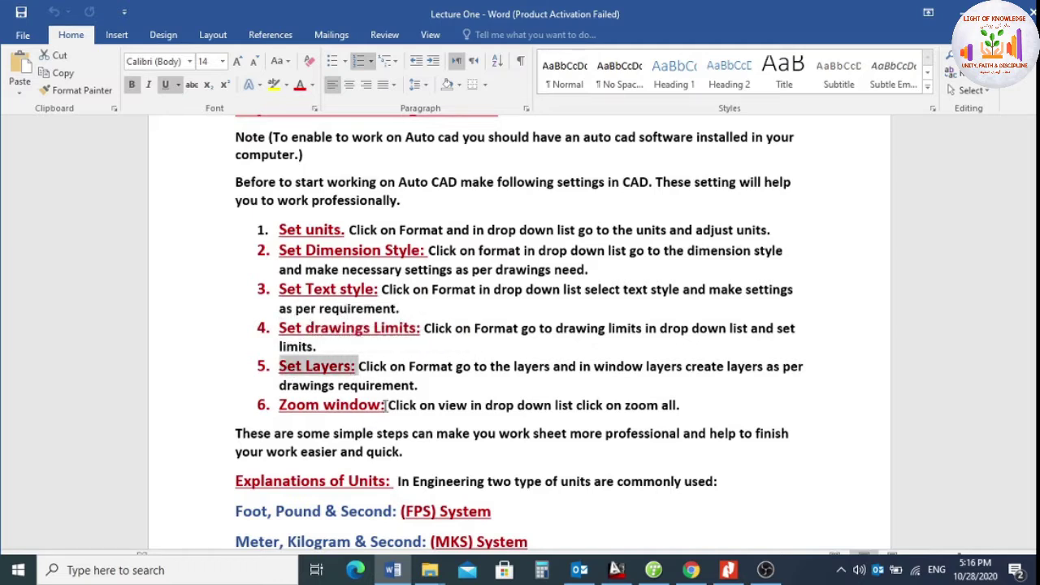
drag(385, 405, 281, 406)
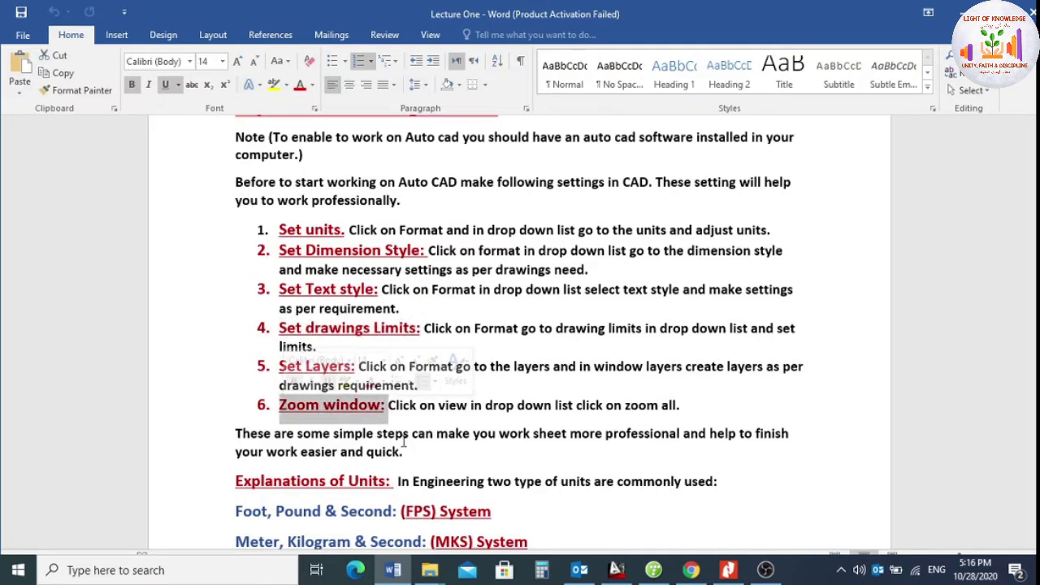
scroll(403, 441, down, 2)
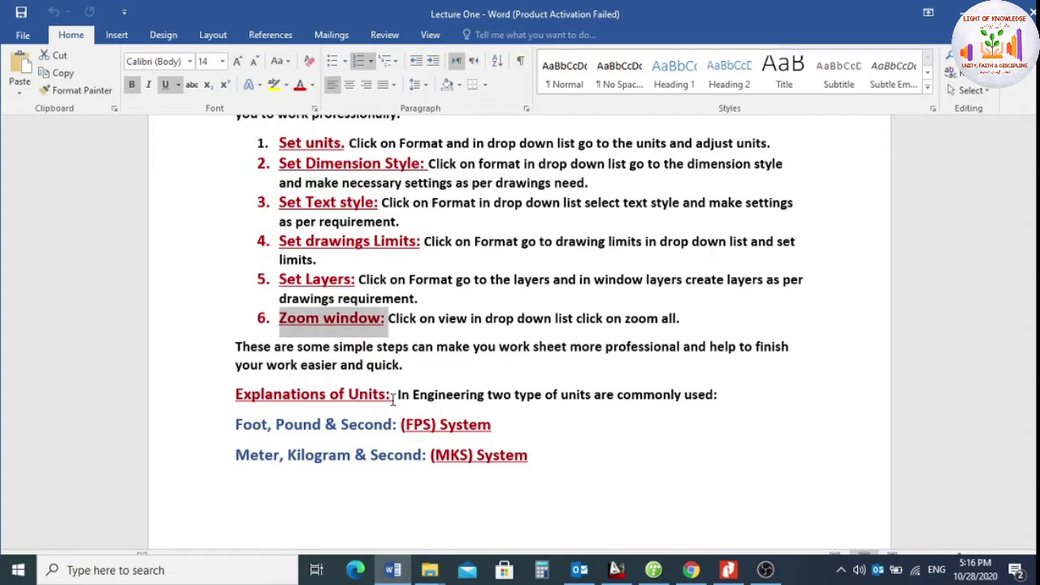
drag(393, 398, 235, 398)
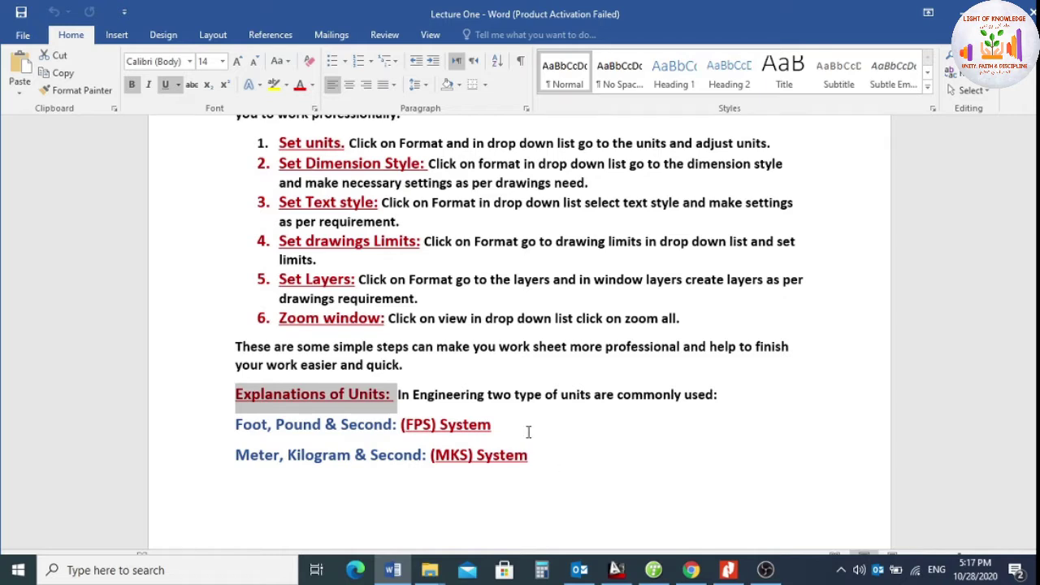
click(525, 428)
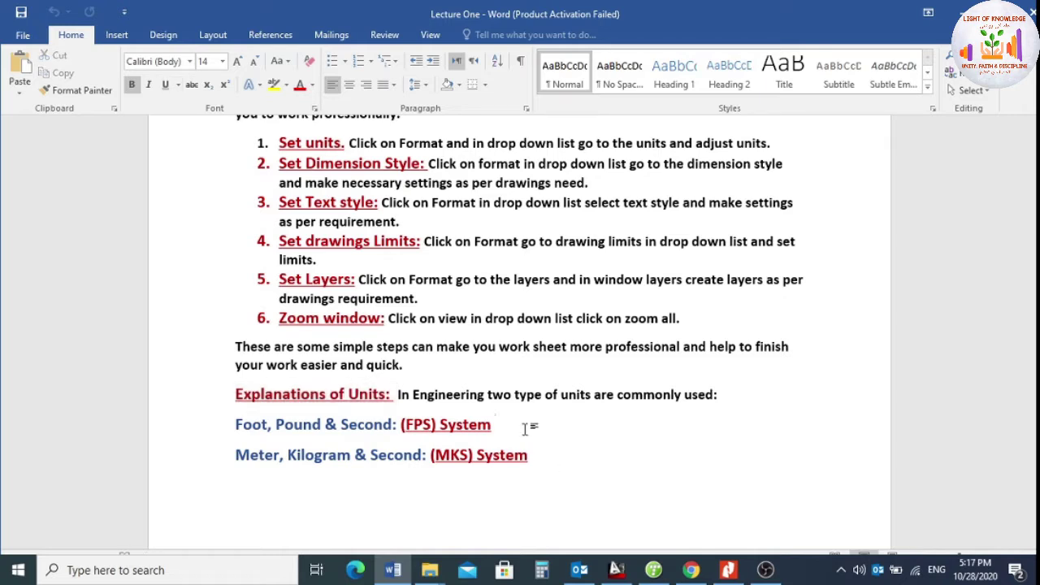
scroll(525, 429, down, 6)
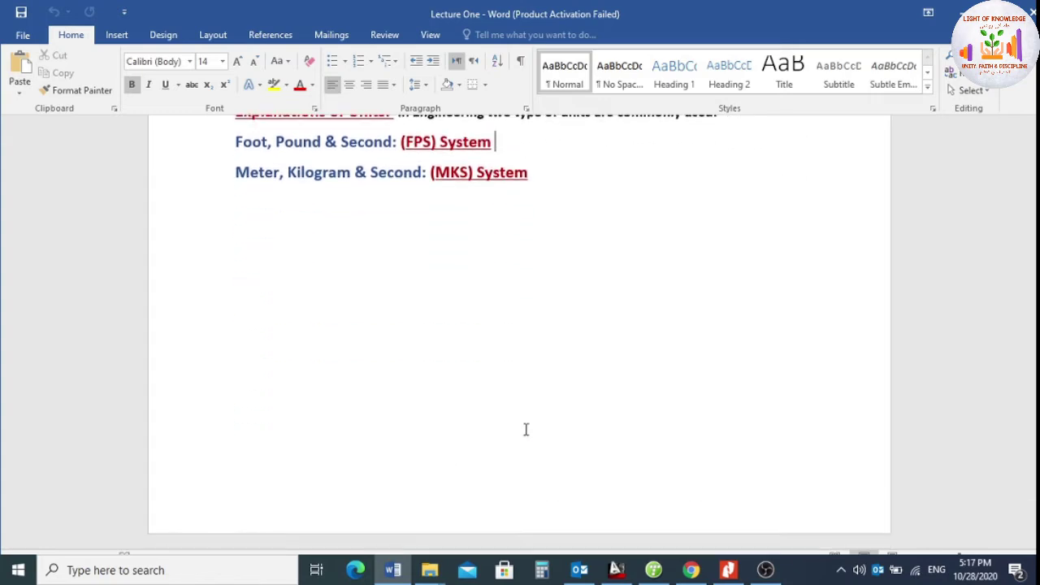
scroll(525, 429, up, 5)
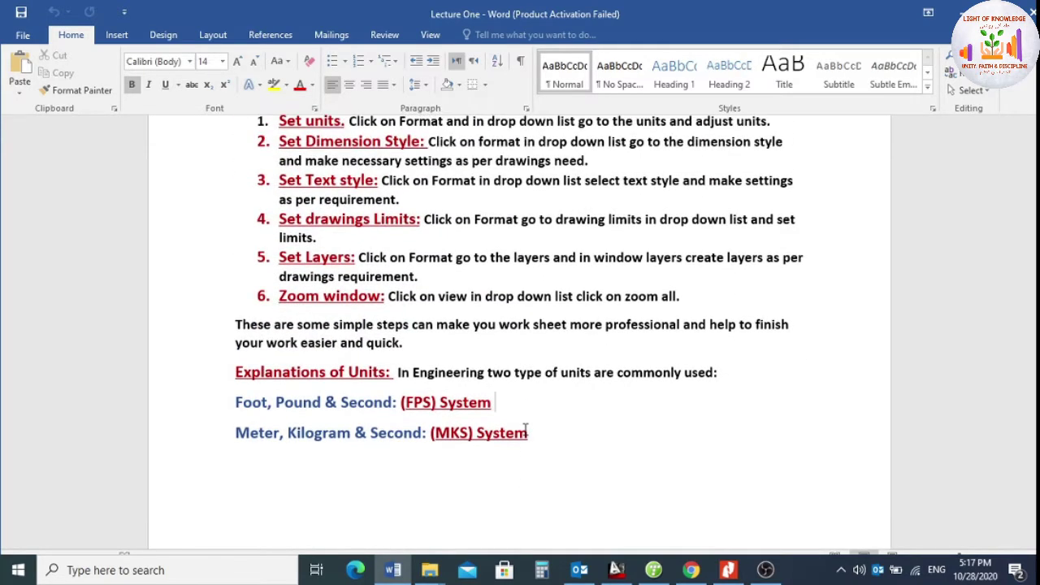
scroll(525, 429, down, 5)
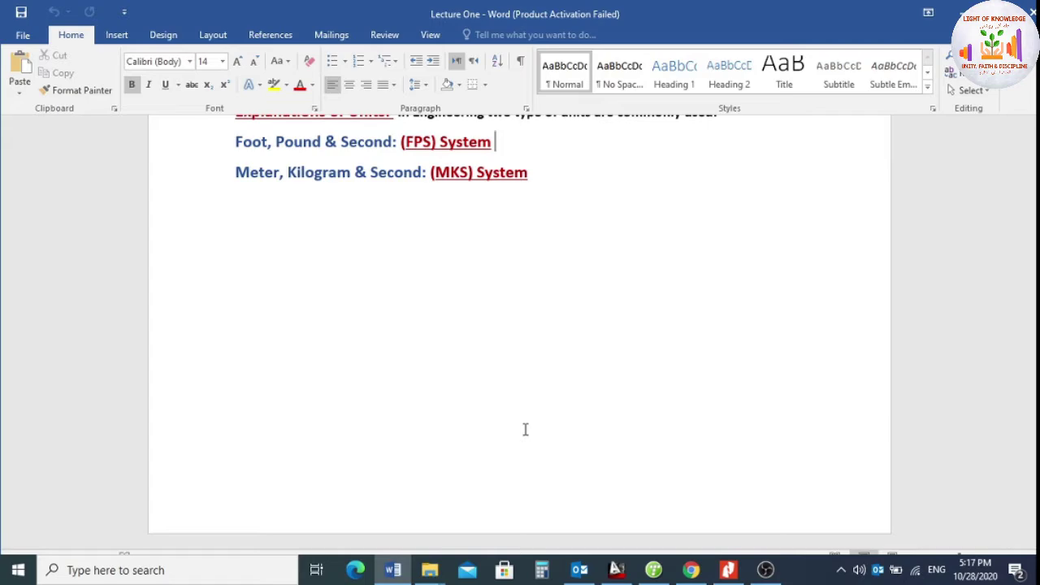
Switch to Small Room.dwg and zoom in on the floor plan.
click(616, 568)
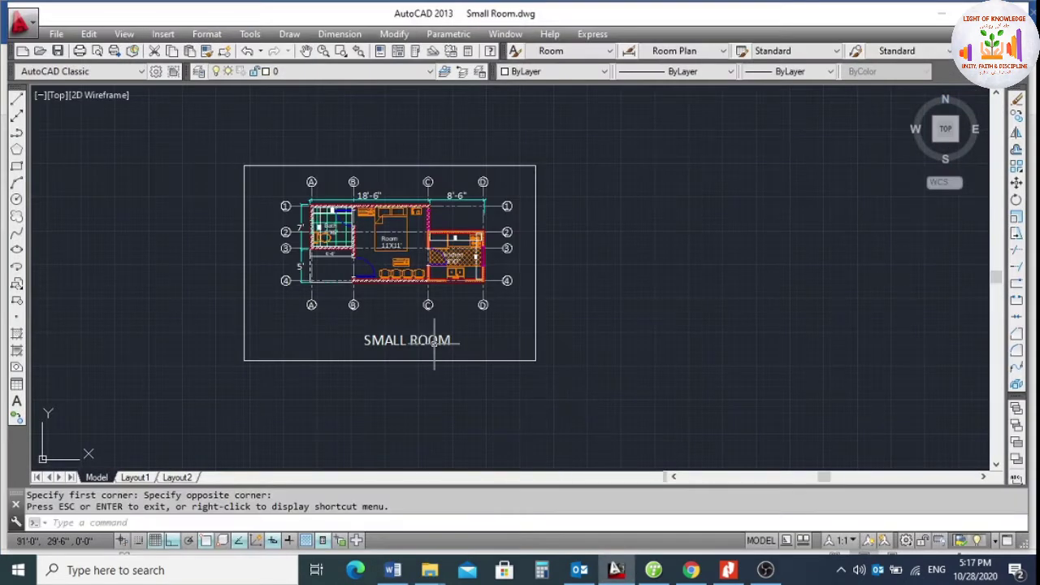
scroll(382, 329, up, 4)
scroll(642, 431, down, 2)
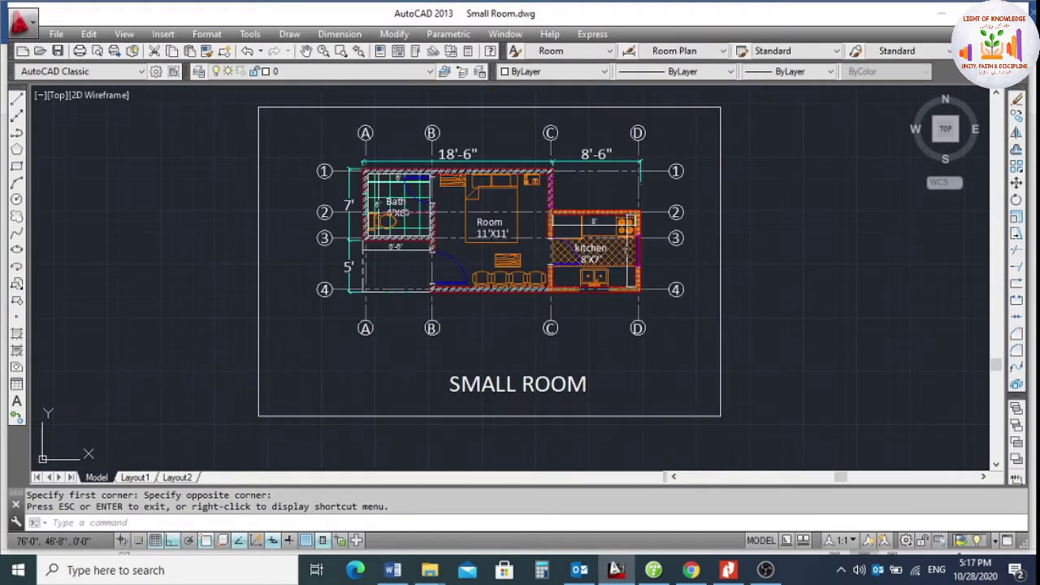
scroll(386, 187, up, 2)
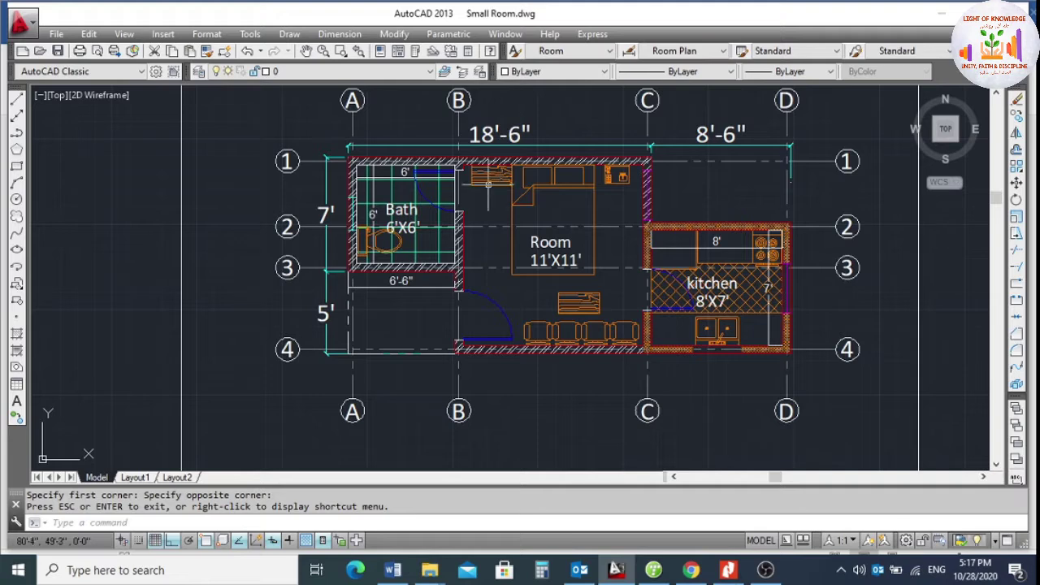
mouse_move(448, 207)
scroll(424, 181, up, 2)
scroll(388, 216, down, 2)
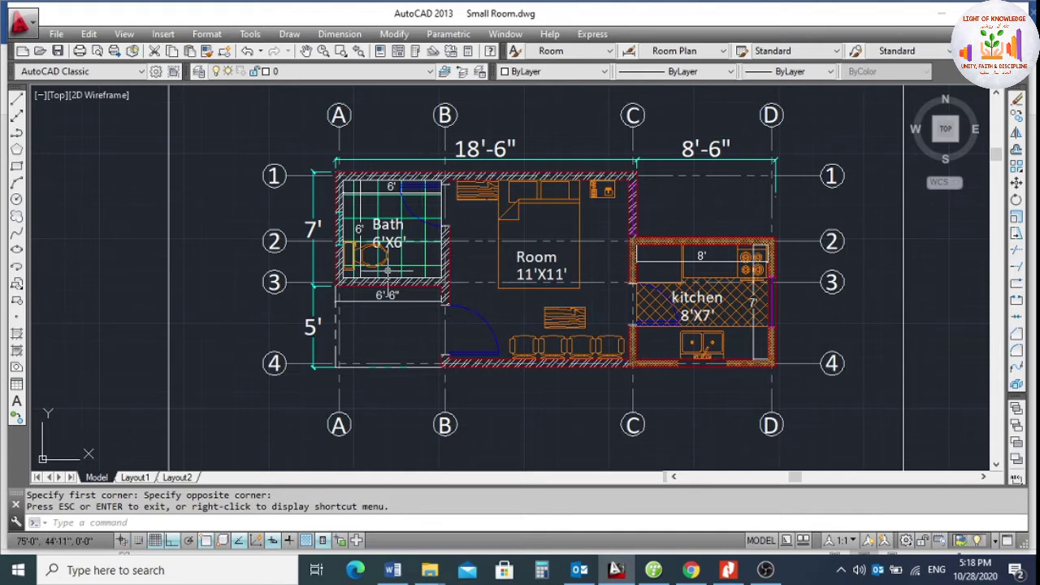
scroll(385, 236, up, 2)
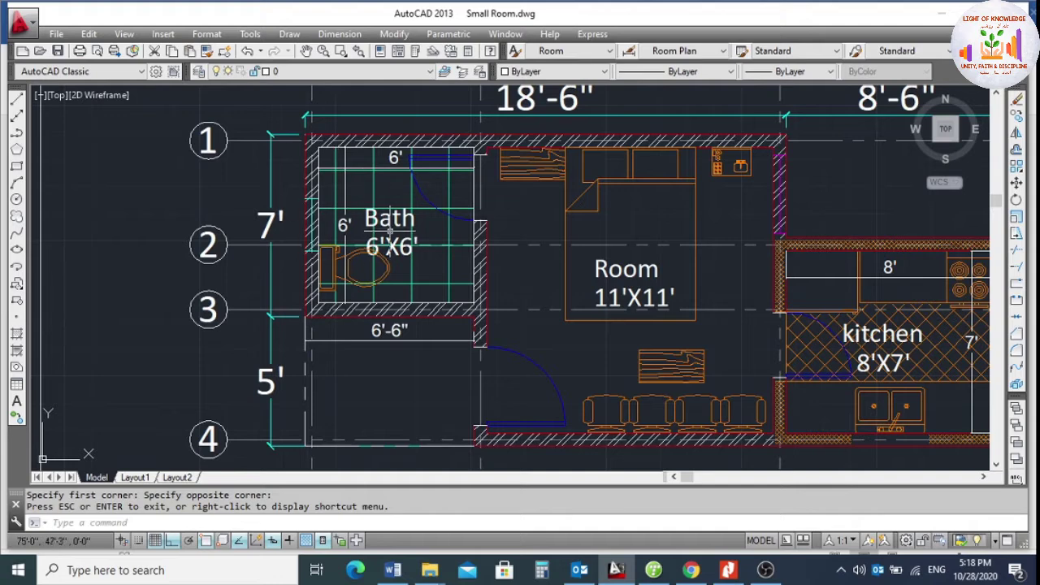
Select the bath's floor hatch and toilet to inspect them, then deselect.
click(416, 275)
click(398, 281)
key(Escape)
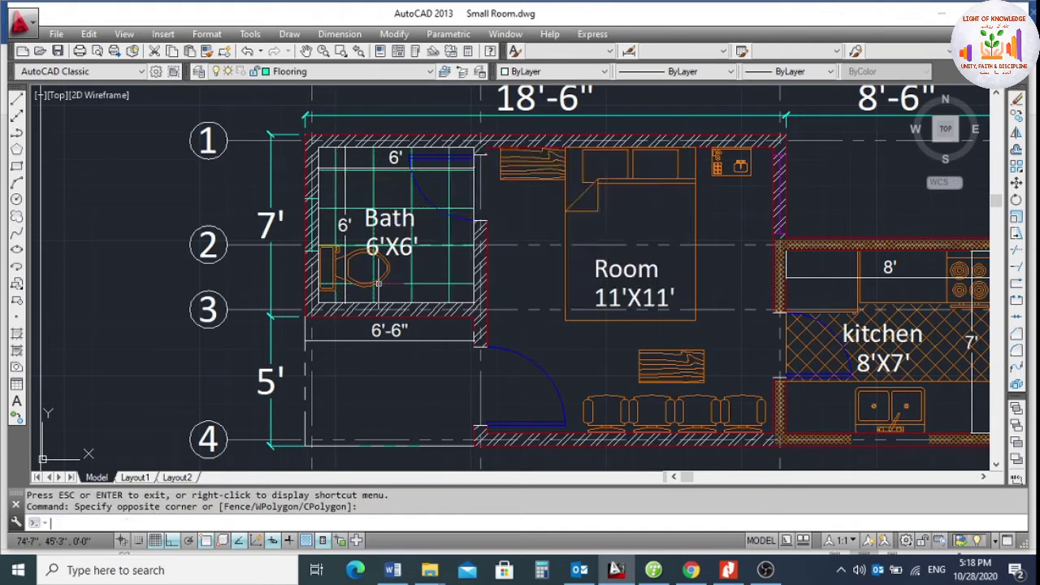
click(353, 276)
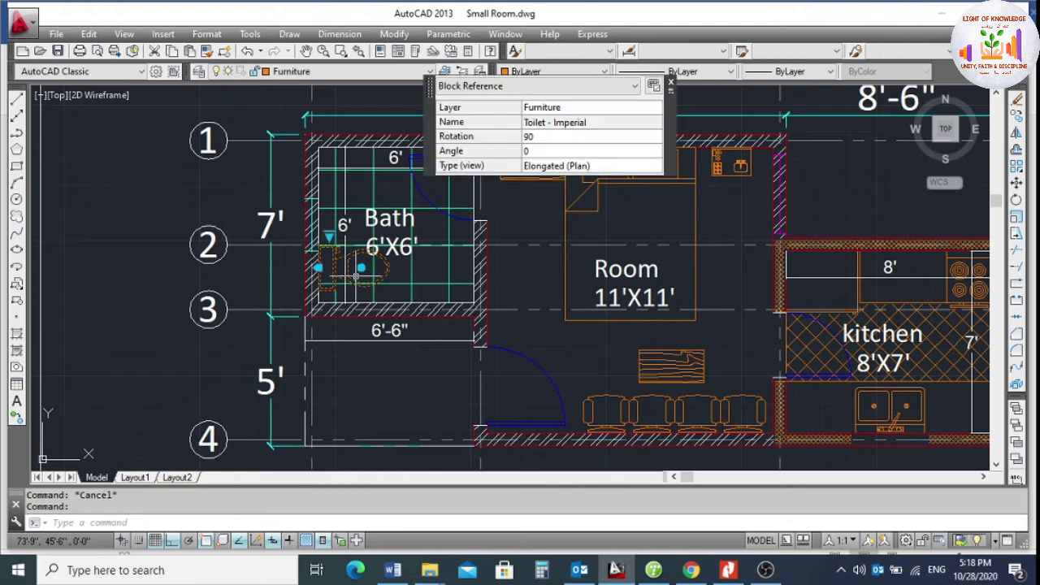
key(Escape)
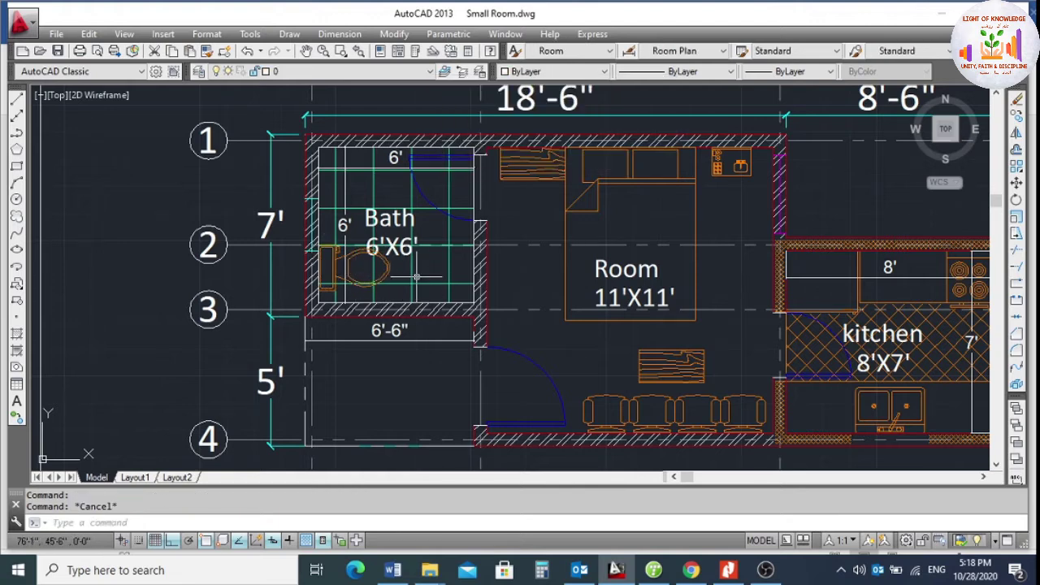
Zoom in and out on the Small Room plan's grid bubbles and dimensions.
scroll(373, 272, down, 1)
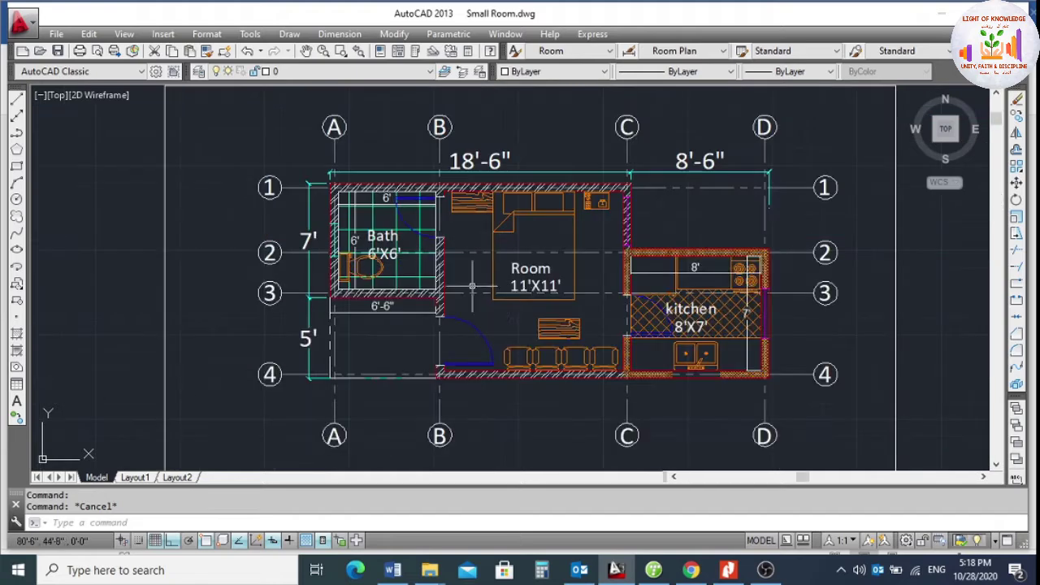
scroll(546, 294, up, 1)
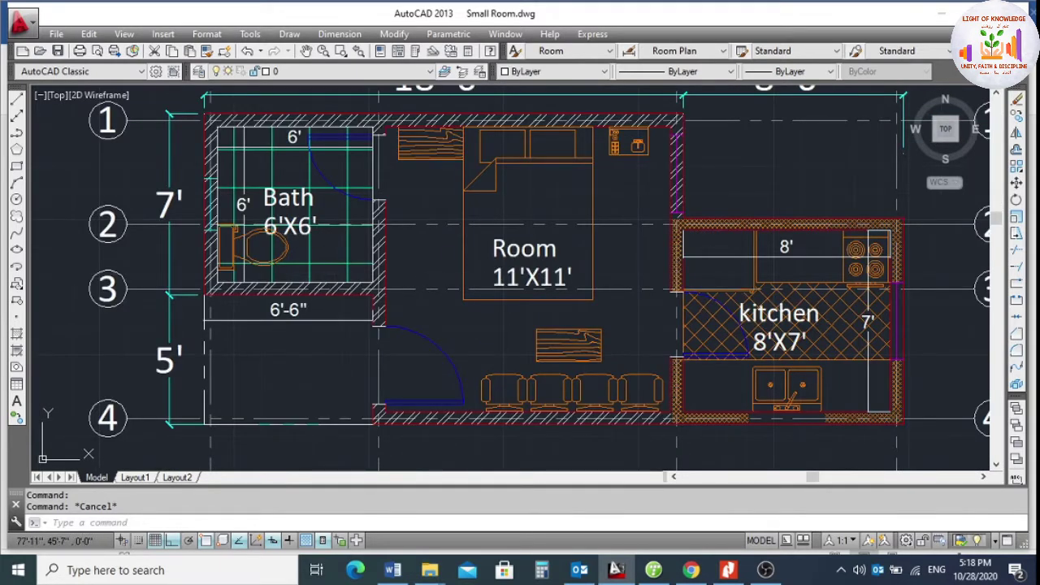
scroll(520, 286, down, 1)
scroll(574, 345, up, 1)
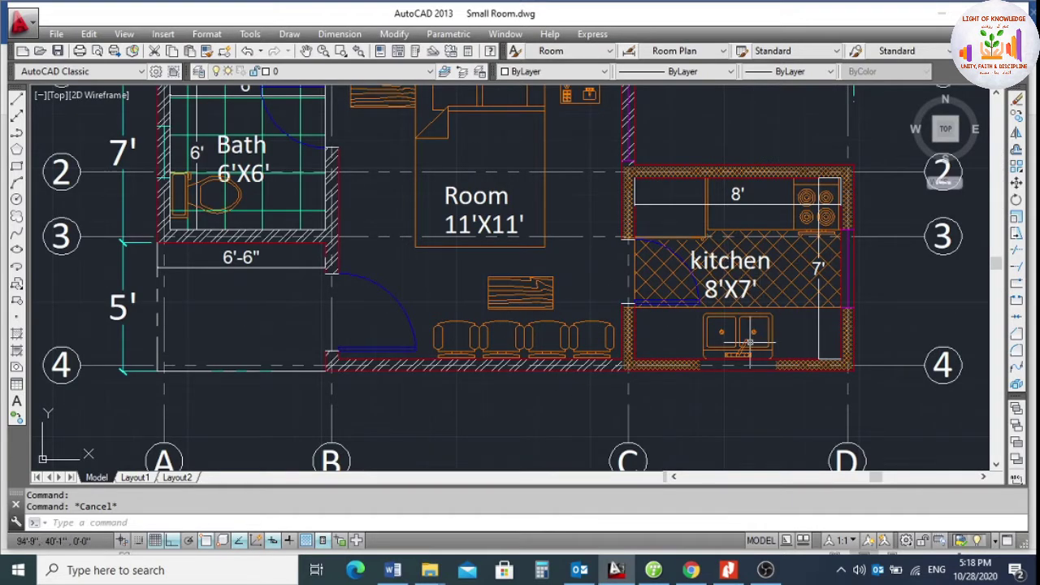
scroll(533, 291, down, 1)
scroll(593, 171, up, 3)
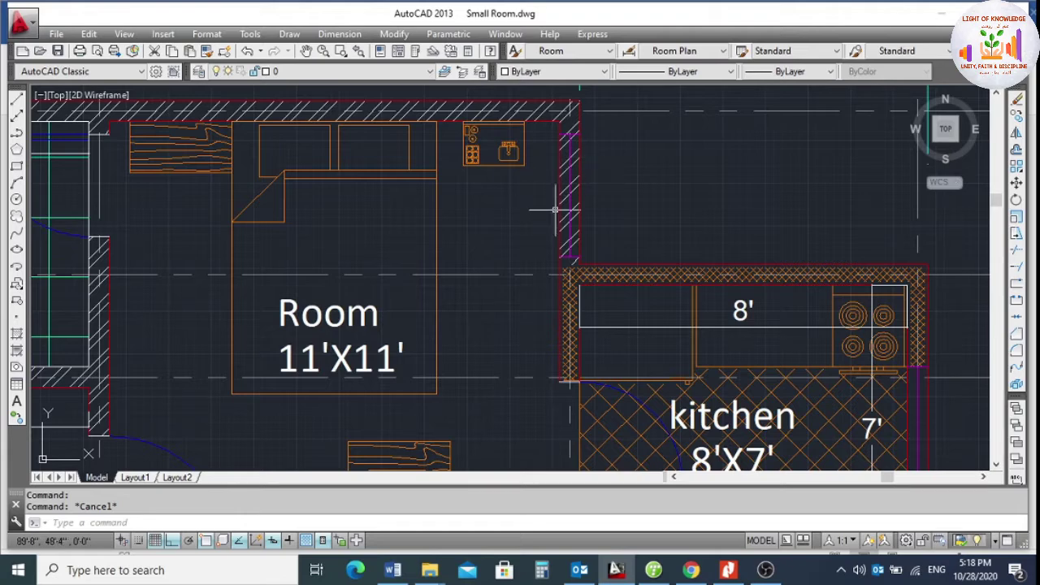
scroll(541, 216, down, 1)
scroll(617, 190, up, 3)
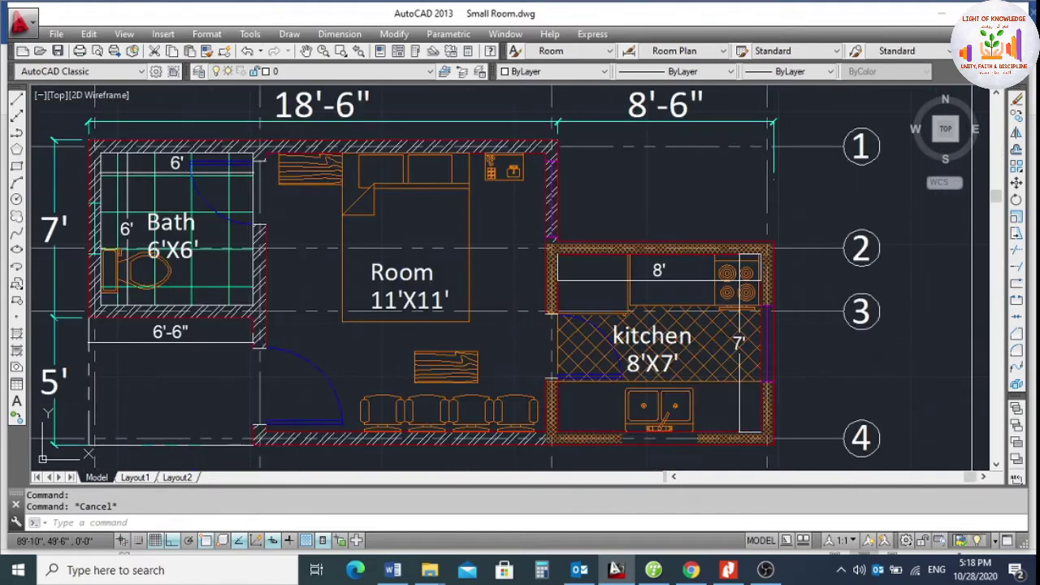
scroll(532, 216, down, 3)
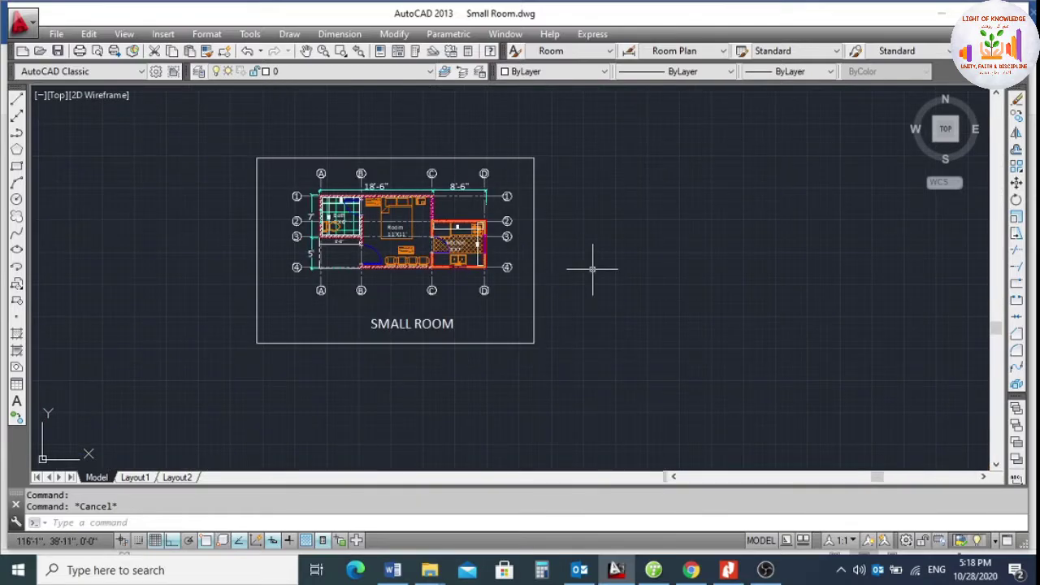
scroll(528, 292, down, 1)
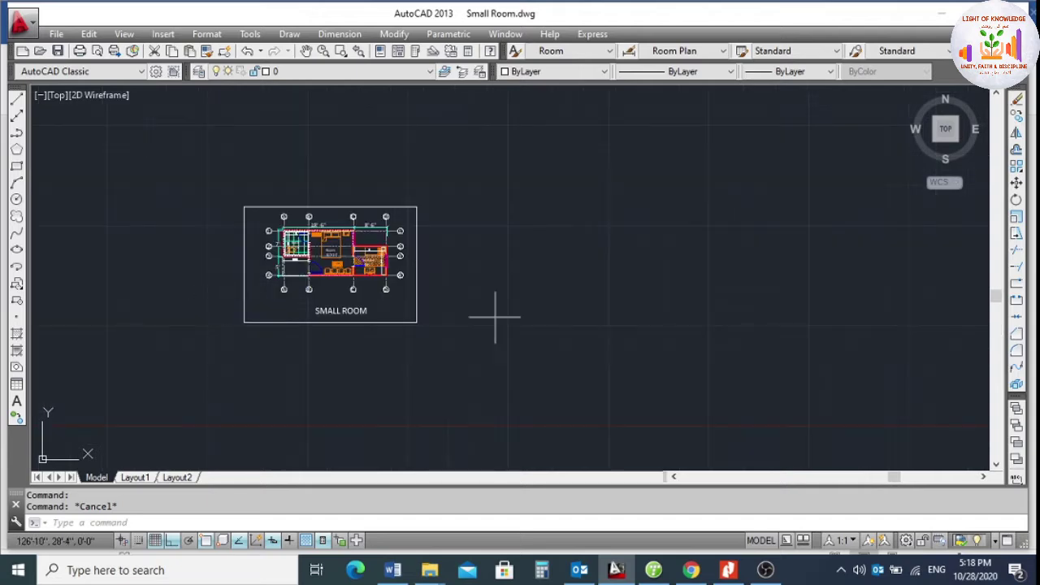
scroll(500, 308, up, 1)
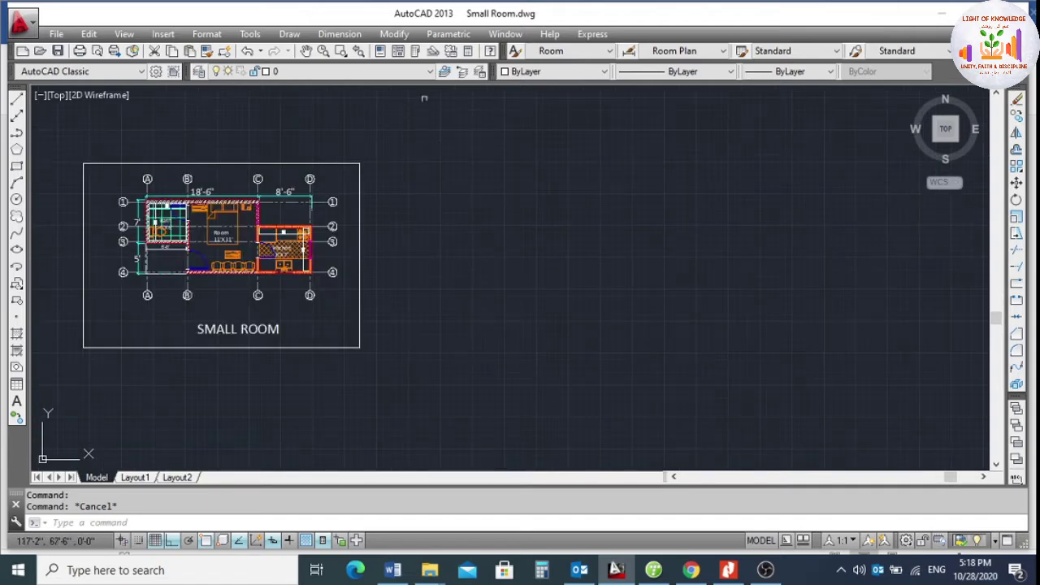
On the Wall layer, draw a closed polyline square with 10' sides beside the plan.
click(430, 73)
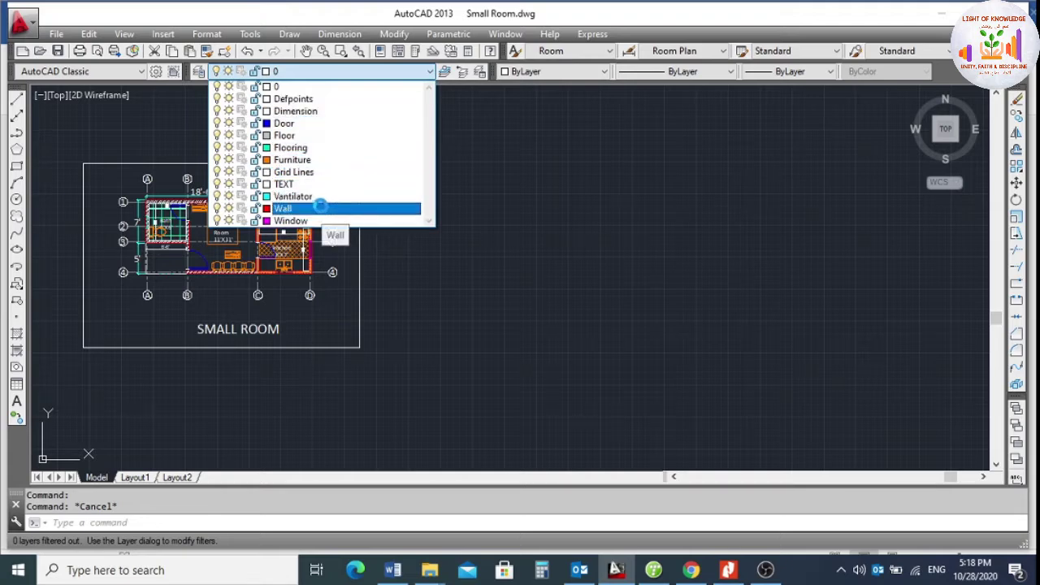
click(321, 207)
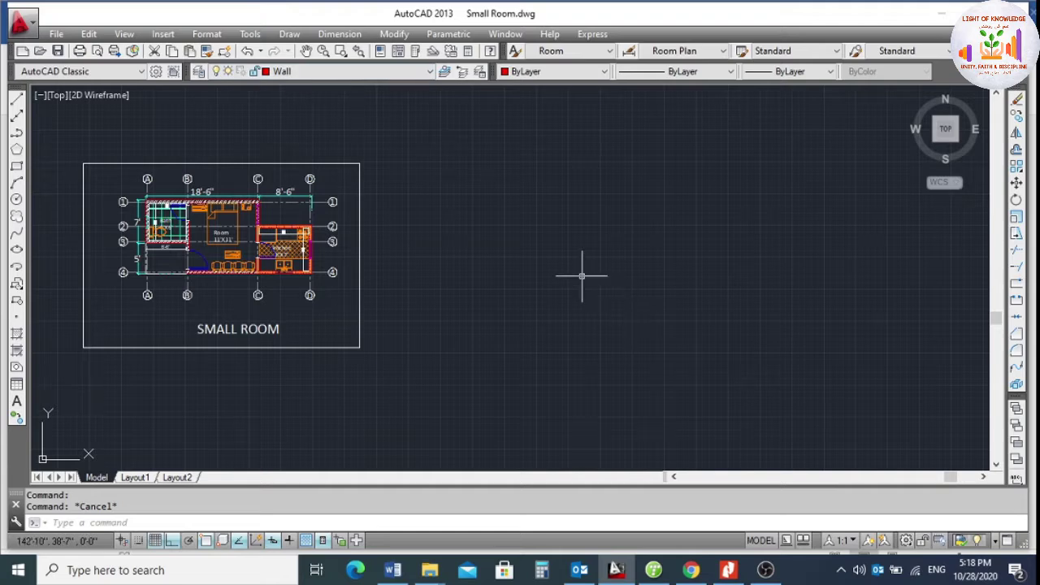
text(PL)
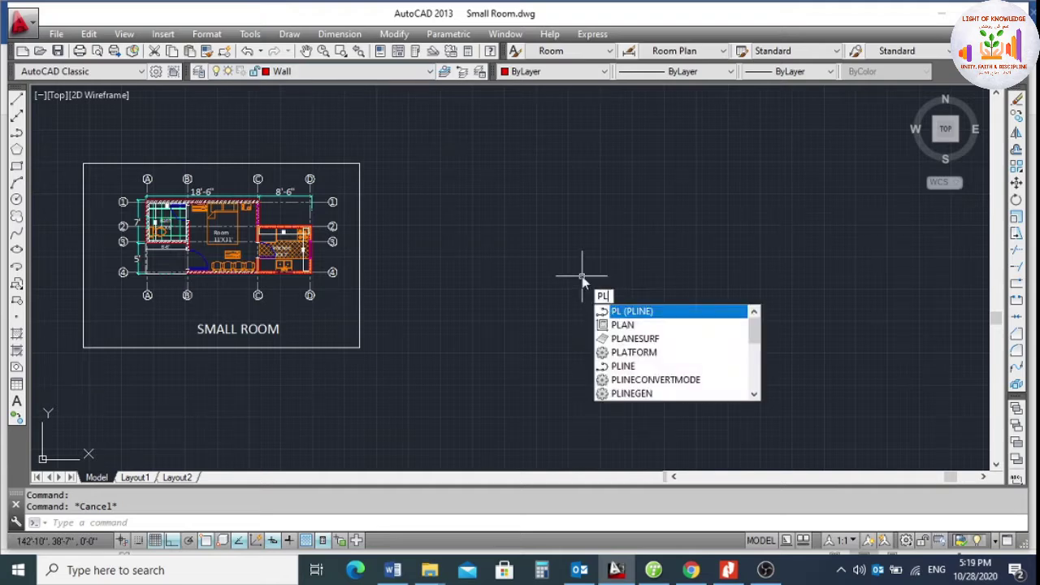
key(Return)
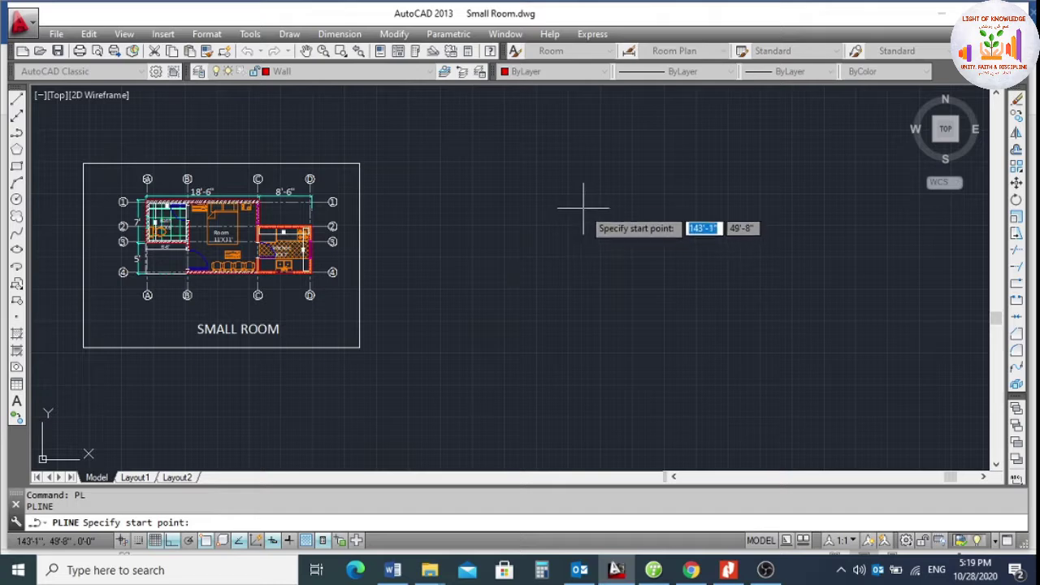
click(549, 187)
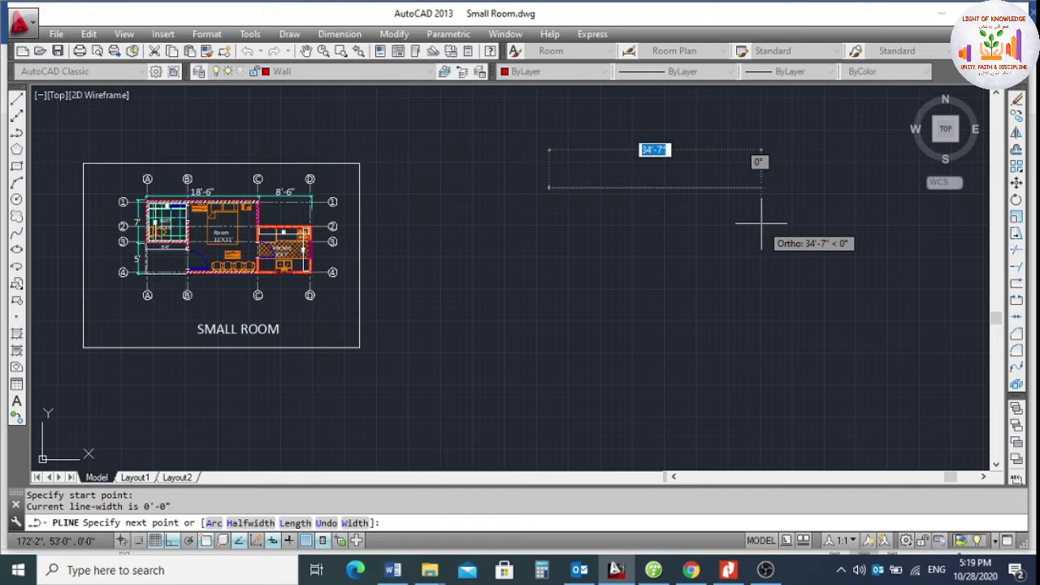
text(10)
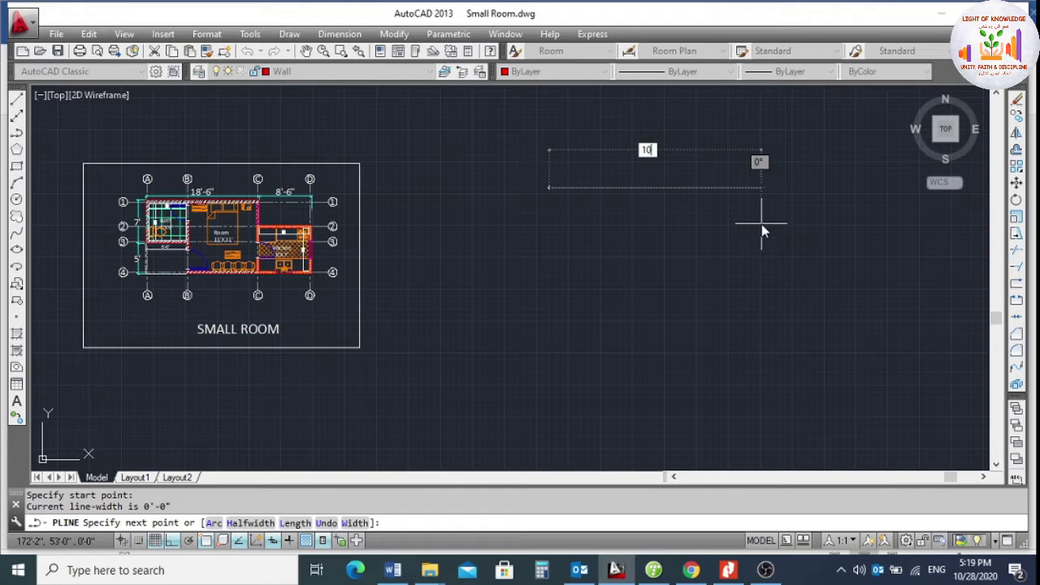
text(')
key(Return)
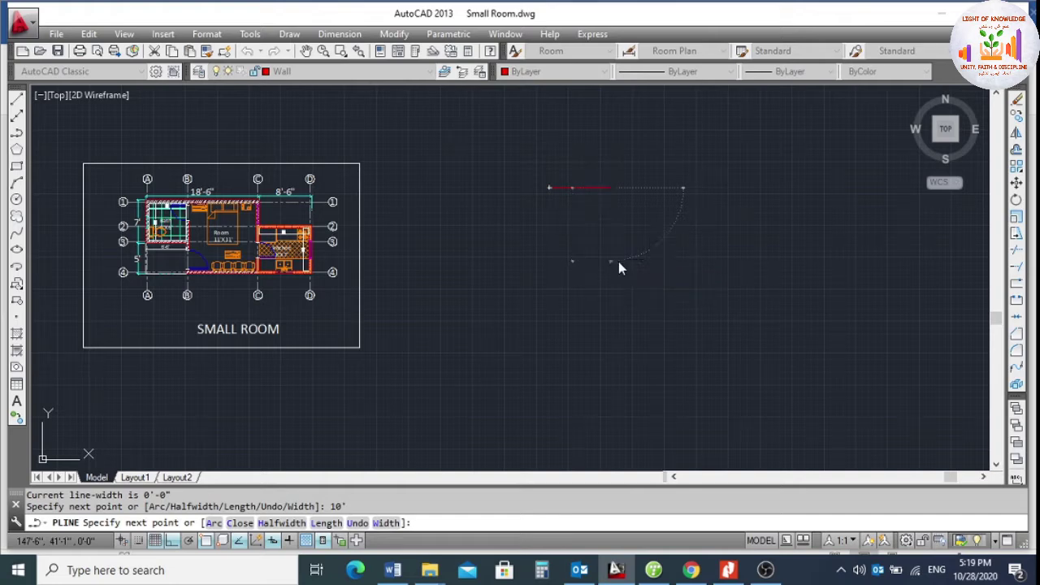
text(10')
key(Return)
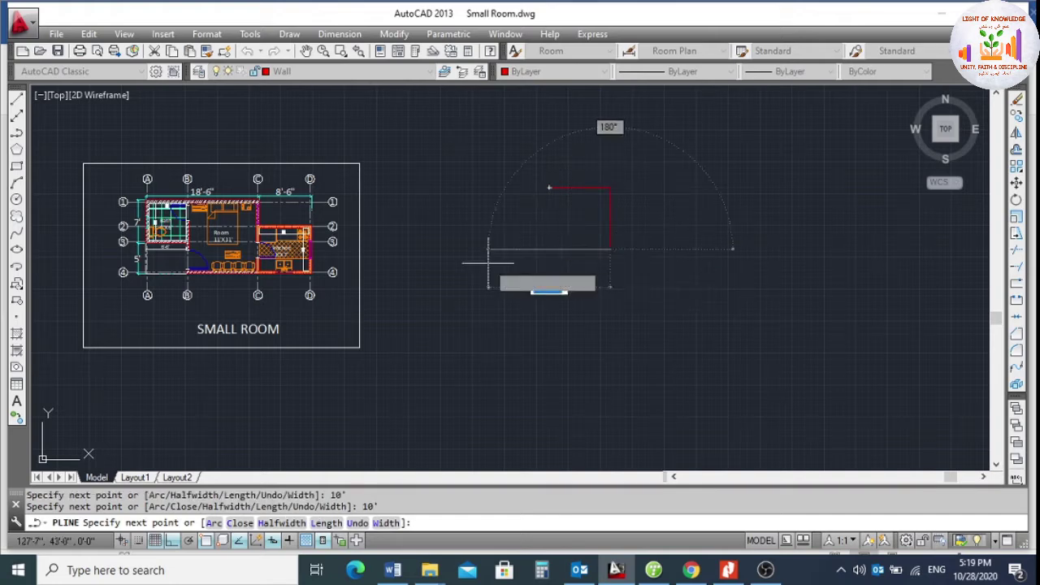
text(10)
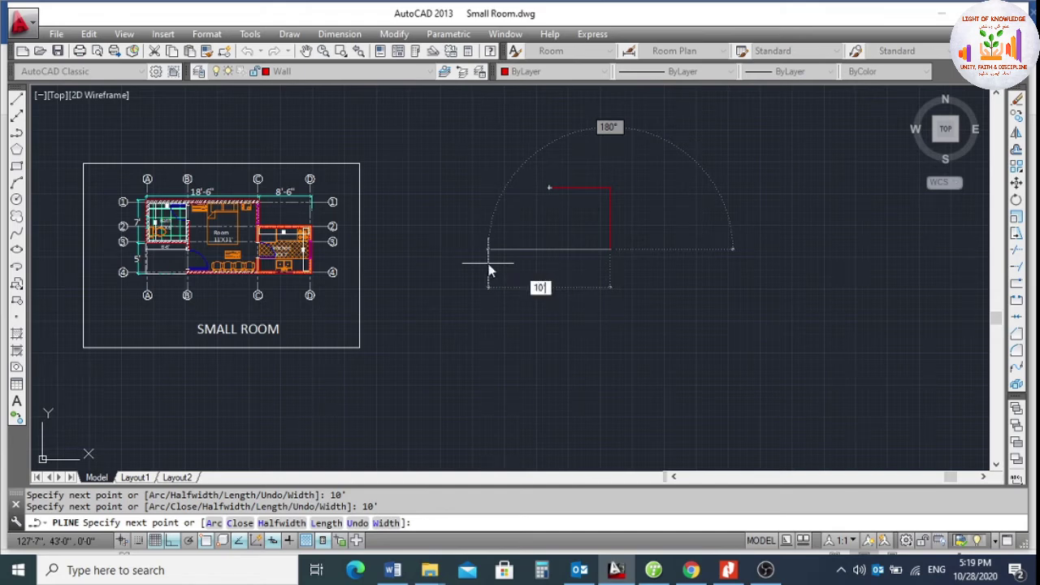
text(')
key(Return)
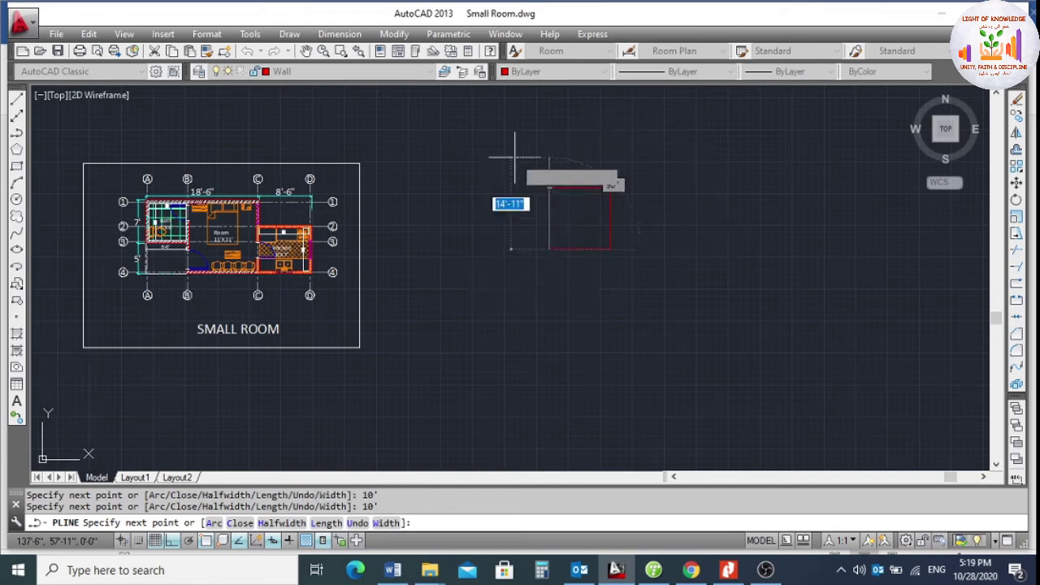
text(C)
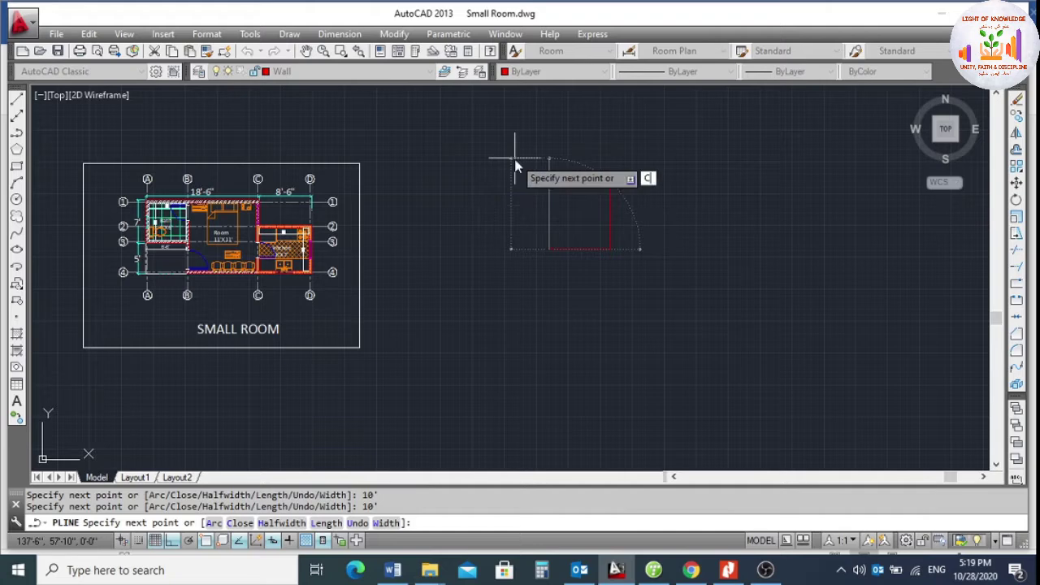
key(Return)
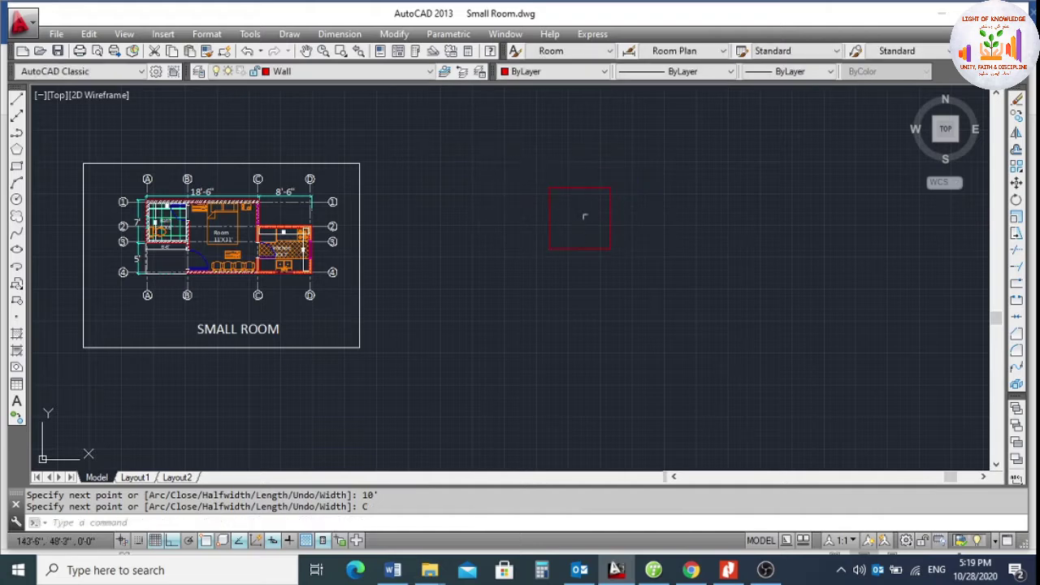
Select the new square to check its properties, then clear the selection.
scroll(596, 160, up, 3)
drag(596, 159, 547, 208)
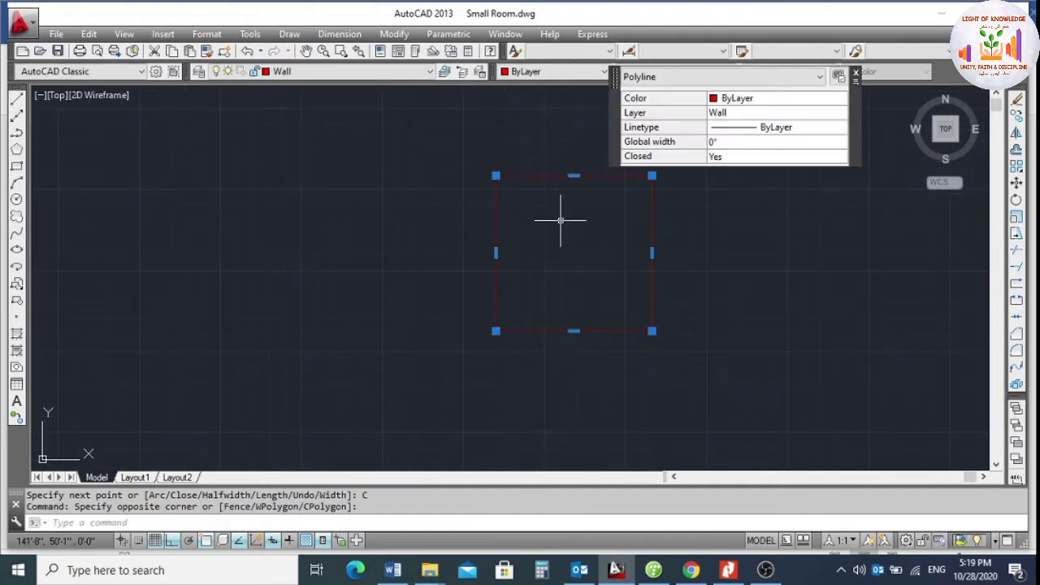
key(Escape)
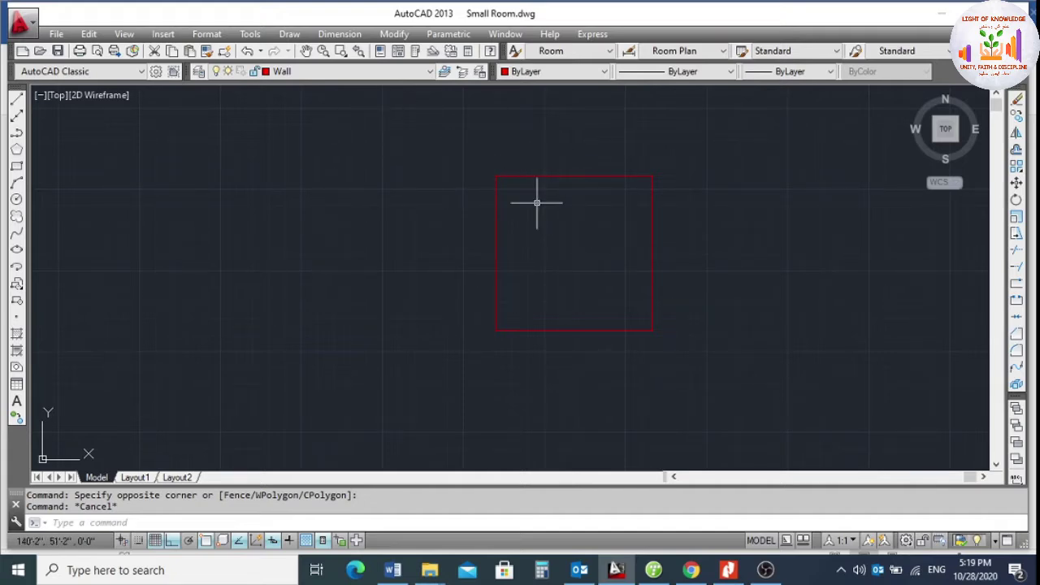
Offset the square 6" outward to create the double-line wall.
text(o)
key(Return)
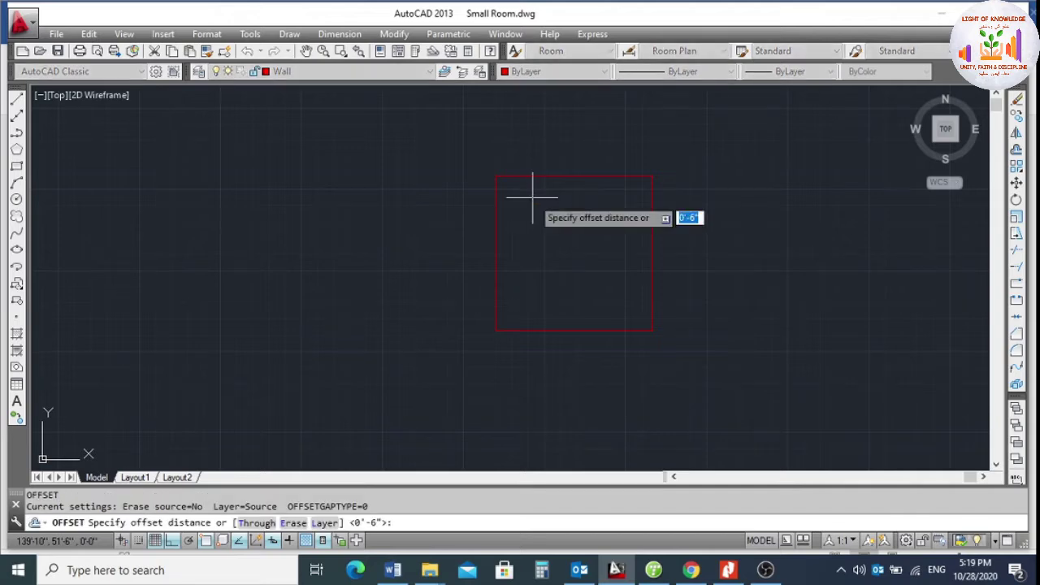
key(Return)
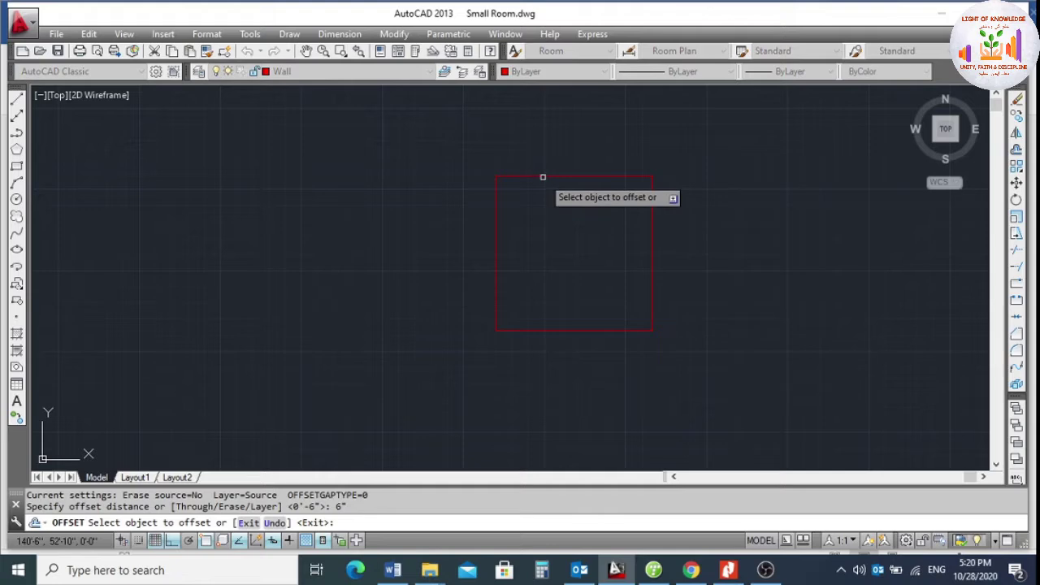
click(542, 177)
click(439, 132)
key(Escape)
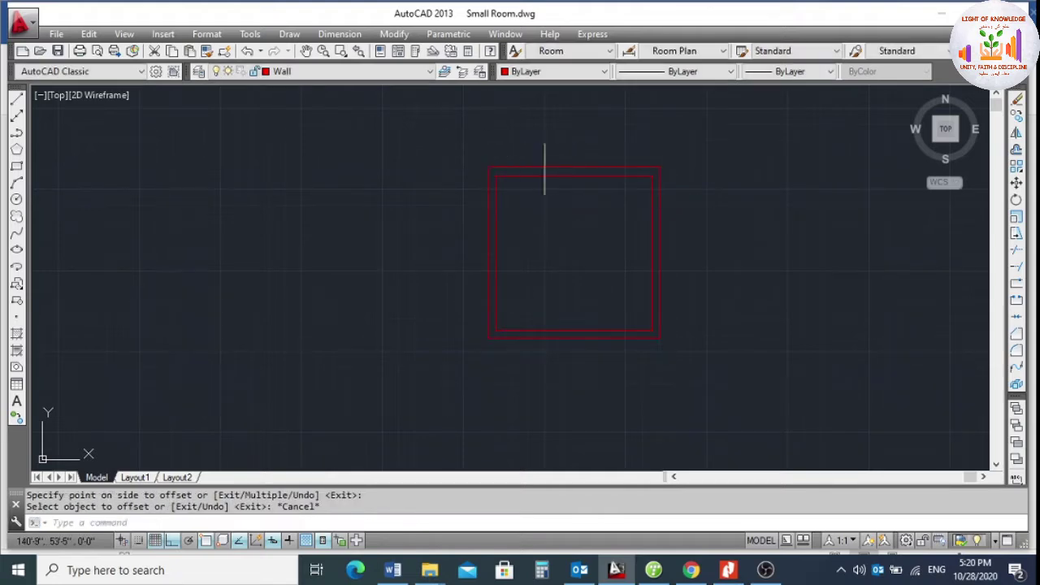
scroll(543, 162, up, 2)
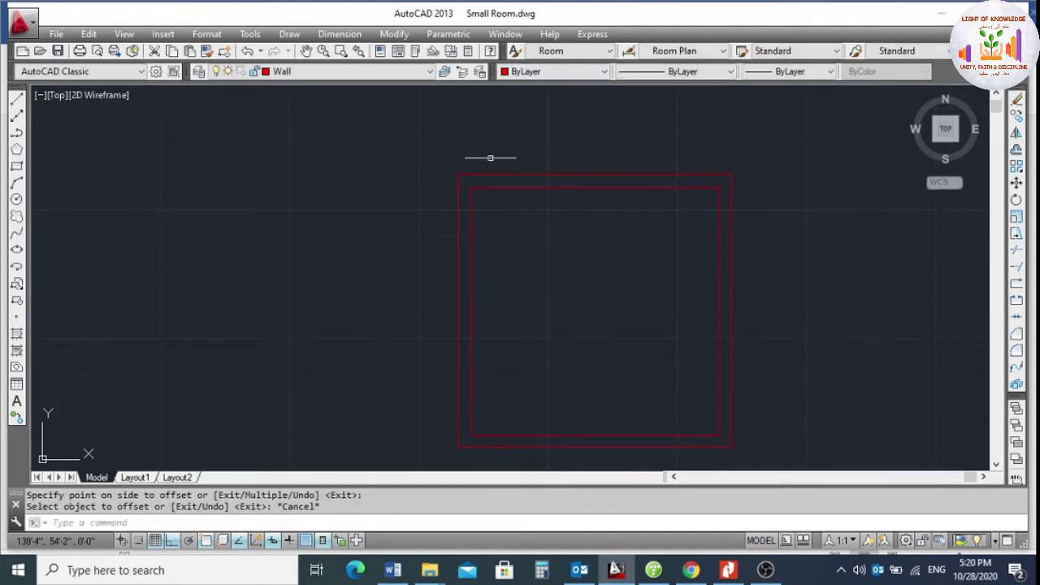
click(340, 33)
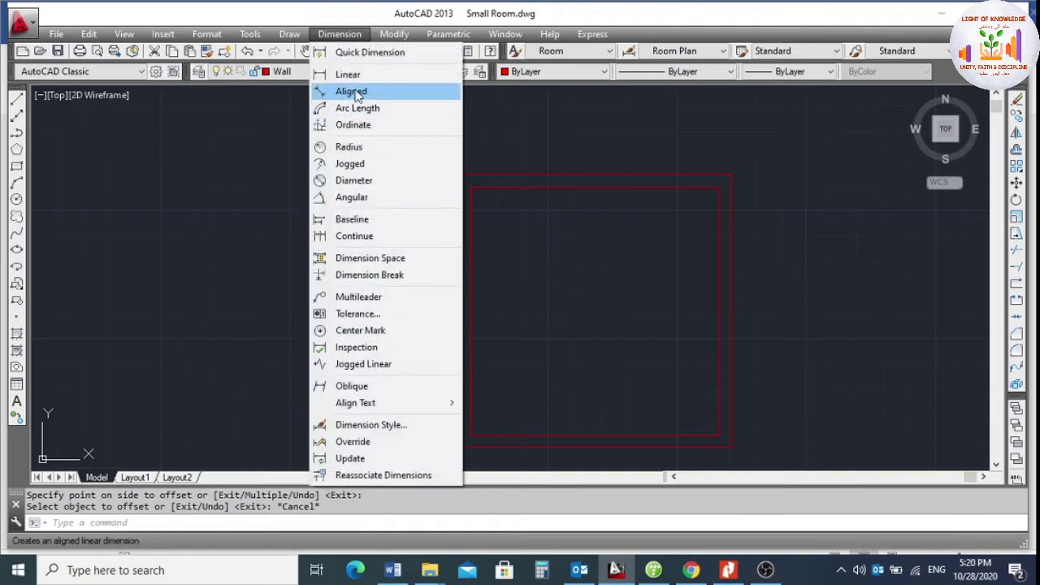
Dimension the outer top wall (11'), inner top wall (10') and left wall (10').
click(347, 70)
key(Return)
click(554, 175)
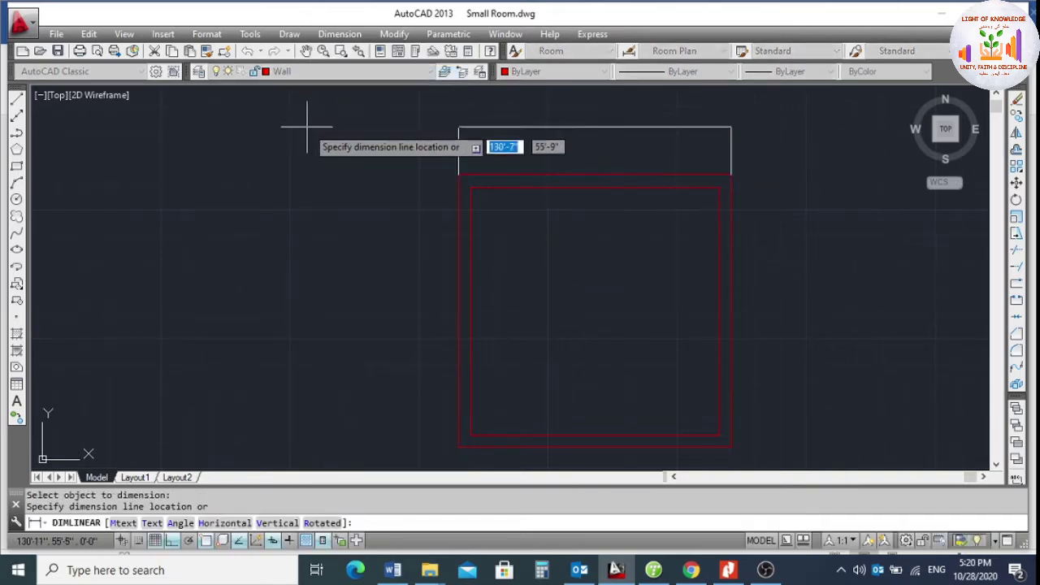
click(363, 153)
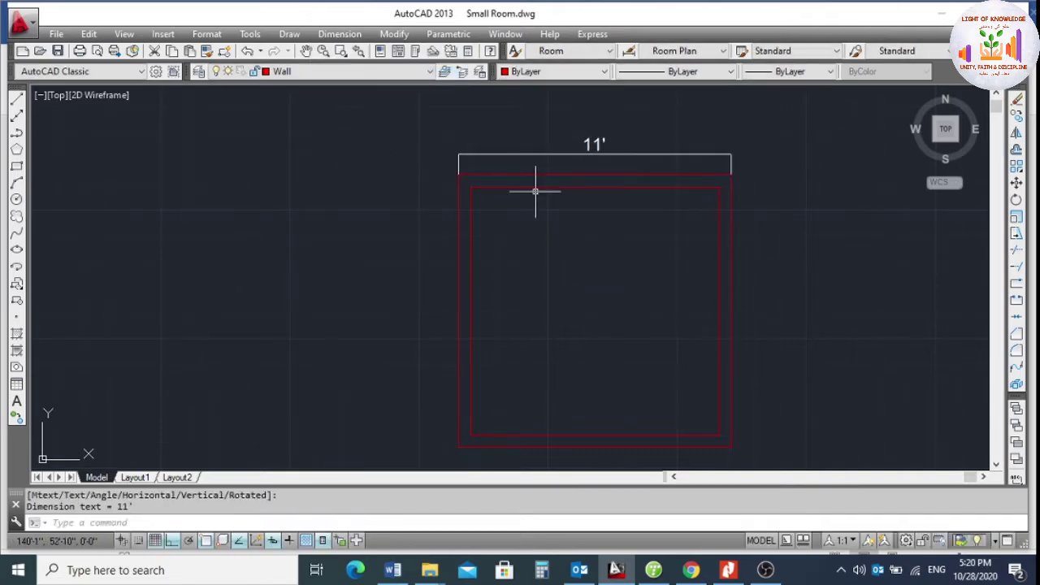
key(Return)
key(Return)
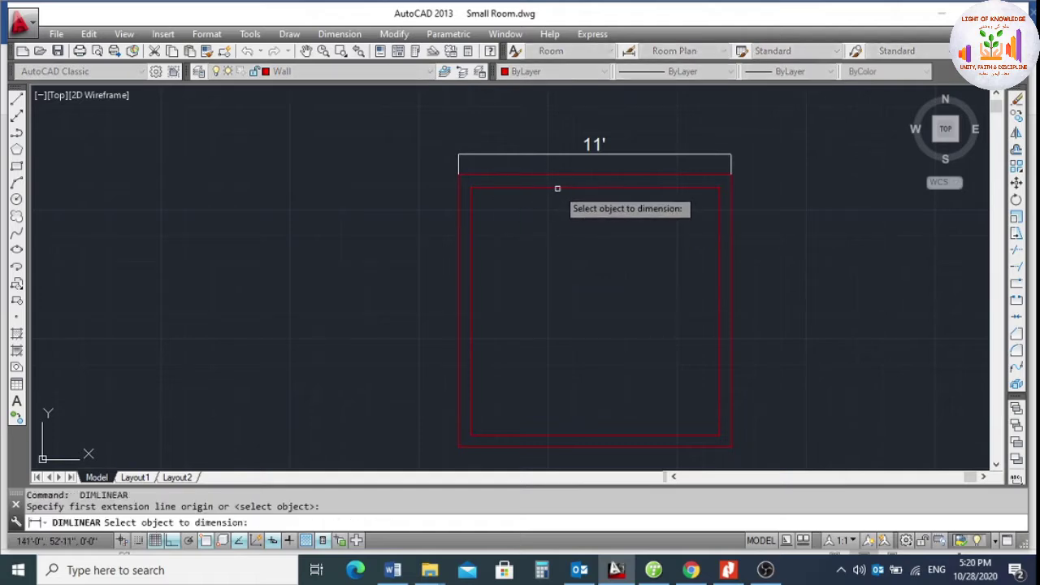
click(558, 189)
click(546, 215)
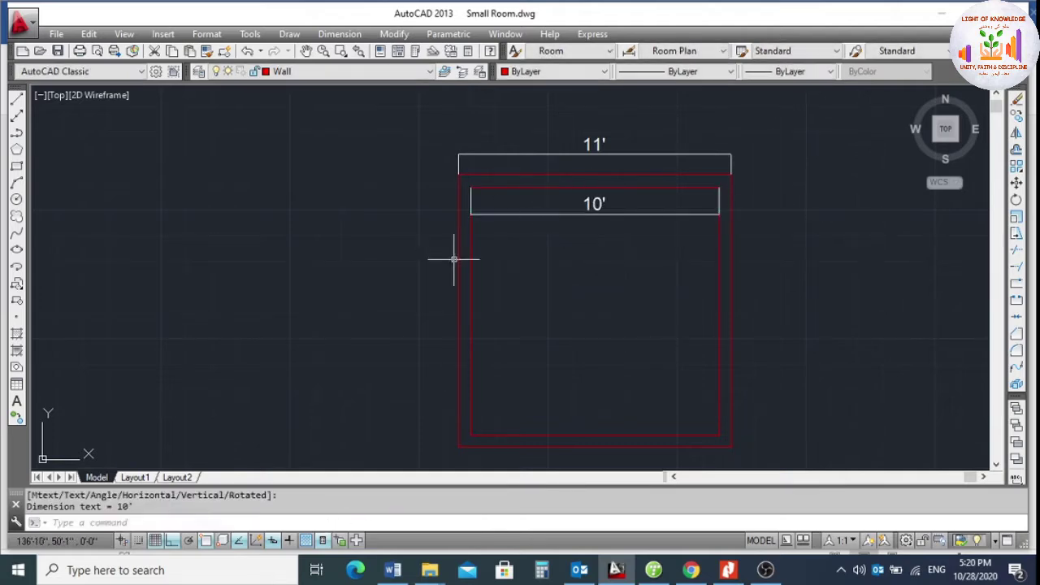
key(Return)
key(Return)
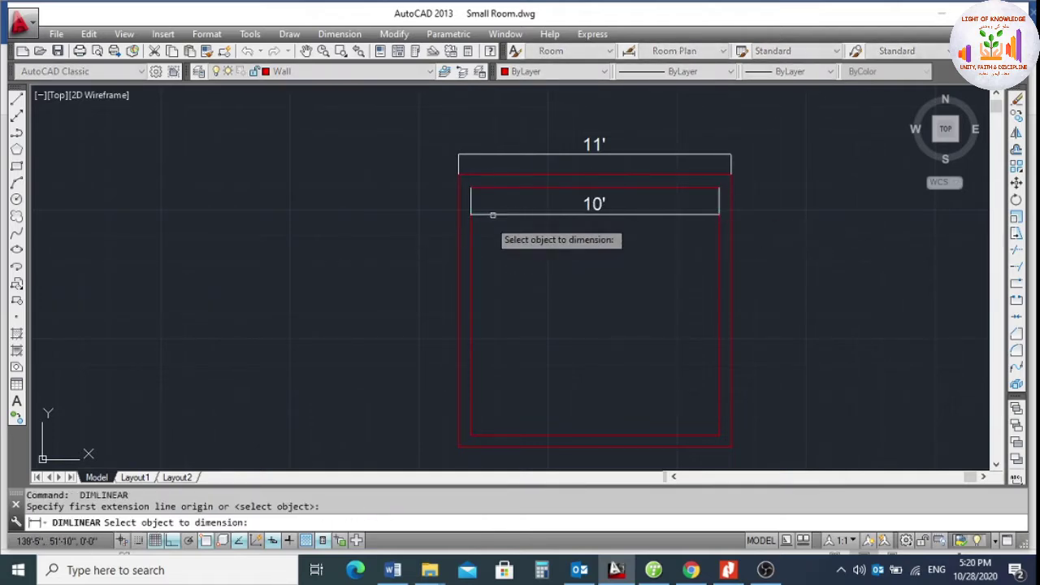
click(472, 256)
click(497, 258)
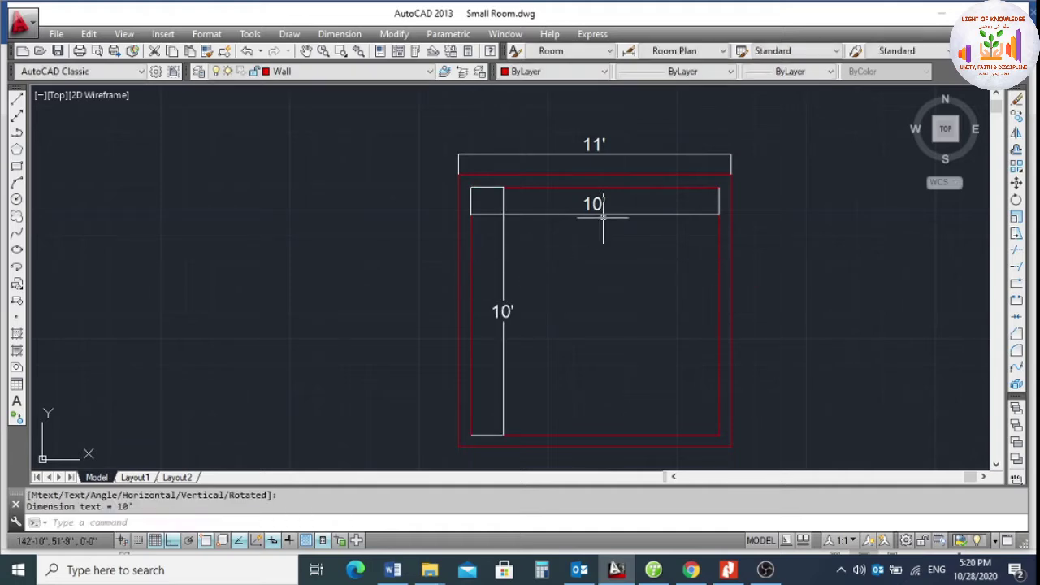
Check the top 10' dimension's properties and cancel an extra wall dimension.
scroll(603, 203, up, 5)
scroll(534, 233, down, 5)
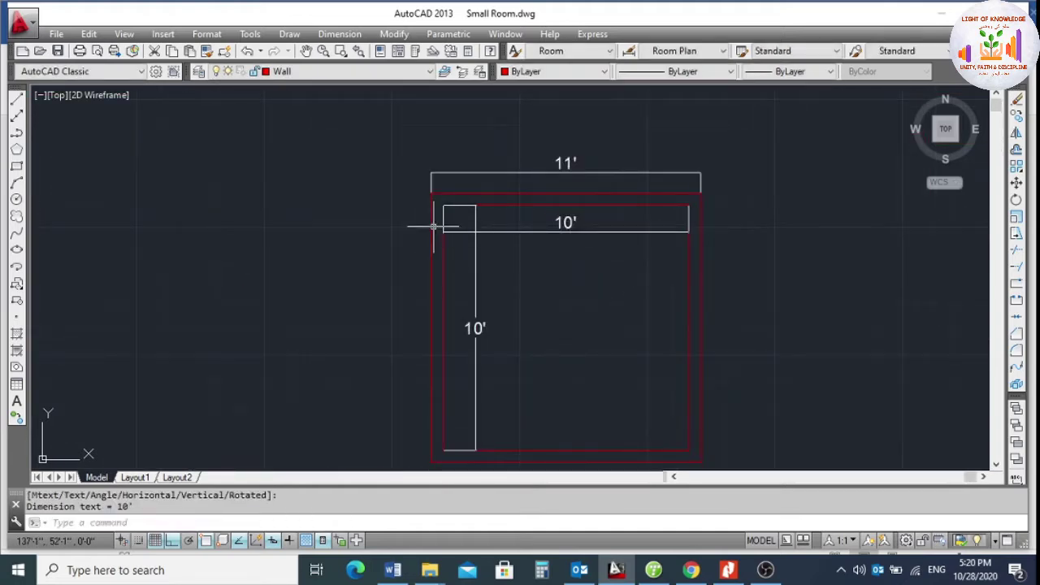
scroll(572, 175, up, 5)
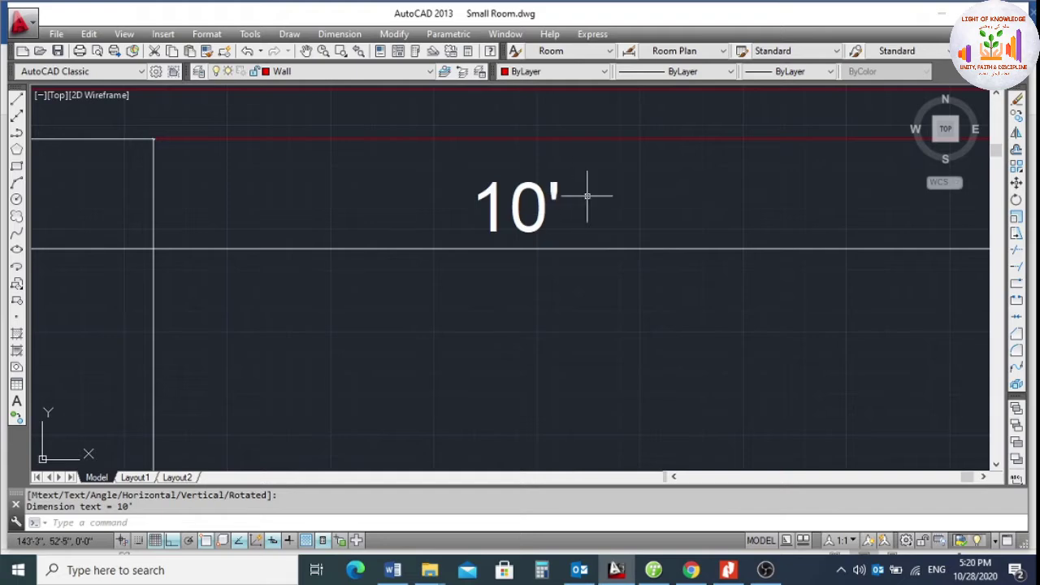
click(569, 171)
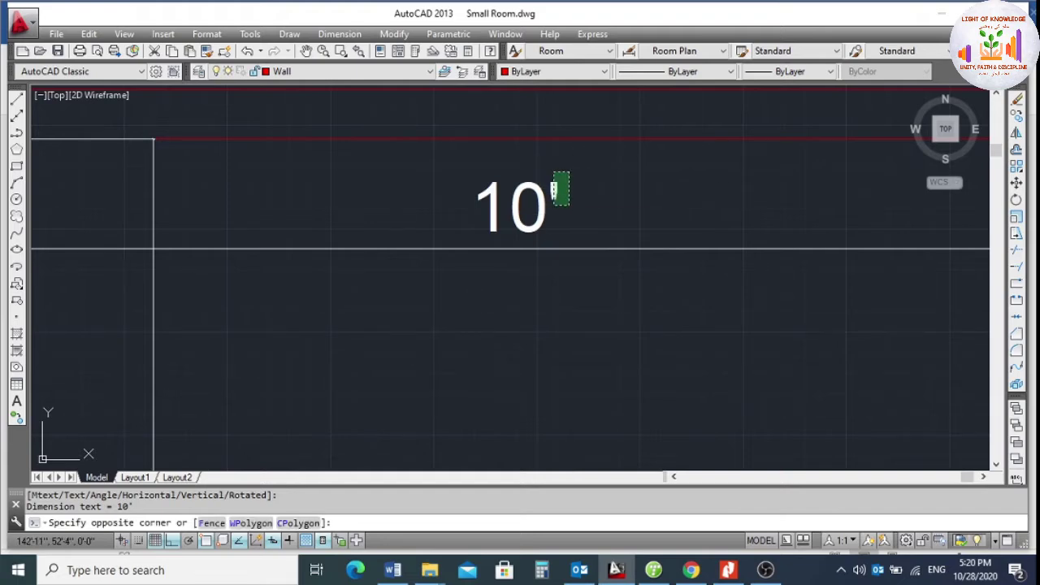
click(547, 210)
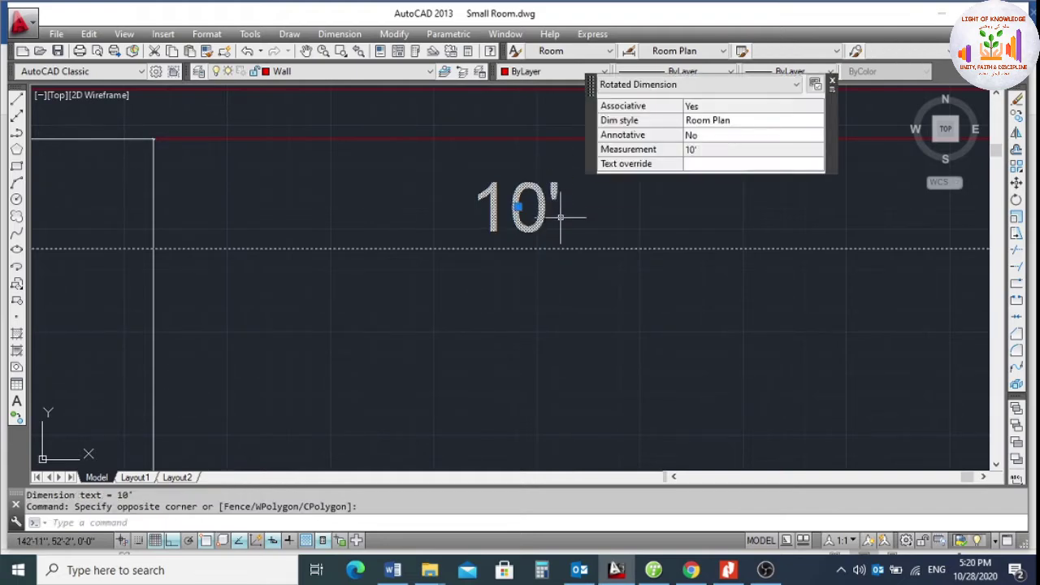
key(Escape)
scroll(621, 218, down, 5)
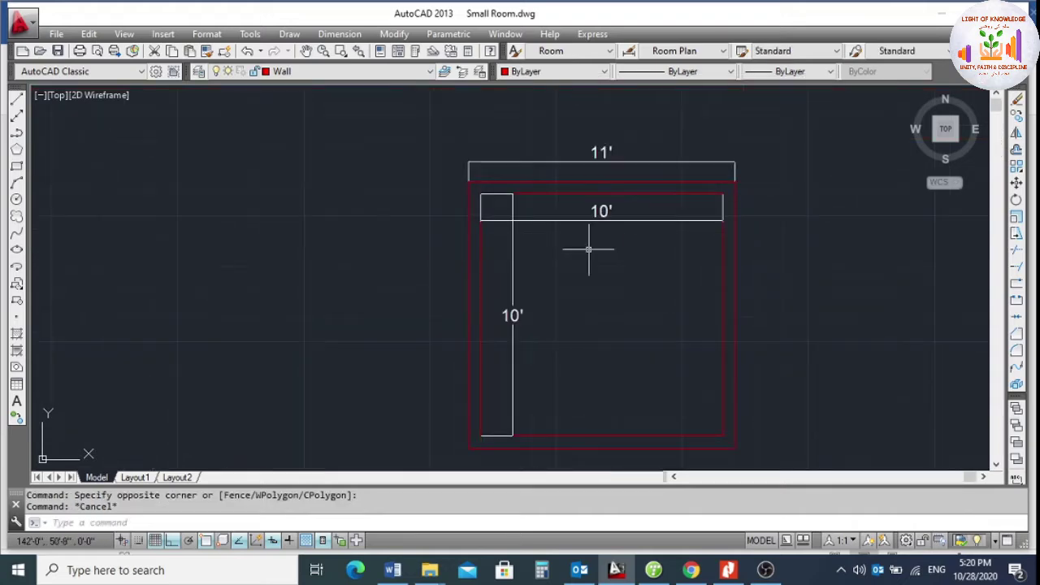
scroll(601, 234, up, 2)
key(Return)
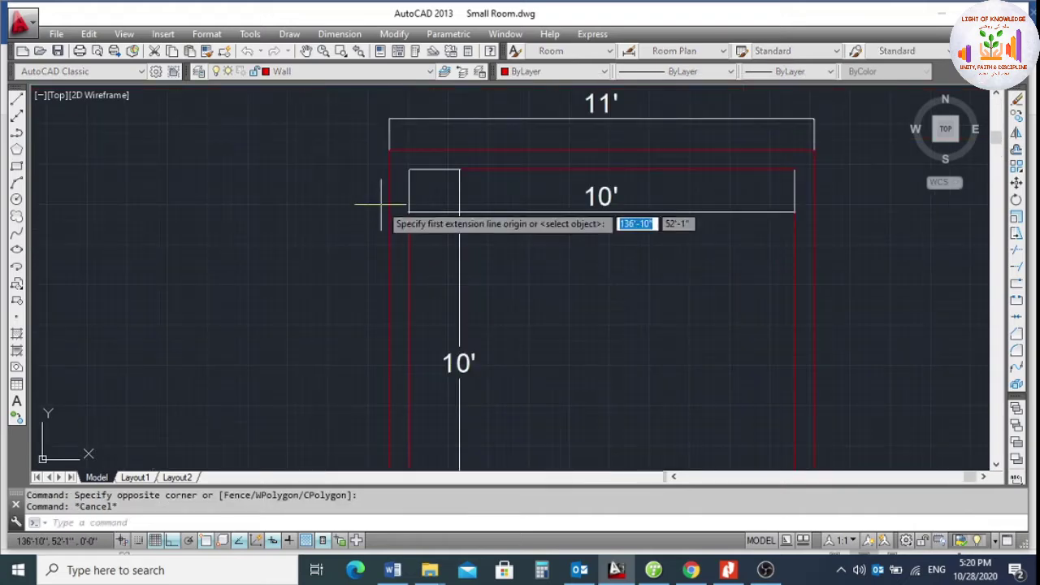
key(Return)
click(389, 186)
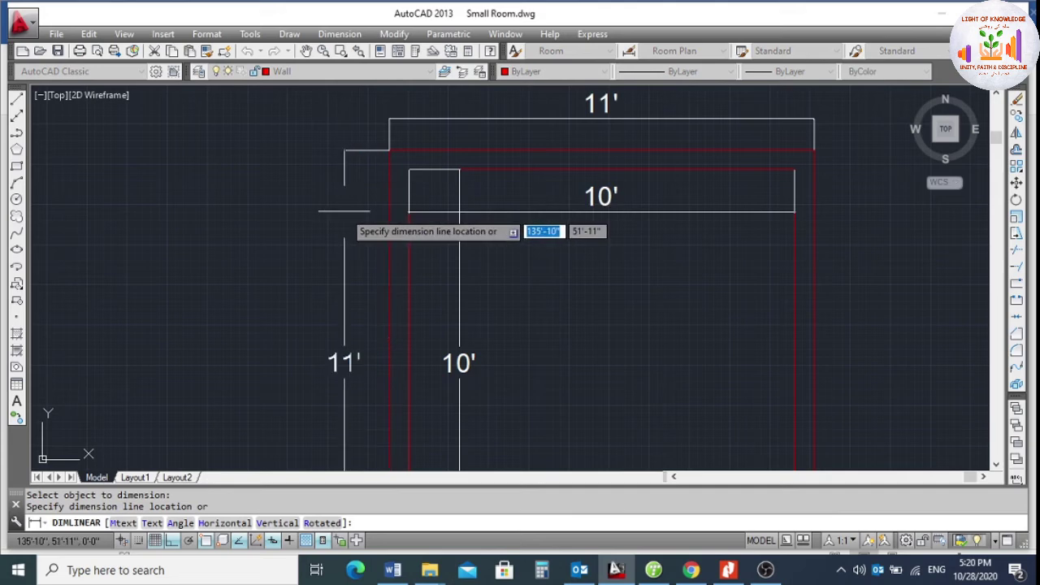
key(Escape)
Erase the 11' dimension and the vertical 10' dimension.
scroll(349, 210, down, 2)
click(552, 162)
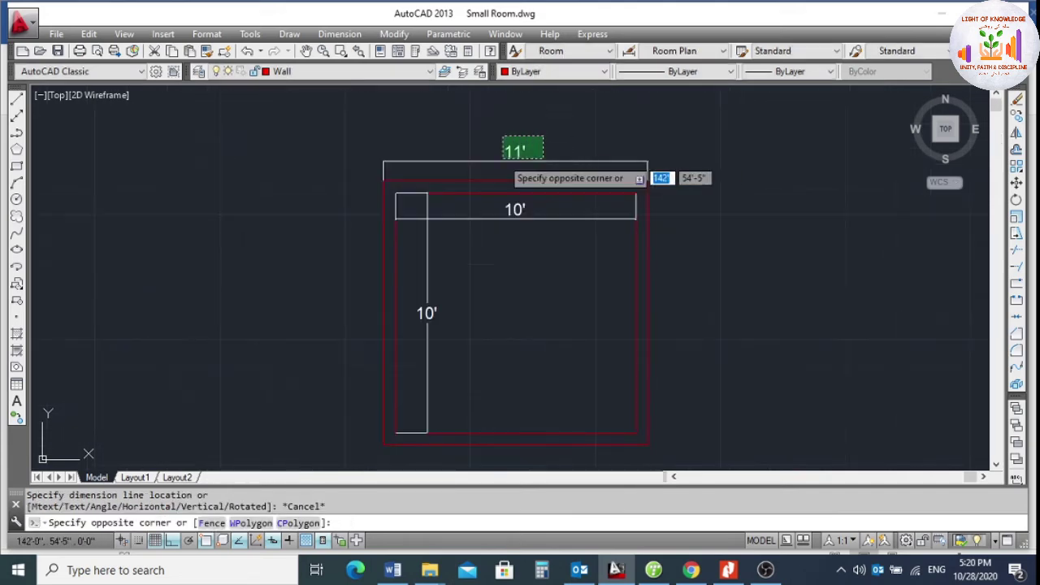
click(494, 139)
text(e)
key(Return)
click(459, 209)
click(431, 246)
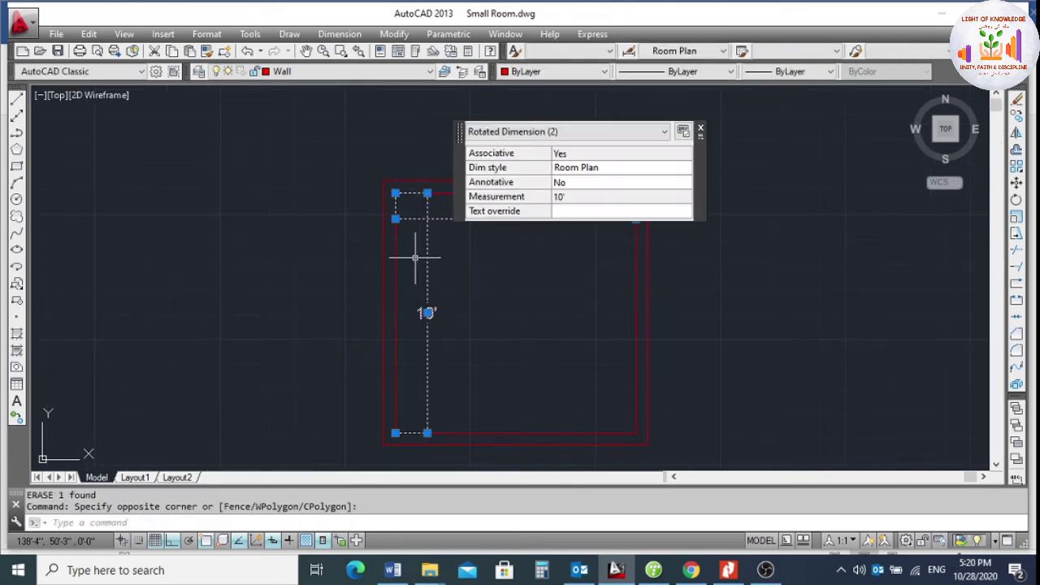
key(Delete)
scroll(528, 171, down, 2)
scroll(487, 207, up, 2)
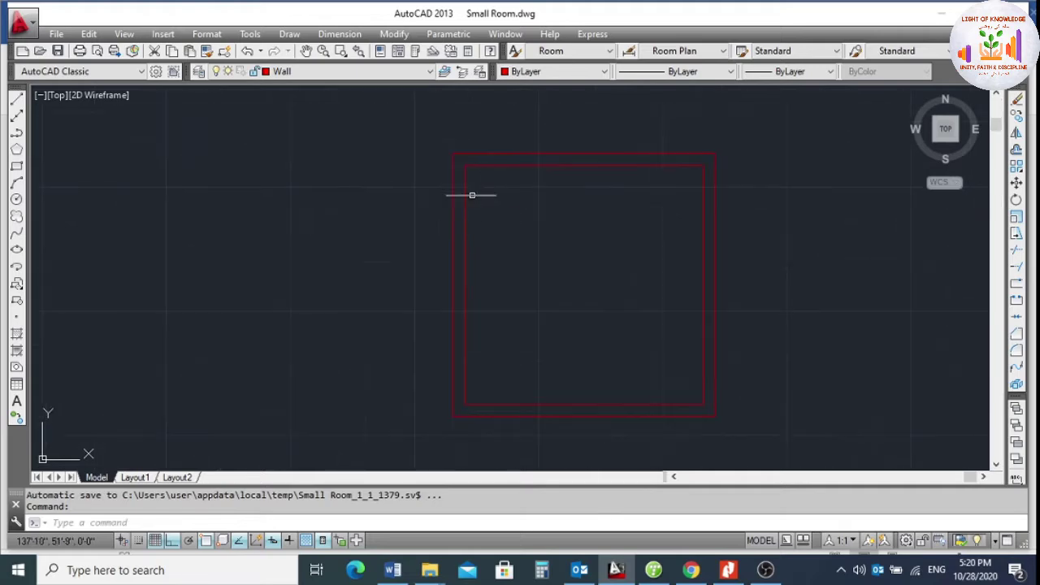
Draw a polyline from the room's lower-right corner 8' right, 7' up, and back to the room.
text(pl)
key(Return)
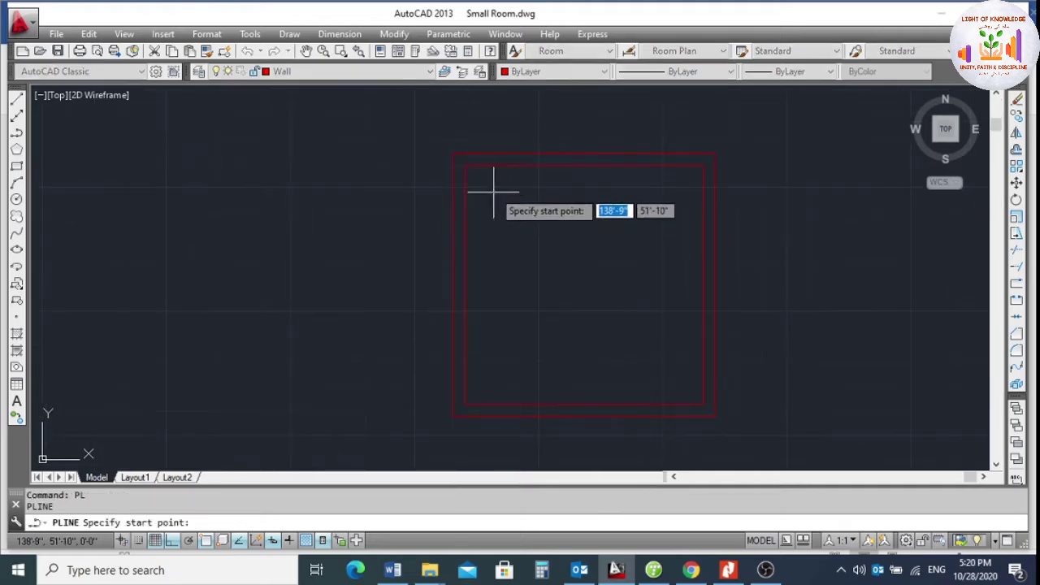
scroll(637, 142, down, 2)
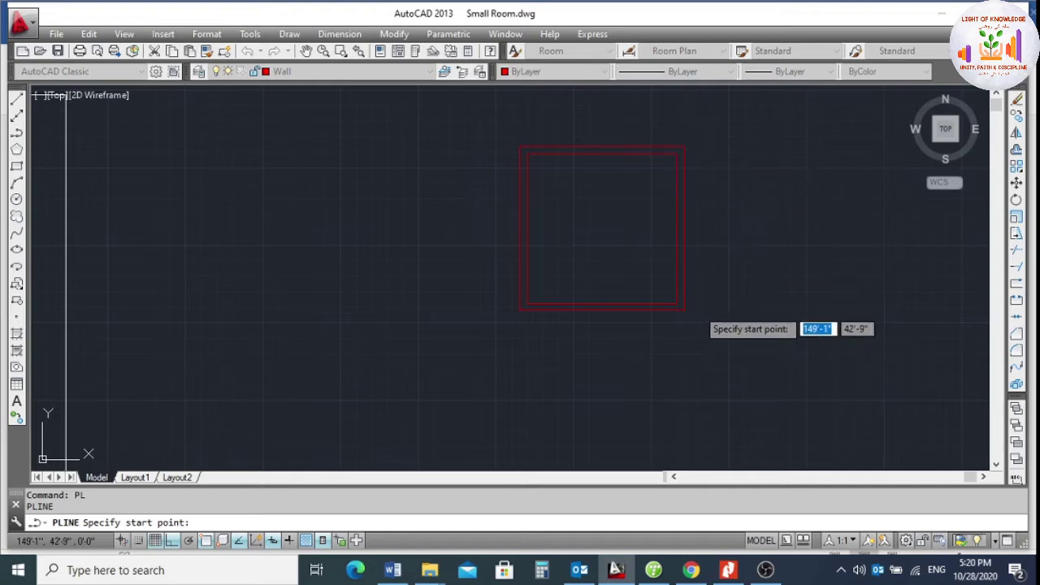
click(683, 309)
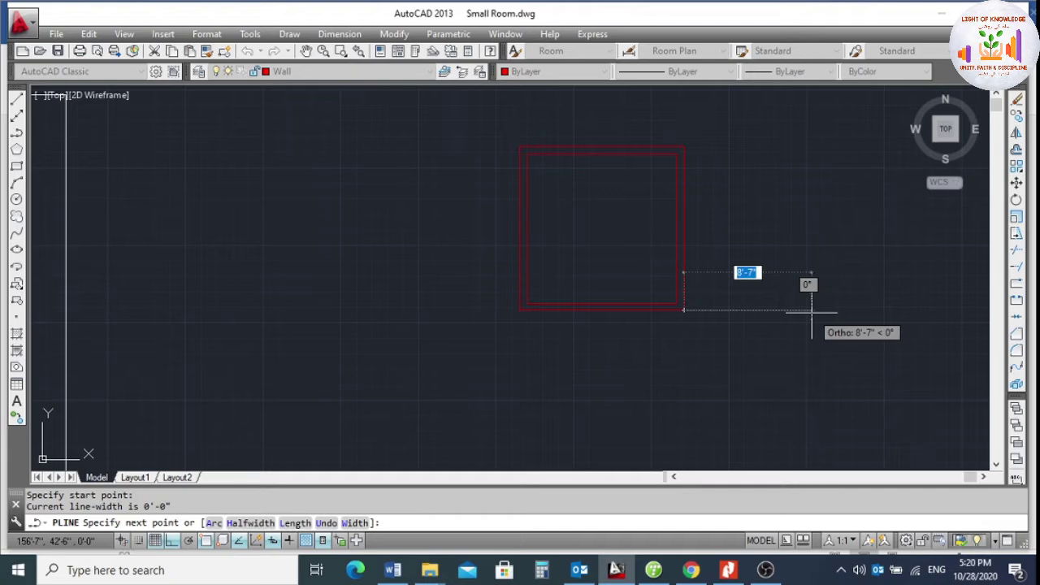
text(8')
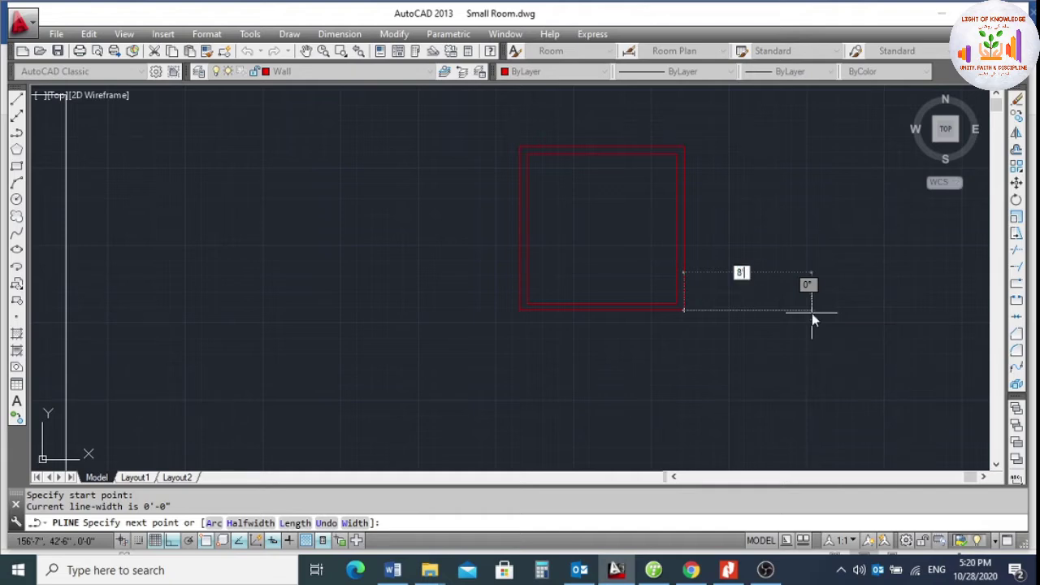
key(Return)
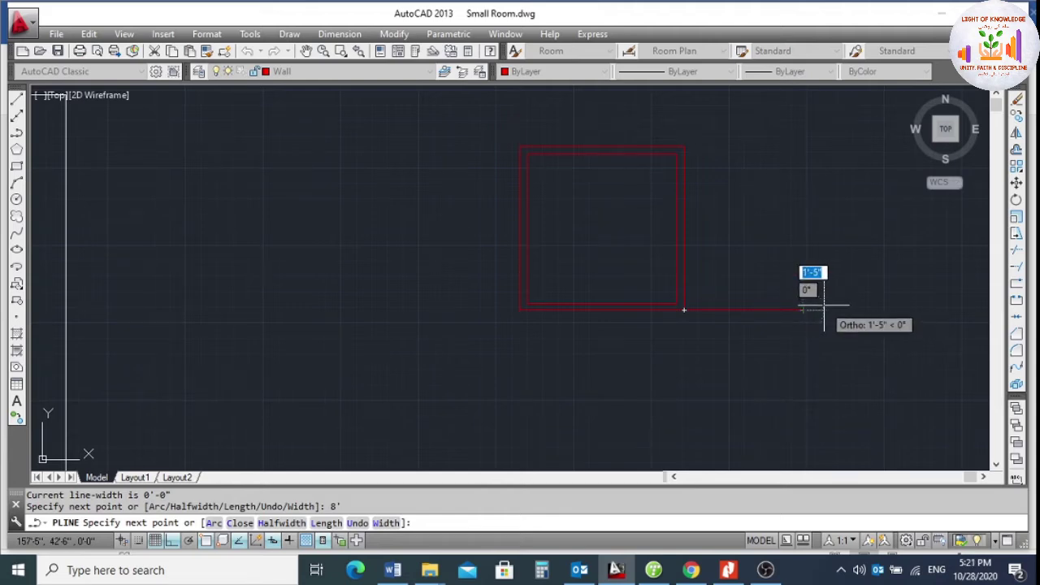
click(808, 309)
key(Return)
key(Return)
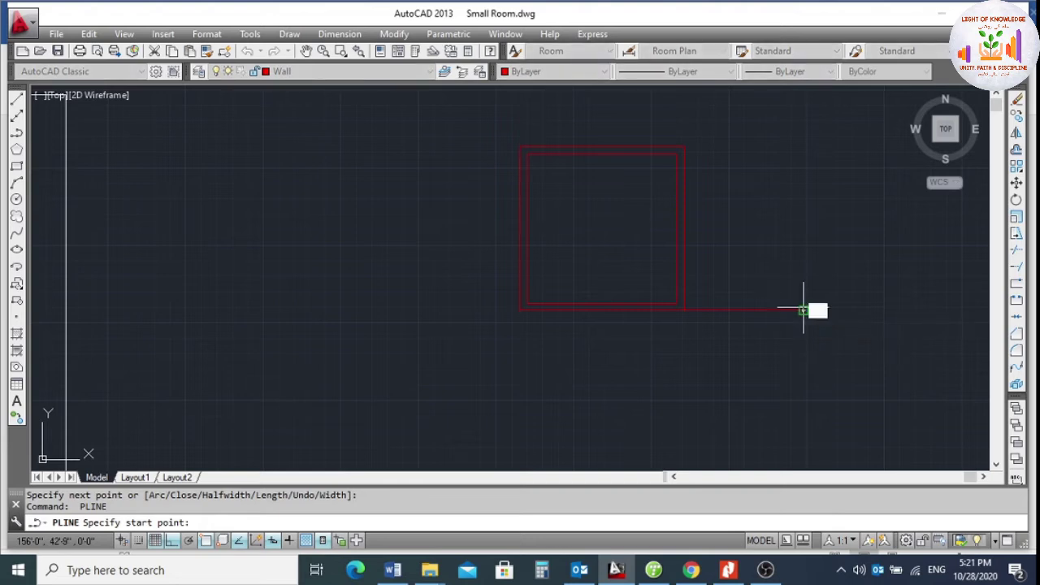
click(802, 310)
text(7)
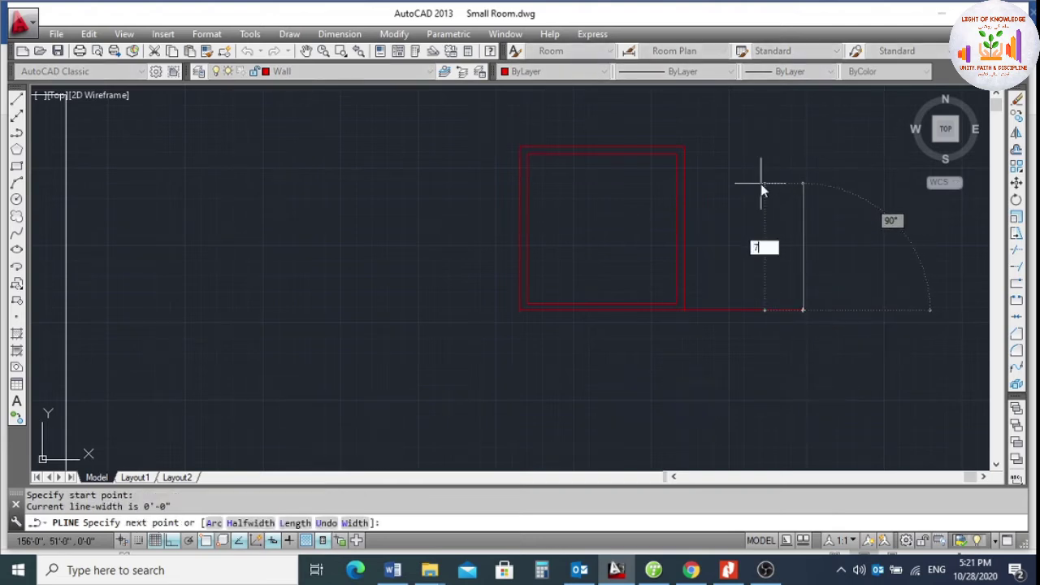
text(')
key(Return)
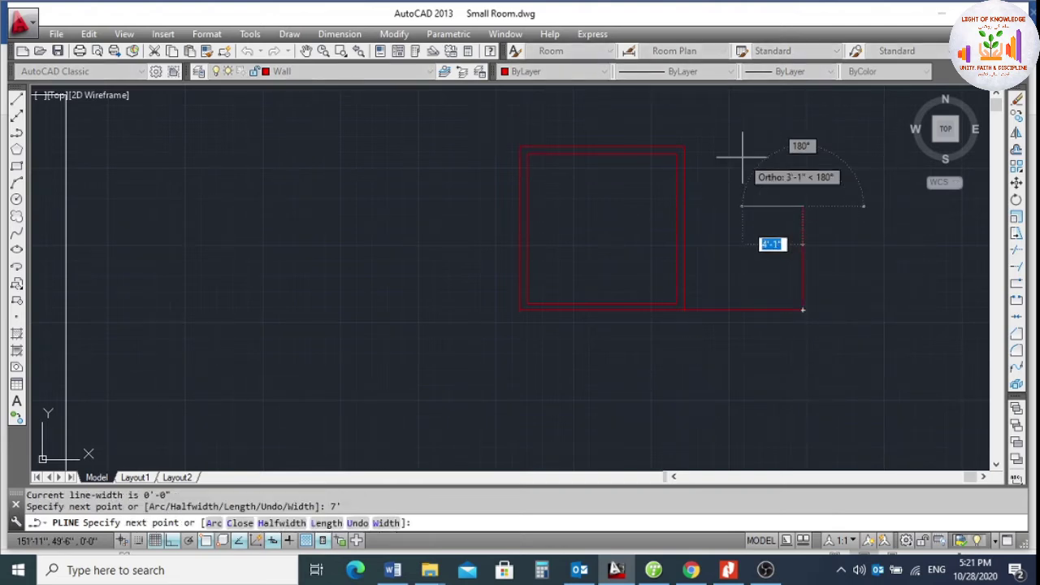
click(684, 206)
key(Return)
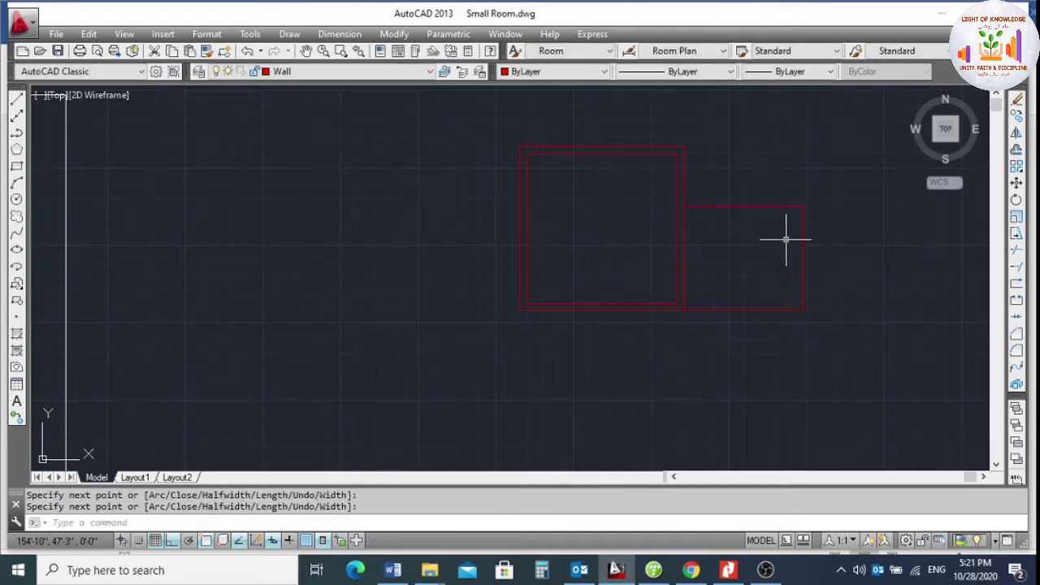
Offset the new room outline 0'-6" outward and its bottom wall line downward.
text(O)
key(Return)
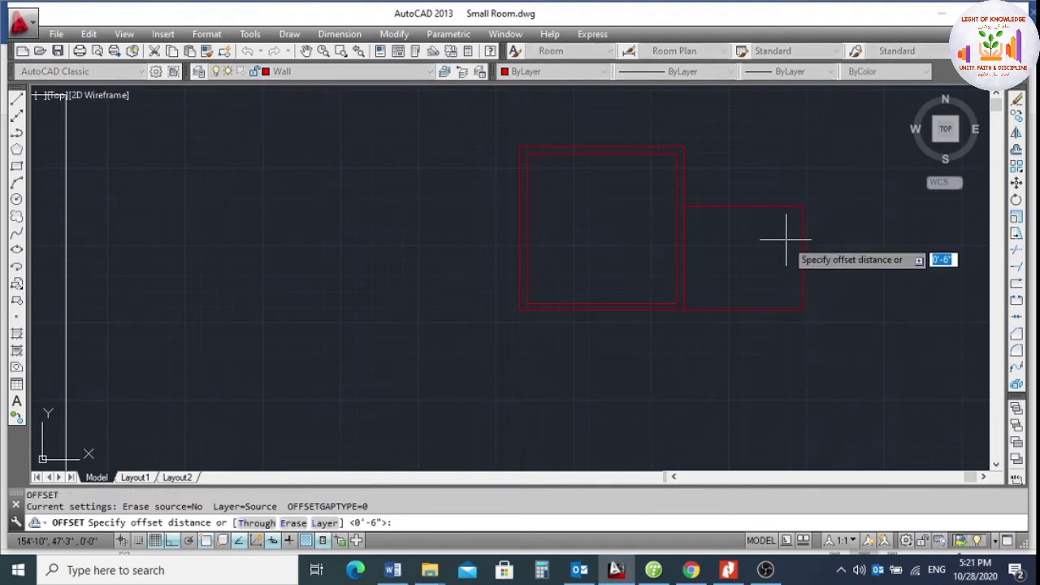
key(Return)
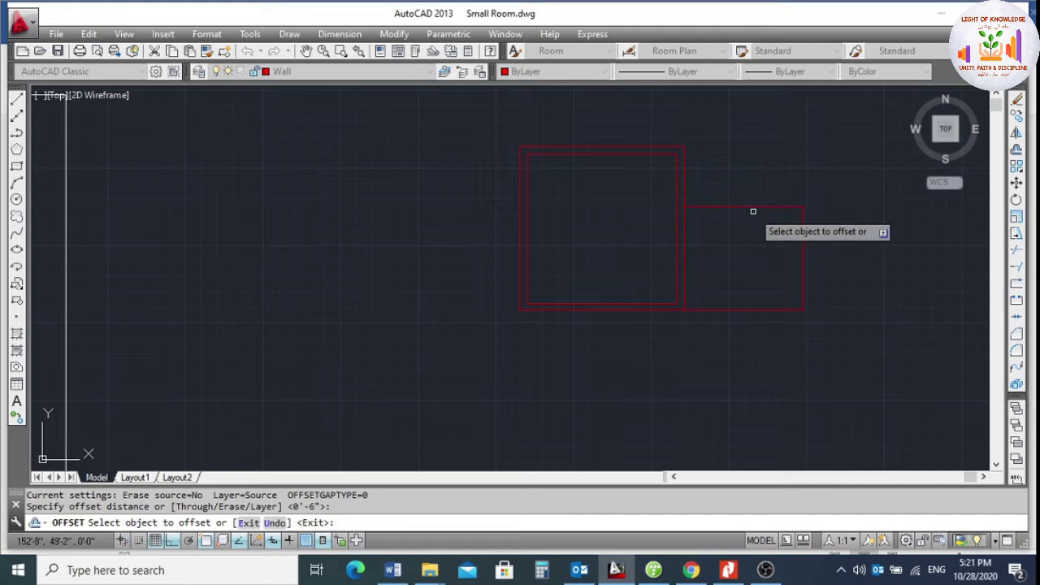
click(753, 211)
click(755, 179)
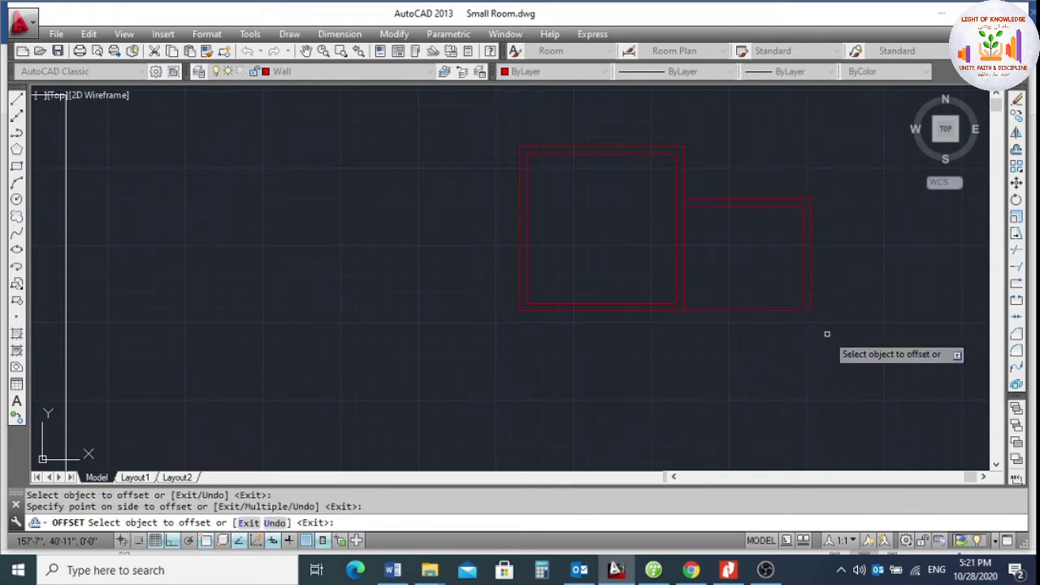
click(778, 311)
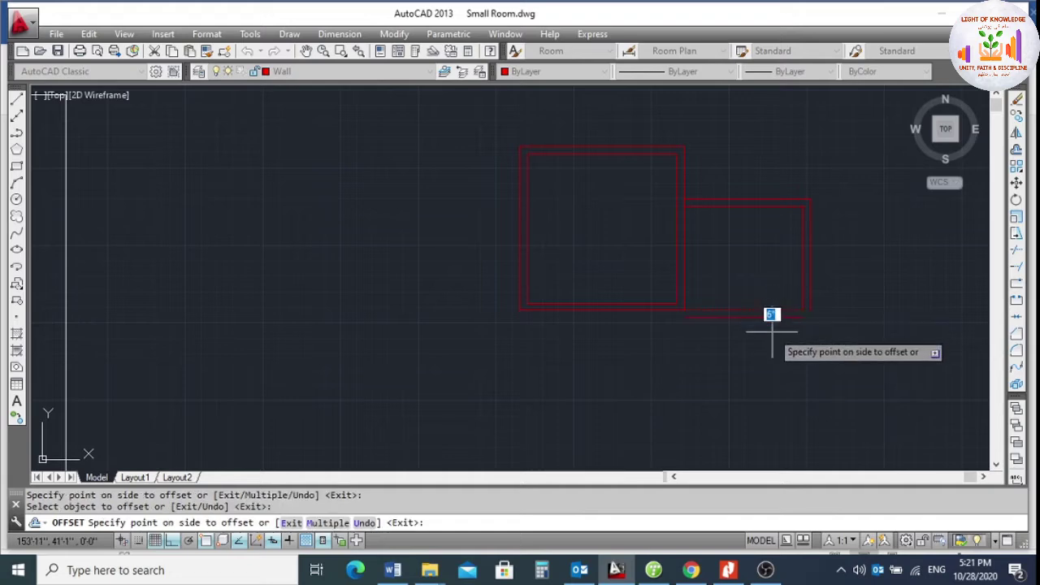
click(772, 332)
key(Escape)
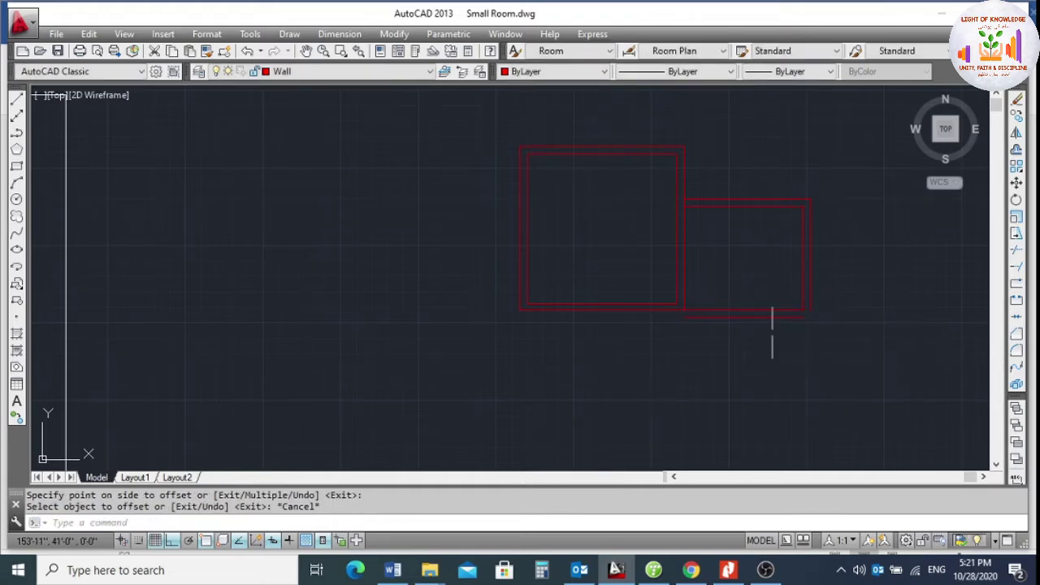
Start a MOVE of the new room's four wall objects, selected with a window.
text(m)
key(Return)
click(837, 192)
click(752, 343)
key(Return)
Move the four wall objects up from their corner to align with the main room.
scroll(685, 323, up, 3)
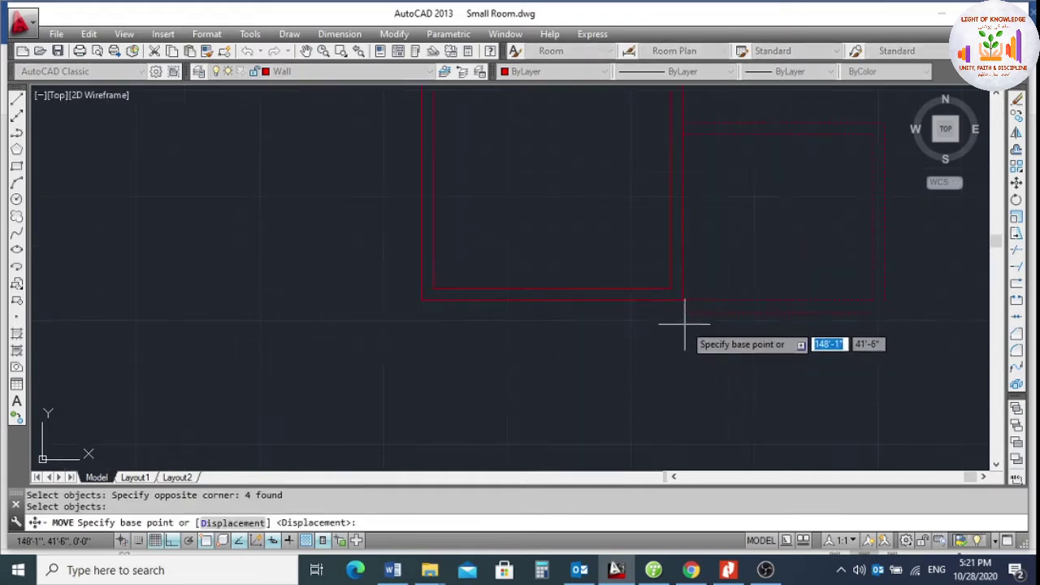
click(683, 311)
click(685, 299)
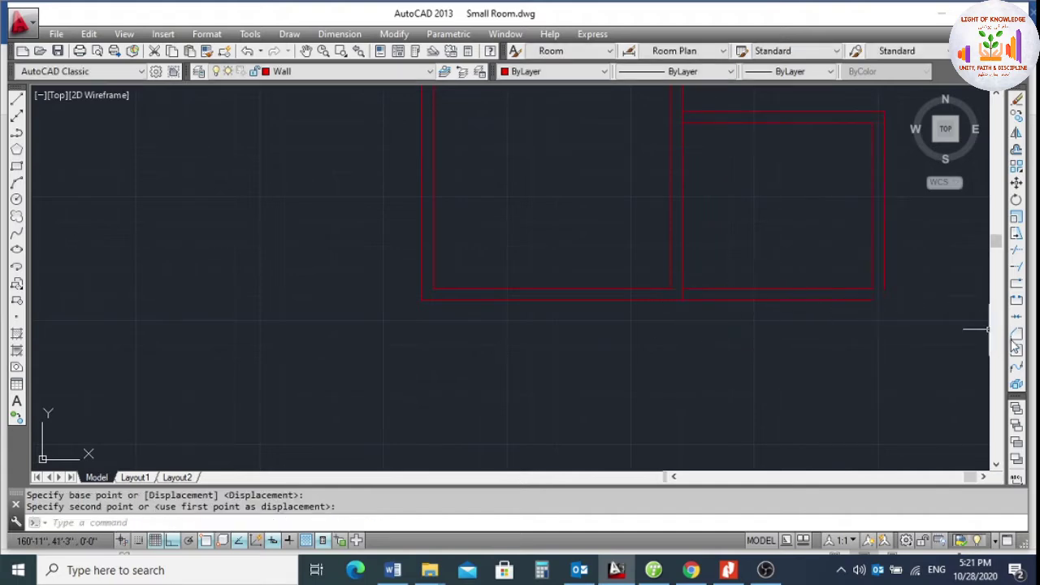
Chamfer the outer bottom and right wall lines into a clean corner.
scroll(896, 303, up, 4)
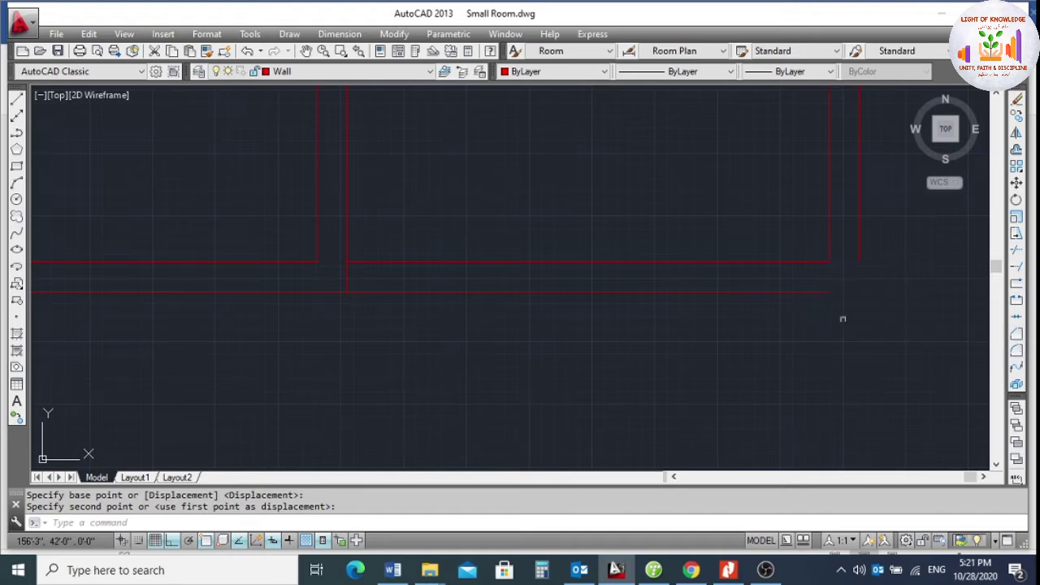
click(1016, 346)
click(812, 291)
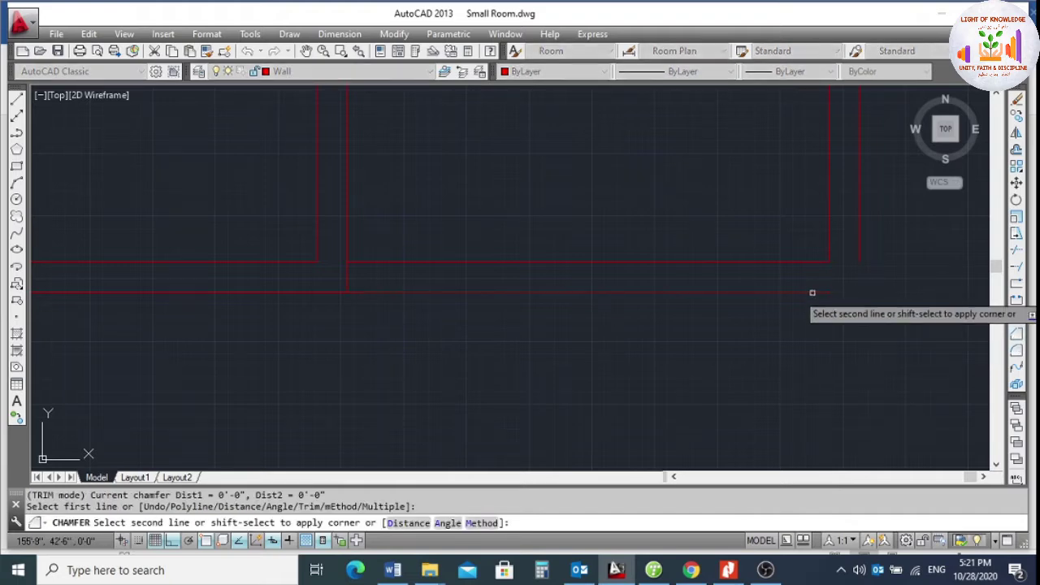
click(857, 256)
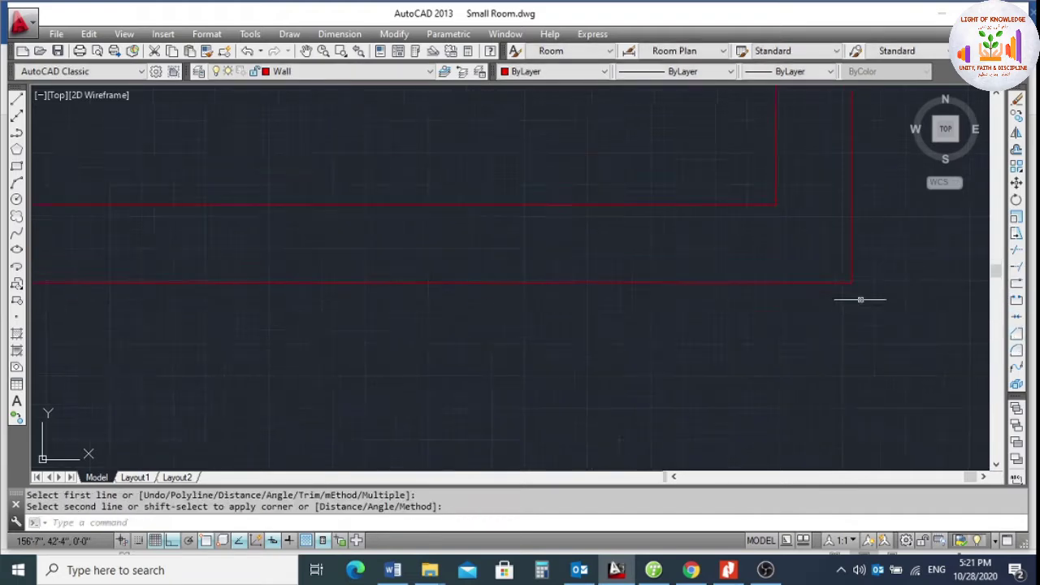
scroll(742, 281, up, 1)
scroll(778, 249, up, 1)
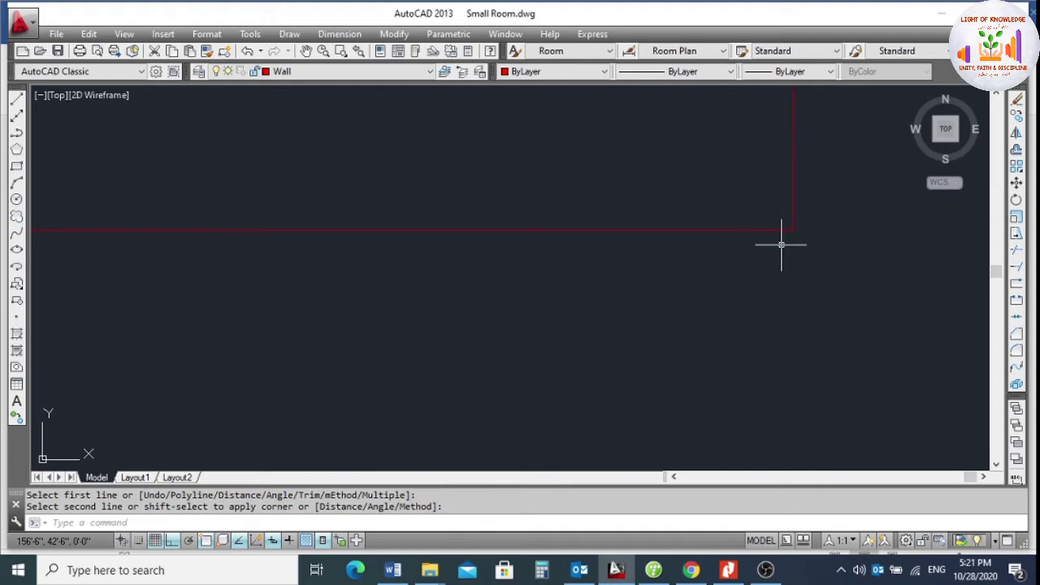
scroll(782, 242, up, 1)
scroll(820, 289, down, 3)
scroll(835, 306, up, 2)
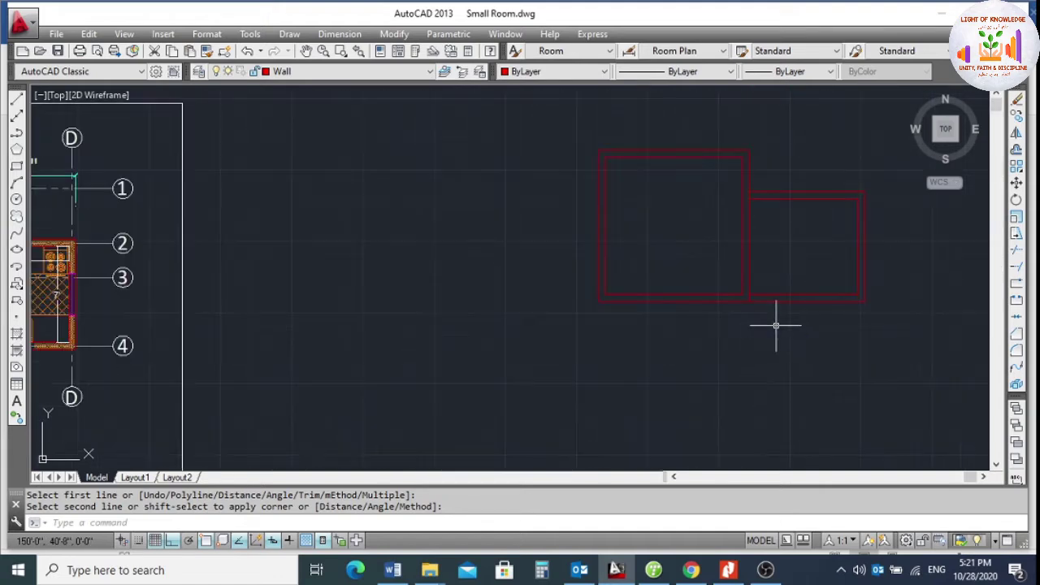
Draw the small room's outline polyline from the top-left wall corner with three 7' segments: left, down and along the bottom.
key(Return)
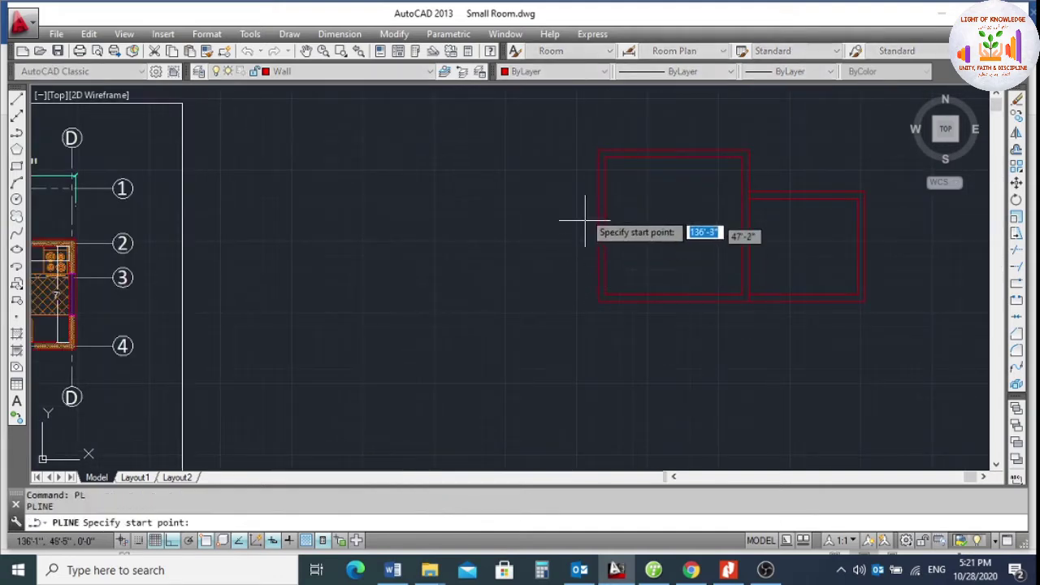
scroll(609, 174, up, 4)
click(611, 176)
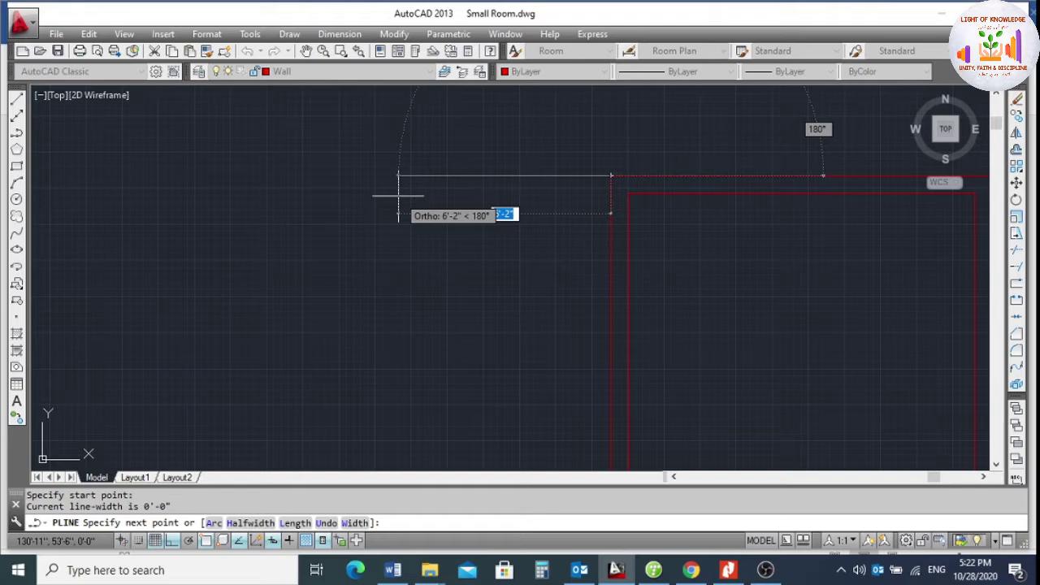
text(7')
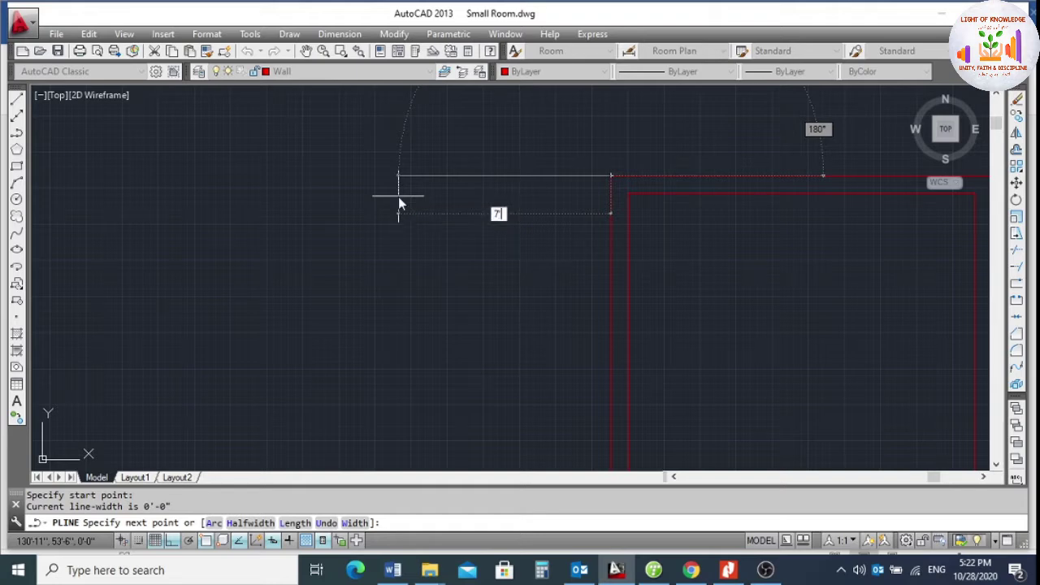
key(Return)
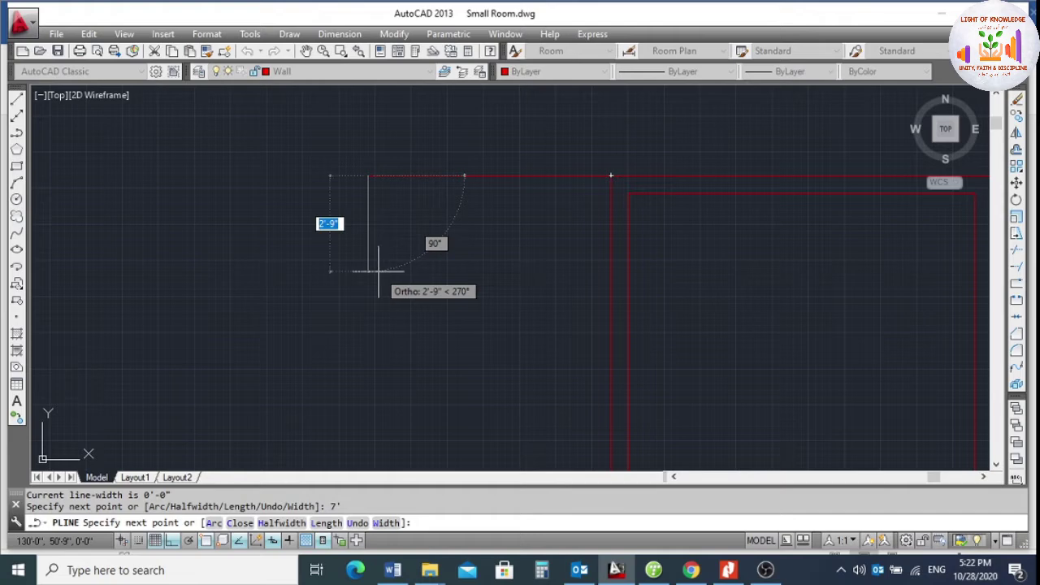
text(7')
key(Return)
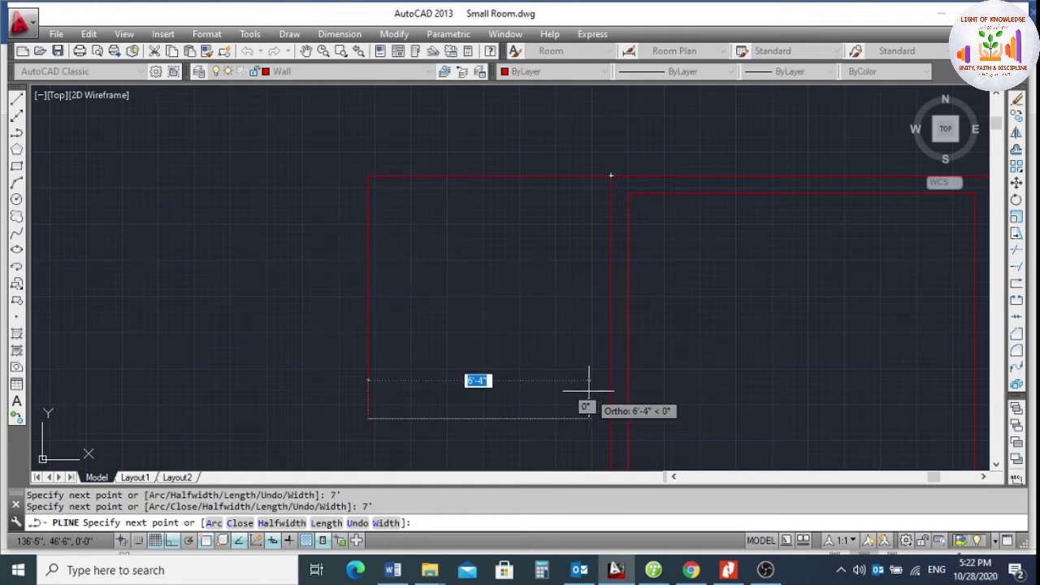
text(7')
key(Return)
Offset the small room's outline 0'-6" inward to create its inner wall line.
key(Return)
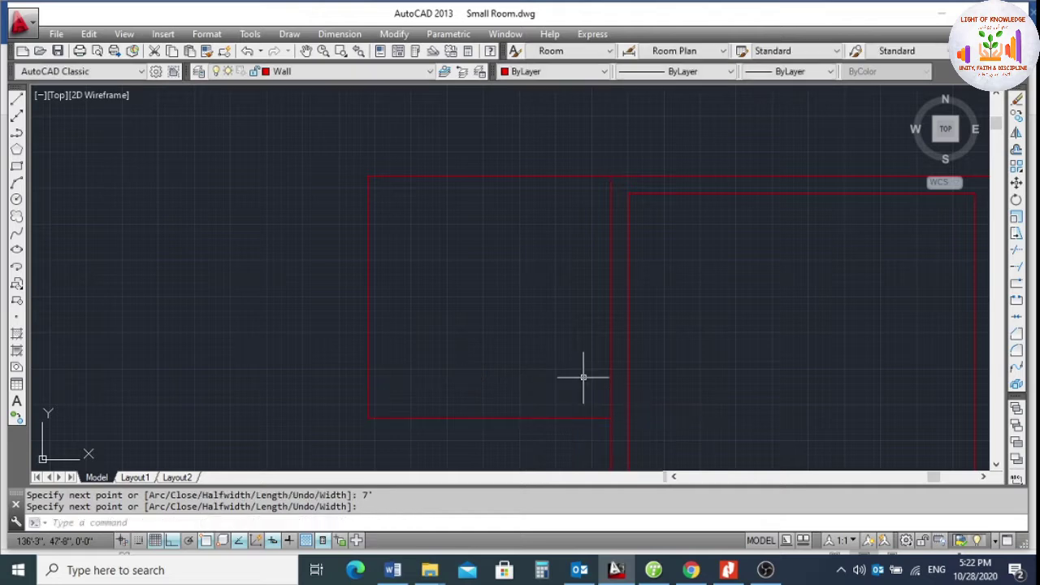
text(o)
key(Return)
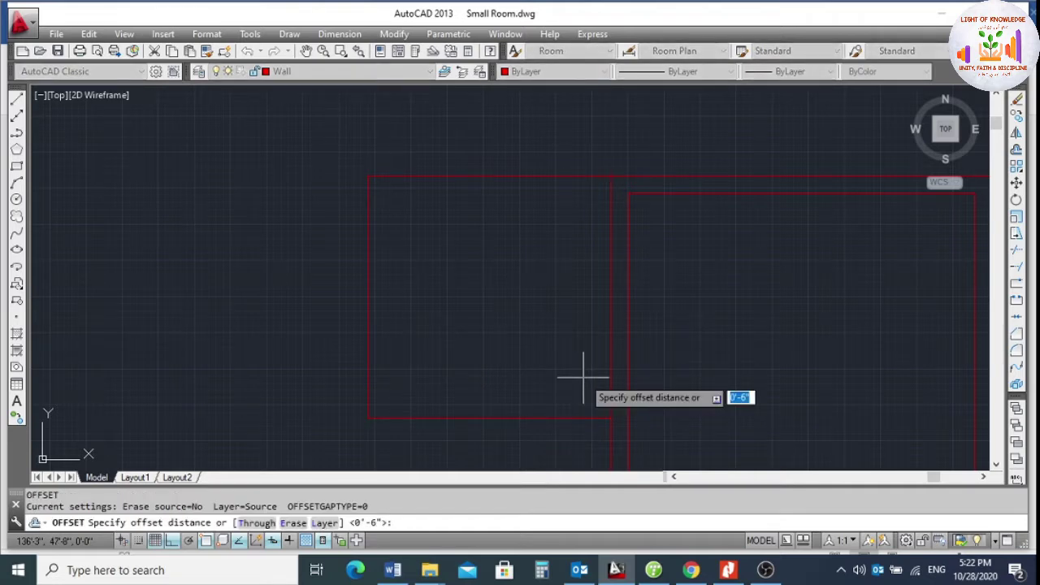
key(Return)
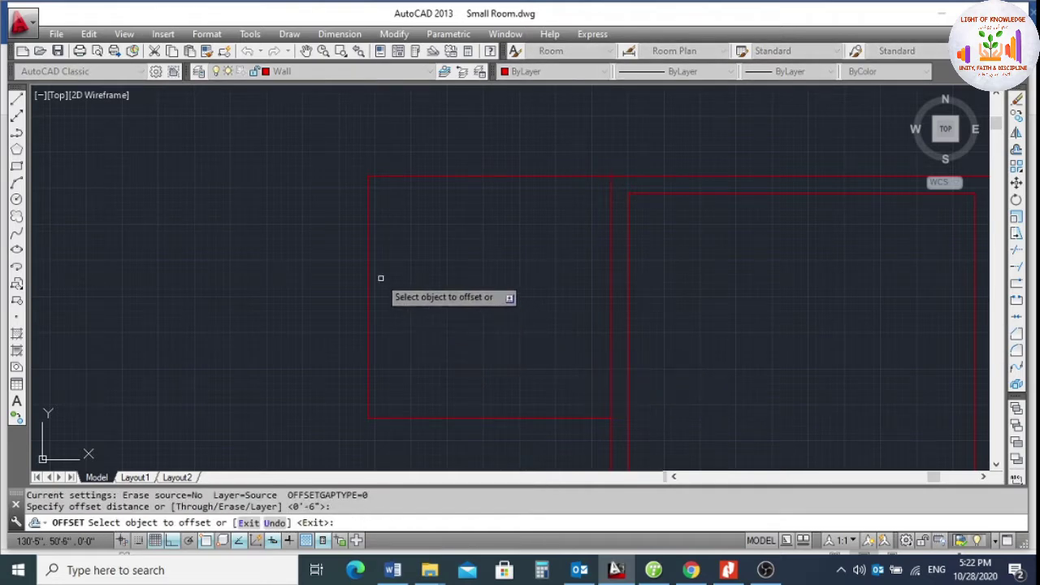
click(370, 247)
click(466, 284)
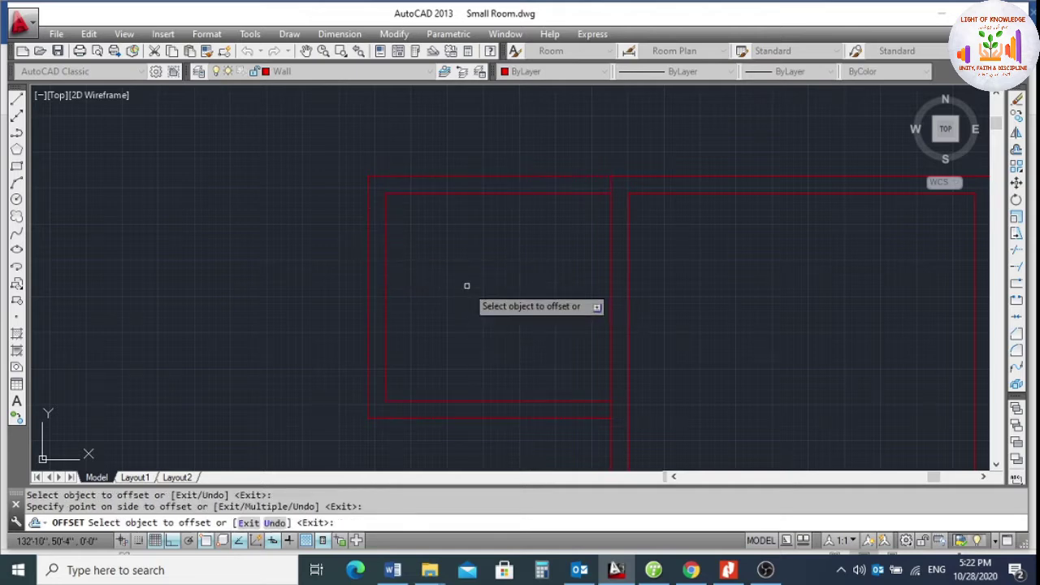
key(Escape)
click(340, 33)
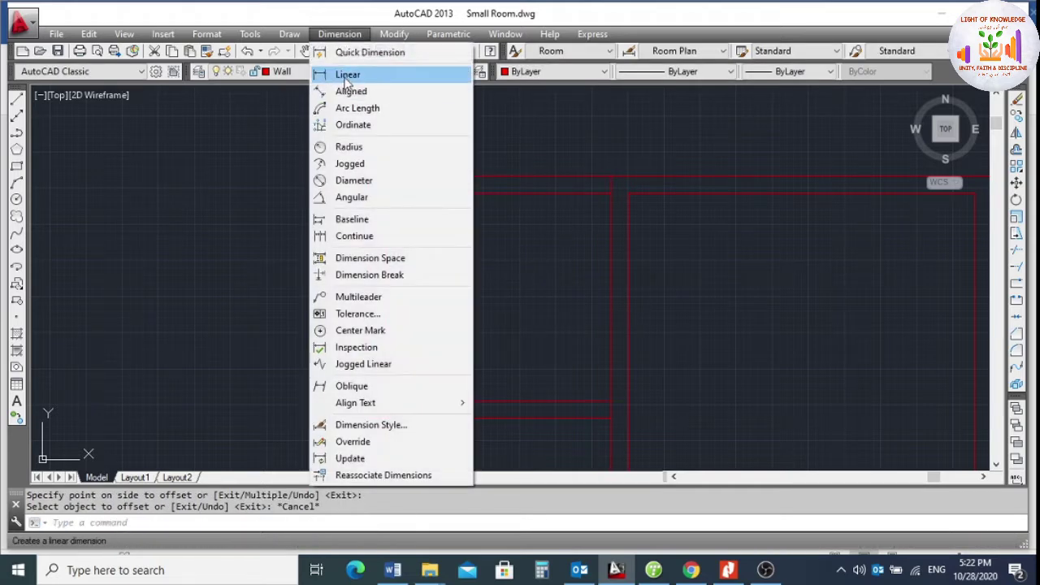
Add a horizontal 6'-6" and a vertical 6' linear dimension across the small room's inner walls.
click(341, 74)
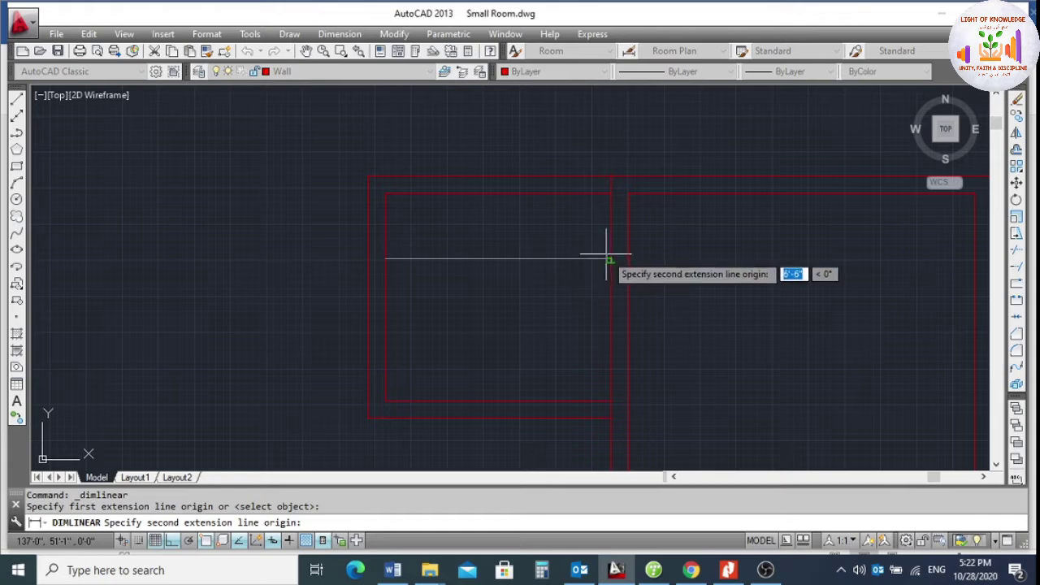
click(611, 259)
click(552, 274)
key(Return)
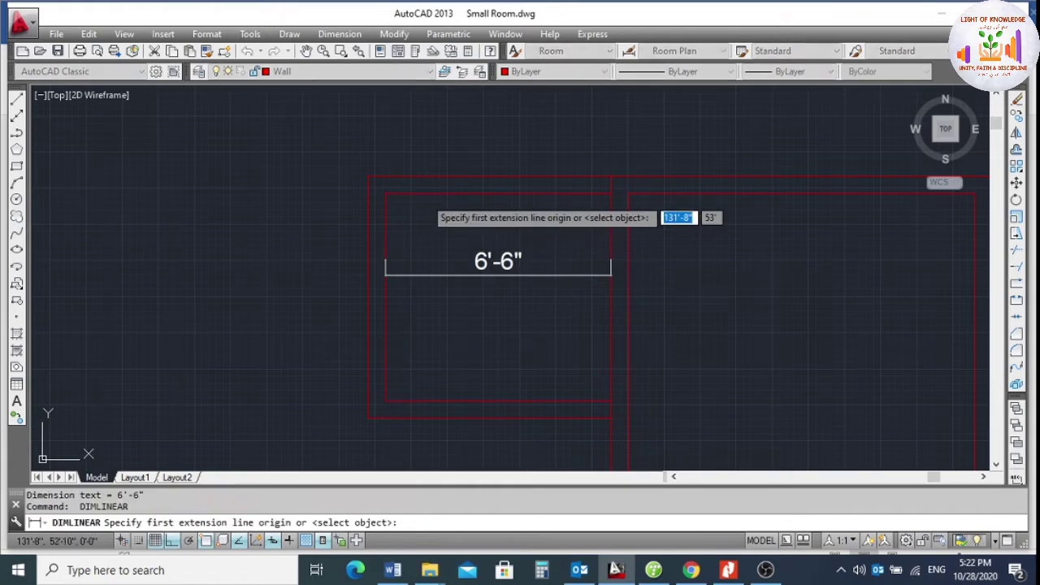
click(424, 193)
click(424, 400)
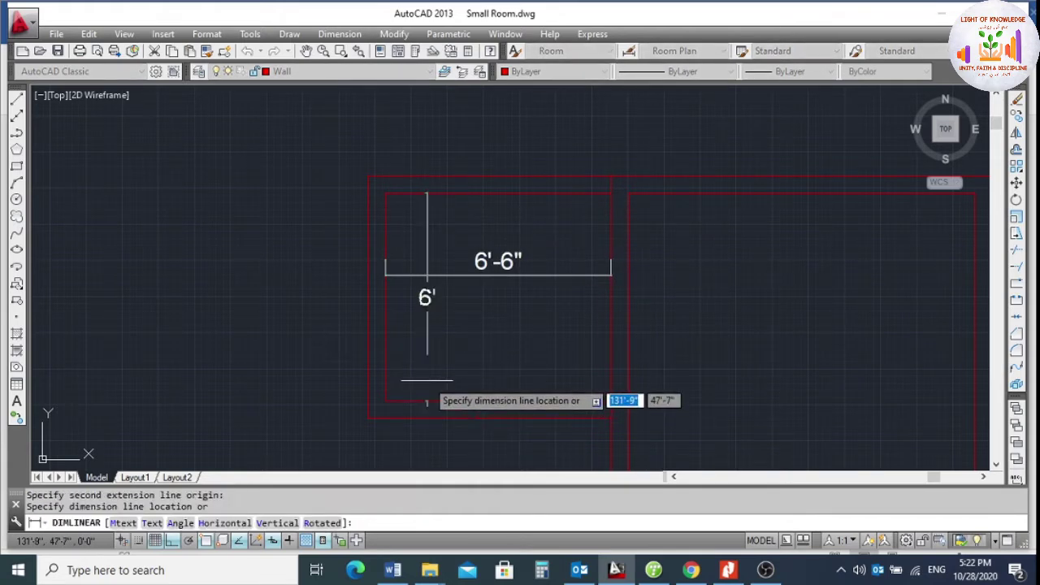
click(426, 374)
Move the inner wall lines and their dimensions 6" to the right.
text(m)
key(Return)
click(448, 312)
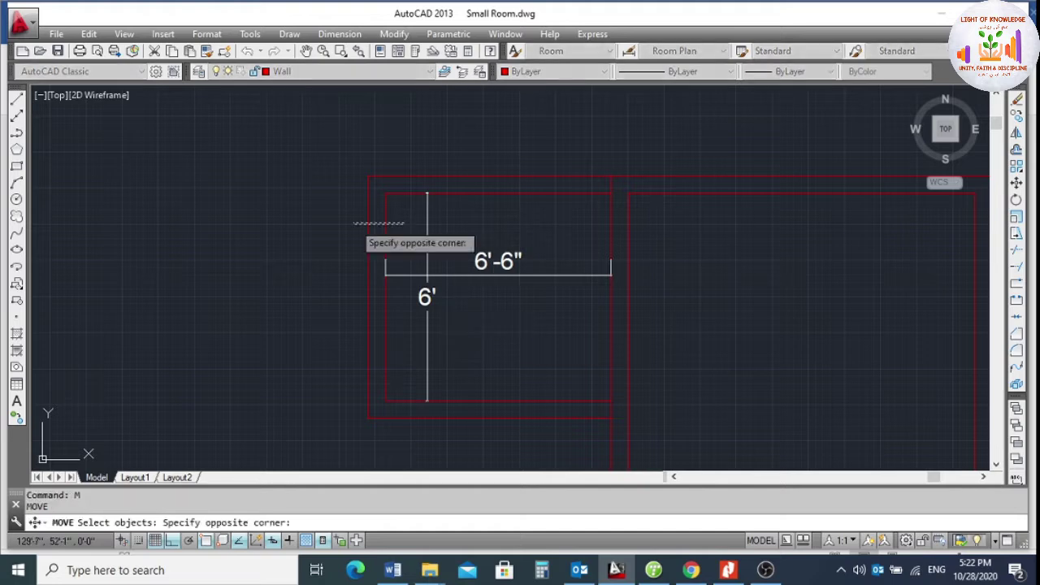
click(365, 227)
key(Return)
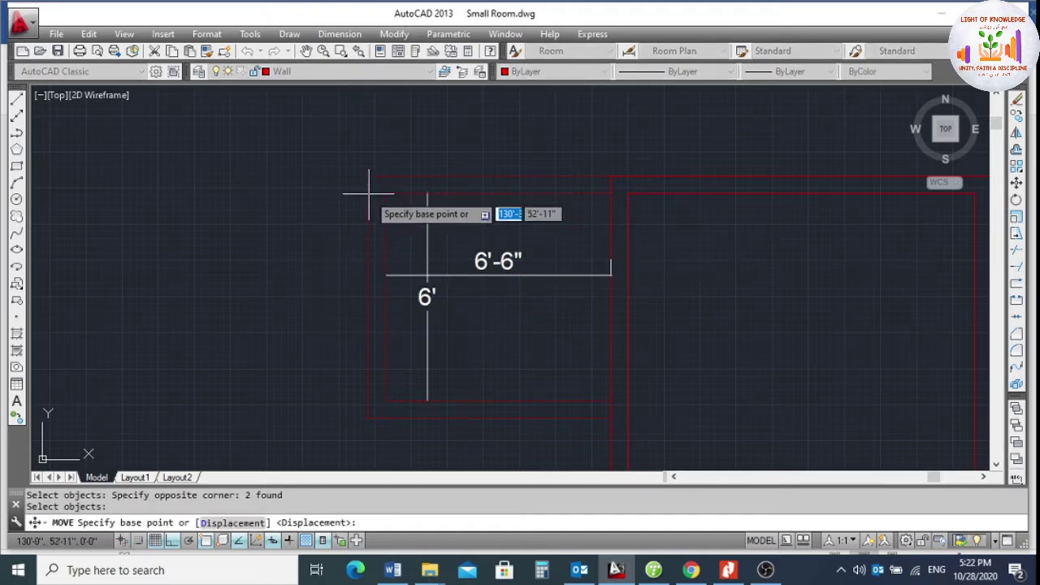
click(609, 193)
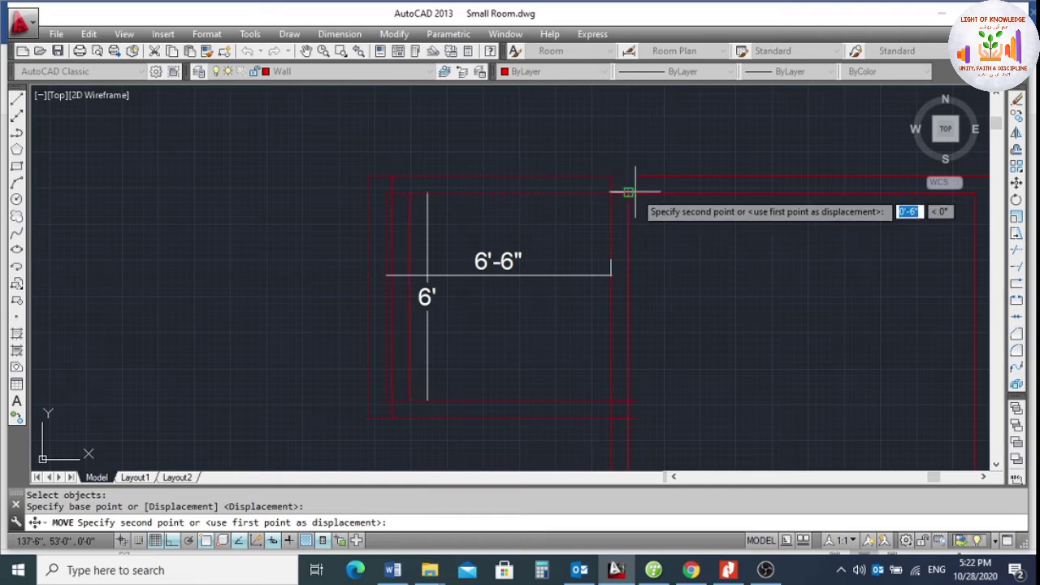
click(628, 193)
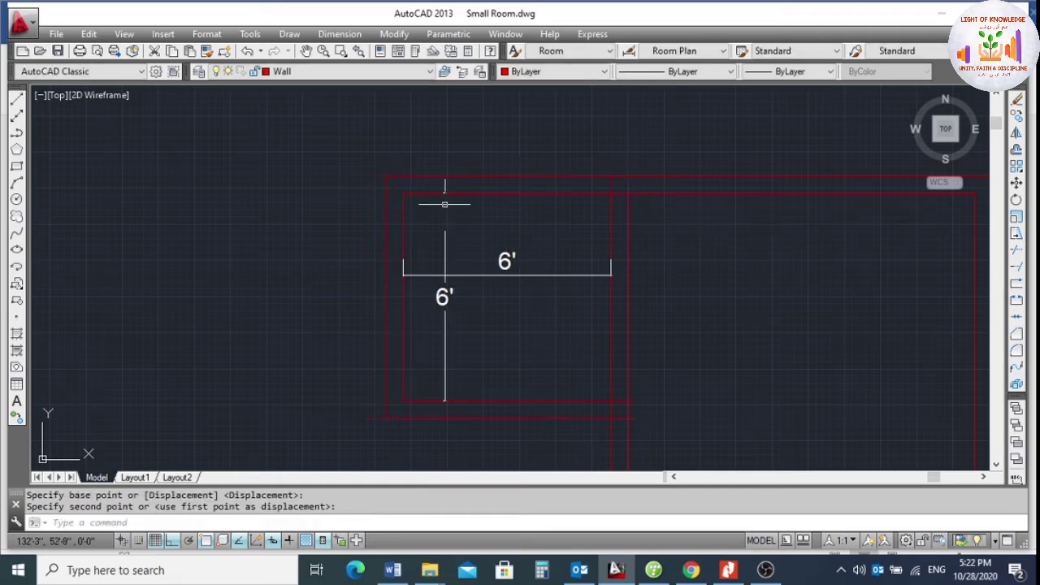
Trim the overlapping wall lines where the left room meets the main room's wall.
key(Return)
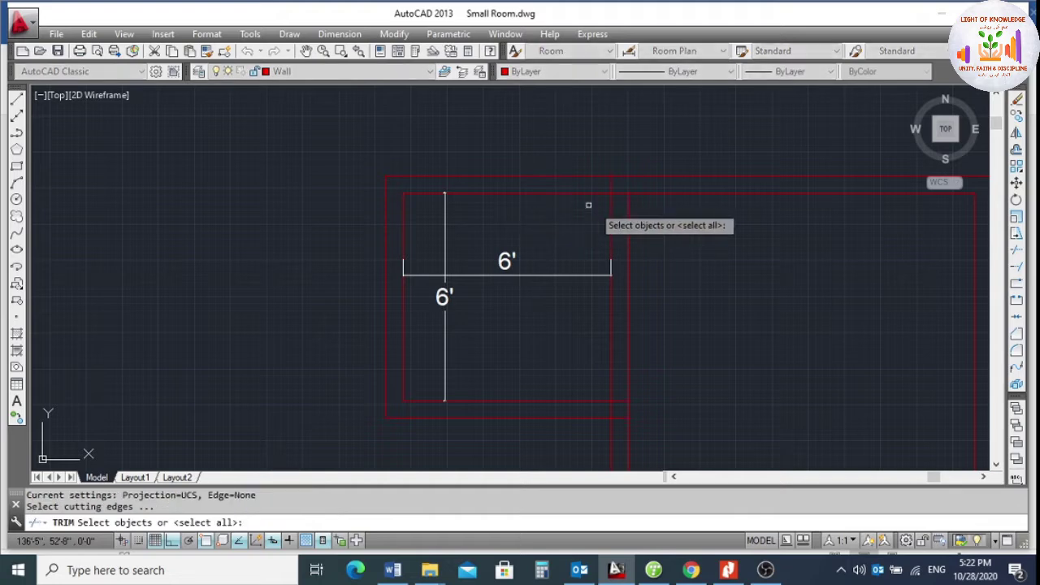
click(616, 204)
click(575, 223)
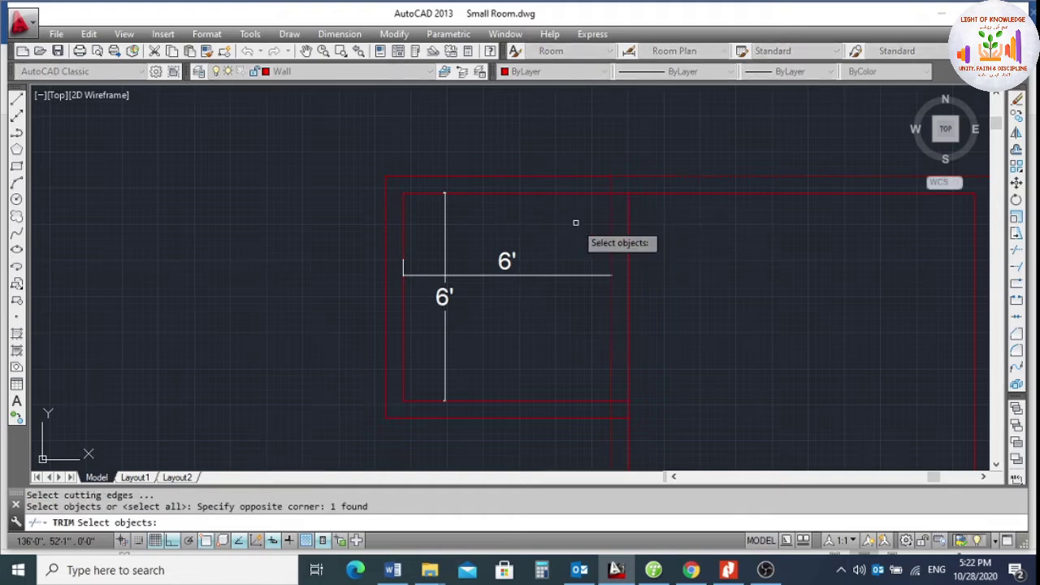
key(Return)
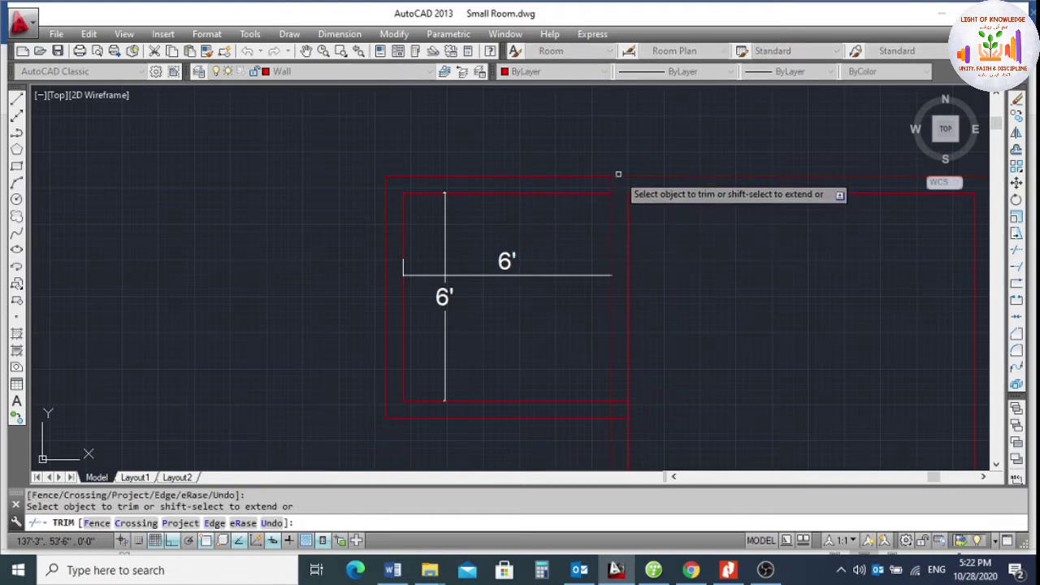
scroll(613, 212, down, 2)
scroll(608, 299, up, 2)
scroll(633, 279, up, 4)
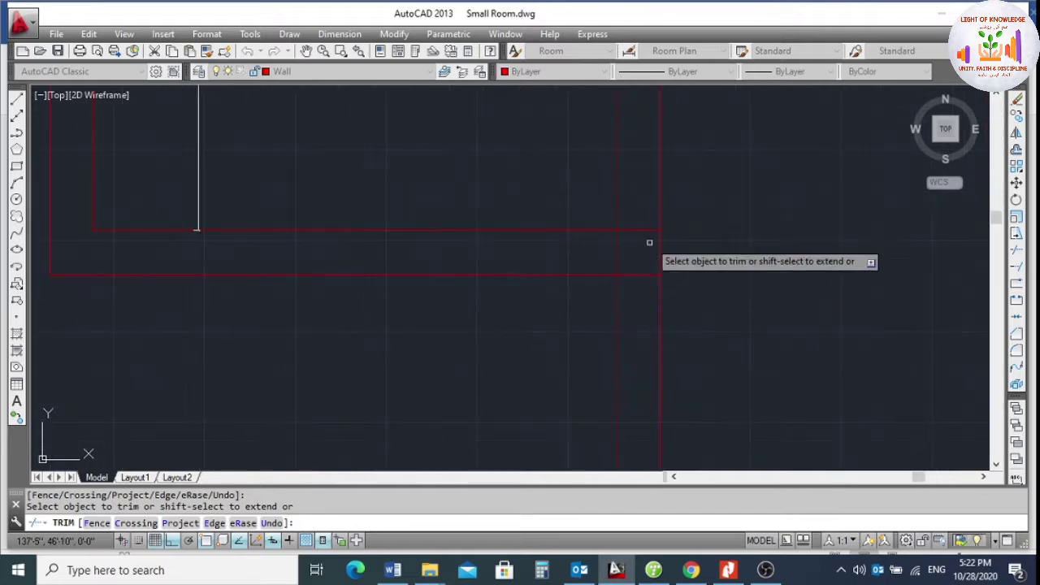
click(647, 224)
click(632, 289)
key(Return)
scroll(622, 295, down, 2)
scroll(603, 312, down, 2)
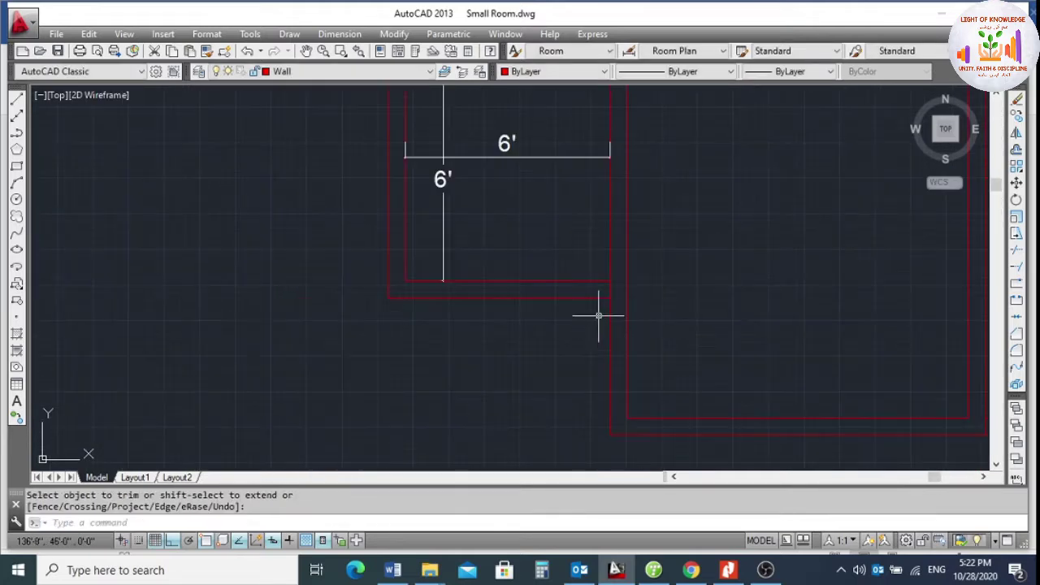
scroll(597, 304, up, 2)
scroll(543, 354, down, 1)
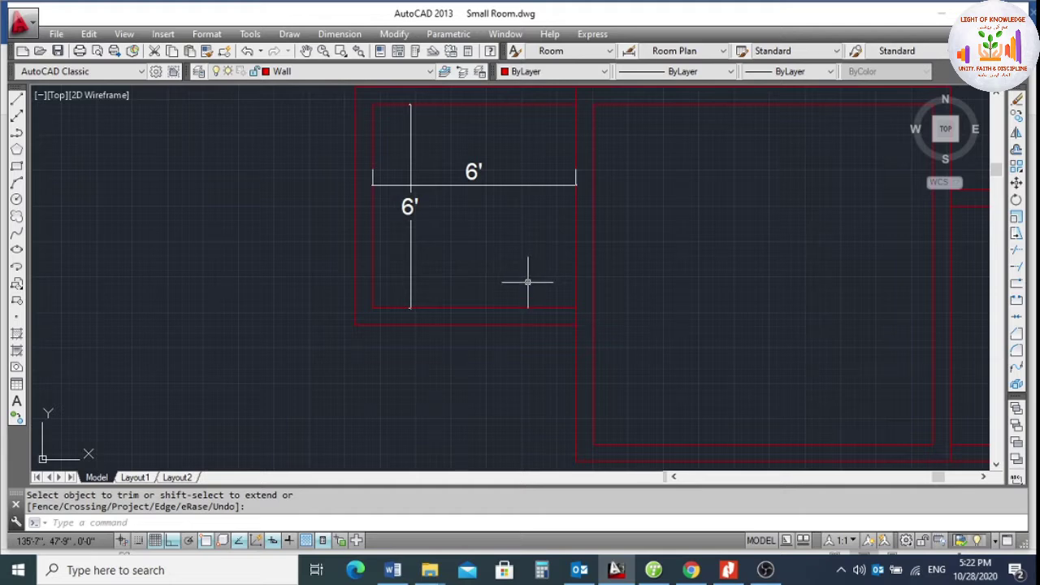
scroll(528, 325, down, 2)
scroll(549, 200, up, 2)
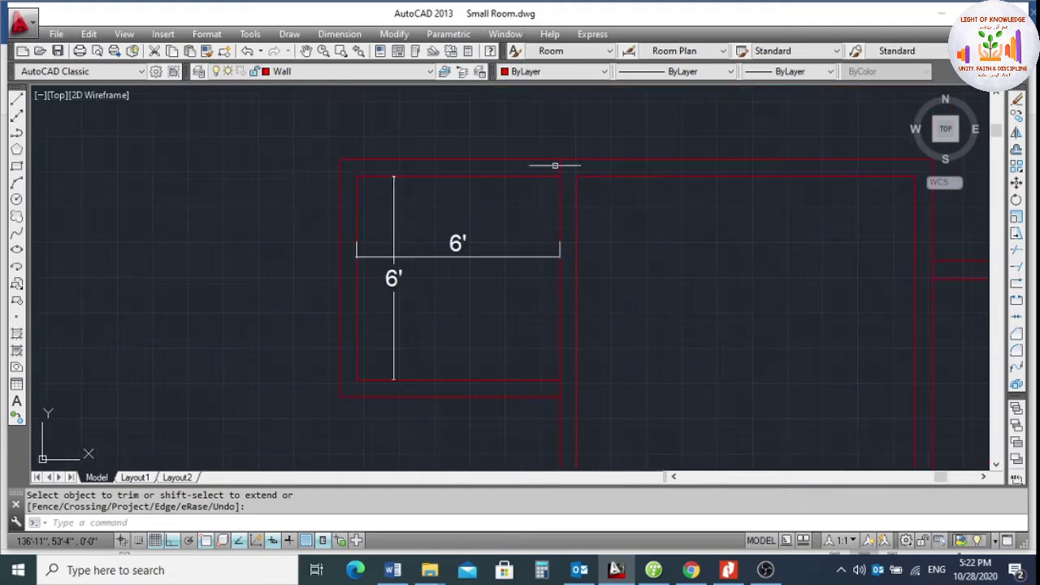
key(Return)
click(555, 165)
scroll(547, 167, up, 3)
key(Escape)
scroll(553, 198, down, 3)
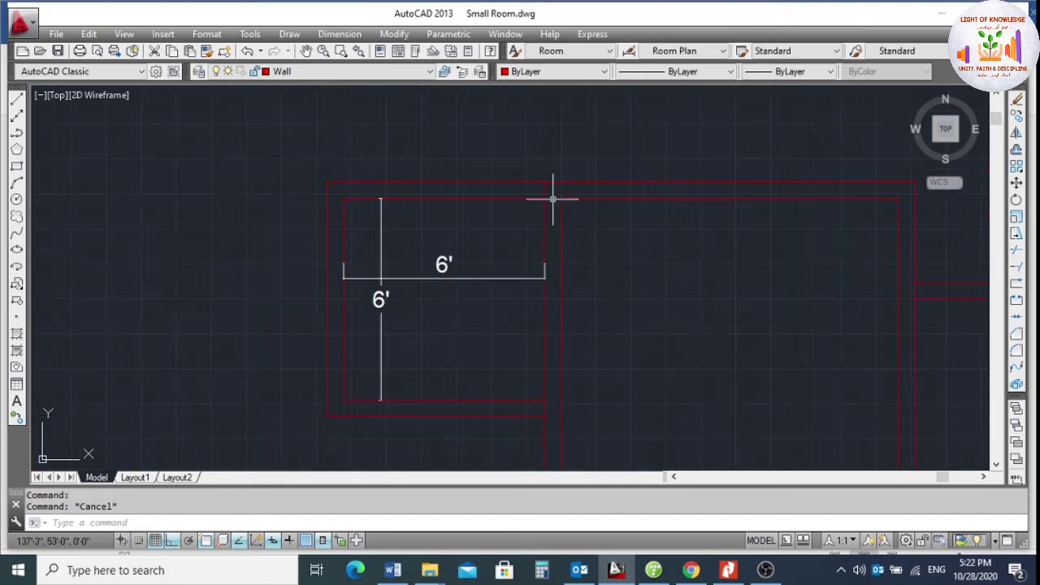
scroll(553, 198, down, 2)
scroll(535, 197, up, 2)
Trim the crossing wall lines back to three selected cutting edges.
text(tr)
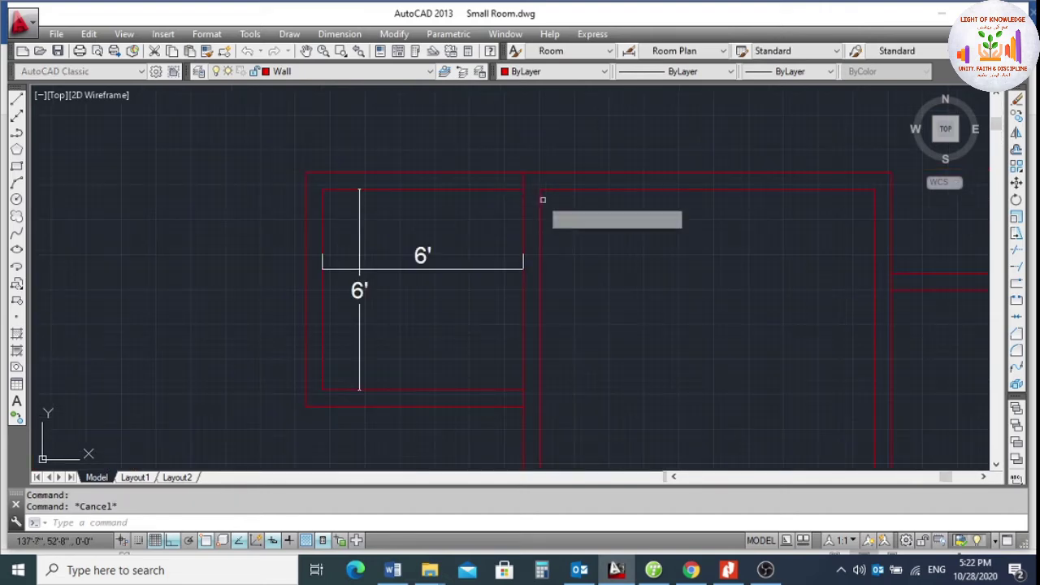
key(Return)
click(532, 151)
click(483, 209)
key(Return)
scroll(520, 179, up, 3)
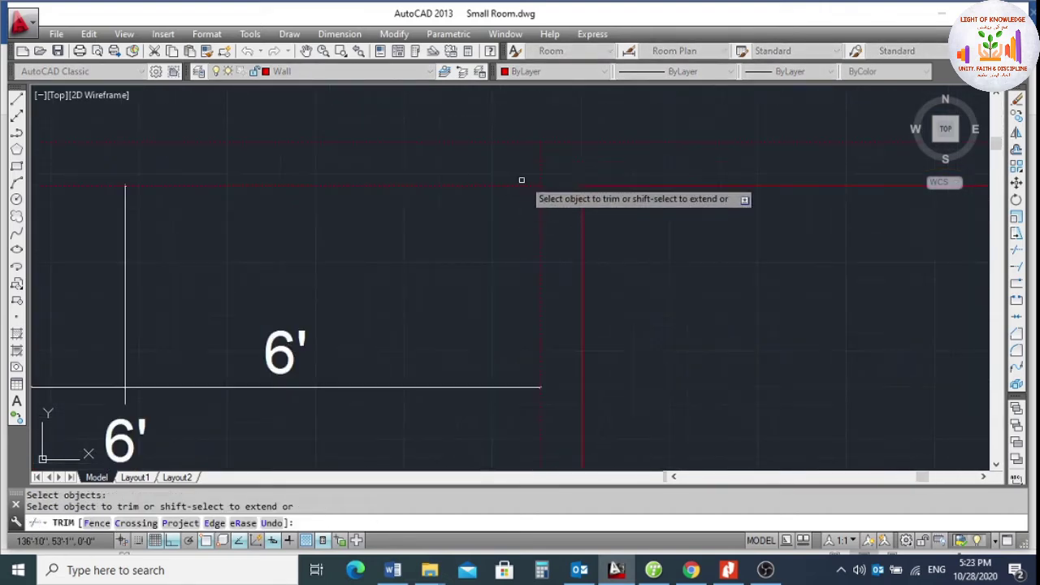
click(492, 170)
click(528, 279)
scroll(529, 279, down, 2)
scroll(519, 386, up, 3)
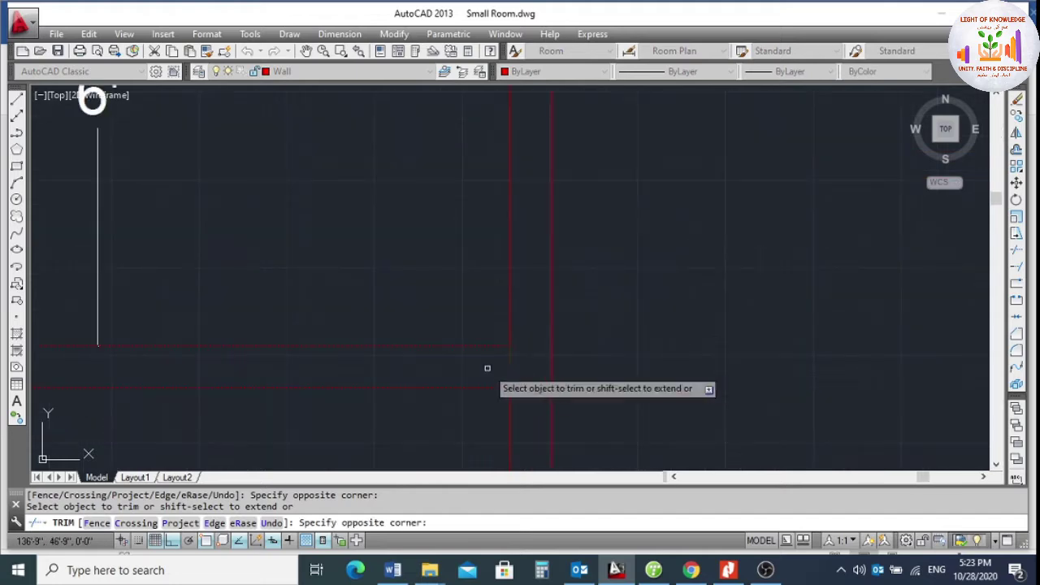
scroll(417, 311, down, 3)
key(Return)
Trim the crossed wall segment on the right against four cutting edges.
key(Return)
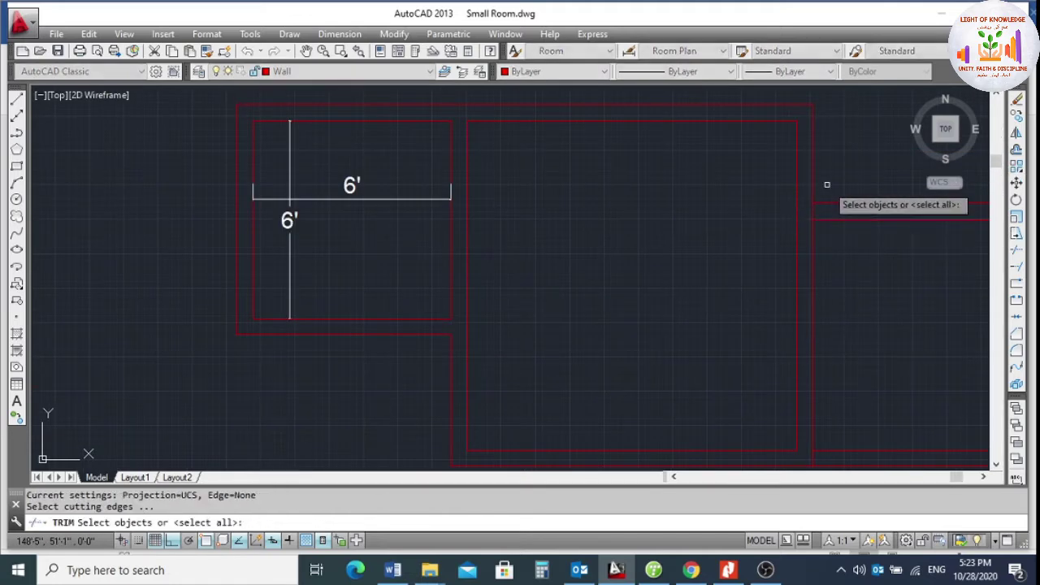
click(826, 181)
click(771, 255)
key(Return)
scroll(817, 216, up, 3)
click(815, 197)
click(792, 202)
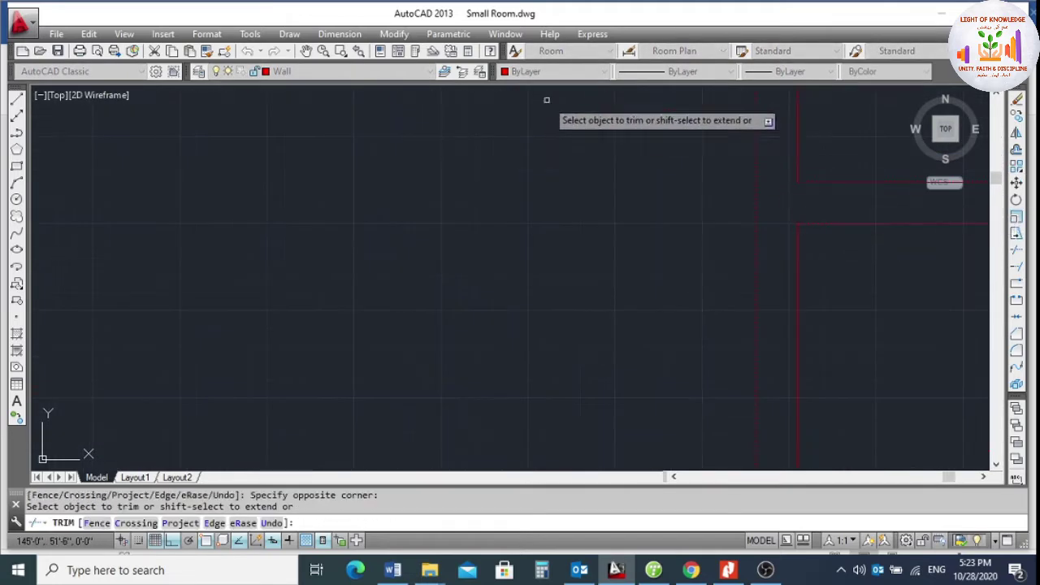
scroll(603, 268, down, 3)
scroll(612, 295, up, 3)
Clean up the wall junction by trimming its segment against four cutting edges.
key(Return)
key(Return)
click(641, 251)
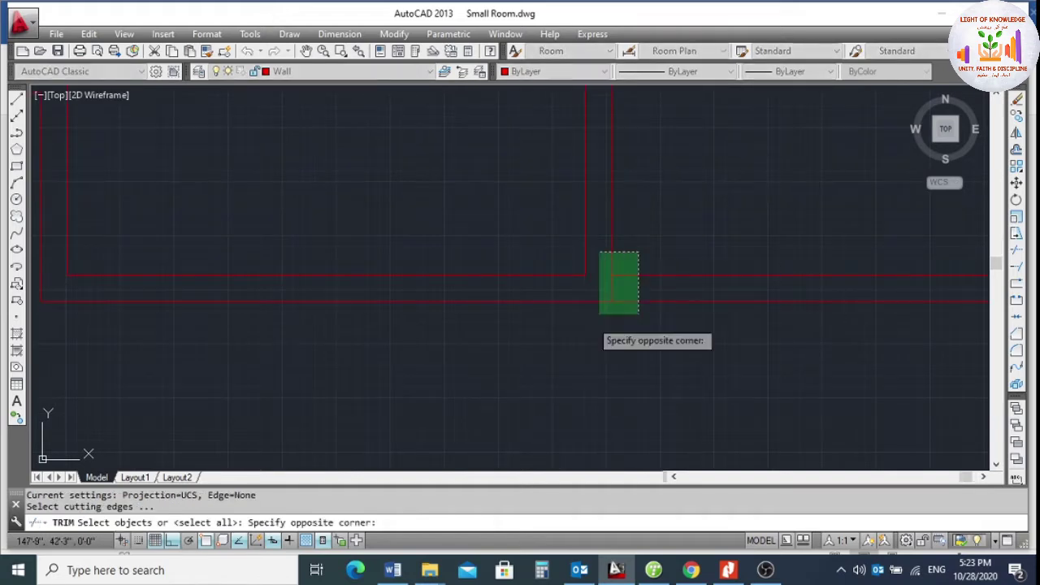
click(599, 314)
key(Return)
scroll(614, 289, up, 1)
click(614, 289)
click(562, 283)
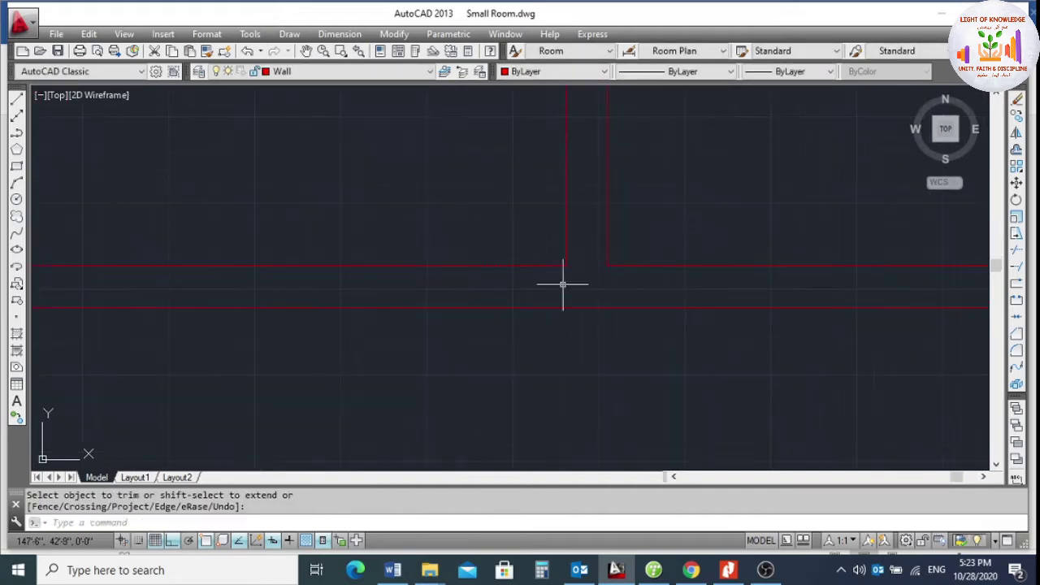
scroll(608, 313, down, 4)
scroll(599, 203, up, 4)
scroll(598, 203, down, 3)
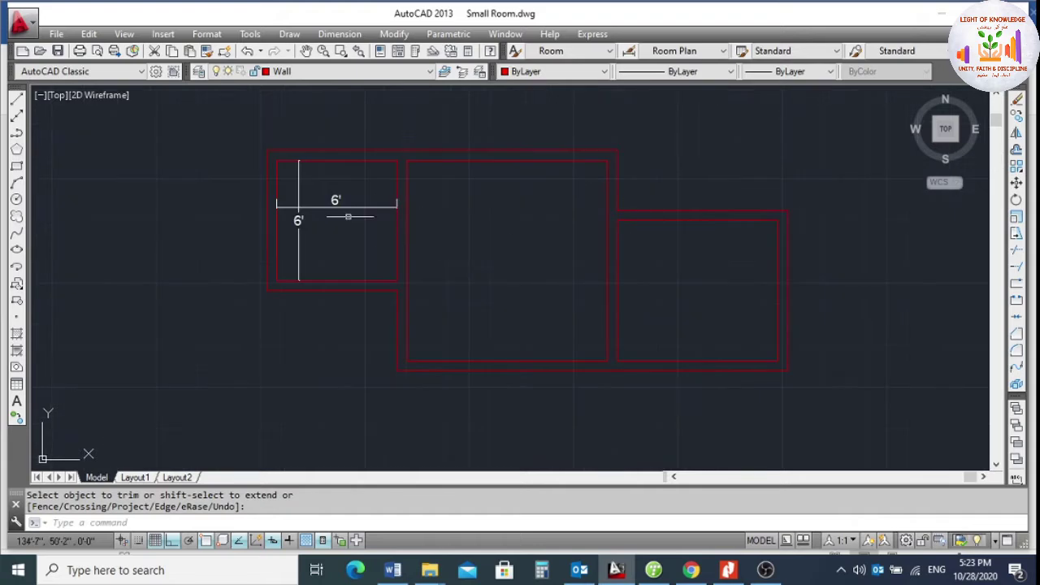
scroll(476, 228, up, 3)
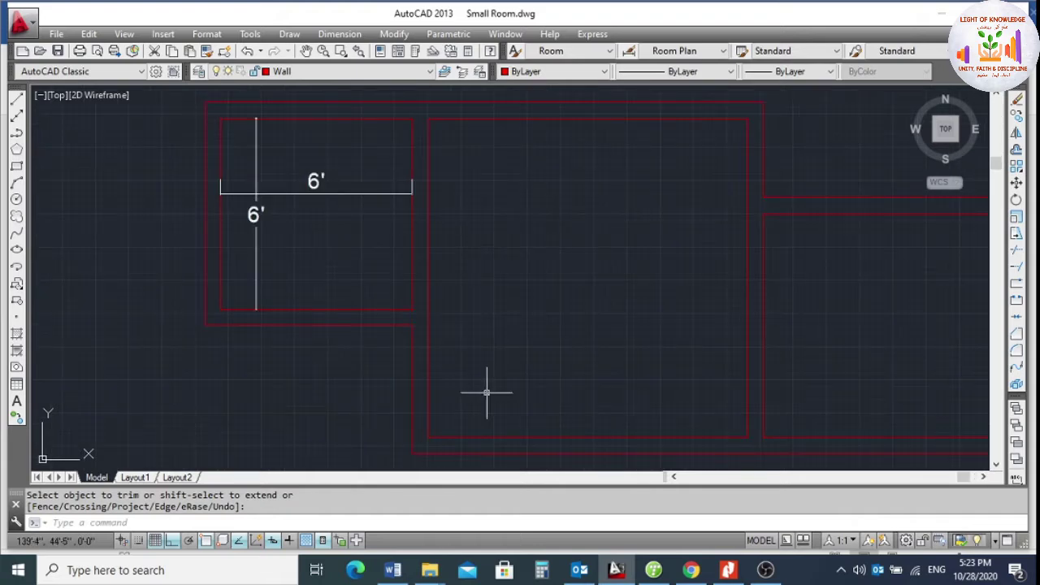
scroll(487, 311, down, 2)
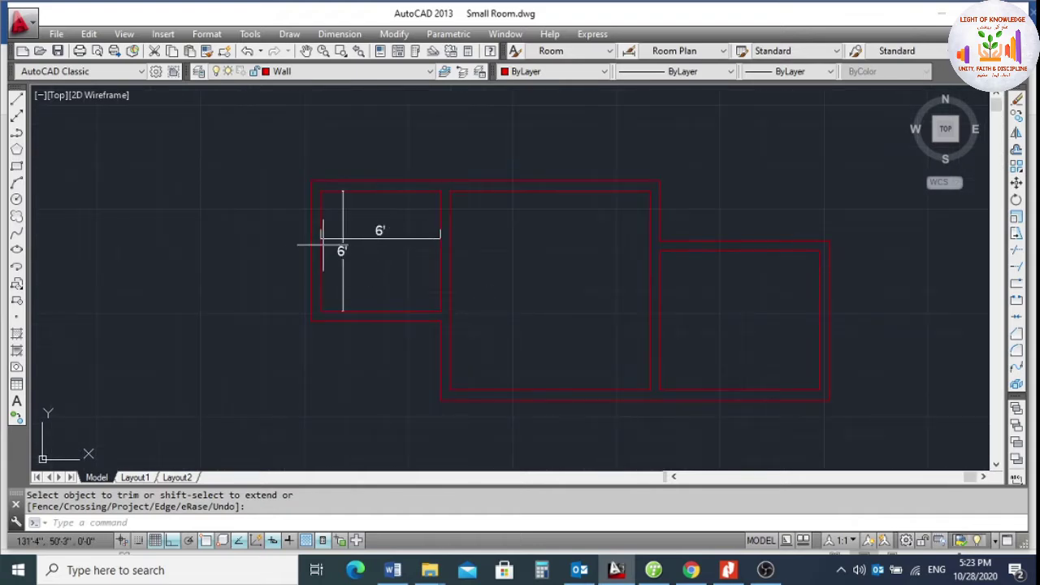
Erase the two 6' dimensions from the left room.
click(349, 231)
click(341, 244)
text(e)
key(Return)
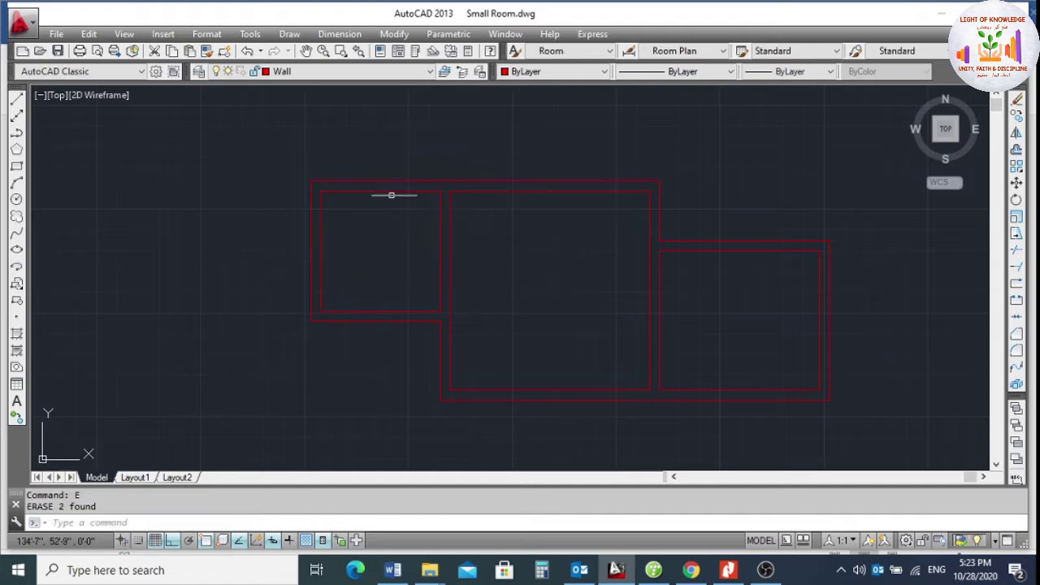
scroll(325, 210, up, 2)
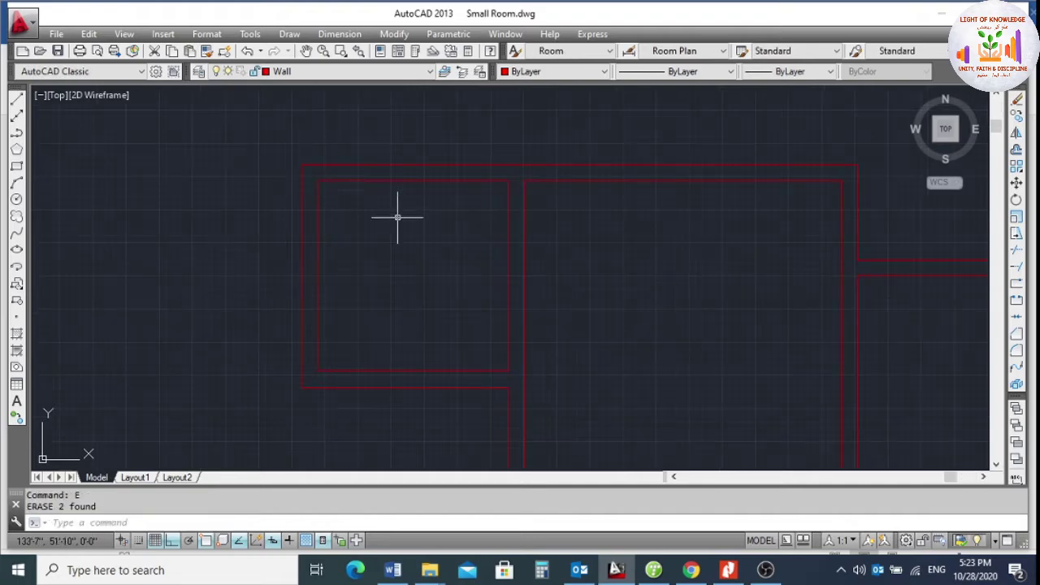
click(421, 164)
click(367, 169)
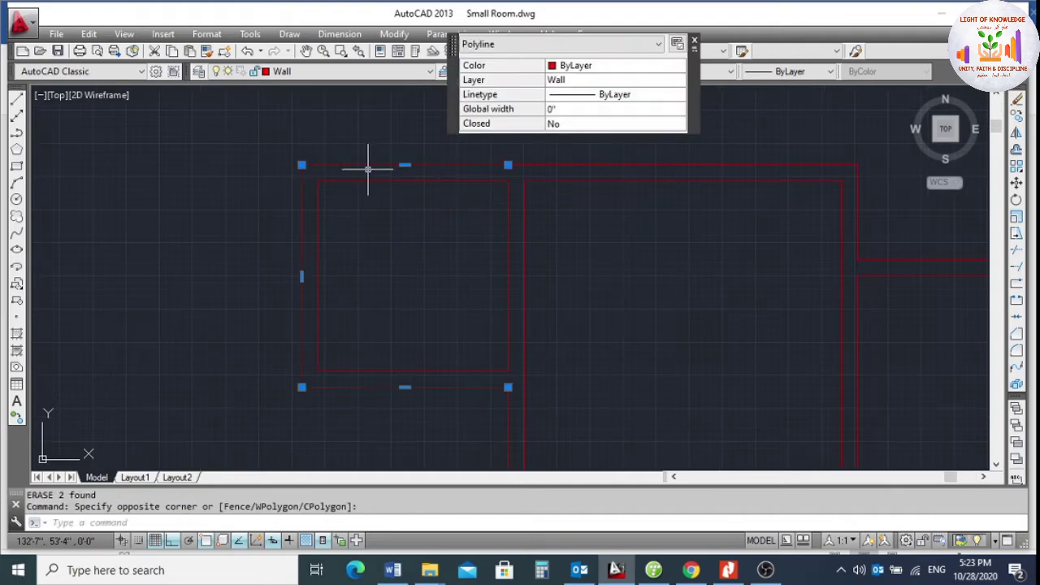
key(Escape)
Trim away the top segment of the top-left room's outer wall polyline.
text(tr)
key(Return)
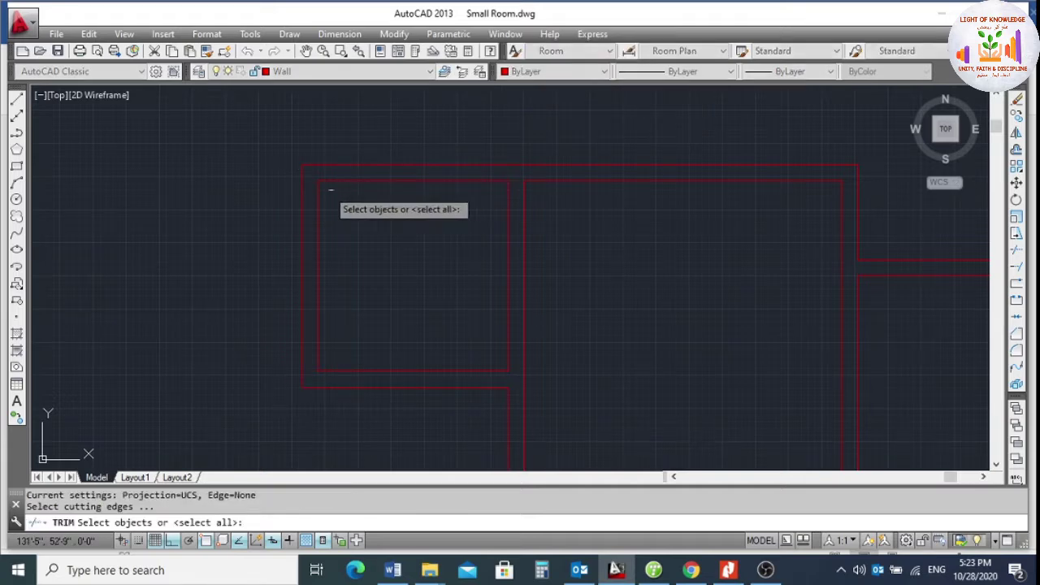
click(299, 179)
key(Return)
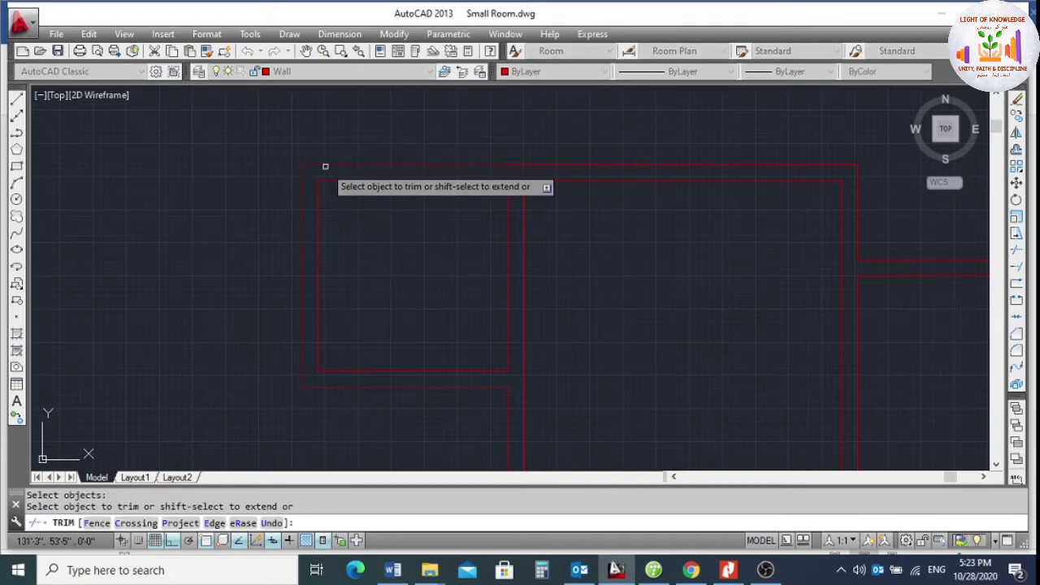
click(325, 165)
Extend the wall line so it meets the boundary wall.
text(EX)
key(Return)
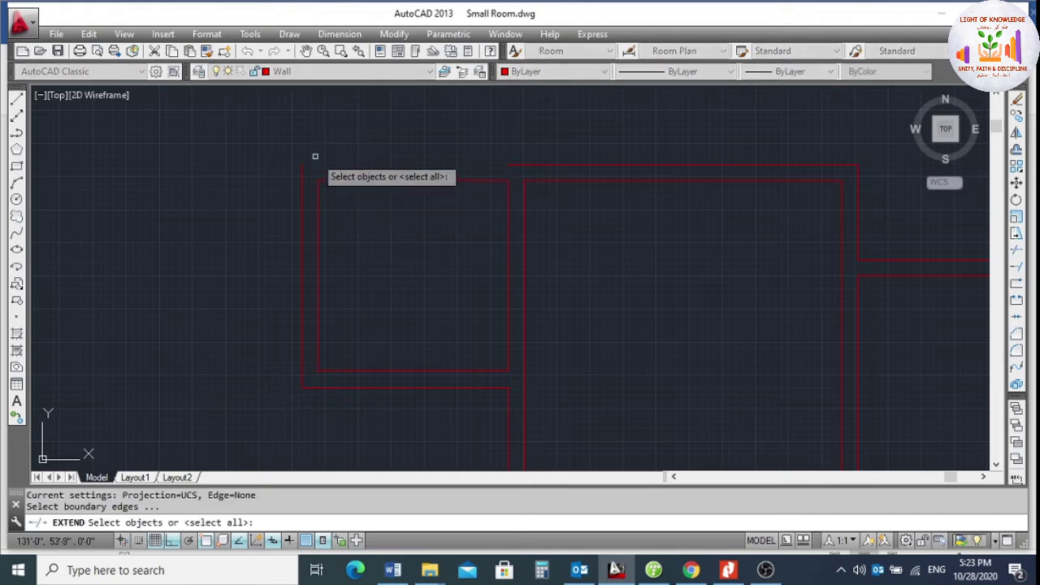
click(262, 187)
click(297, 158)
click(314, 142)
click(291, 176)
key(Return)
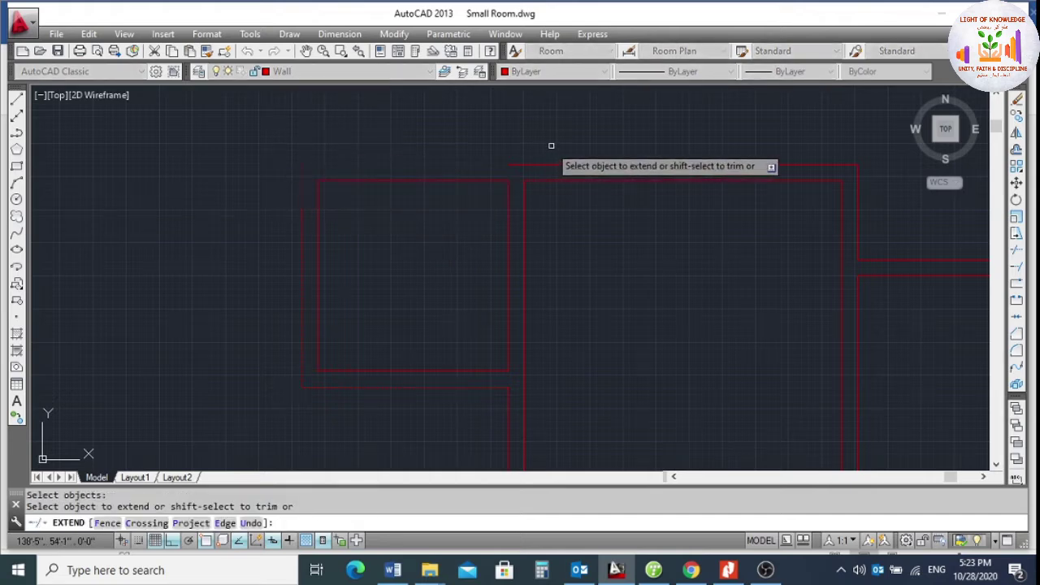
click(539, 156)
click(523, 167)
key(Return)
scroll(387, 154, down, 2)
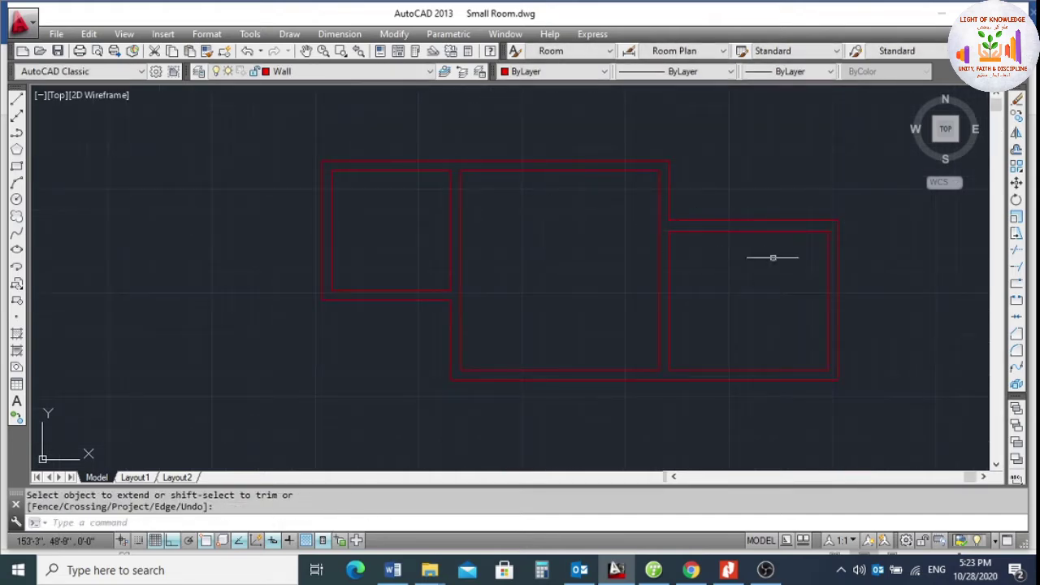
scroll(321, 279, down, 2)
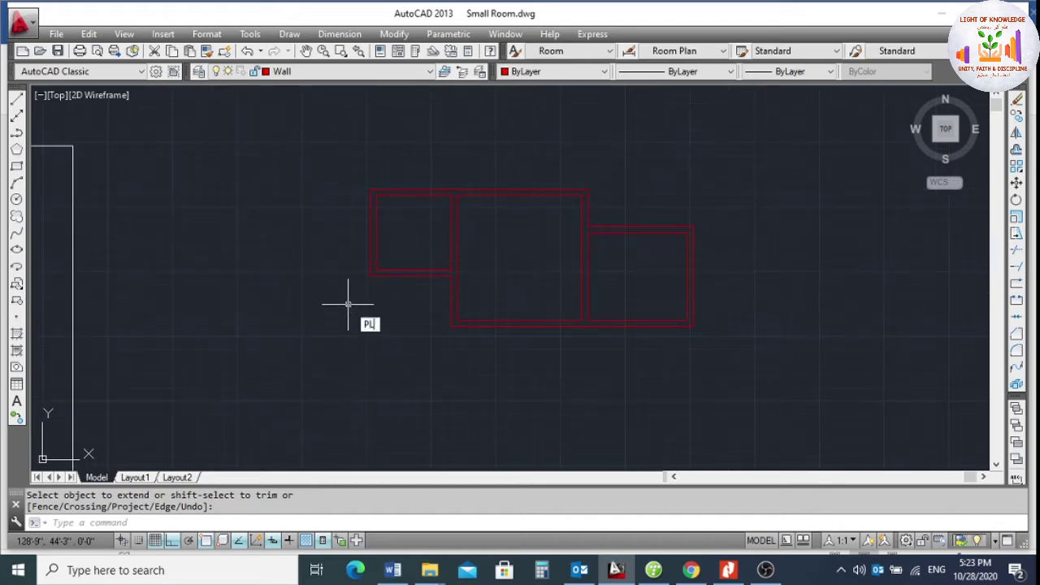
Draw a wall polyline from the corner down, then right to the middle room's wall.
key(Return)
scroll(357, 296, up, 2)
click(368, 265)
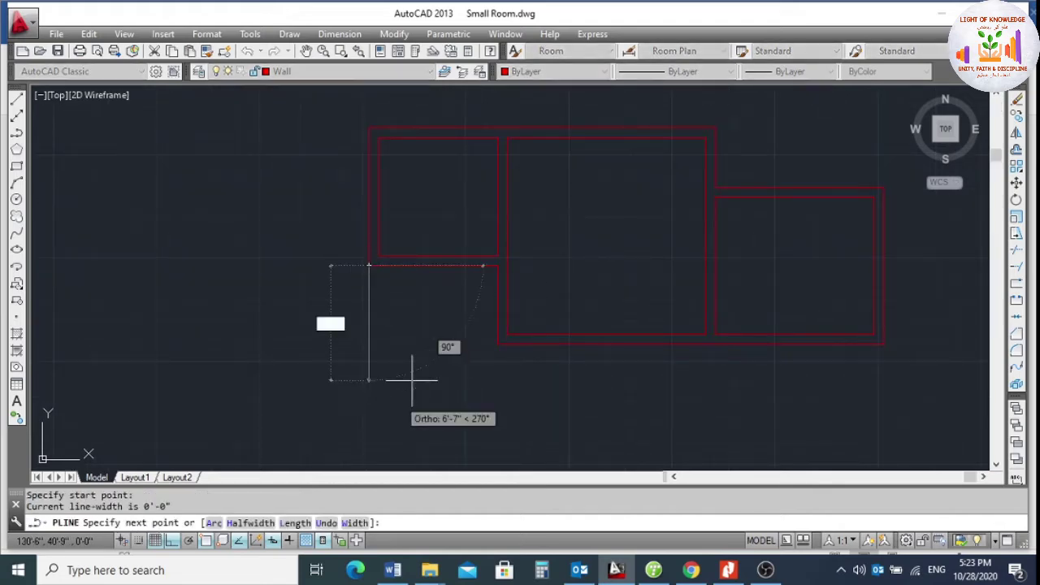
scroll(479, 353, up, 2)
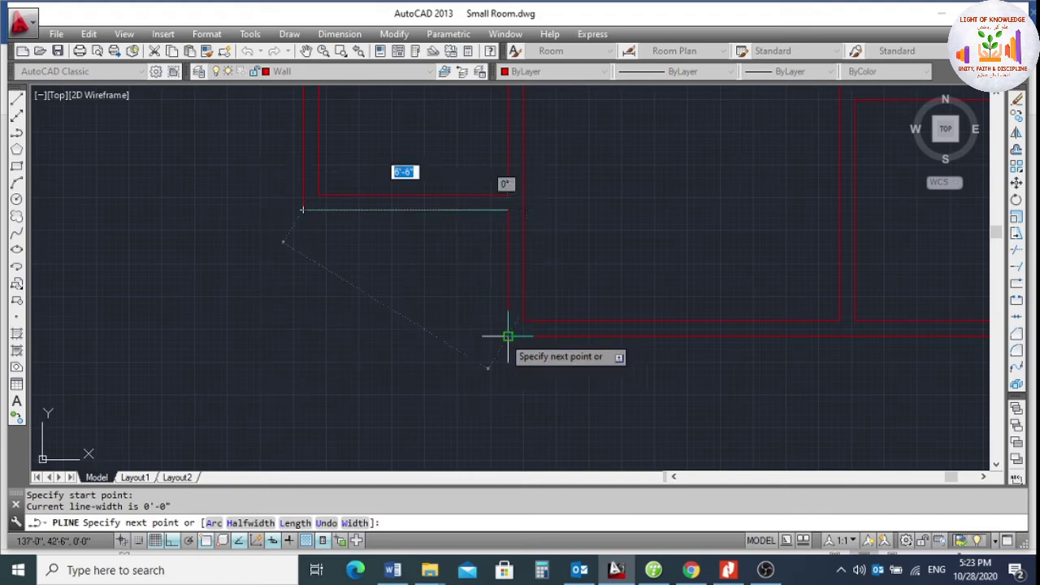
click(417, 334)
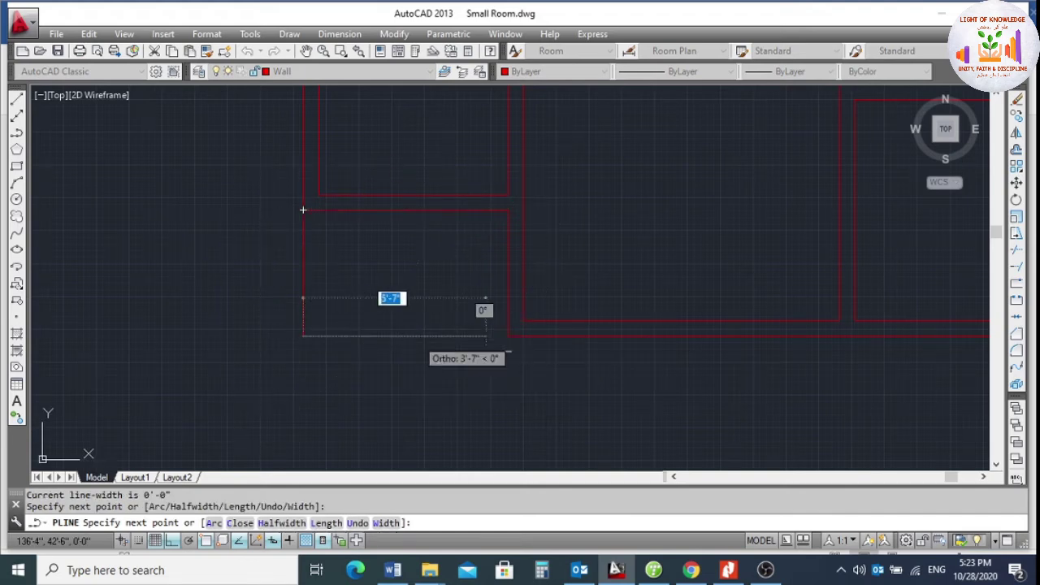
click(507, 334)
key(Return)
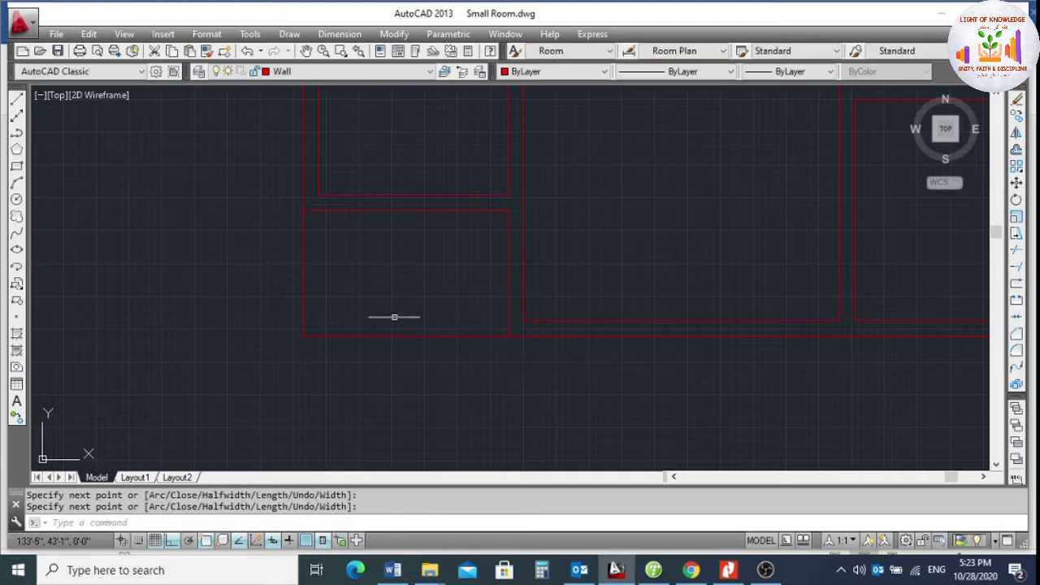
scroll(394, 317, down, 3)
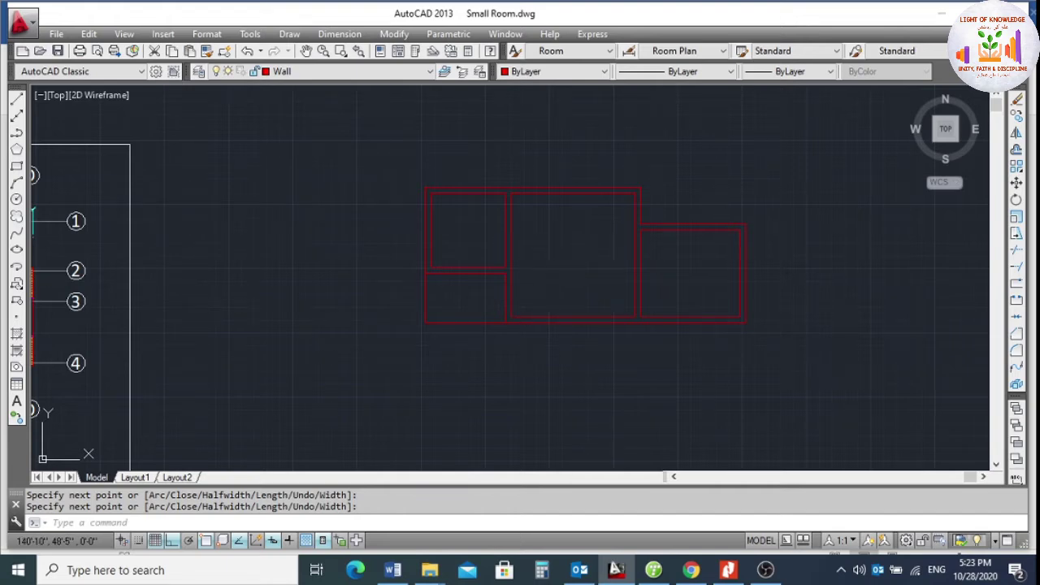
Cancel the polyline, zoom out to compare with the reference plan, then restart PLINE at the walls.
text(PL)
key(Return)
scroll(524, 222, up, 4)
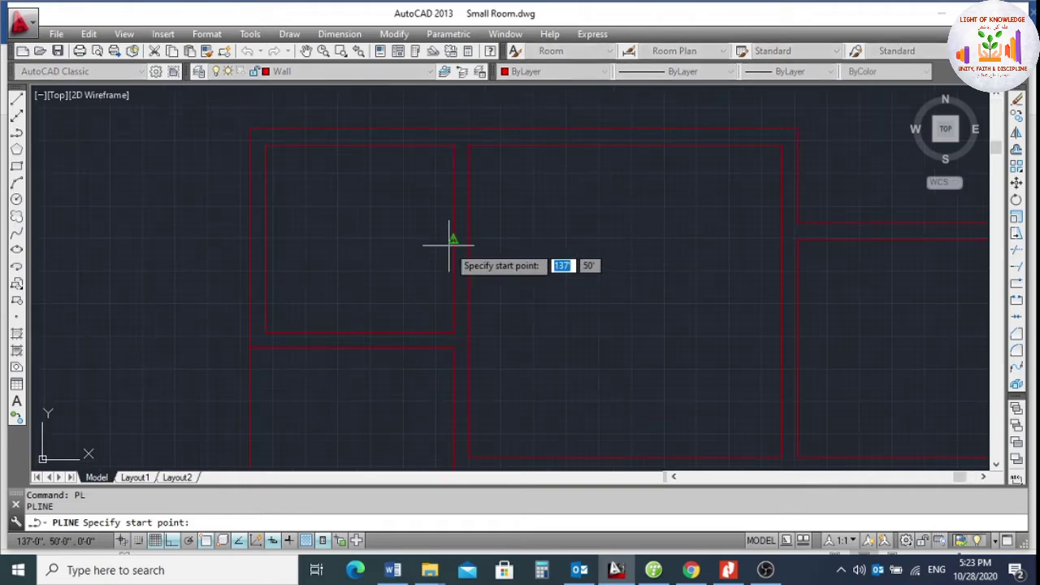
key(Escape)
scroll(589, 246, down, 6)
scroll(262, 277, up, 4)
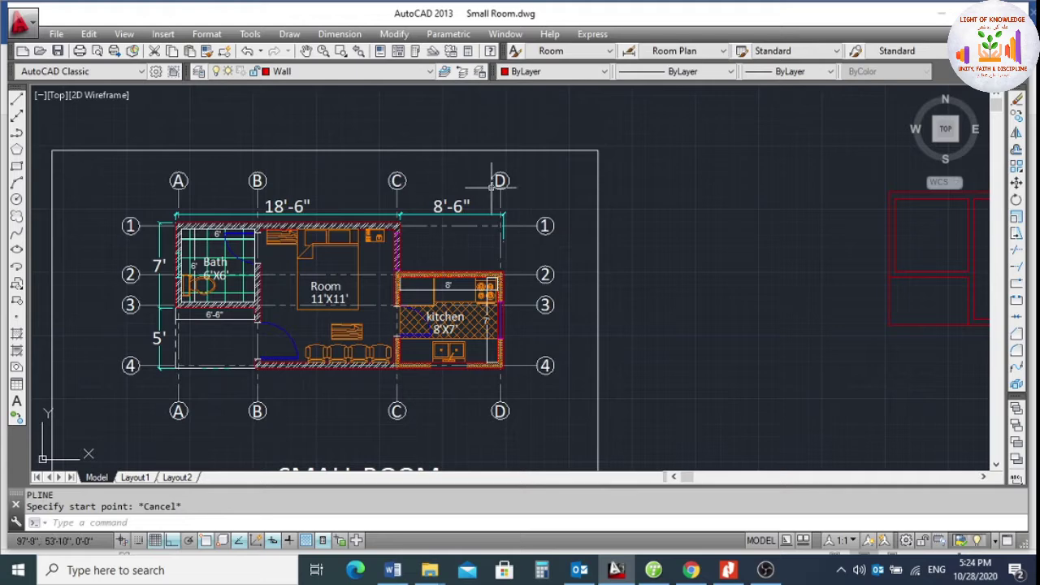
scroll(476, 267, down, 4)
scroll(557, 246, up, 4)
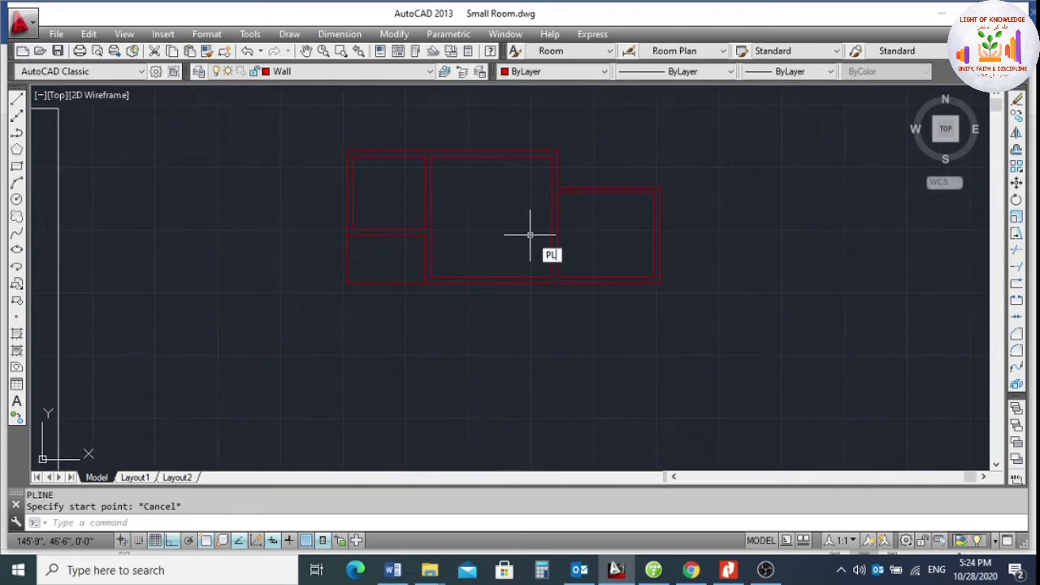
key(Return)
scroll(350, 210, up, 5)
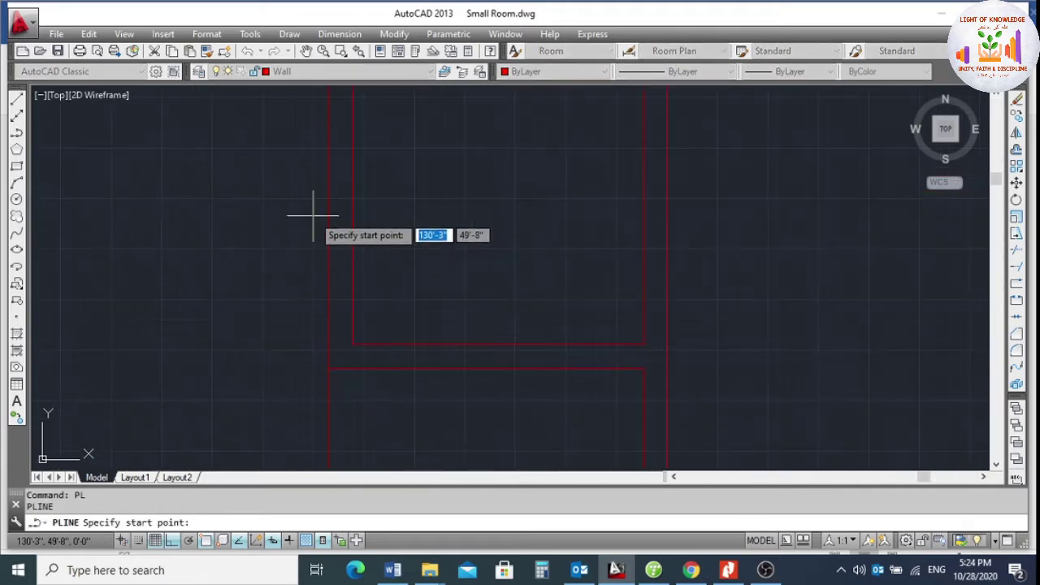
Draw the first three short polylines across the wall thickness to close off wall gaps.
click(331, 198)
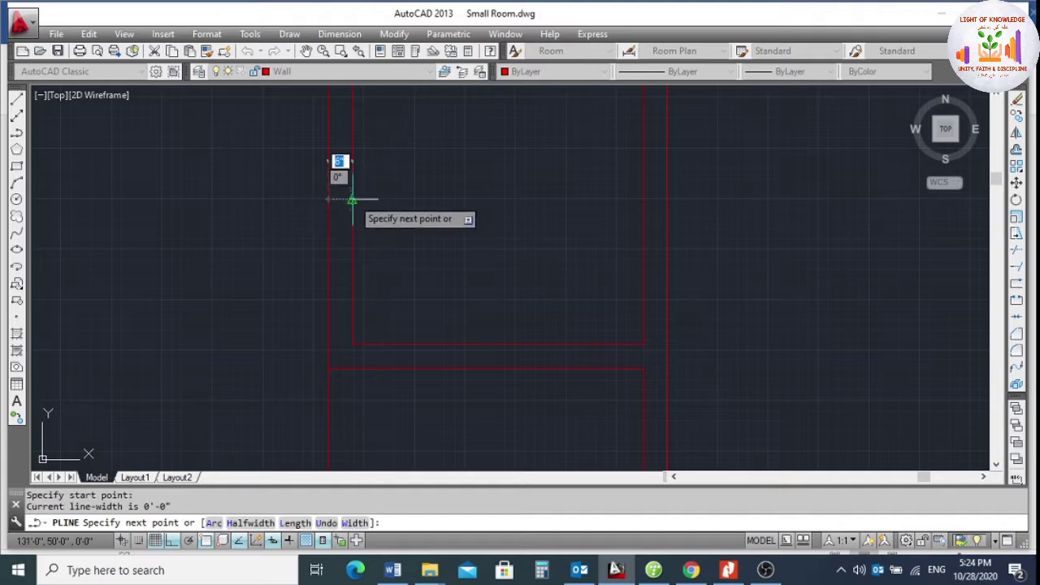
click(352, 198)
key(Return)
key(Return)
scroll(543, 223, up, 3)
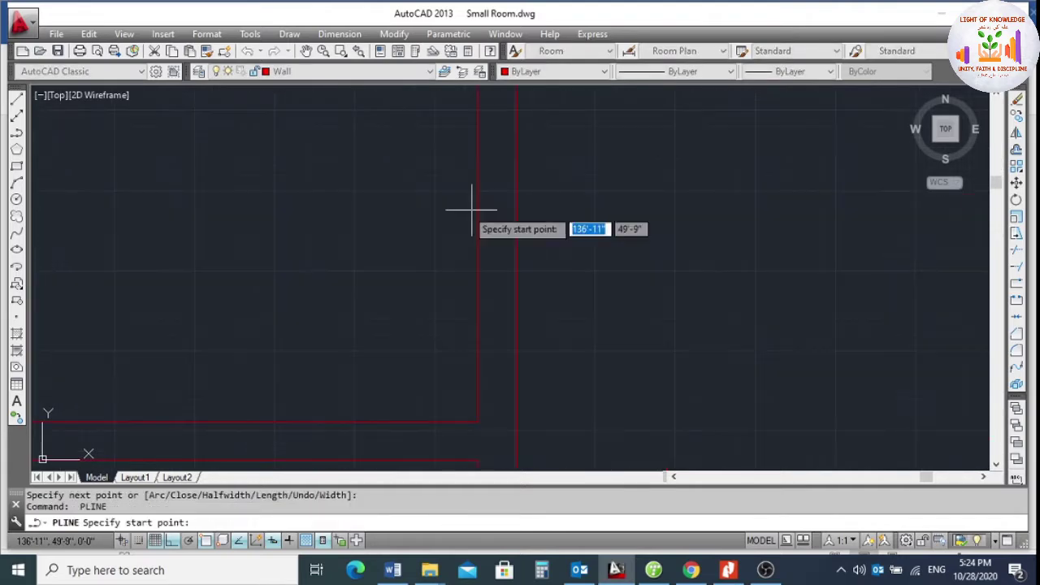
click(477, 200)
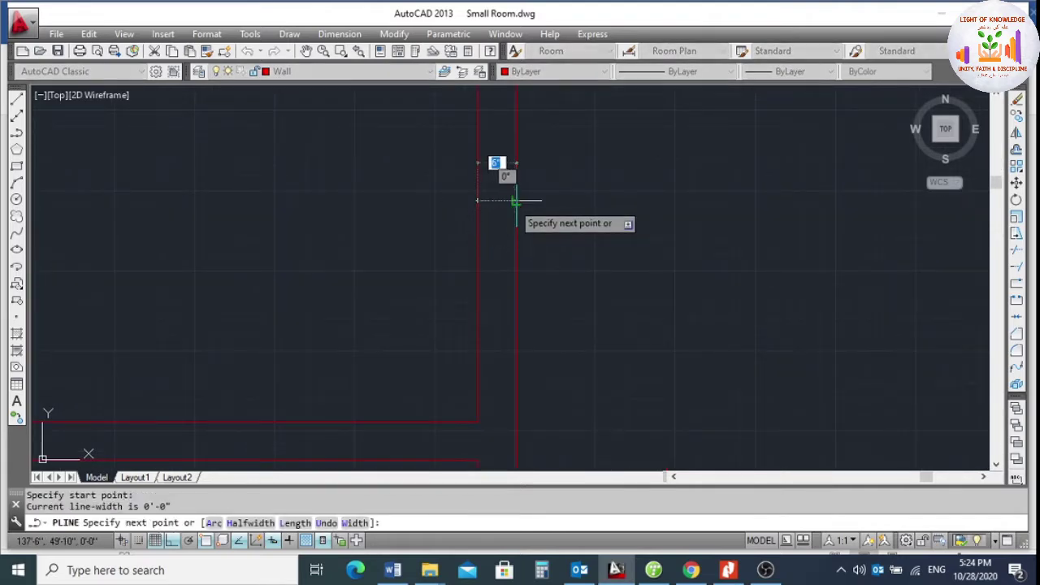
click(511, 237)
key(Return)
scroll(578, 244, down, 3)
key(Return)
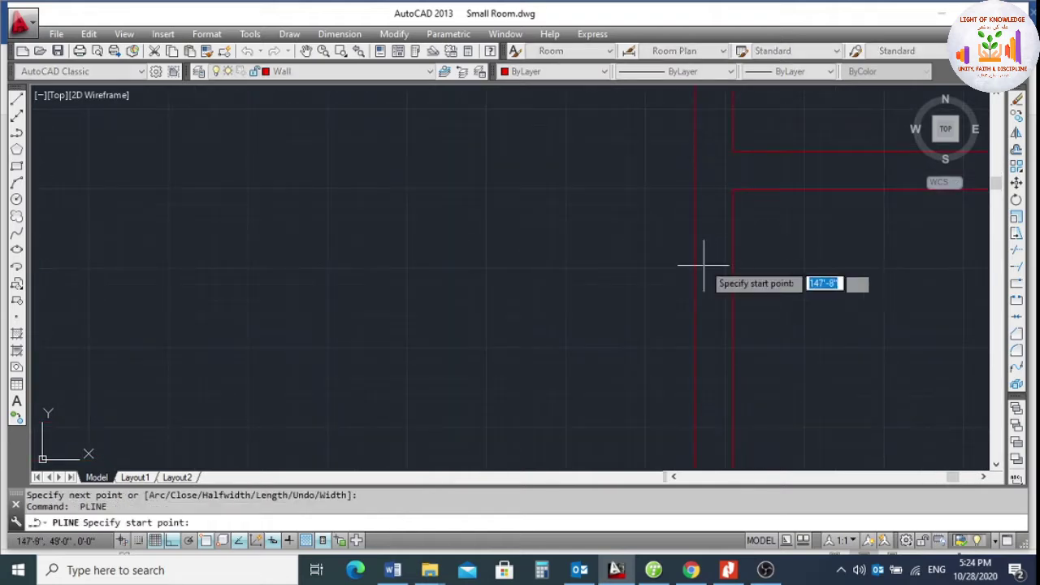
click(694, 256)
click(727, 257)
key(Return)
scroll(464, 242, down, 2)
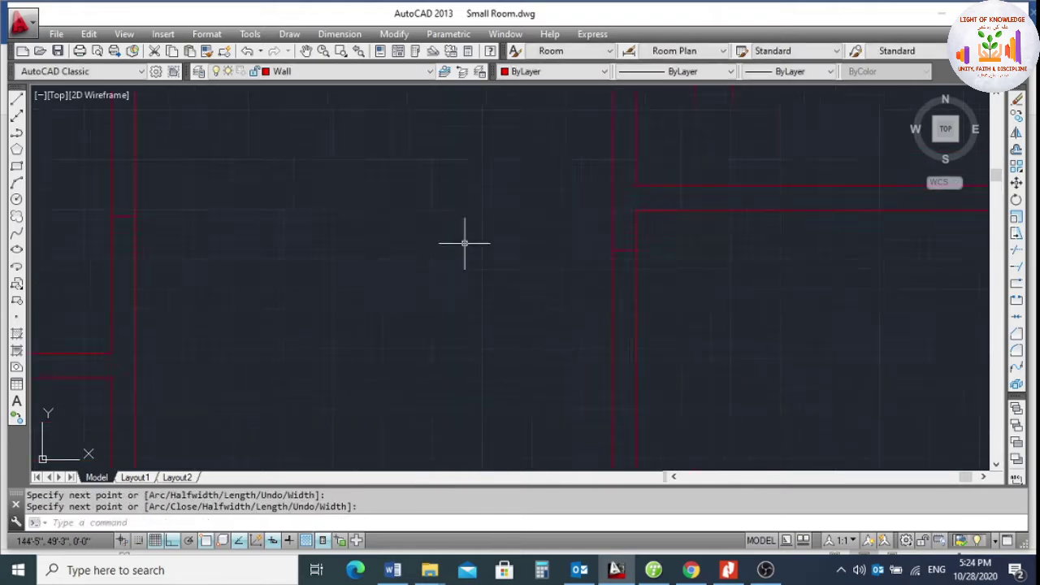
Add three more short polyline ticks joining the inner and outer wall lines at other gaps.
key(Return)
scroll(680, 249, up, 3)
click(707, 254)
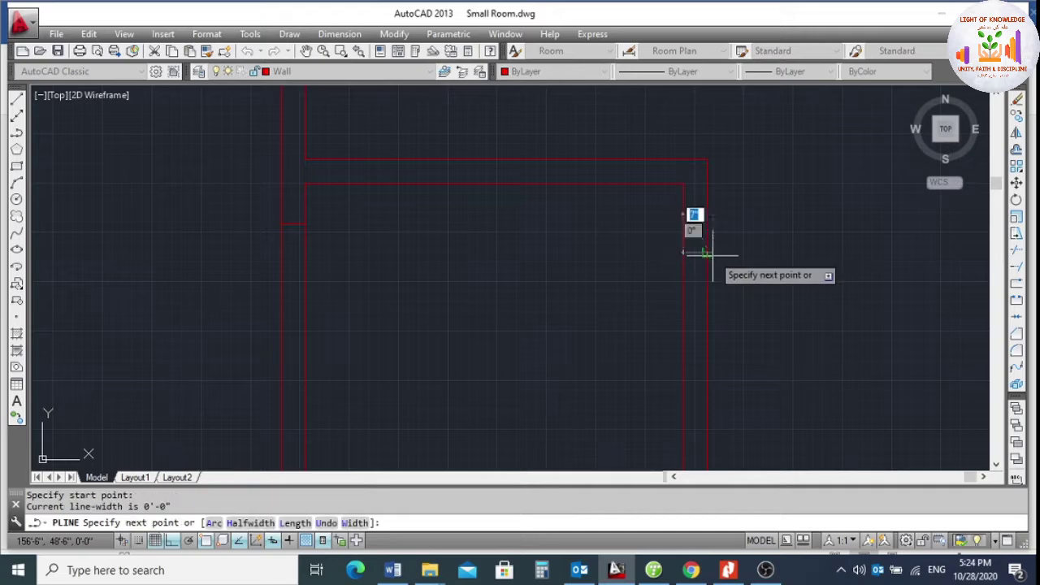
click(704, 254)
key(Return)
scroll(701, 255, down, 3)
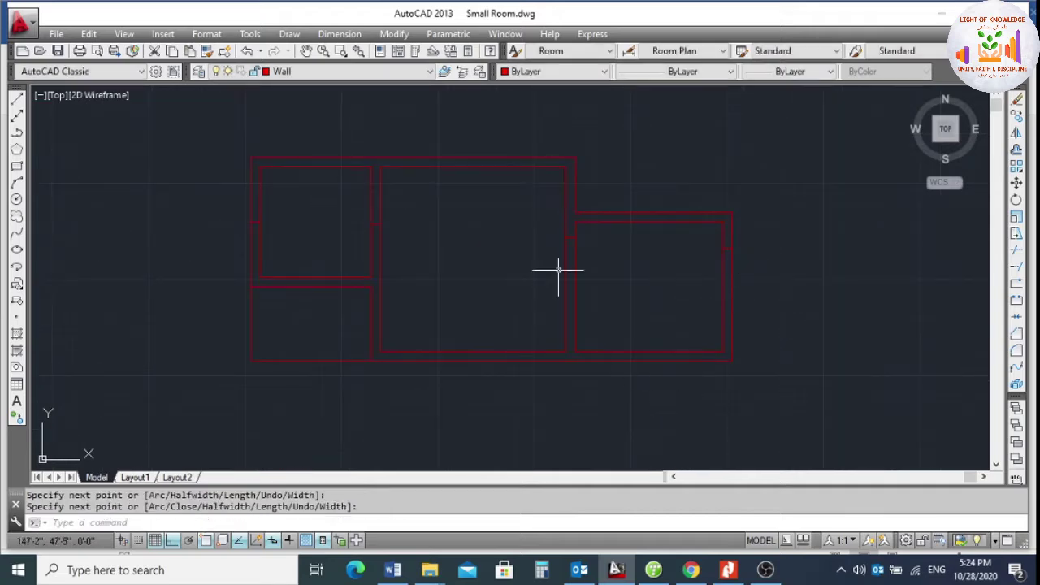
key(Return)
scroll(686, 211, up, 3)
click(647, 234)
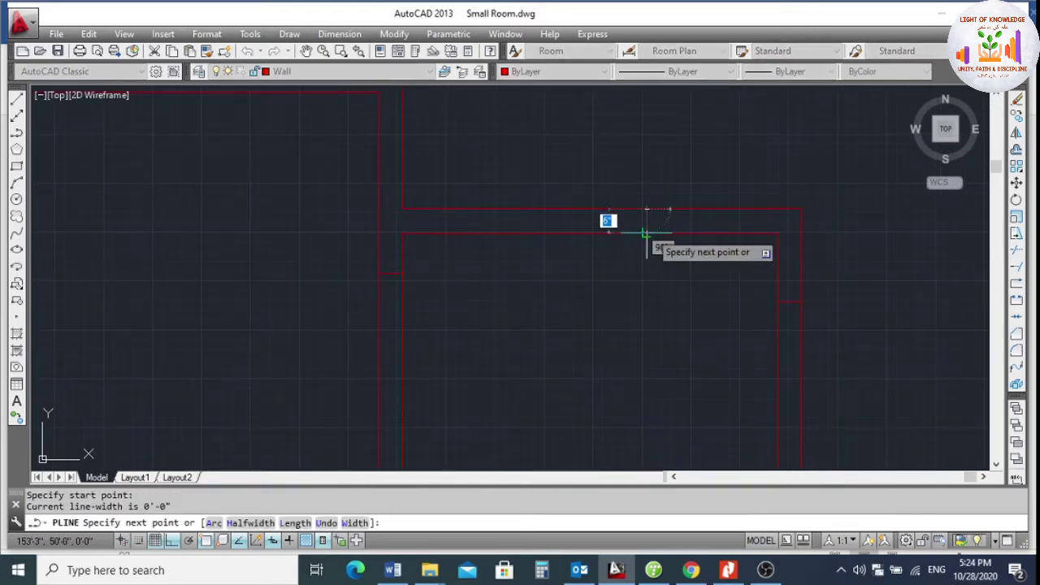
click(741, 234)
key(Return)
scroll(692, 242, down, 3)
key(Return)
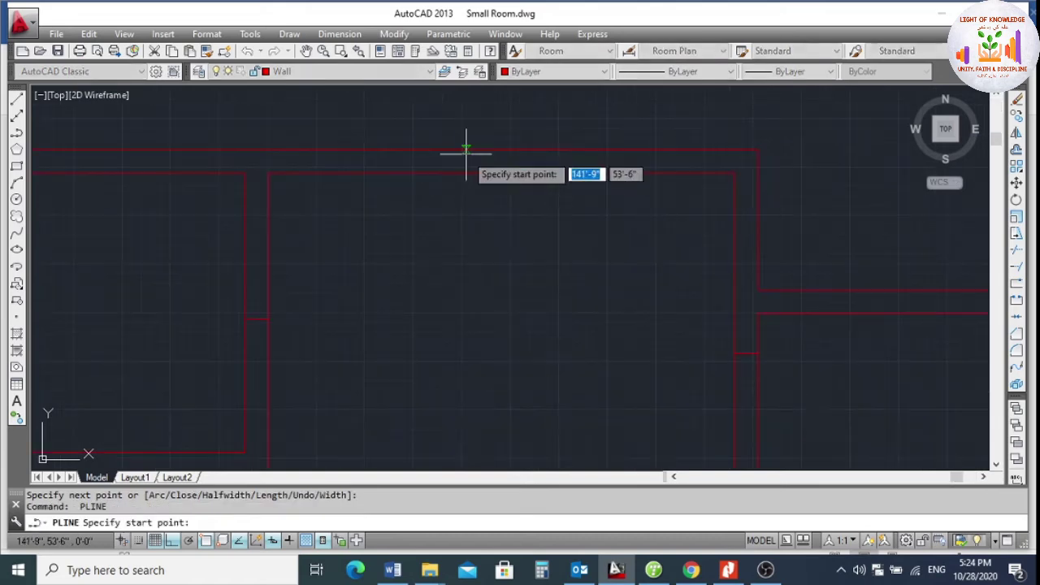
click(465, 149)
click(467, 173)
key(Return)
scroll(467, 173, down, 3)
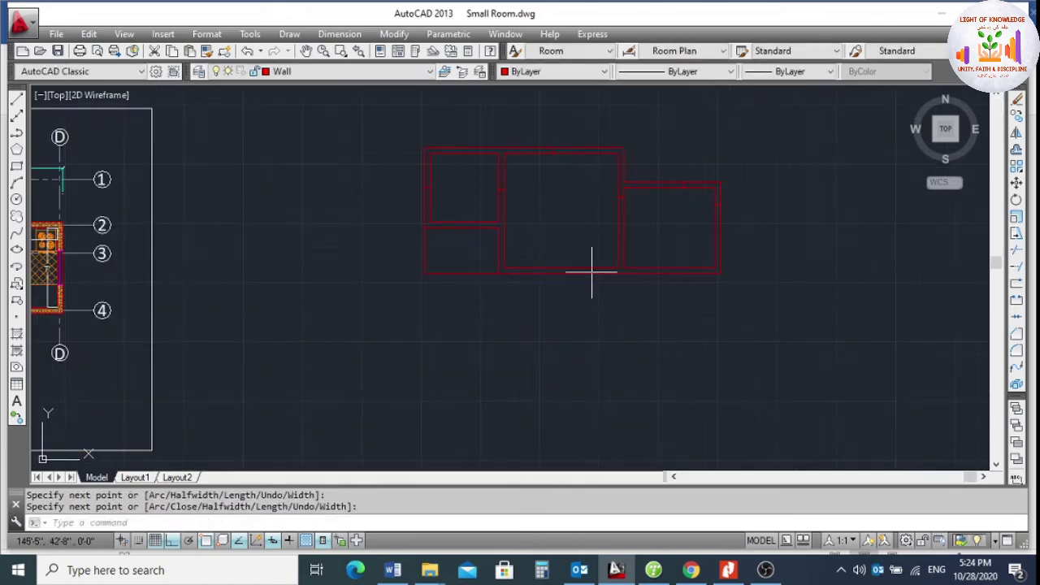
scroll(366, 192, up, 4)
Close the lower-left room's wall and the bottom wall with short cross lines.
key(Return)
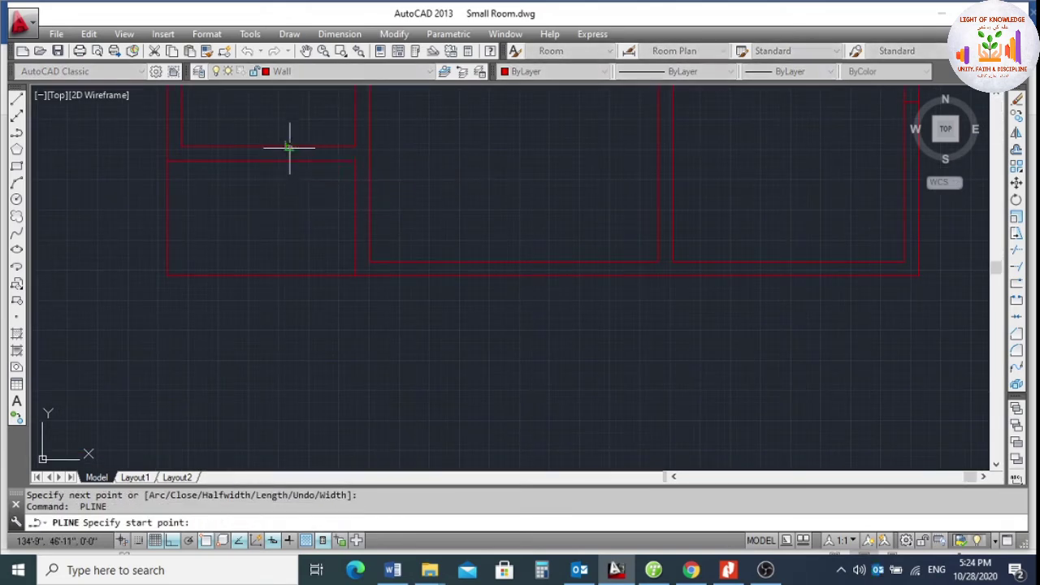
click(290, 149)
click(290, 161)
key(Return)
key(Return)
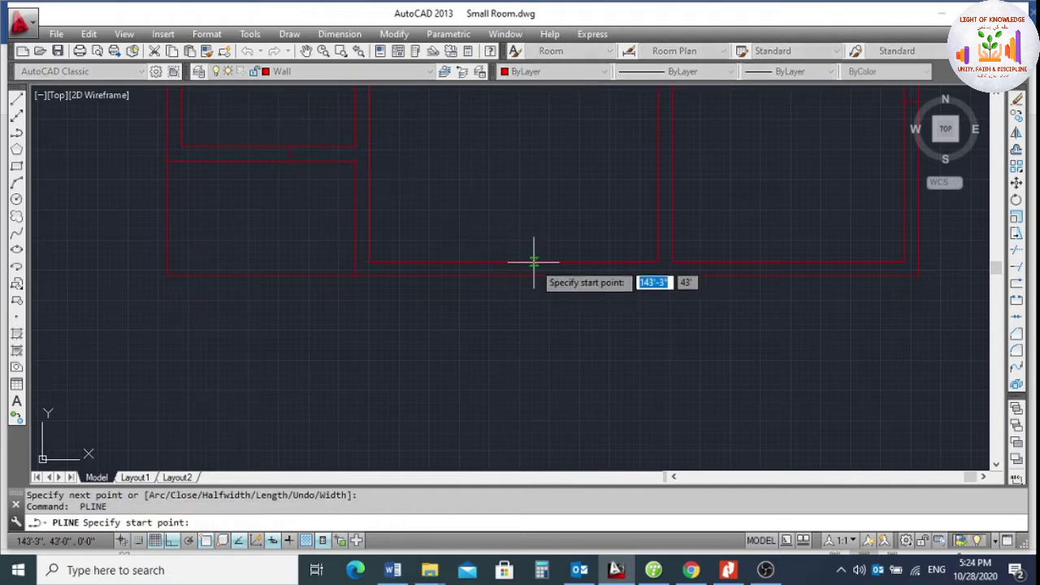
click(532, 274)
click(533, 262)
key(Return)
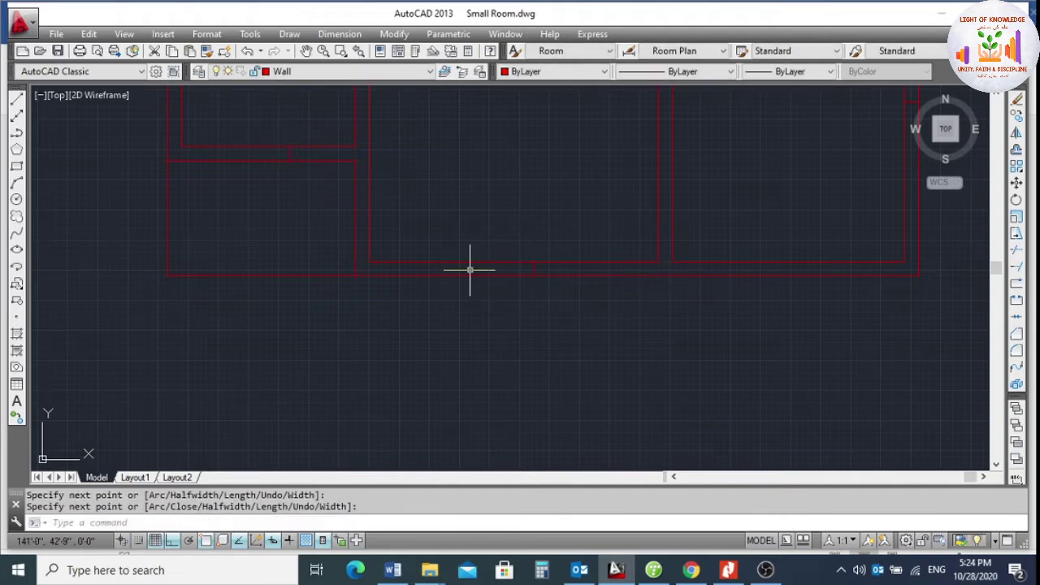
Draw four horizontal XLine construction lines through the wall corners.
text(xl)
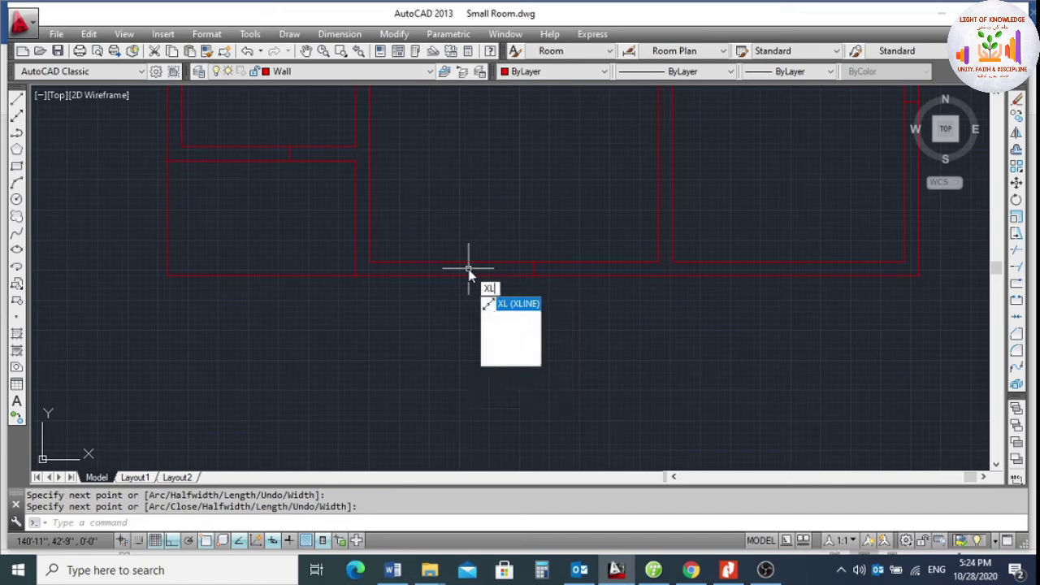
key(Return)
scroll(529, 273, down, 3)
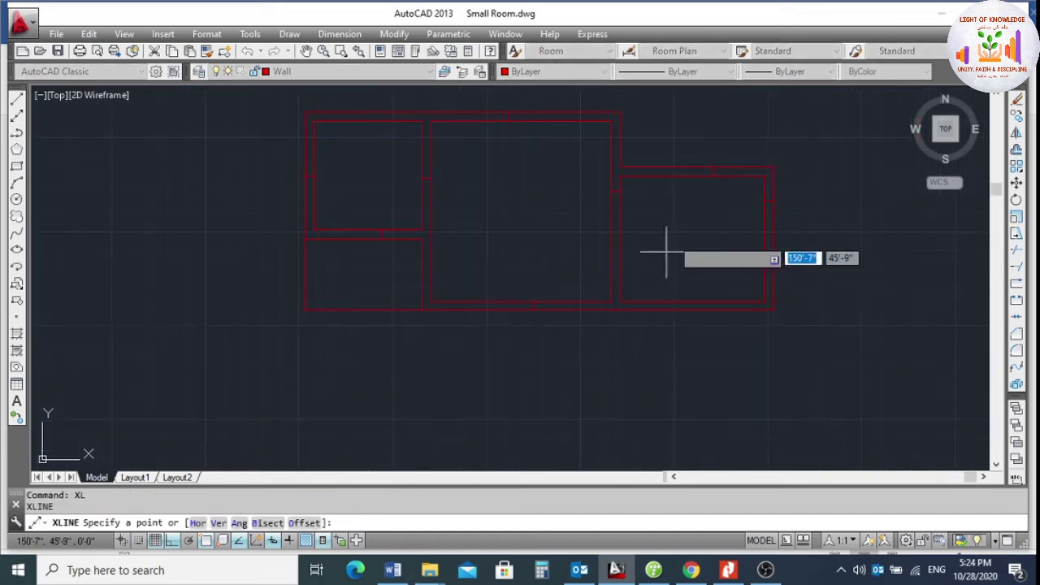
scroll(536, 334, up, 6)
click(531, 218)
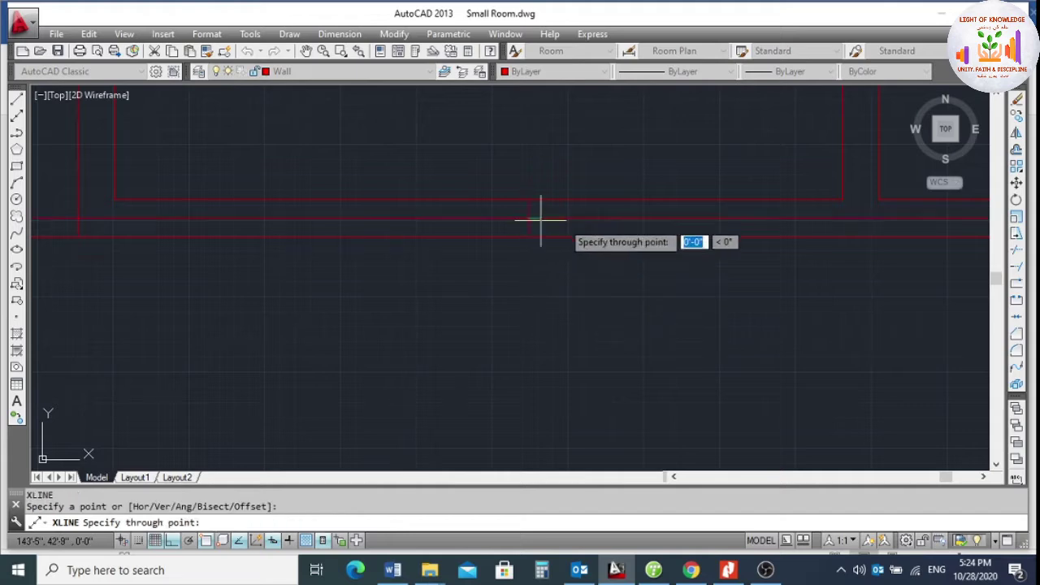
click(743, 281)
key(Return)
scroll(652, 290, down, 3)
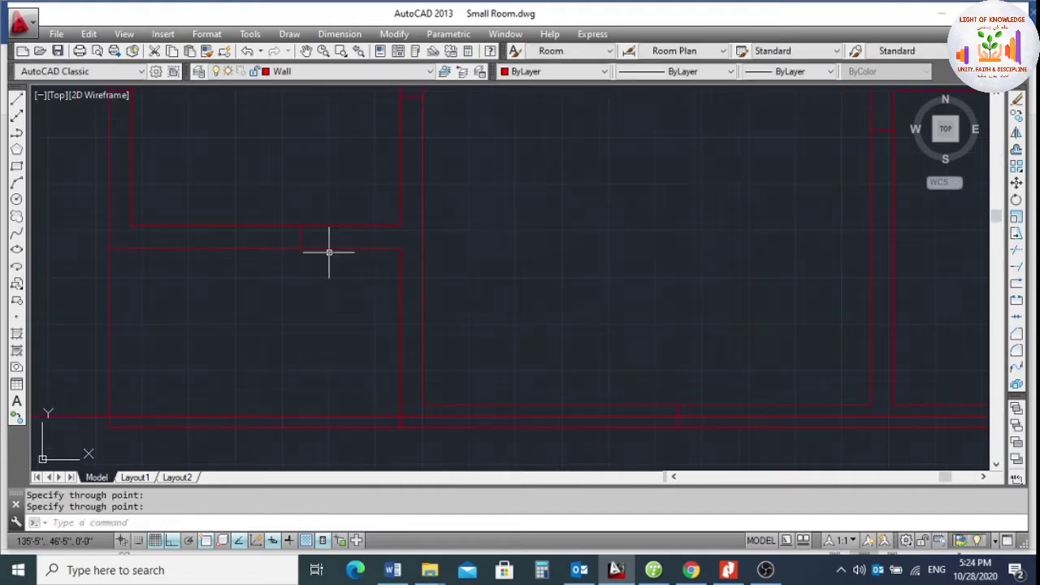
key(Return)
click(299, 237)
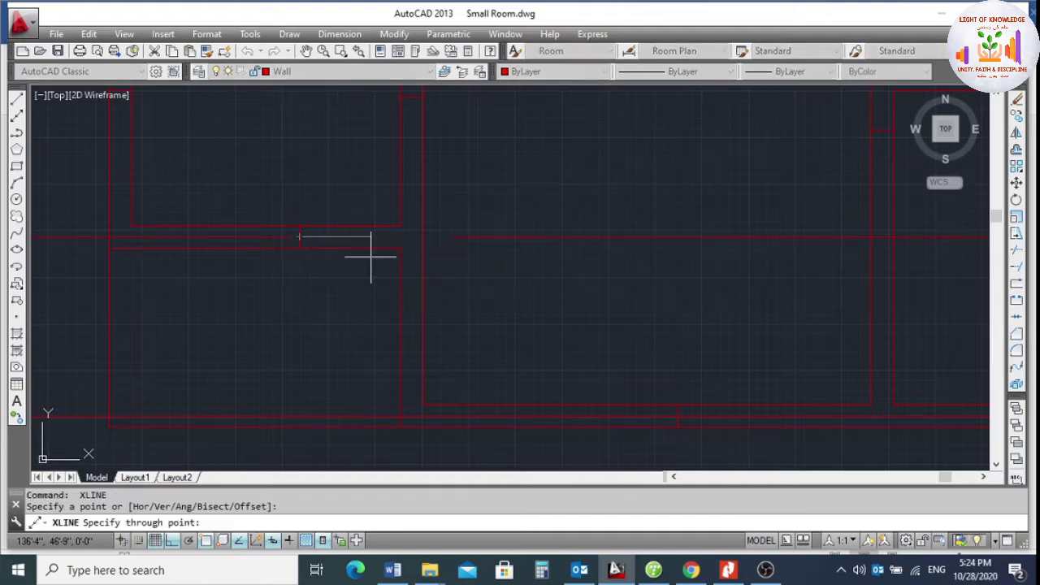
click(545, 274)
key(Return)
scroll(640, 235, down, 3)
scroll(639, 230, up, 5)
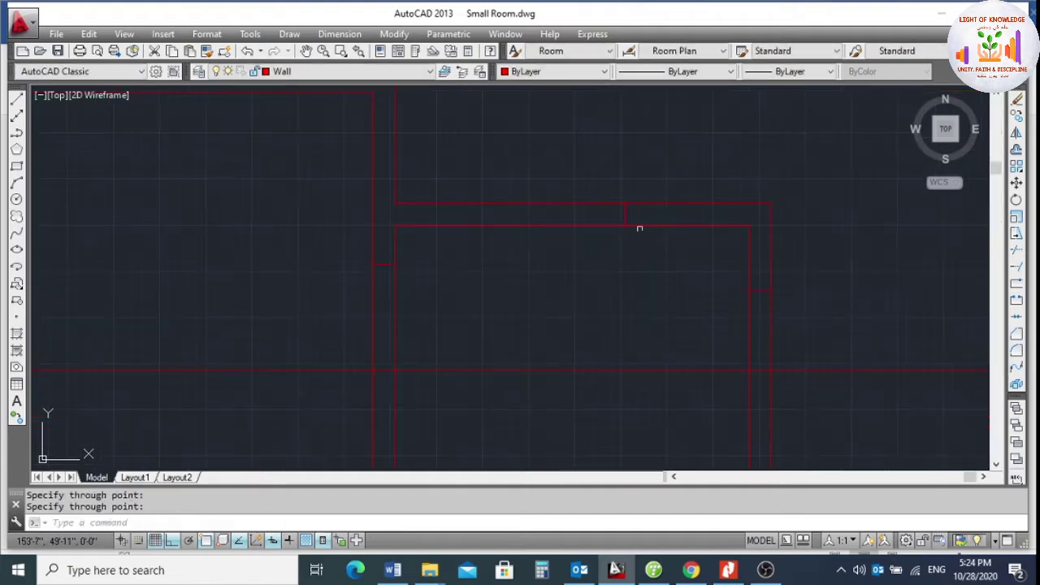
key(Return)
click(624, 214)
click(109, 216)
key(Return)
scroll(524, 259, down, 2)
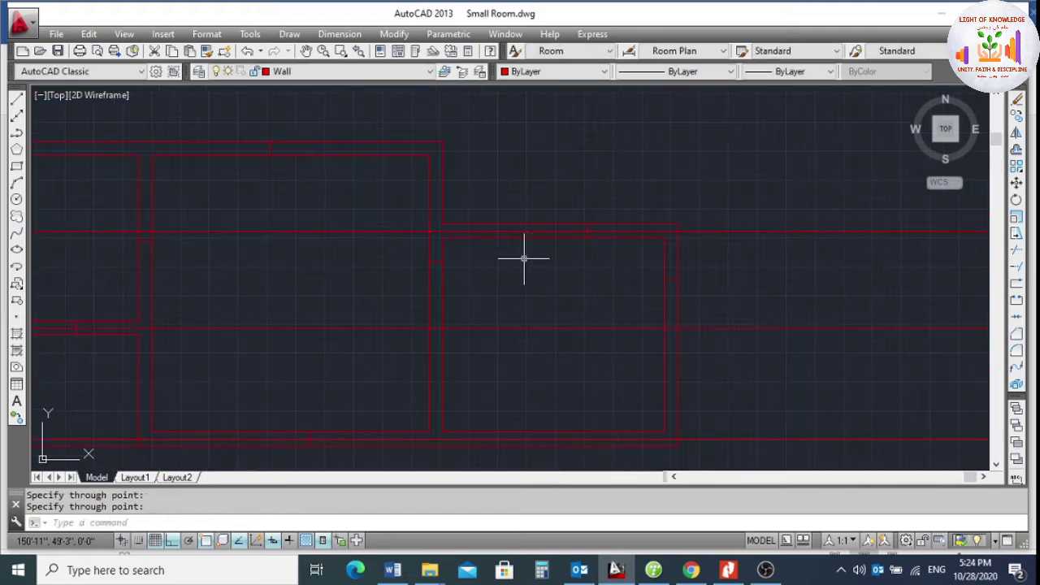
scroll(243, 123, up, 3)
key(Return)
click(276, 193)
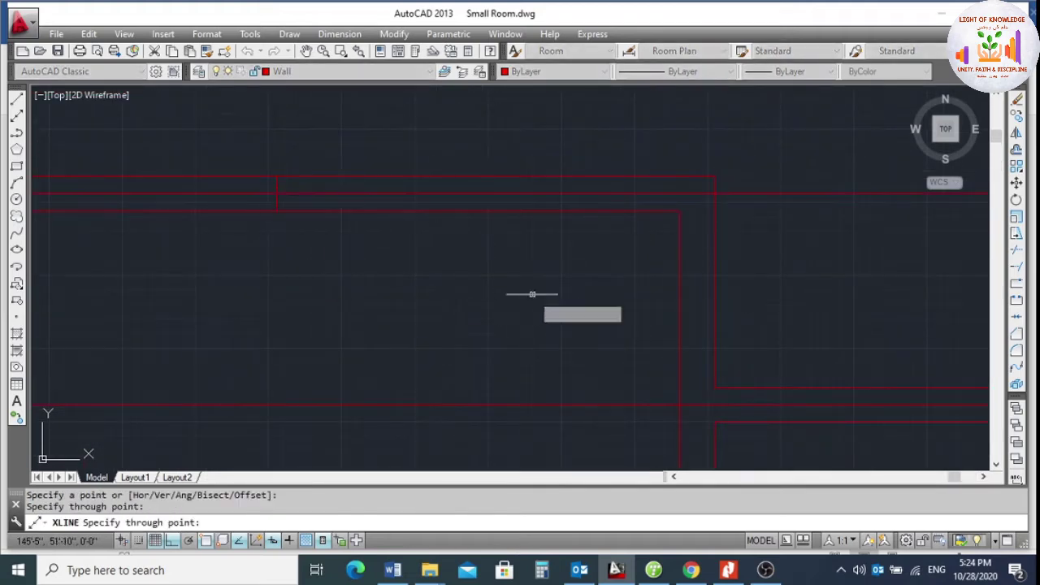
click(532, 294)
key(Return)
scroll(513, 225, down, 2)
scroll(682, 277, up, 4)
Draw four vertical construction lines through the wall corners to complete the grid.
key(Return)
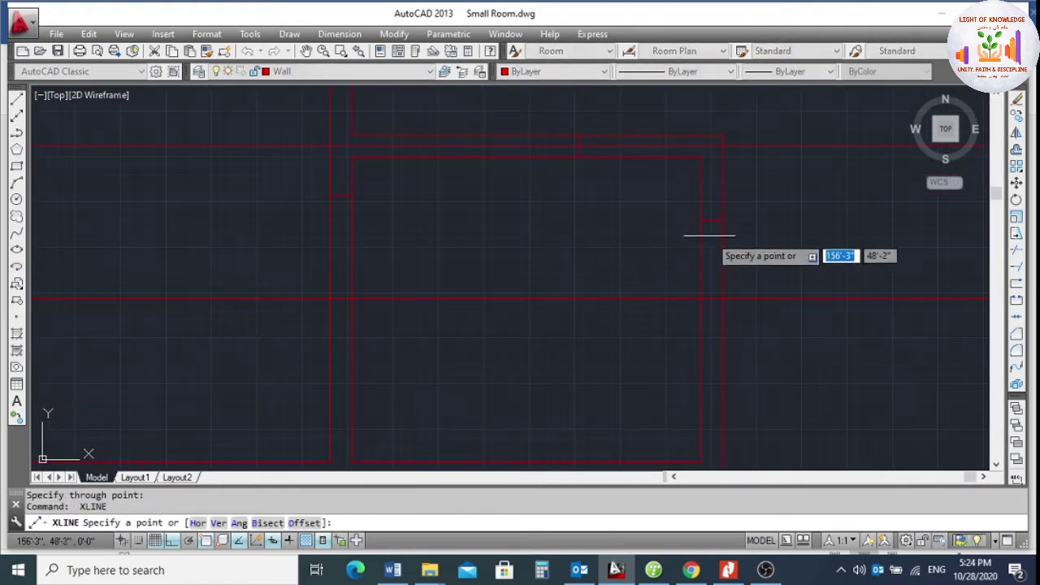
click(711, 220)
click(657, 371)
key(Return)
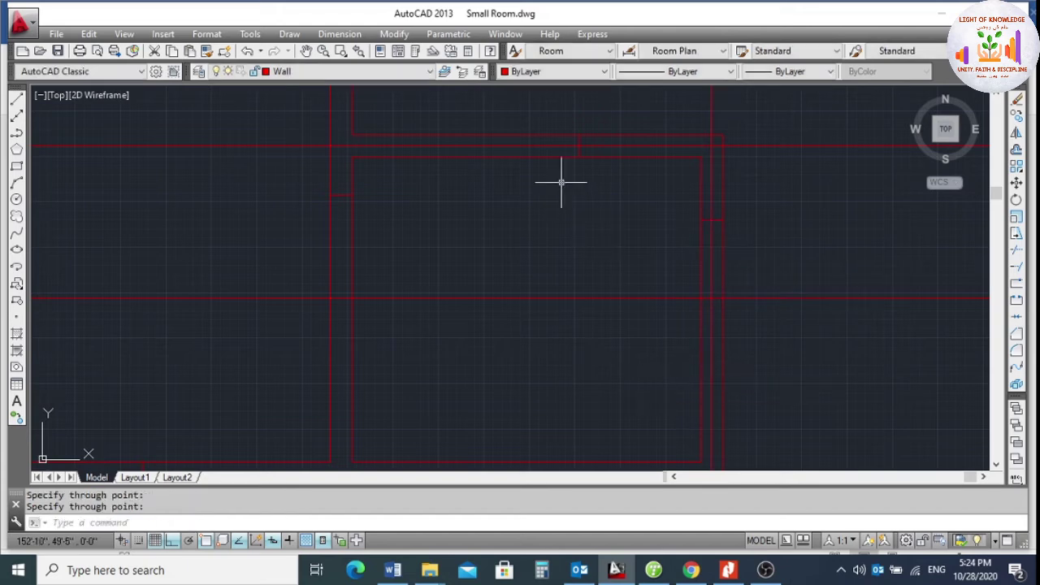
scroll(479, 220, down, 2)
scroll(428, 183, up, 4)
key(Return)
click(430, 135)
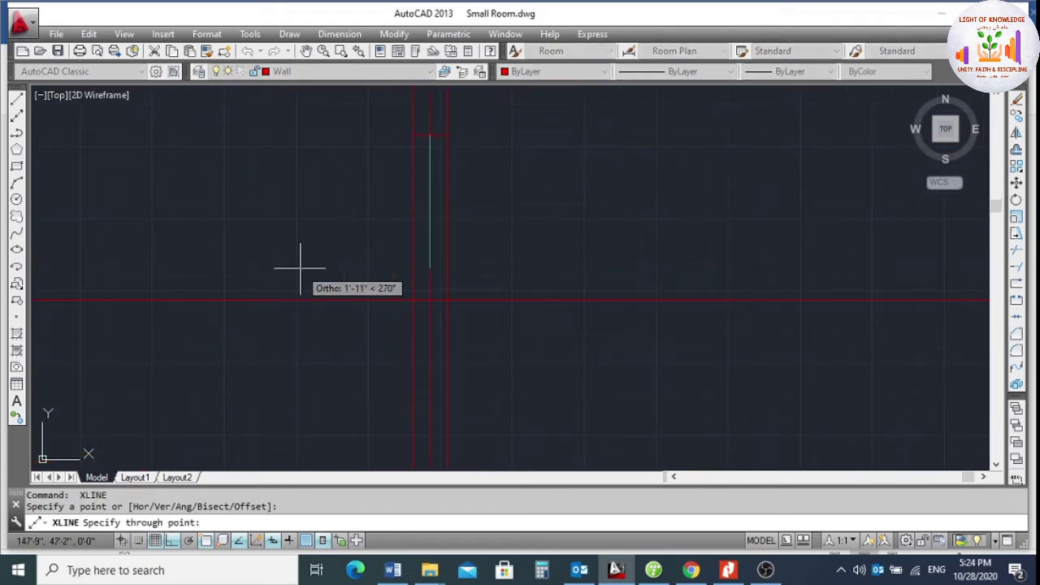
click(307, 349)
key(Return)
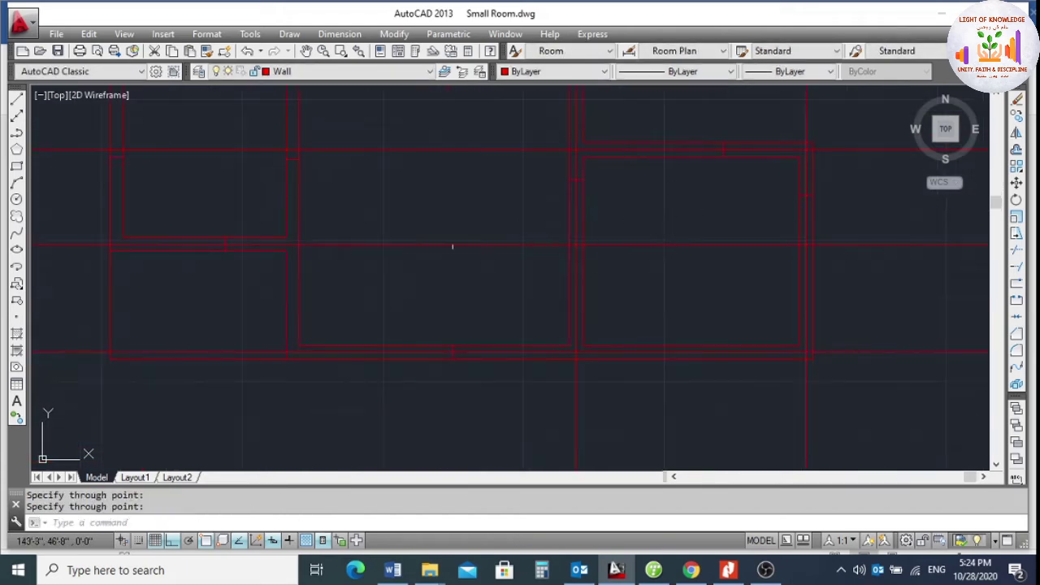
scroll(341, 201, up, 4)
key(Return)
click(316, 119)
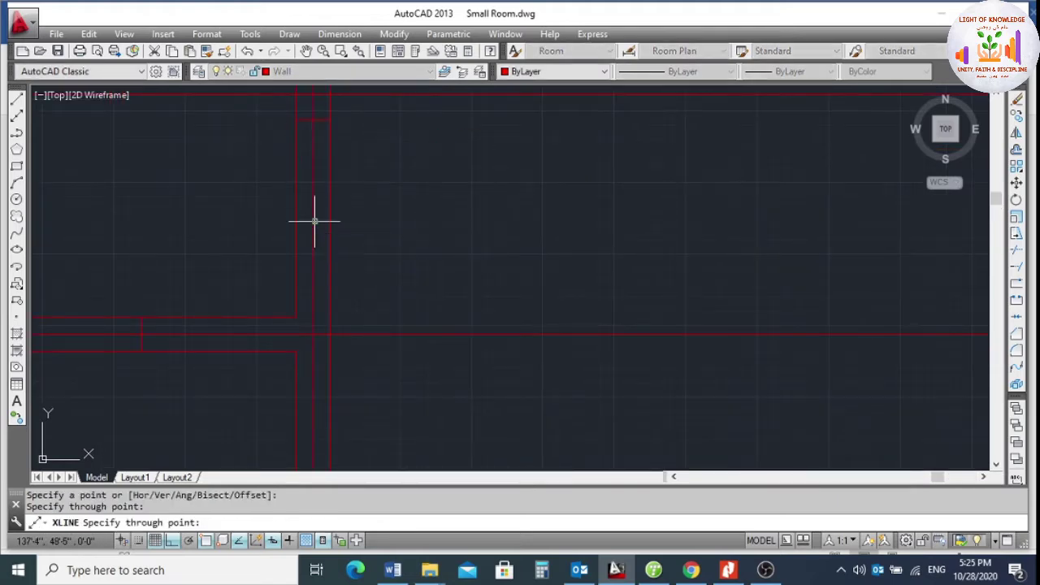
click(314, 220)
key(Return)
scroll(525, 227, down, 4)
key(Return)
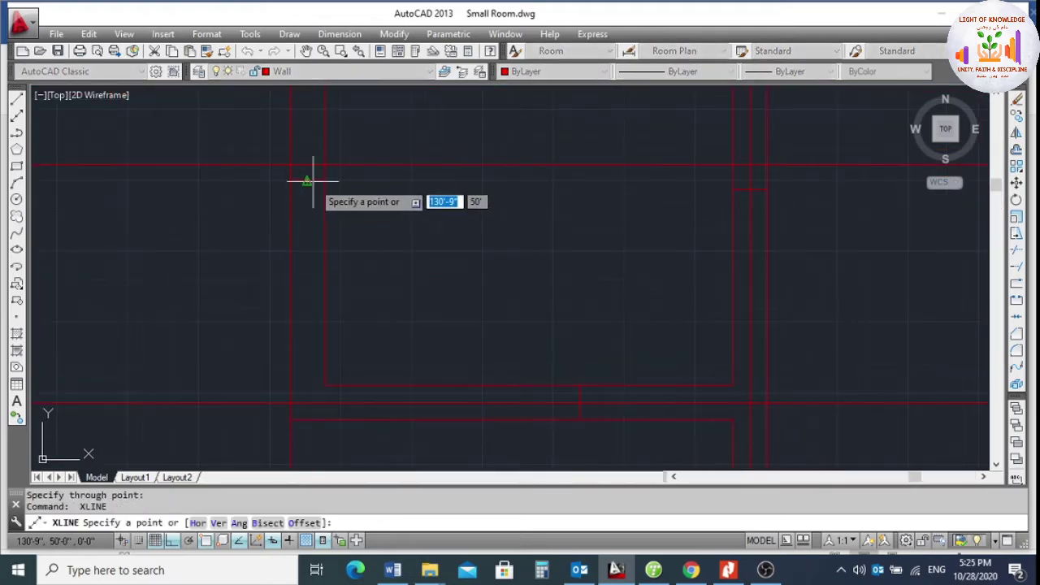
click(306, 180)
click(307, 283)
key(Return)
scroll(503, 204, down, 6)
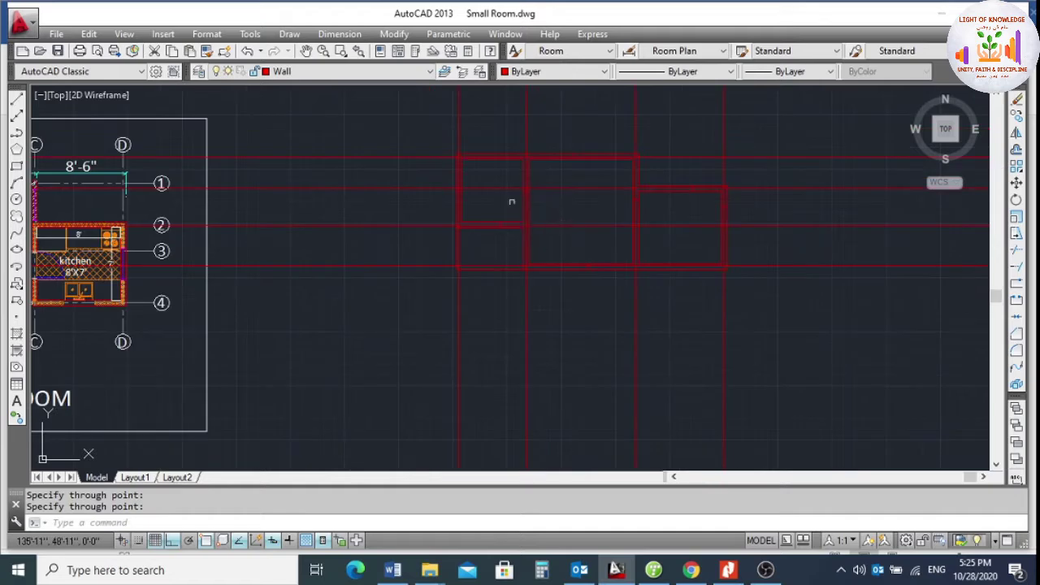
scroll(528, 216, up, 4)
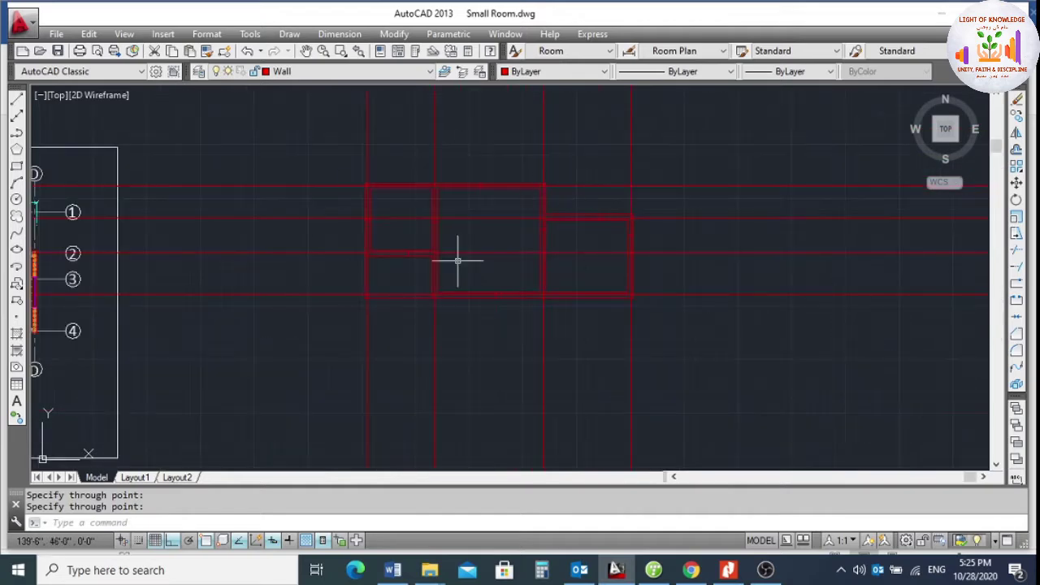
scroll(392, 281, down, 2)
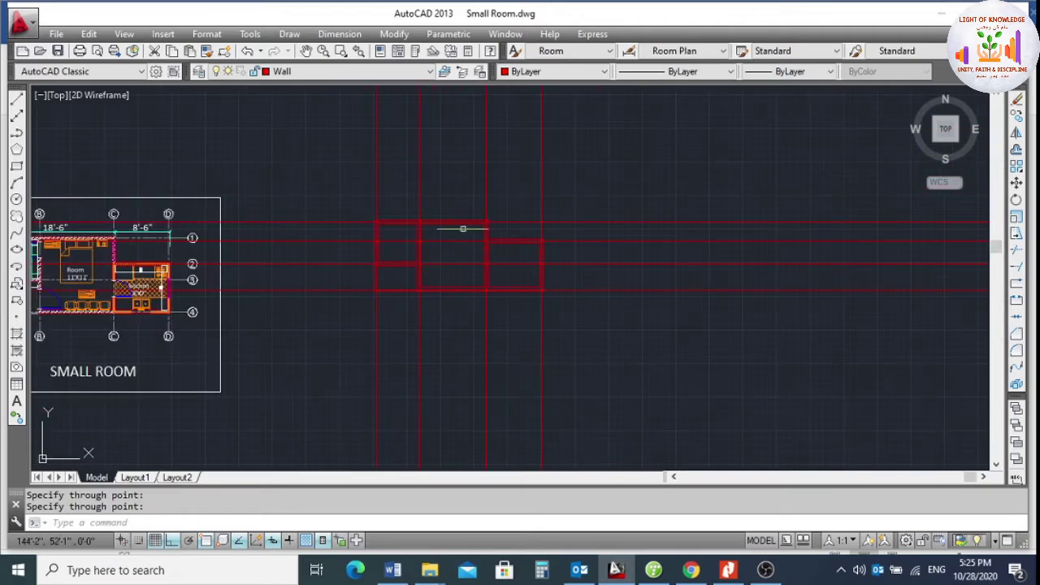
Crossing-select the eight construction lines and move them onto the Grid Lines layer.
click(585, 165)
click(356, 150)
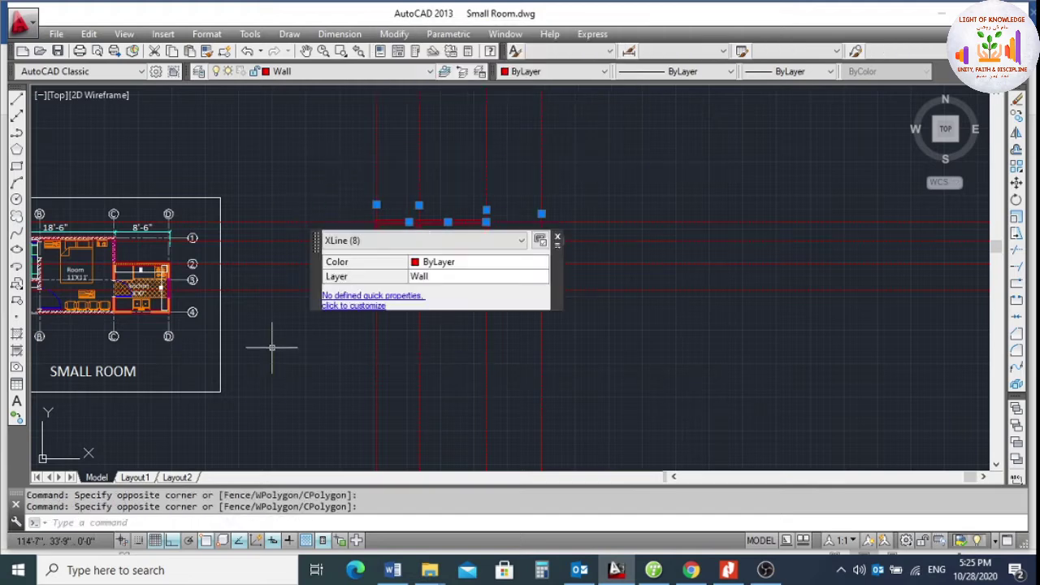
click(415, 73)
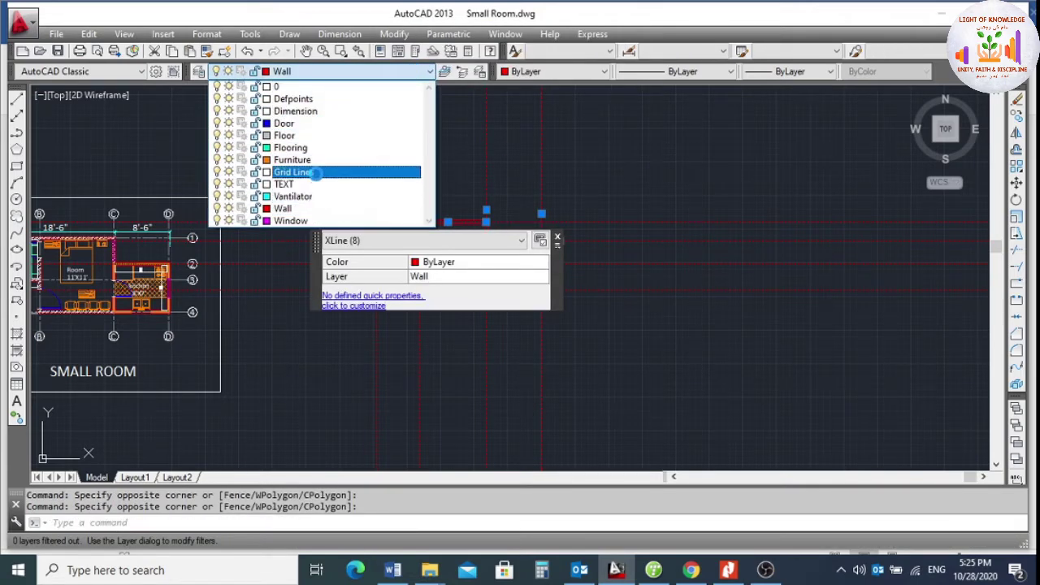
click(315, 172)
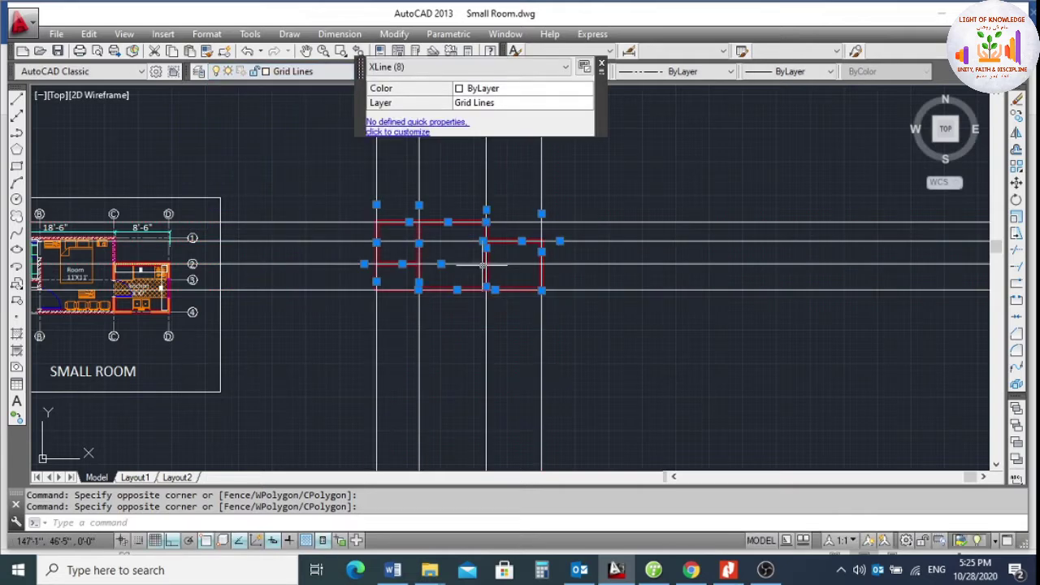
key(Escape)
scroll(480, 221, up, 3)
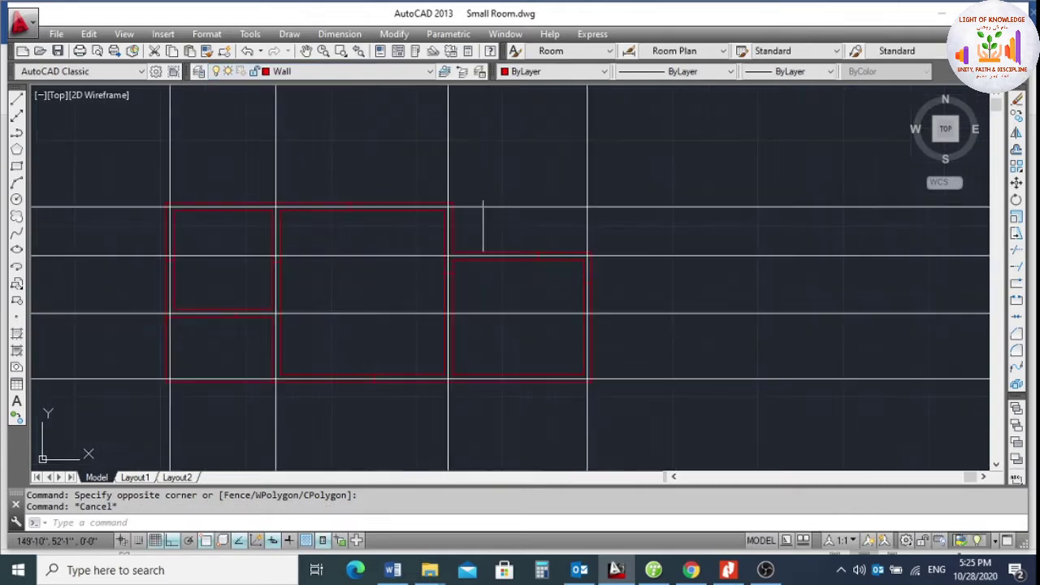
scroll(568, 243, down, 3)
Reselect the vertical and horizontal grid lines and bring up their right-click options.
click(603, 166)
click(339, 216)
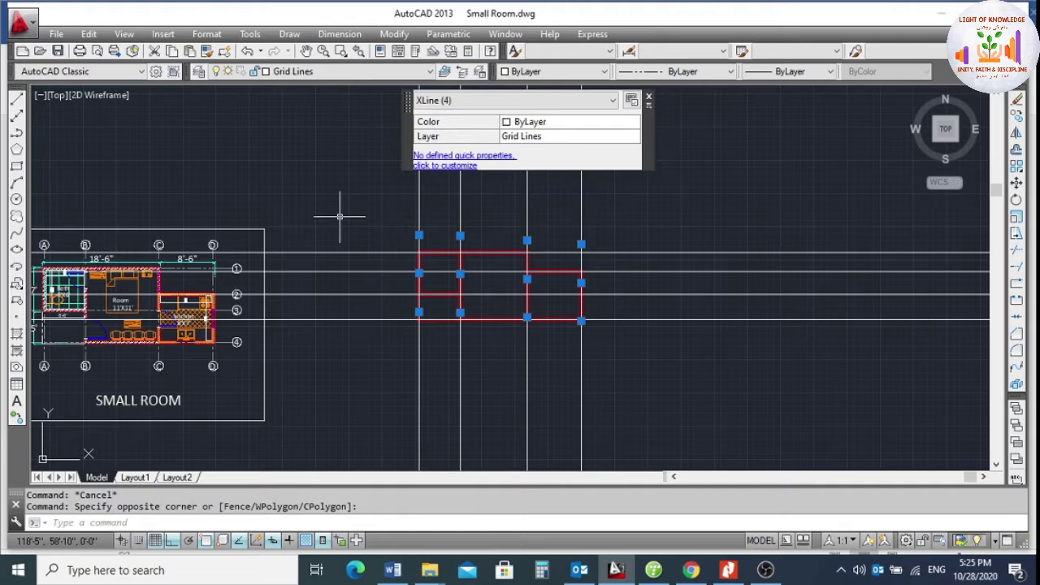
click(330, 261)
click(316, 325)
right_click(322, 147)
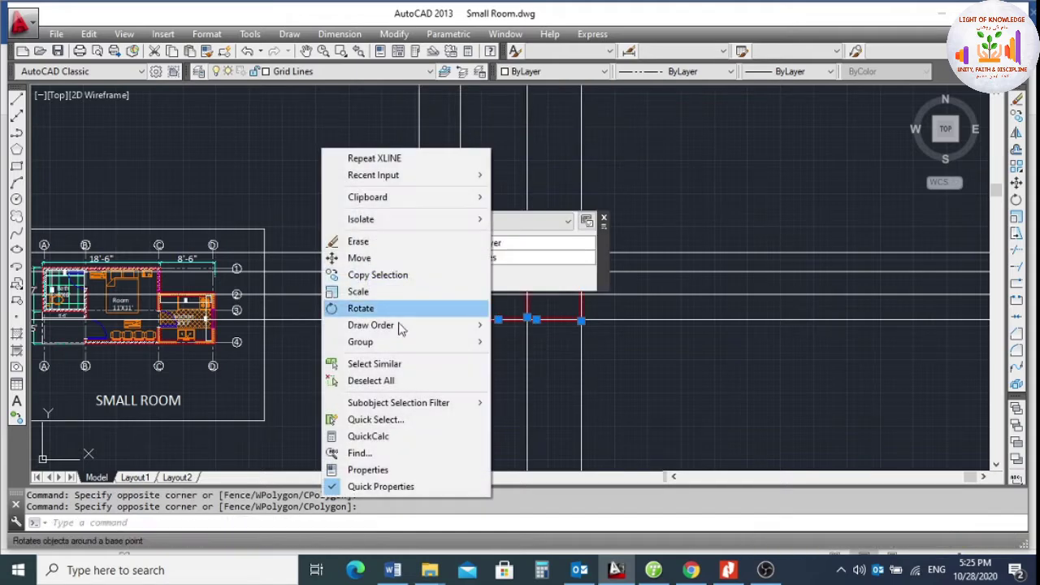
click(400, 486)
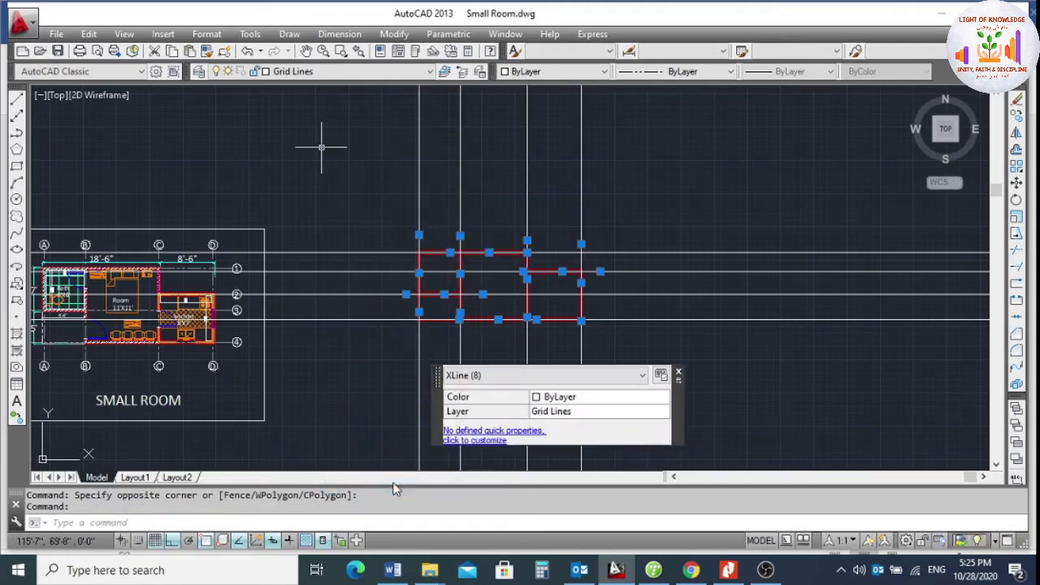
right_click(331, 213)
Try linetype scales of 20 and 25 on the selected lines in the Properties palette.
click(394, 528)
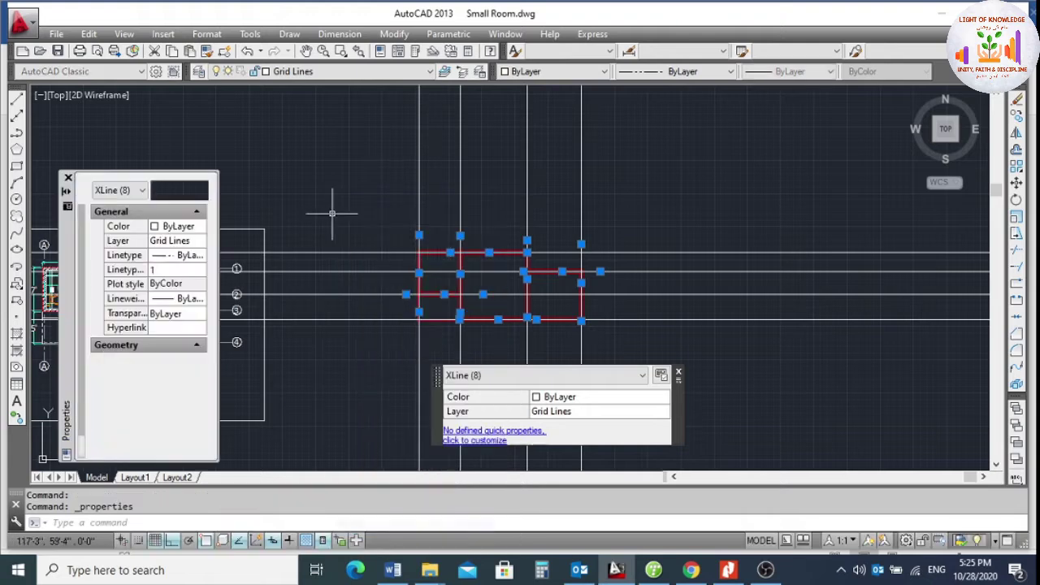
click(170, 270)
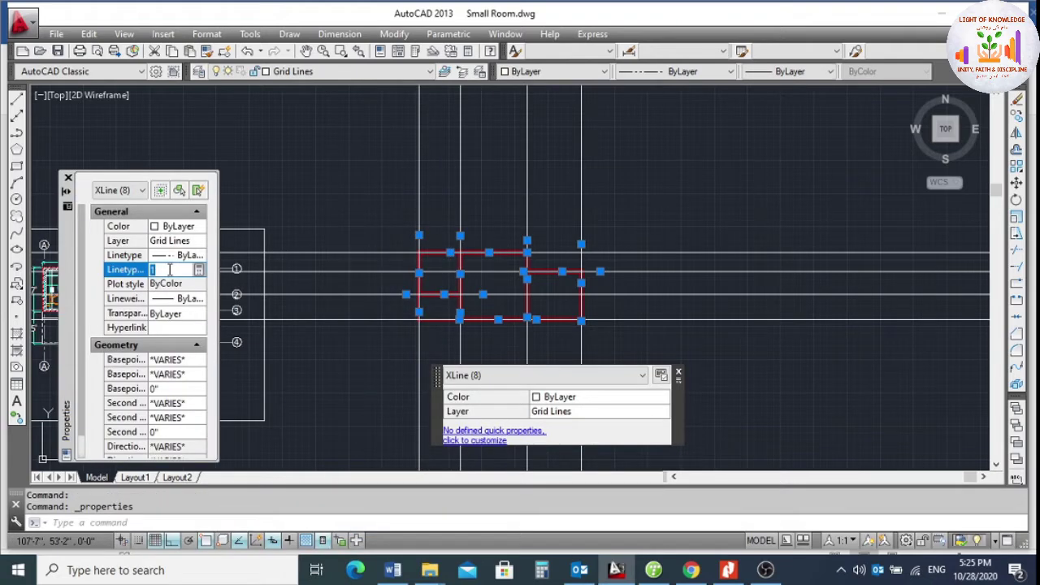
key(Return)
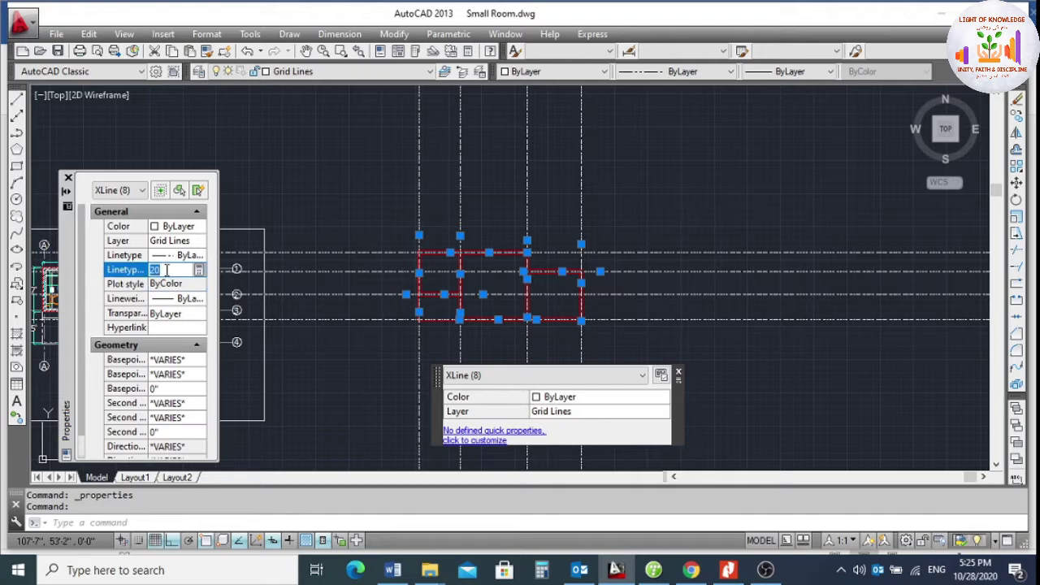
key(Return)
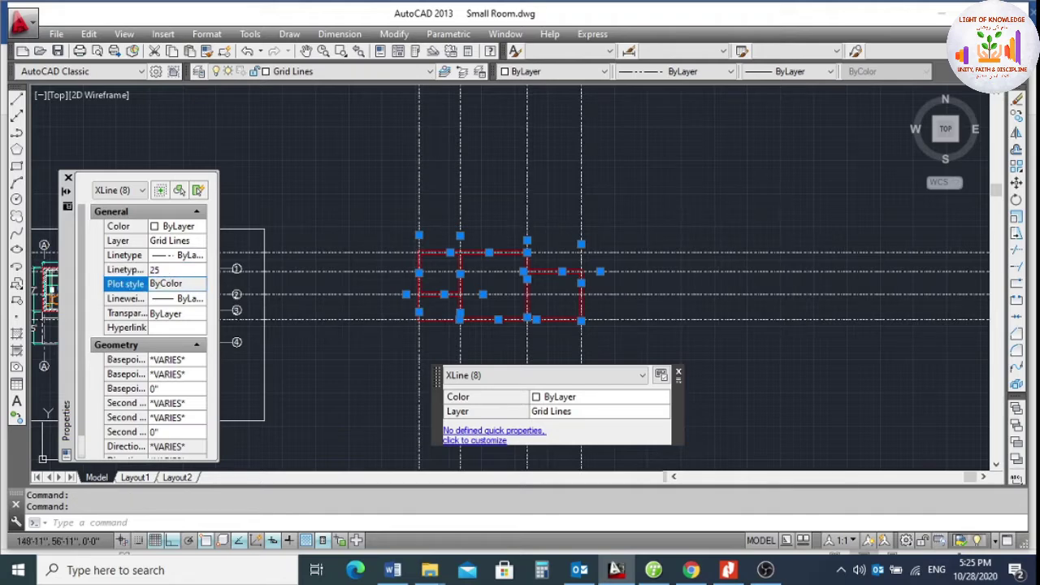
key(Escape)
scroll(420, 209, up, 5)
scroll(557, 153, down, 3)
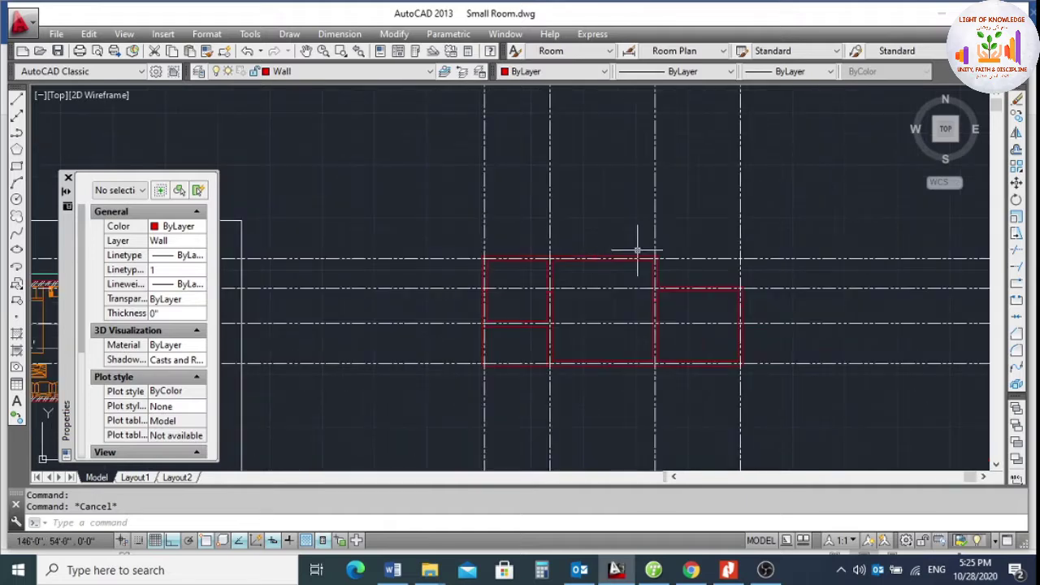
scroll(601, 277, down, 2)
Reselect all eight grid lines and set their linetype scale to 50.
click(487, 250)
click(458, 333)
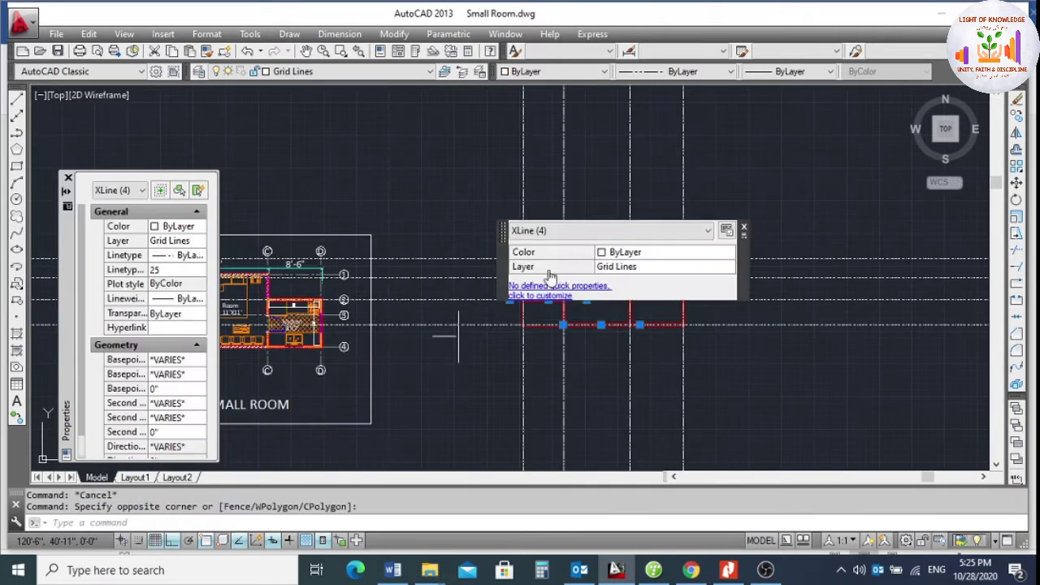
click(705, 152)
click(495, 171)
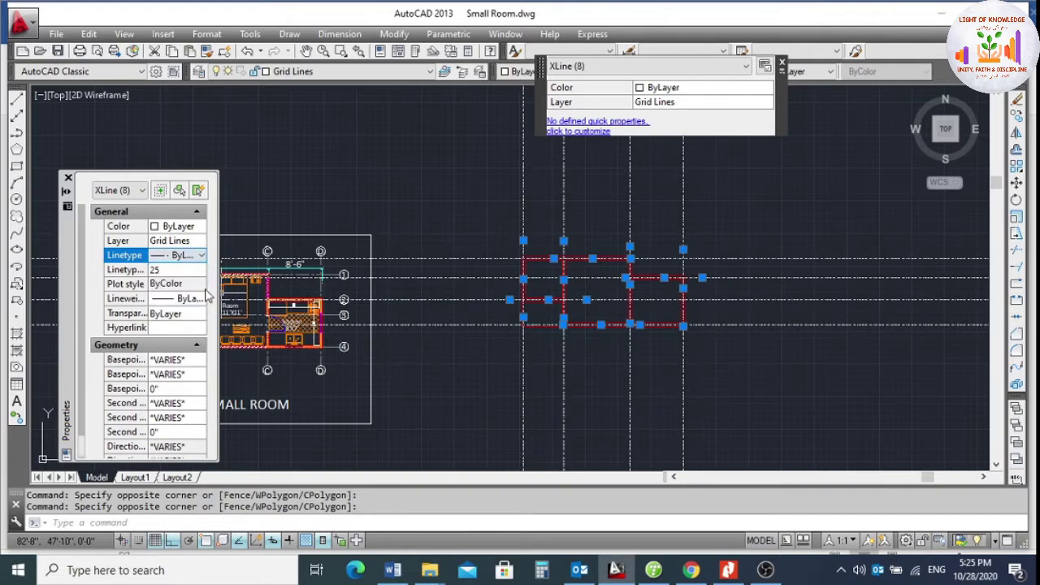
click(168, 270)
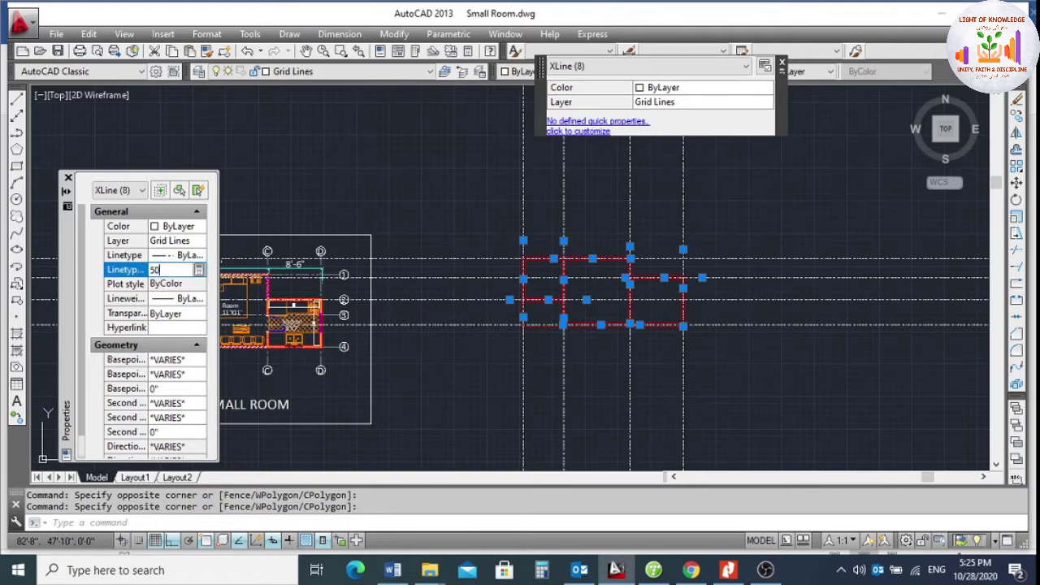
text(50)
key(Return)
key(Escape)
key(Escape)
scroll(568, 244, up, 4)
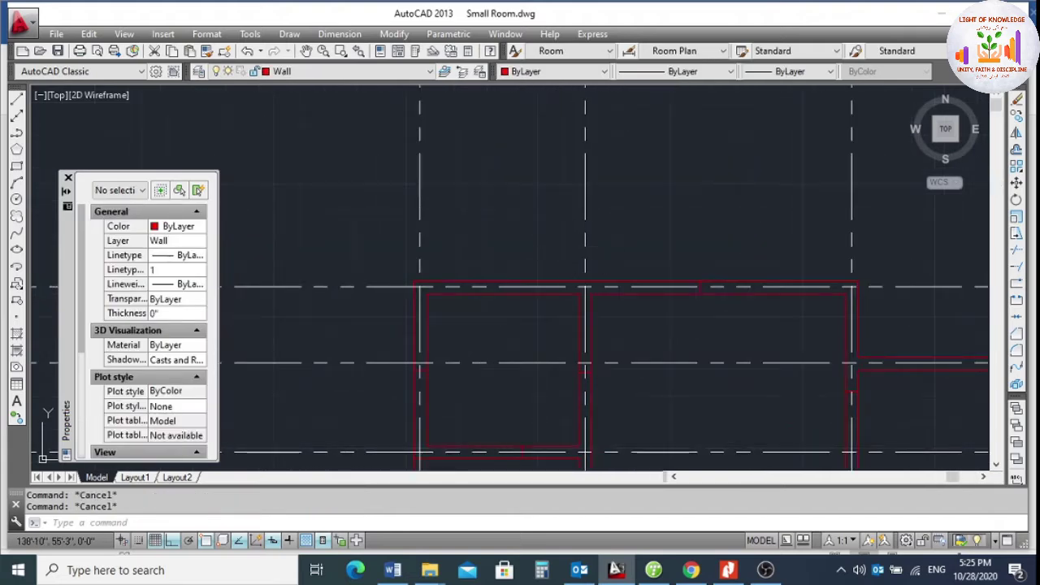
scroll(599, 262, down, 5)
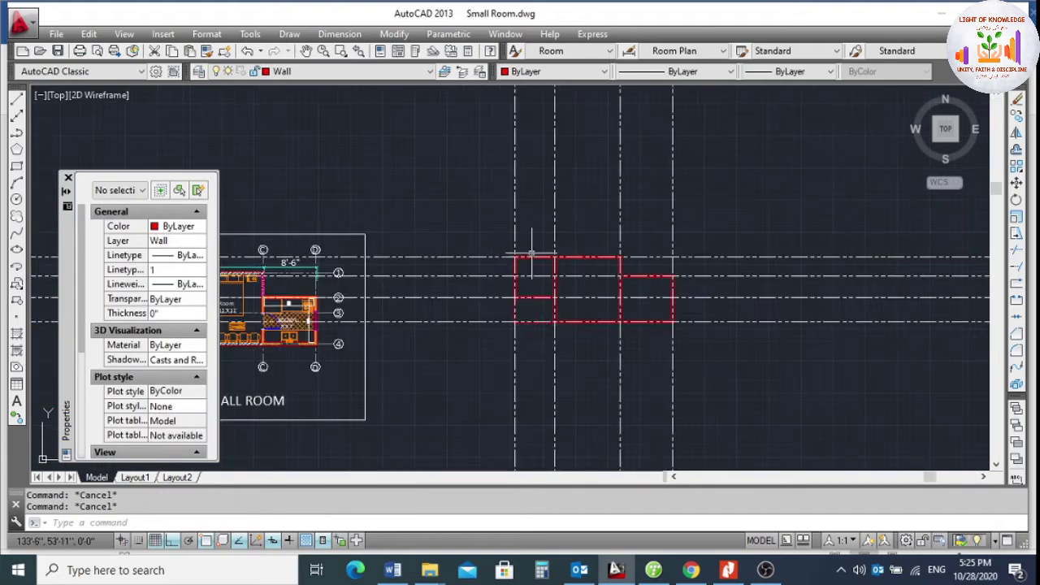
scroll(628, 325, up, 2)
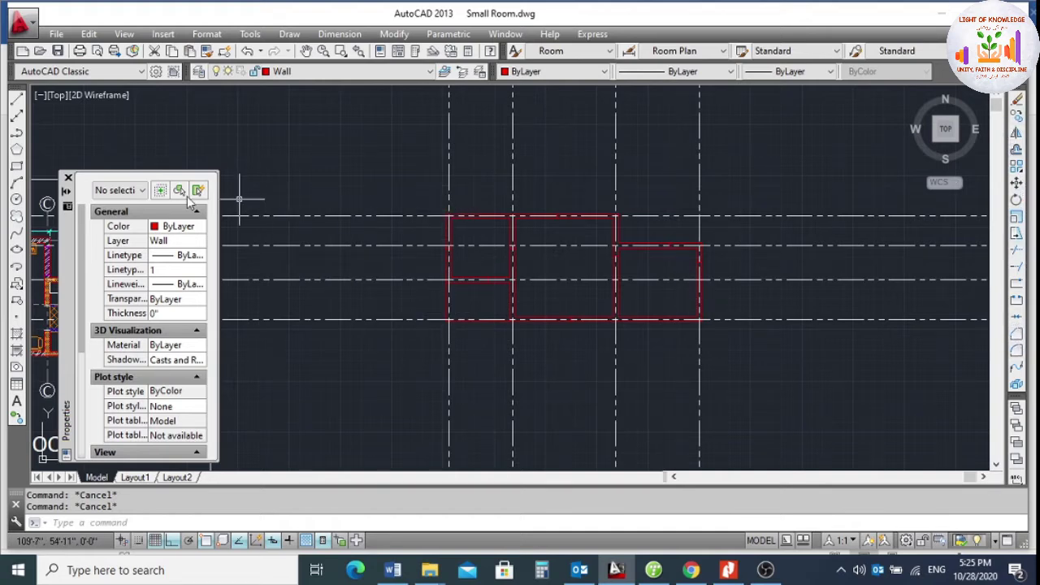
Close the Properties palette and draw a rectangle enclosing the whole wall plan.
click(68, 178)
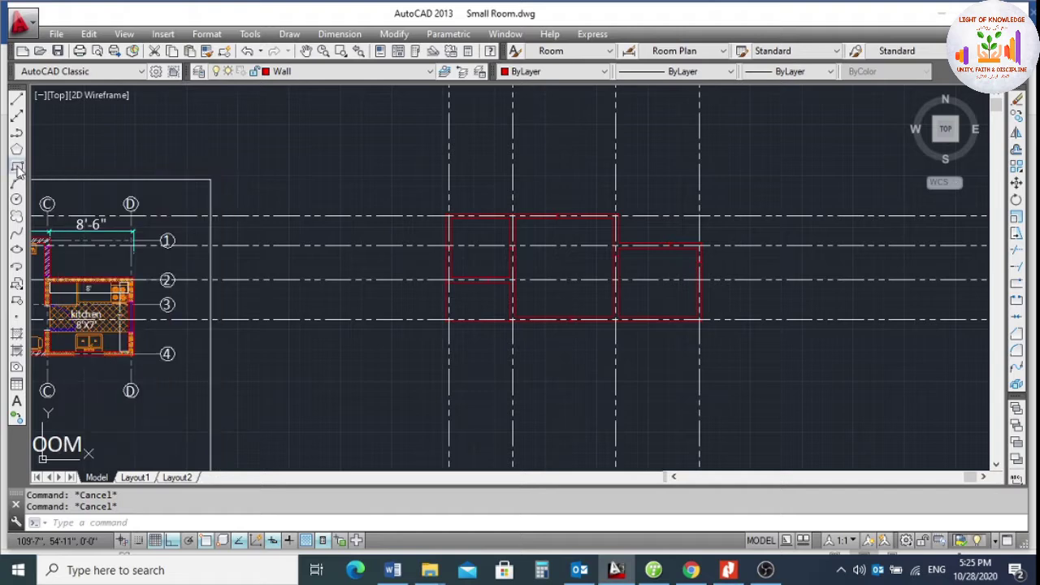
click(17, 169)
scroll(552, 167, down, 2)
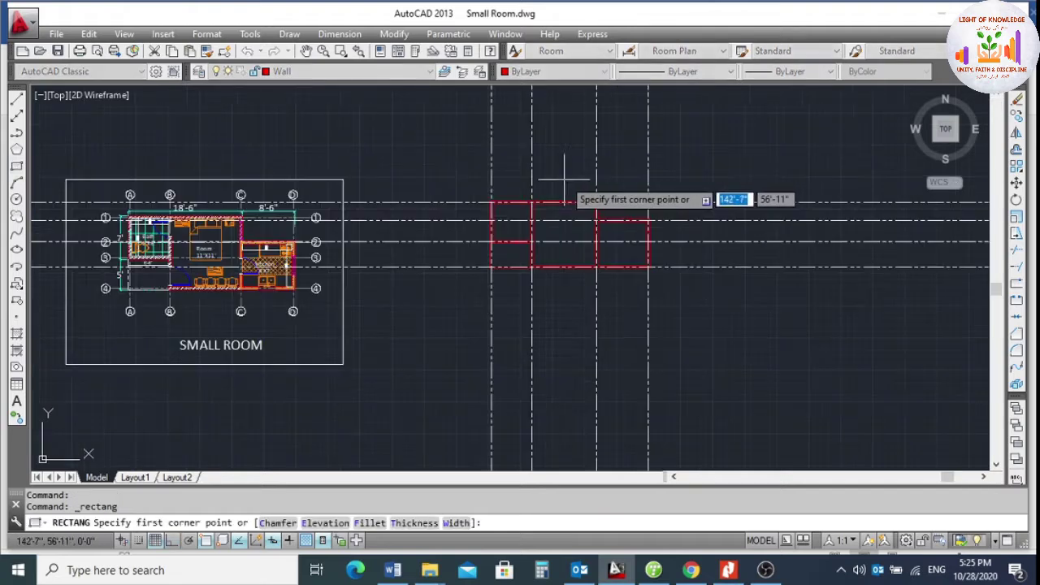
scroll(465, 176, up, 2)
click(464, 171)
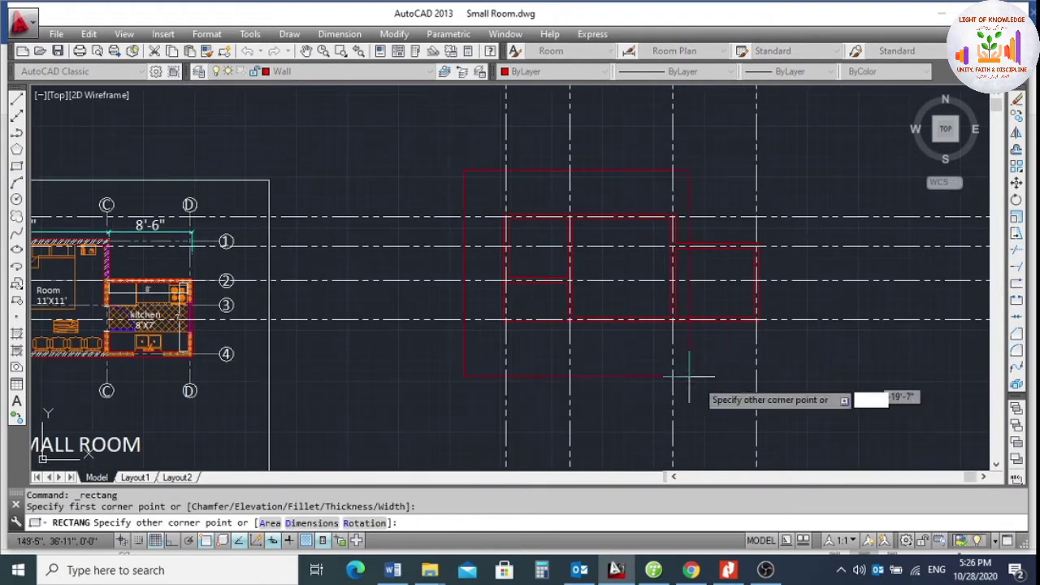
click(810, 373)
scroll(508, 261, down, 4)
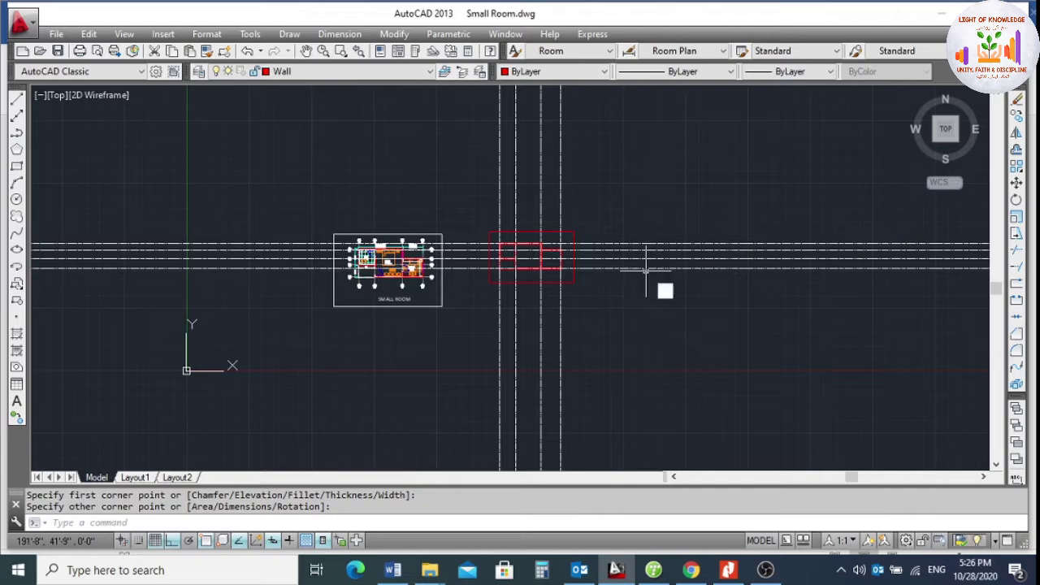
Start the TR trim command to cut the grid lines at the rectangle.
text(tr)
key(Return)
scroll(552, 268, up, 6)
Trim the grid lines back to the boundary rectangle on all four sides.
drag(515, 257, 515, 195)
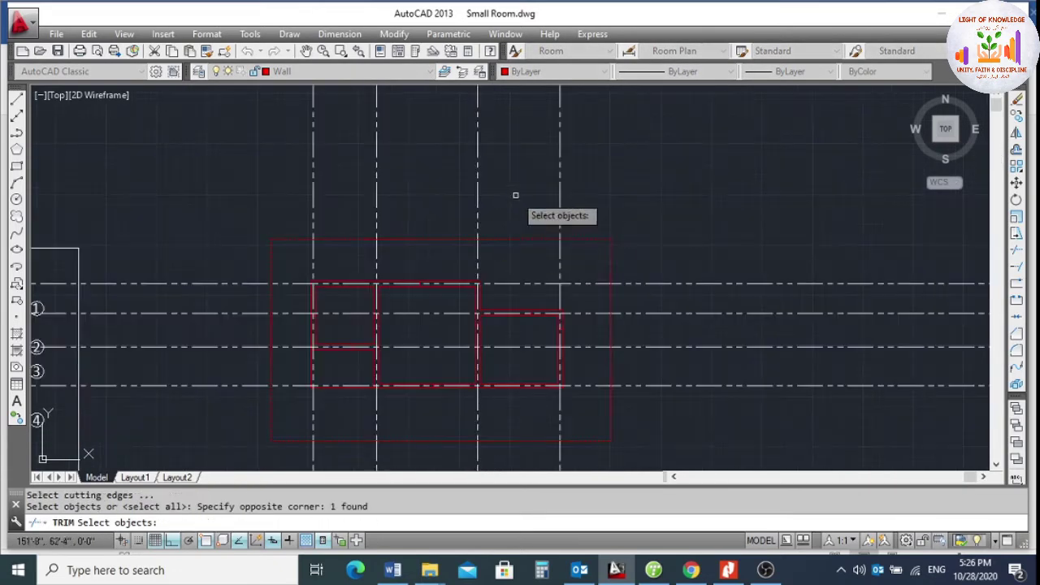
scroll(542, 207, down, 2)
key(Return)
click(582, 158)
click(357, 213)
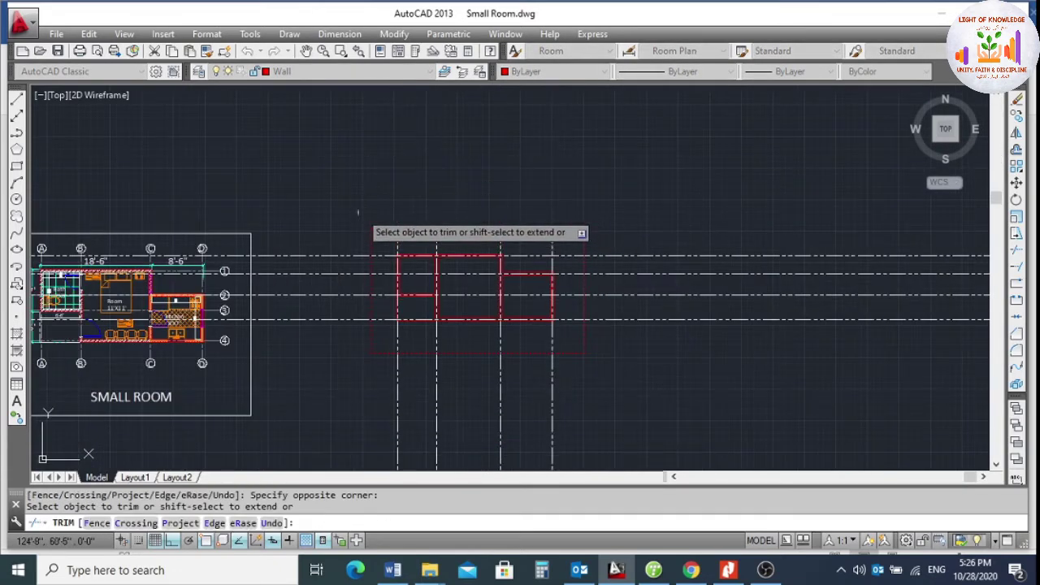
click(347, 238)
click(319, 328)
click(734, 211)
click(688, 355)
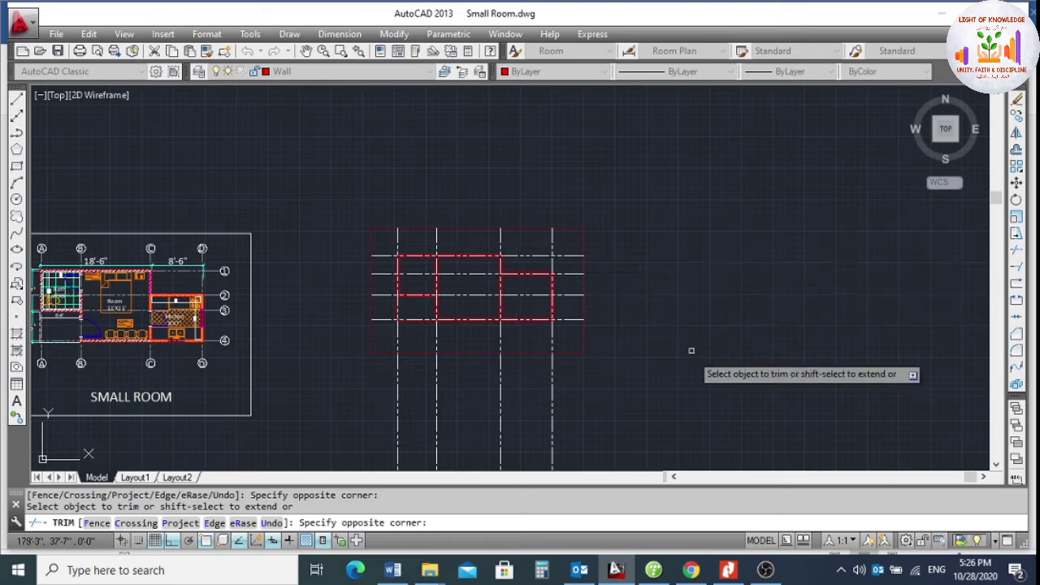
click(589, 391)
click(345, 421)
key(Return)
Erase the boundary rectangle, leaving short grid stubs beyond the walls.
scroll(539, 325, down, 2)
scroll(508, 307, up, 3)
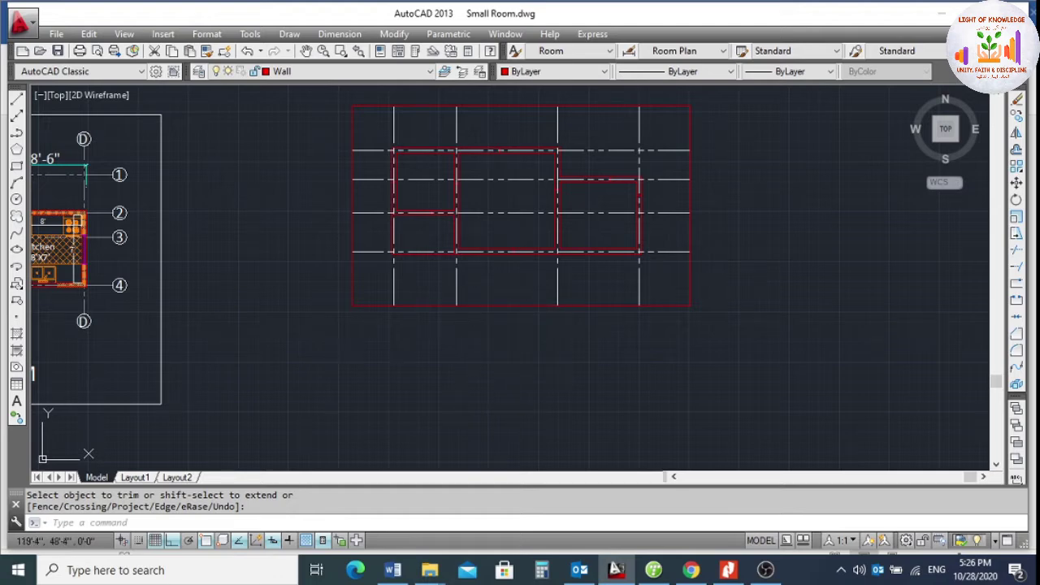
scroll(369, 236, down, 2)
scroll(364, 172, up, 4)
key(Return)
click(370, 160)
click(331, 182)
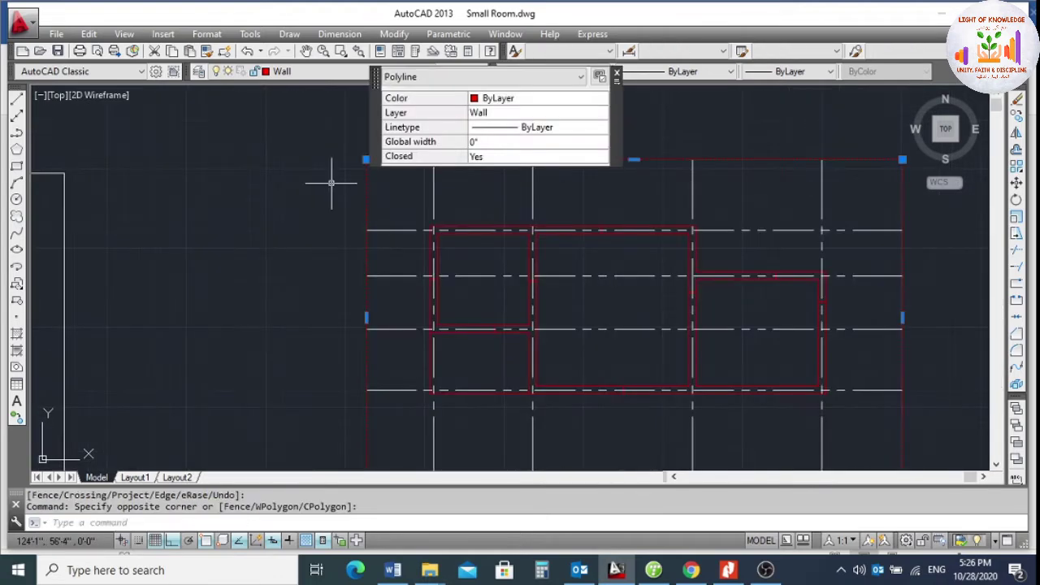
key(Return)
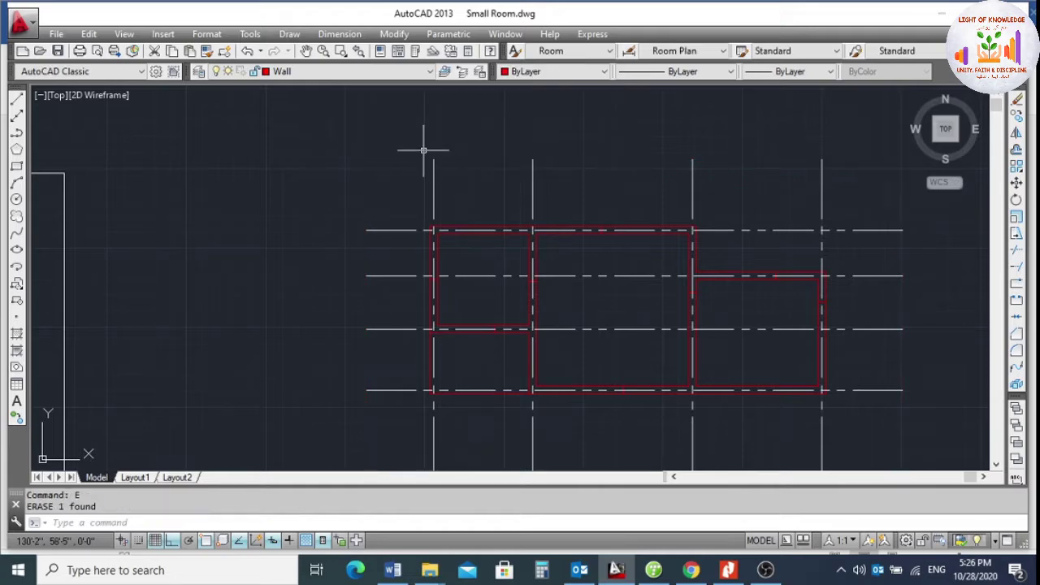
Place a red MT text 'A' in a box above the leftmost vertical grid line.
text(mt)
key(Return)
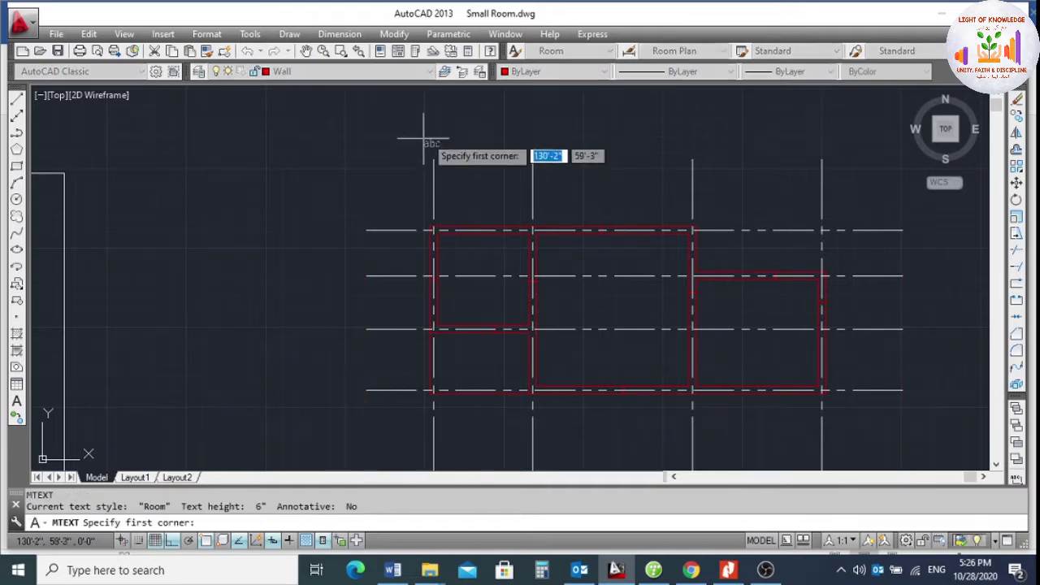
scroll(426, 149, up, 2)
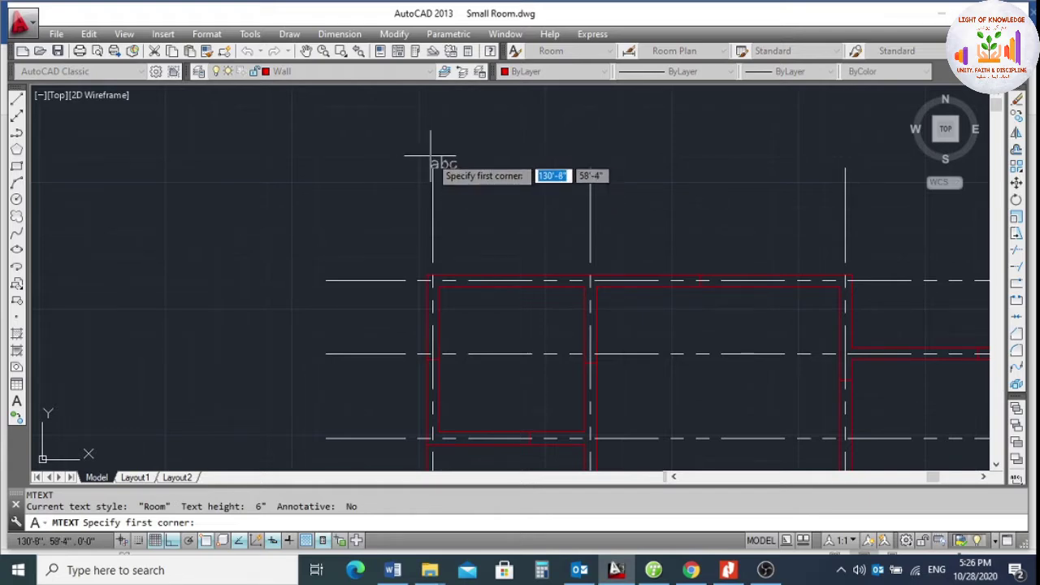
click(417, 132)
click(465, 140)
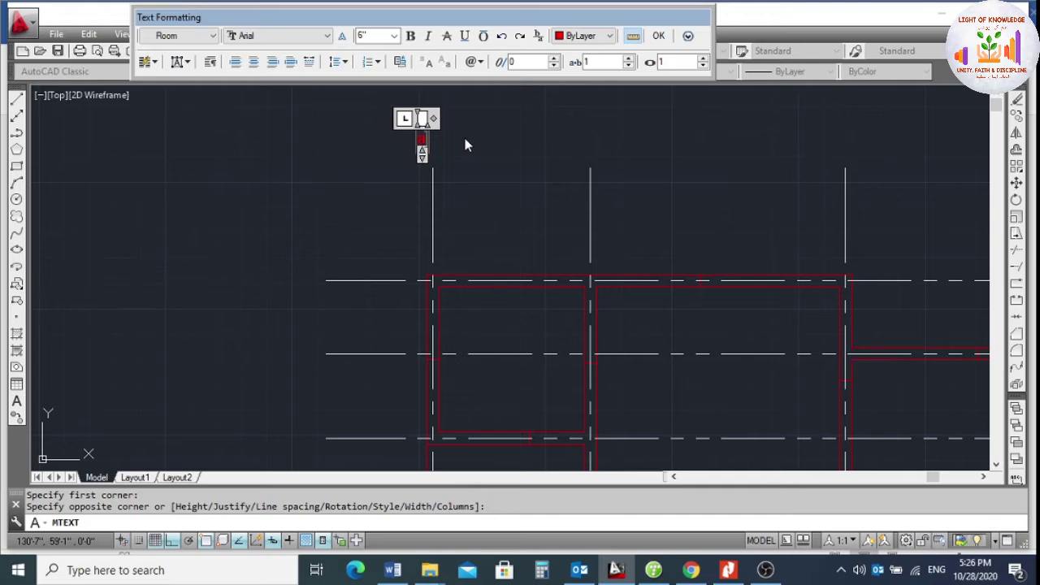
text(A)
click(463, 122)
scroll(423, 134, up, 2)
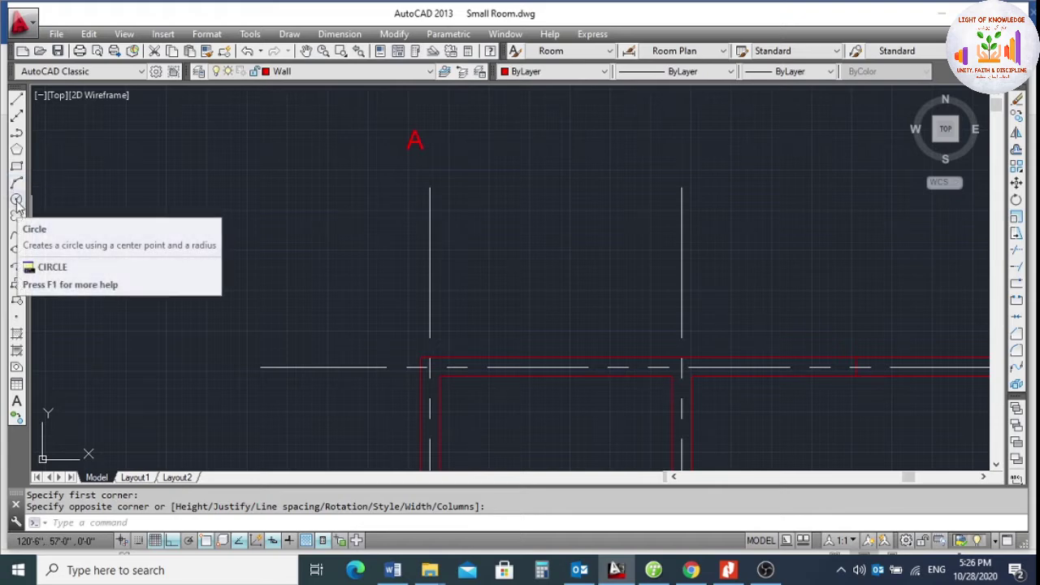
Draw a circle centred on the letter A, enclosing it.
key(Return)
scroll(423, 140, up, 3)
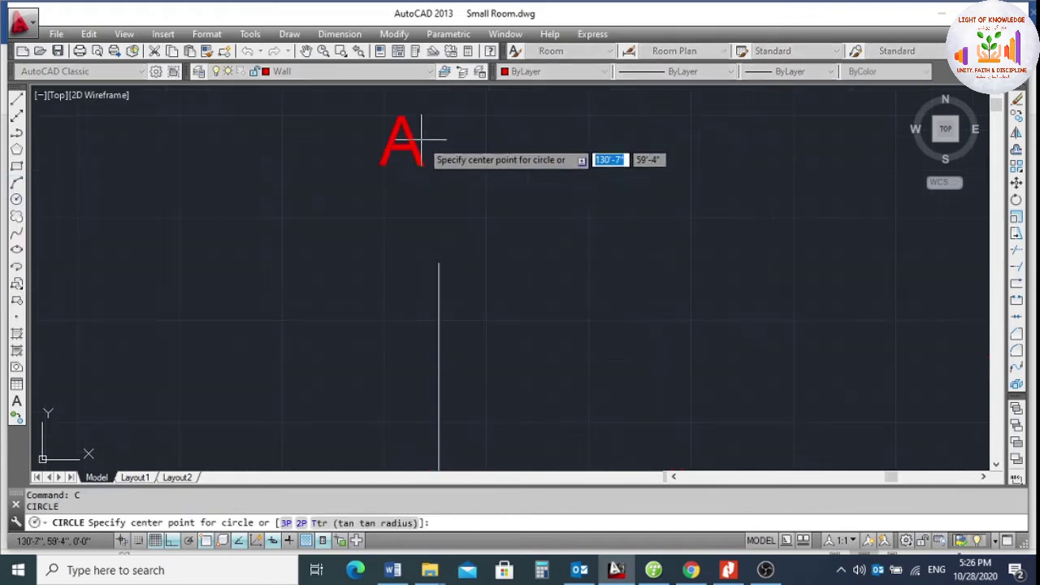
click(400, 150)
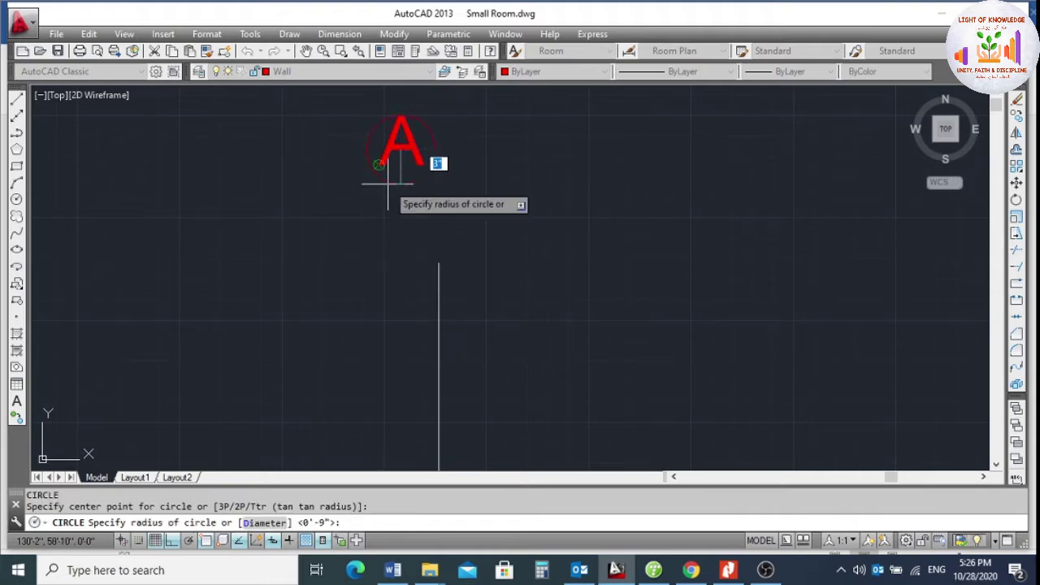
click(388, 188)
Set the letter A's text height to 8 in Quick Properties.
click(402, 145)
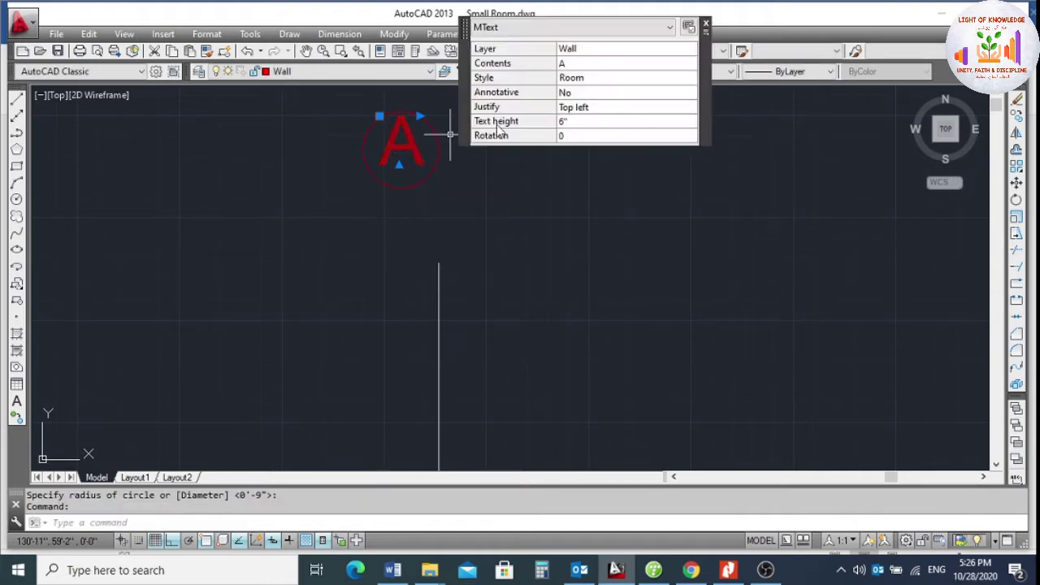
click(563, 121)
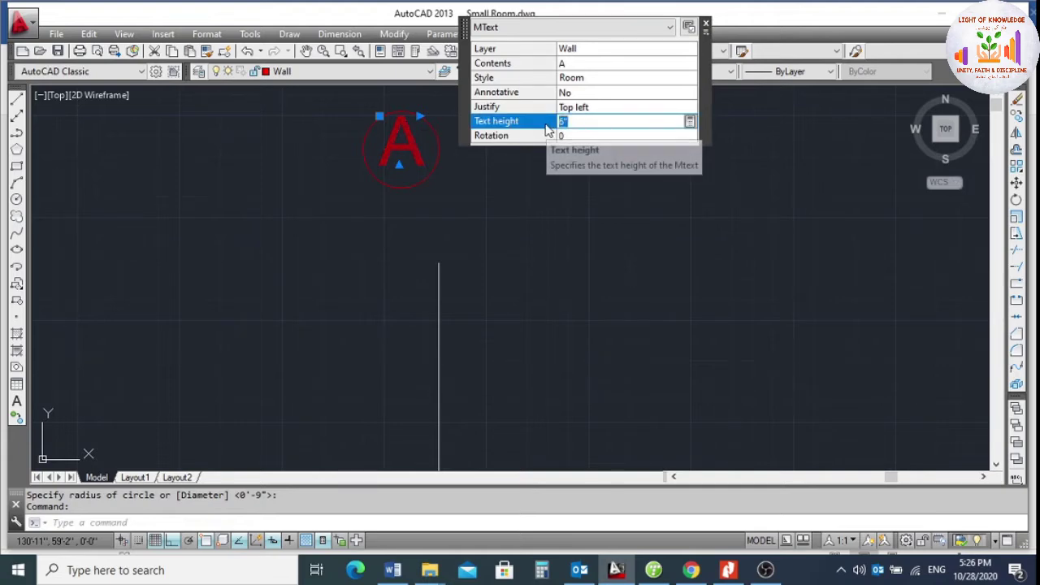
text(8)
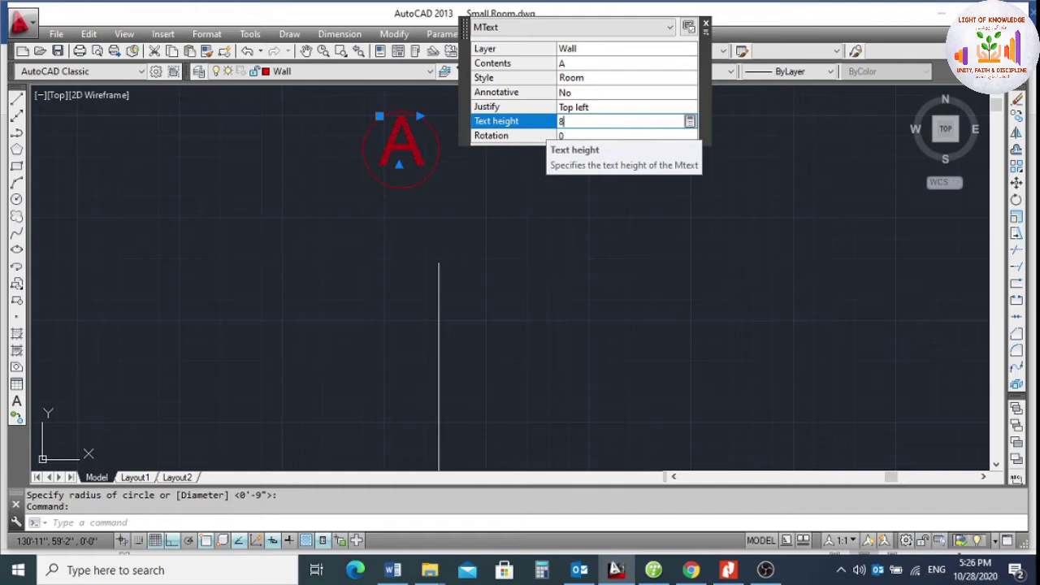
key(Return)
Resize the bubble circle by its quadrant grip to a 7-inch radius.
key(Escape)
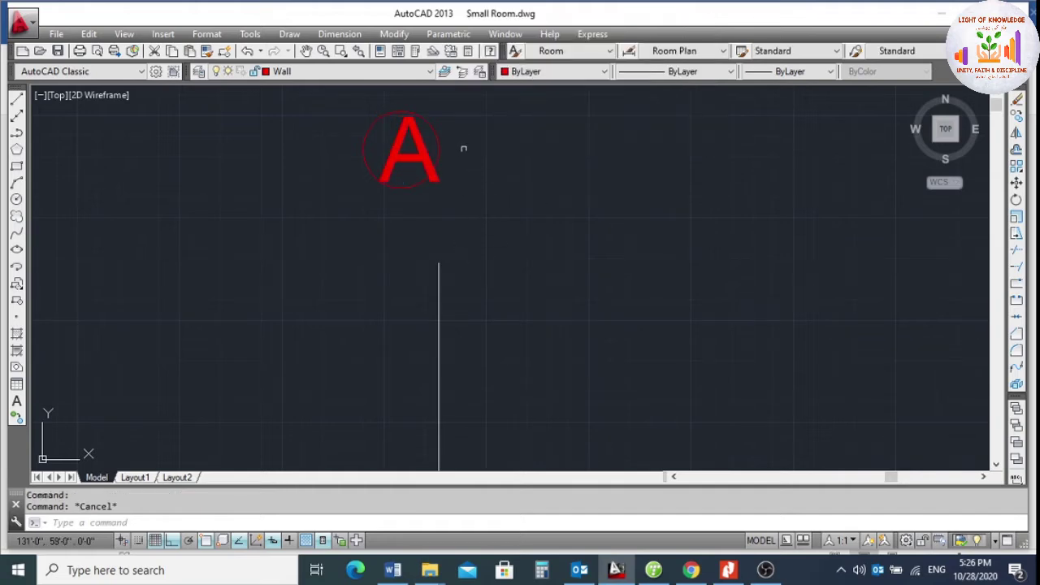
click(463, 149)
click(440, 178)
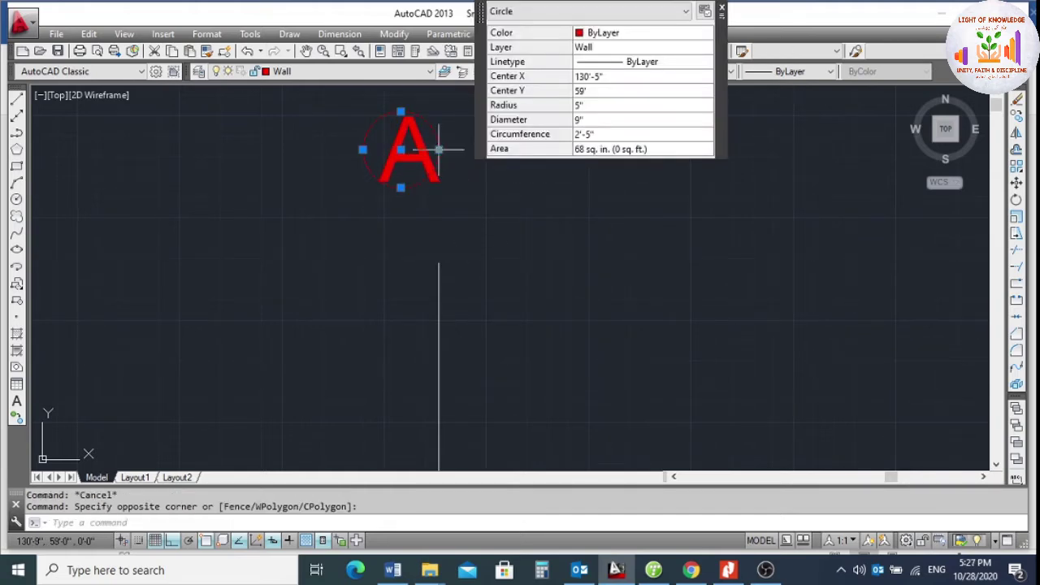
click(439, 149)
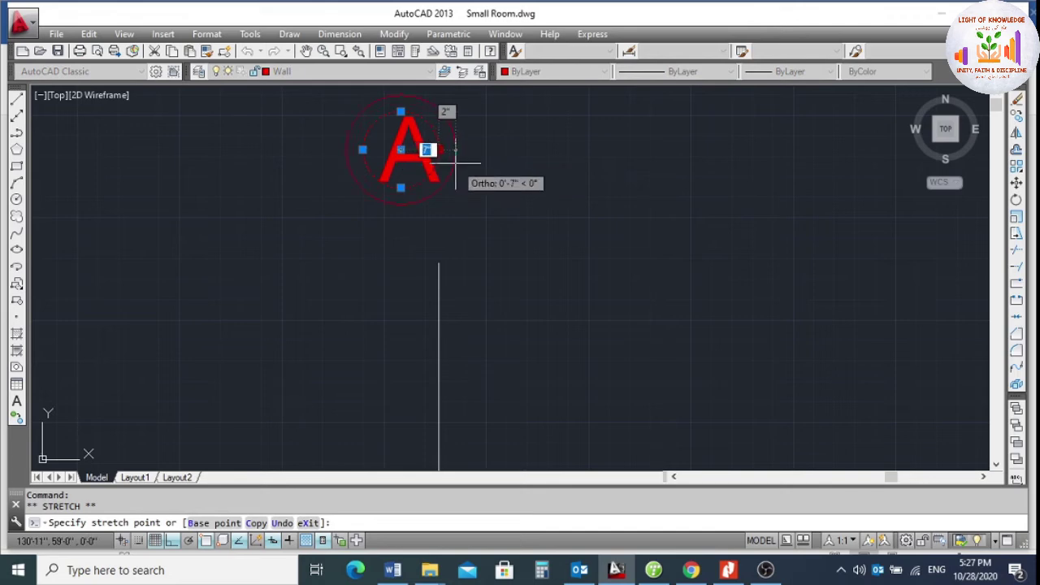
click(456, 163)
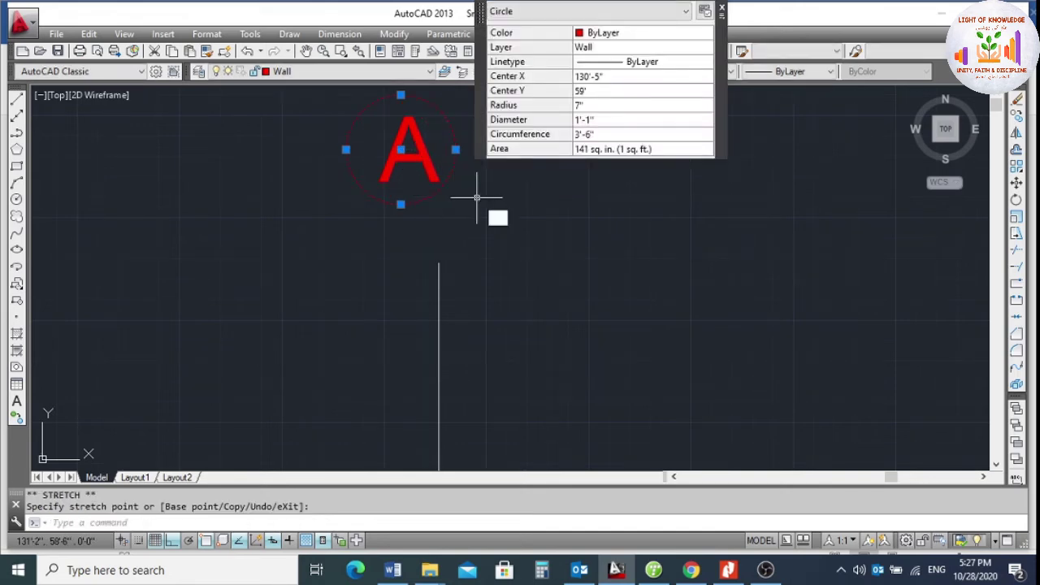
Move the circle slightly to the right around the A.
text(m)
key(Return)
click(456, 149)
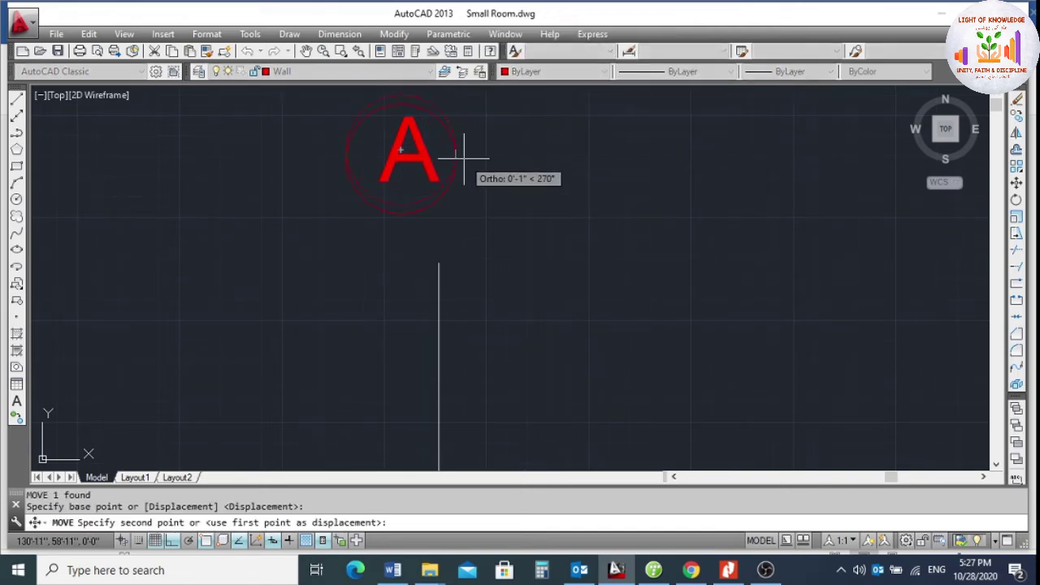
click(464, 159)
key(Return)
click(478, 160)
click(455, 153)
key(Return)
click(545, 186)
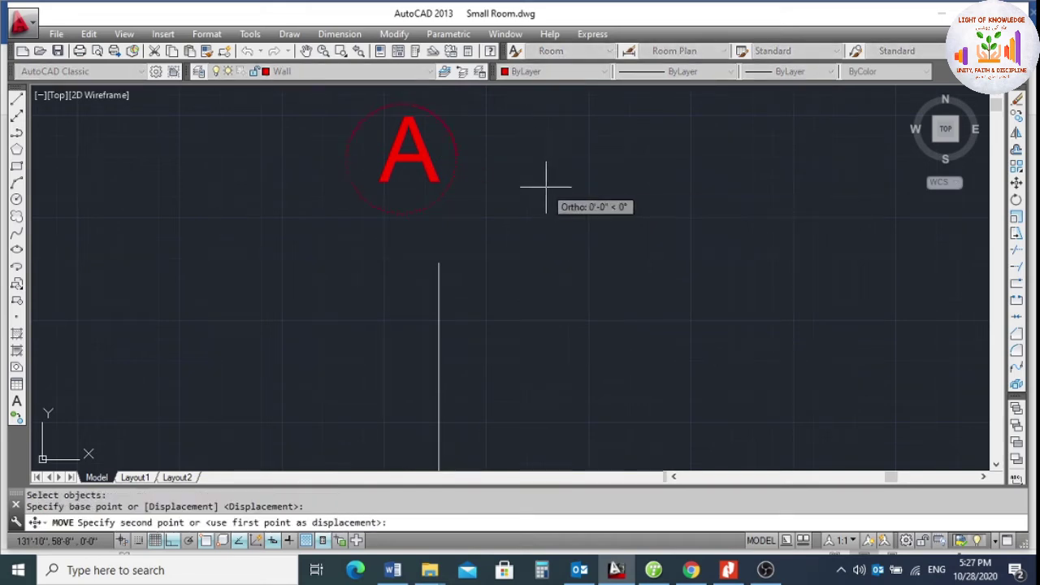
click(554, 186)
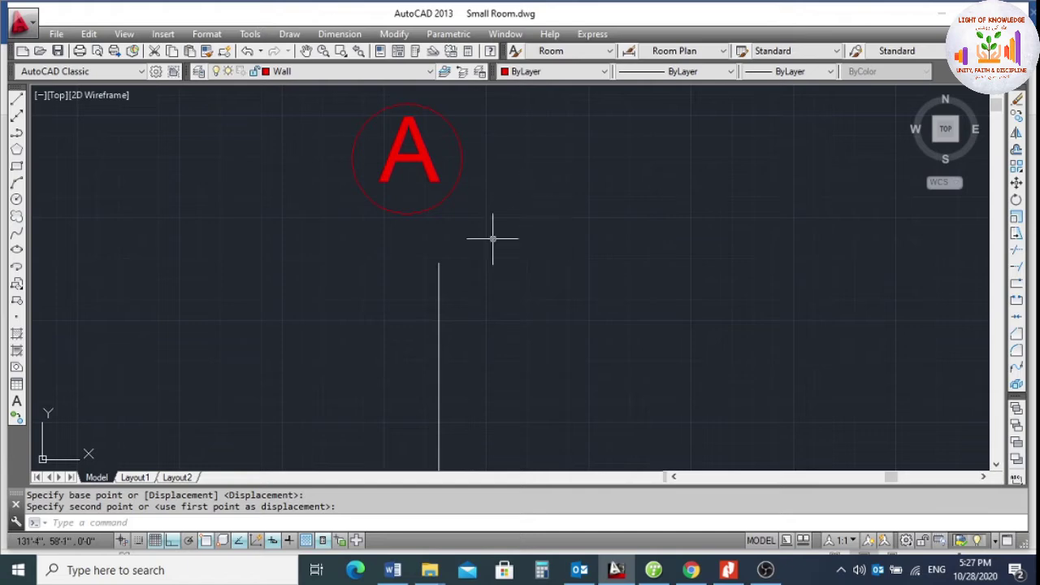
Shrink the circle by its grip to a 6-inch radius.
scroll(435, 216, up, 2)
click(418, 197)
click(392, 221)
click(391, 212)
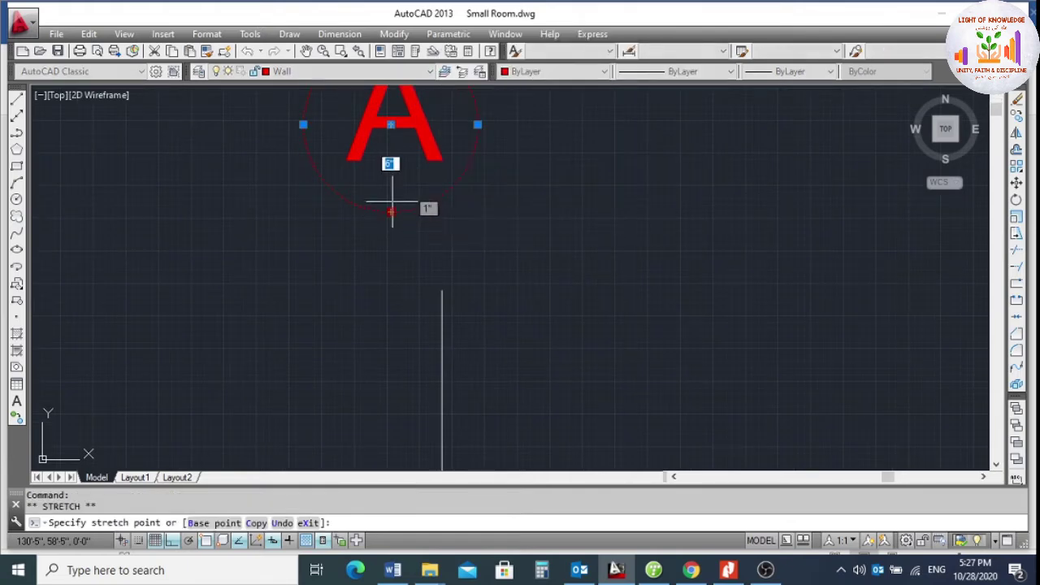
click(390, 201)
scroll(435, 214, down, 2)
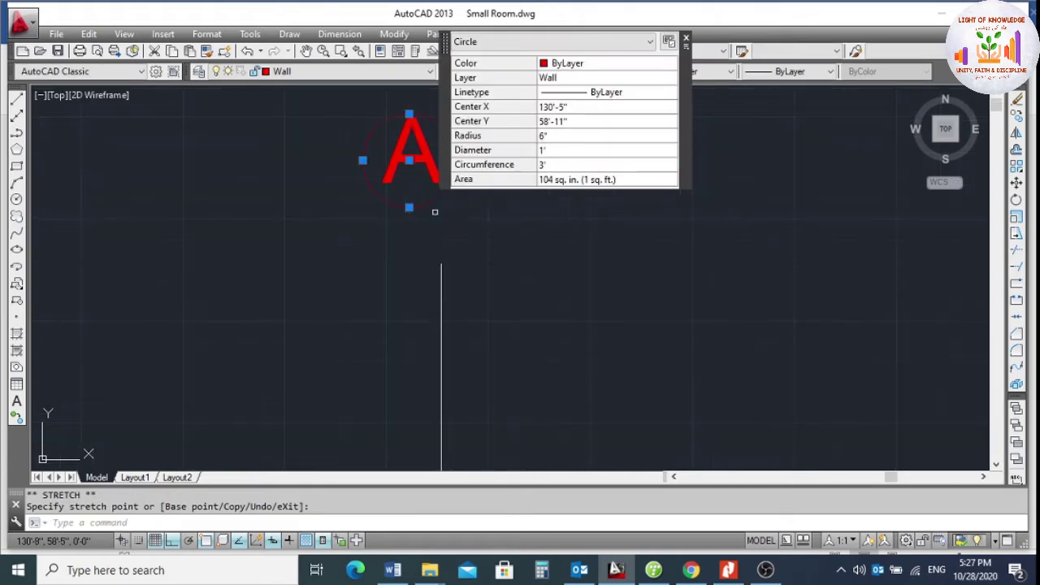
key(Escape)
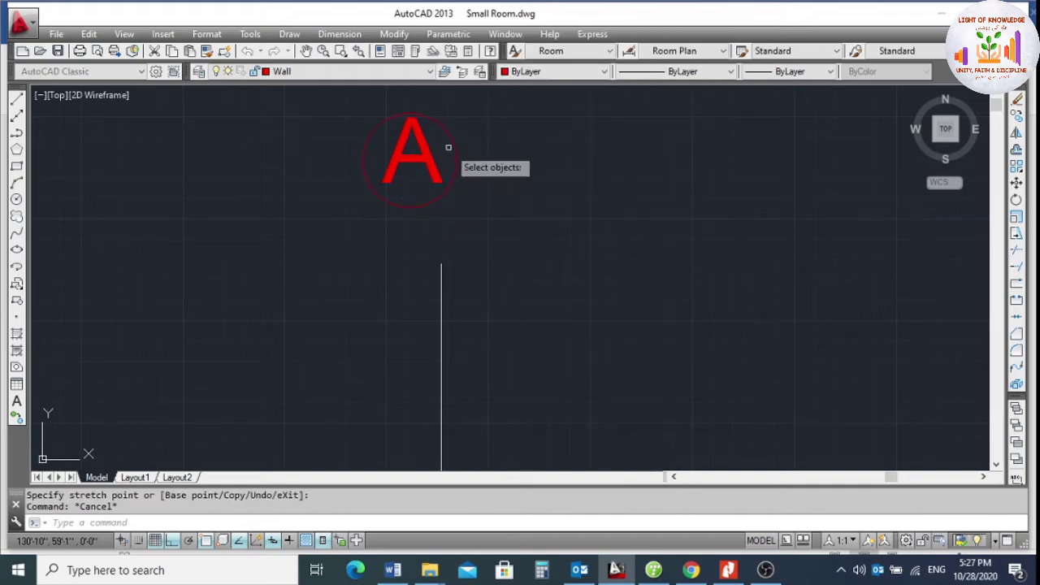
Recentre the circle on the letter A and select the circle together with the A.
scroll(448, 147, up, 1)
text(m)
key(Return)
click(420, 218)
click(406, 216)
key(Return)
click(559, 243)
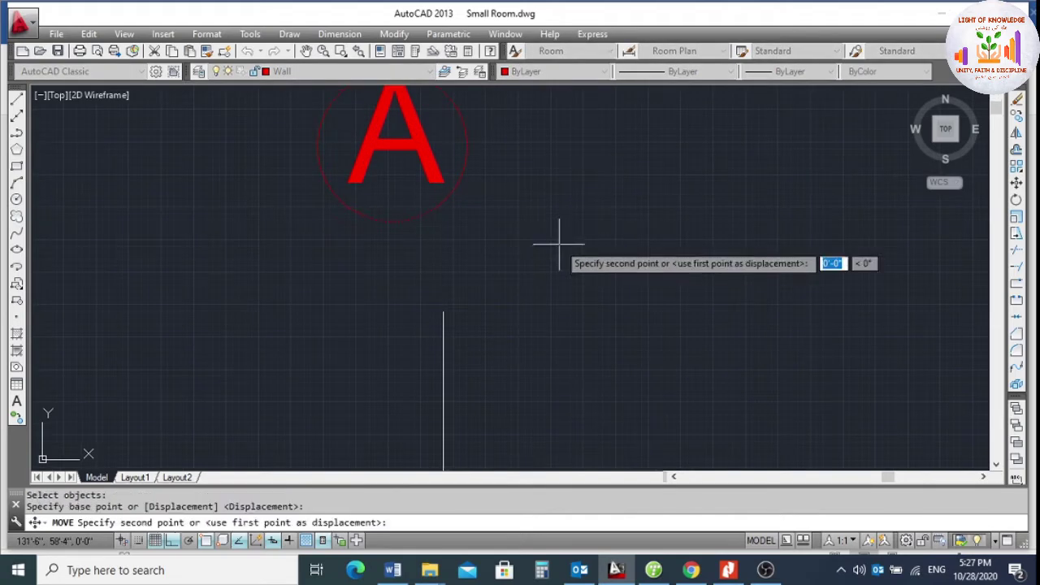
click(552, 234)
scroll(512, 242, down, 2)
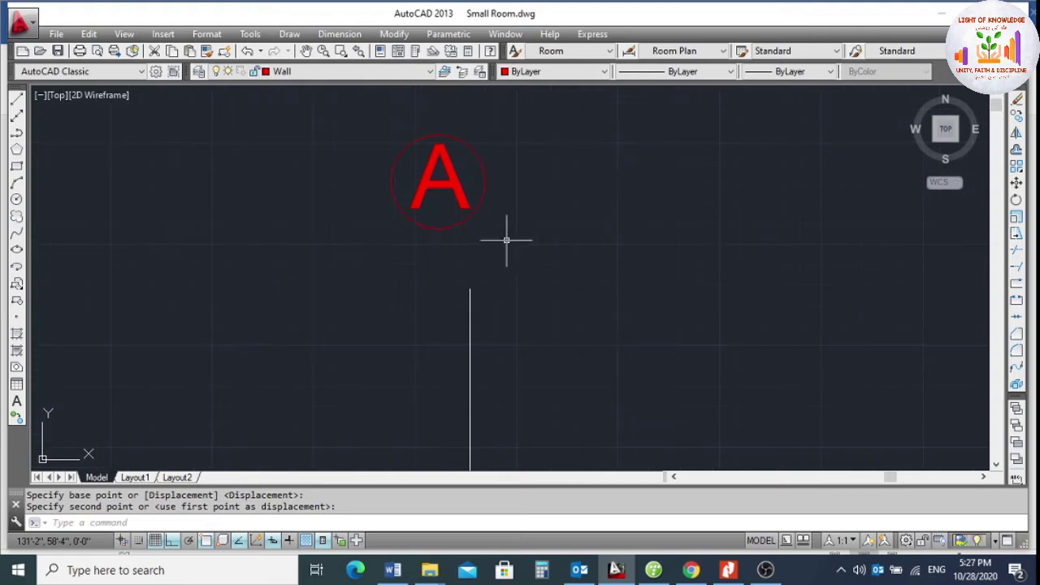
click(508, 191)
click(413, 223)
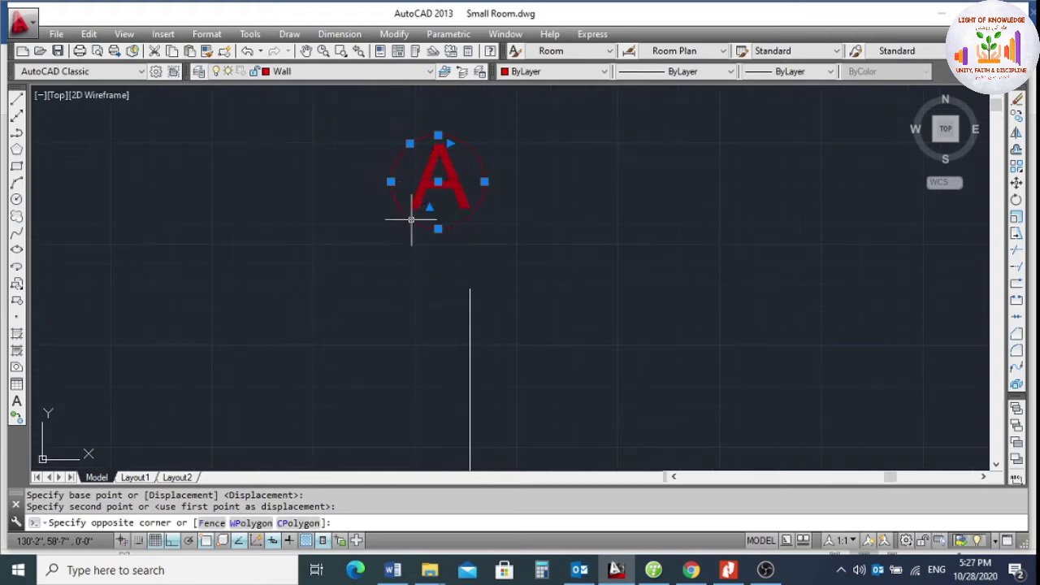
Put the circle and A on the TEXT layer so they display white.
click(382, 71)
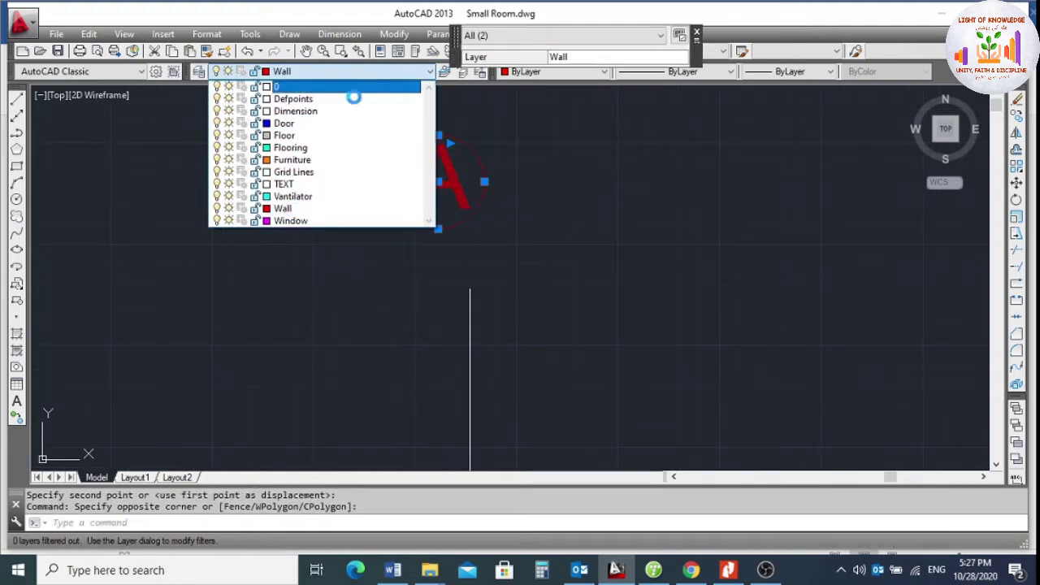
click(322, 182)
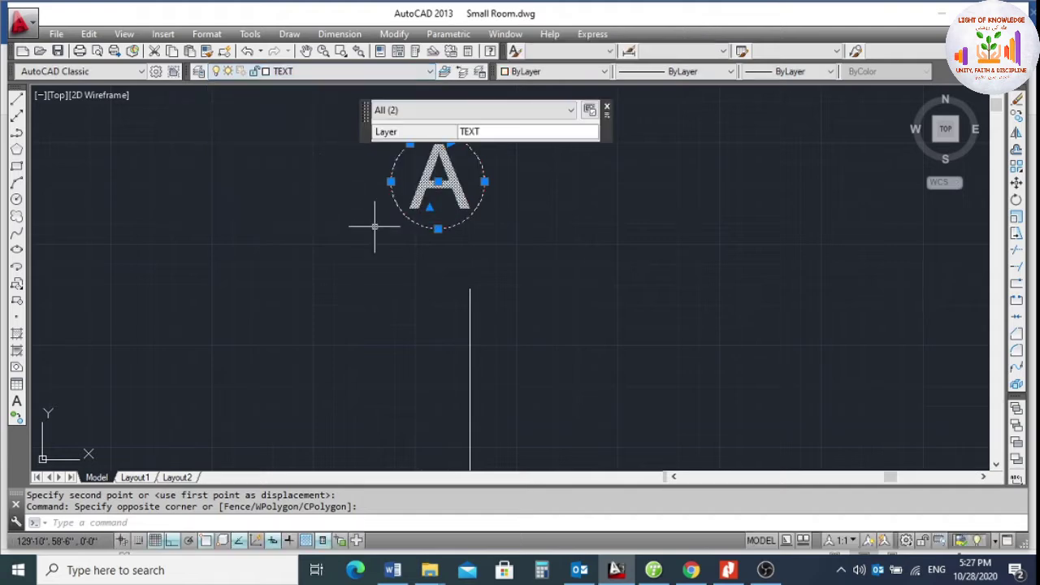
key(Escape)
Move the A bubble so its bottom sits on the top end of the leftmost vertical grid line.
text(m)
key(Return)
click(511, 156)
click(348, 251)
key(Return)
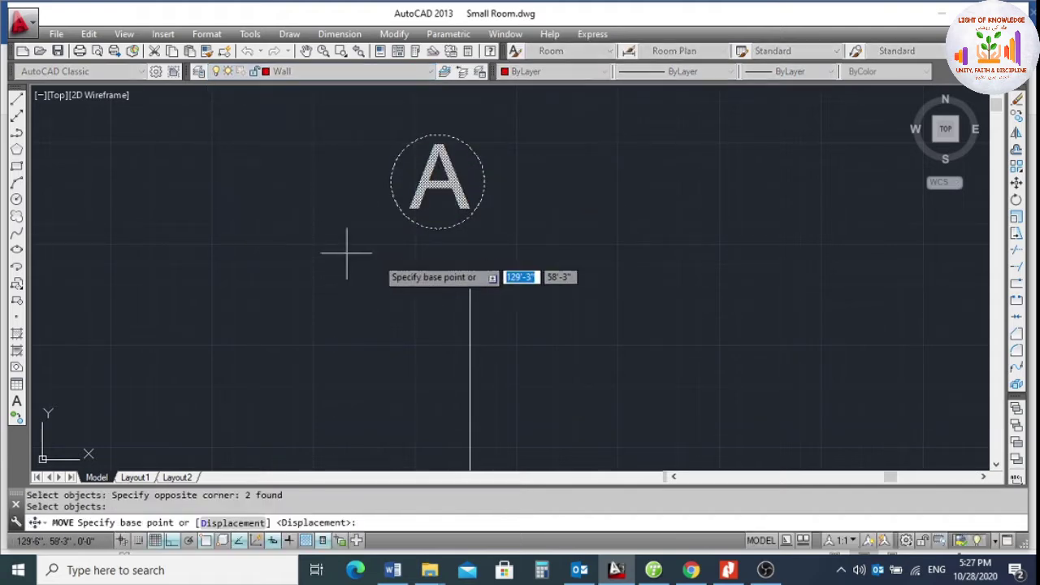
click(462, 231)
click(469, 286)
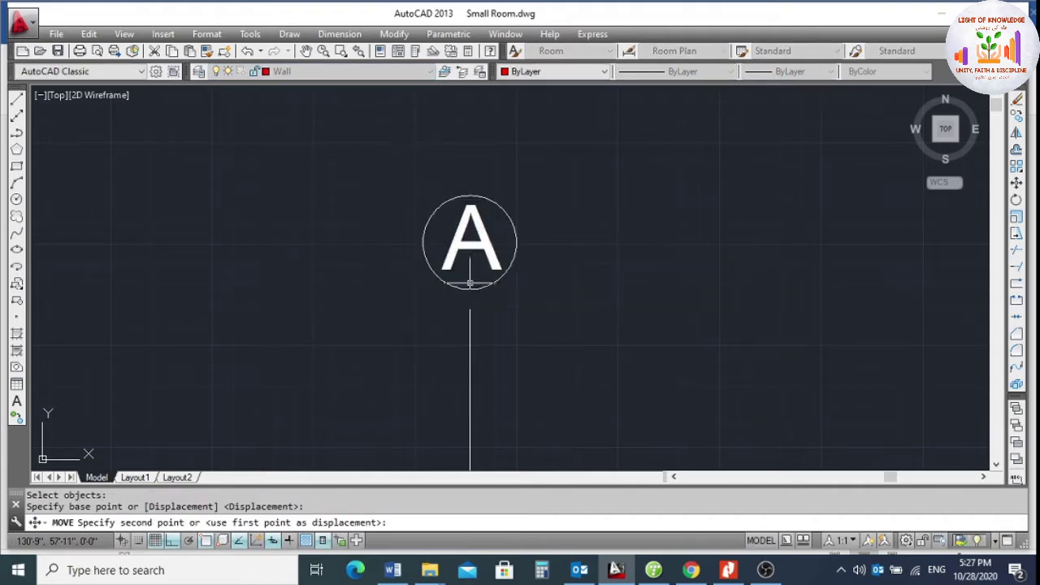
scroll(395, 208, down, 2)
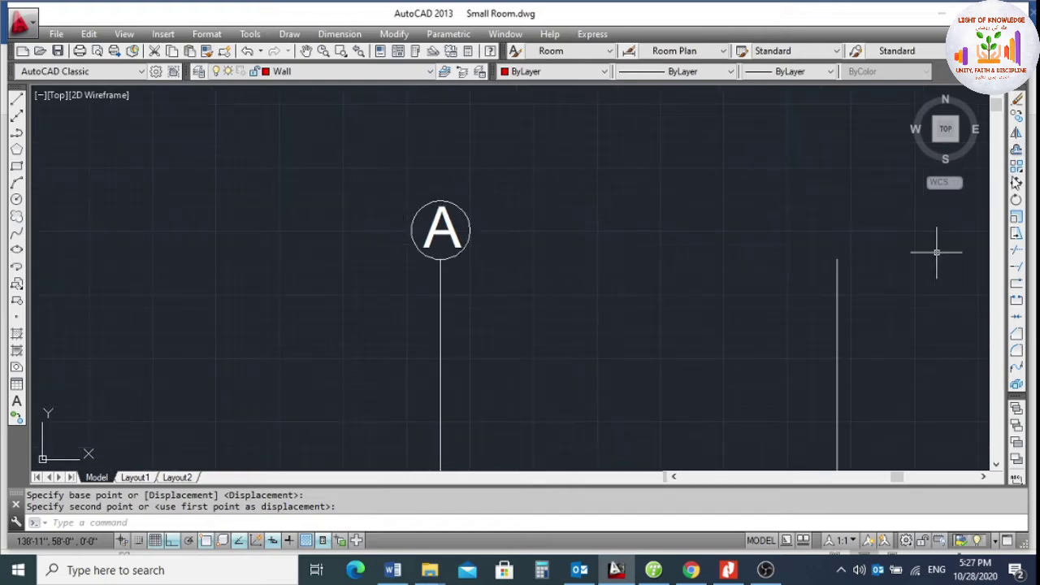
Copy the A bubble onto the top ends of the second, third and fourth vertical grid lines.
click(1016, 115)
click(382, 182)
click(531, 353)
key(Return)
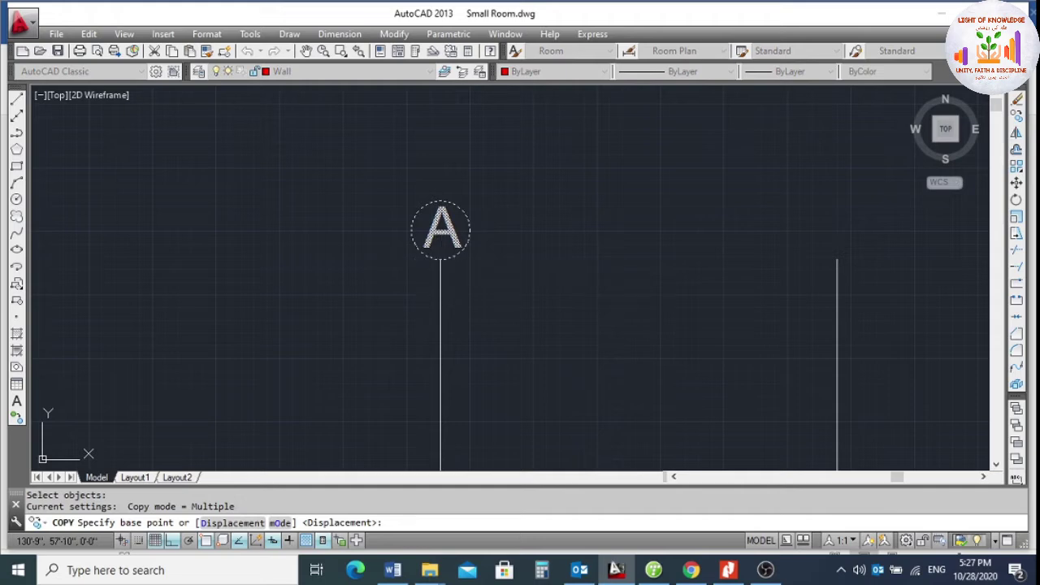
click(440, 258)
scroll(353, 256, down, 2)
click(653, 253)
scroll(394, 272, down, 2)
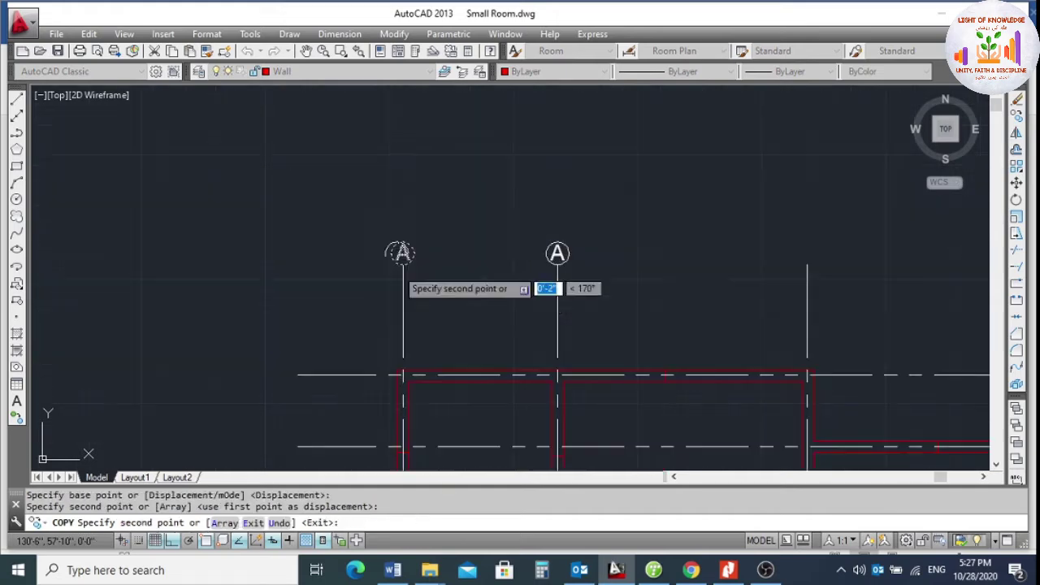
click(808, 253)
scroll(635, 280, down, 2)
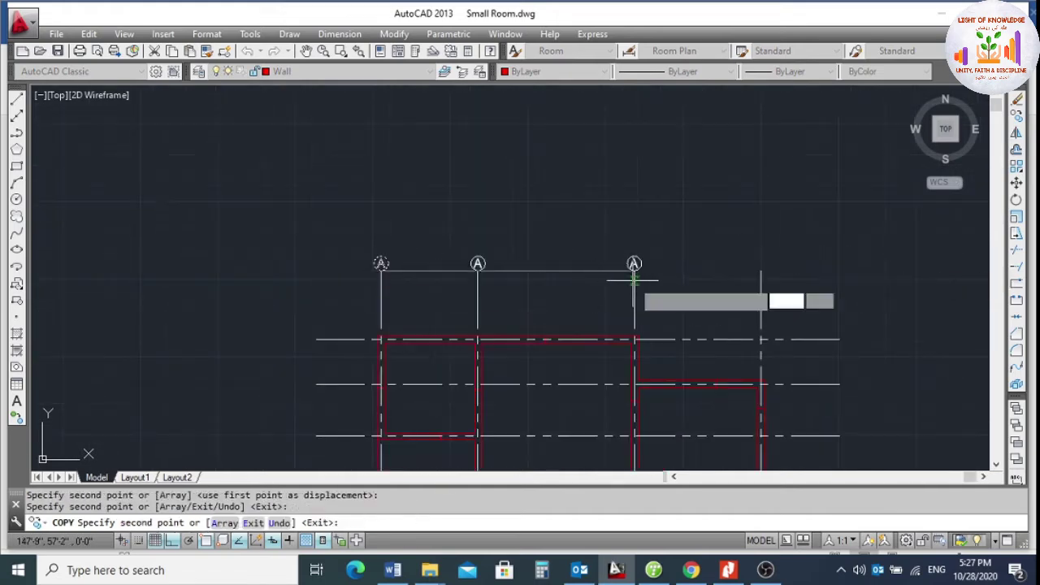
scroll(747, 268, up, 2)
click(769, 270)
scroll(747, 232, down, 4)
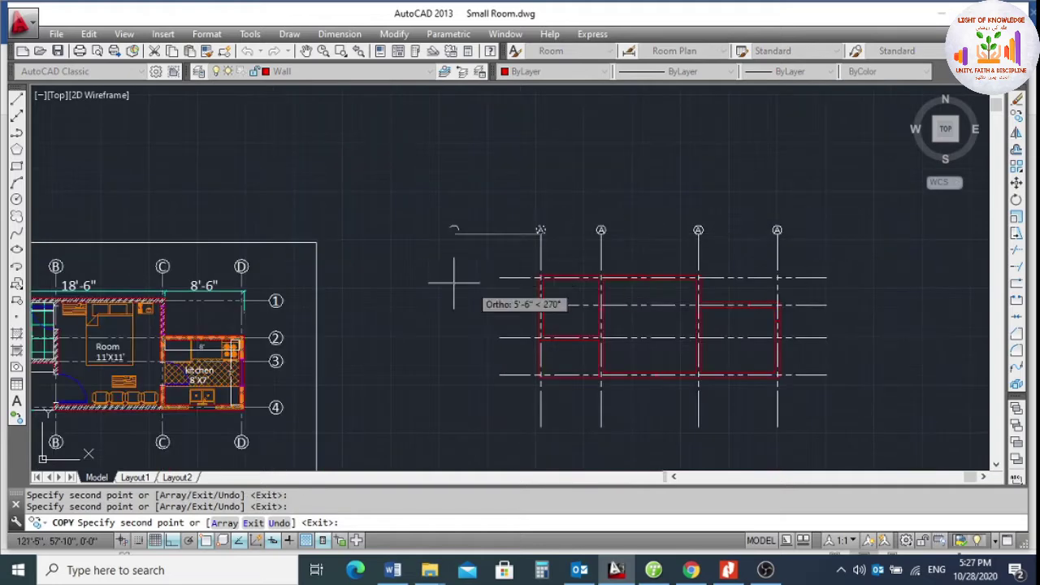
scroll(453, 282, up, 2)
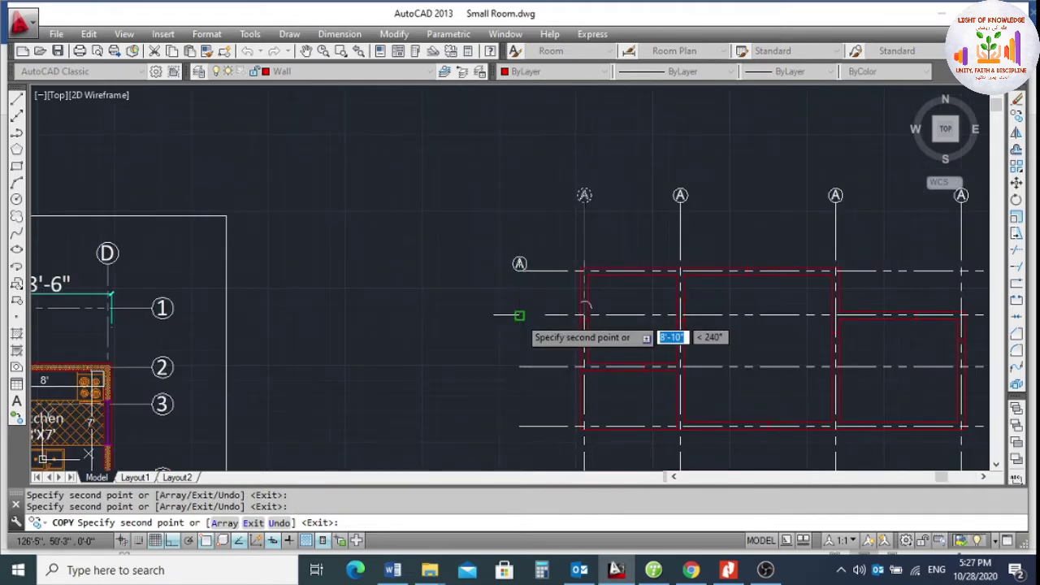
key(Escape)
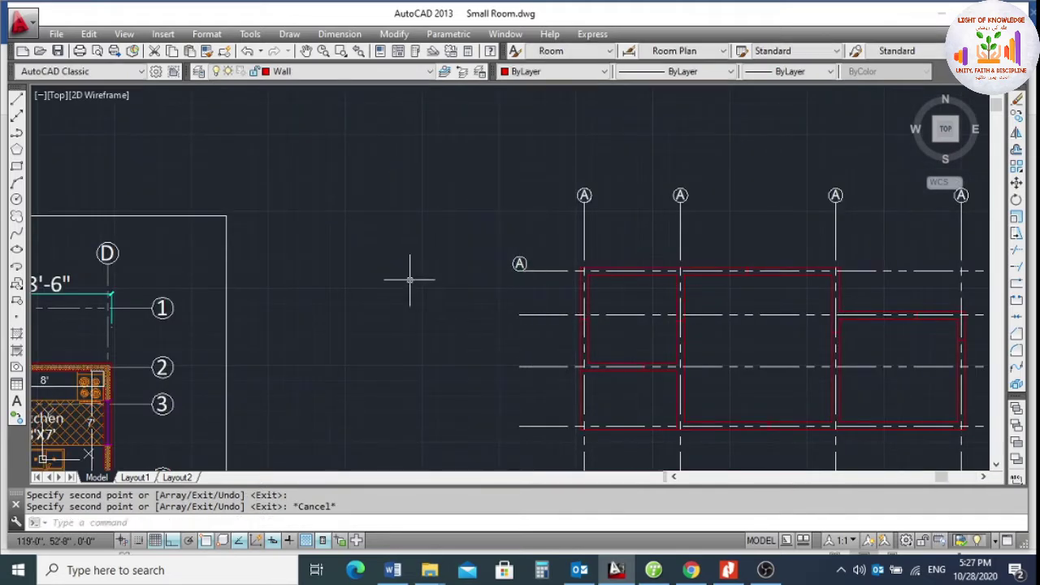
text(m)
key(Return)
Move the bubble to the left end of the top horizontal grid line.
click(502, 219)
click(523, 296)
click(444, 234)
click(531, 293)
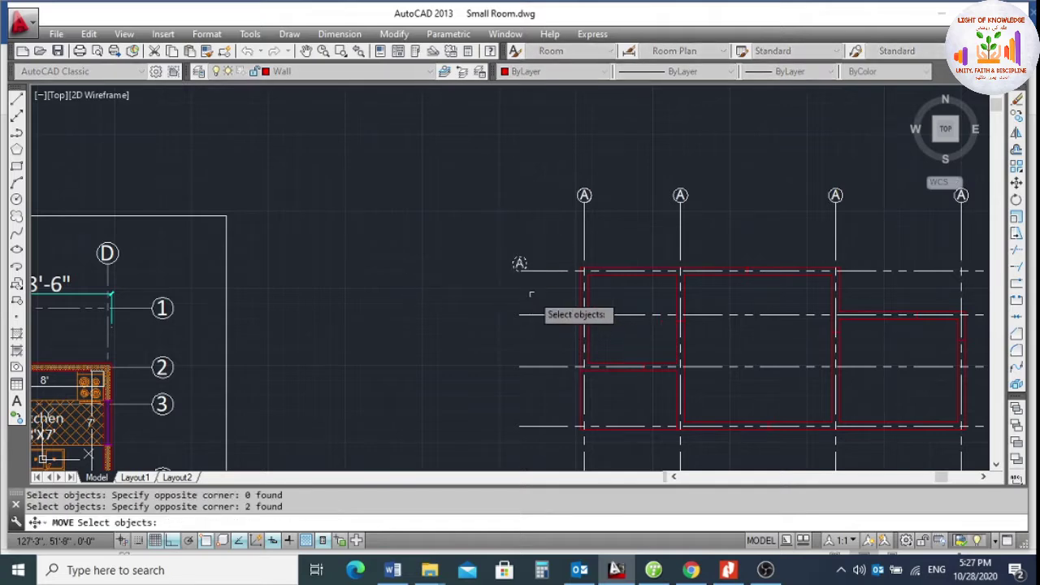
key(Return)
scroll(534, 281, up, 5)
click(510, 221)
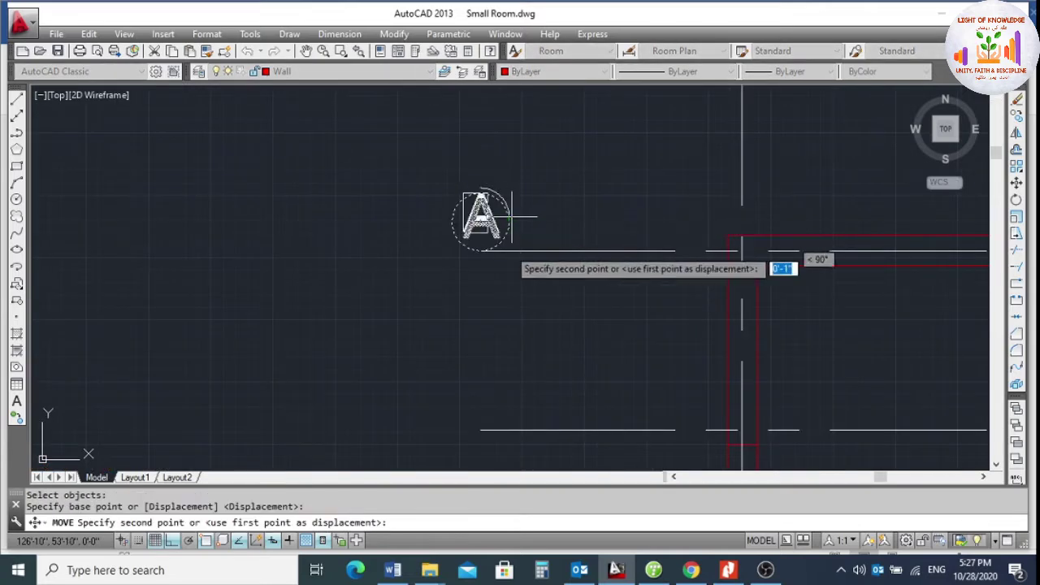
click(480, 250)
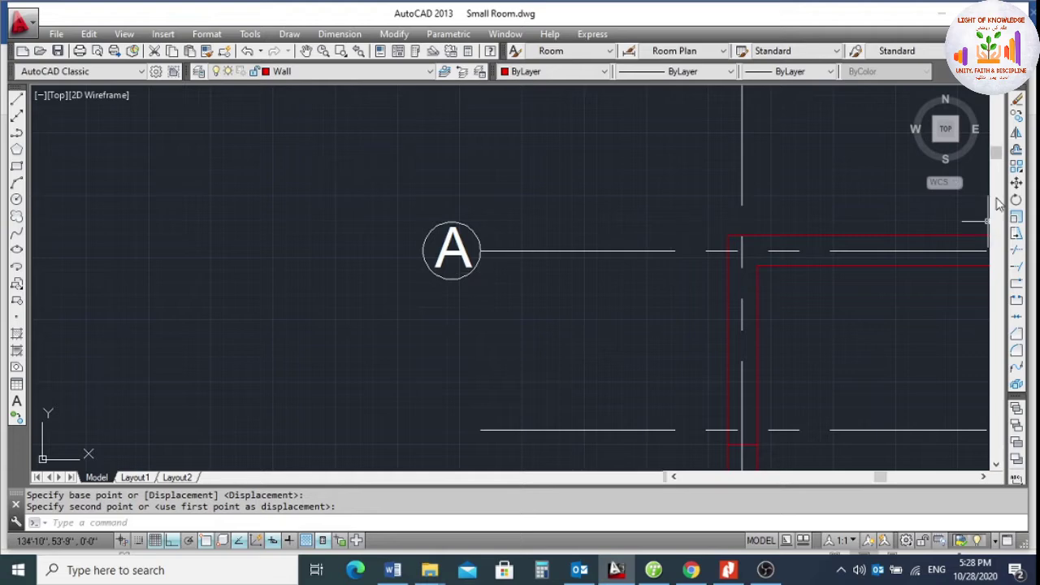
Copy the bubble to the left ends of the other horizontal grid lines.
click(1015, 117)
click(378, 186)
click(559, 336)
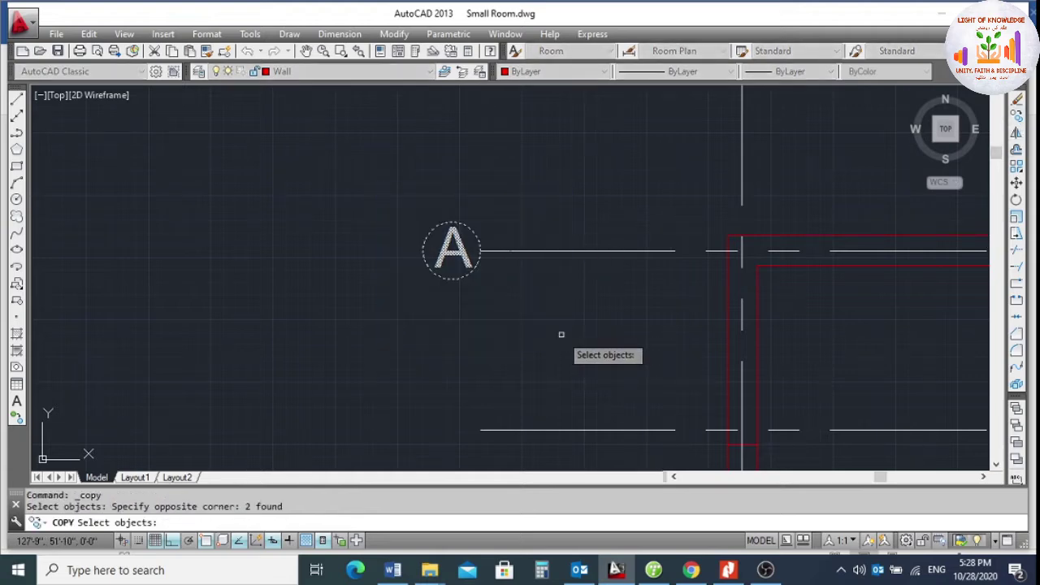
key(Return)
click(481, 245)
scroll(488, 236, down, 2)
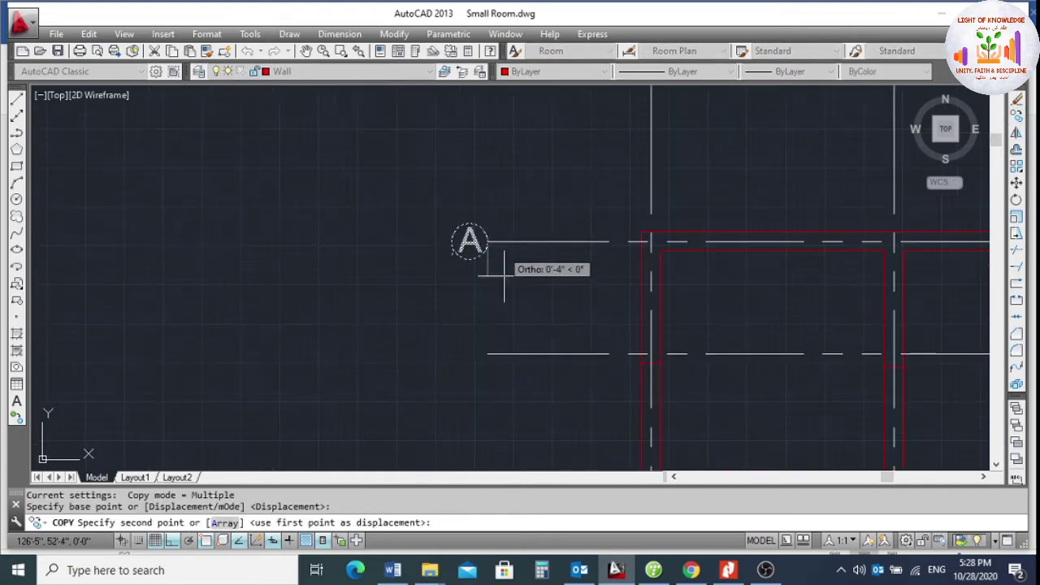
click(487, 353)
scroll(487, 352, down, 3)
scroll(480, 414, up, 4)
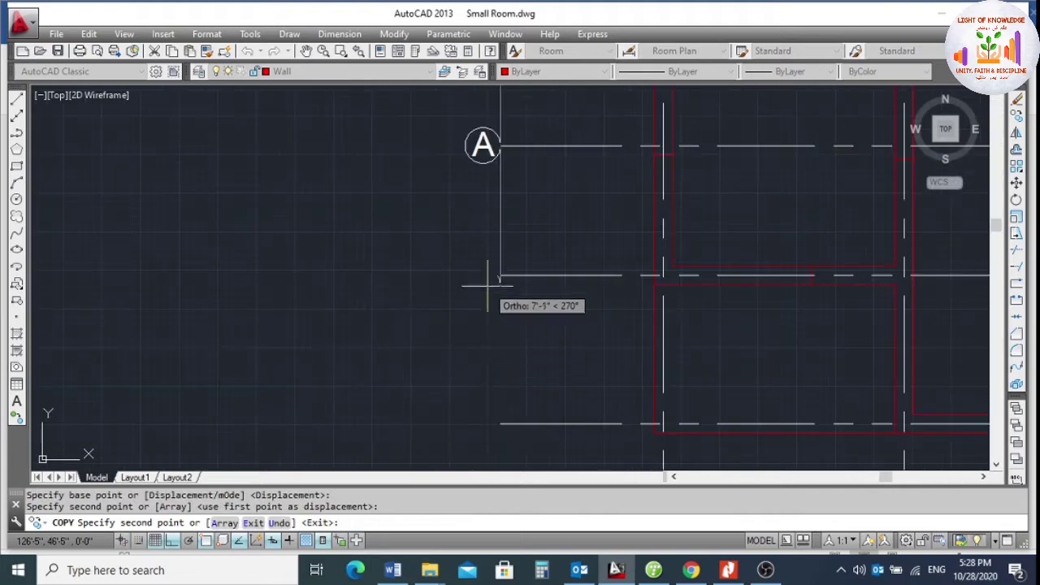
scroll(497, 275, down, 2)
click(497, 251)
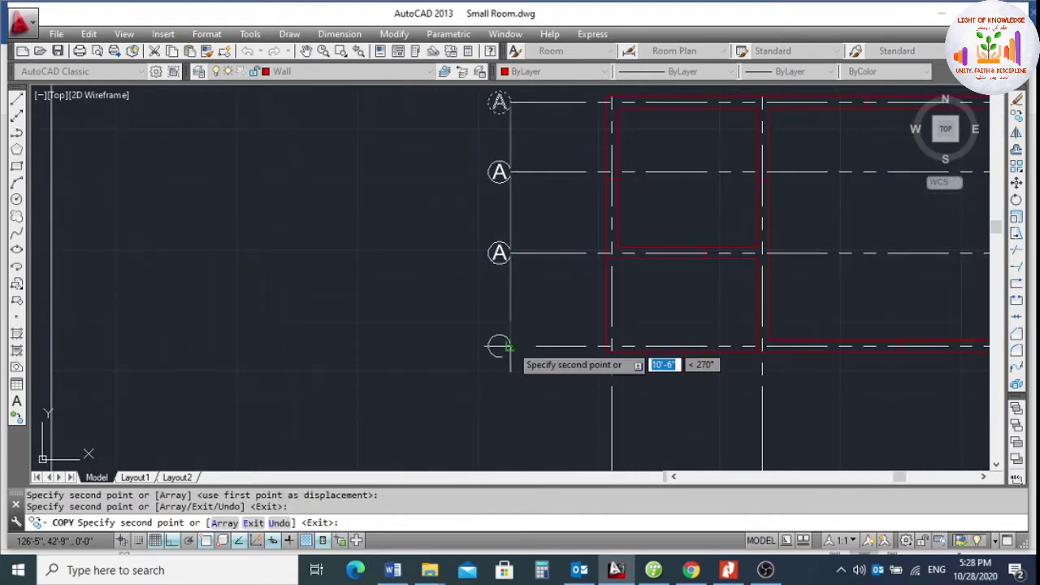
scroll(499, 348, down, 3)
key(Escape)
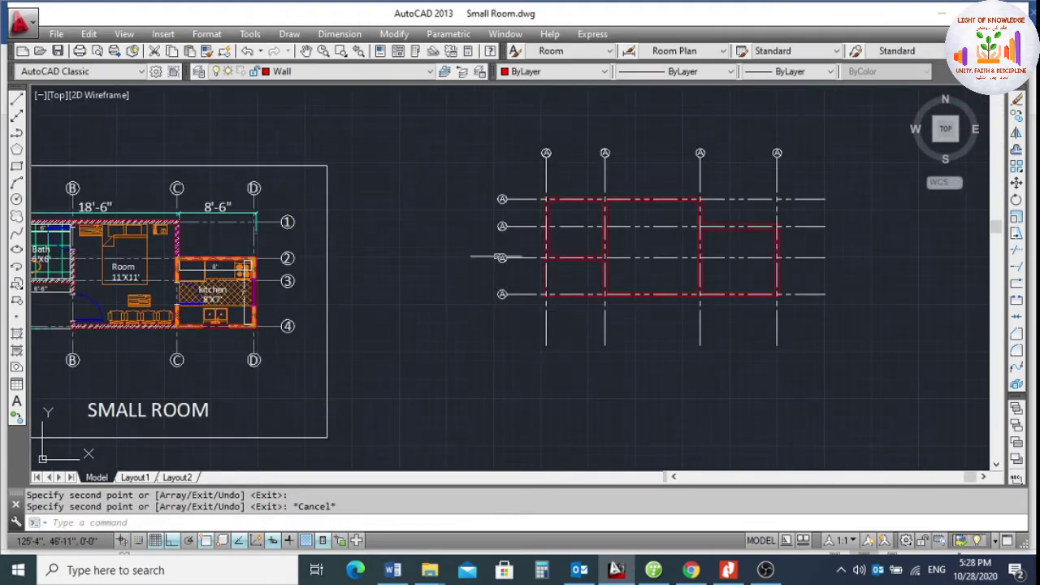
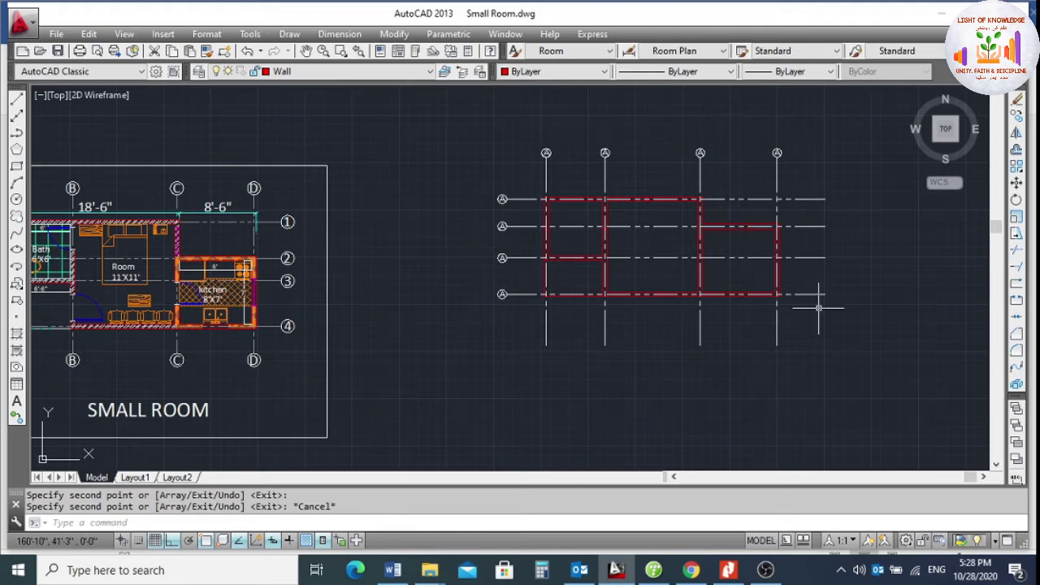
Center-justify the letter in the top-left grid bubble's text.
scroll(605, 262, up, 2)
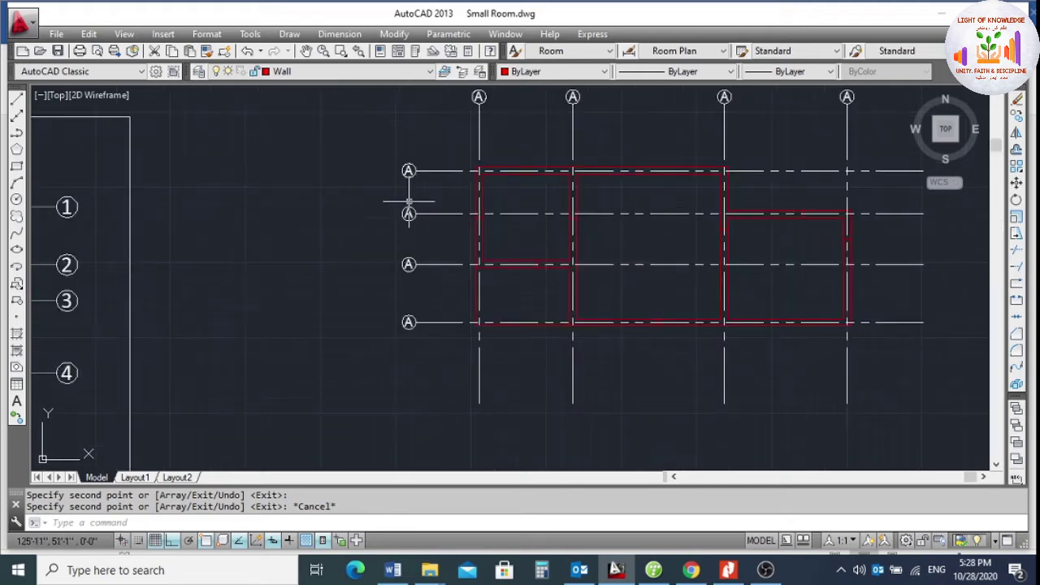
scroll(413, 190, up, 4)
click(398, 152)
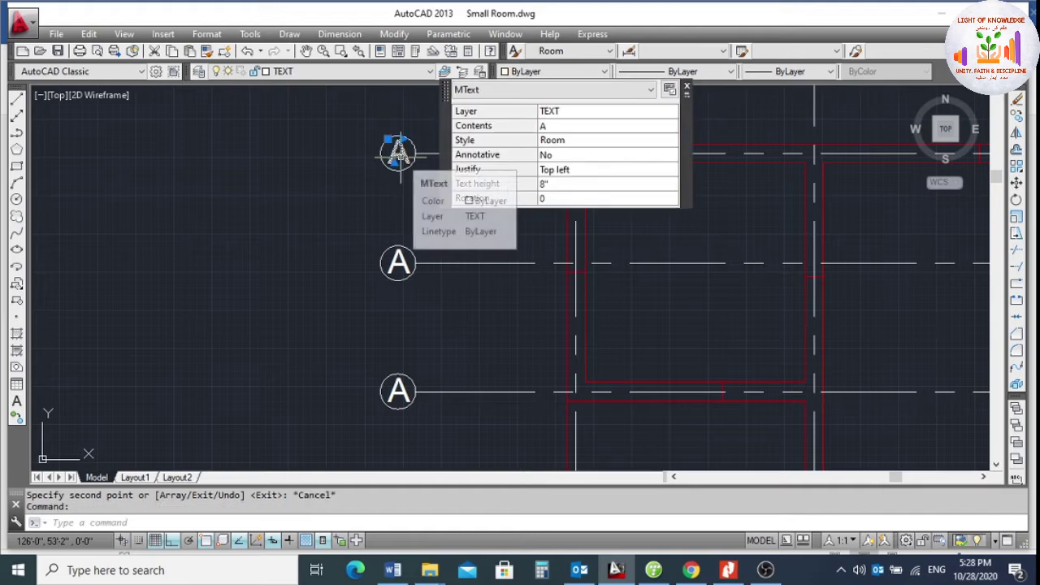
double_click(398, 153)
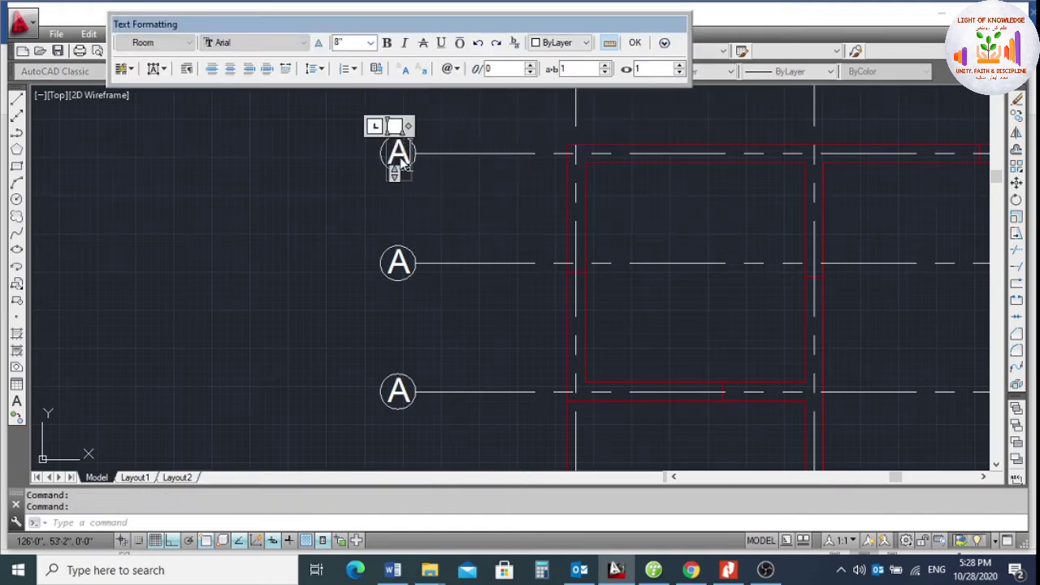
click(229, 70)
click(305, 213)
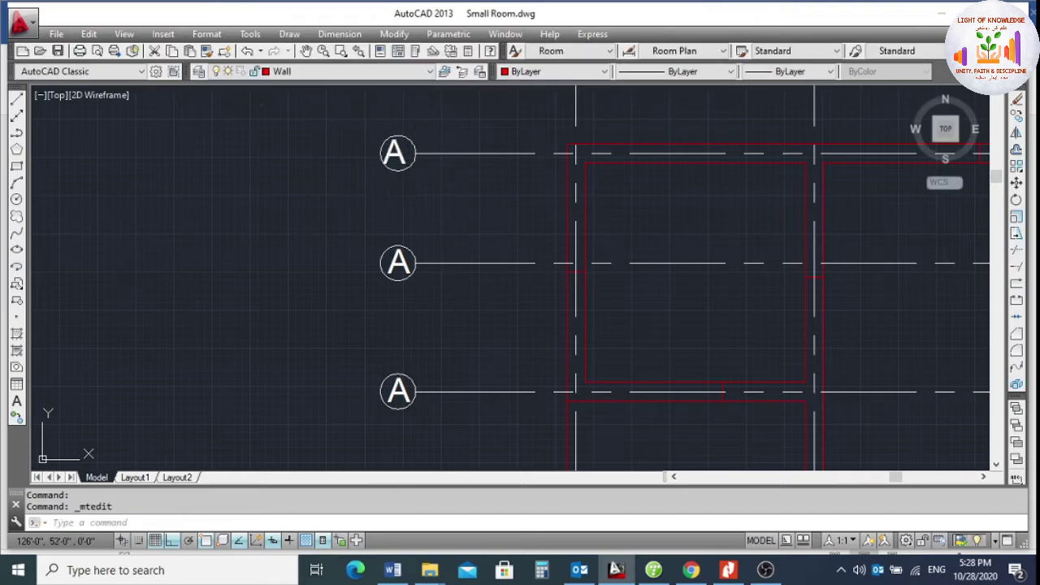
Erase the other grid bubbles along the top with a window selection.
scroll(396, 154, up, 2)
scroll(372, 186, down, 5)
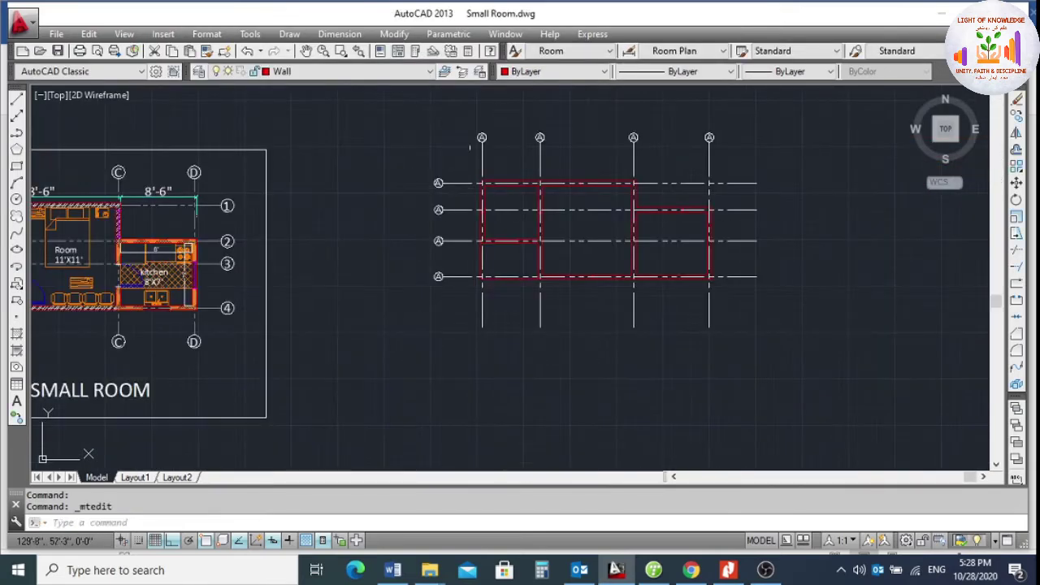
click(432, 104)
click(749, 175)
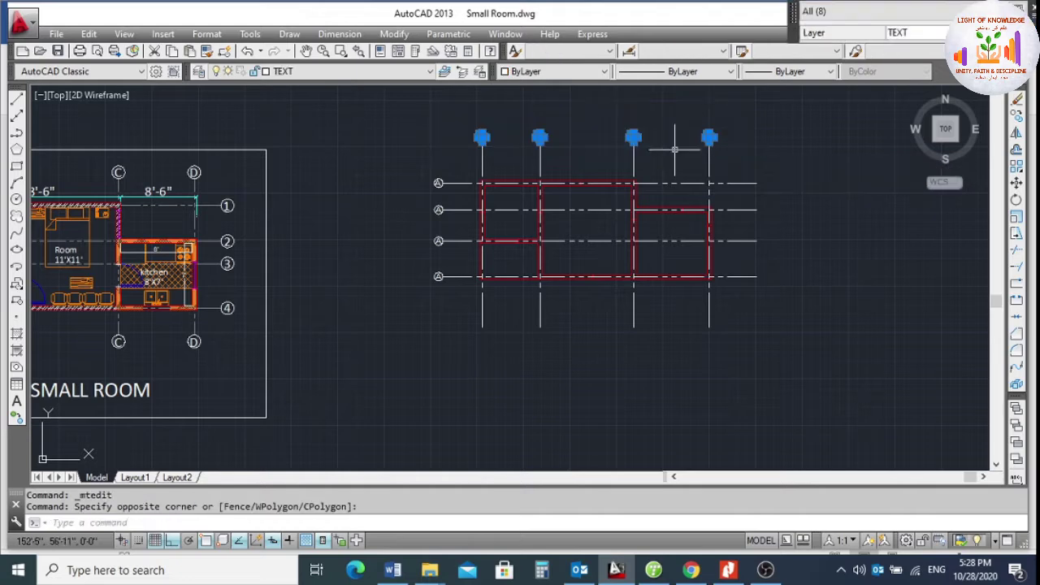
text(E)
key(Return)
Erase the three lower grid bubbles on the left side.
scroll(428, 200, up, 4)
scroll(448, 175, up, 2)
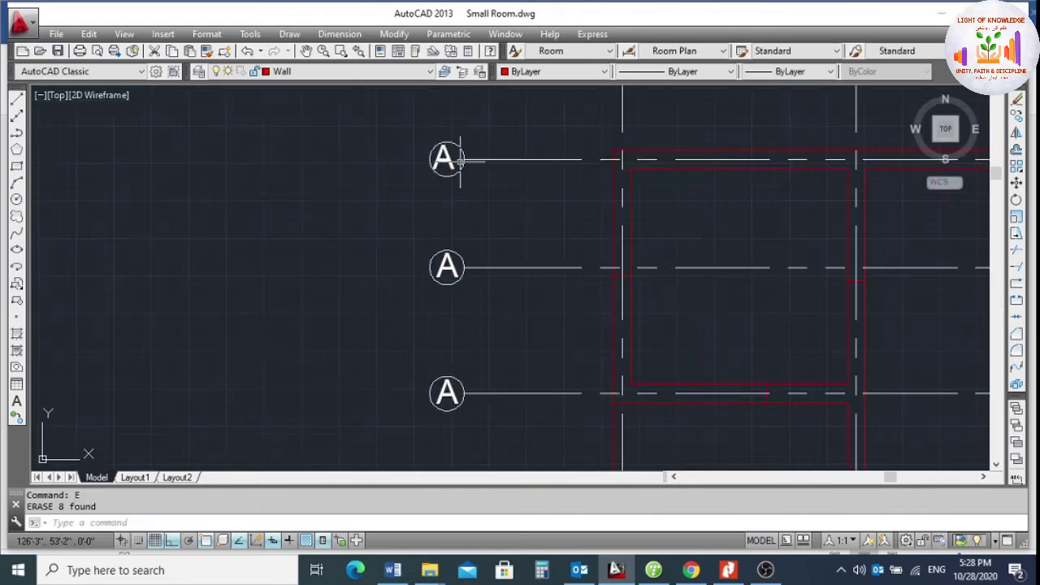
scroll(453, 160, up, 2)
click(436, 158)
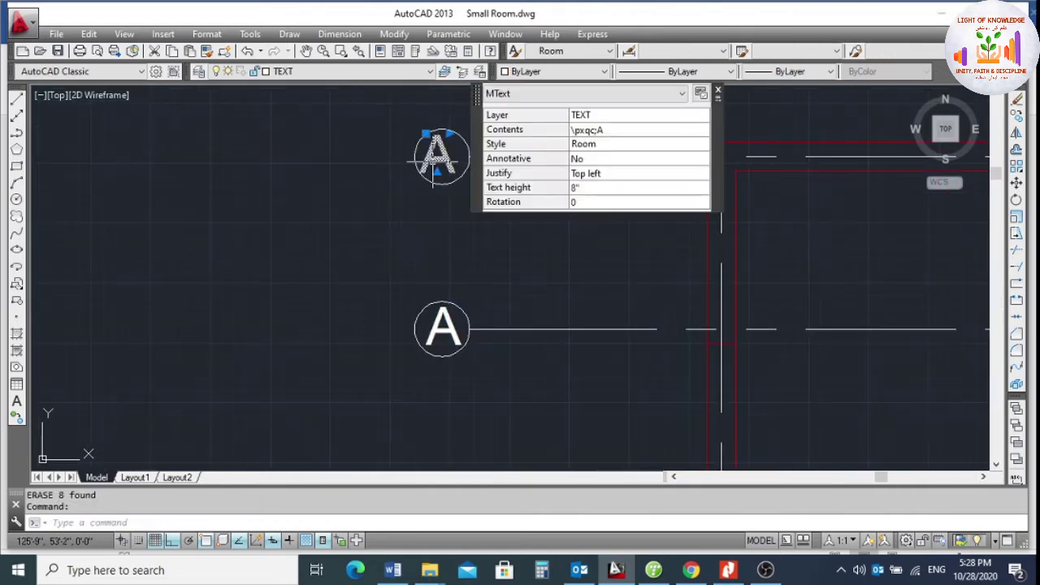
key(Escape)
scroll(460, 158, down, 3)
click(401, 218)
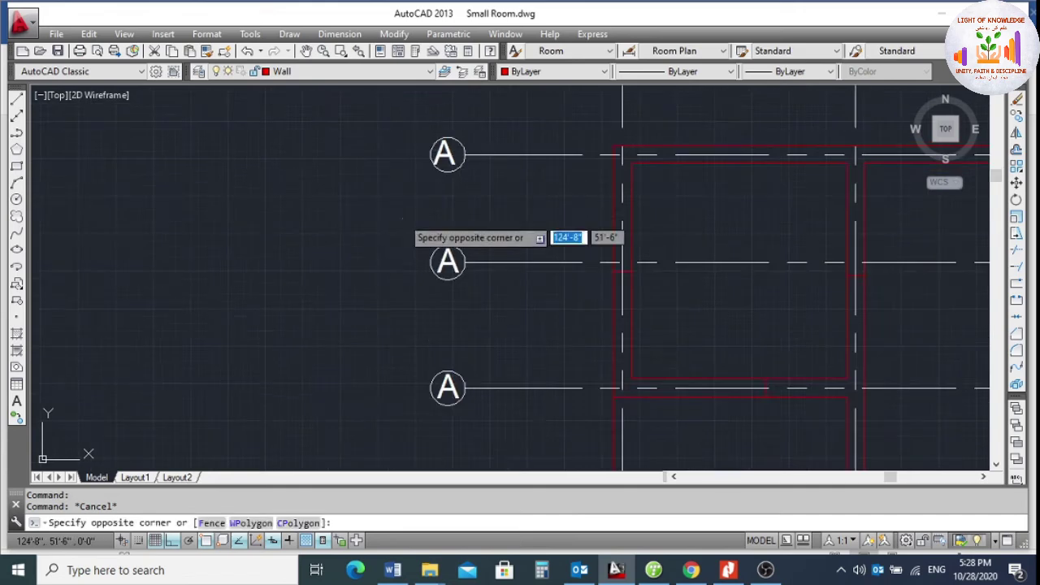
scroll(403, 221, down, 3)
click(476, 367)
text(e)
key(Return)
scroll(412, 206, up, 5)
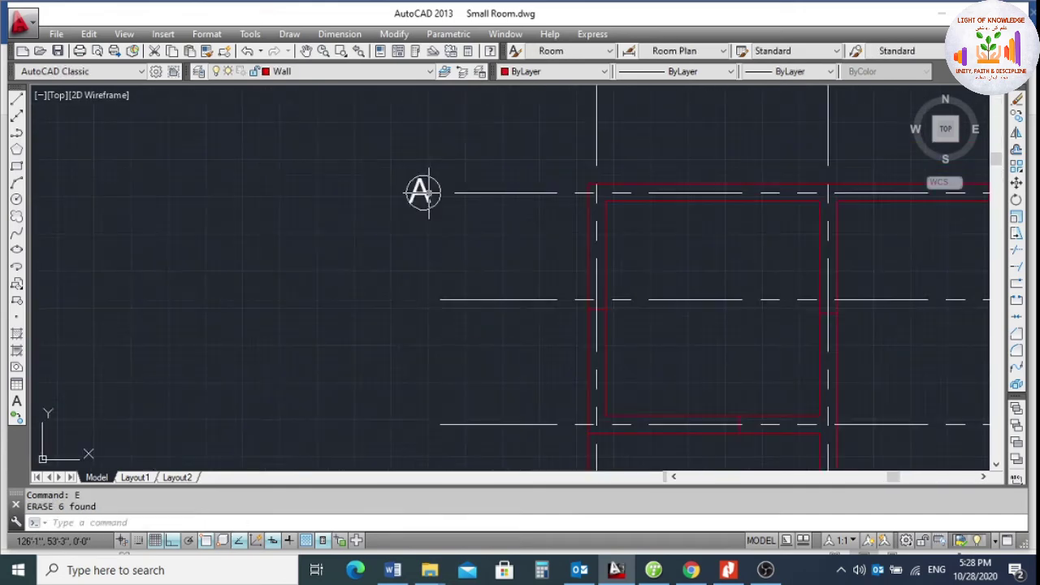
Move the letter A to the centre of its bubble.
text(m)
key(Return)
click(378, 156)
click(439, 224)
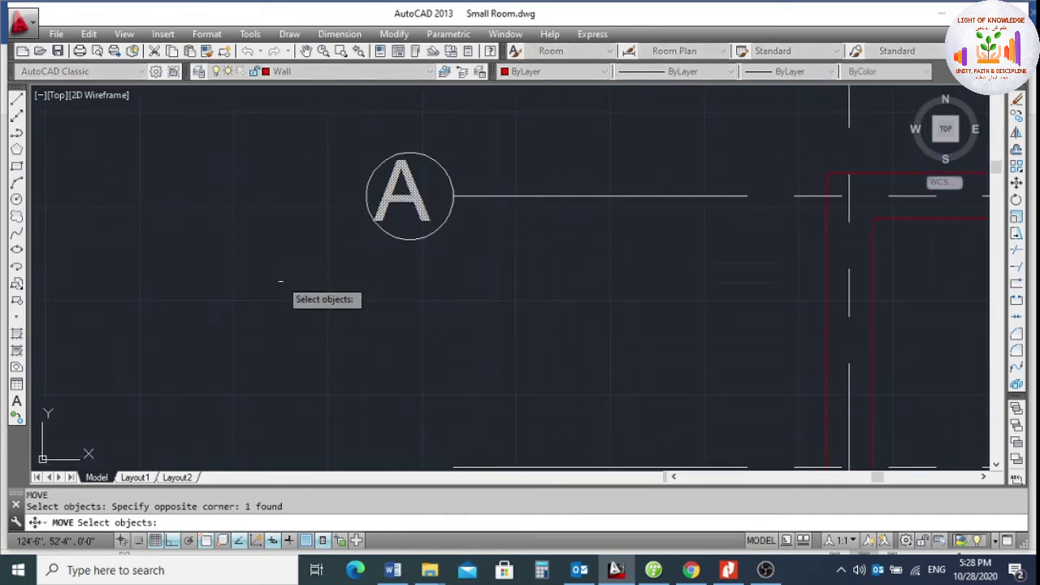
key(Return)
click(264, 289)
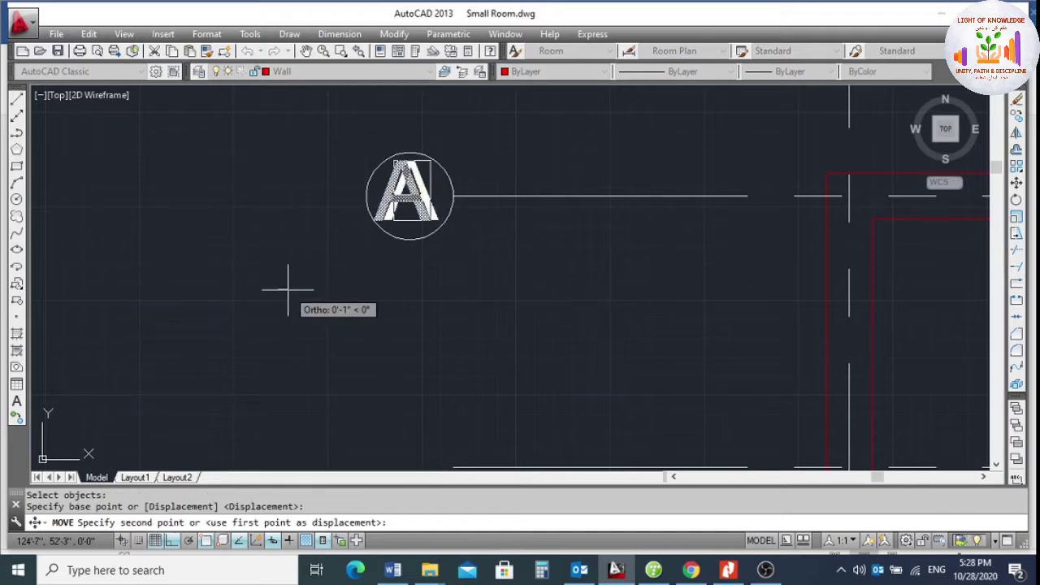
click(287, 289)
scroll(478, 176, down, 3)
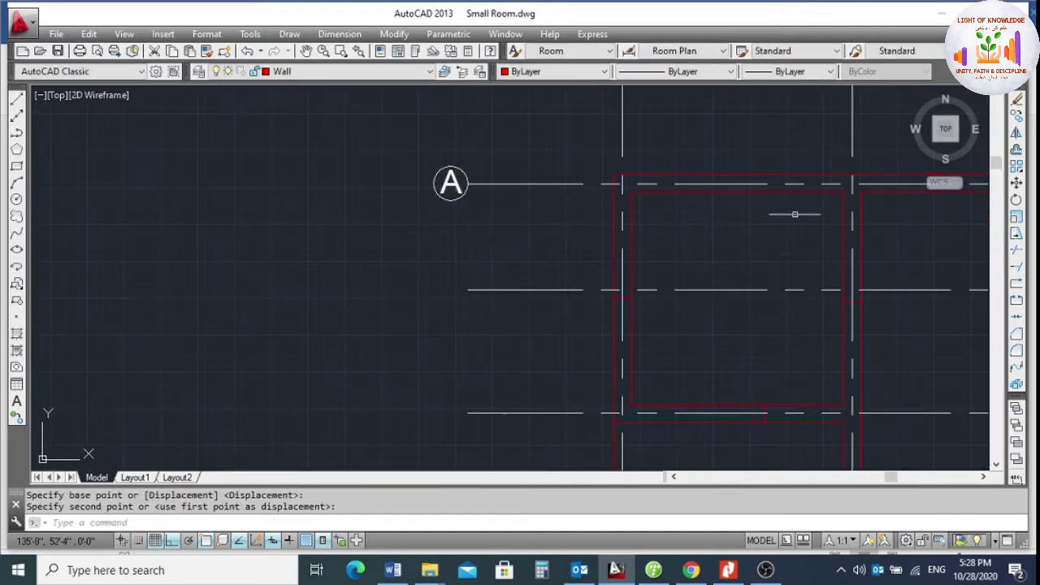
Copy bubble A to the ends of the second, third and bottom horizontal gridlines.
click(1016, 115)
click(399, 144)
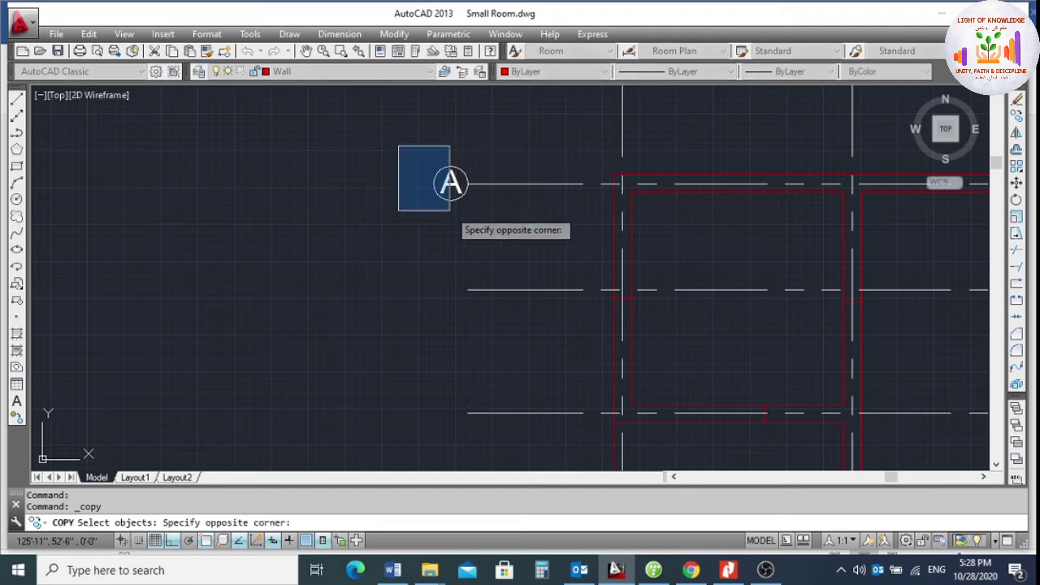
click(455, 208)
key(Return)
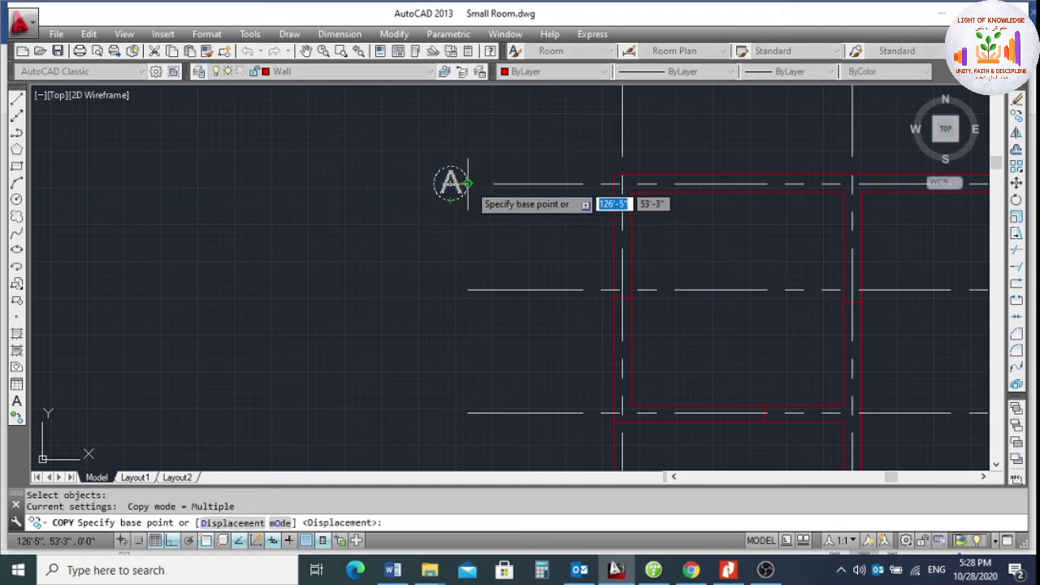
click(466, 185)
scroll(471, 176, down, 2)
click(469, 248)
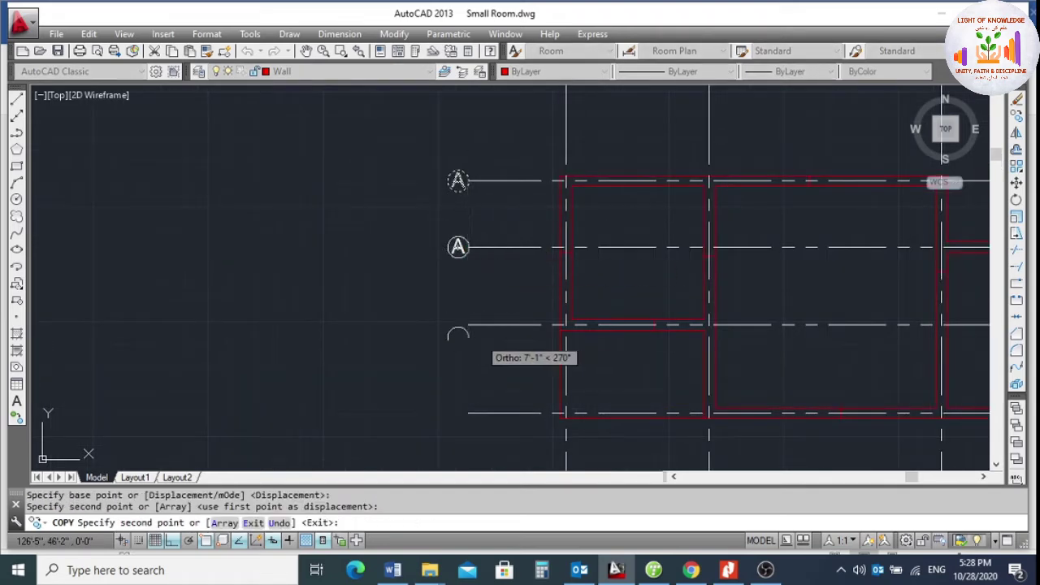
click(470, 325)
click(469, 413)
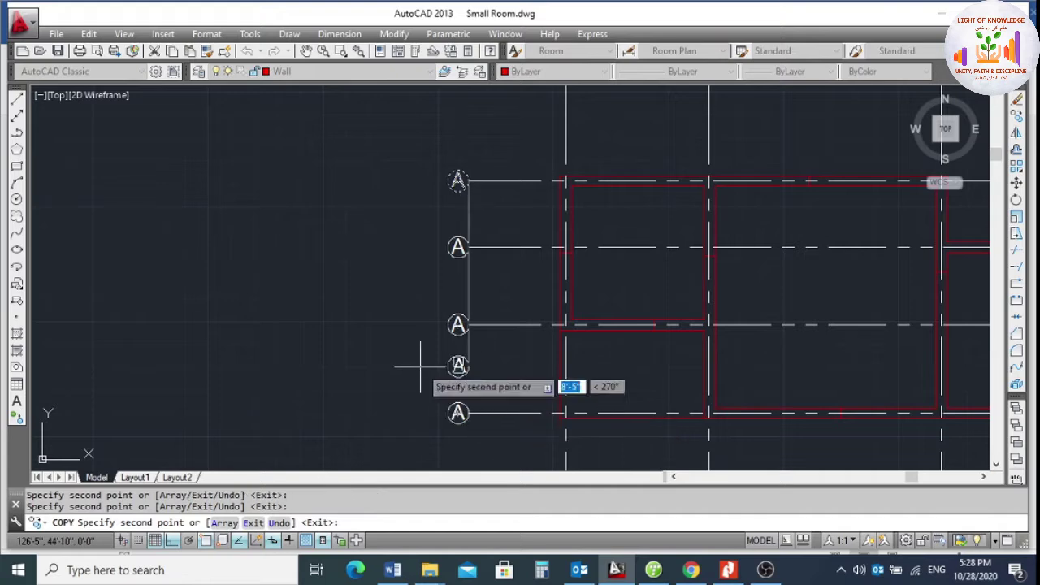
key(Return)
key(Return)
Copy the bubble above each of the four vertical gridlines.
click(431, 142)
click(459, 183)
key(Return)
scroll(455, 195, up, 2)
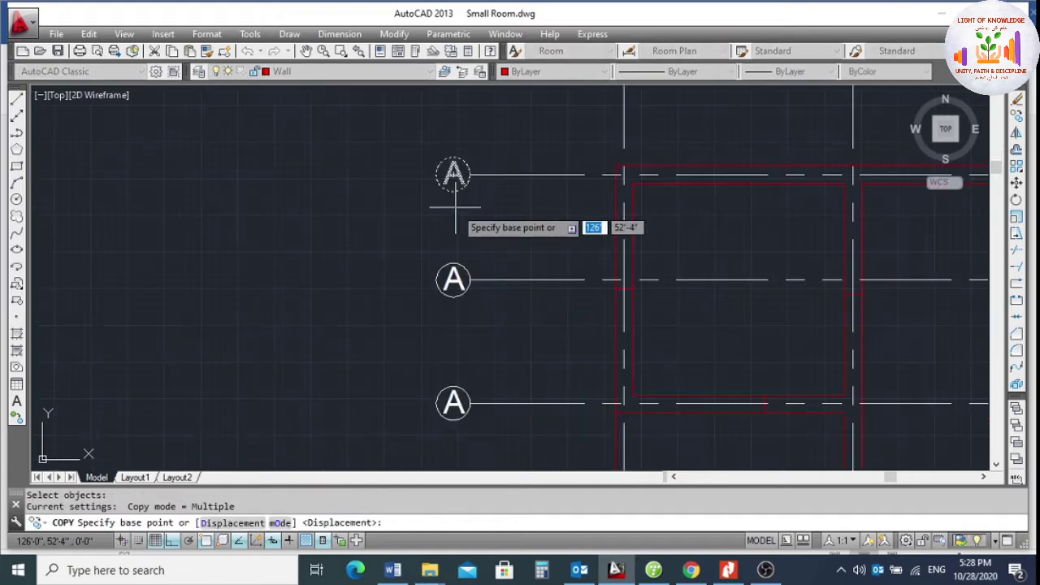
click(412, 192)
scroll(411, 220, down, 3)
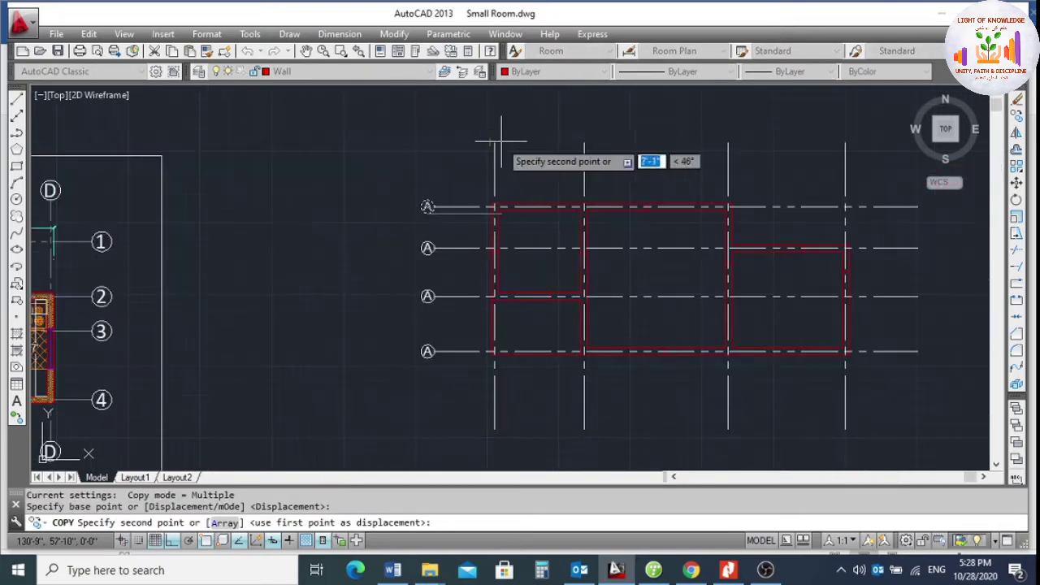
click(493, 139)
click(585, 136)
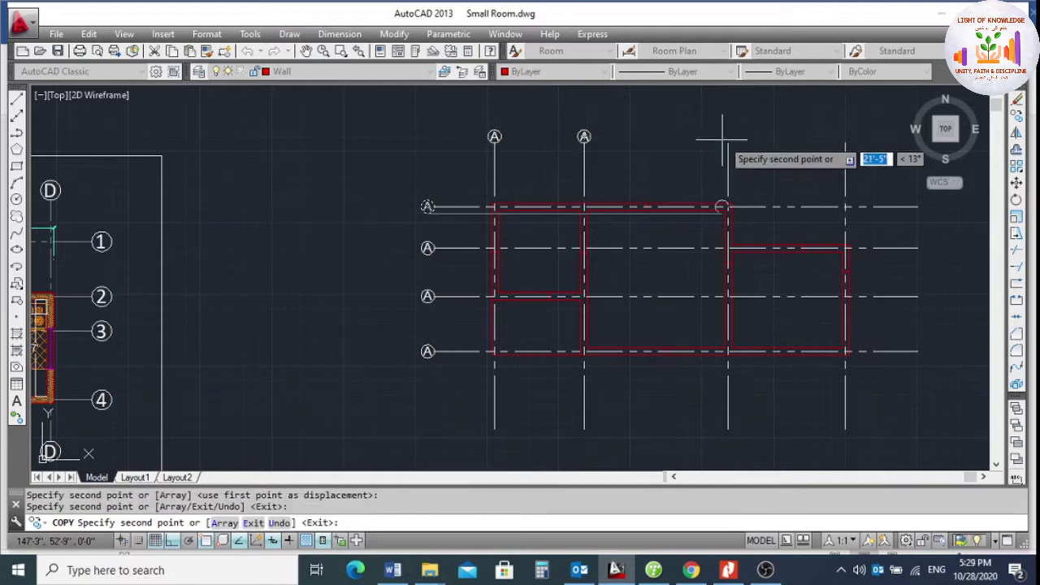
click(727, 136)
scroll(560, 158, down, 2)
scroll(764, 151, up, 3)
click(695, 144)
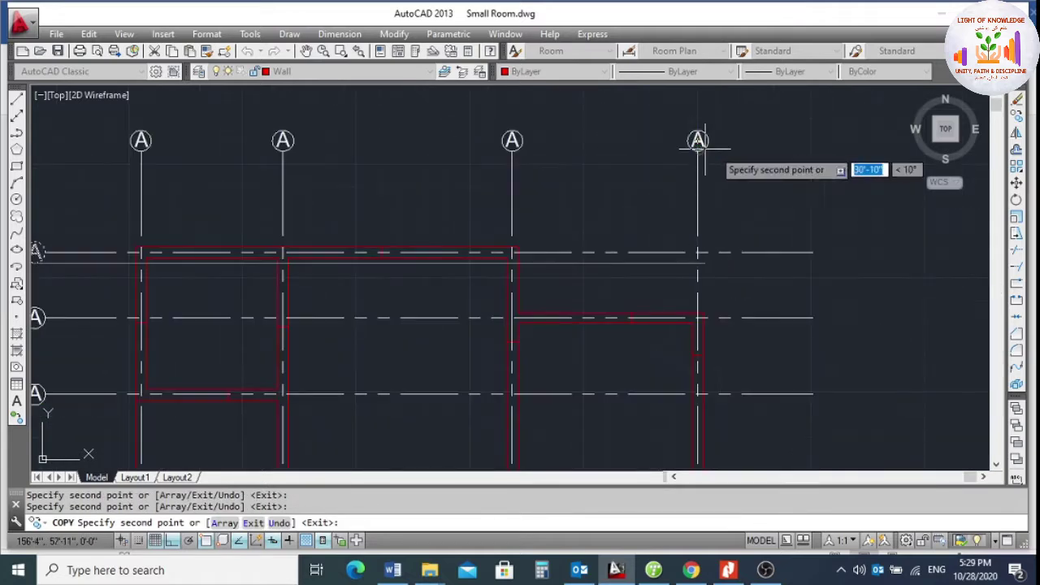
key(Return)
scroll(771, 151, down, 3)
Relabel the second top grid bubble from A to B.
key(Return)
double_click(533, 160)
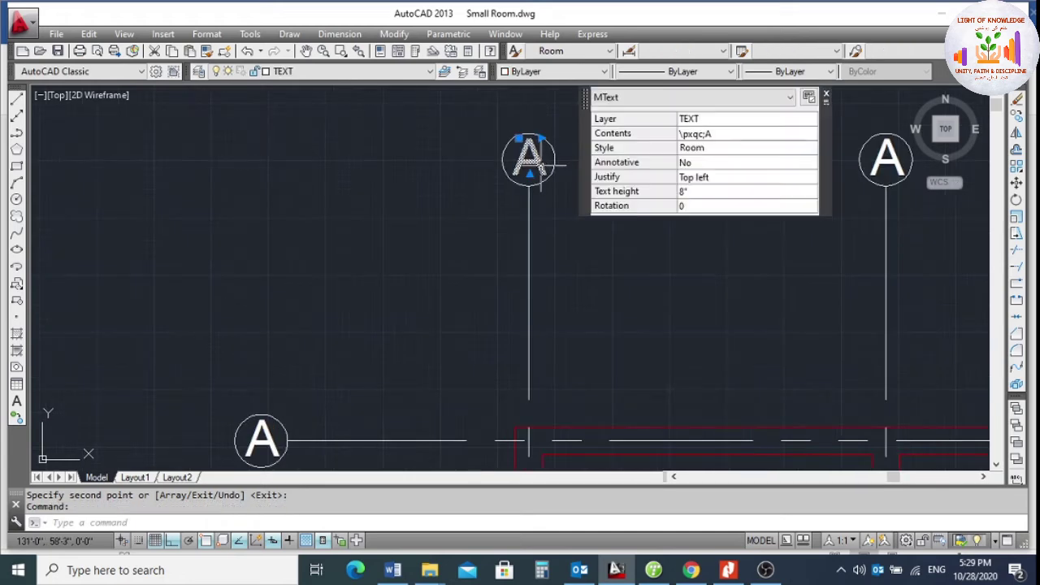
click(436, 189)
scroll(436, 189, down, 2)
scroll(620, 182, up, 4)
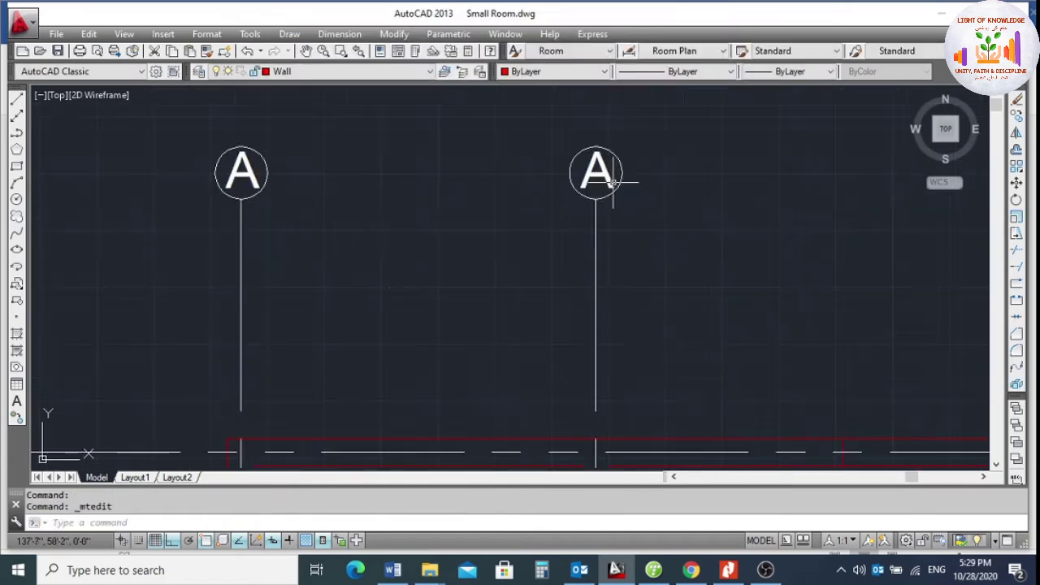
double_click(599, 172)
double_click(601, 174)
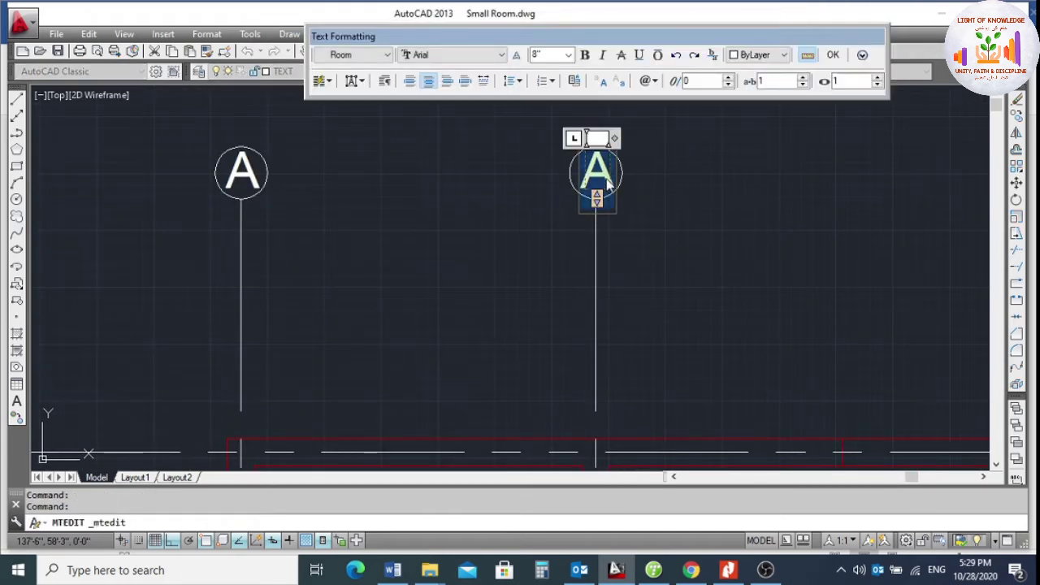
text(B)
click(636, 209)
scroll(636, 209, down, 3)
scroll(688, 217, up, 3)
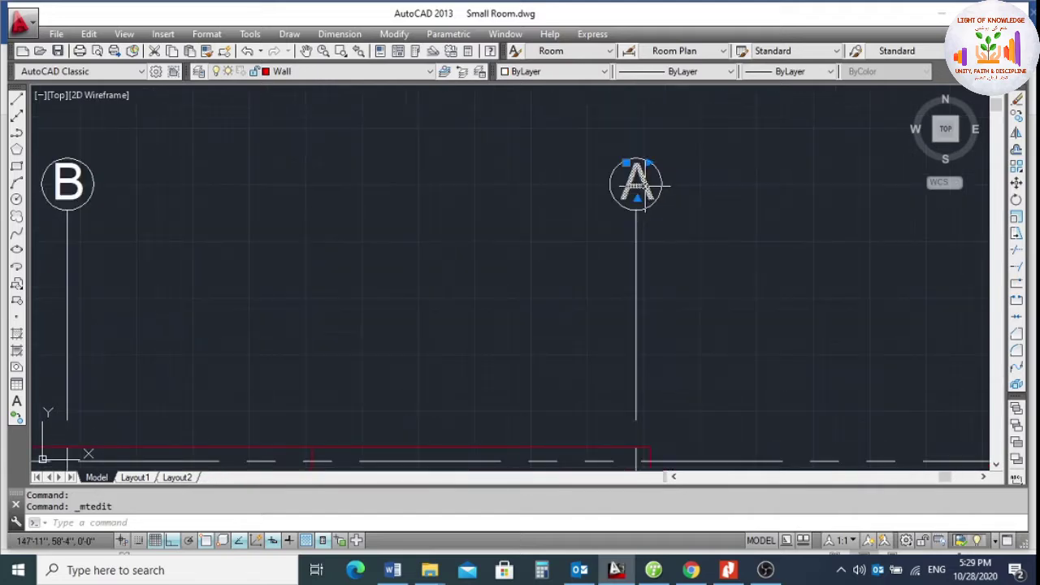
Relabel the next two top grid bubbles as C and D.
double_click(642, 185)
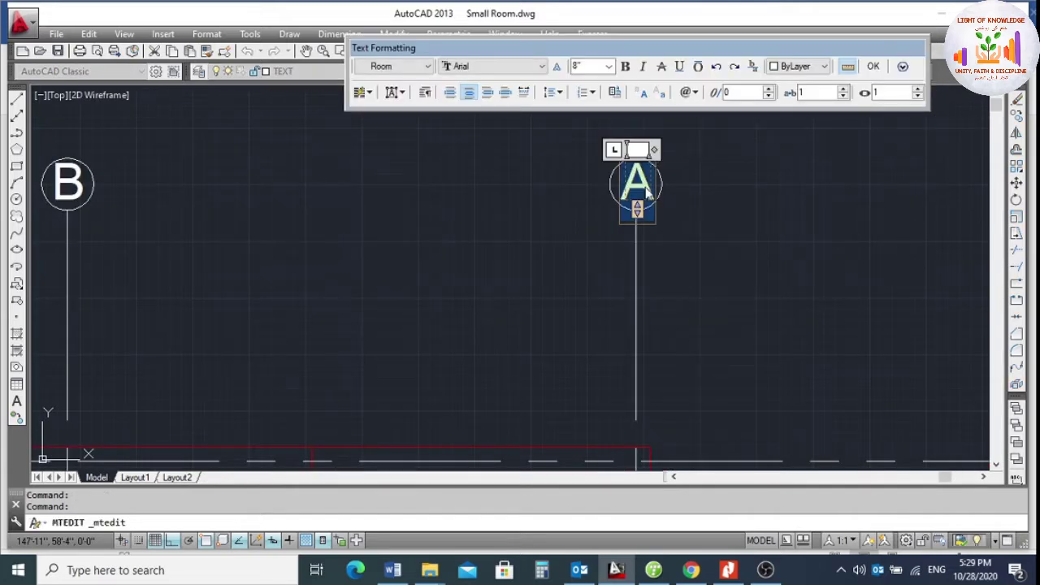
text(V)
key(BackSpace)
text(C)
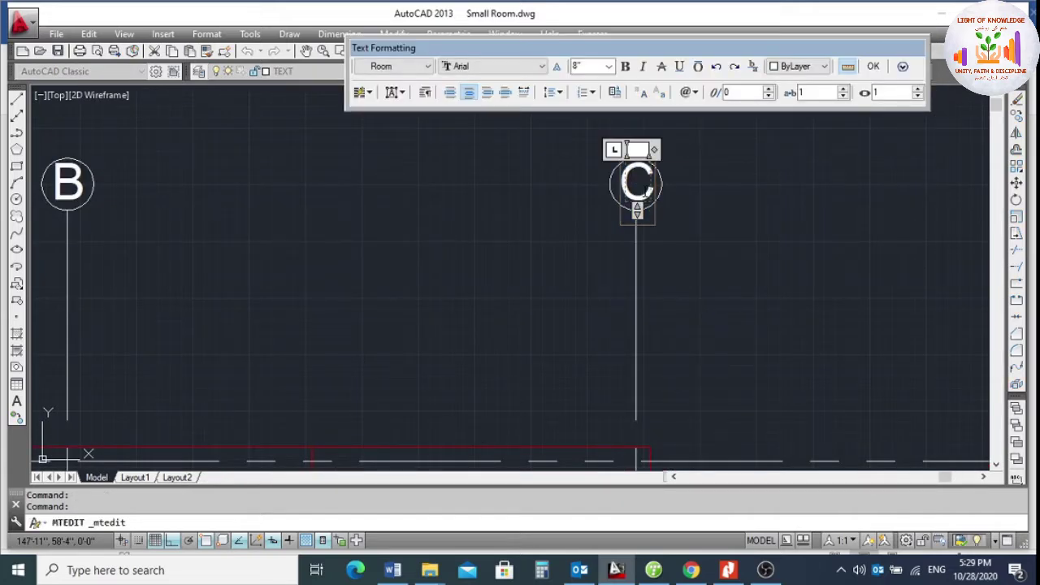
click(262, 216)
scroll(263, 216, down, 4)
scroll(560, 216, up, 4)
click(619, 209)
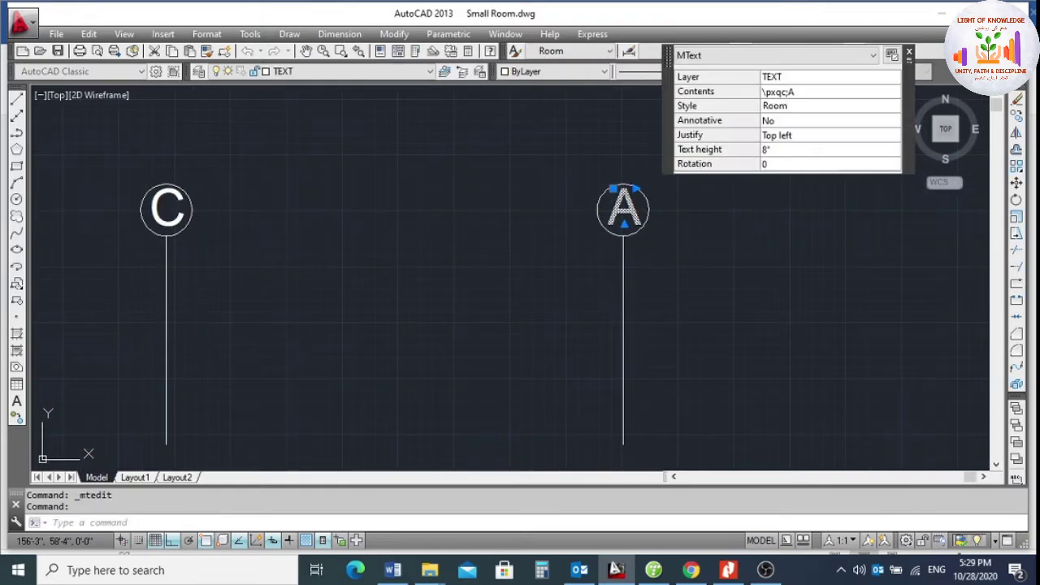
double_click(623, 210)
text(D)
key(ctrl+Return)
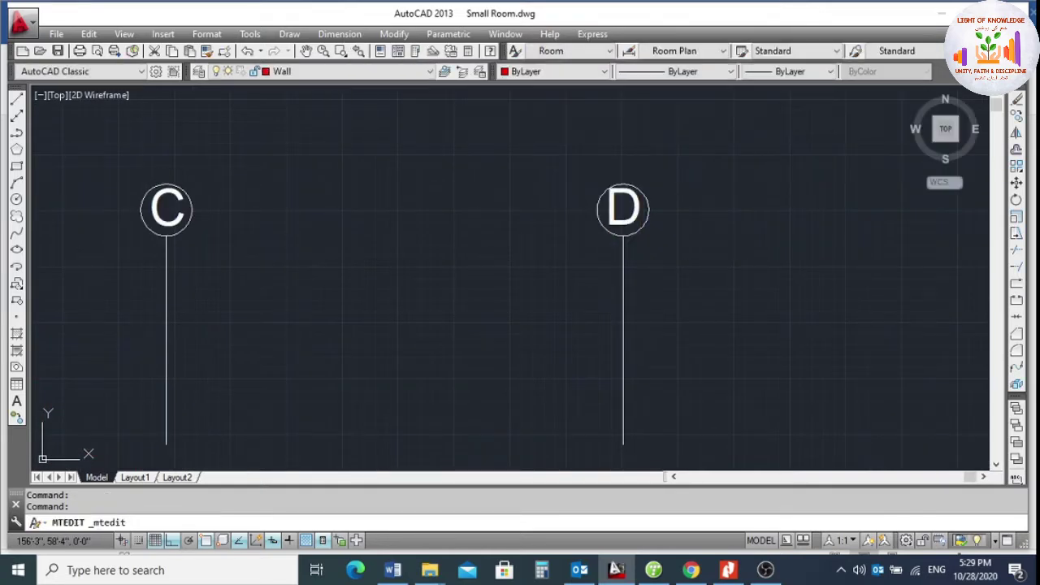
scroll(657, 220, down, 3)
scroll(390, 243, up, 4)
Renumber the top two left-side bubbles from A to 1 and 2.
click(385, 185)
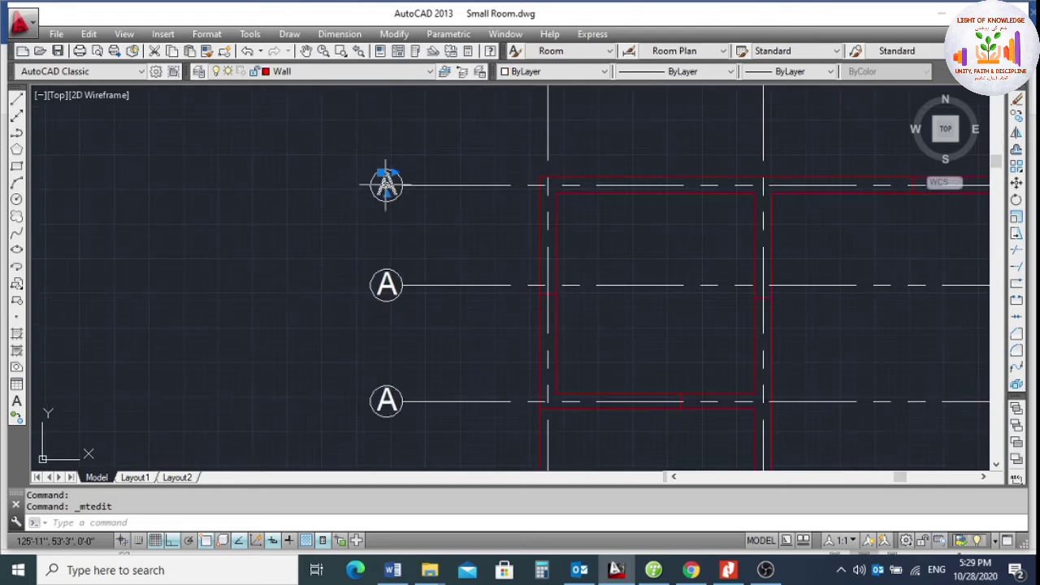
double_click(385, 185)
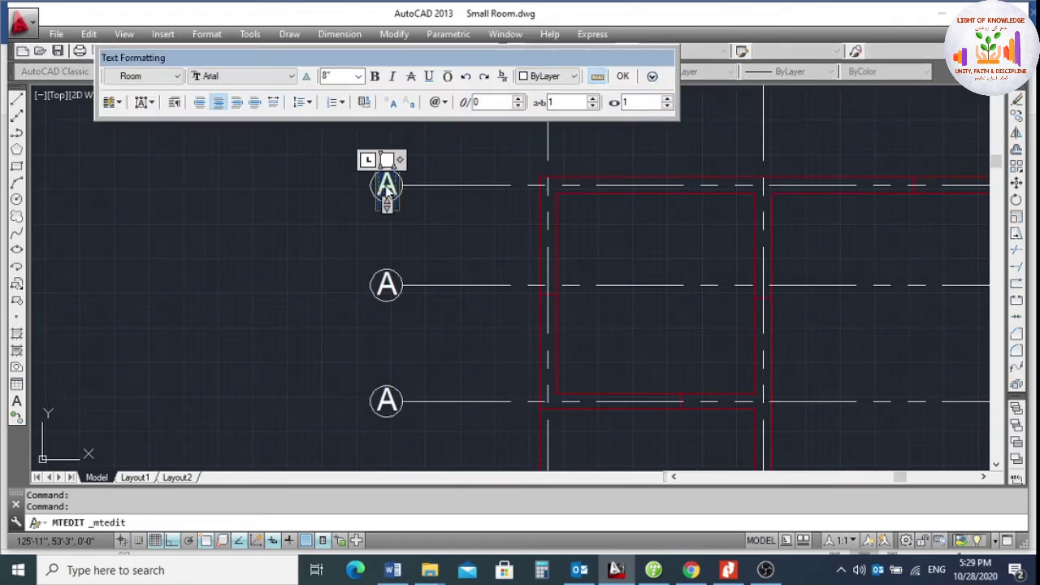
text(1)
click(464, 227)
click(386, 284)
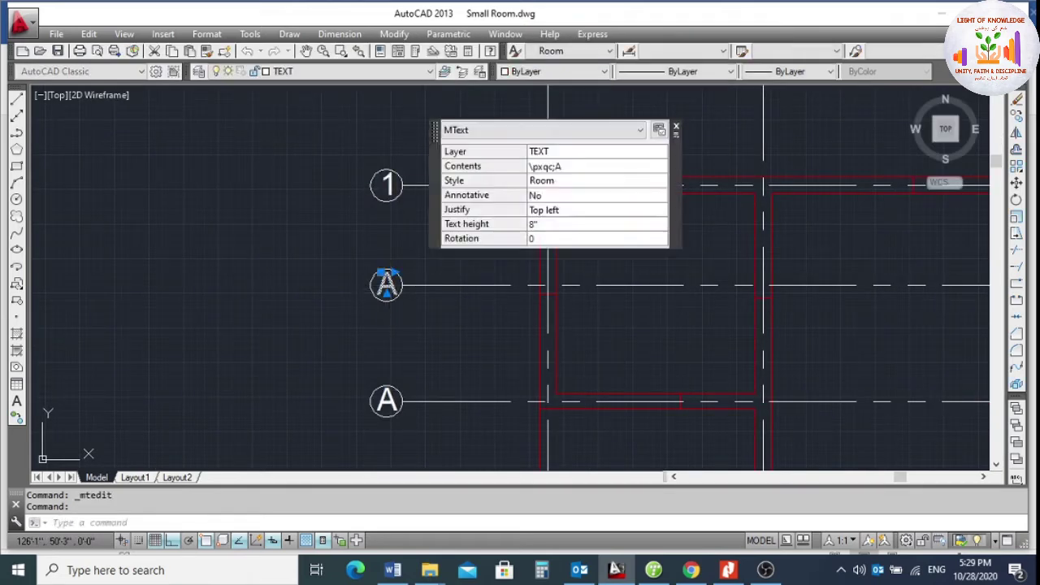
double_click(386, 285)
text(2)
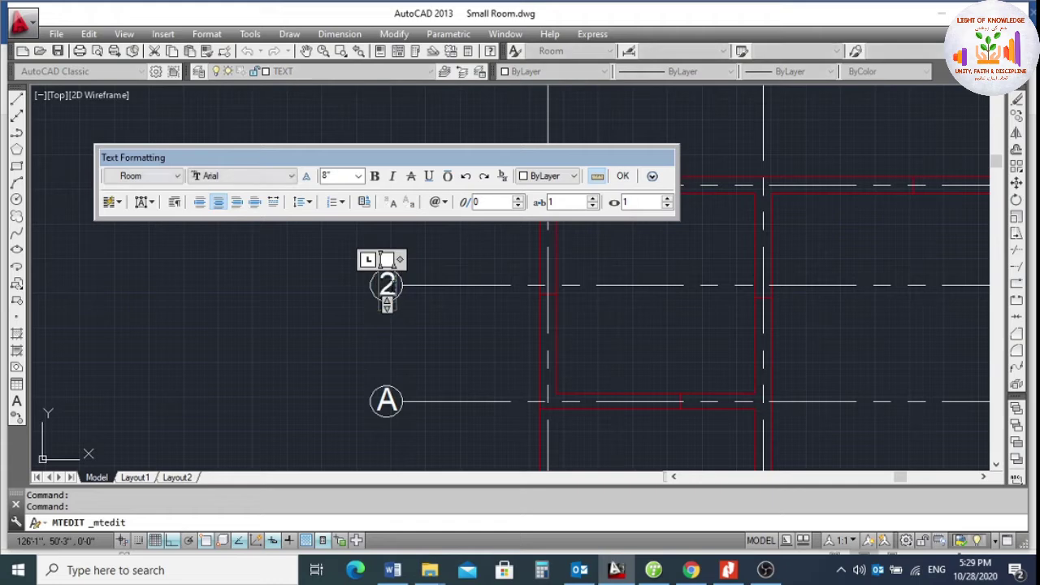
click(441, 325)
scroll(441, 292, down, 2)
scroll(406, 325, up, 4)
Renumber the lower two left-side bubbles as 3 and 4.
click(424, 333)
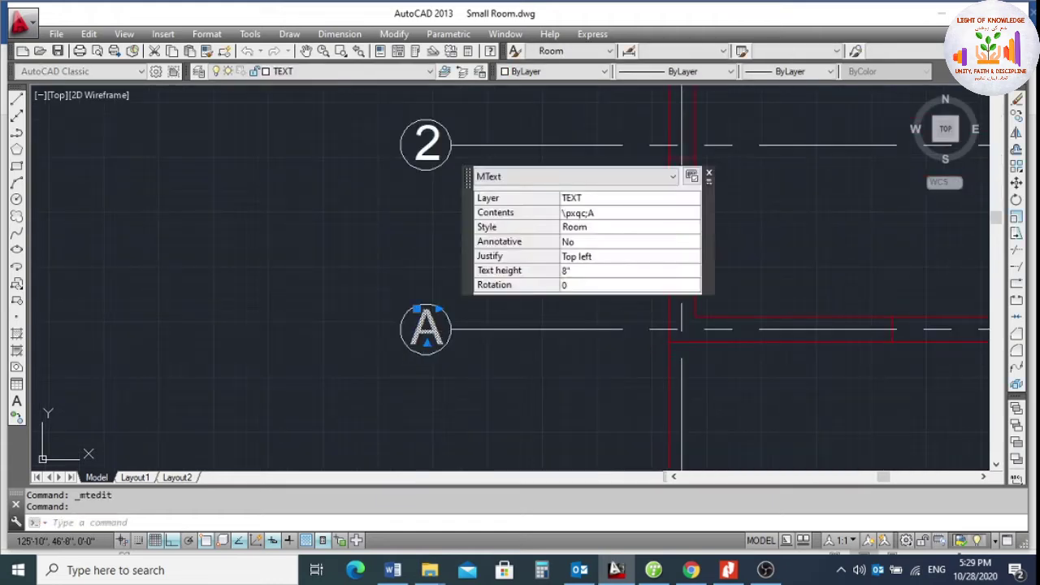
double_click(424, 333)
text(3)
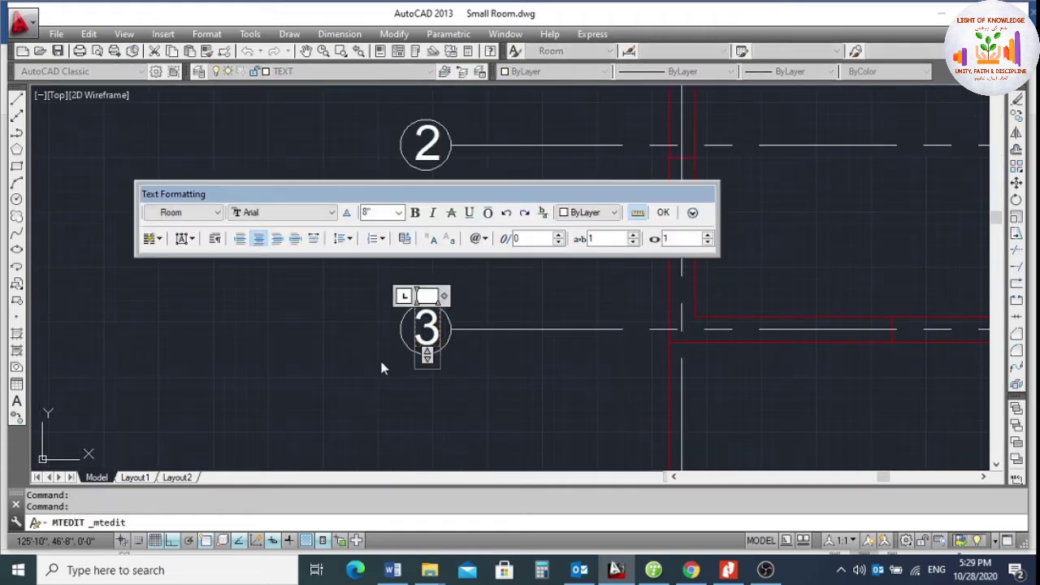
click(382, 365)
scroll(483, 225, down, 2)
scroll(463, 342, up, 3)
click(470, 351)
click(464, 344)
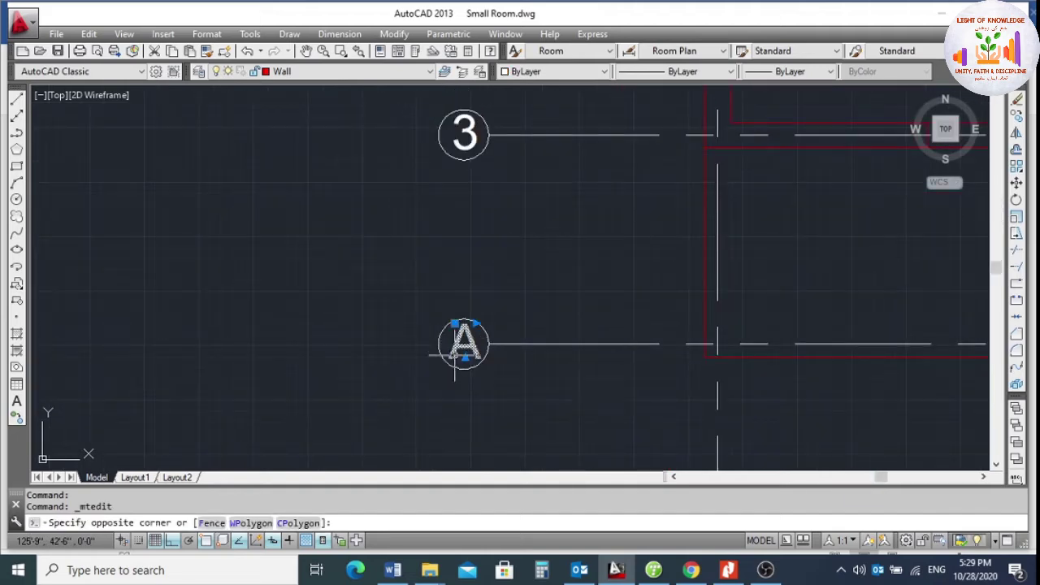
double_click(464, 341)
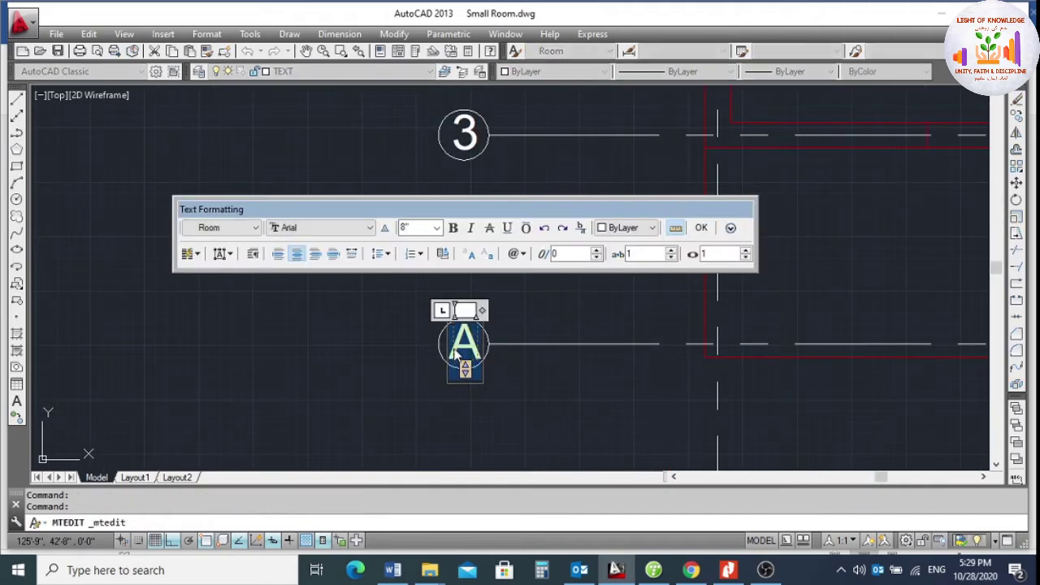
text(4)
click(366, 378)
scroll(365, 379, down, 3)
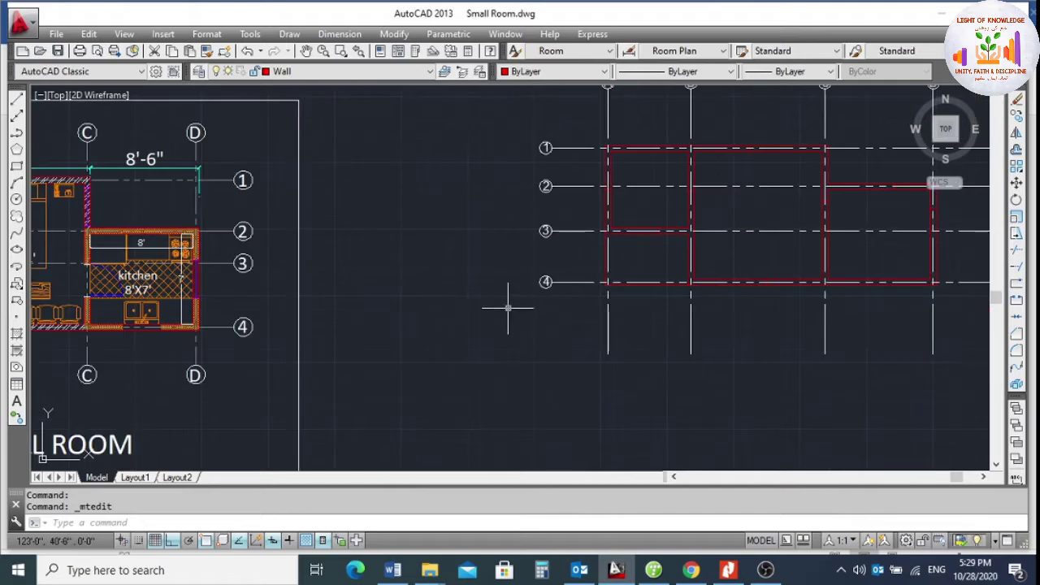
Save Small Room.dwg and zoom around to review the A–D and 1–4 grid bubbles.
key(ctrl+s)
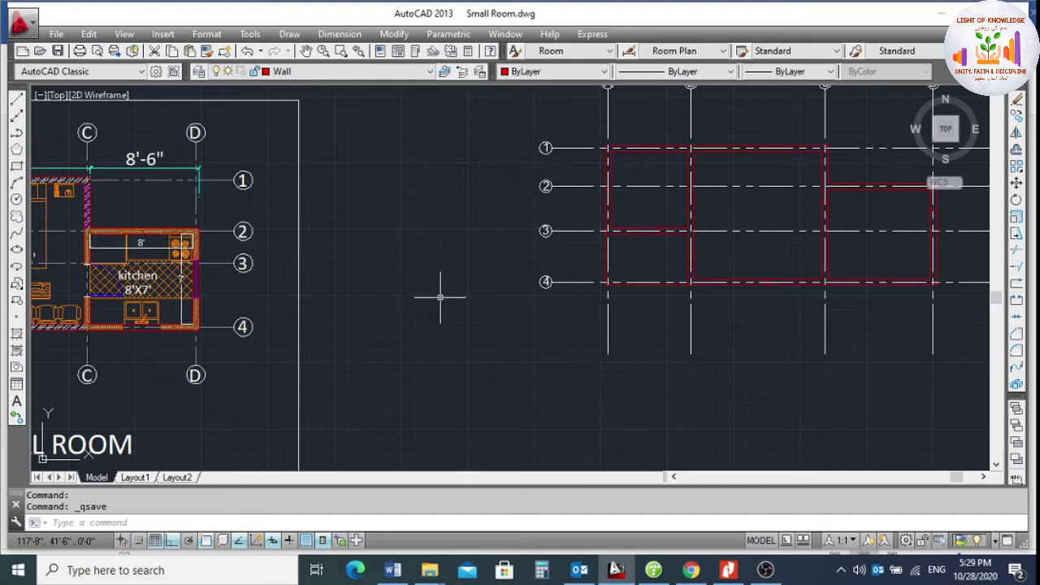
scroll(430, 299, down, 3)
scroll(597, 260, up, 4)
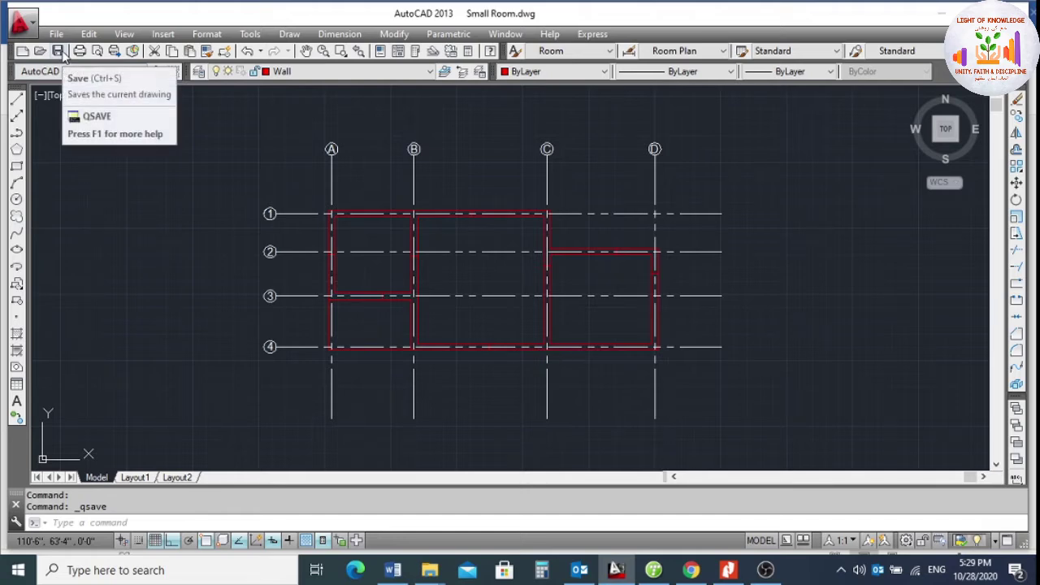
scroll(555, 226, down, 2)
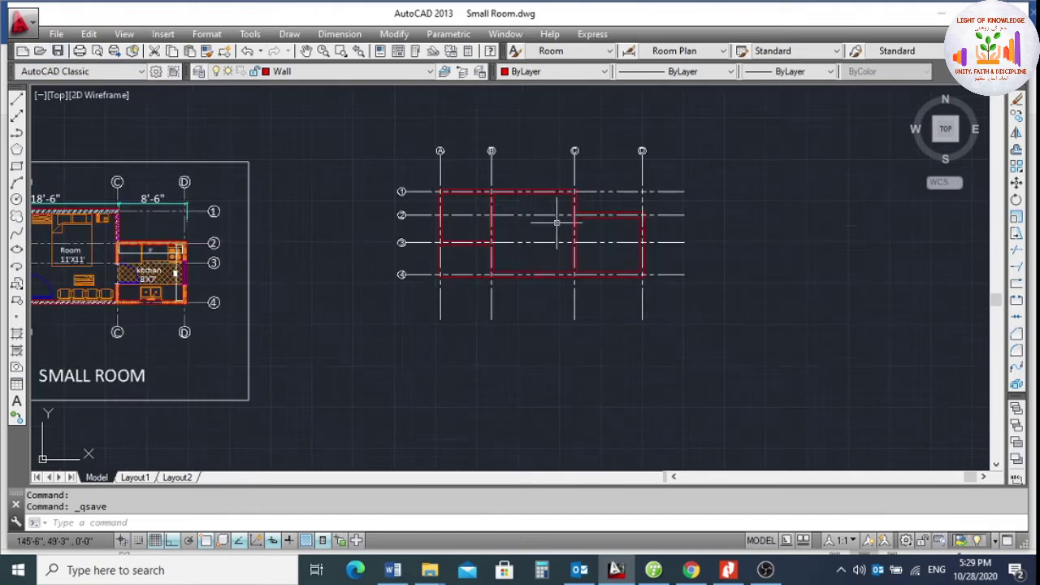
scroll(555, 226, up, 2)
scroll(471, 203, up, 2)
scroll(539, 216, down, 2)
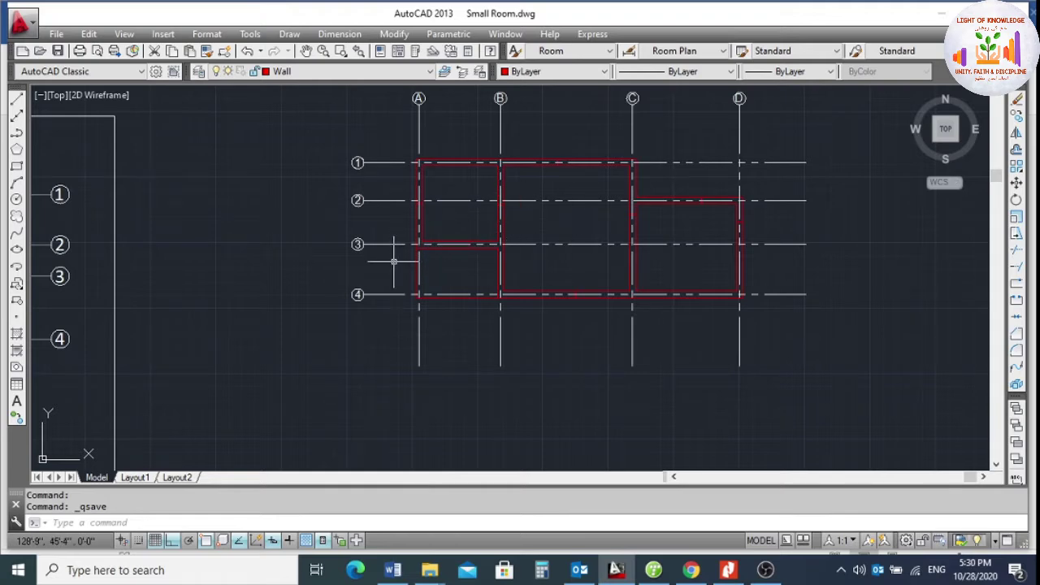
scroll(658, 284, down, 2)
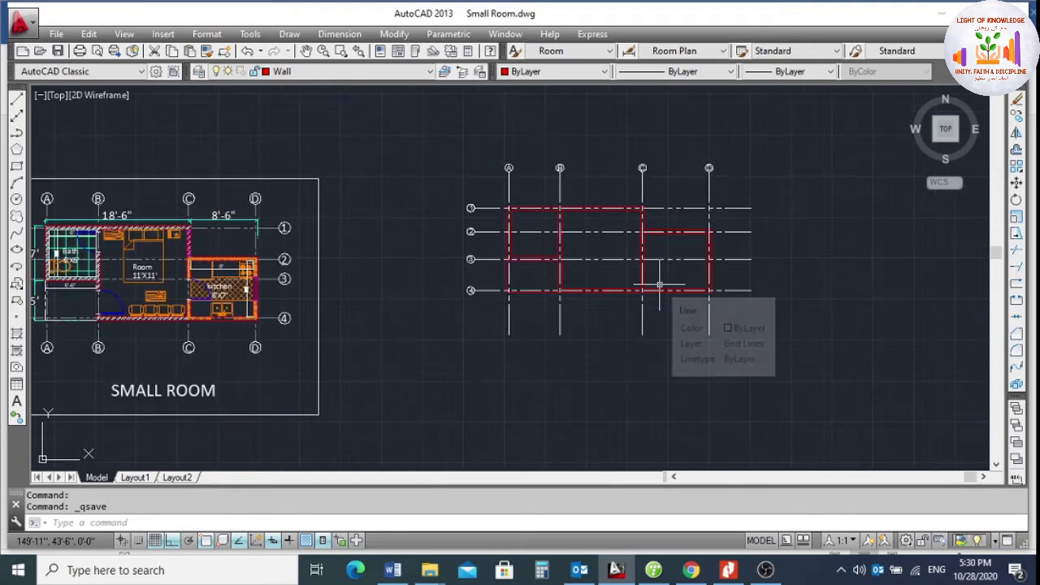
scroll(469, 234, up, 4)
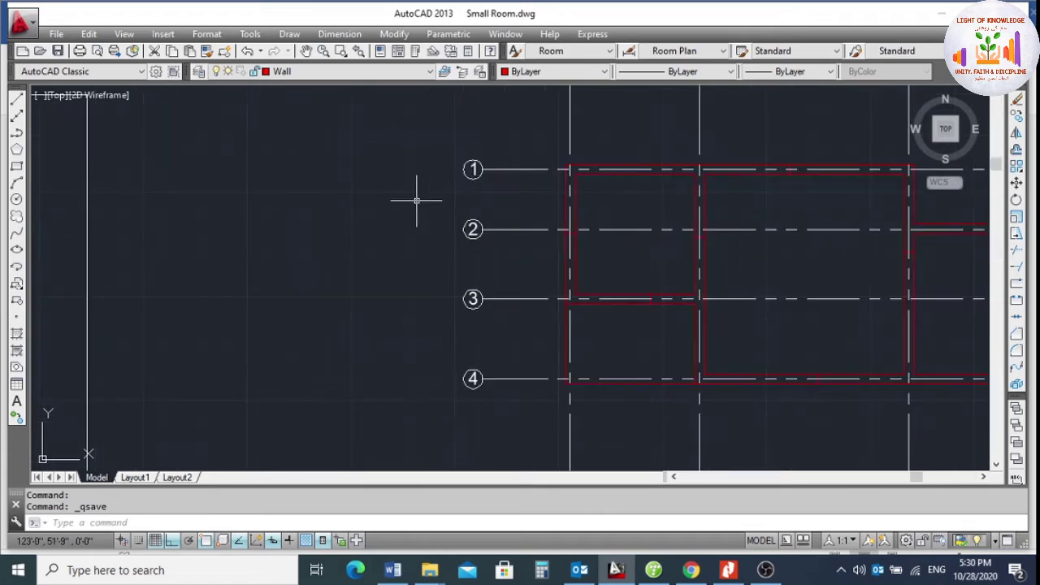
scroll(462, 218, down, 2)
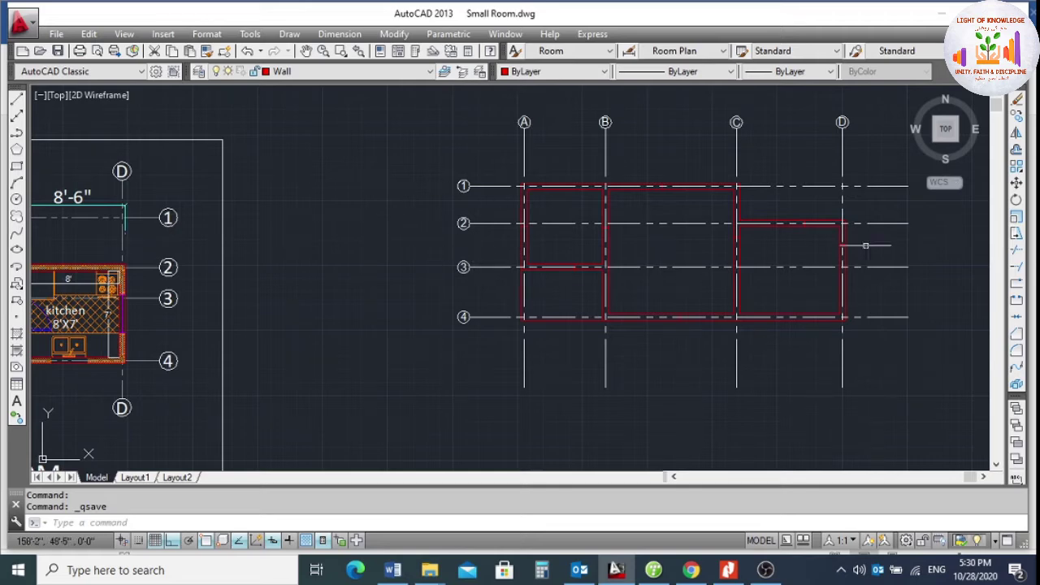
scroll(460, 225, up, 2)
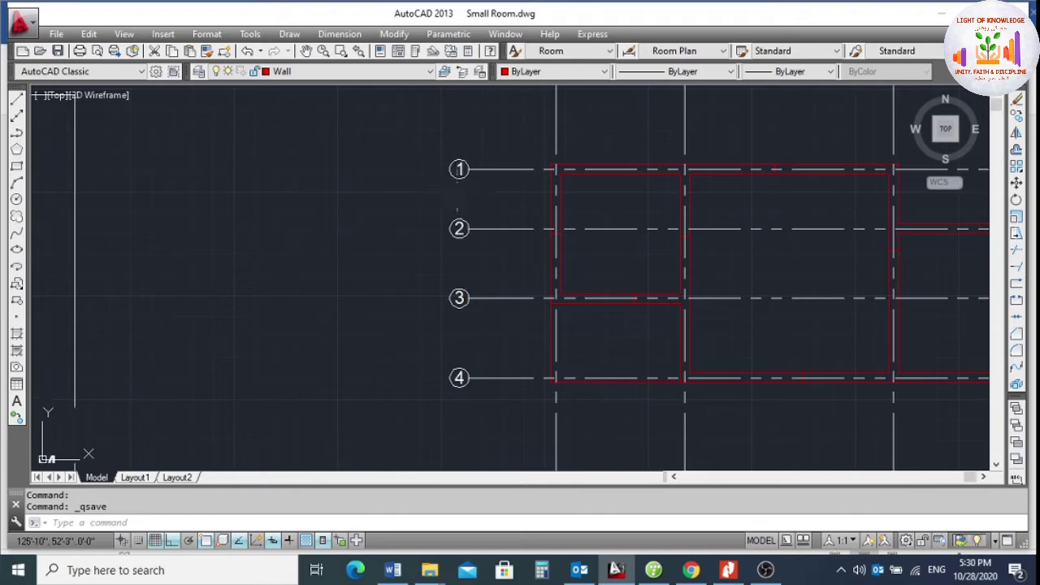
scroll(455, 189, down, 2)
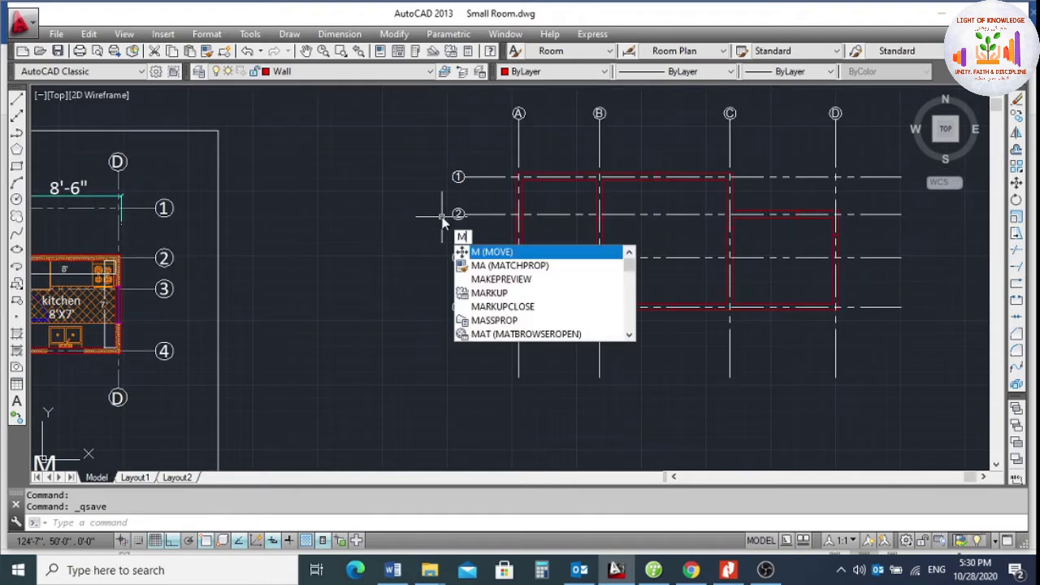
Mirror the numbered bubbles 1–4 across a vertical line to the right side, keeping the originals.
text(I)
key(Return)
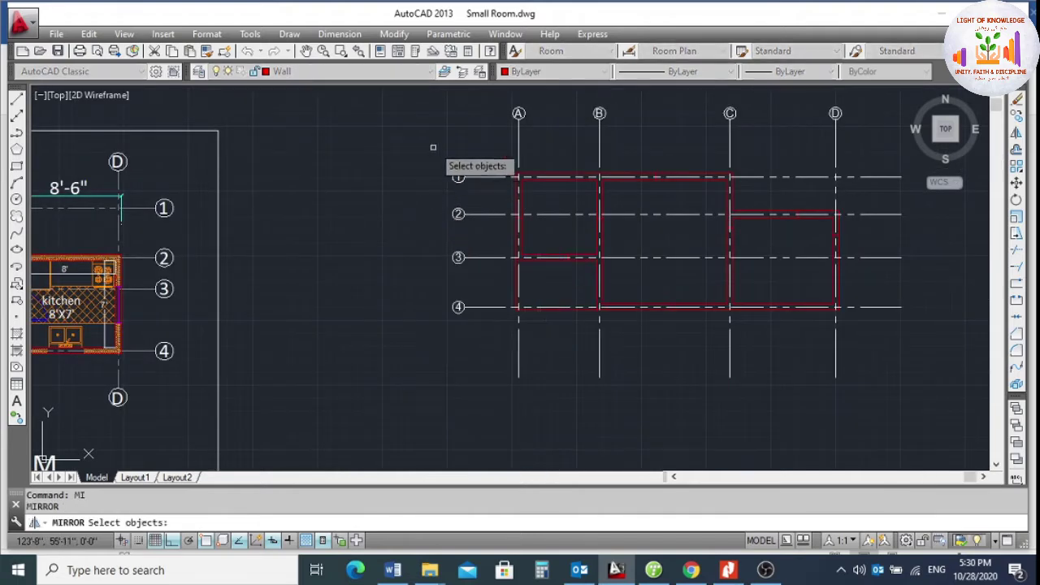
click(426, 136)
click(474, 340)
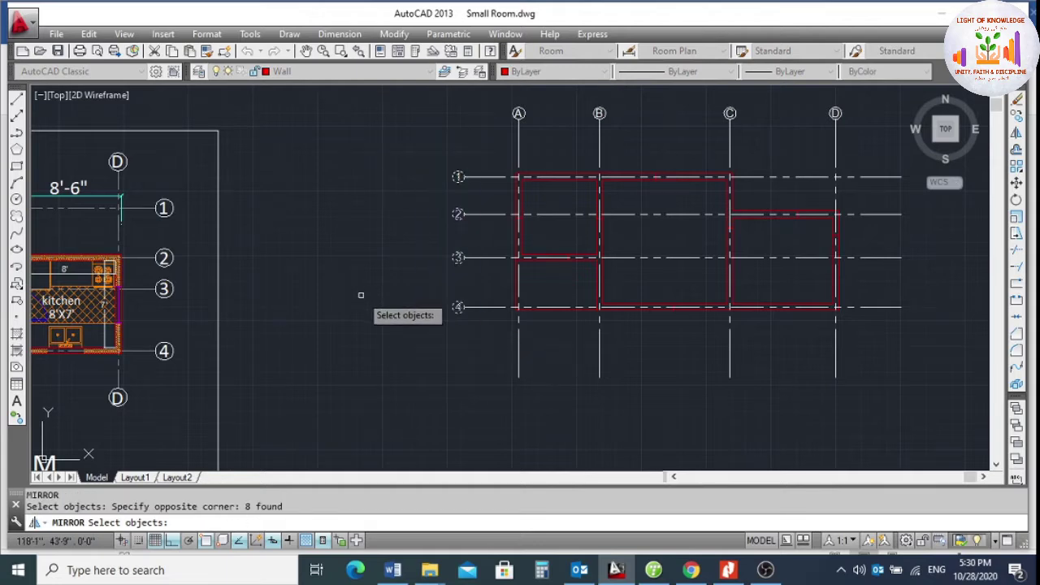
key(Return)
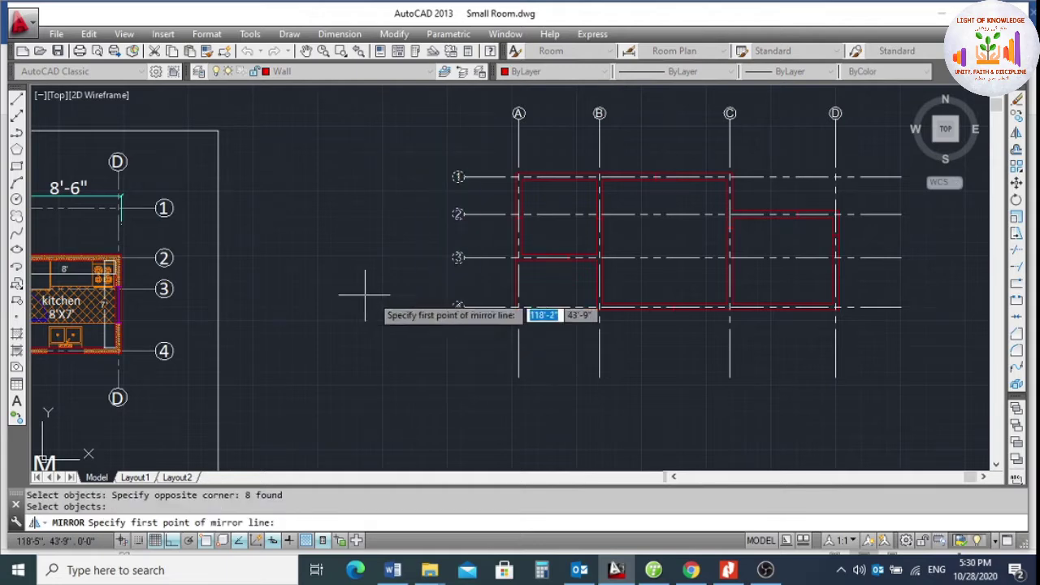
click(682, 258)
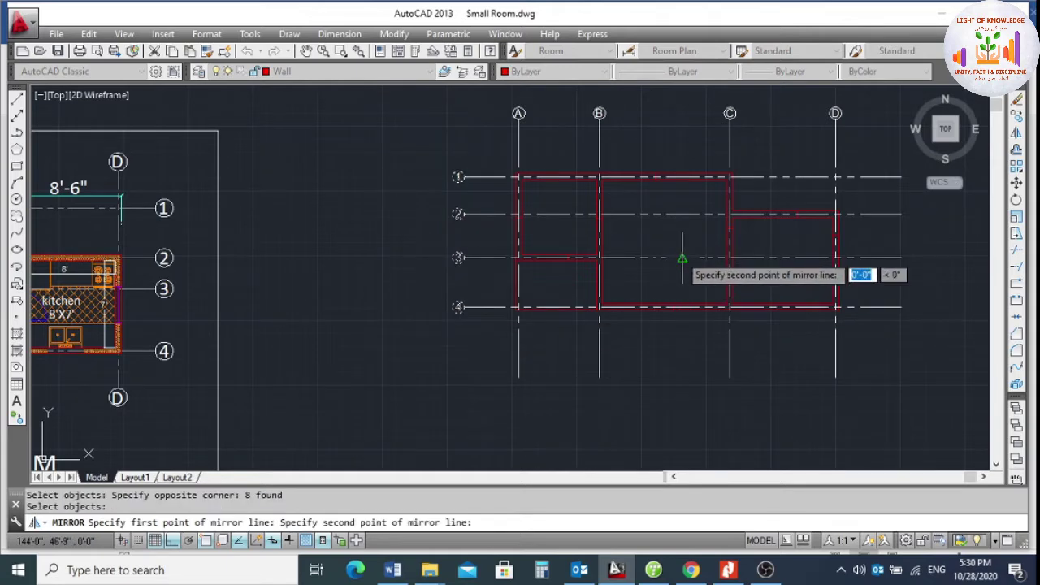
click(664, 385)
key(Return)
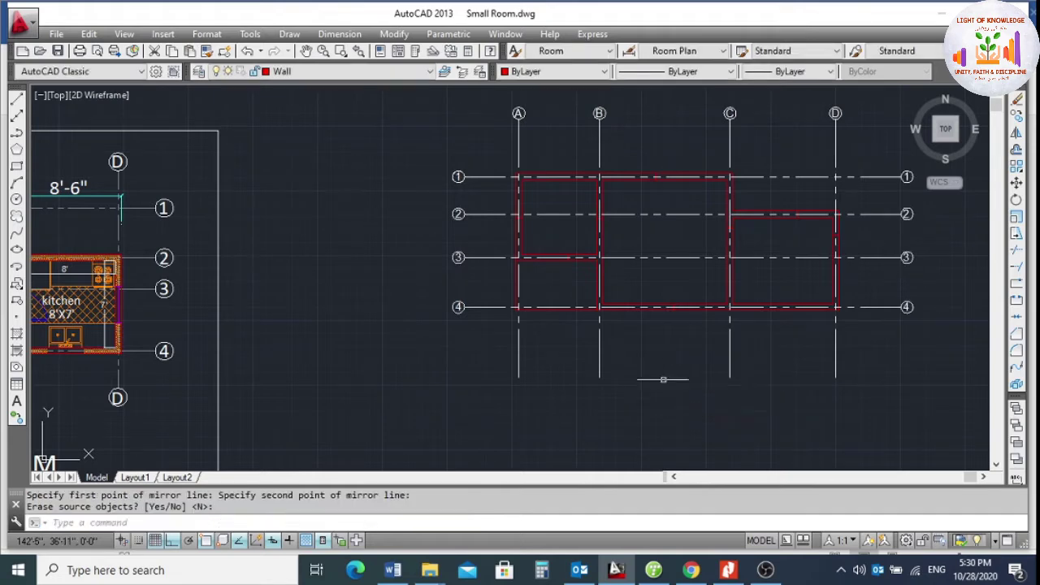
scroll(800, 219, up, 5)
scroll(825, 271, down, 4)
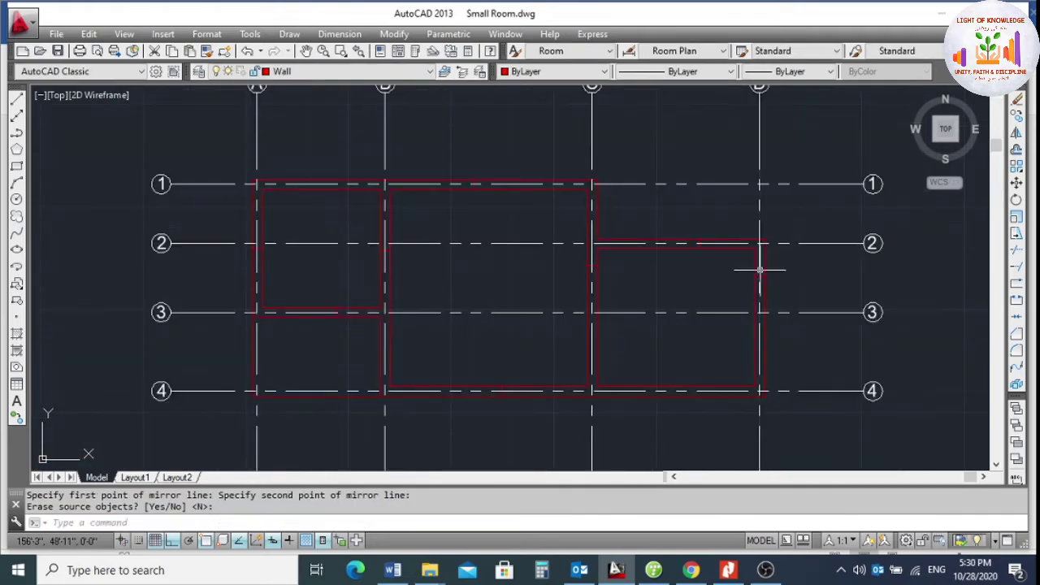
scroll(824, 295, up, 4)
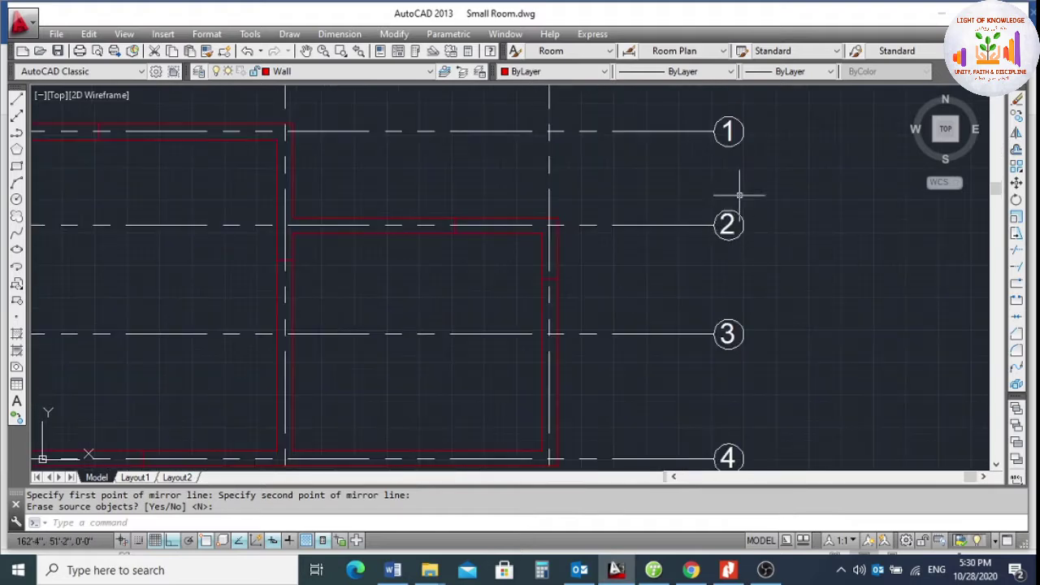
scroll(735, 228, down, 4)
Mirror the lettered bubbles A–D across a horizontal line to the bottom, keeping the originals.
middle_drag(432, 118, 428, 154)
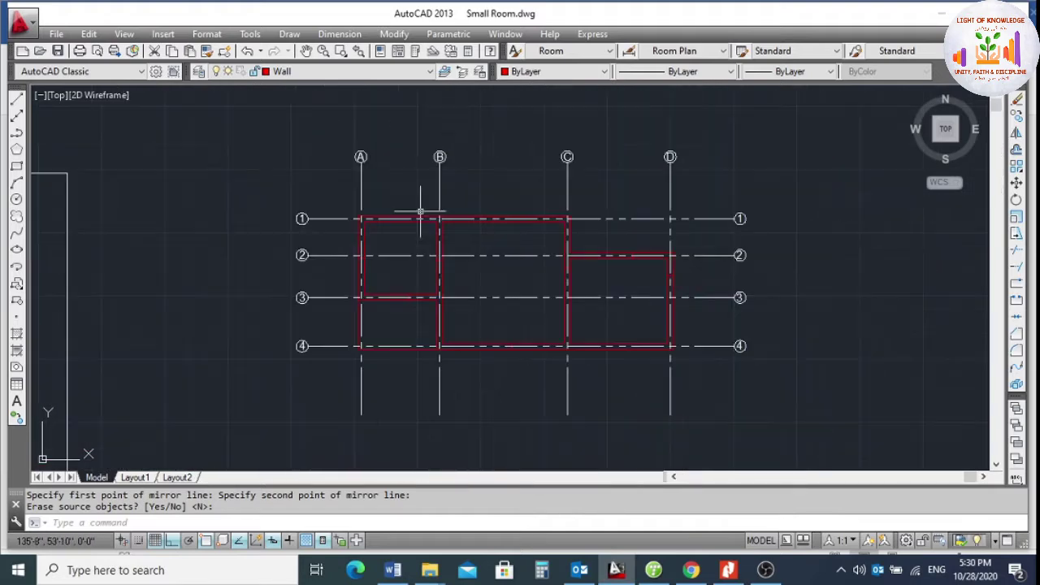
key(Return)
click(325, 121)
click(755, 194)
key(Return)
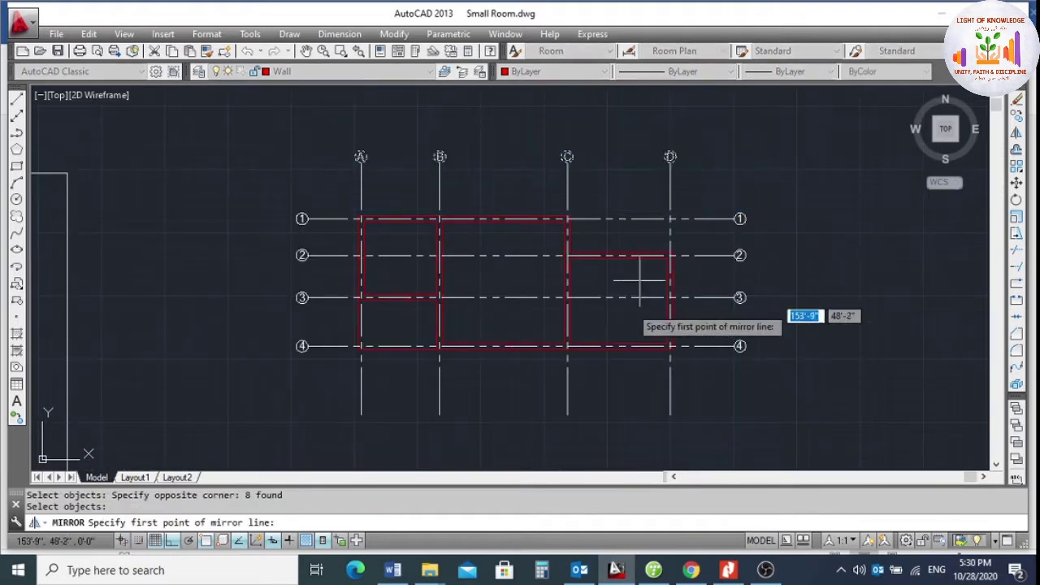
scroll(650, 293, up, 2)
scroll(329, 289, up, 2)
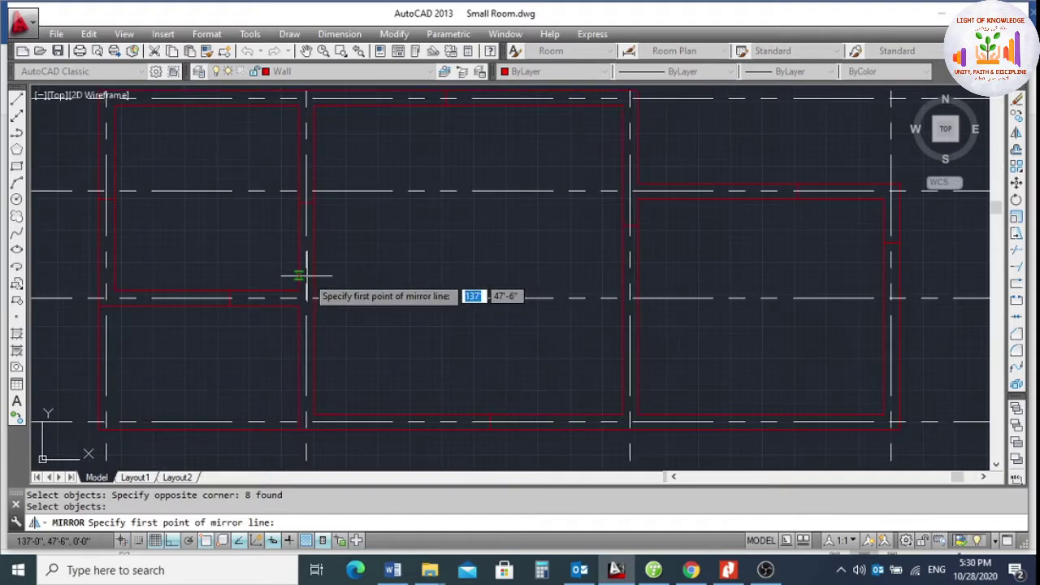
scroll(304, 276, up, 3)
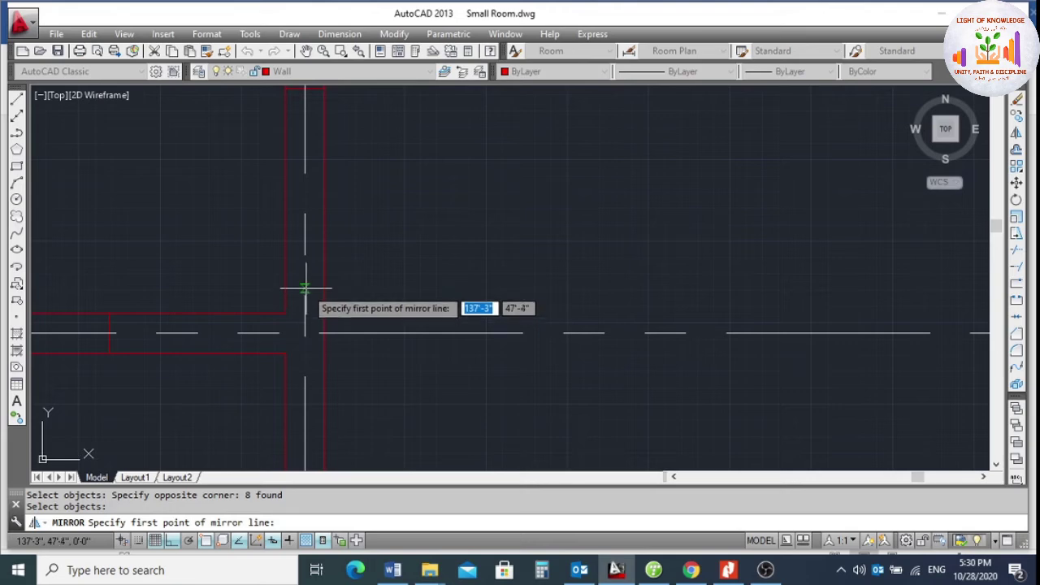
scroll(306, 289, down, 3)
click(307, 280)
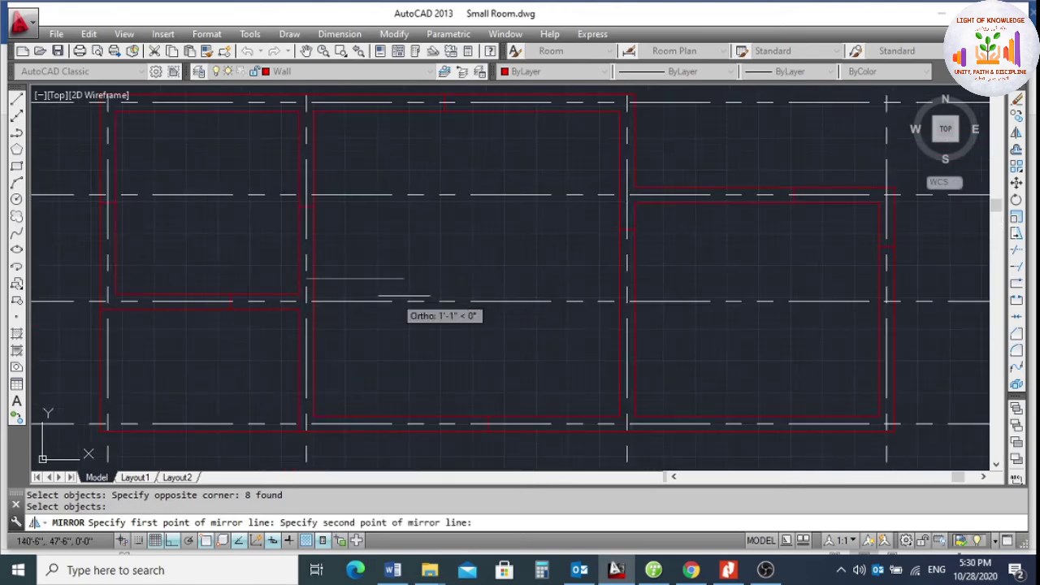
click(545, 278)
key(Return)
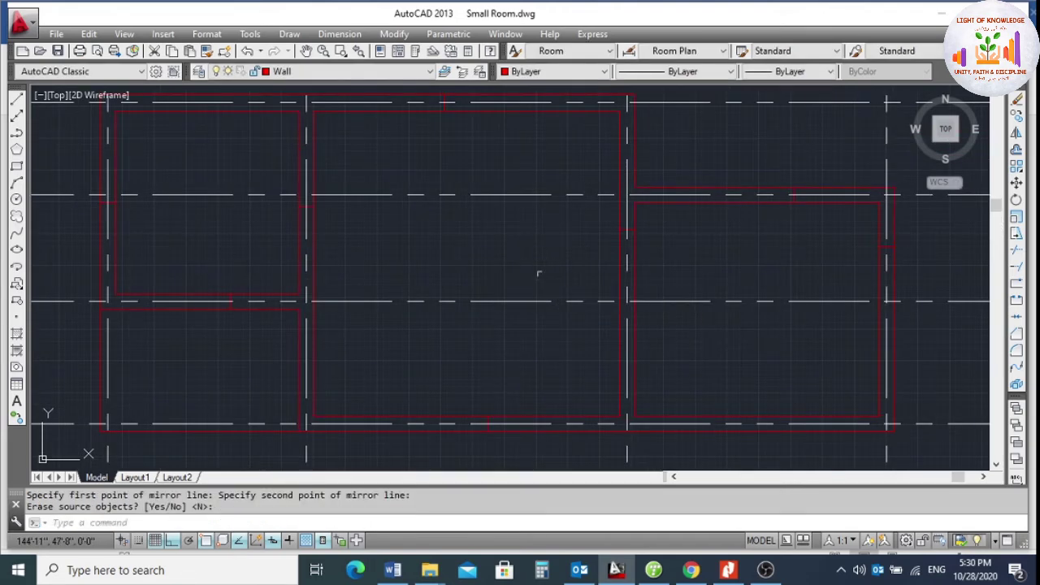
scroll(540, 309, down, 3)
scroll(585, 399, up, 4)
scroll(658, 242, down, 1)
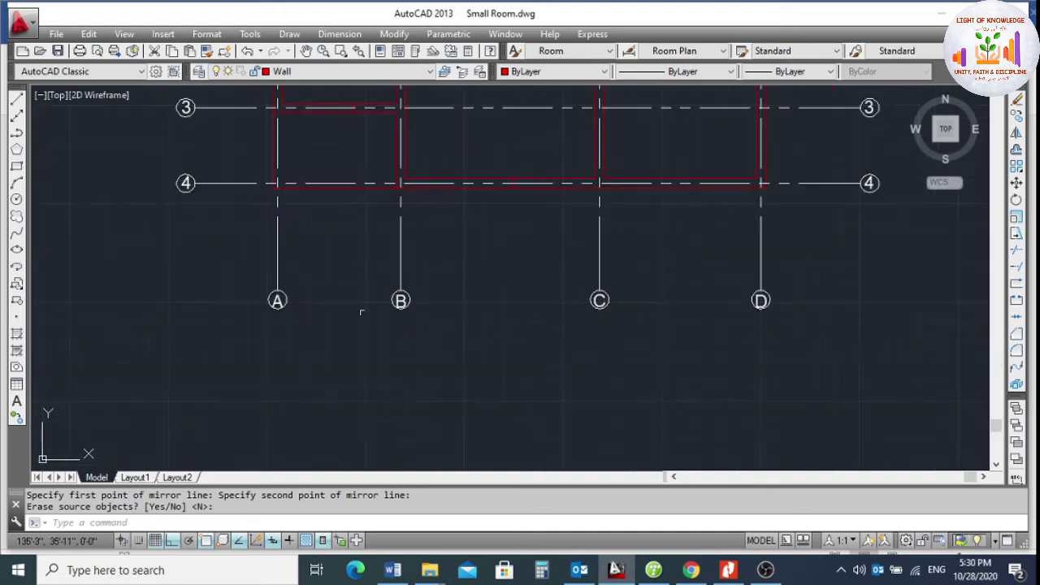
scroll(293, 326, up, 2)
scroll(534, 325, down, 4)
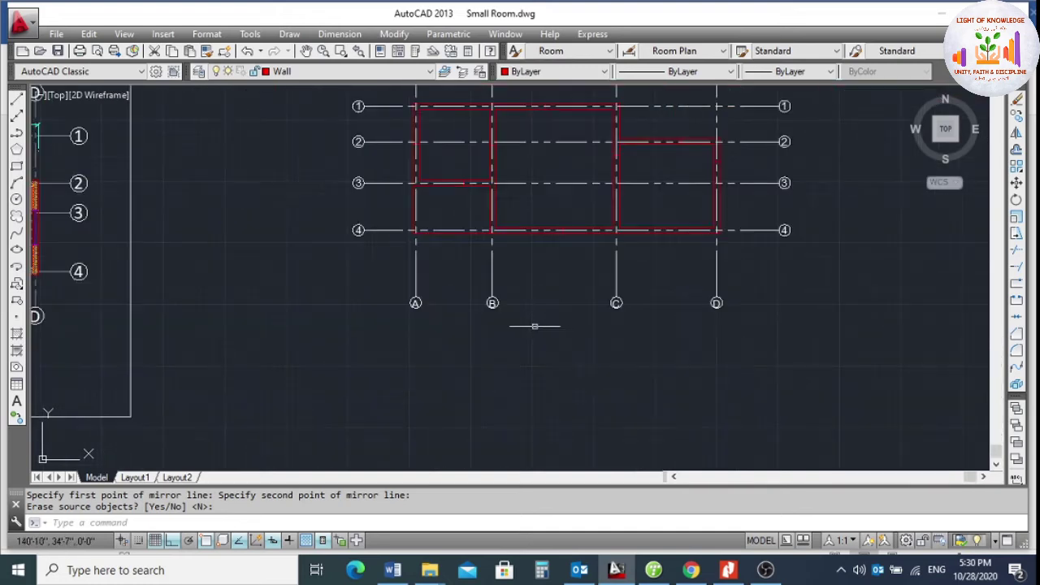
scroll(512, 324, down, 2)
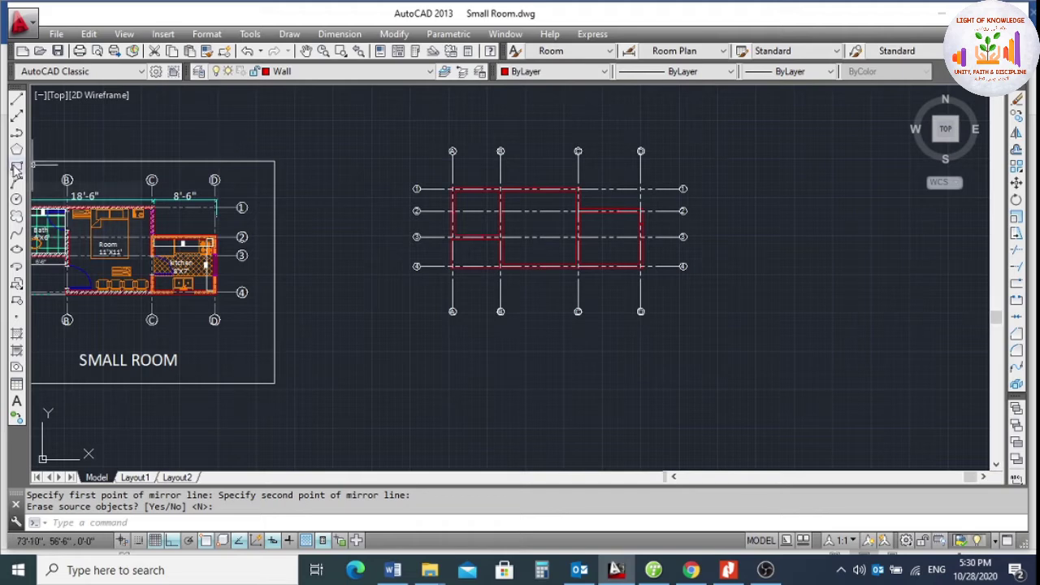
scroll(482, 170, up, 4)
scroll(512, 171, down, 2)
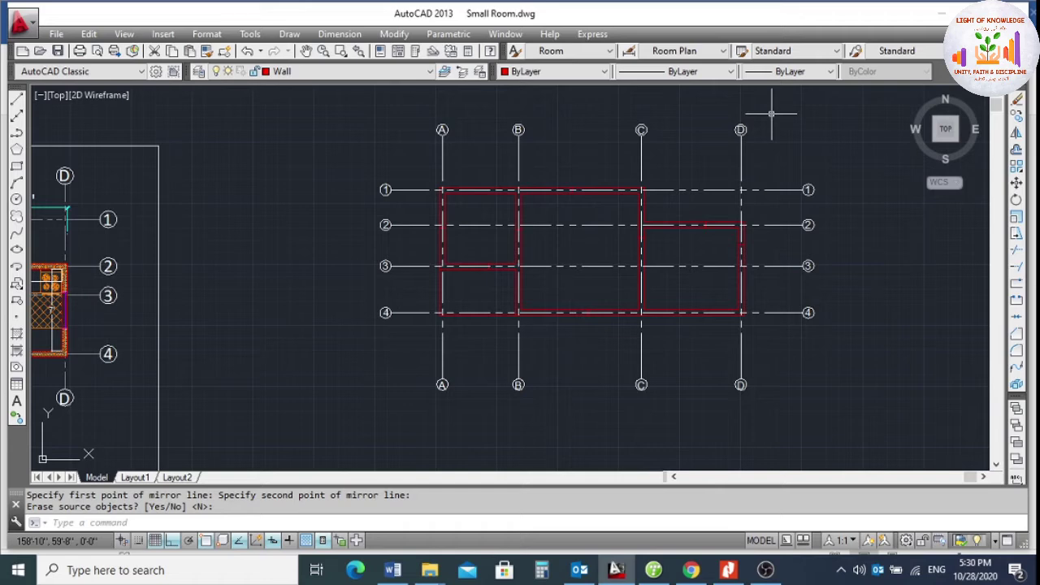
Start a new block named GRID-2 with its base point at the A/4 grid intersection.
key(Return)
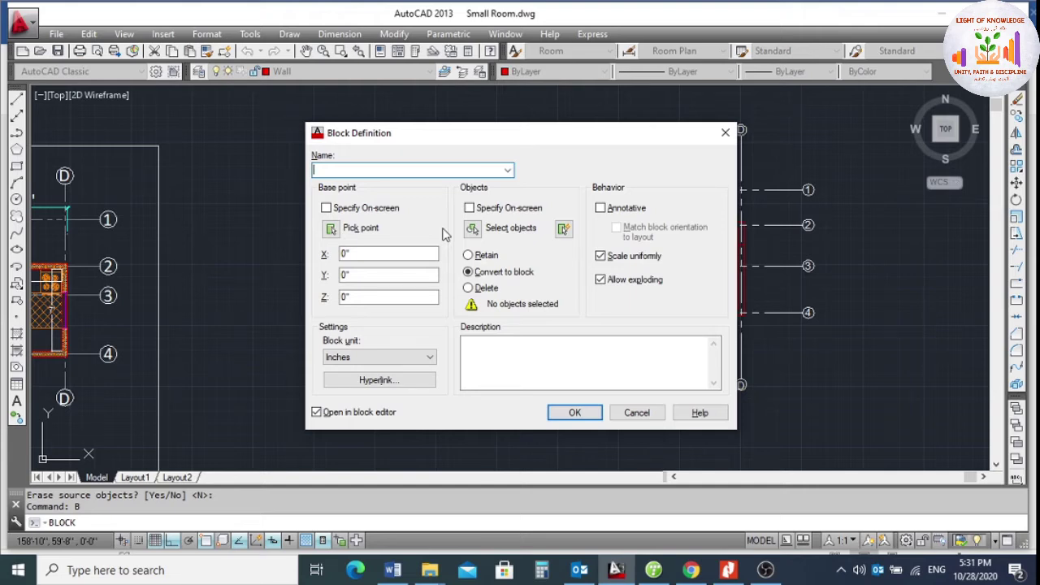
text(GRID-2)
click(331, 228)
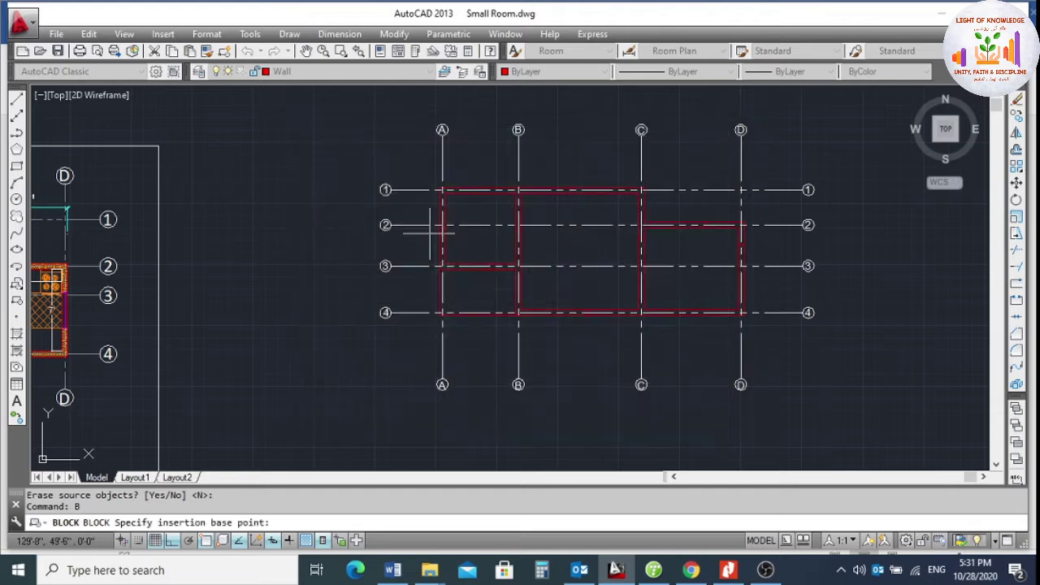
scroll(414, 341, up, 5)
scroll(446, 285, up, 3)
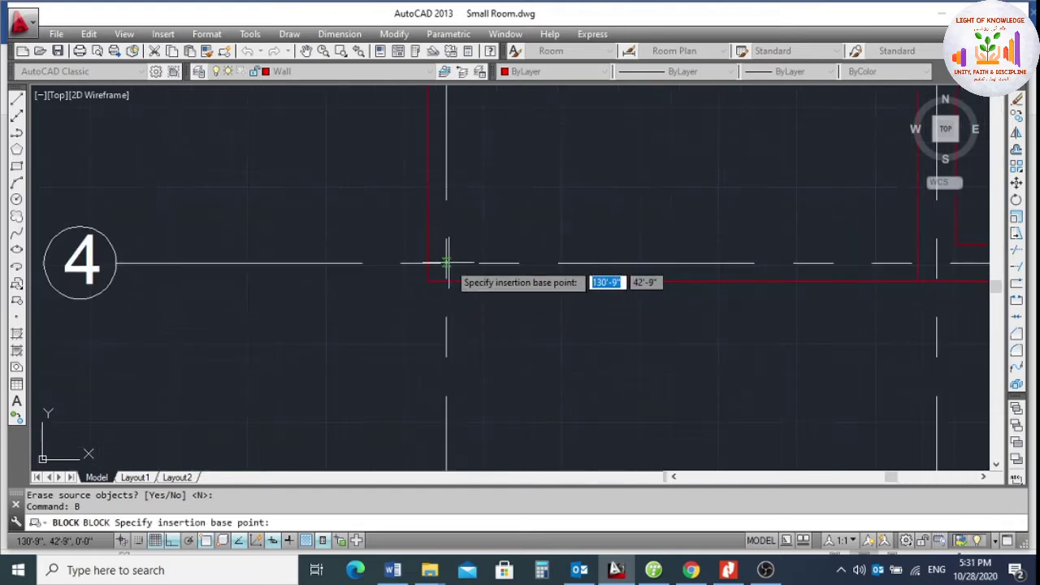
click(446, 263)
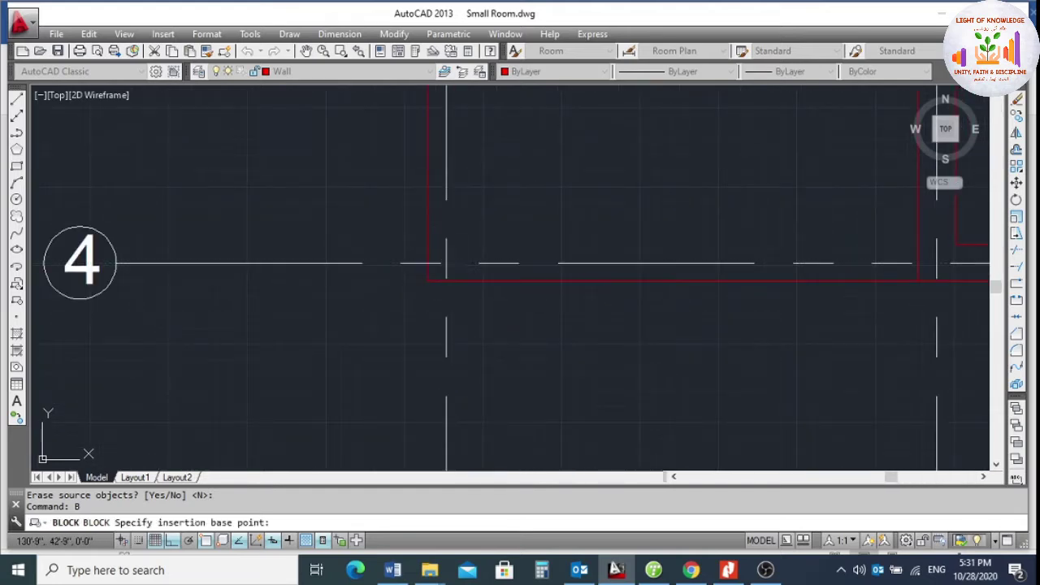
Select all grid lines and bubbles with crossing windows, enable Open in block editor, and confirm.
click(472, 228)
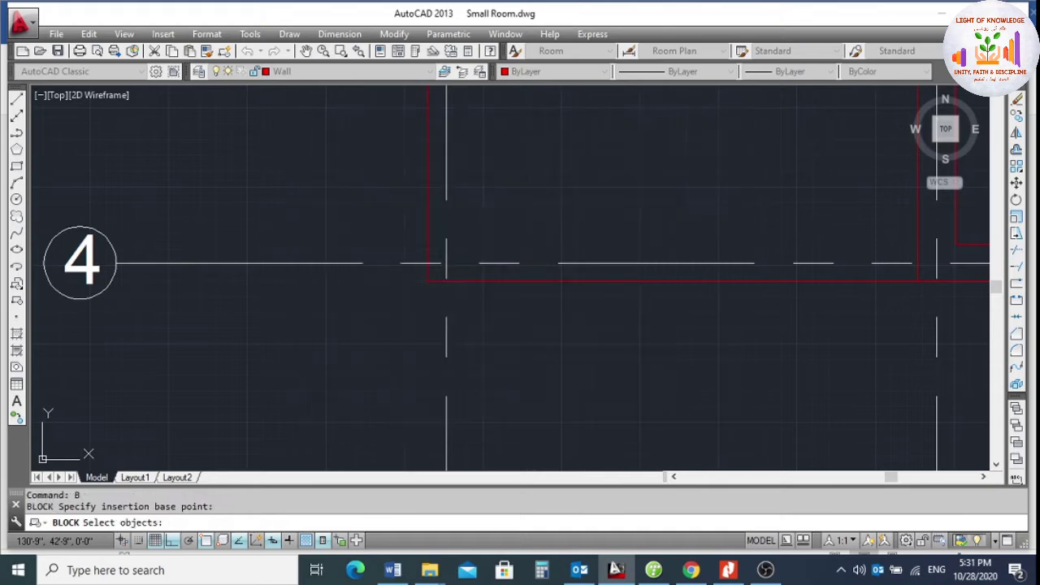
scroll(483, 285, down, 5)
click(438, 132)
click(366, 345)
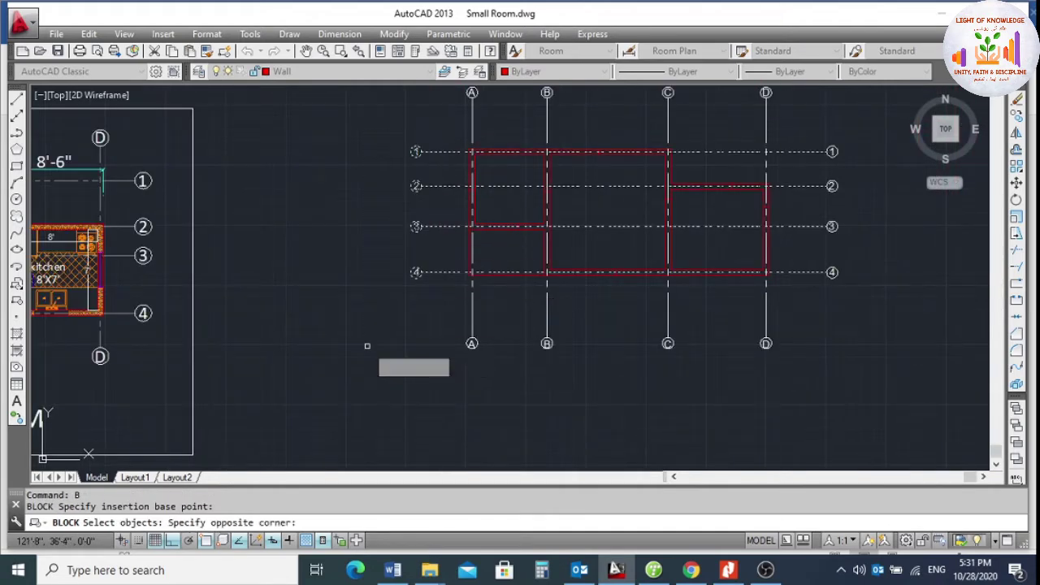
click(780, 316)
click(418, 387)
scroll(419, 387, down, 2)
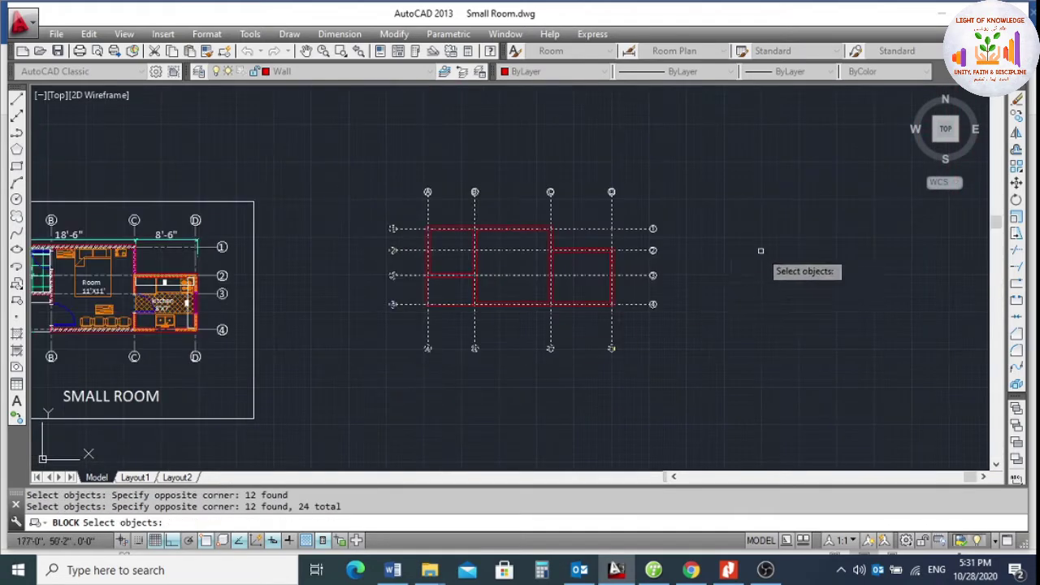
scroll(759, 249, up, 4)
click(755, 151)
click(449, 454)
scroll(465, 421, down, 3)
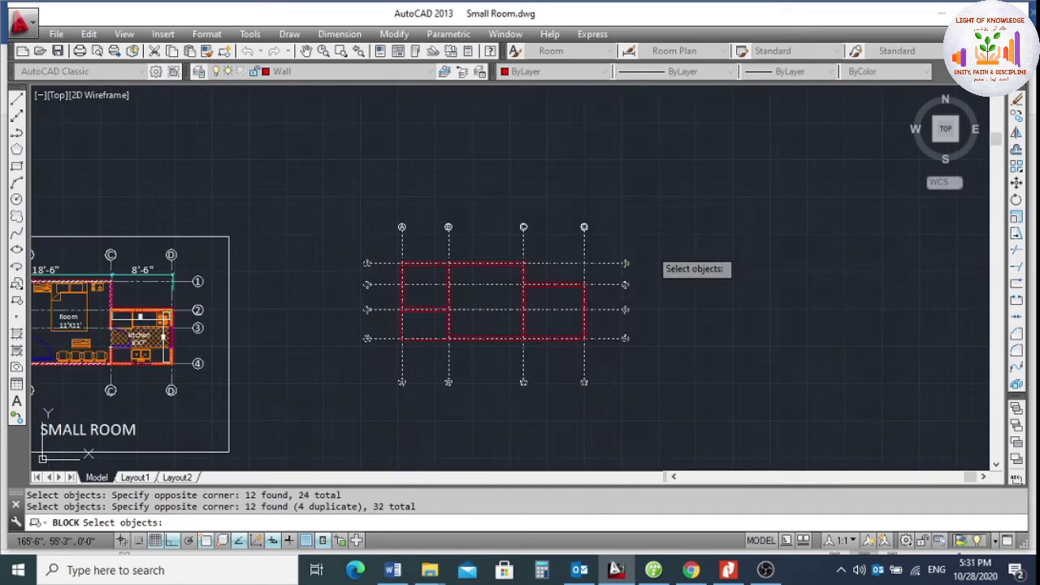
click(633, 190)
click(385, 240)
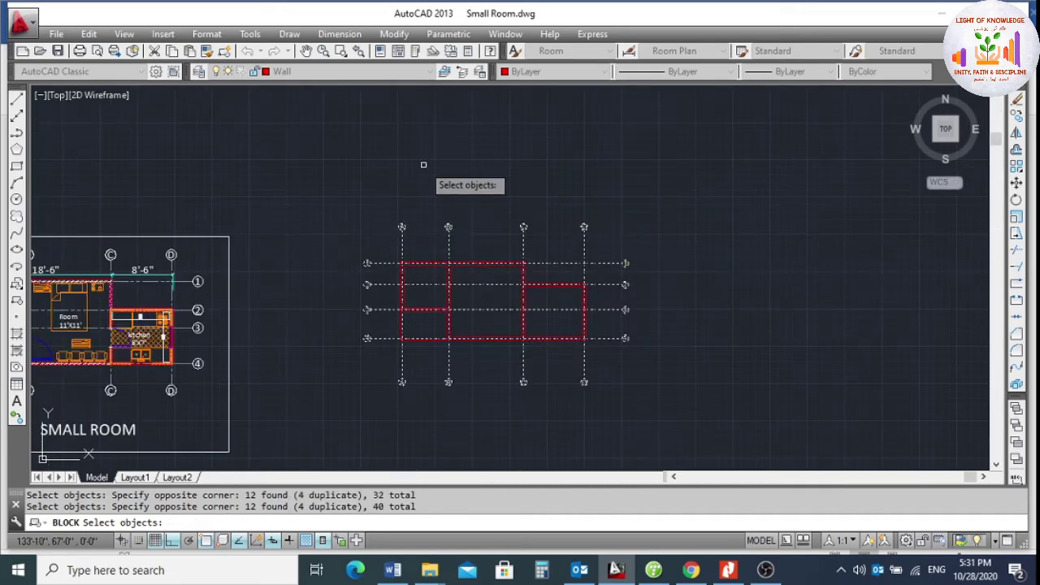
key(Return)
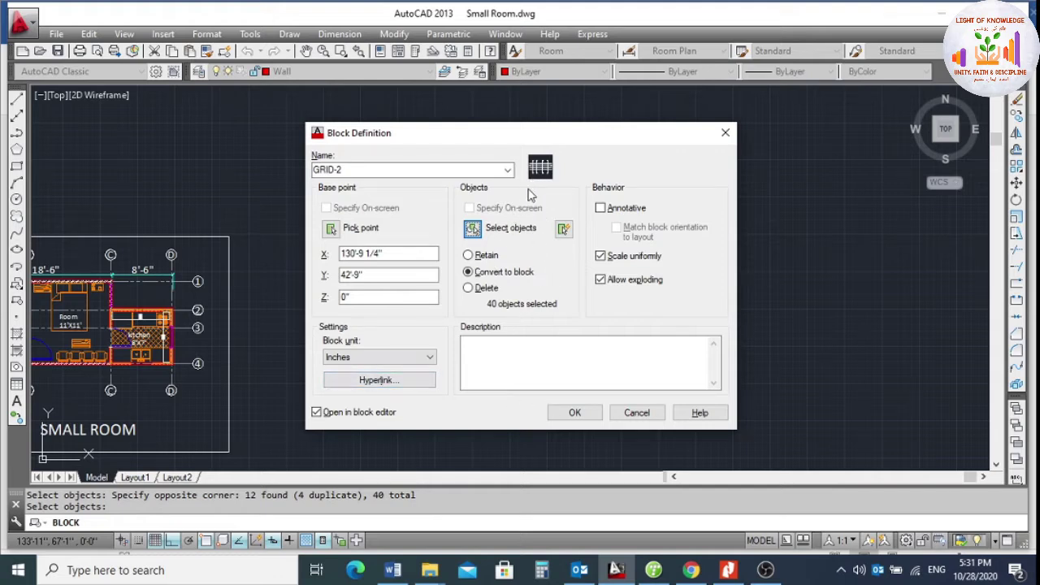
click(317, 412)
click(574, 413)
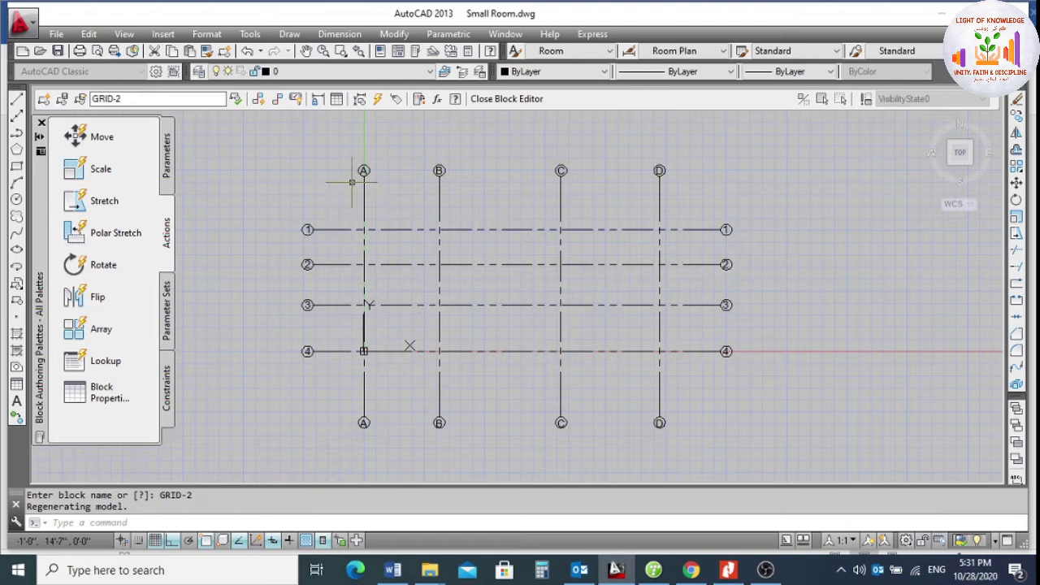
Recolour the GRID-2 block's grid lines to Color 253, then close the Block Editor.
click(674, 215)
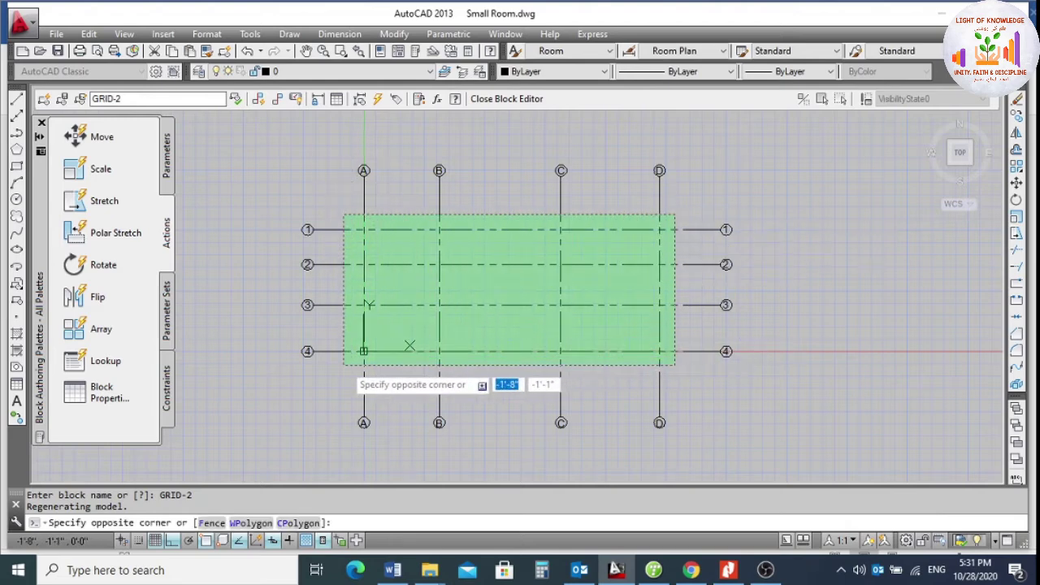
click(363, 351)
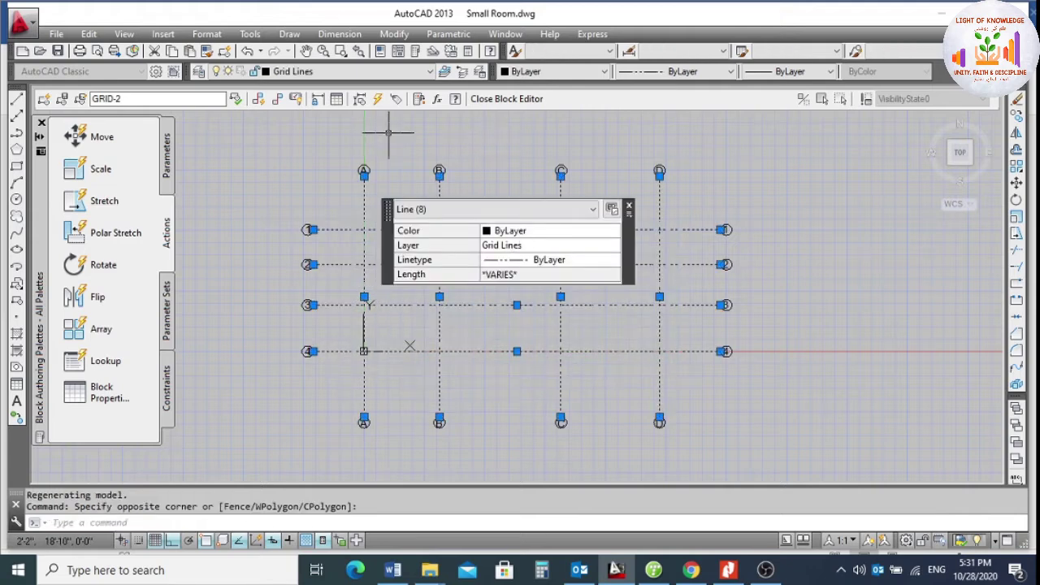
click(587, 75)
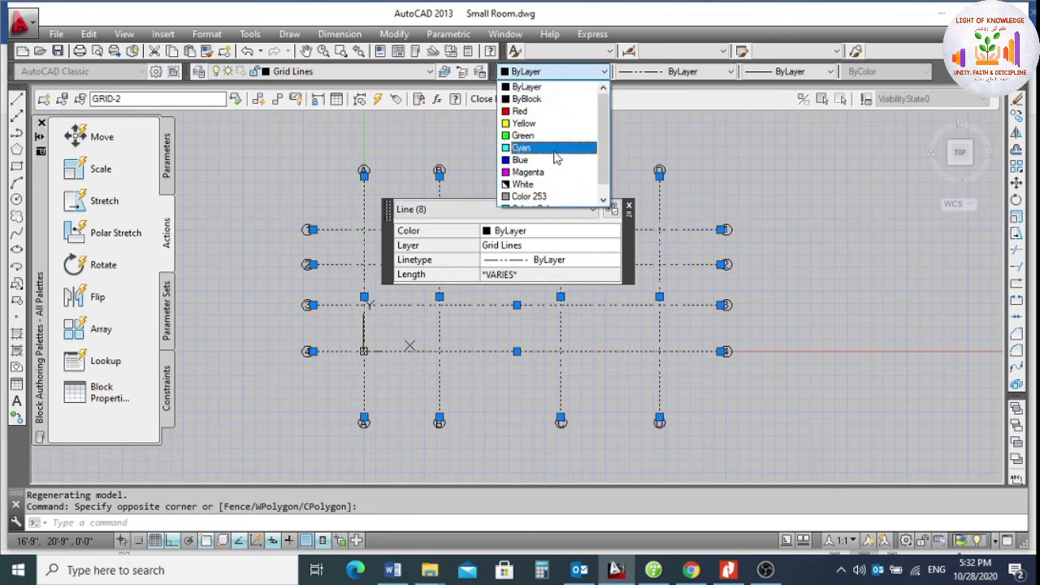
scroll(543, 199, down, 2)
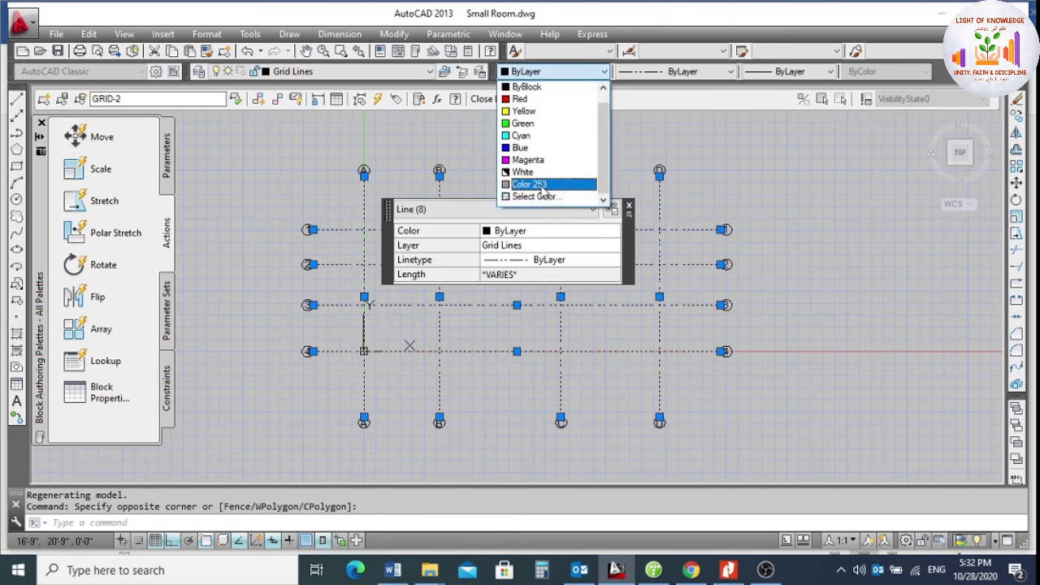
click(543, 196)
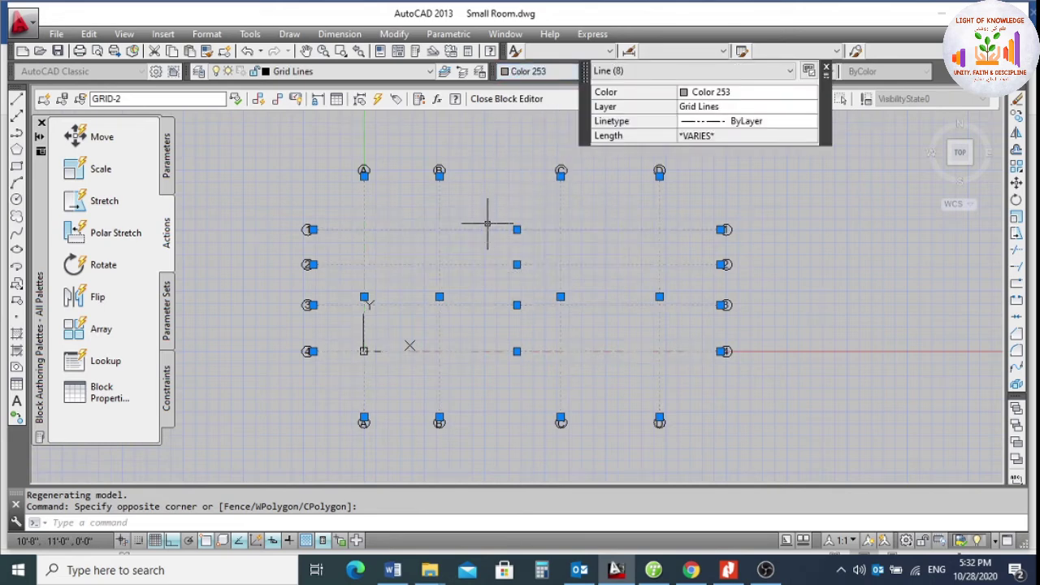
key(Escape)
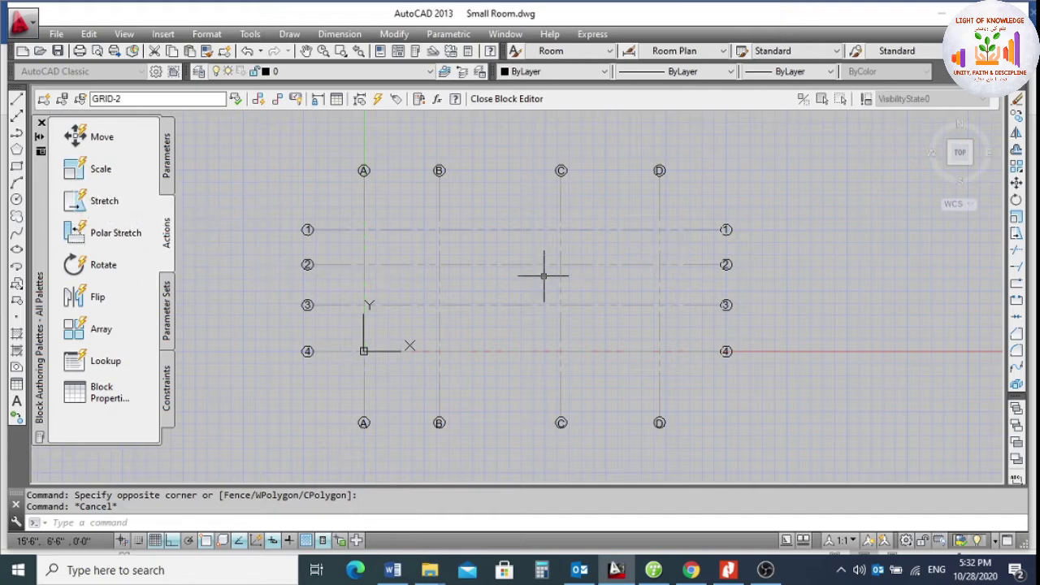
click(504, 101)
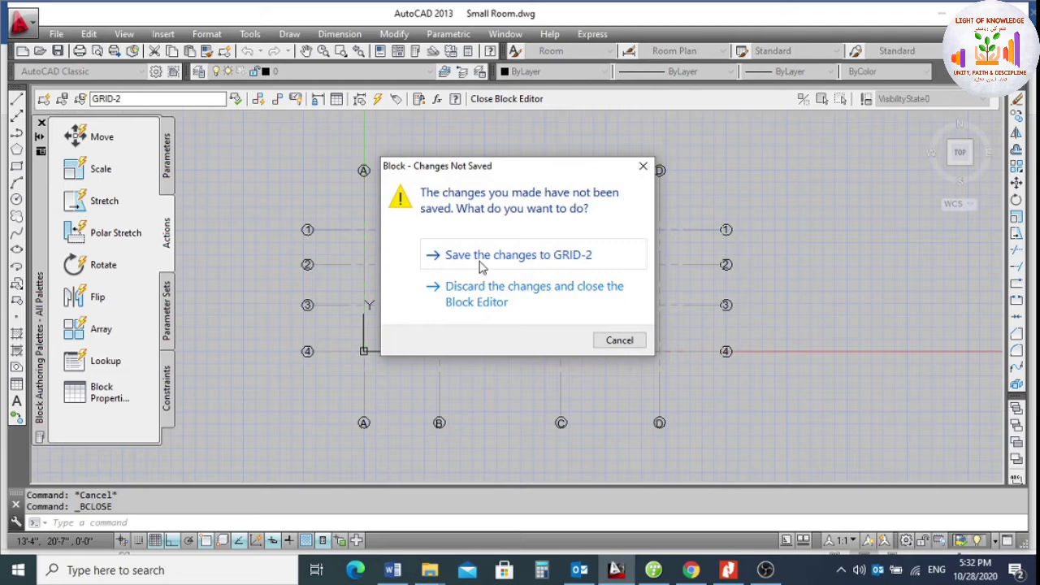
Save the changes to GRID-2 and return to the Small Room plan.
click(481, 256)
scroll(450, 283, up, 5)
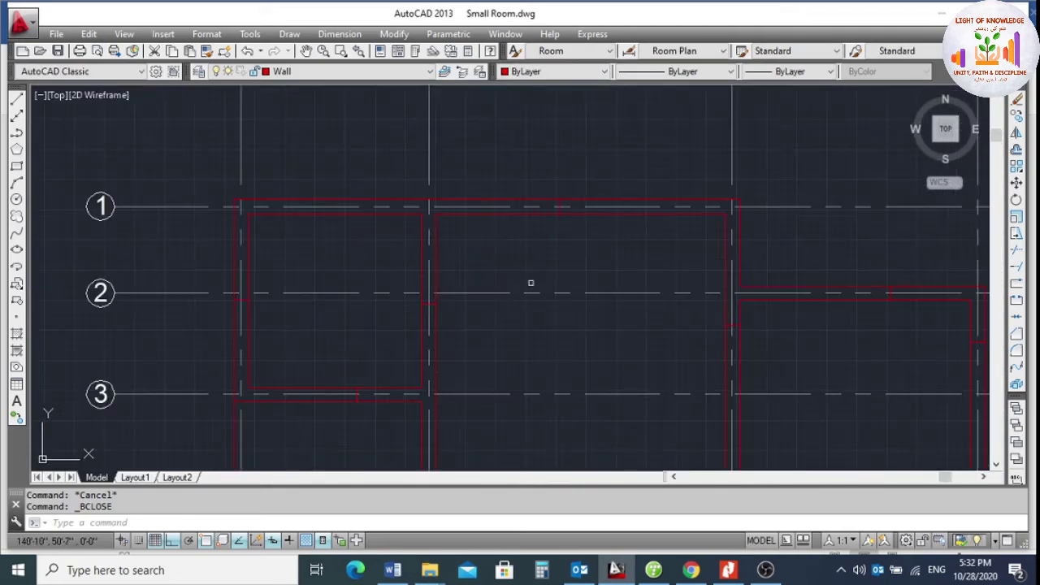
scroll(531, 281, down, 2)
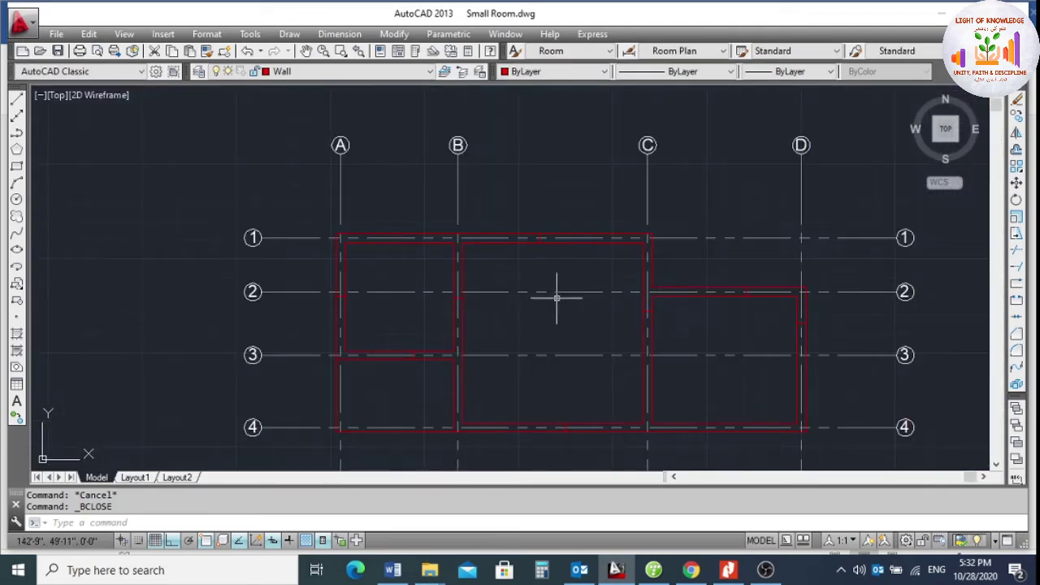
scroll(556, 298, down, 4)
scroll(650, 242, up, 6)
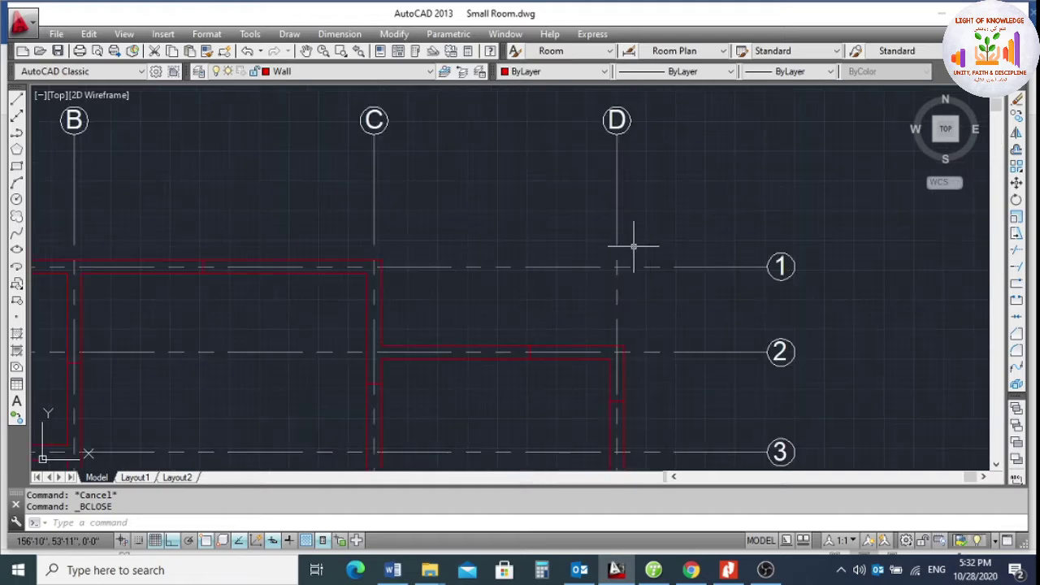
scroll(593, 262, down, 5)
scroll(394, 236, up, 2)
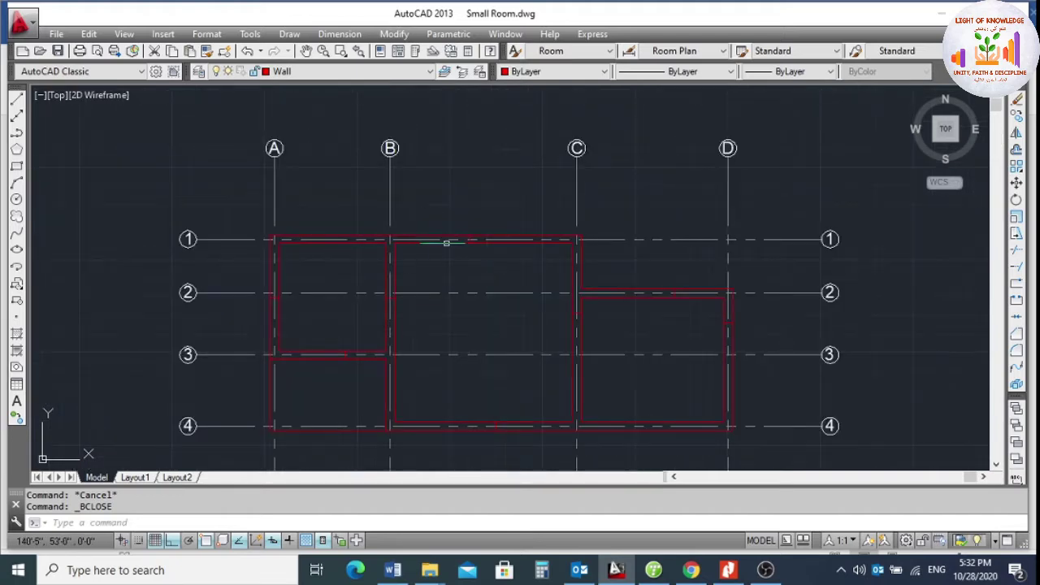
scroll(446, 243, up, 2)
Erase the stray wall polyline, short wall segment and wall stub.
click(447, 203)
click(493, 262)
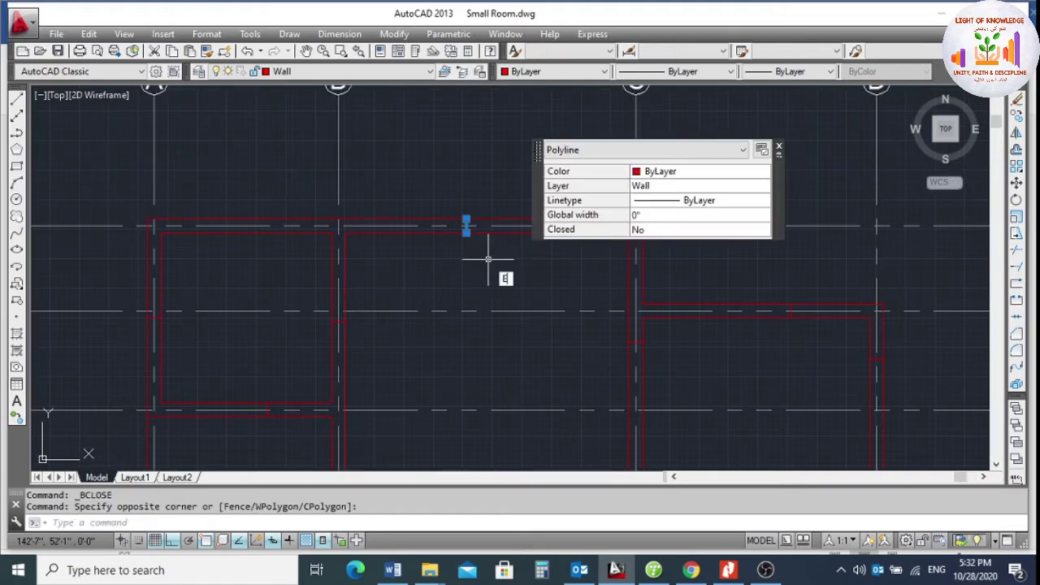
text(E)
key(Return)
scroll(569, 276, down, 4)
scroll(574, 271, up, 4)
click(569, 244)
click(636, 302)
key(Delete)
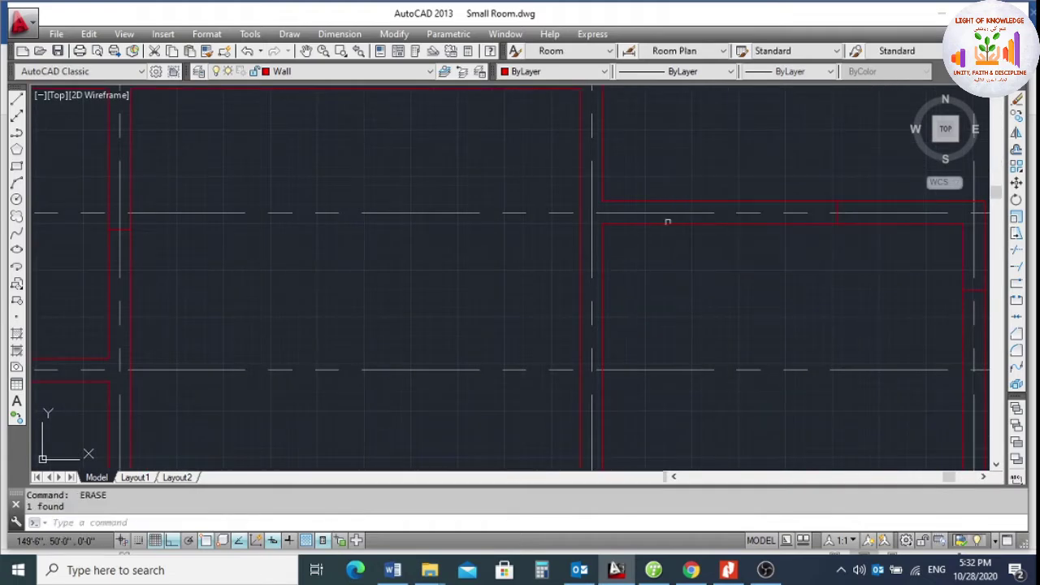
click(768, 141)
click(853, 249)
key(Delete)
Pan and zoom until the full grid A–D and 1–4 with the red-walled rooms is in view.
scroll(701, 256, down, 4)
scroll(787, 231, up, 4)
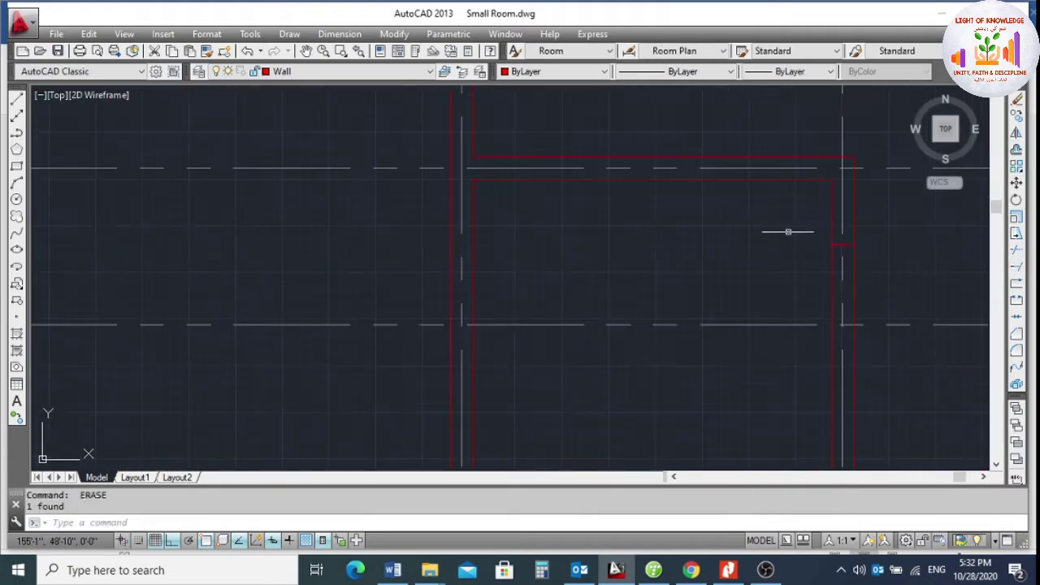
click(787, 232)
click(888, 284)
scroll(766, 285, down, 3)
scroll(680, 327, up, 3)
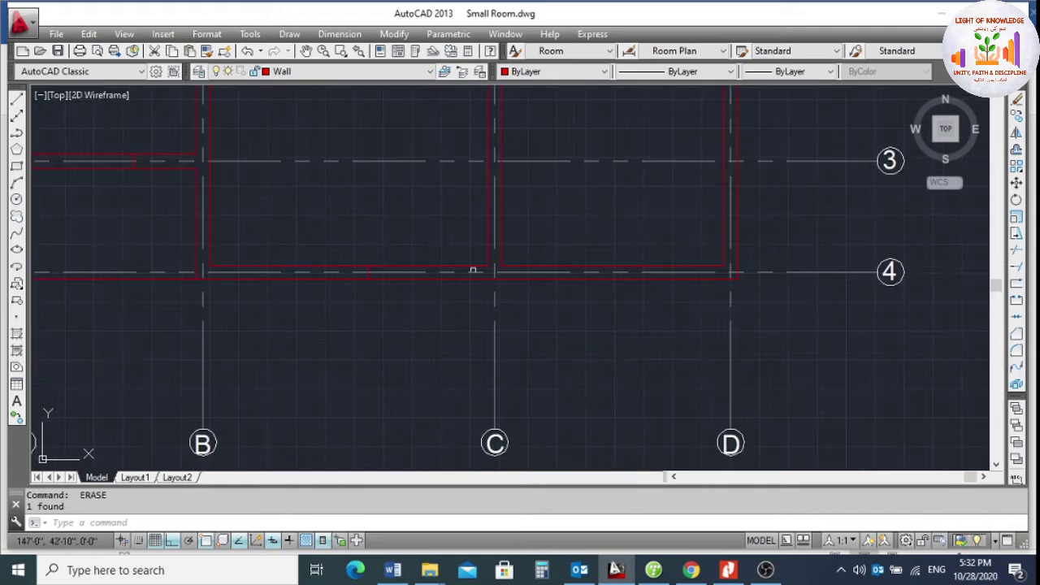
middle_drag(472, 270, 576, 269)
click(415, 259)
click(446, 276)
scroll(446, 276, down, 3)
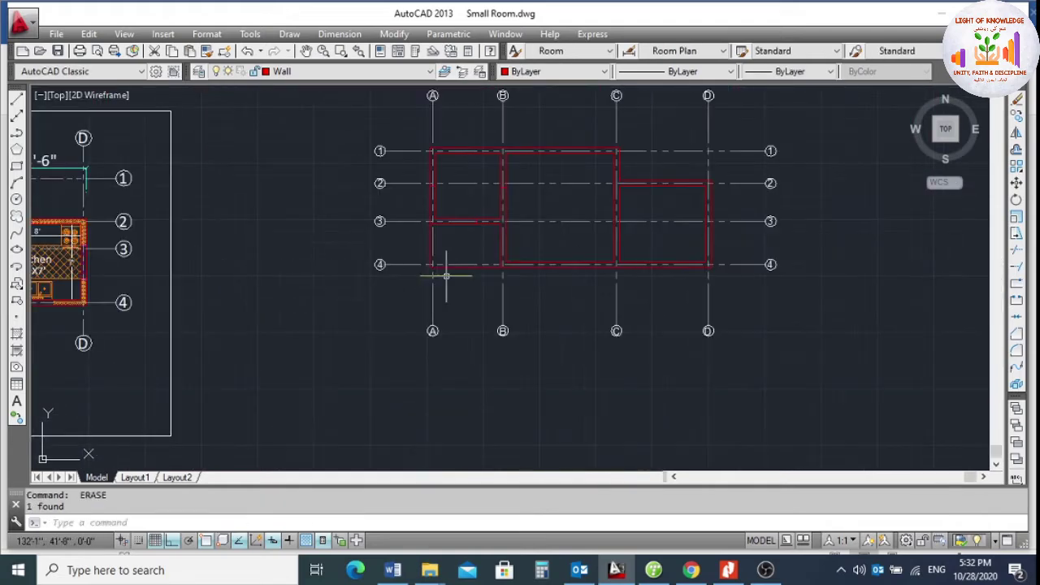
scroll(423, 258, up, 4)
click(493, 123)
click(463, 262)
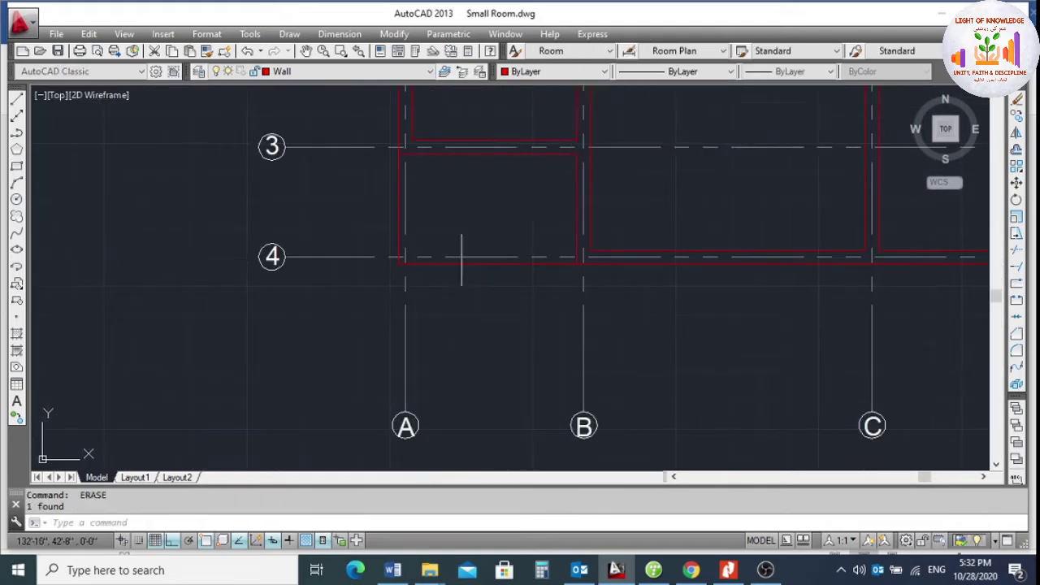
scroll(461, 268, down, 2)
scroll(421, 107, up, 4)
scroll(467, 228, down, 4)
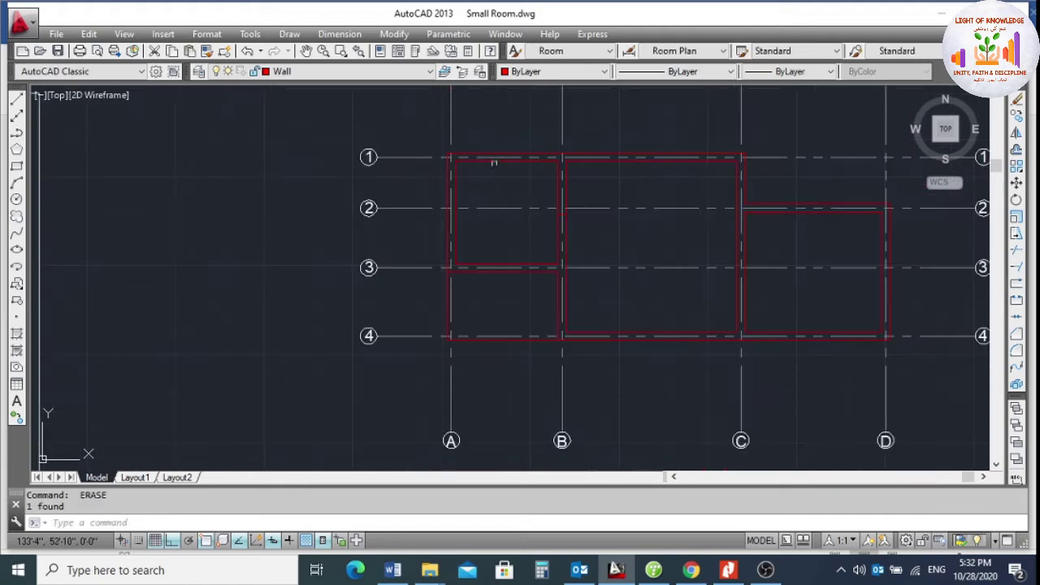
scroll(395, 158, up, 4)
scroll(402, 166, down, 4)
scroll(541, 262, up, 2)
click(441, 172)
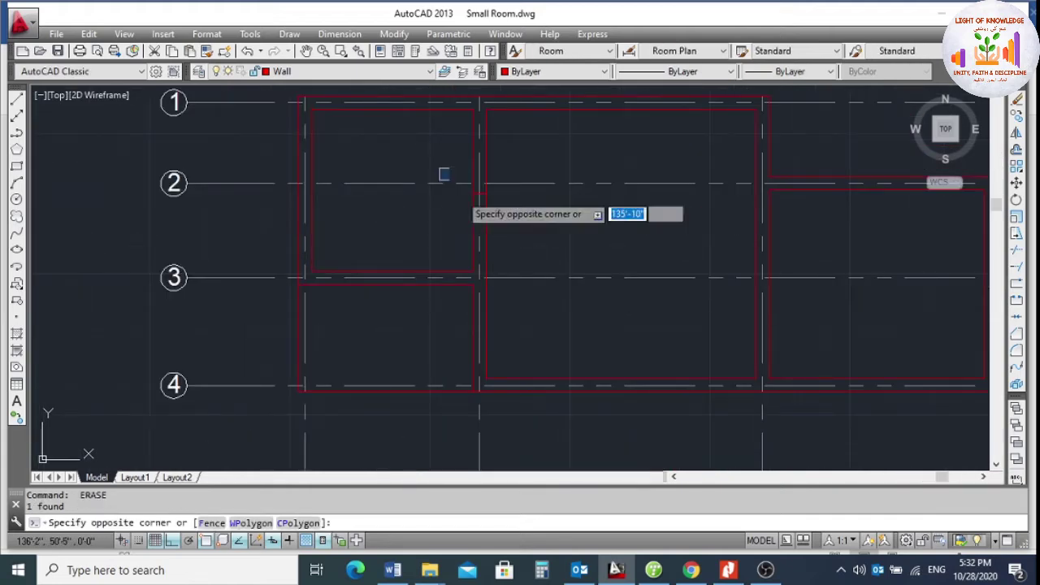
click(508, 220)
scroll(519, 224, down, 2)
scroll(625, 191, up, 2)
scroll(568, 199, down, 2)
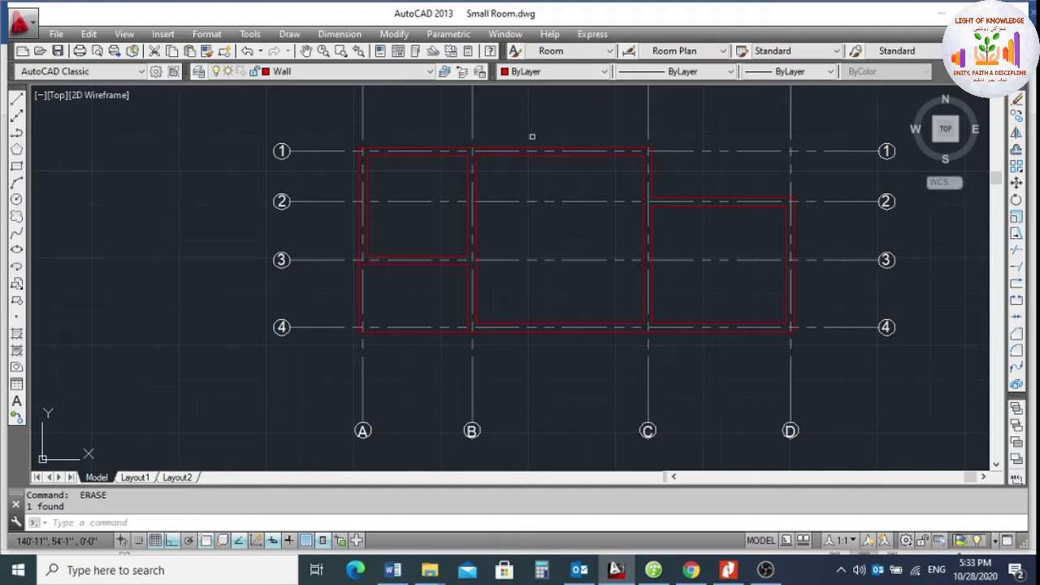
scroll(497, 163, down, 2)
scroll(520, 144, up, 2)
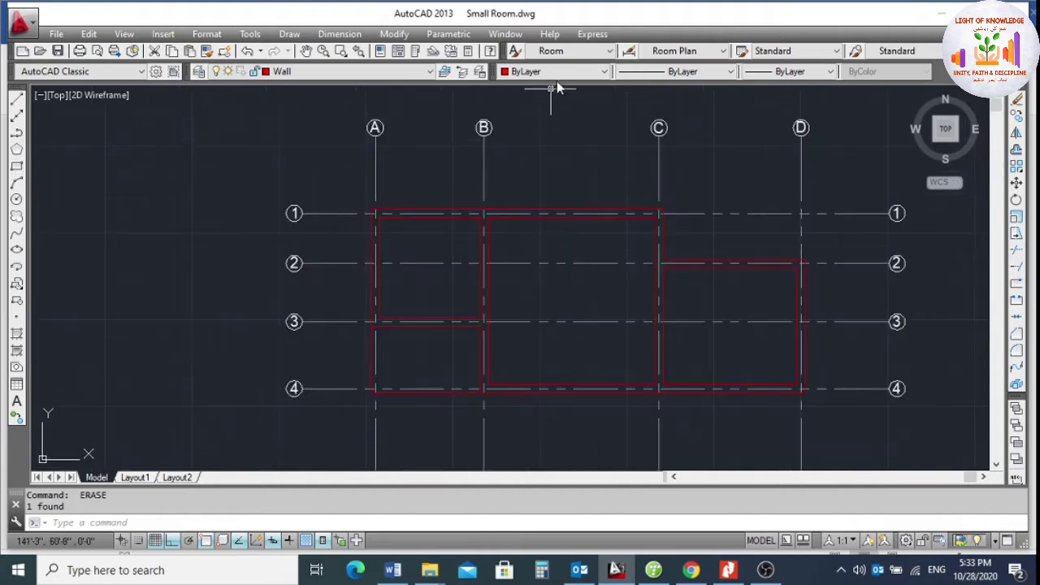
Set the Text Style and Dimension Style dropdowns to Drawing, replacing the Room Plan dimension style.
click(610, 51)
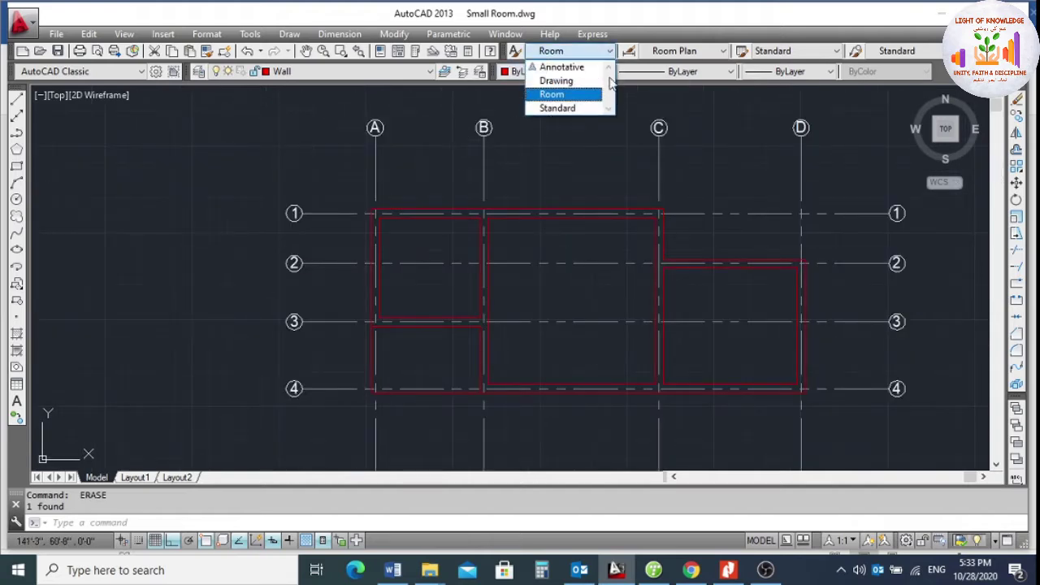
click(567, 81)
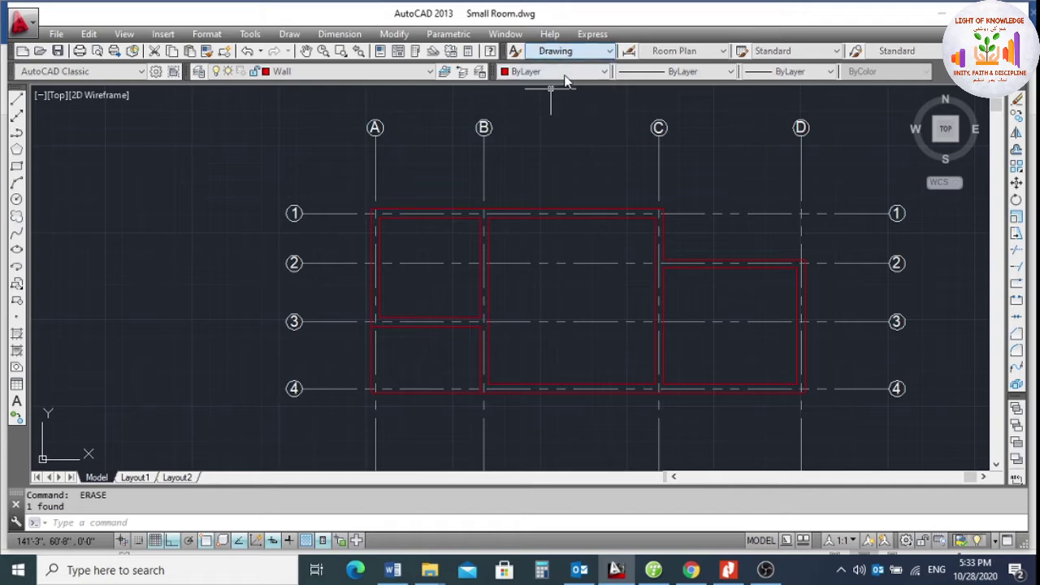
click(719, 52)
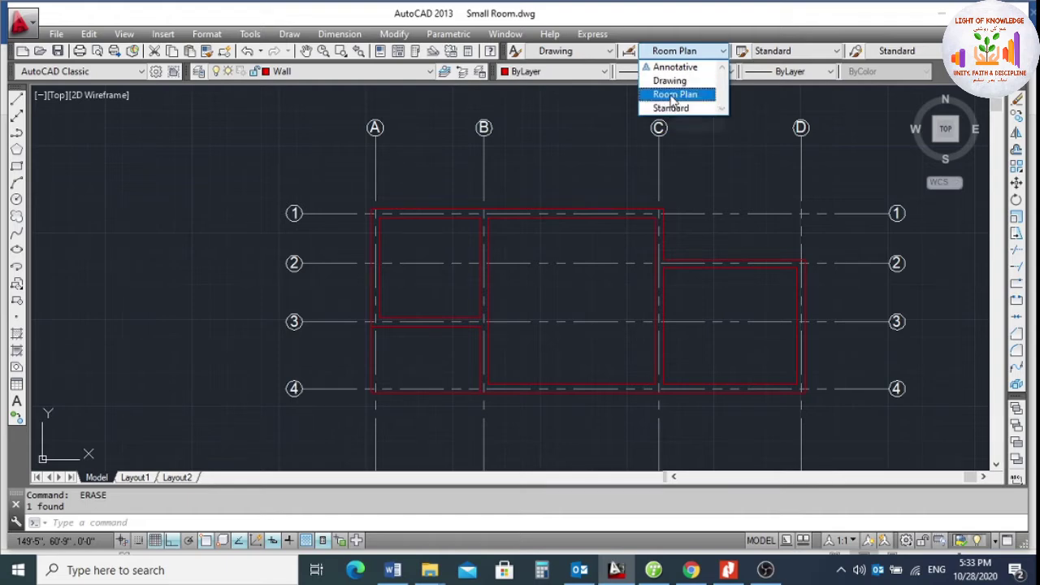
click(545, 151)
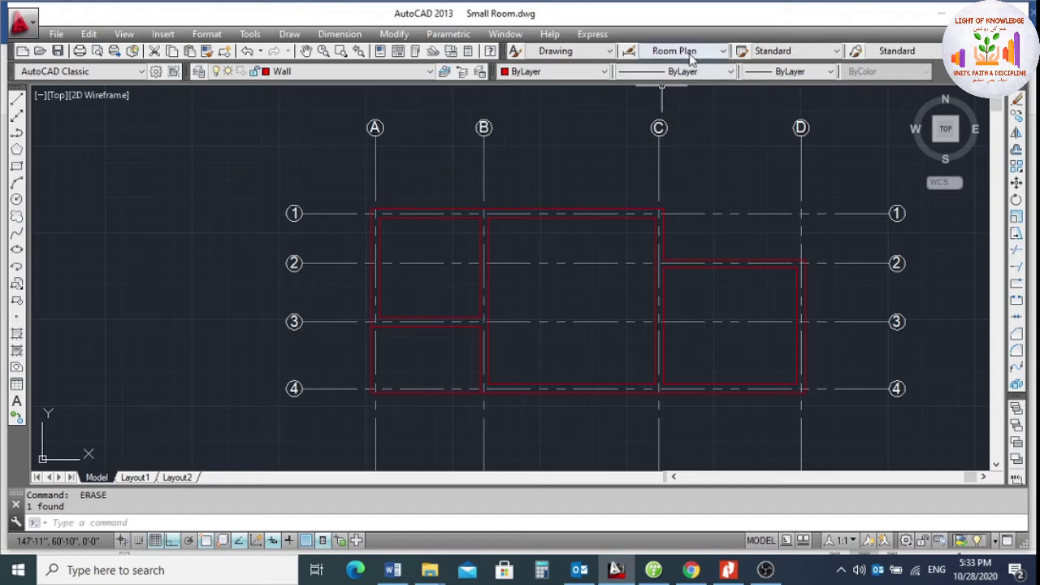
click(720, 54)
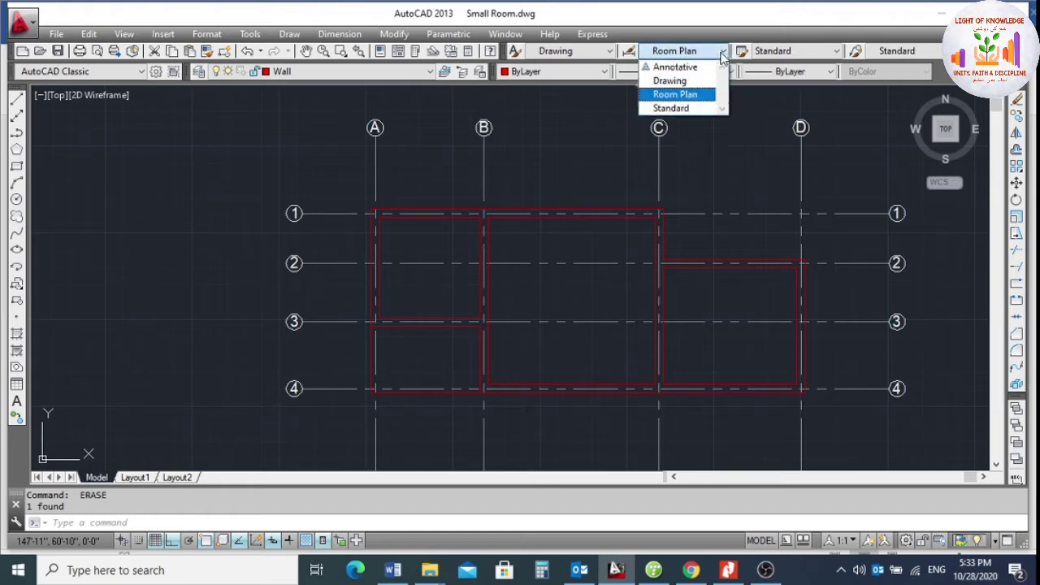
click(686, 80)
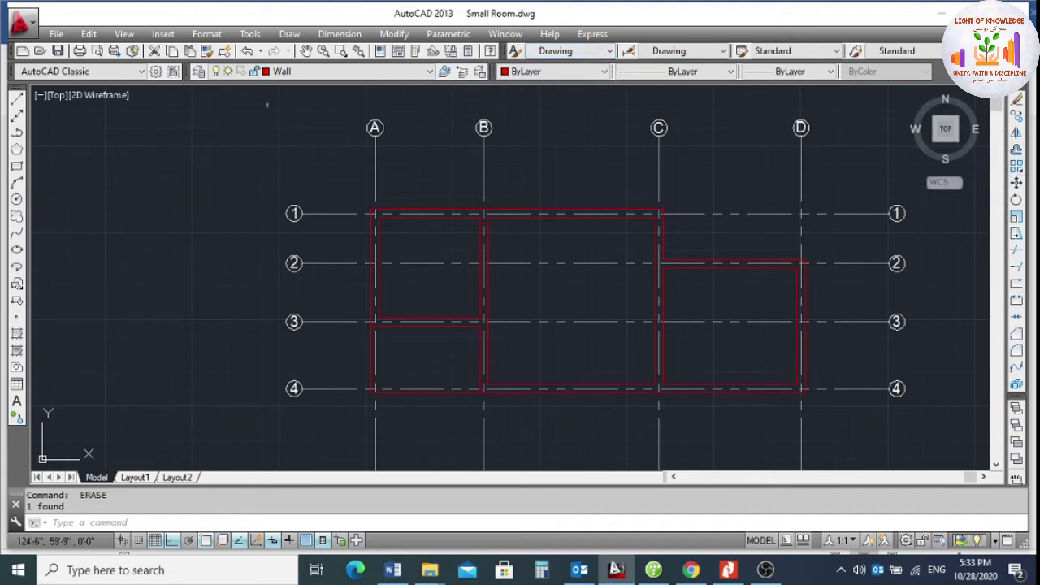
Add a 6'-6" linear dimension from grid A to grid B above the plan.
click(340, 34)
click(347, 79)
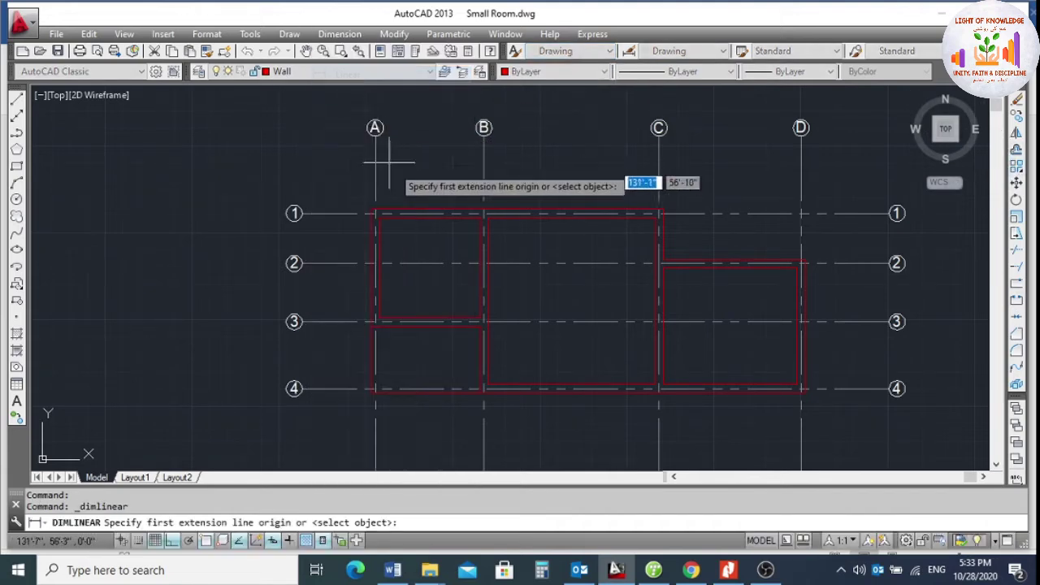
scroll(361, 167, up, 3)
click(356, 162)
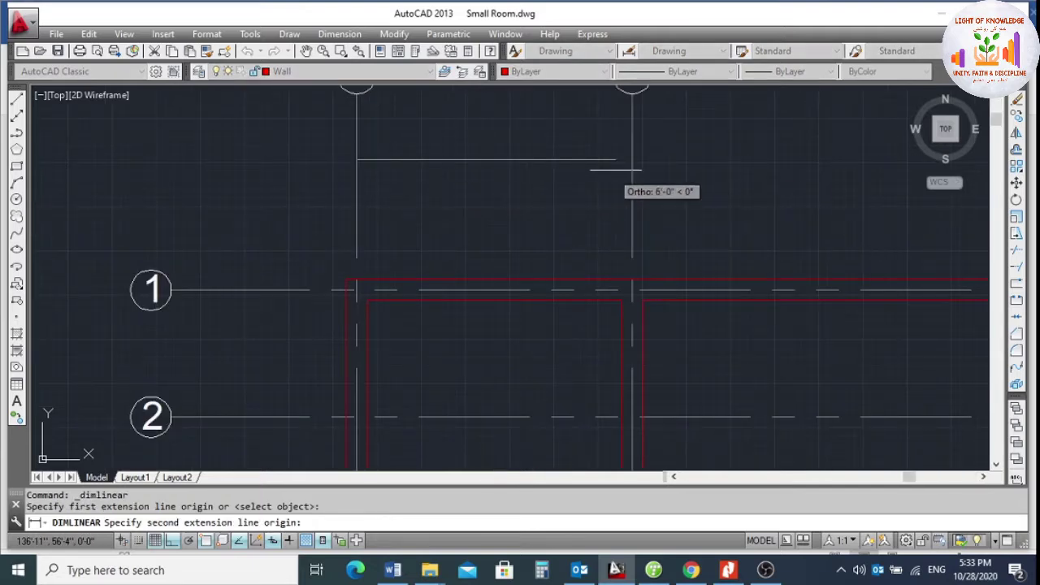
click(631, 162)
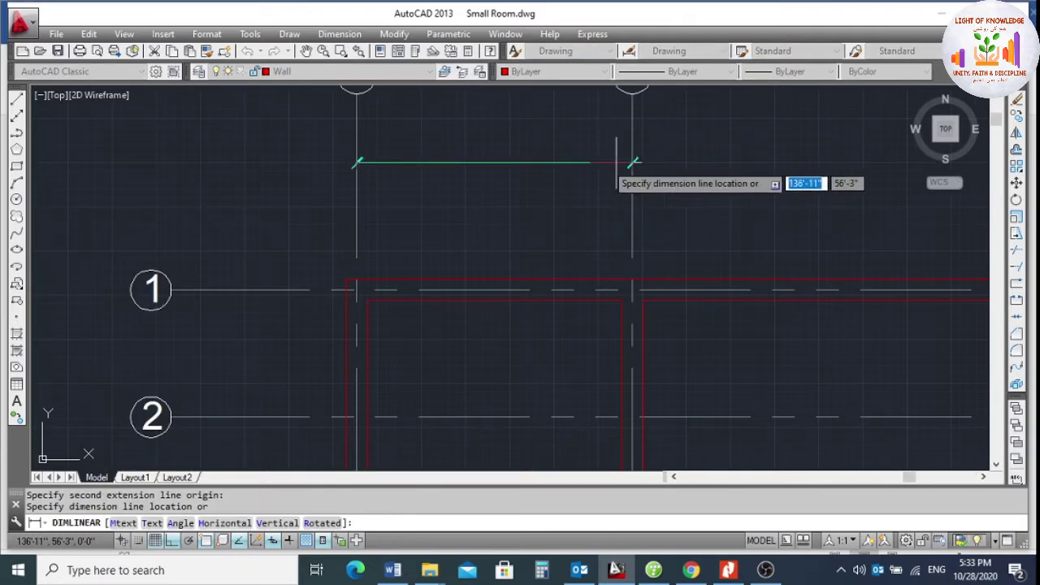
click(543, 177)
scroll(314, 157, down, 3)
scroll(428, 172, up, 3)
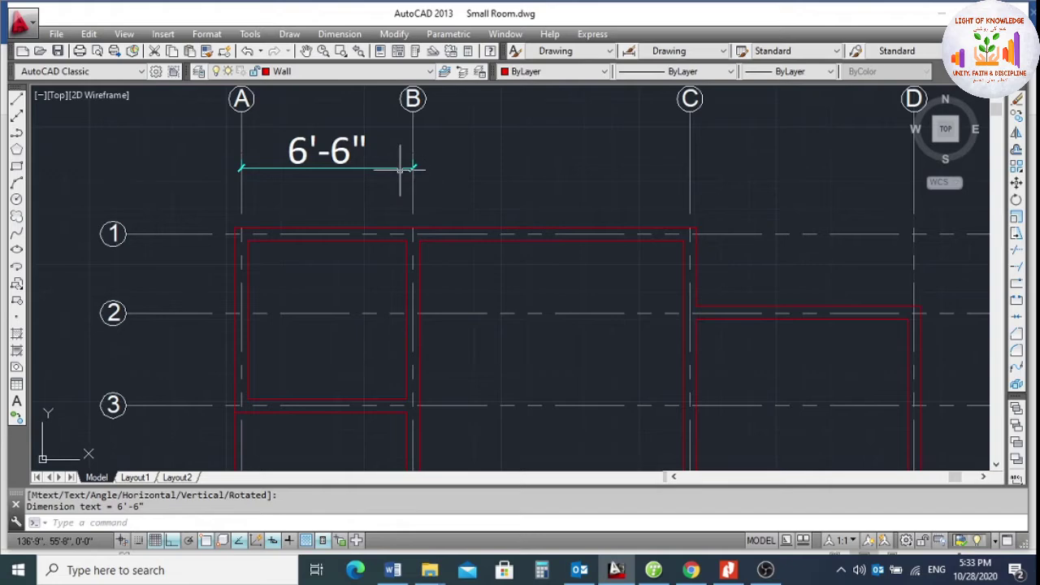
Continue the chain with 10'-6" to grid C and 8'-6" to grid D.
click(399, 169)
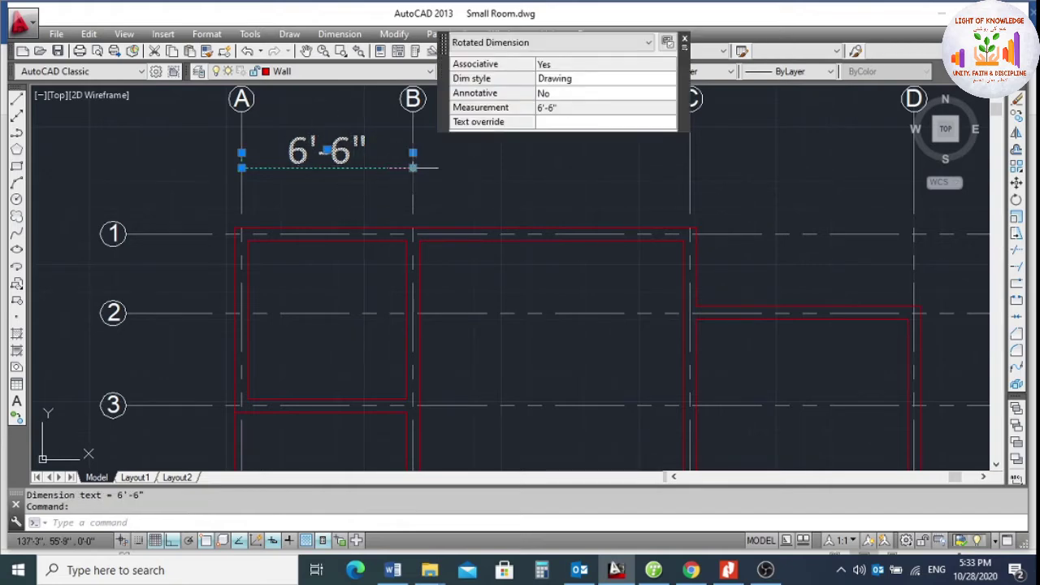
mouse_move(412, 168)
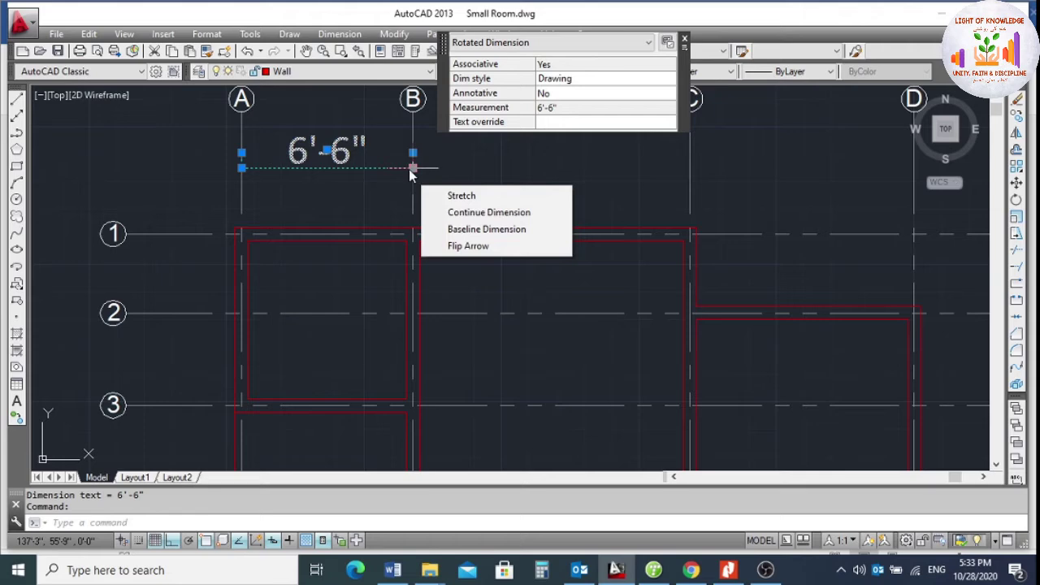
click(459, 213)
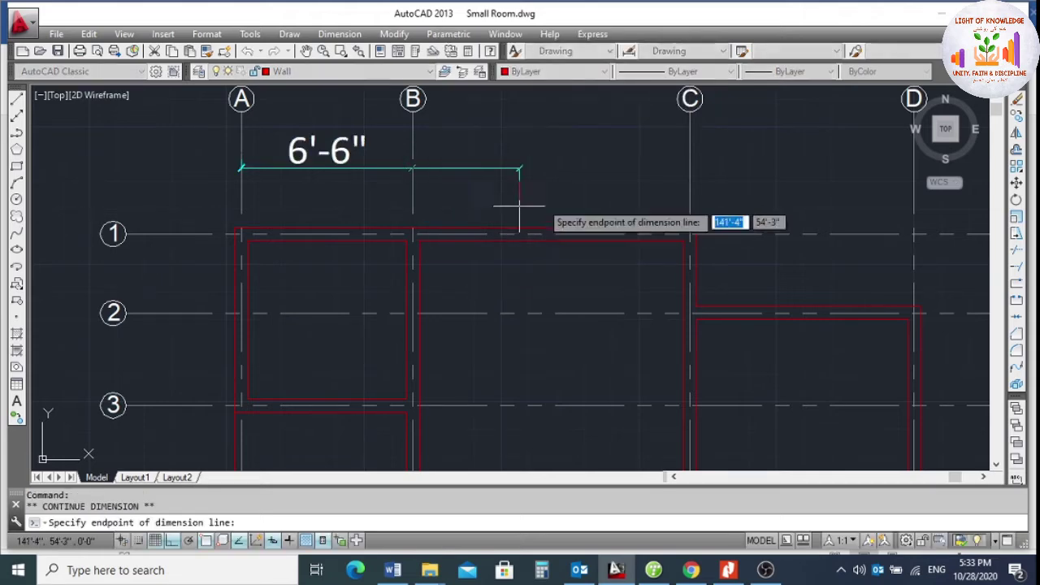
click(689, 168)
scroll(603, 174, down, 2)
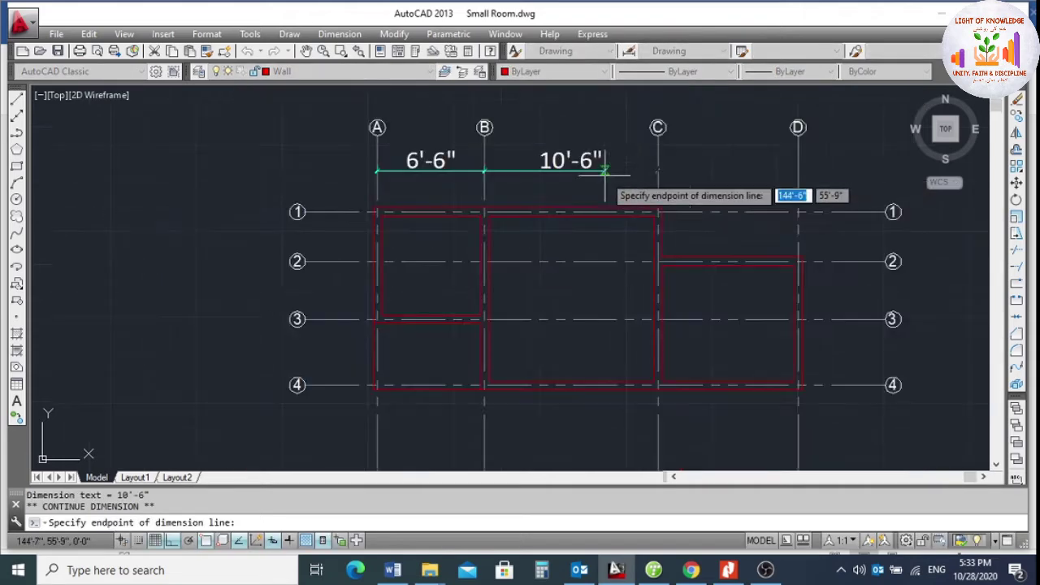
click(796, 170)
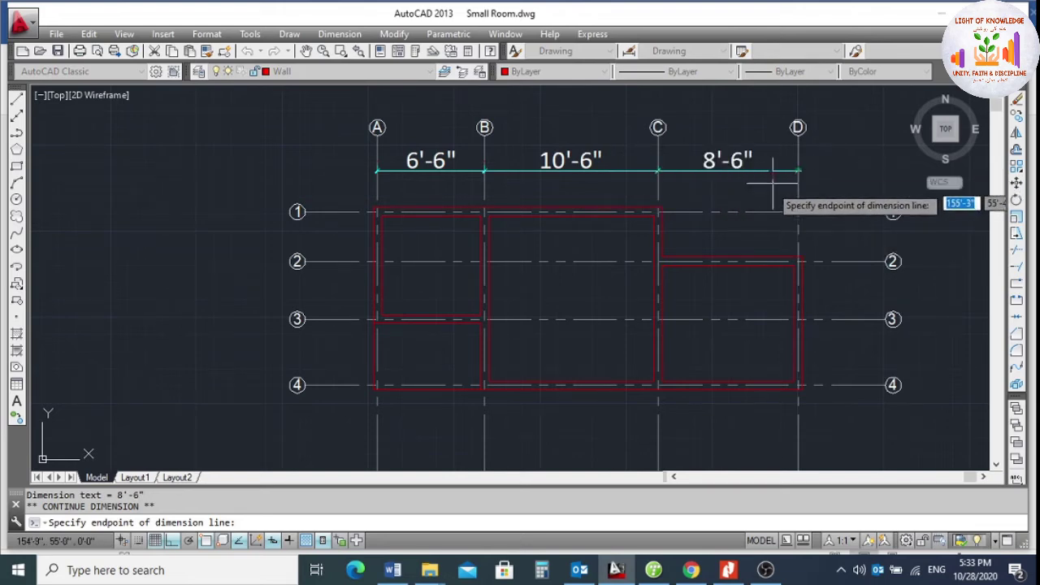
key(Escape)
scroll(621, 182, down, 2)
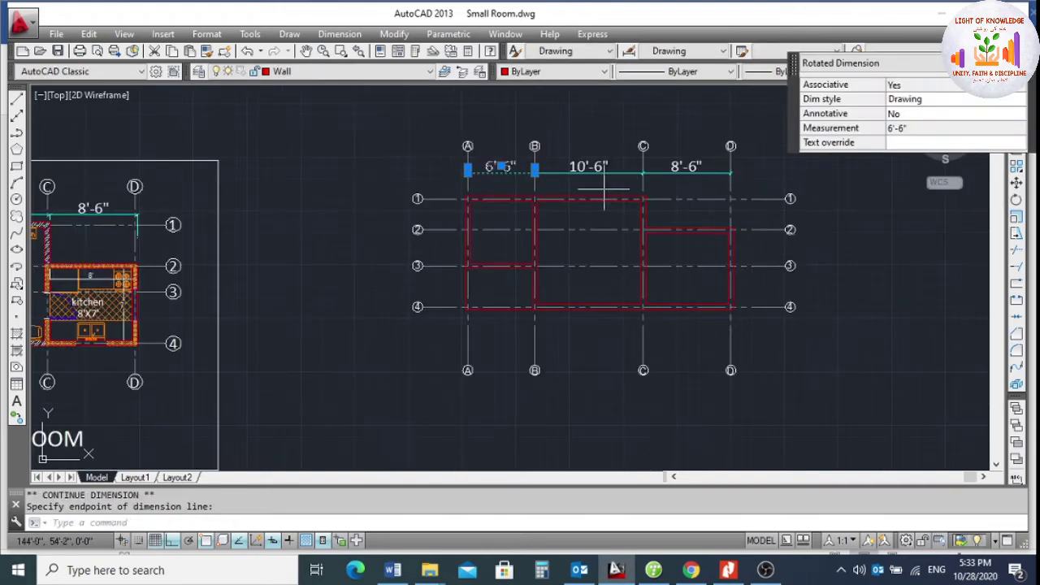
scroll(431, 204, up, 4)
key(Escape)
scroll(512, 151, down, 2)
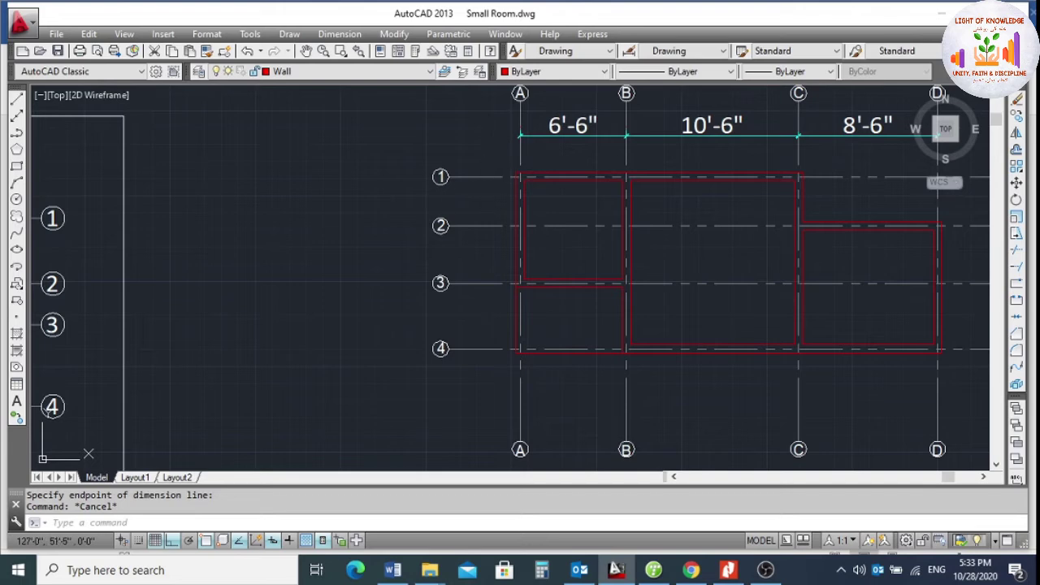
Add a linear 3' dimension between grid lines 1 and 2 on the left side.
click(337, 35)
click(329, 72)
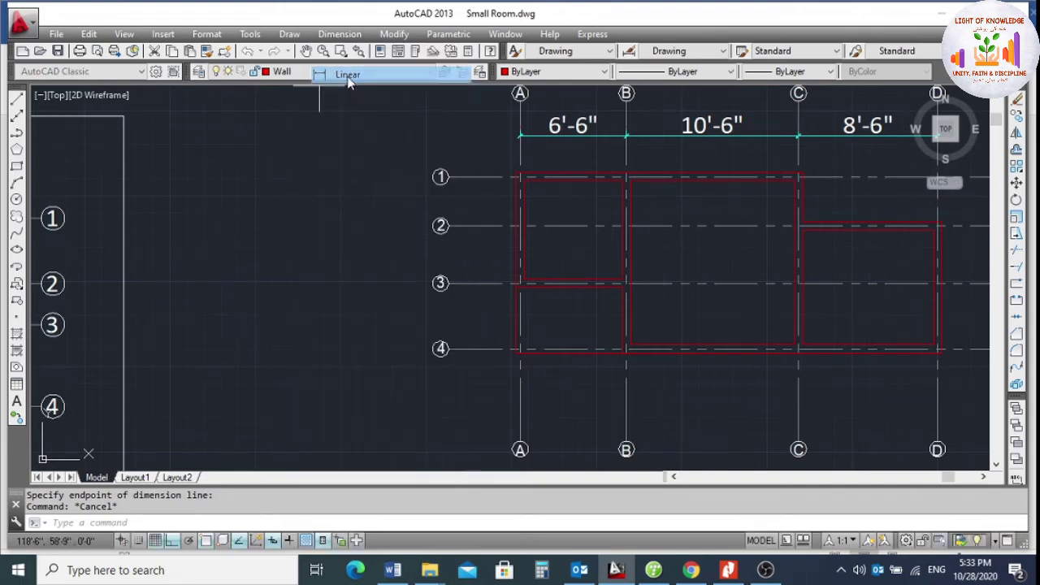
scroll(490, 211, up, 2)
click(471, 165)
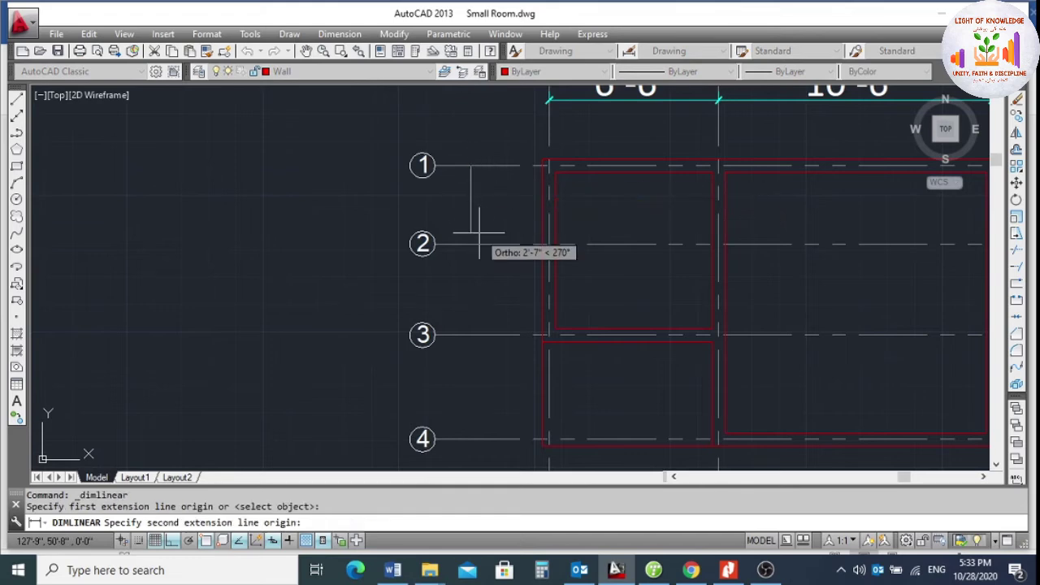
click(470, 244)
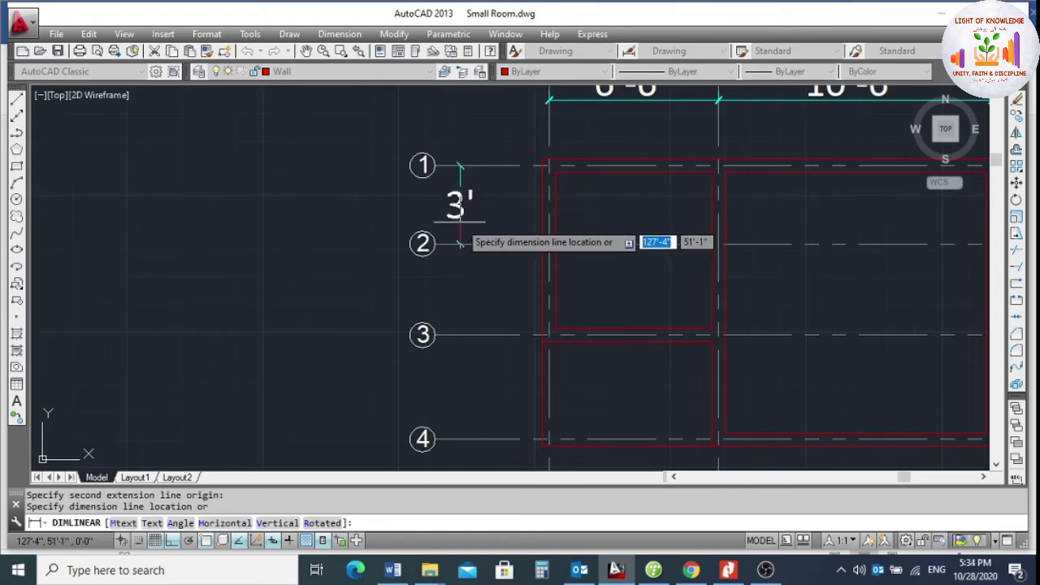
click(460, 239)
scroll(475, 236, down, 2)
scroll(471, 203, up, 2)
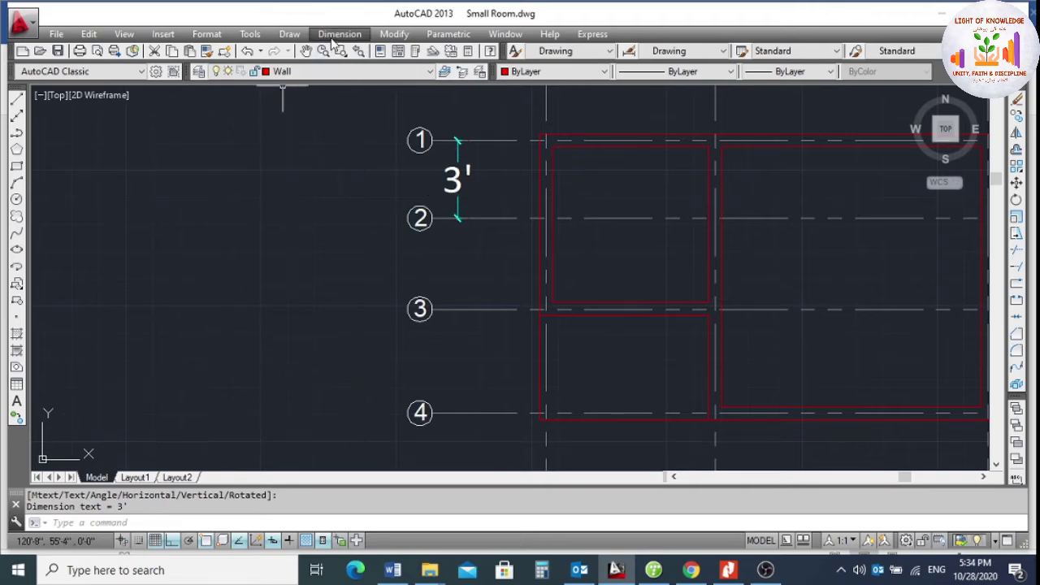
Continue the chain with 3'-6" to grid line 3 and 4' to grid line 4.
click(458, 181)
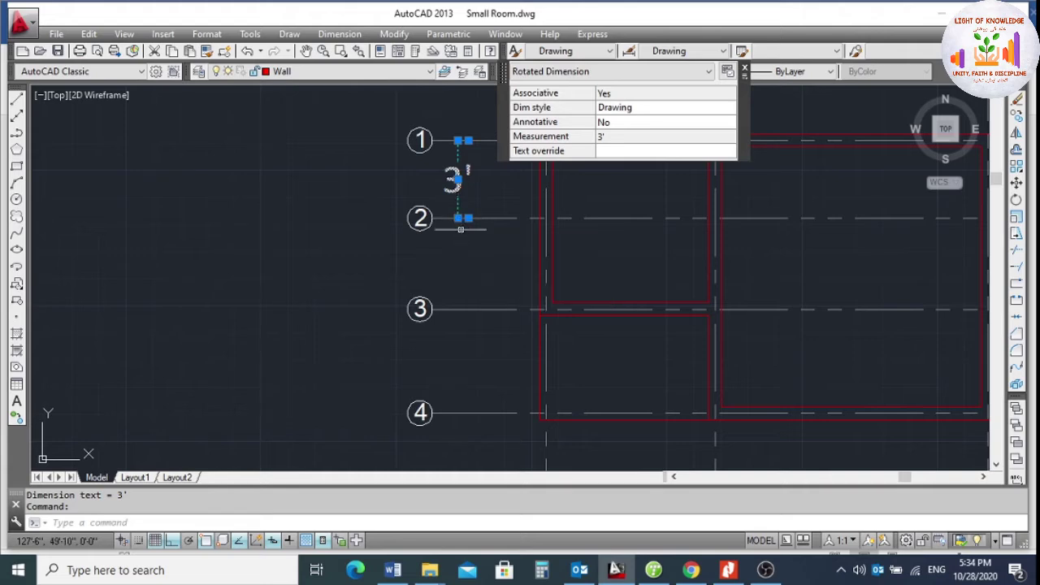
mouse_move(458, 219)
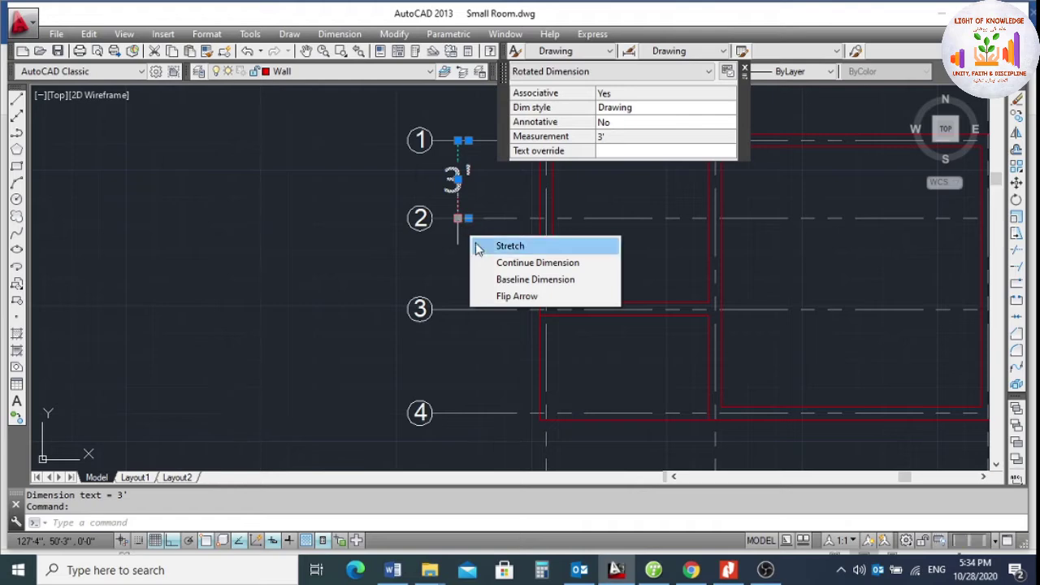
click(528, 271)
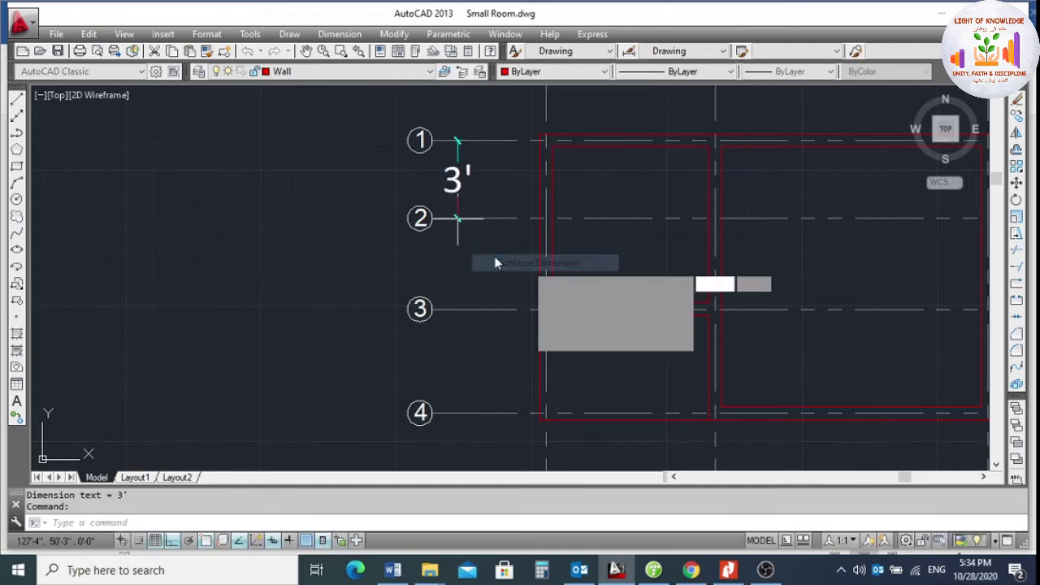
click(456, 309)
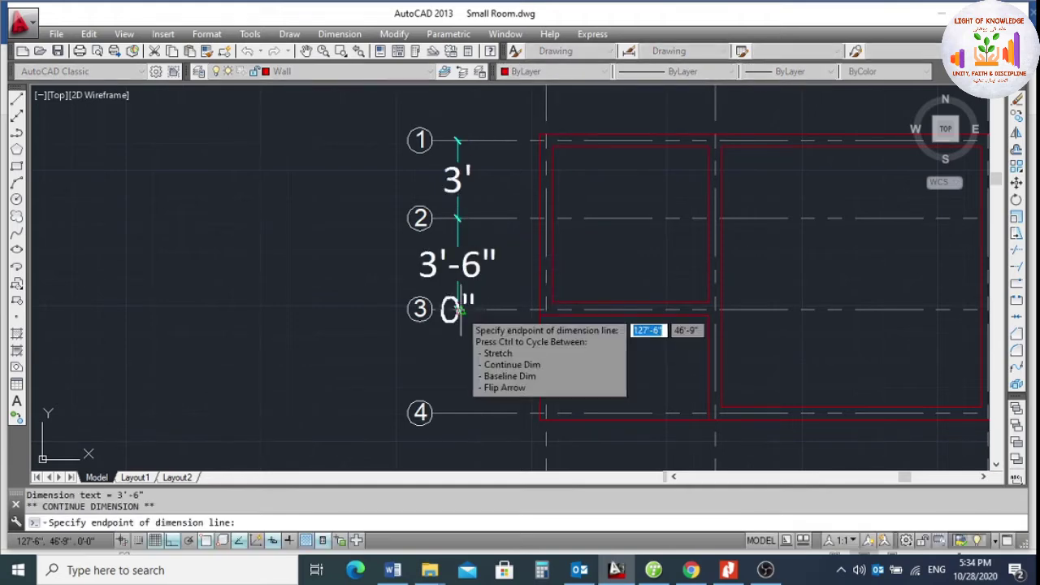
scroll(464, 297, down, 2)
scroll(464, 325, up, 2)
click(464, 360)
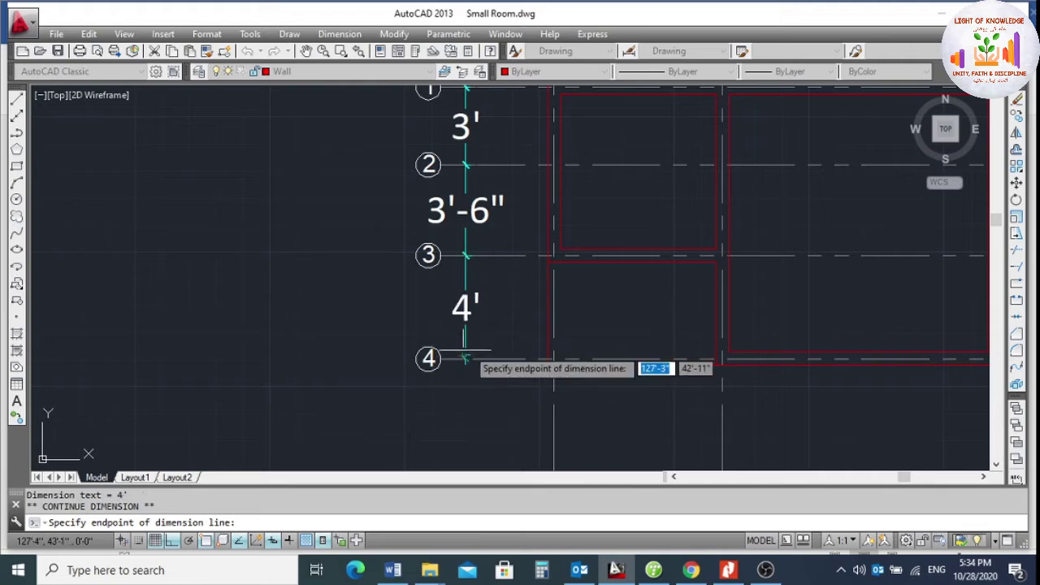
key(Escape)
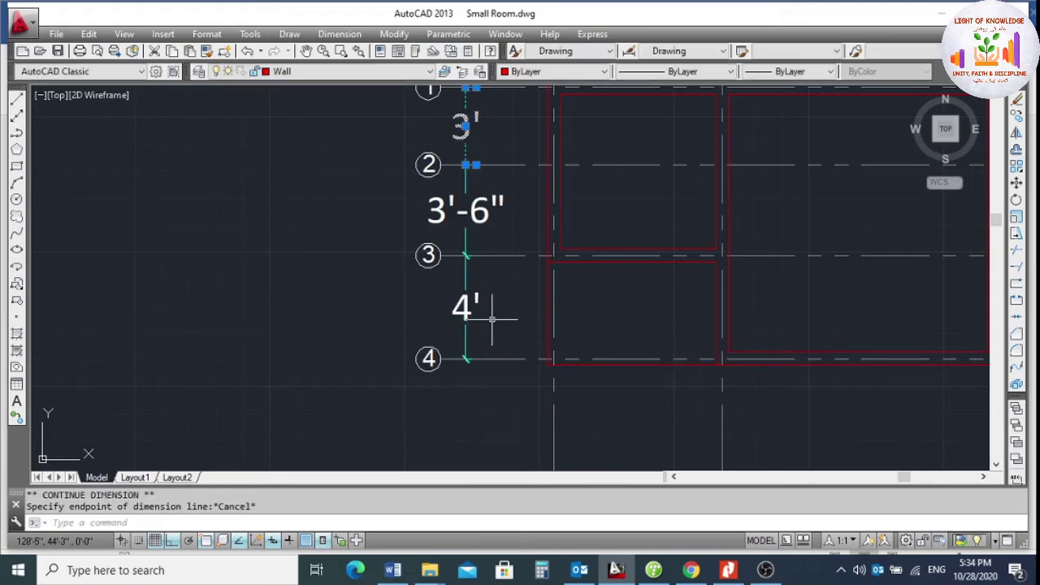
scroll(459, 268, down, 2)
key(Escape)
scroll(463, 265, up, 2)
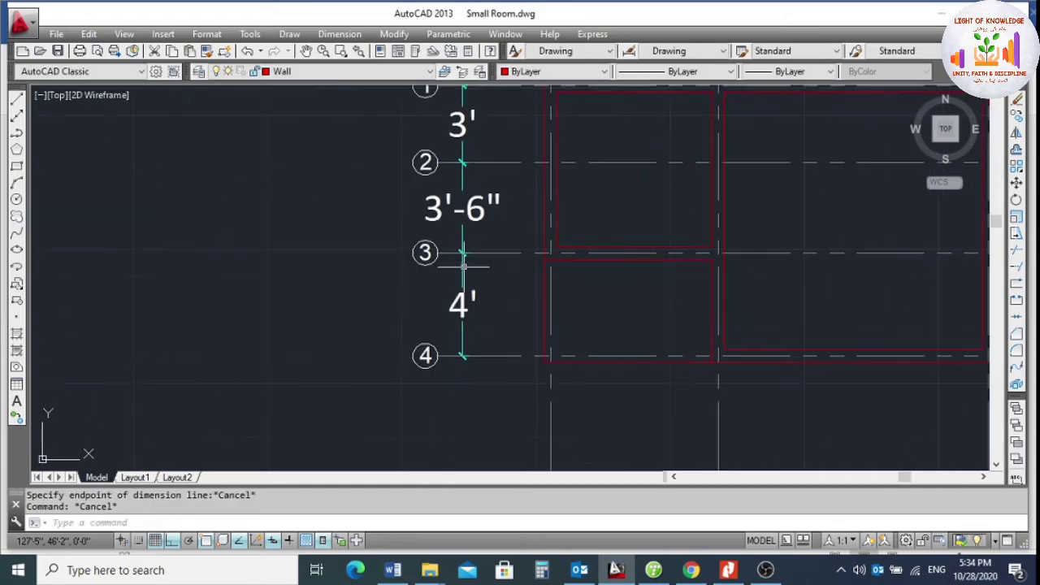
scroll(374, 230, down, 3)
scroll(466, 255, up, 3)
Make Room the current text style and Room Plan the current dimension style.
scroll(429, 278, down, 2)
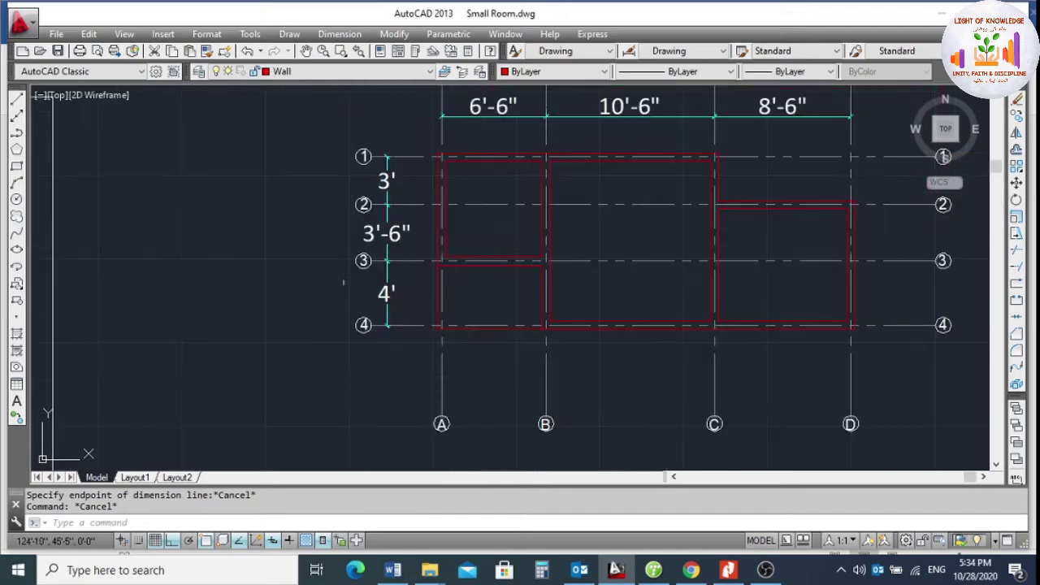
scroll(381, 282, down, 1)
scroll(427, 200, up, 1)
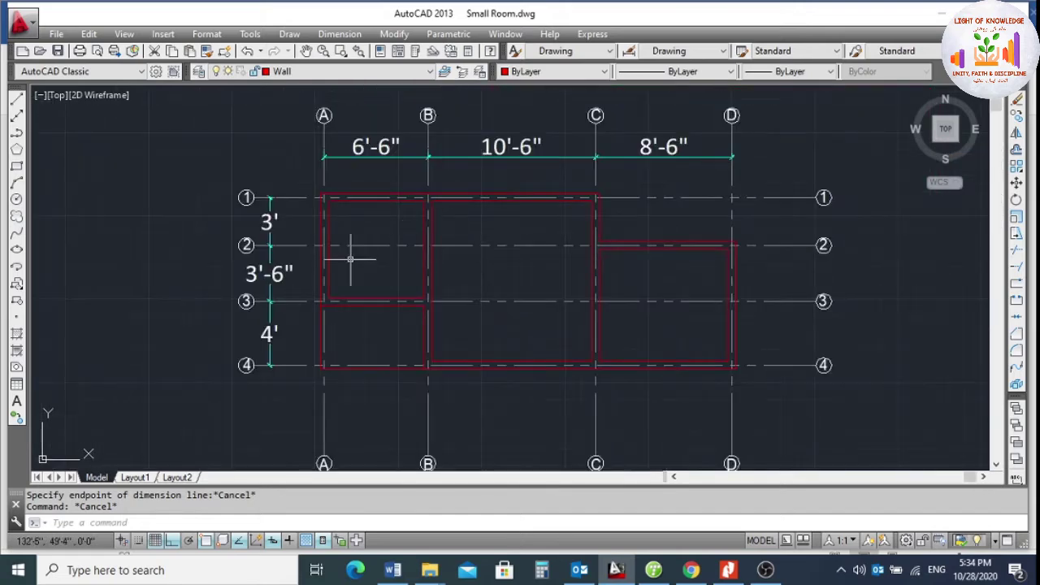
scroll(329, 247, up, 2)
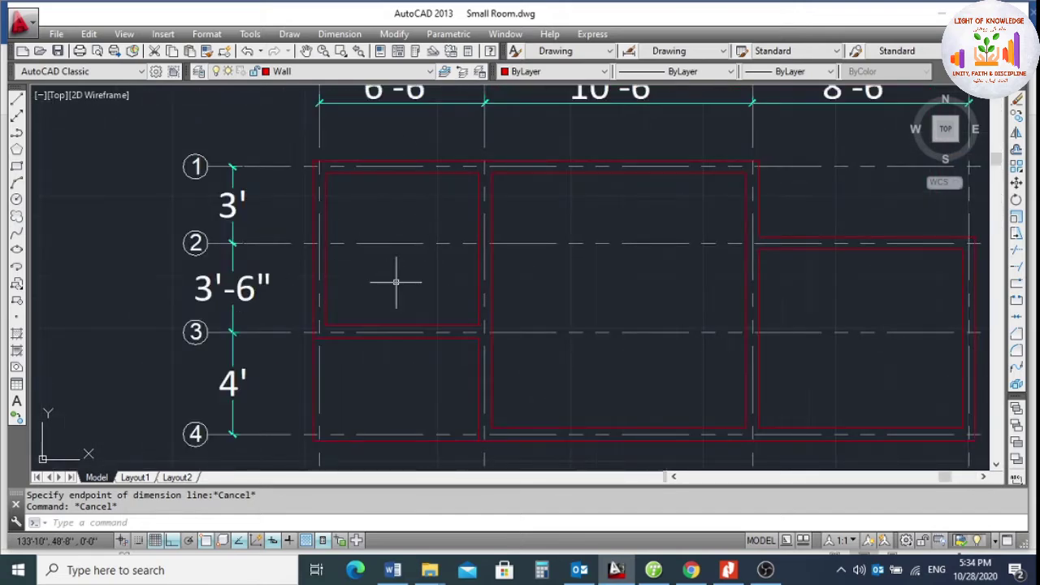
scroll(413, 272, down, 2)
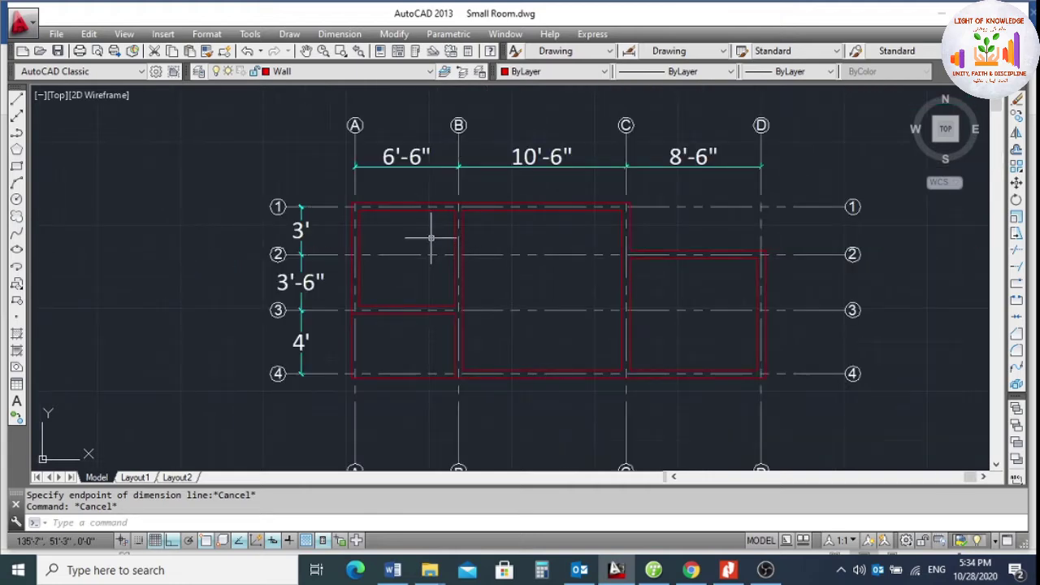
scroll(431, 238, up, 2)
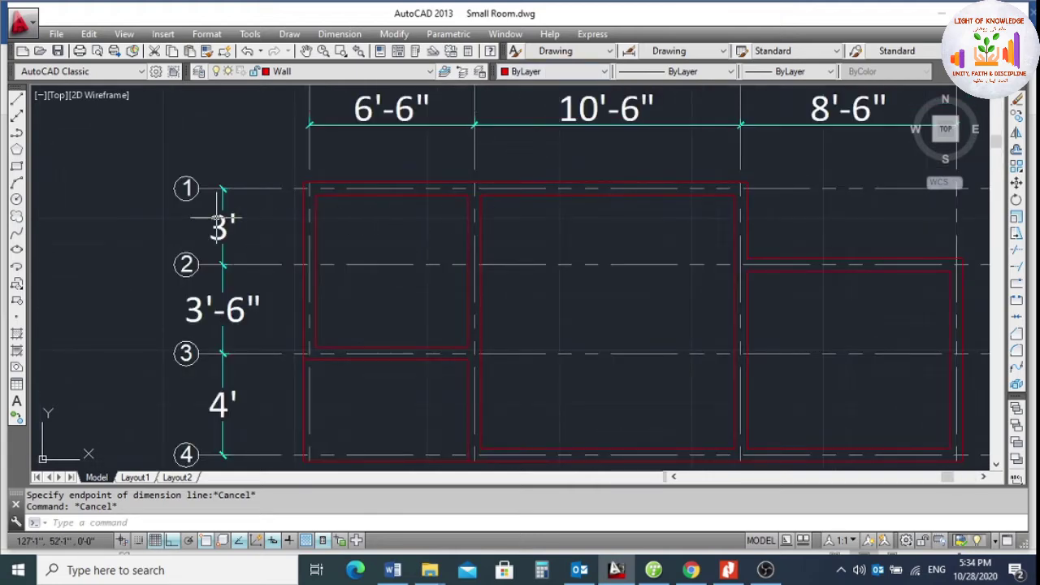
click(608, 52)
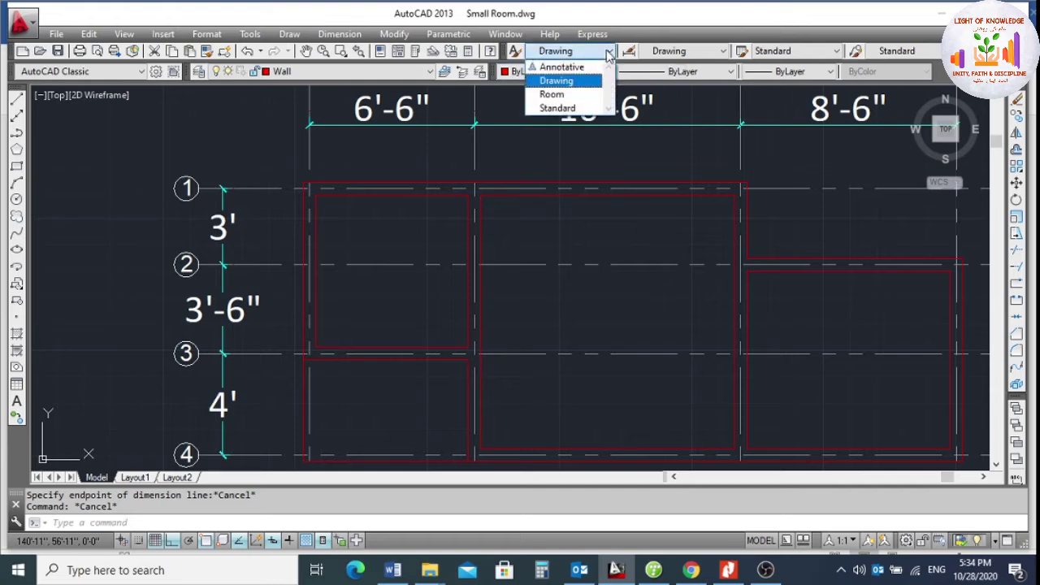
click(557, 94)
click(706, 51)
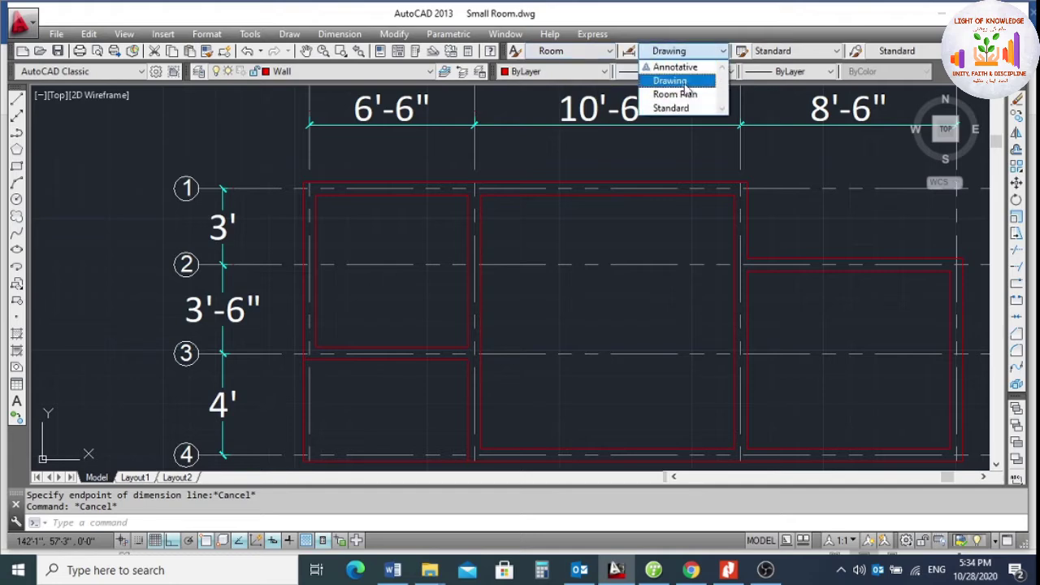
click(675, 95)
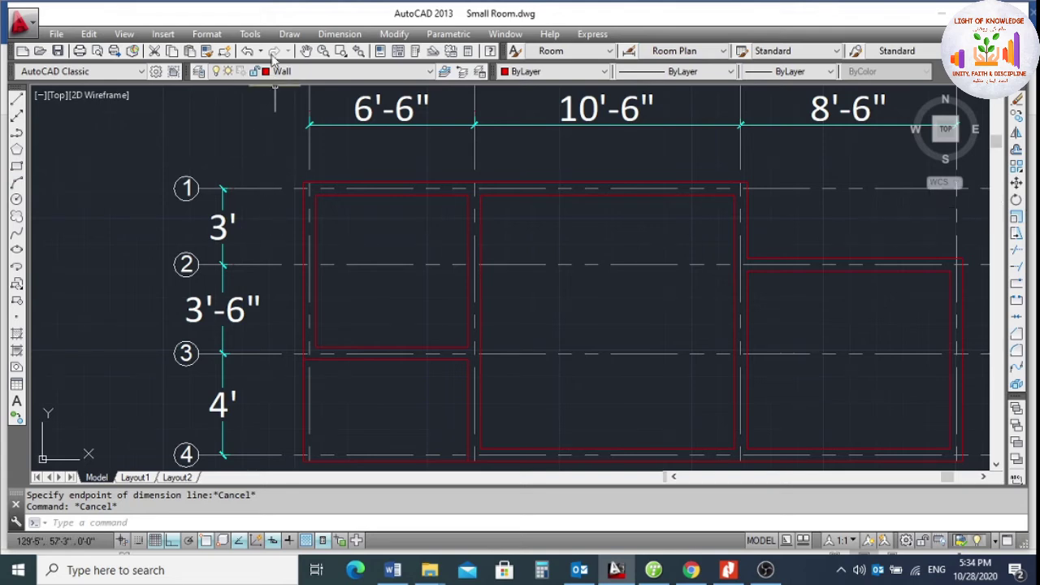
Dimension the top-left room's interior as 6' wide by 6' high.
click(340, 33)
click(347, 74)
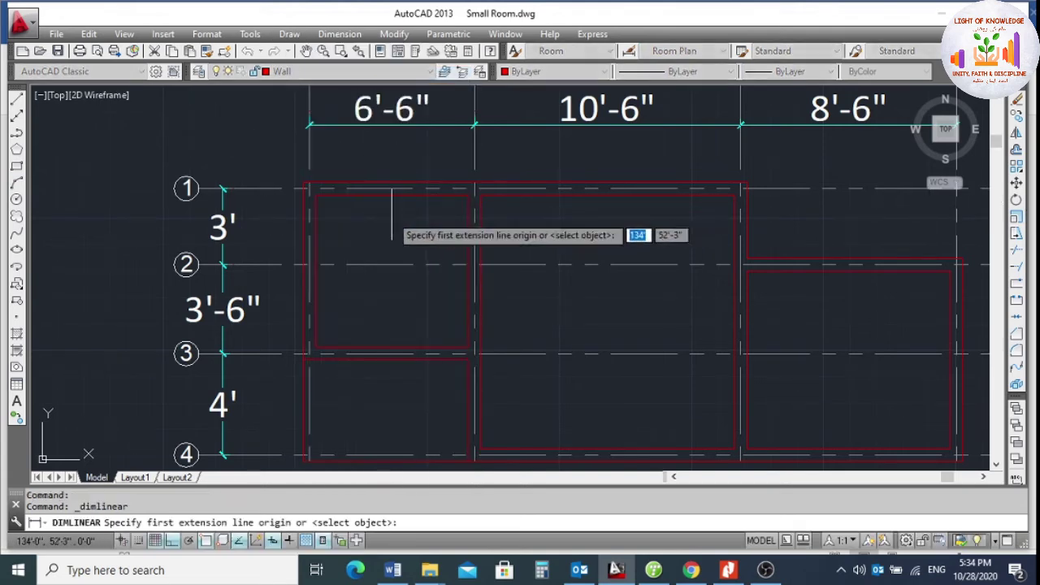
scroll(345, 213, up, 3)
click(293, 194)
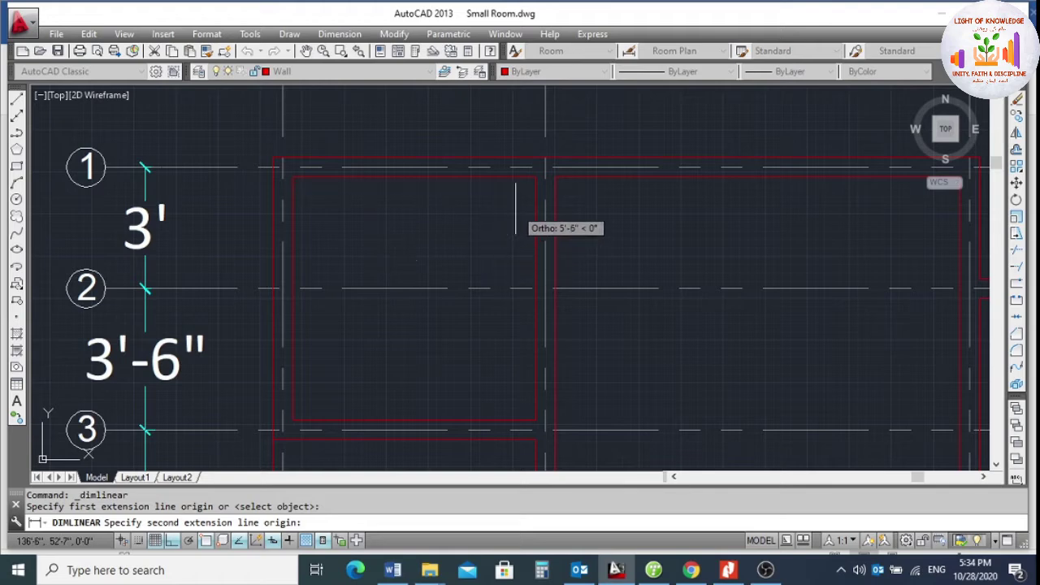
click(535, 194)
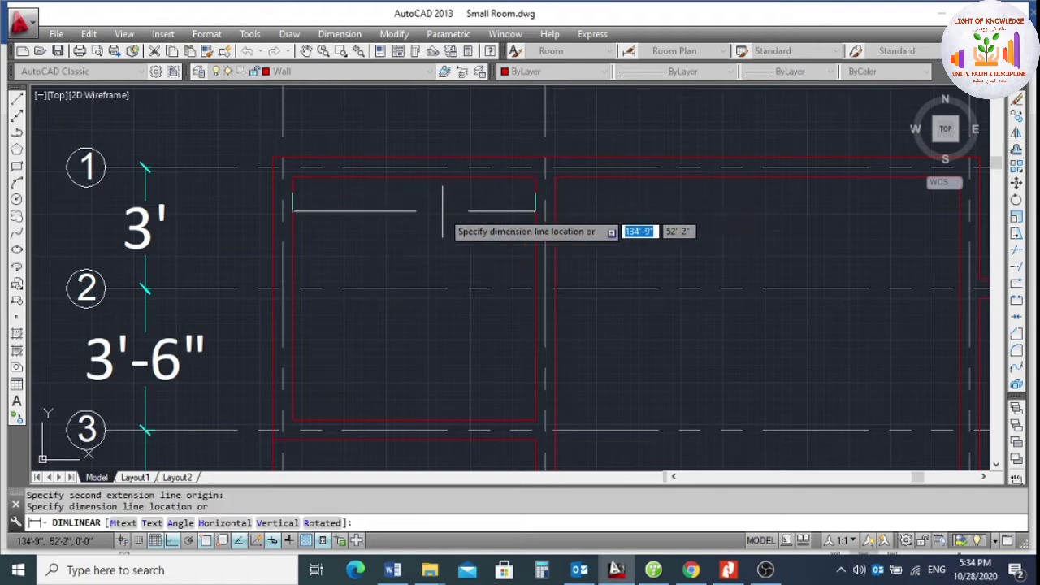
click(446, 210)
scroll(401, 210, up, 2)
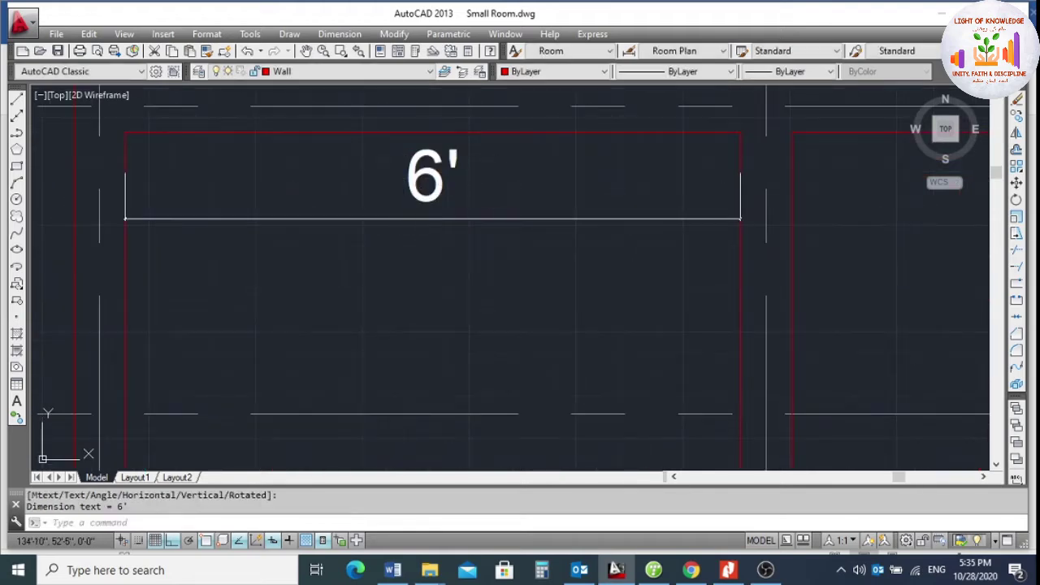
scroll(345, 236, down, 3)
key(Return)
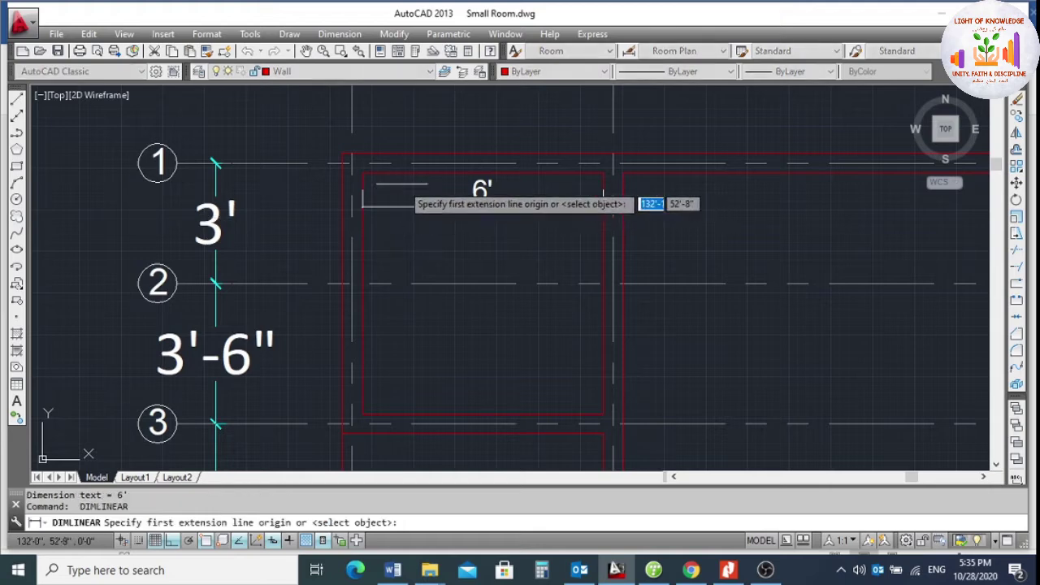
click(392, 172)
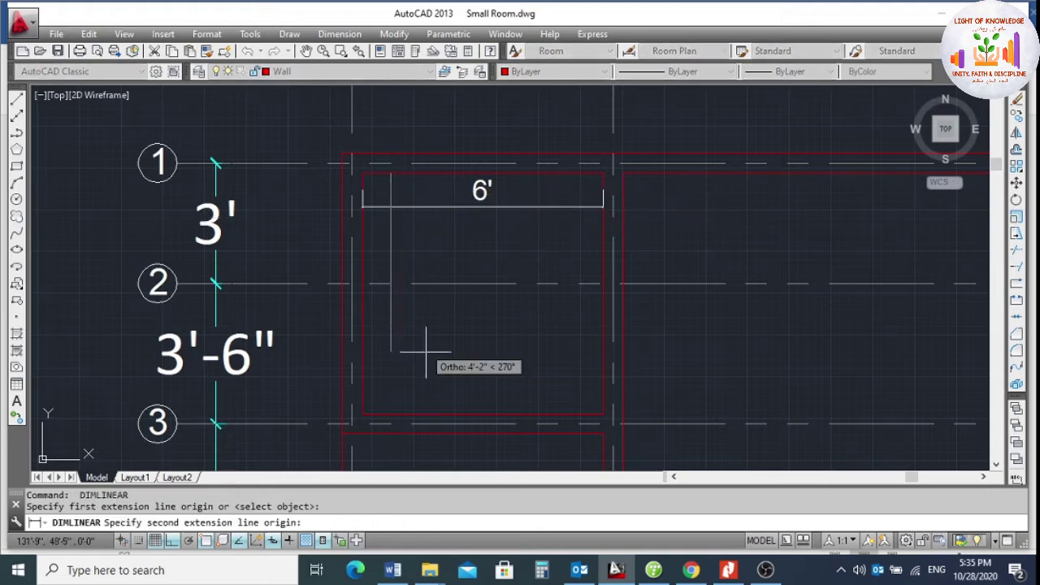
click(388, 412)
click(393, 357)
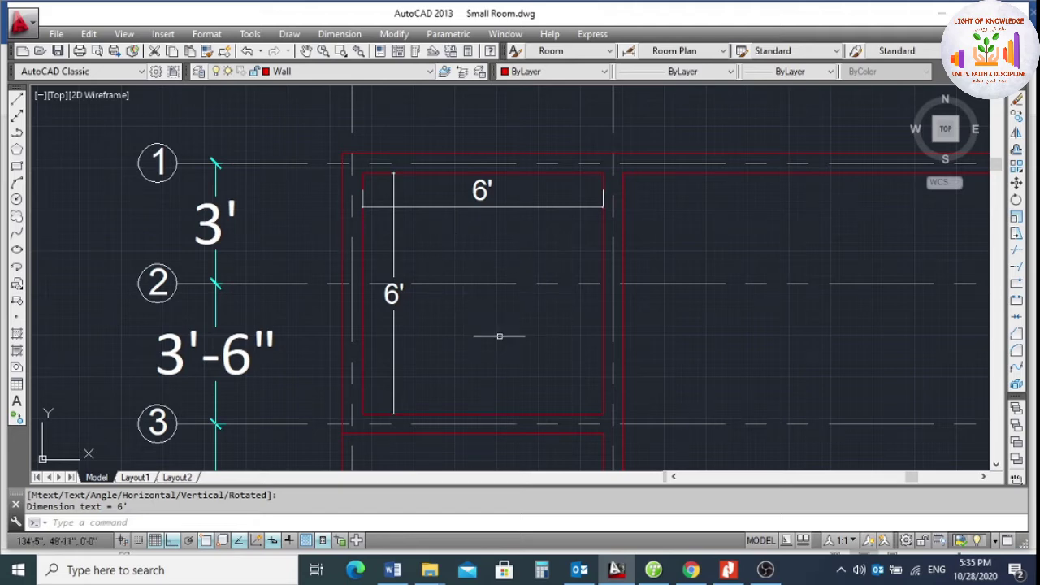
scroll(419, 273, down, 2)
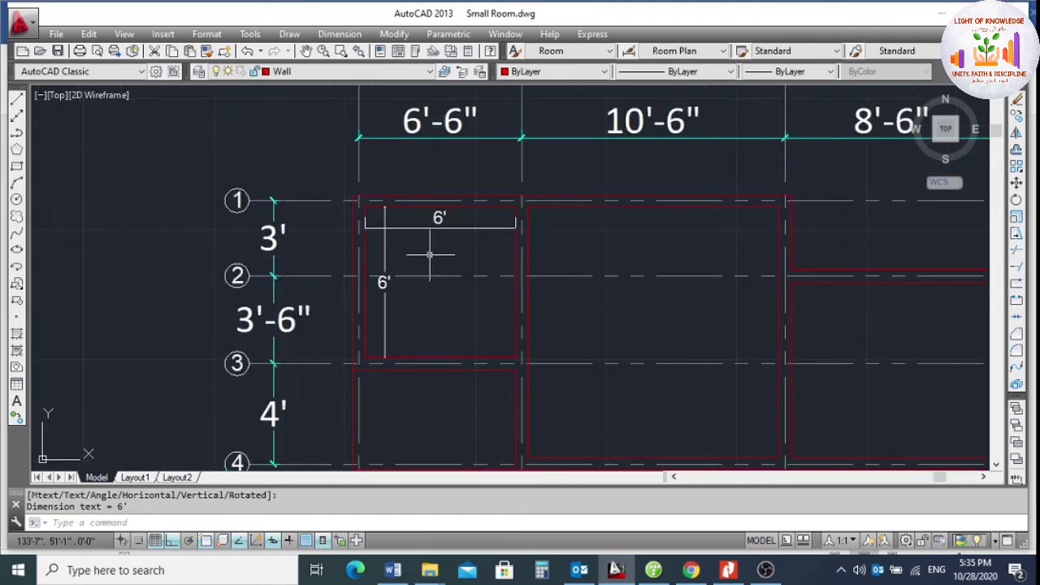
scroll(430, 254, up, 2)
Dimension the middle room's interior as 10' by 10'.
key(Return)
click(393, 210)
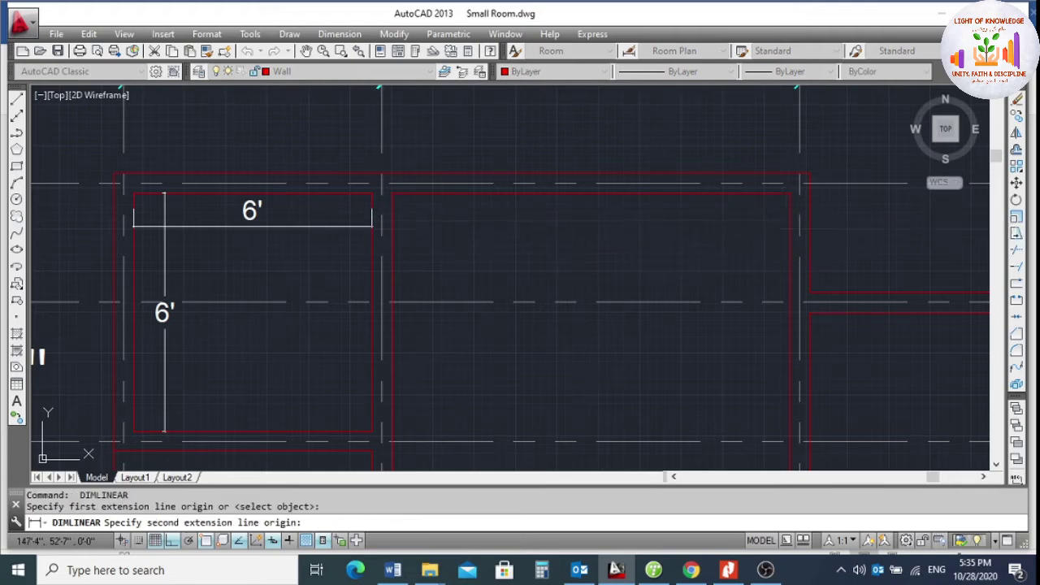
click(789, 210)
click(726, 225)
scroll(520, 220, down, 2)
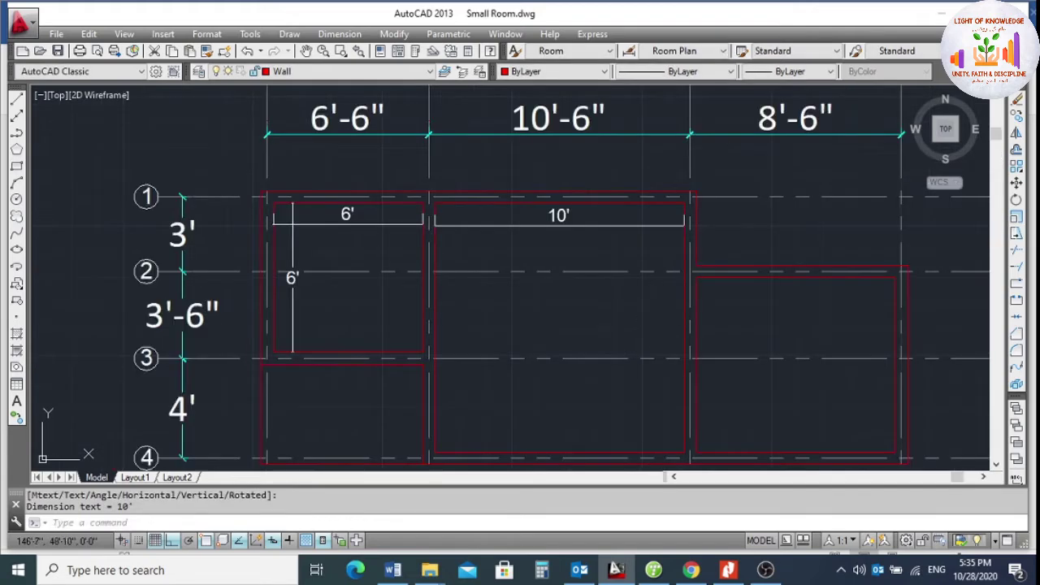
scroll(598, 258, down, 1)
scroll(504, 297, up, 3)
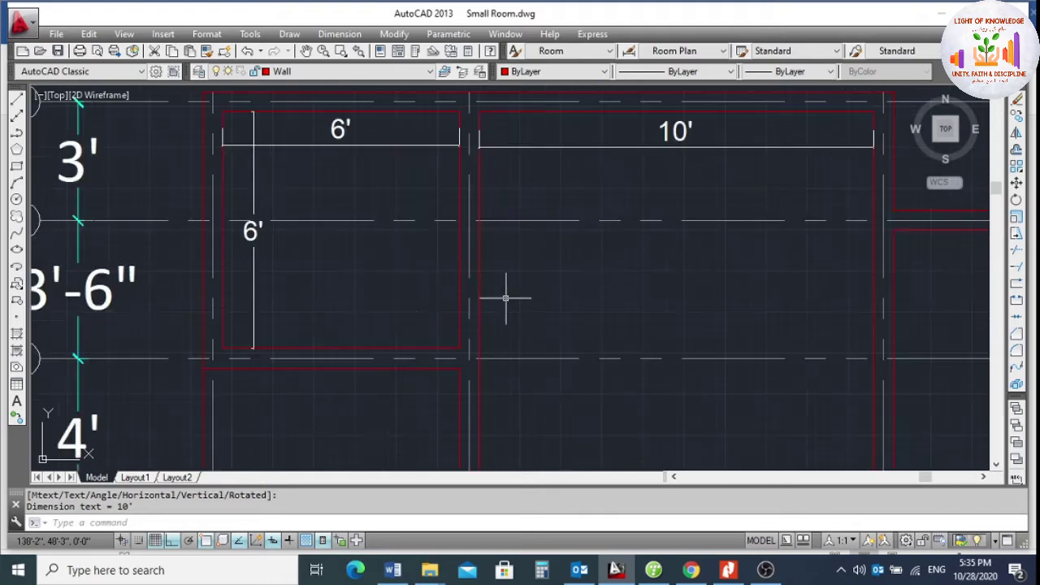
key(Return)
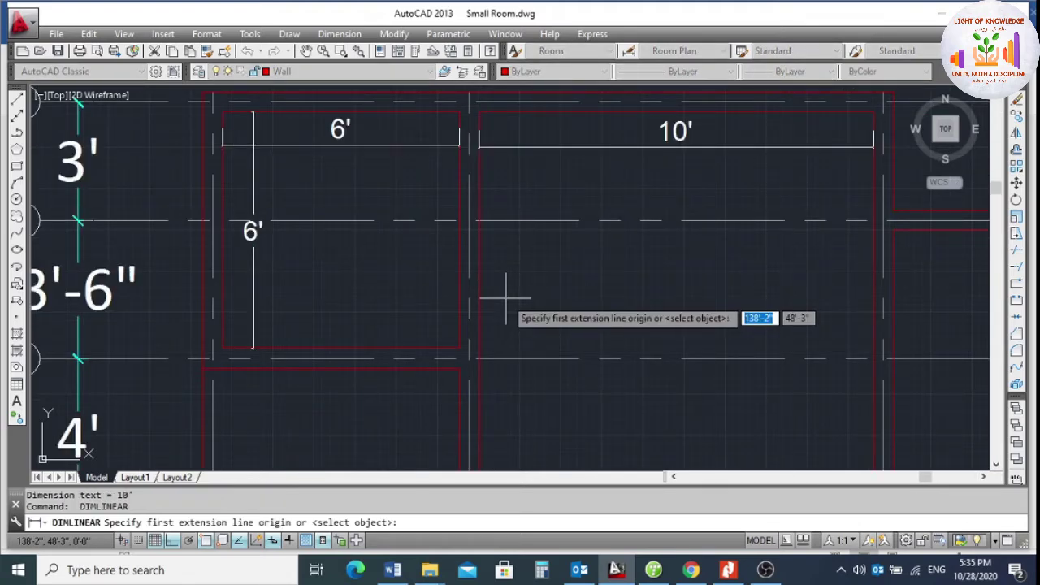
key(Return)
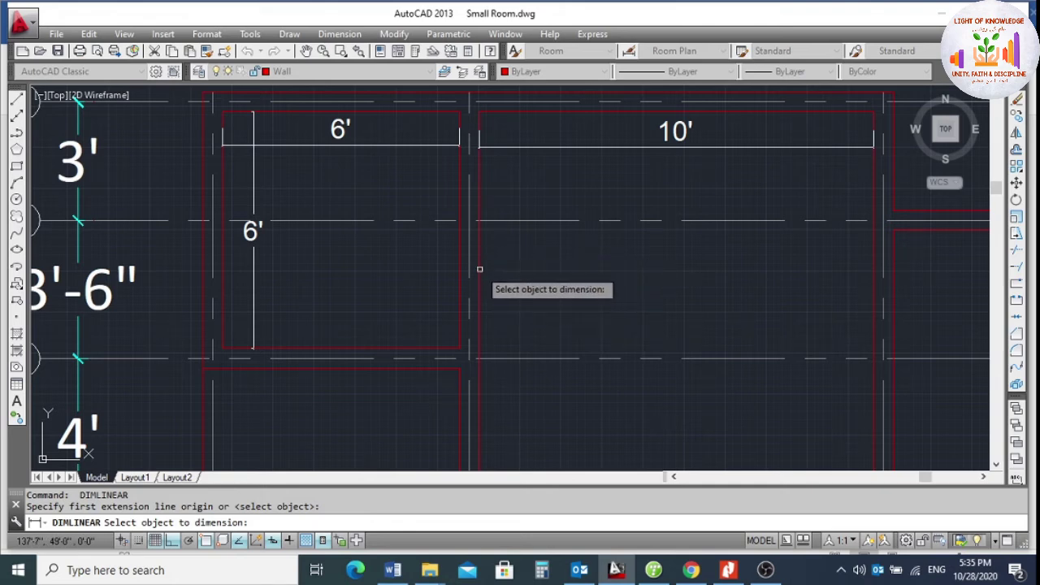
click(479, 269)
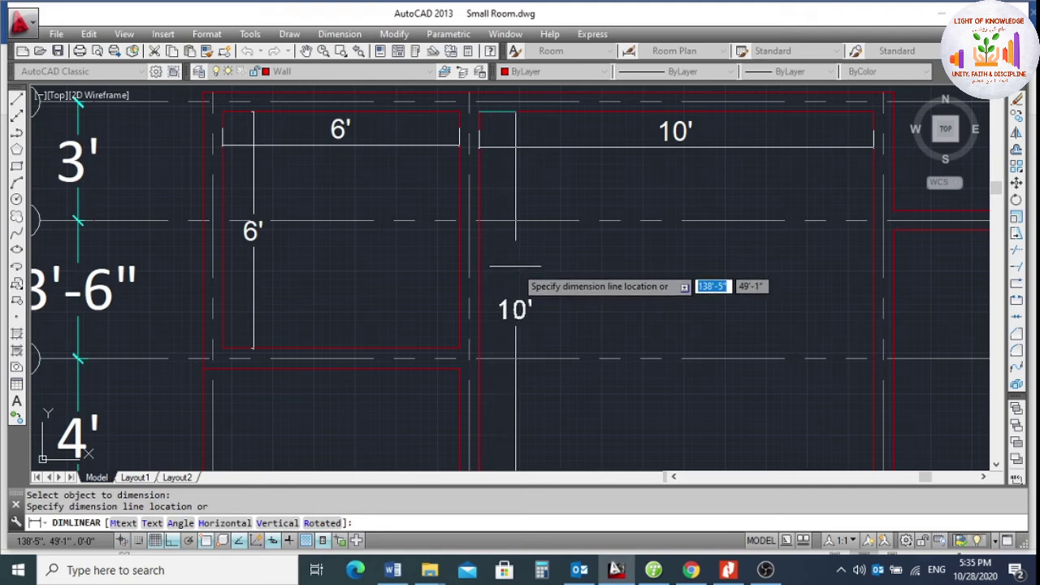
click(513, 267)
scroll(530, 307, down, 3)
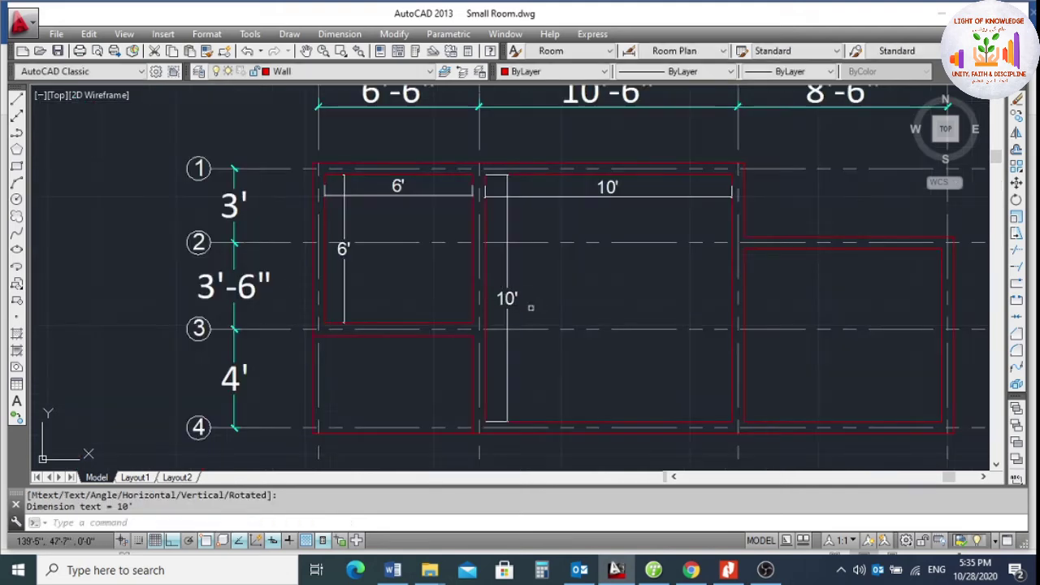
scroll(443, 247, down, 2)
scroll(711, 258, up, 4)
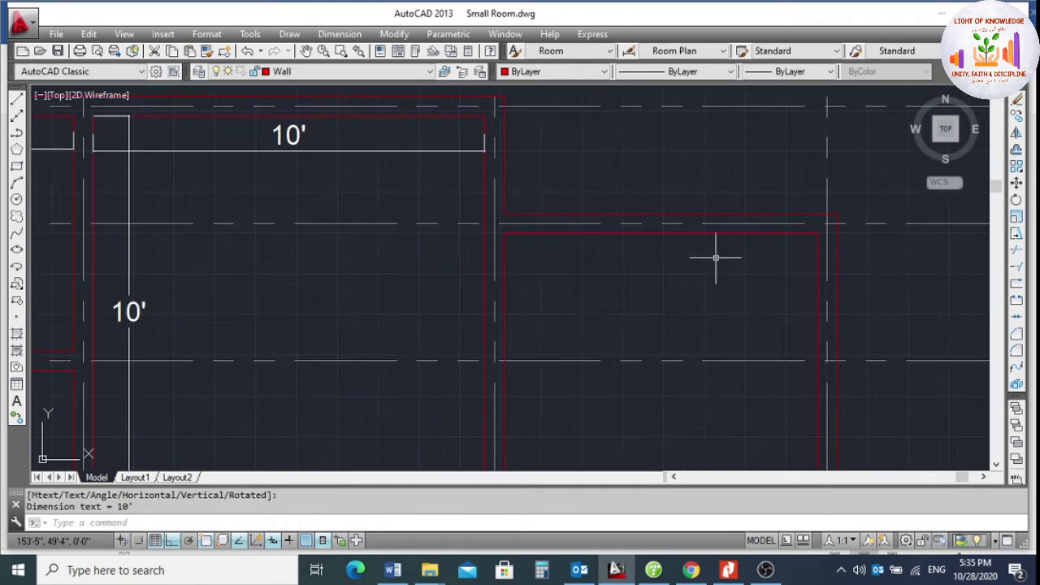
Dimension the right room as 8' by 7' and the lower-left room's top wall as 6'-6".
key(Return)
key(Return)
click(698, 234)
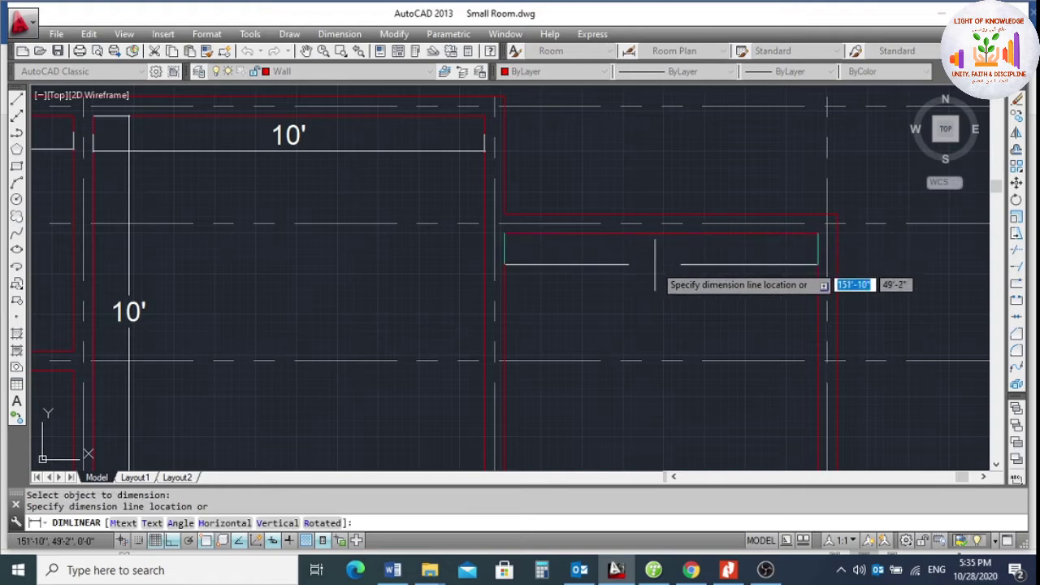
click(671, 265)
key(Return)
key(Return)
click(812, 289)
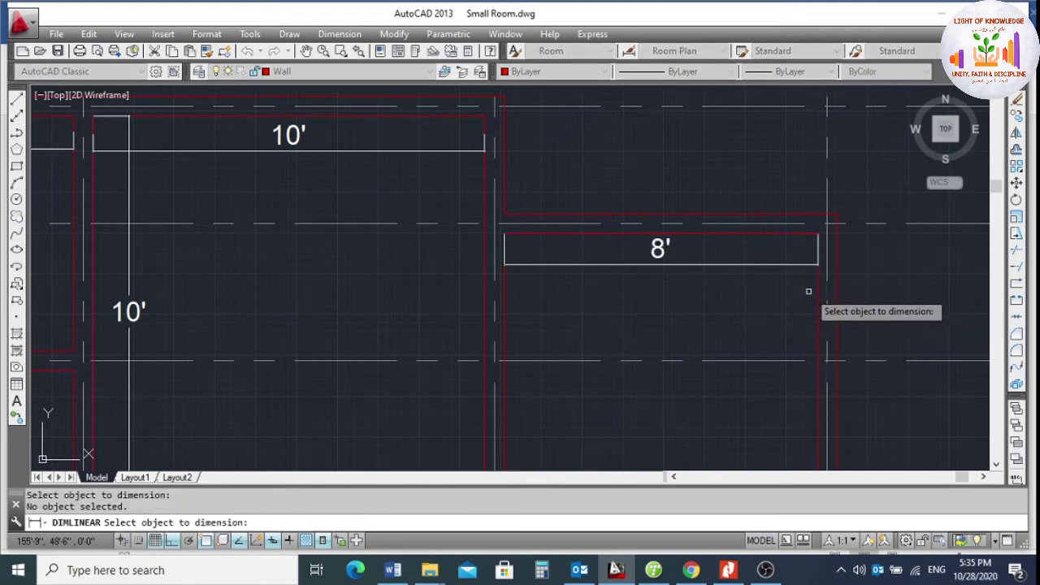
click(815, 279)
click(786, 297)
scroll(671, 263, down, 4)
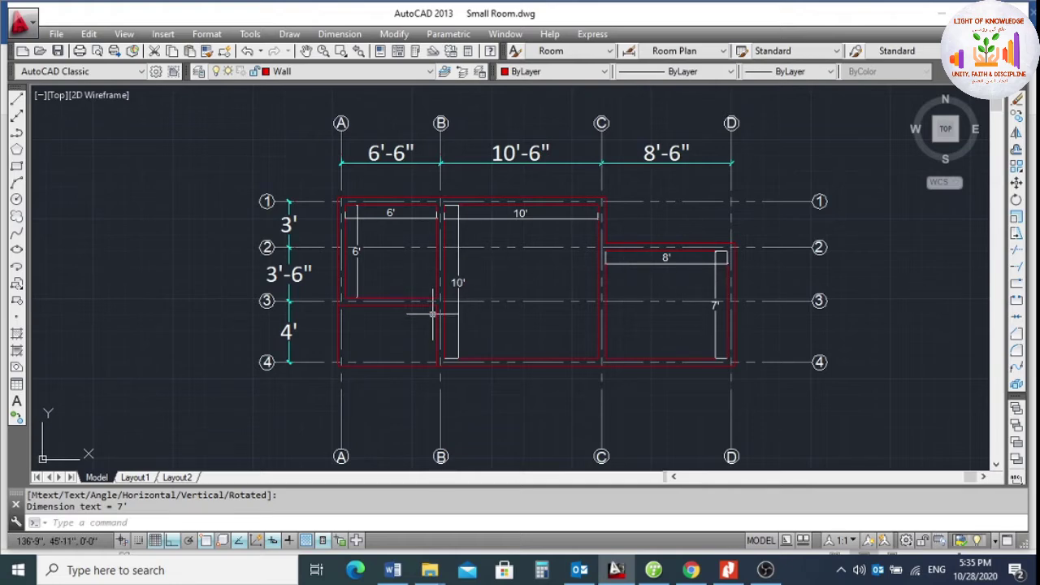
scroll(413, 321, up, 2)
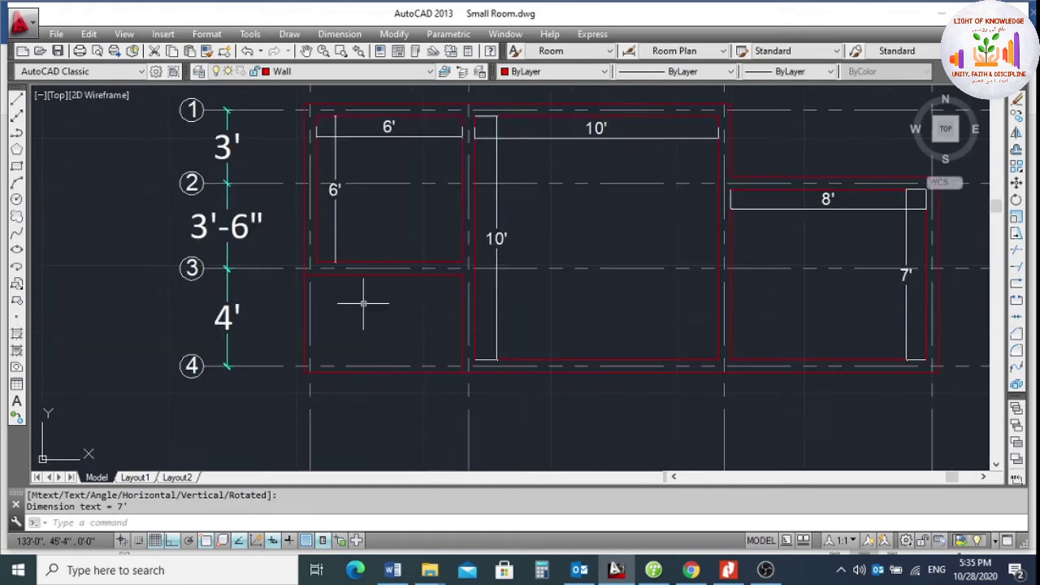
key(Return)
key(Return)
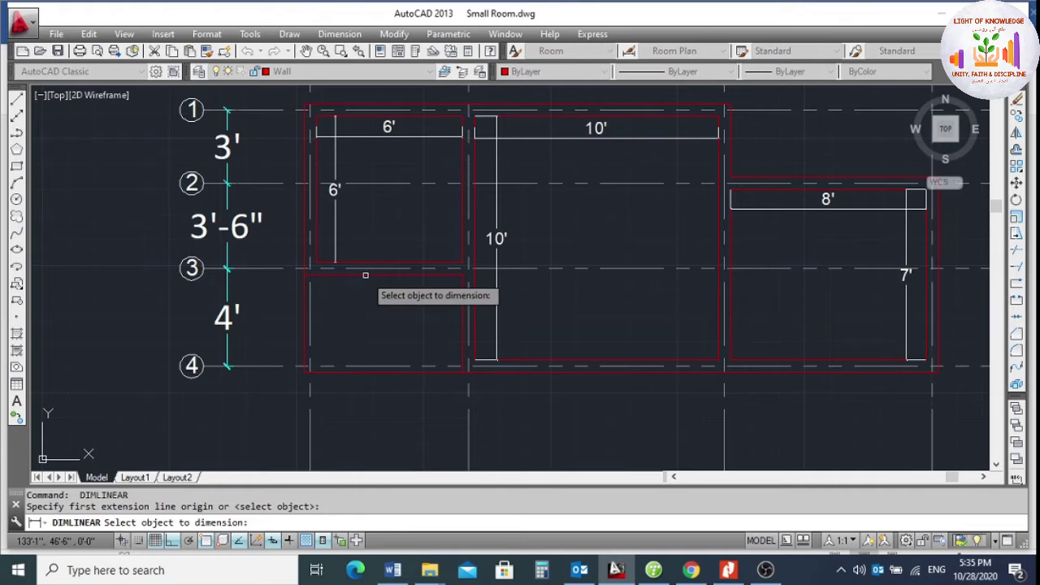
click(365, 276)
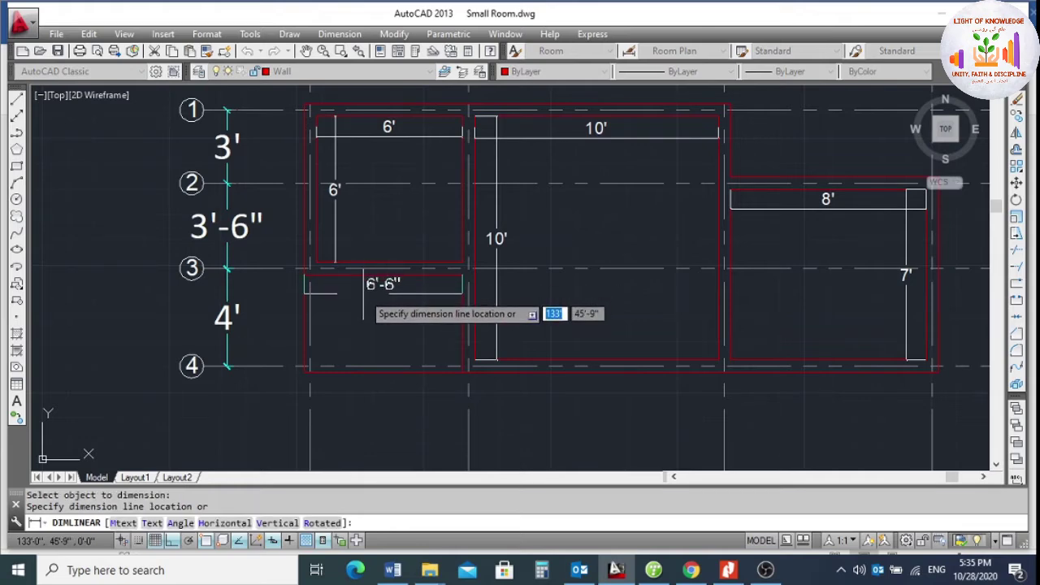
click(363, 294)
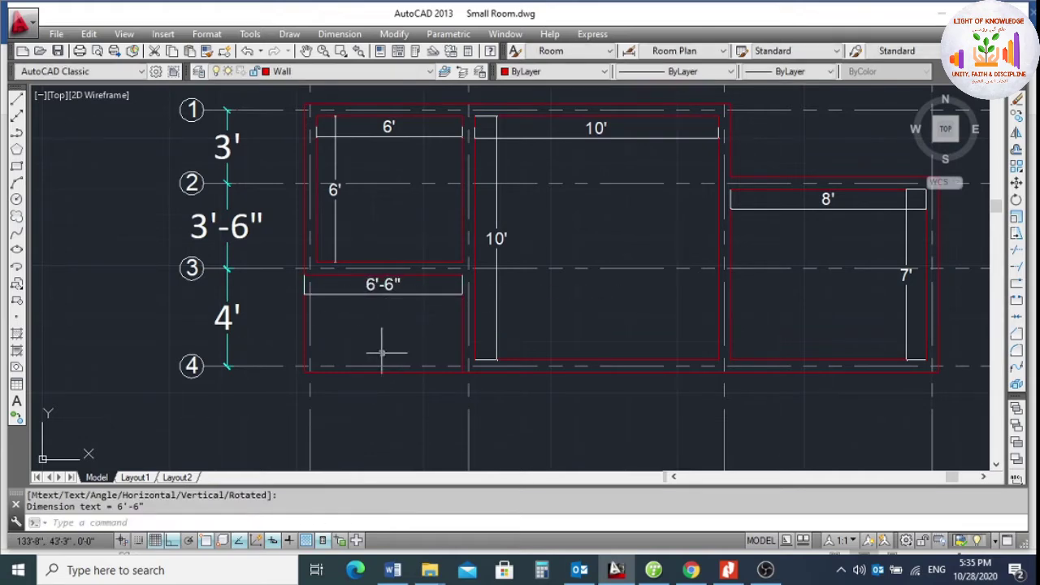
Give the lower-left room's wall outline the PHANTOM2 linetype.
scroll(333, 364, up, 4)
click(337, 362)
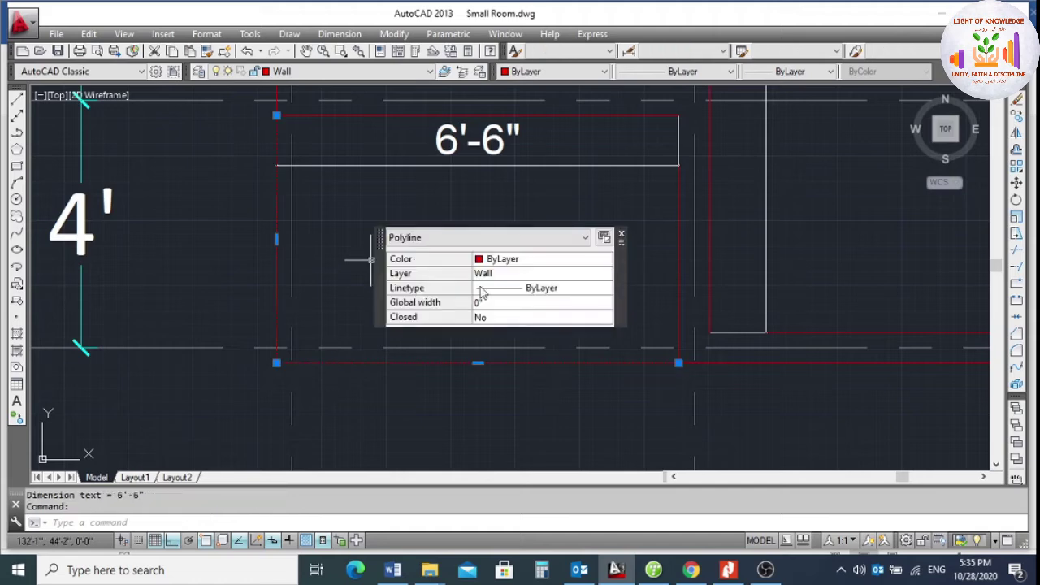
click(541, 288)
click(559, 344)
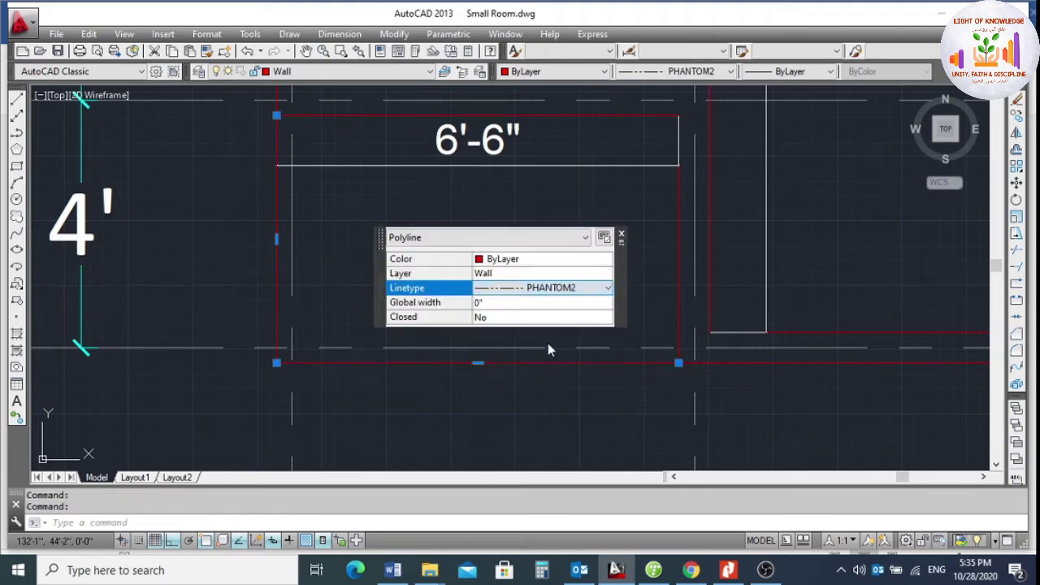
key(Escape)
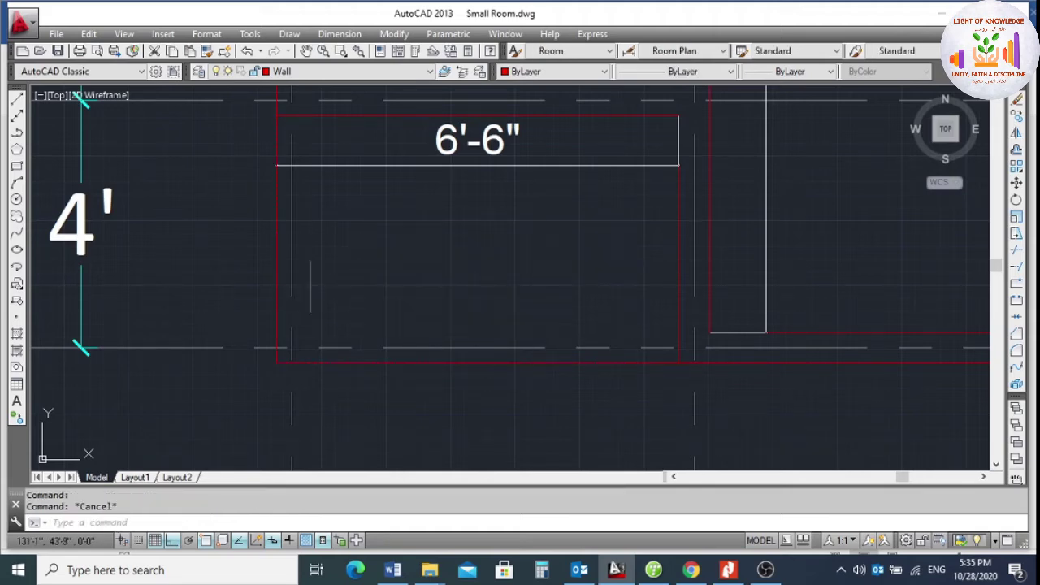
Set the wall polyline's linetype scale to 40 in its Properties.
click(277, 268)
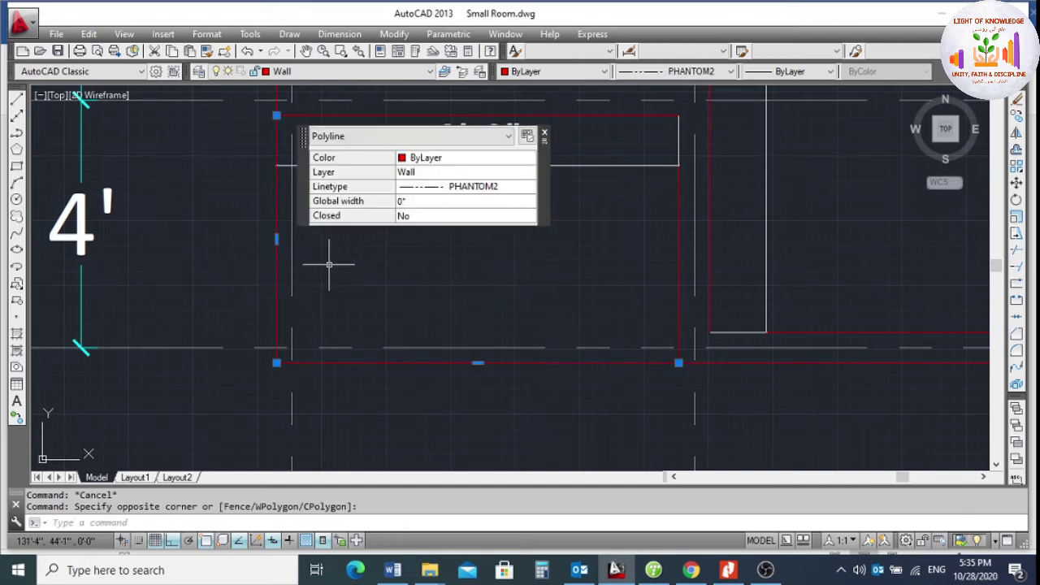
right_click(329, 162)
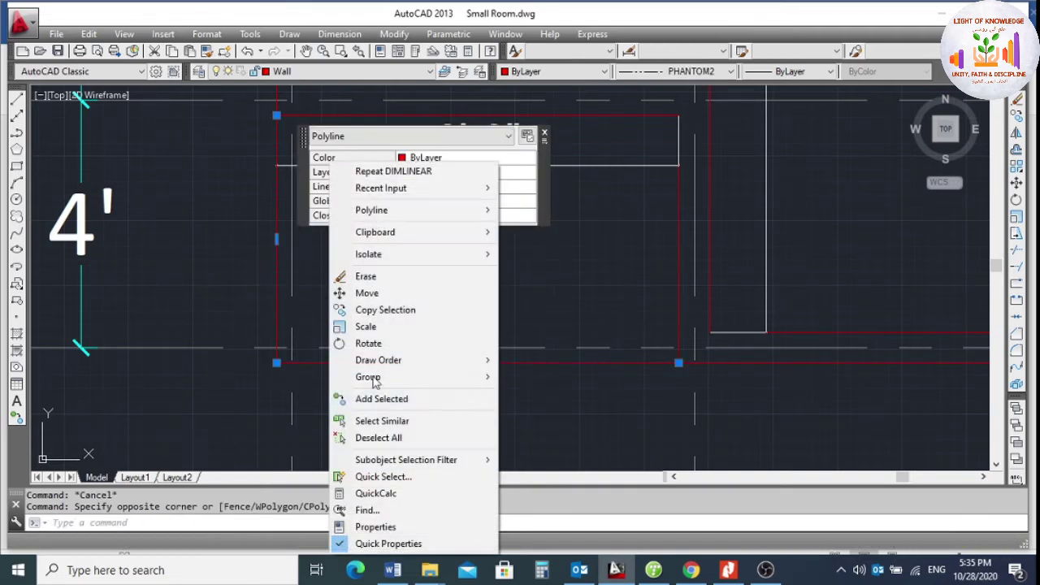
click(375, 527)
scroll(162, 341, down, 3)
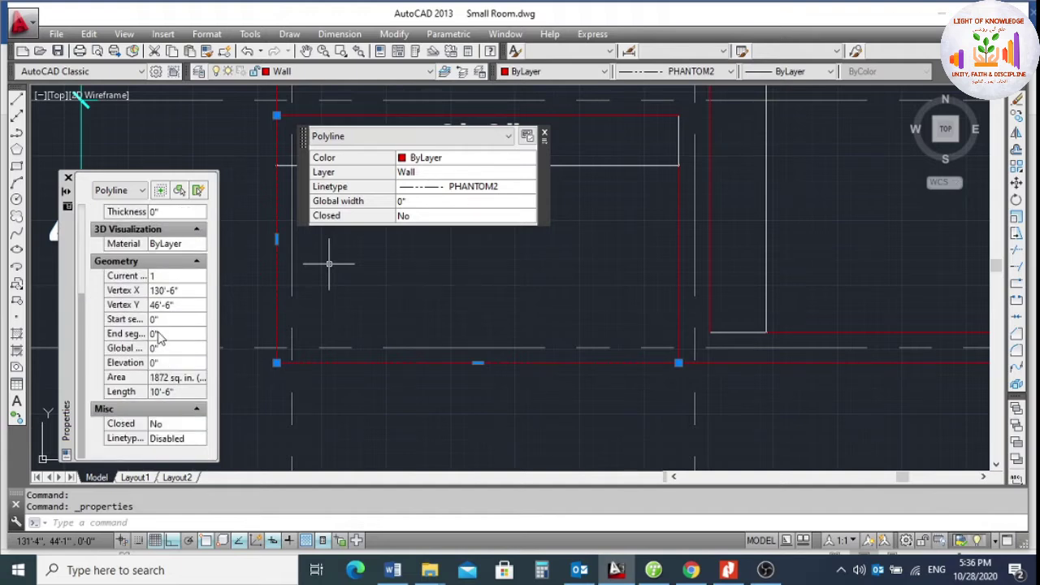
scroll(156, 321, up, 3)
click(162, 271)
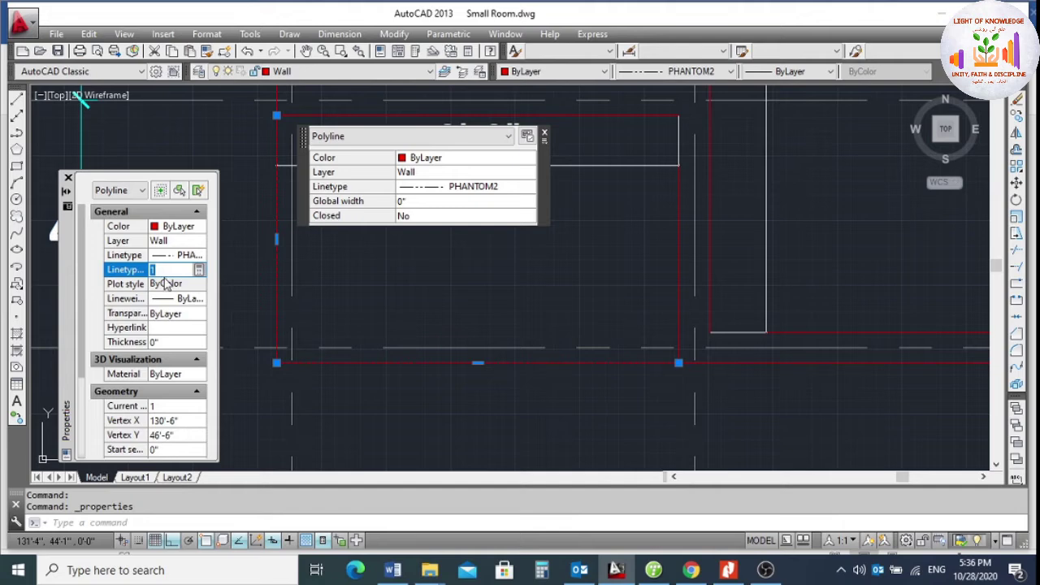
text(40)
click(166, 283)
key(Escape)
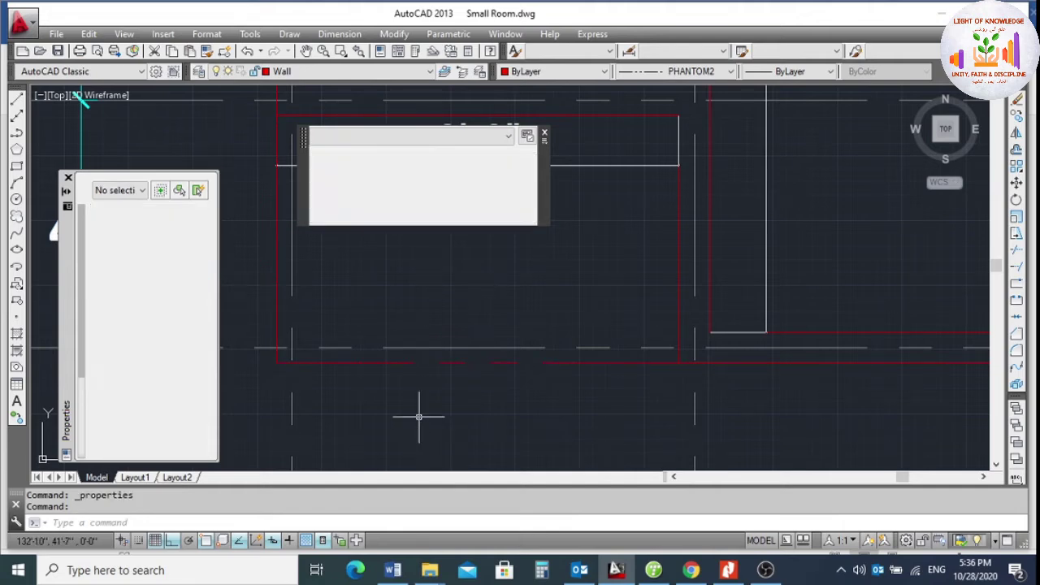
Change the dashed wall polyline's colour to White.
click(378, 362)
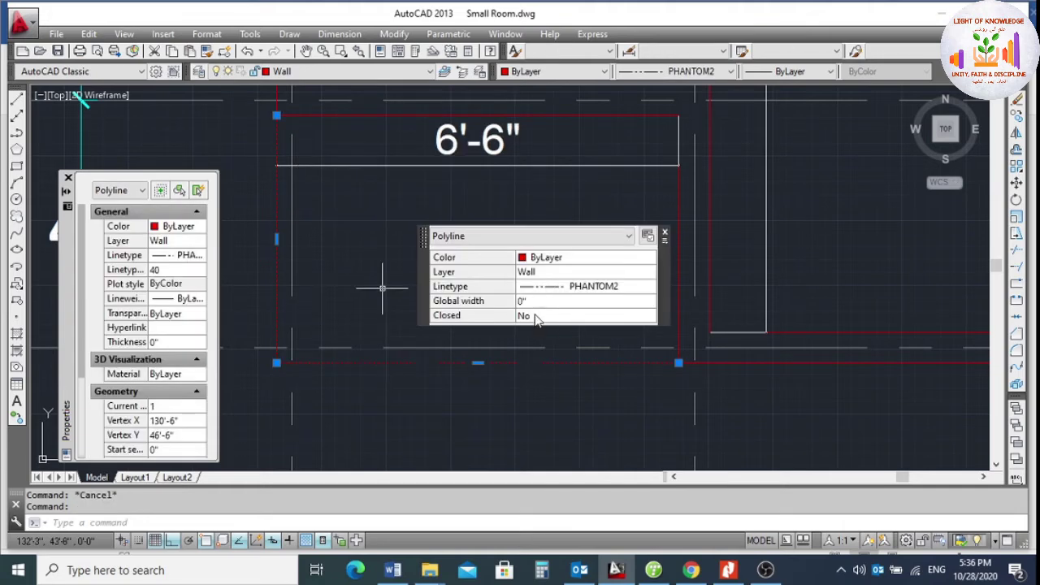
click(362, 72)
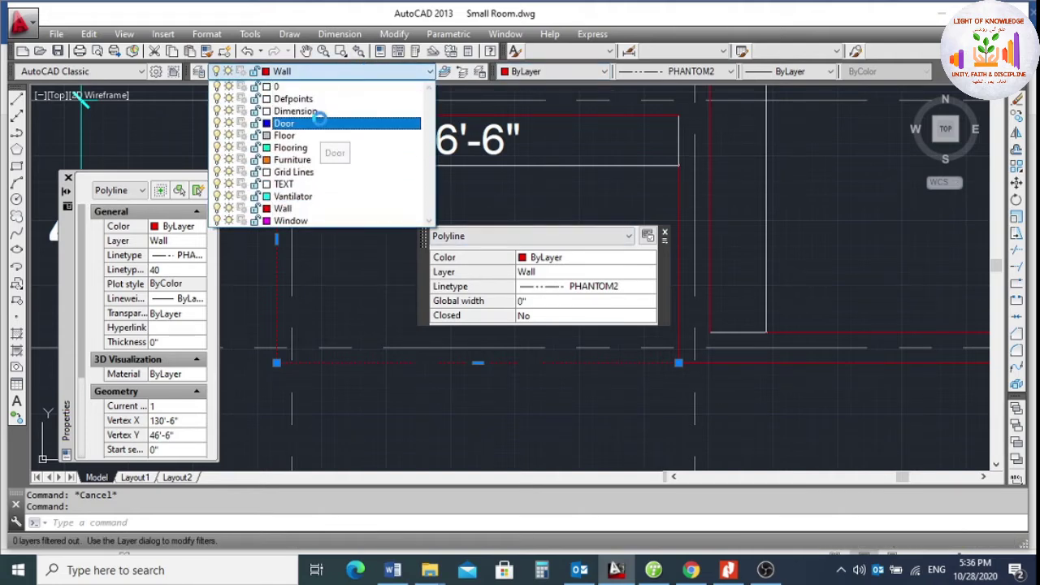
click(532, 71)
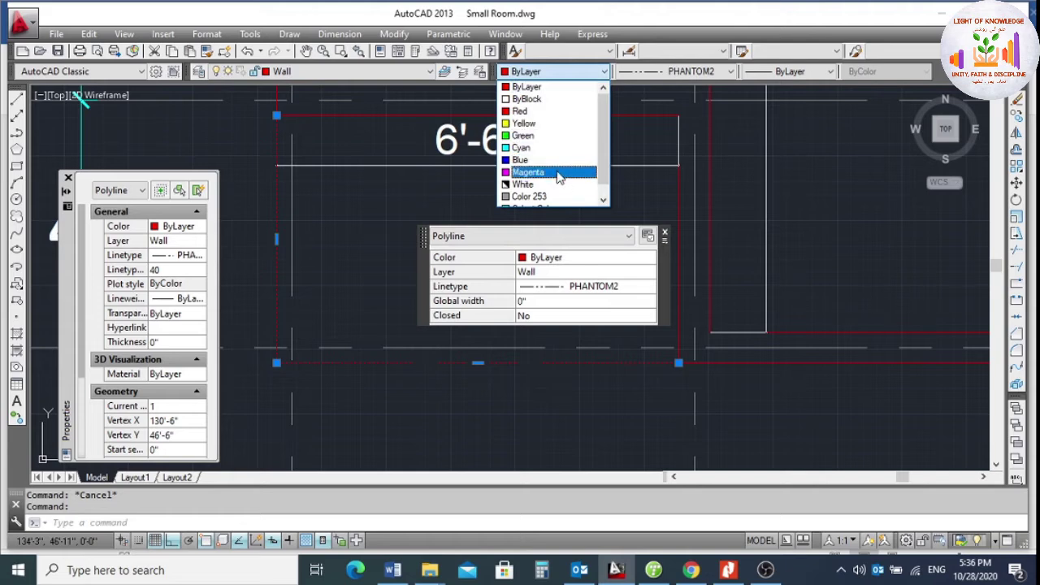
click(507, 185)
key(Escape)
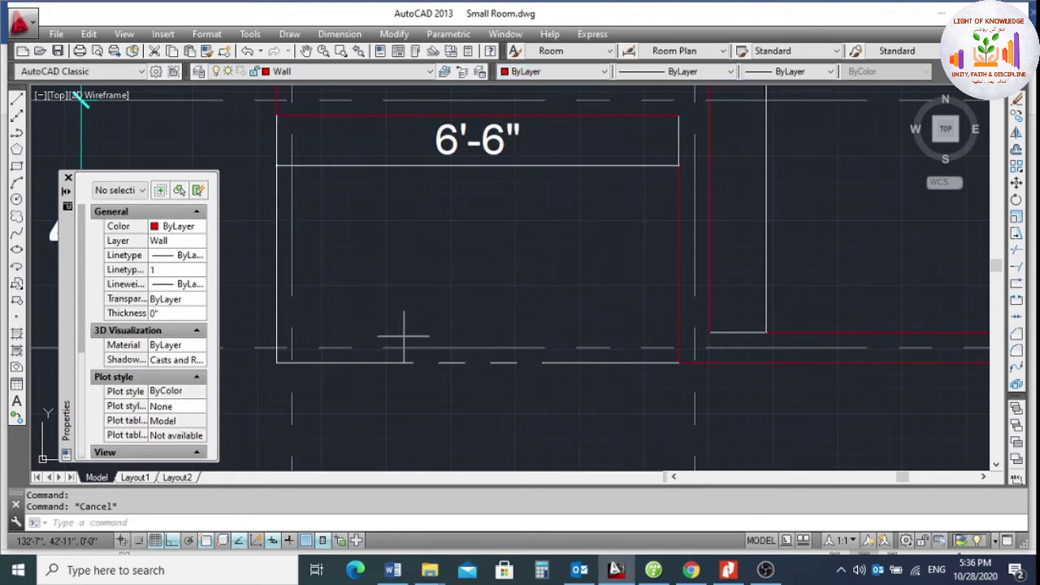
Reduce the polyline's linetype scale to 25, then settle on 15.
click(371, 359)
click(361, 375)
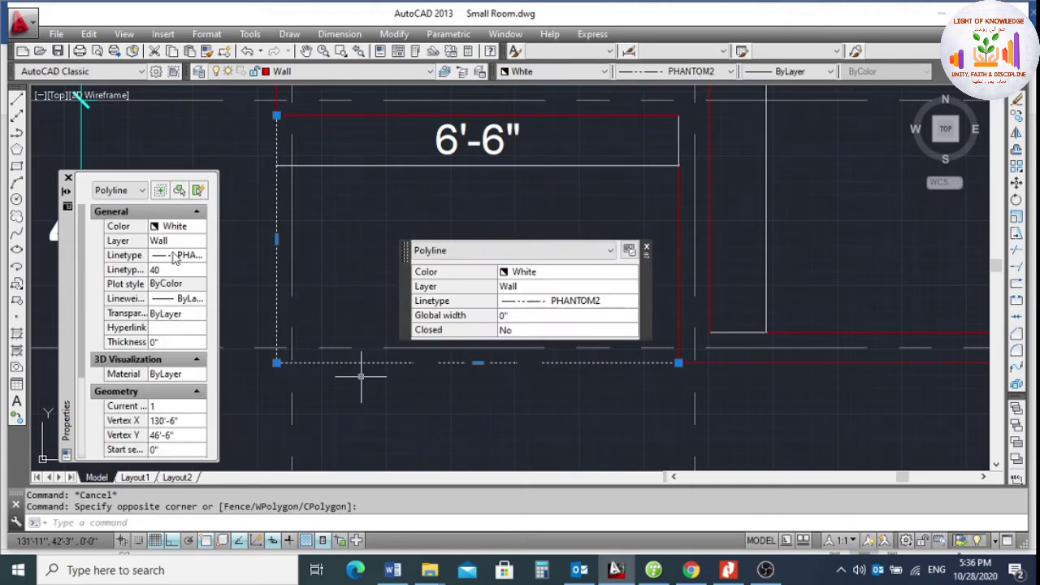
click(168, 269)
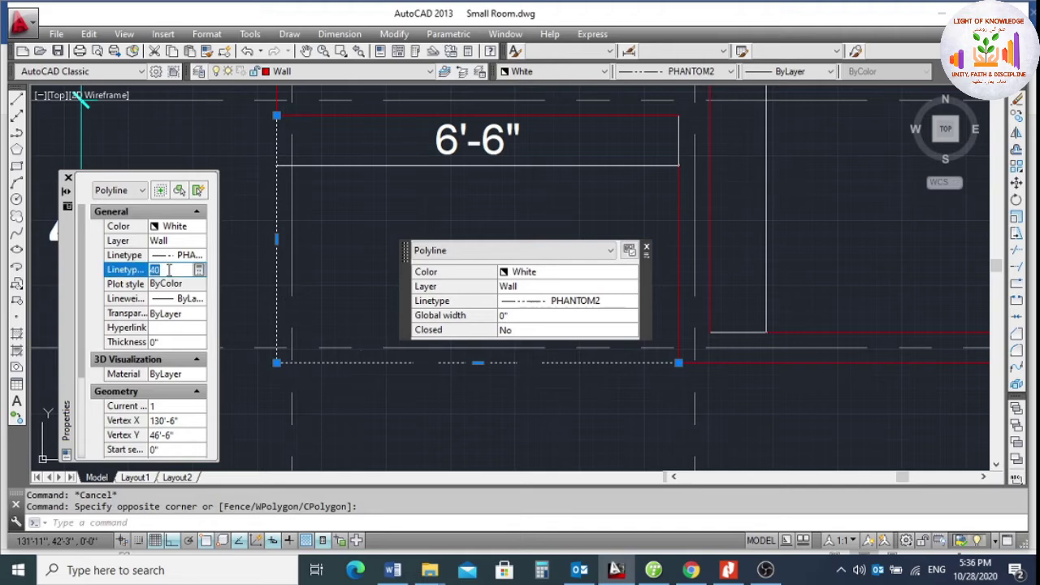
text(25)
click(169, 286)
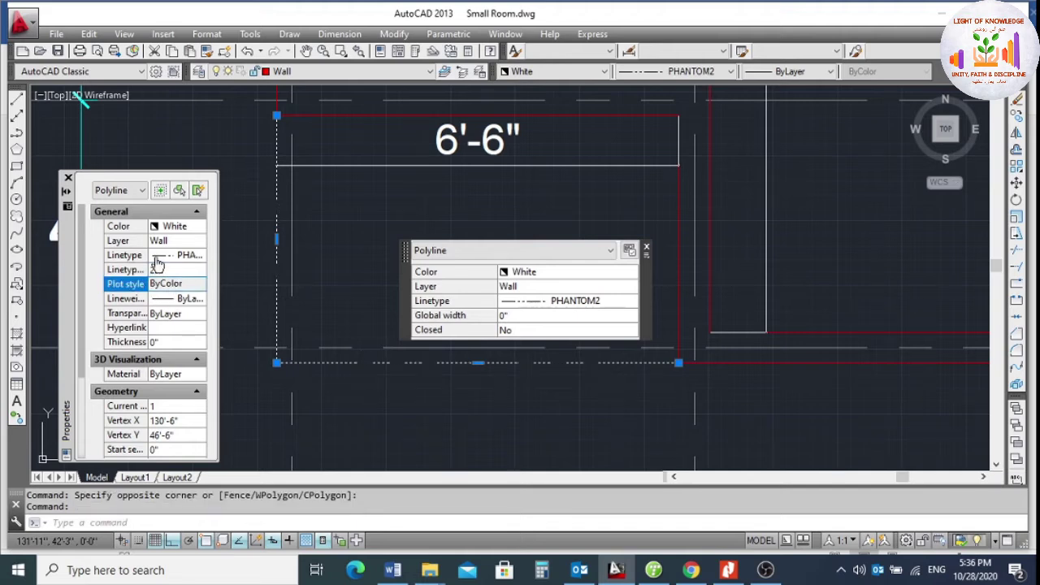
click(161, 272)
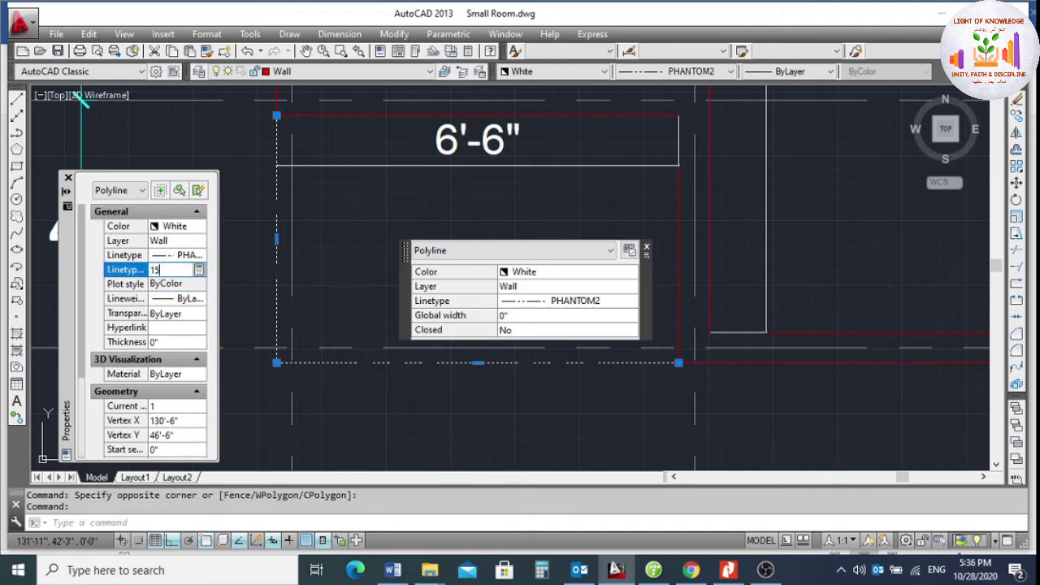
click(171, 284)
key(Escape)
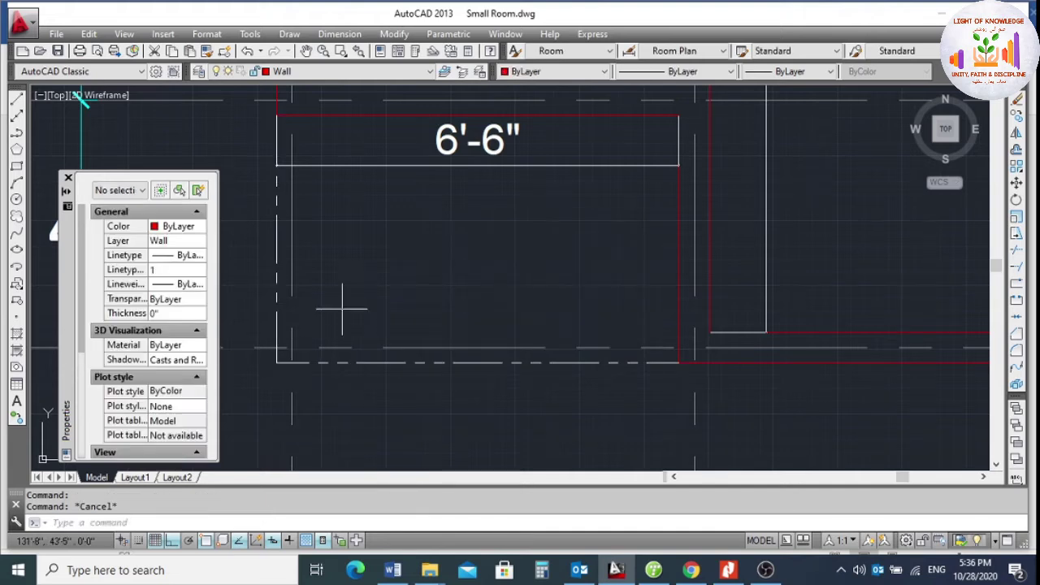
scroll(357, 292, down, 2)
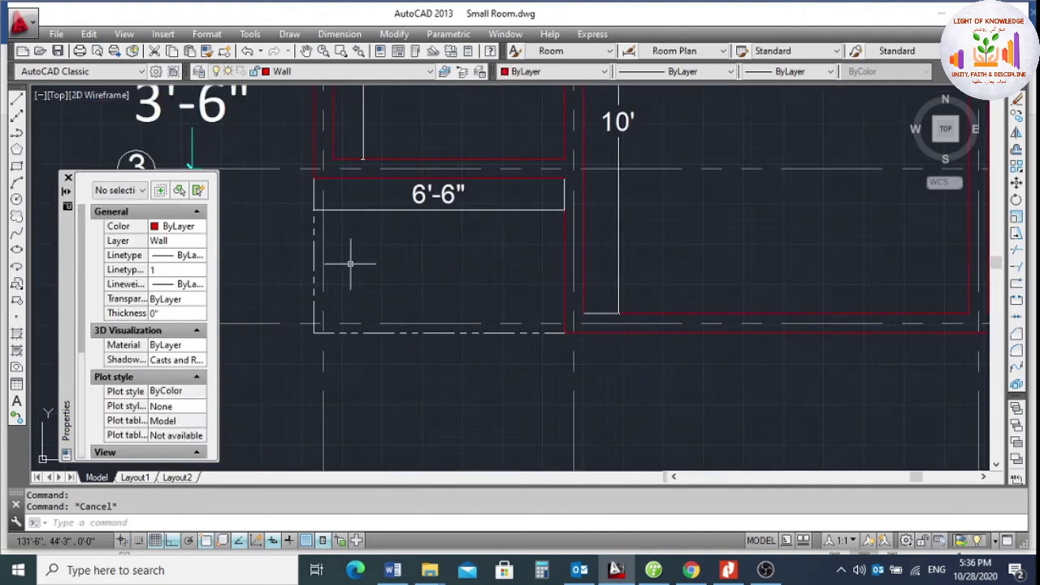
scroll(351, 261, down, 3)
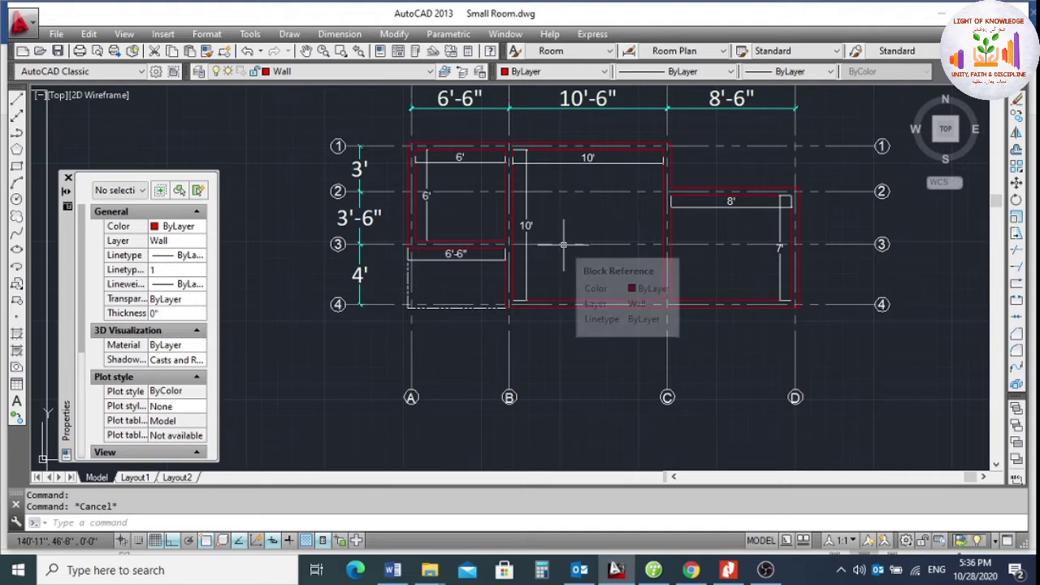
Start a multiline text box inside the living room with the T command.
text(t)
key(Return)
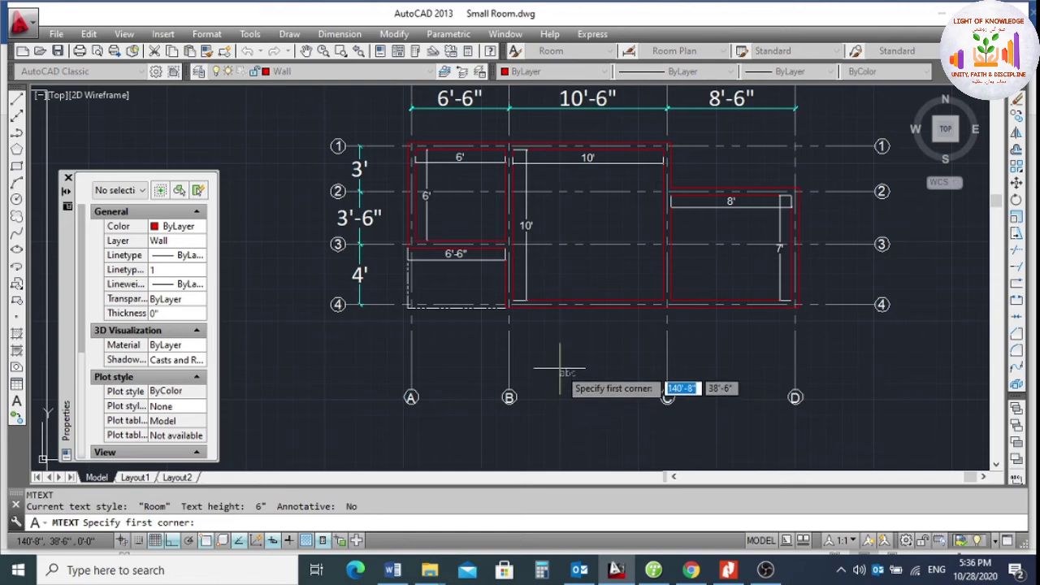
scroll(561, 221, up, 4)
click(578, 221)
click(584, 221)
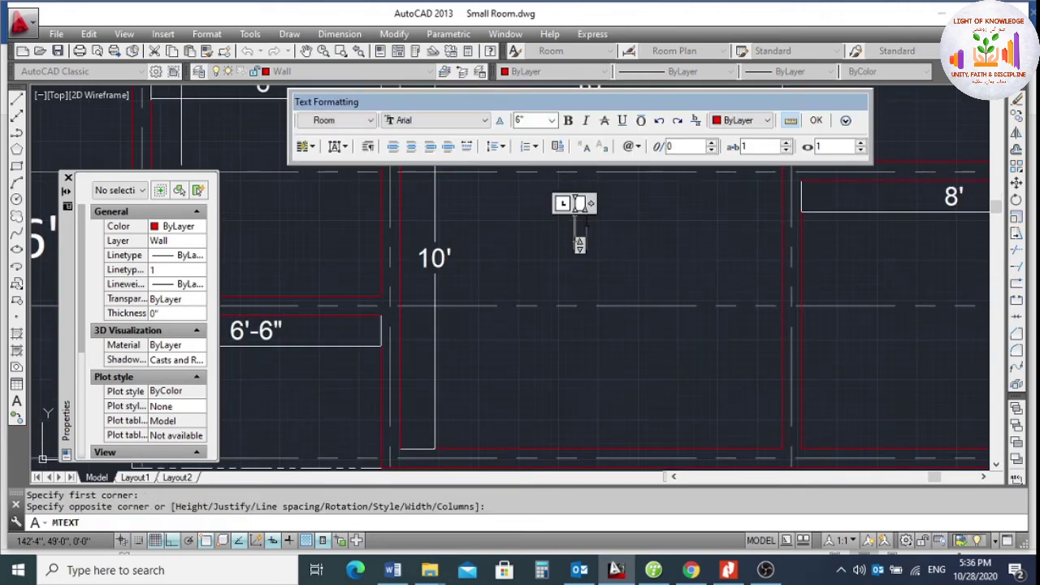
Type the label LIVING / ROOM / 10'X10' on three lines and finish it.
text(lIVING)
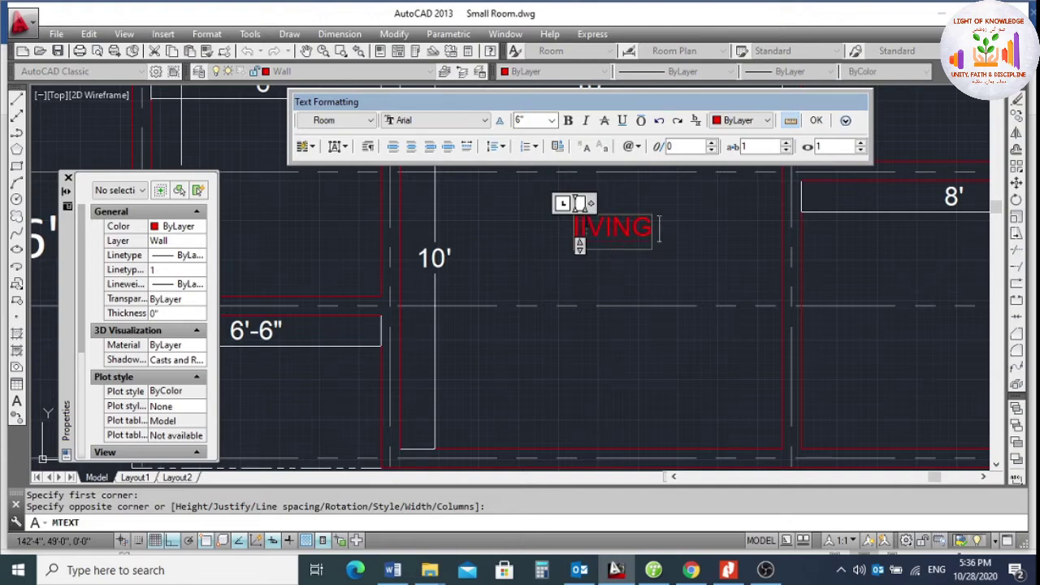
key(Return)
text(r)
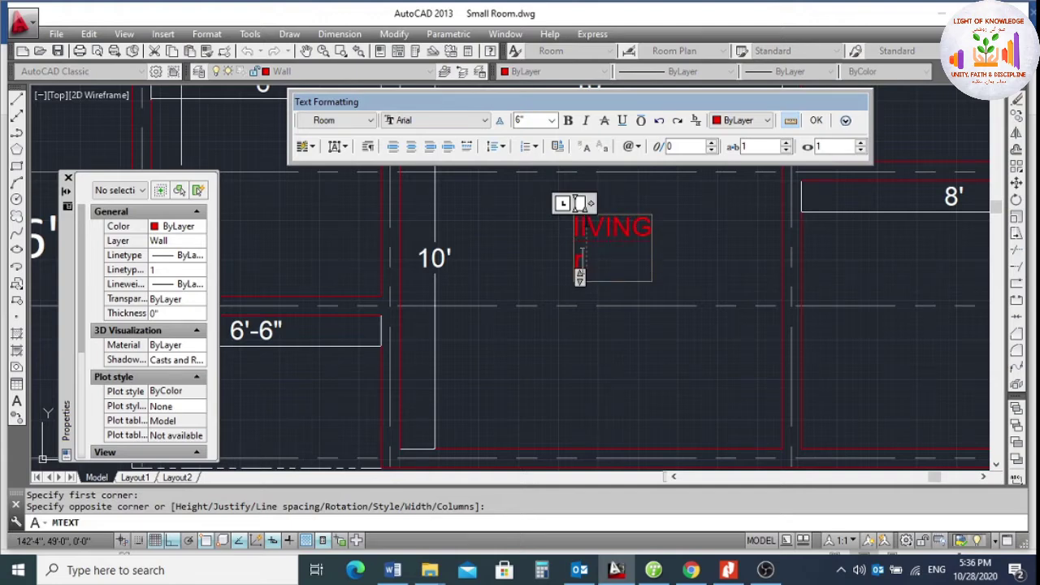
key(BackSpace)
key(BackSpace)
key(BackSpace)
key(BackSpace)
key(BackSpace)
key(BackSpace)
key(BackSpace)
key(BackSpace)
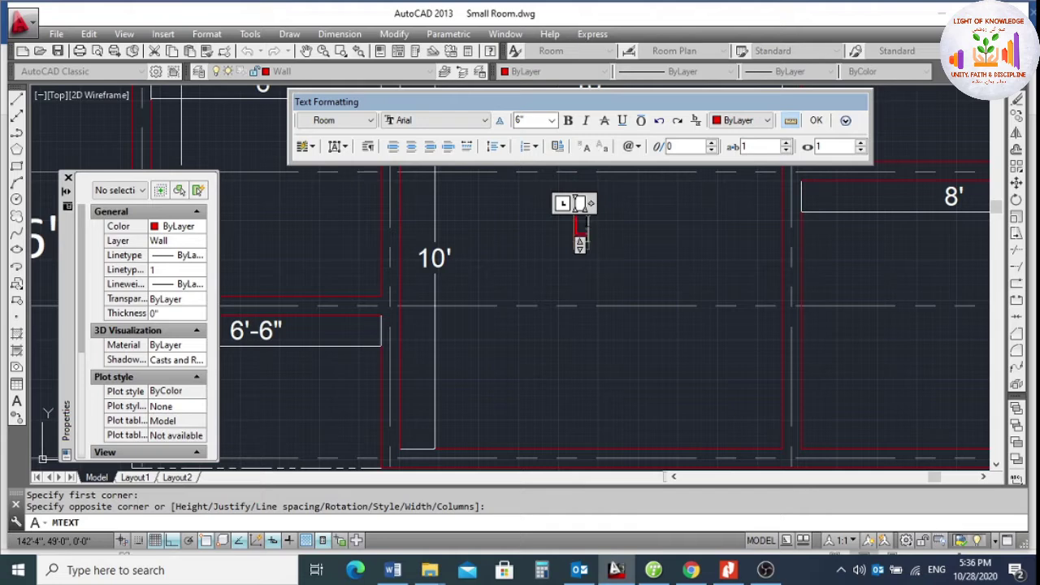
text(LIVING)
key(Return)
text(ROO)
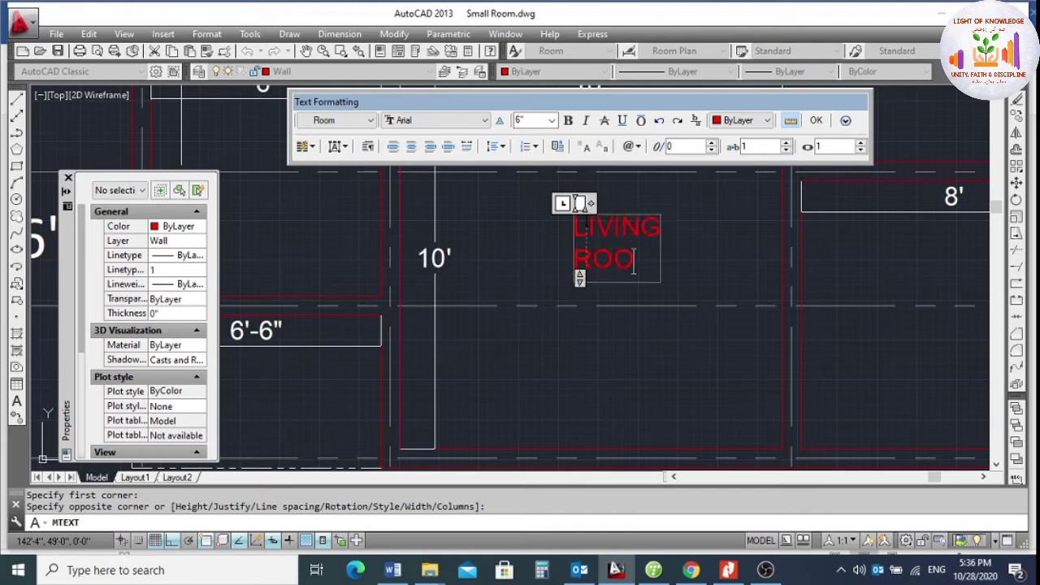
text(M)
key(Return)
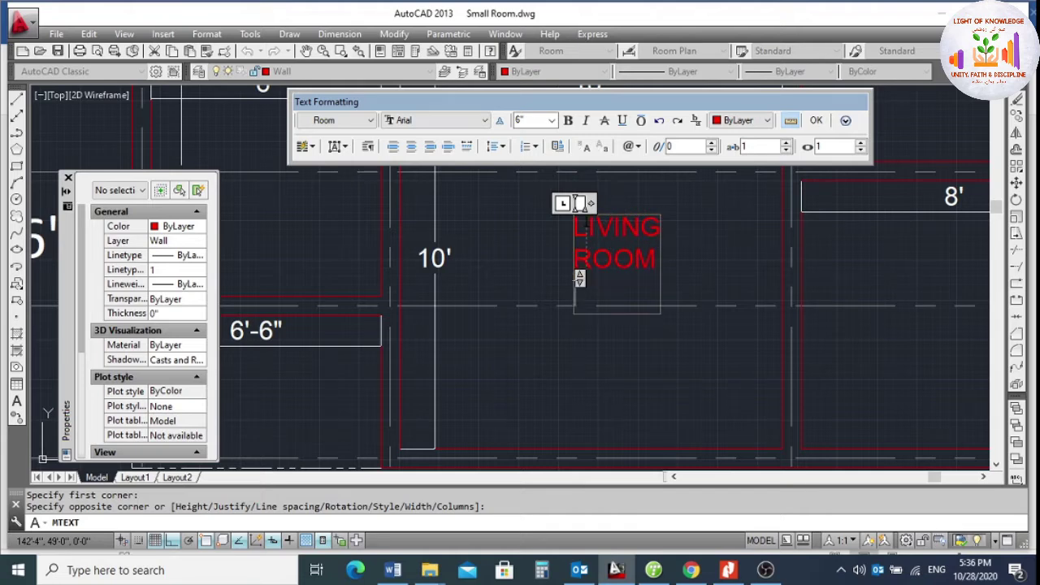
text(10'X10)
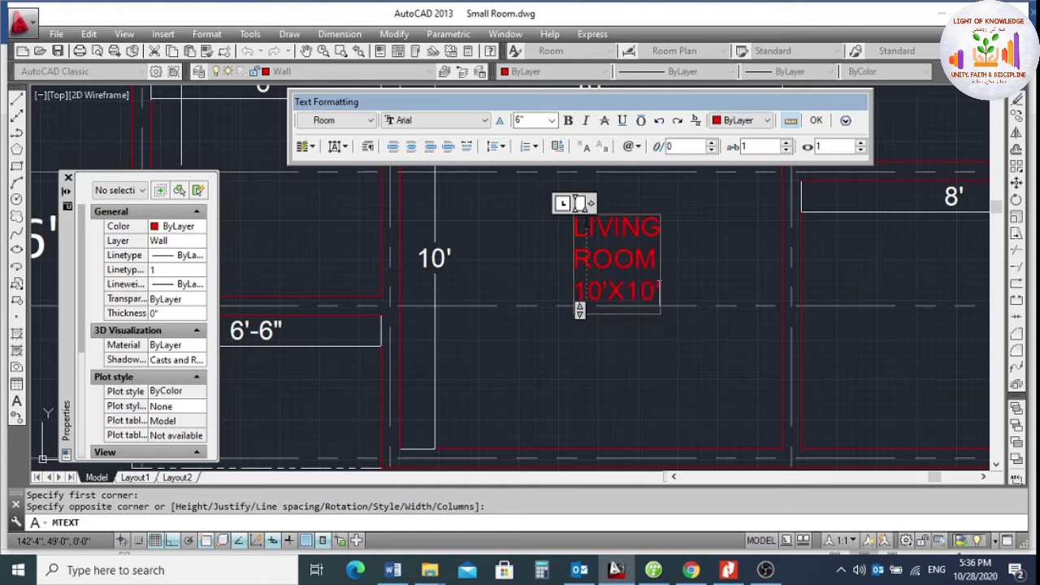
click(622, 301)
click(588, 221)
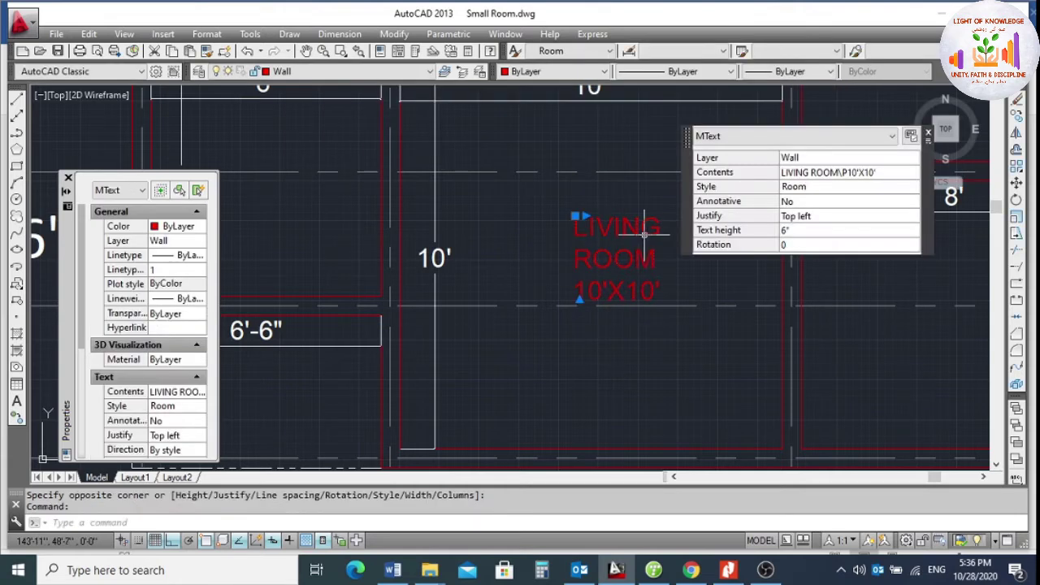
Widen the LIVING ROOM label box and centre-align its text.
click(576, 217)
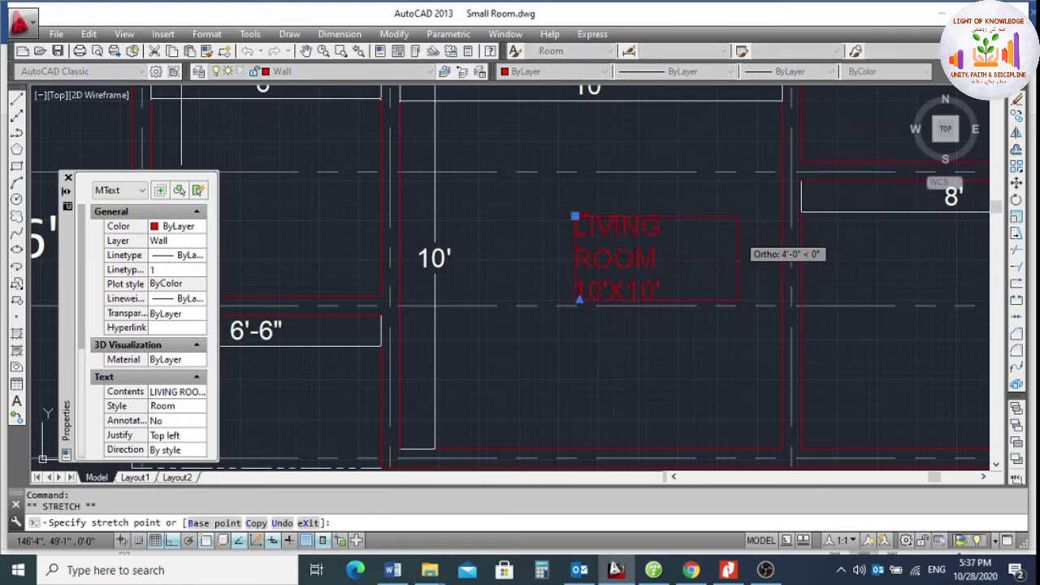
scroll(434, 257, down, 3)
scroll(537, 251, up, 3)
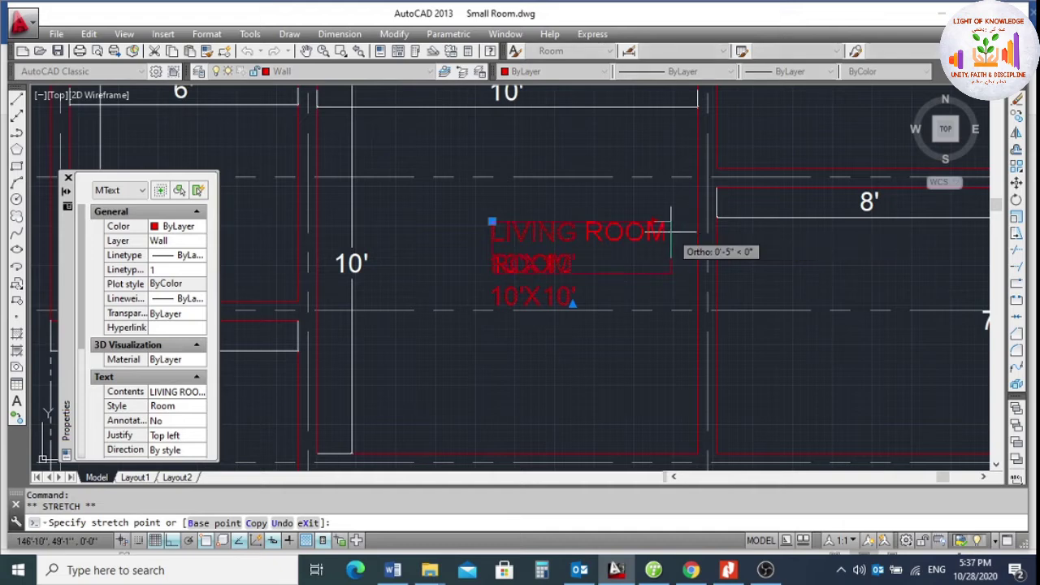
click(670, 221)
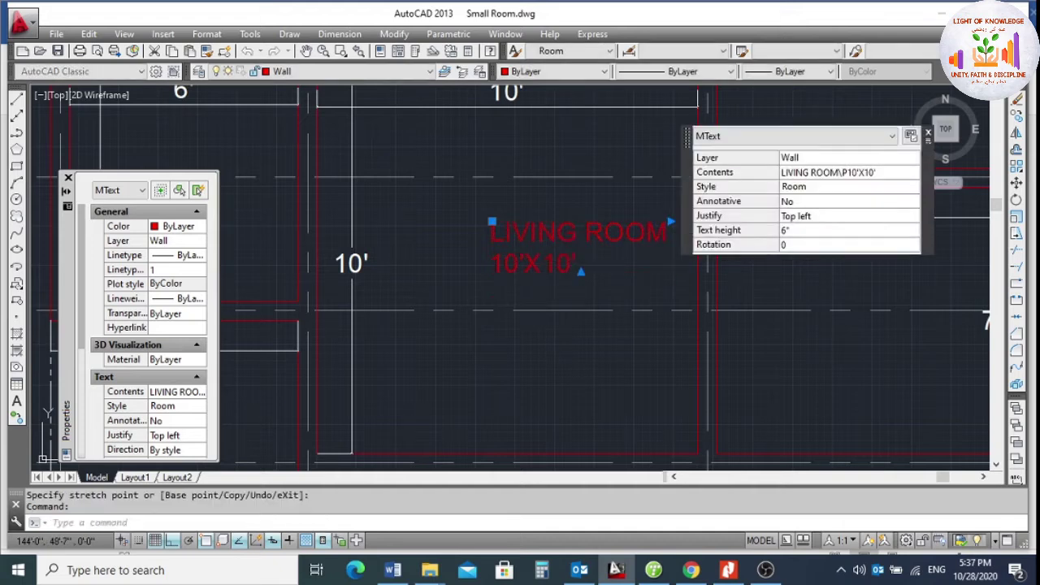
double_click(544, 234)
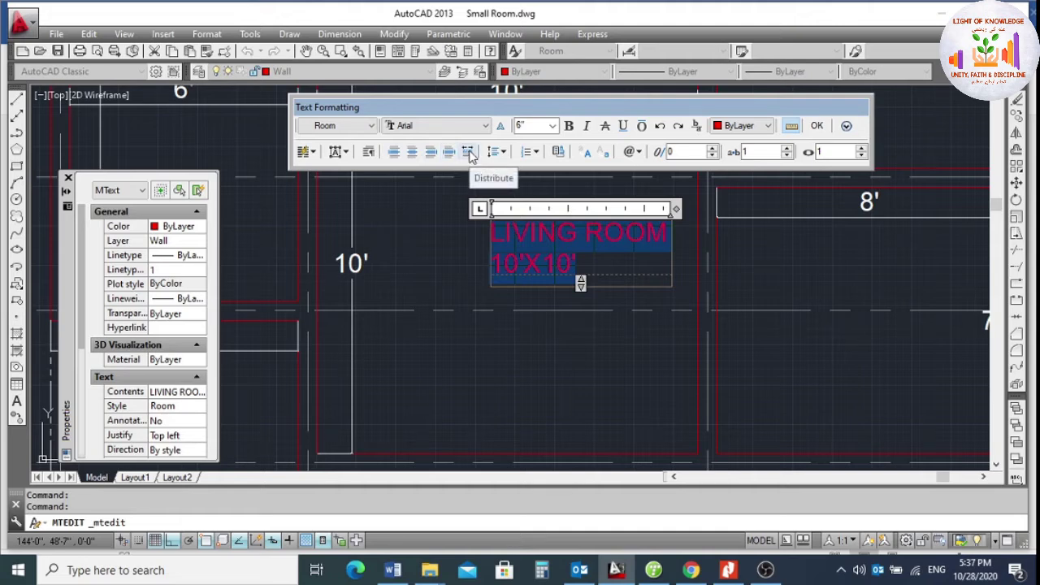
click(412, 154)
click(525, 360)
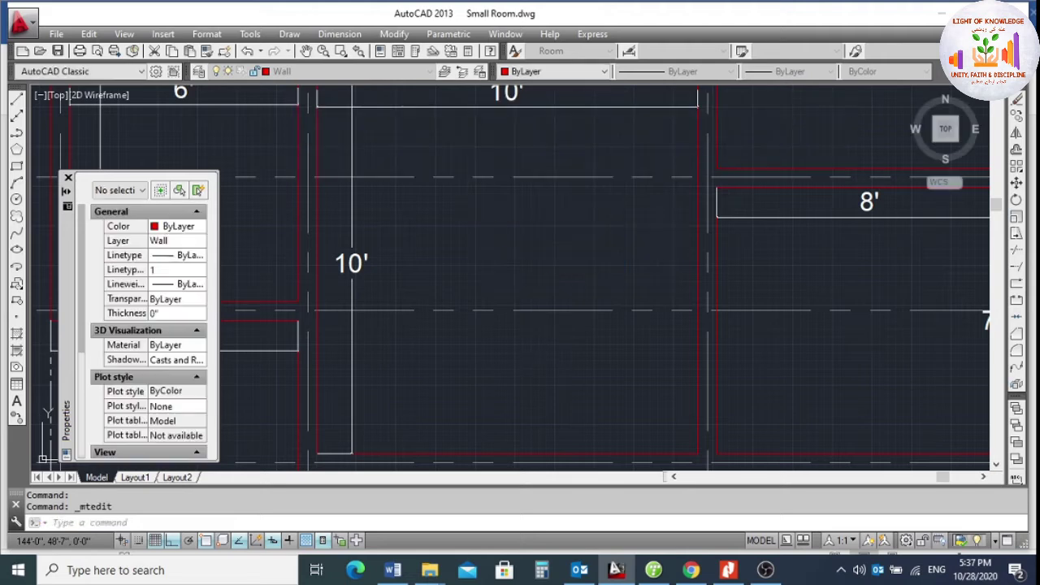
Move the LIVING ROOM label to the middle of the living room.
text(m)
key(Return)
click(564, 228)
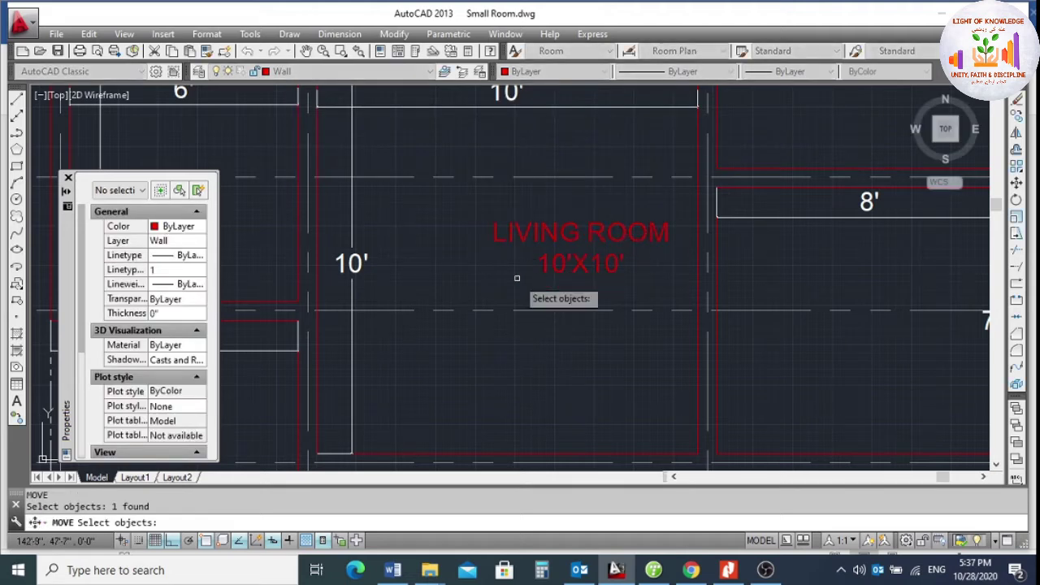
key(Return)
click(528, 359)
click(452, 325)
Put the LIVING ROOM label on the TEXT layer.
click(515, 223)
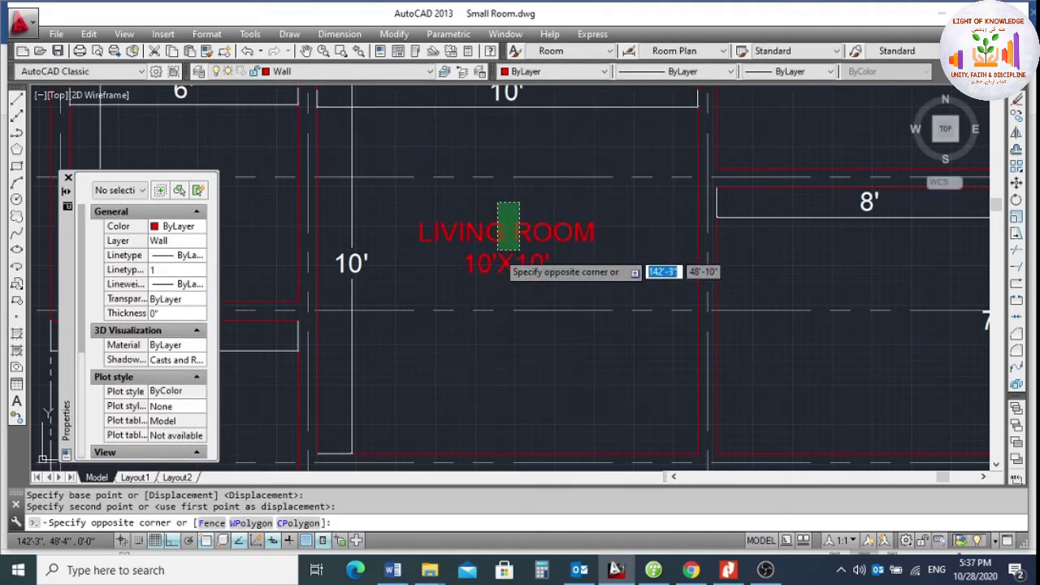
click(495, 244)
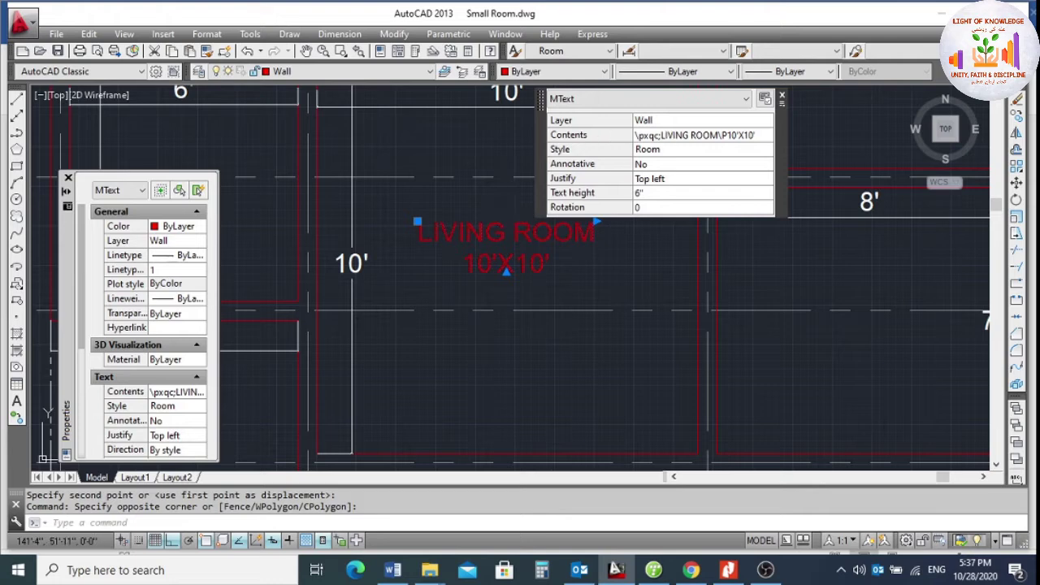
click(688, 120)
click(687, 121)
click(646, 205)
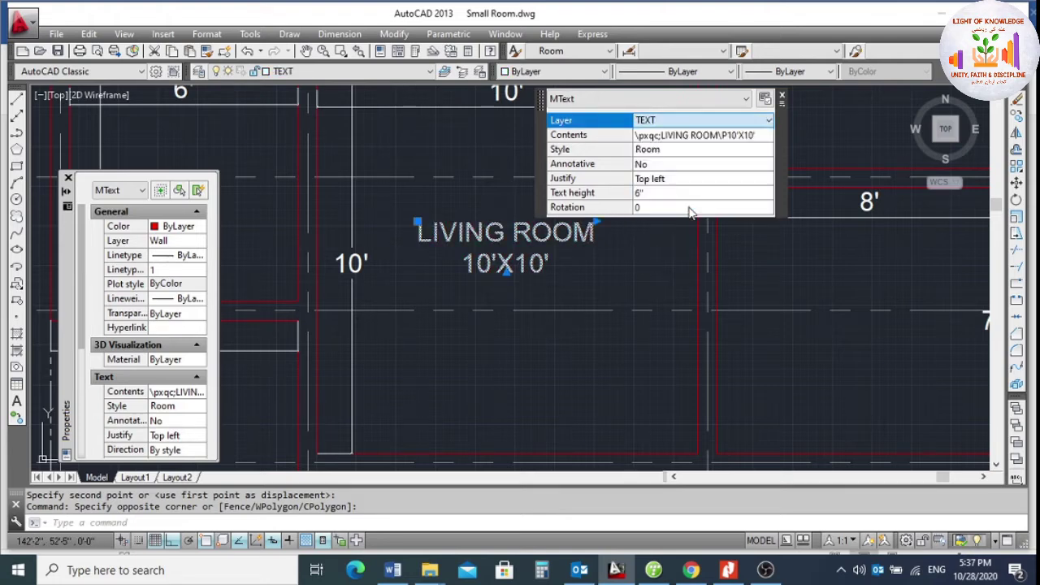
key(Escape)
key(Escape)
scroll(610, 244, down, 2)
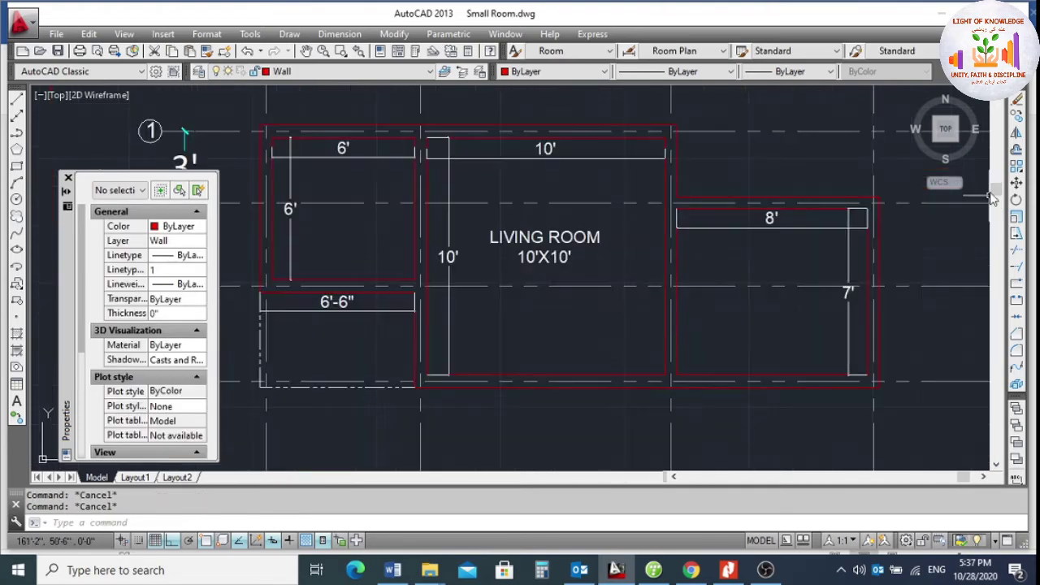
Copy the LIVING ROOM label into the small left-hand room.
click(1017, 116)
click(520, 248)
key(Return)
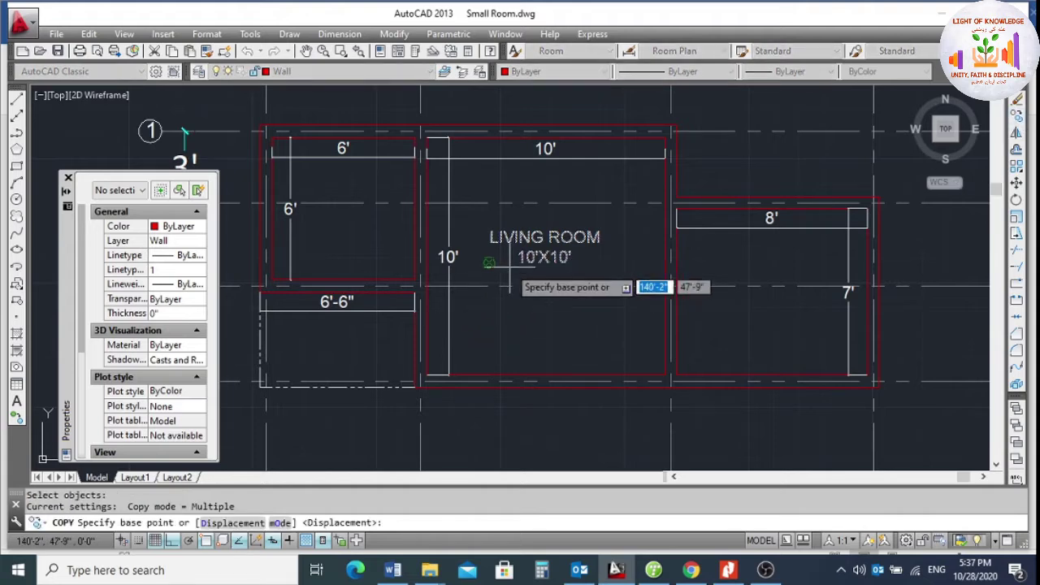
click(489, 261)
scroll(324, 230, up, 4)
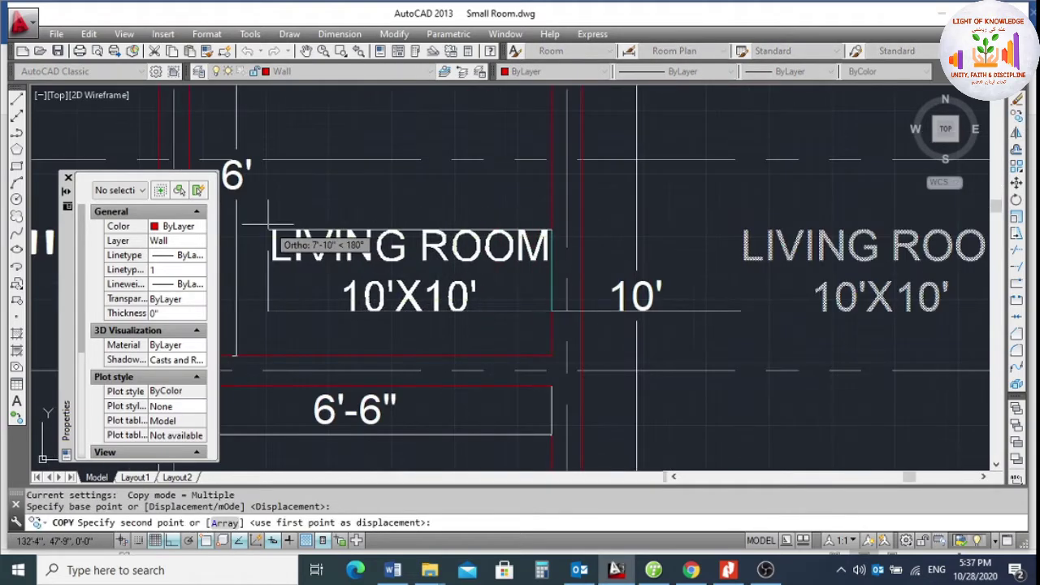
click(291, 276)
key(Return)
scroll(479, 246, down, 4)
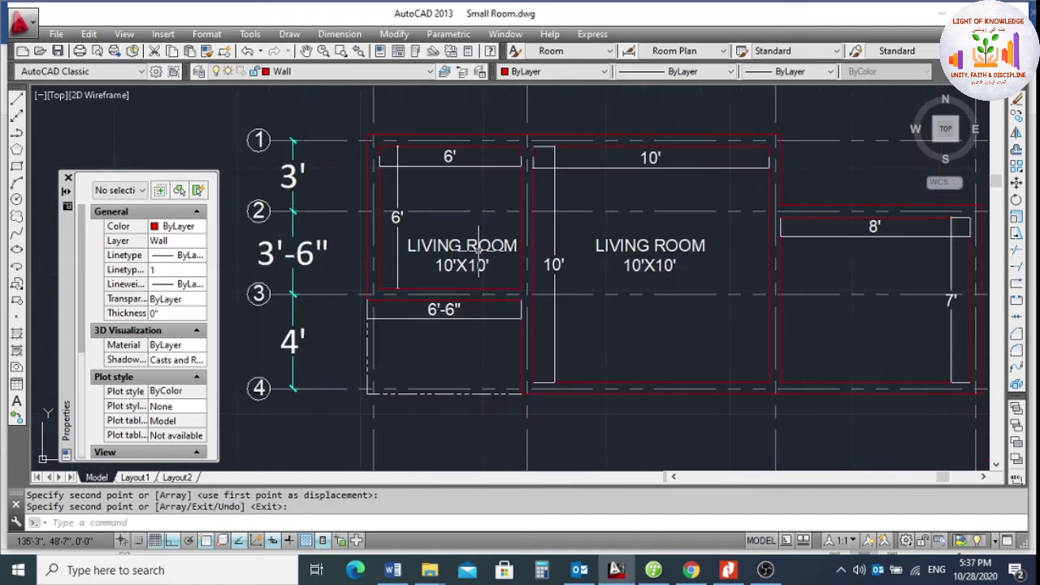
Move the copied label higher up inside the left room.
text(m)
key(Return)
click(467, 253)
scroll(438, 250, up, 4)
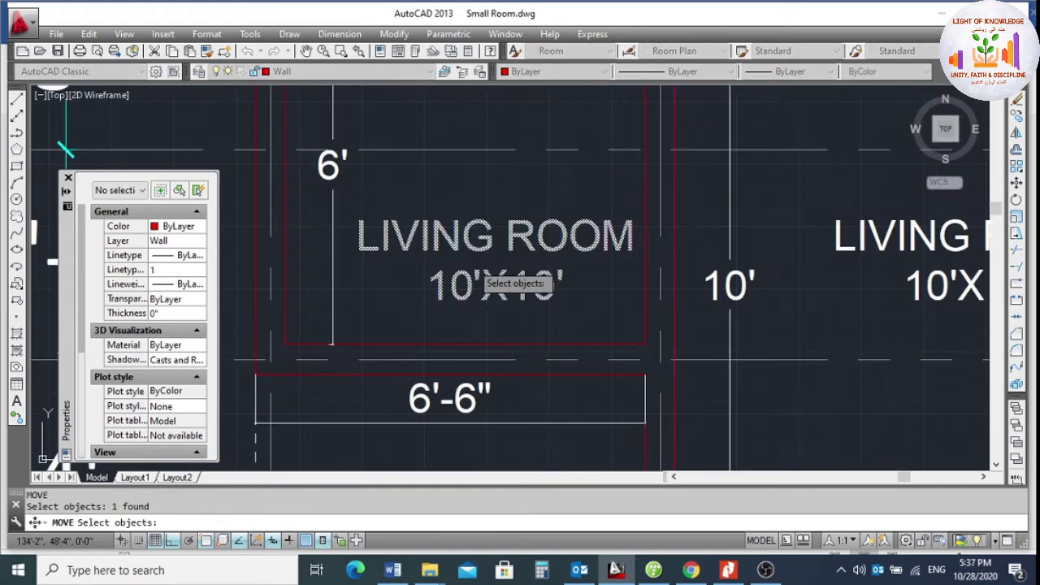
key(Return)
click(358, 213)
click(453, 170)
scroll(447, 239, down, 4)
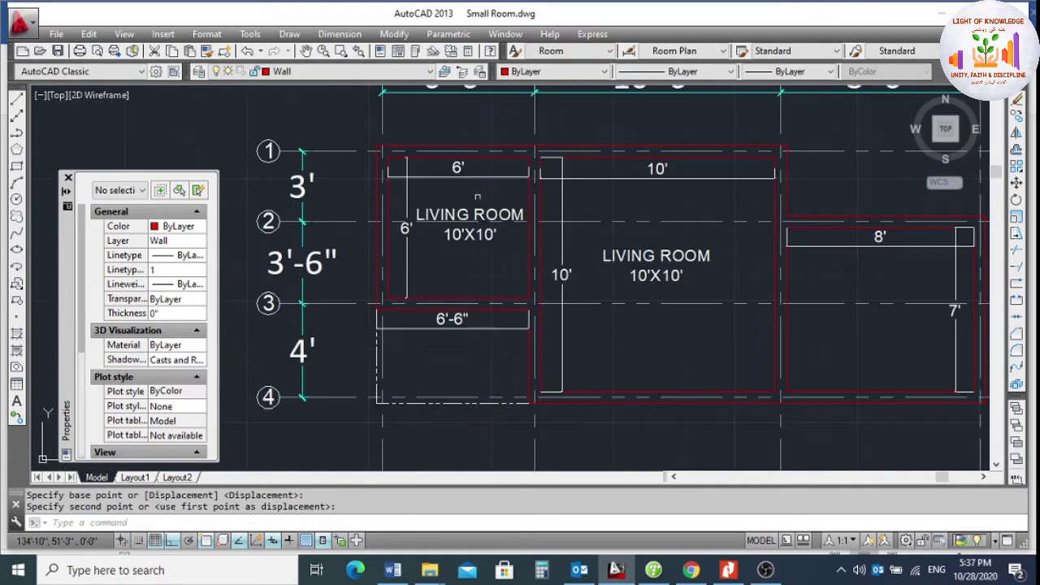
click(475, 213)
Retype the copied label as BATH with 6'X6' on the line below.
double_click(475, 213)
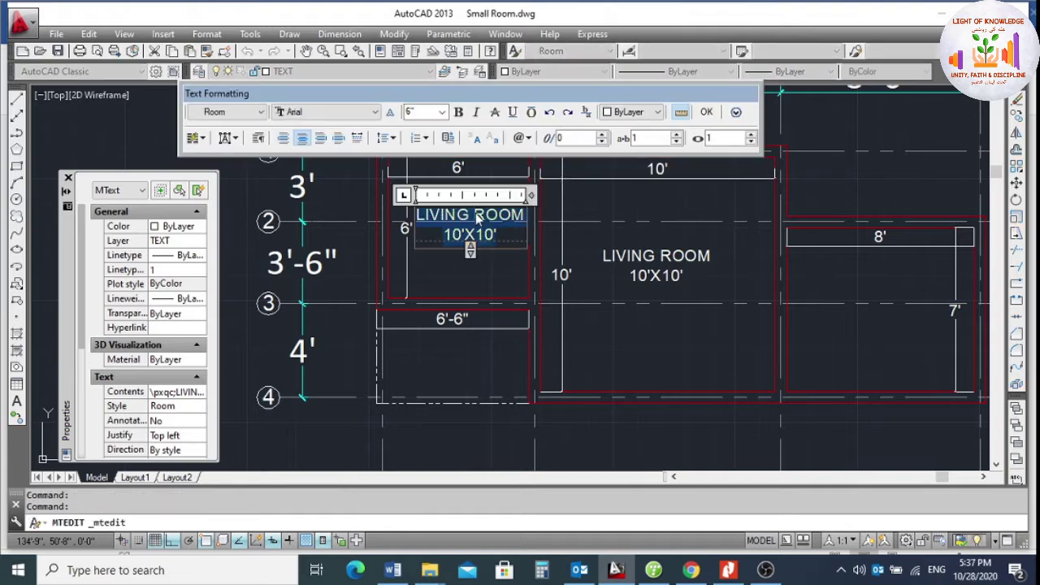
text(BATH)
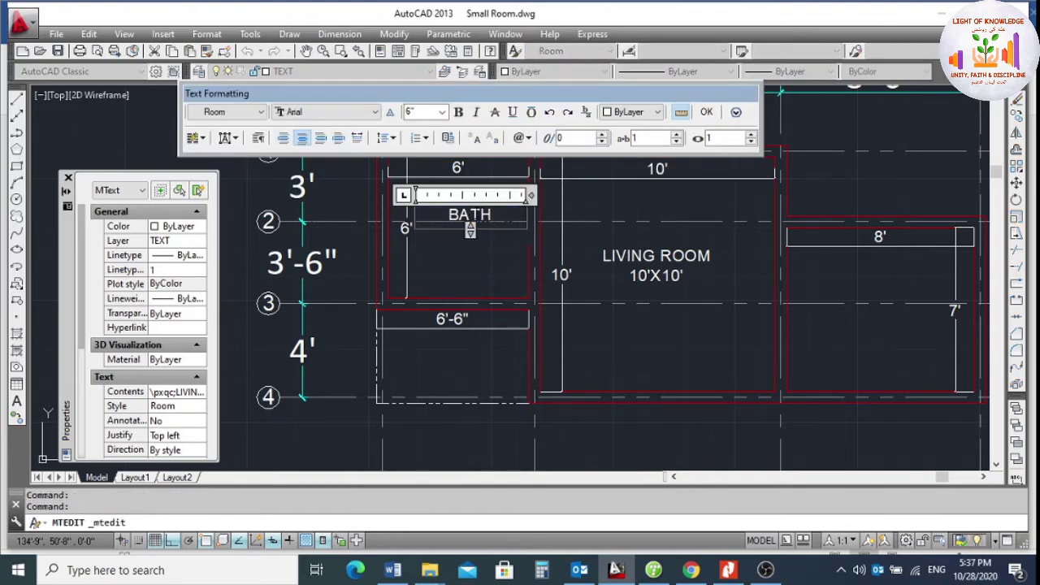
key(Return)
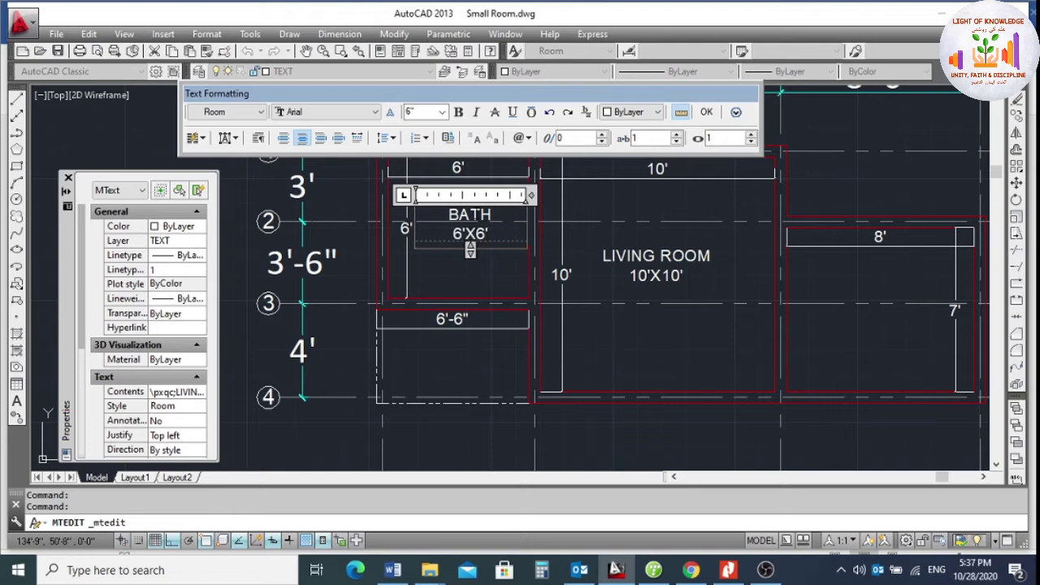
click(478, 314)
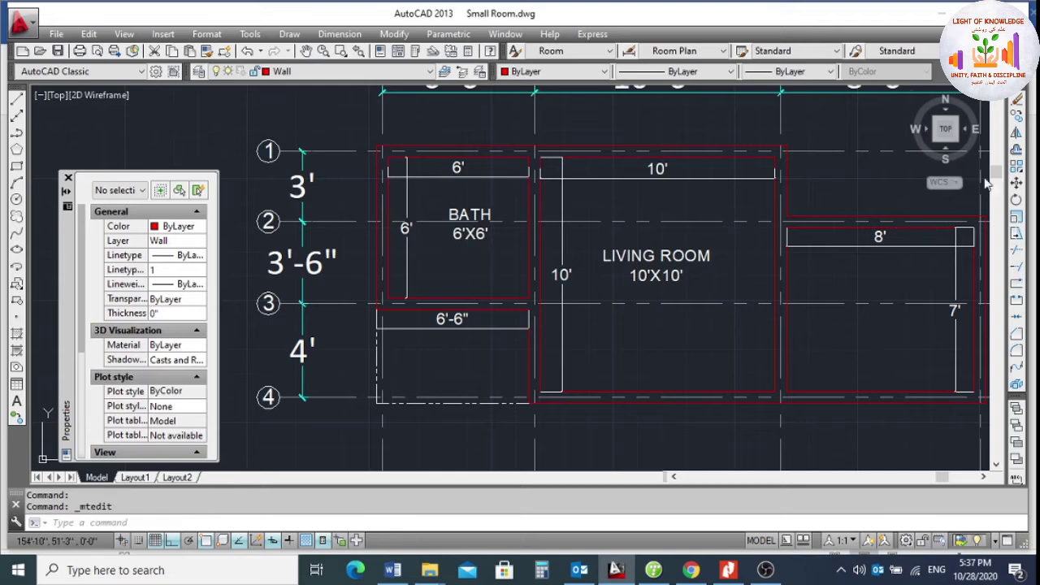
click(1015, 128)
Copy the BATH label into the right-hand room.
click(469, 233)
key(Return)
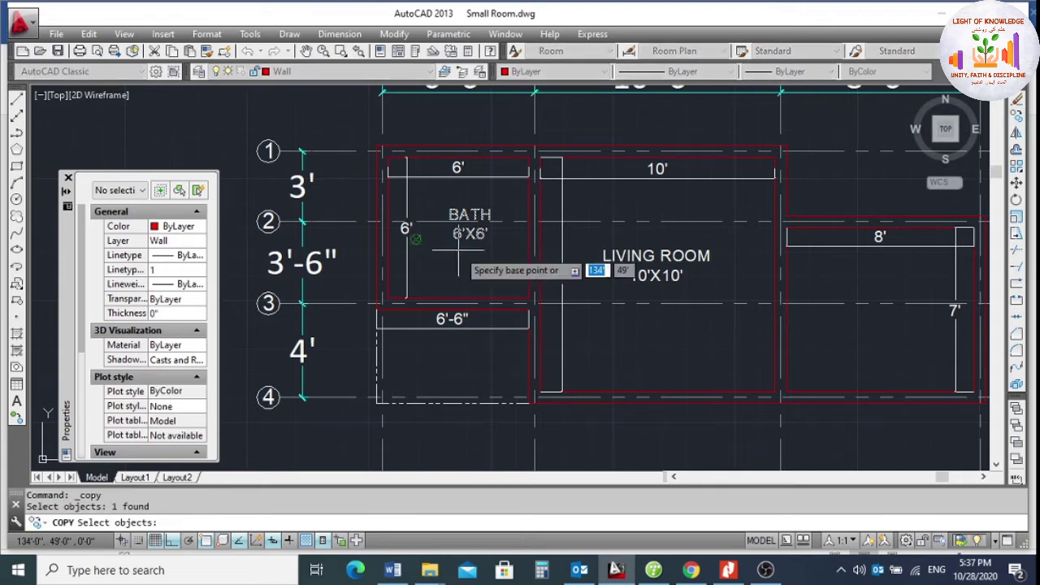
click(424, 241)
scroll(415, 219, down, 3)
scroll(645, 256, up, 3)
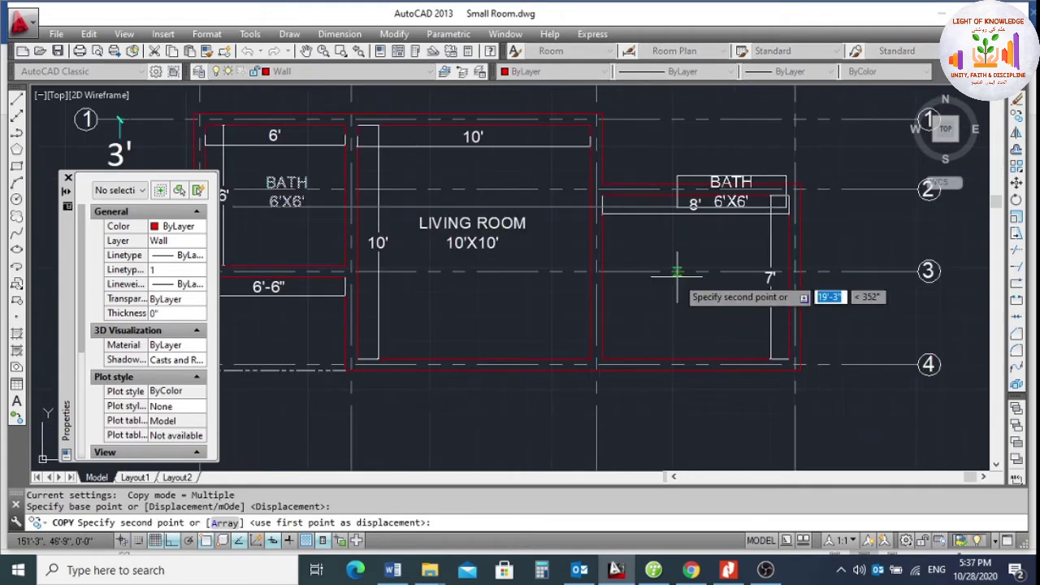
click(677, 209)
key(Escape)
Move the copied label to the centre of the right-hand room.
text(m)
key(Return)
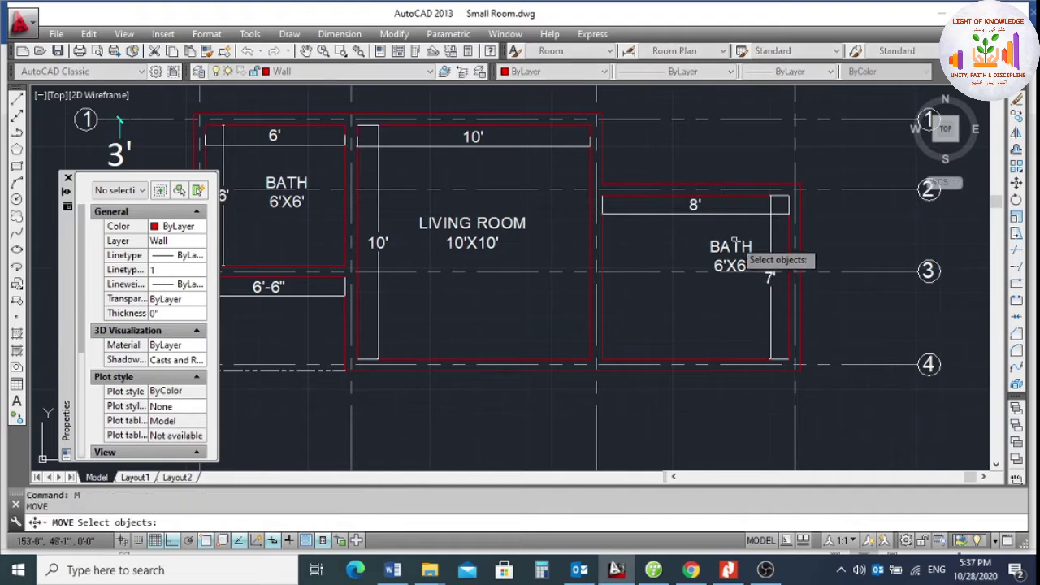
scroll(735, 253, up, 3)
click(704, 272)
click(779, 300)
key(Return)
click(705, 406)
click(603, 406)
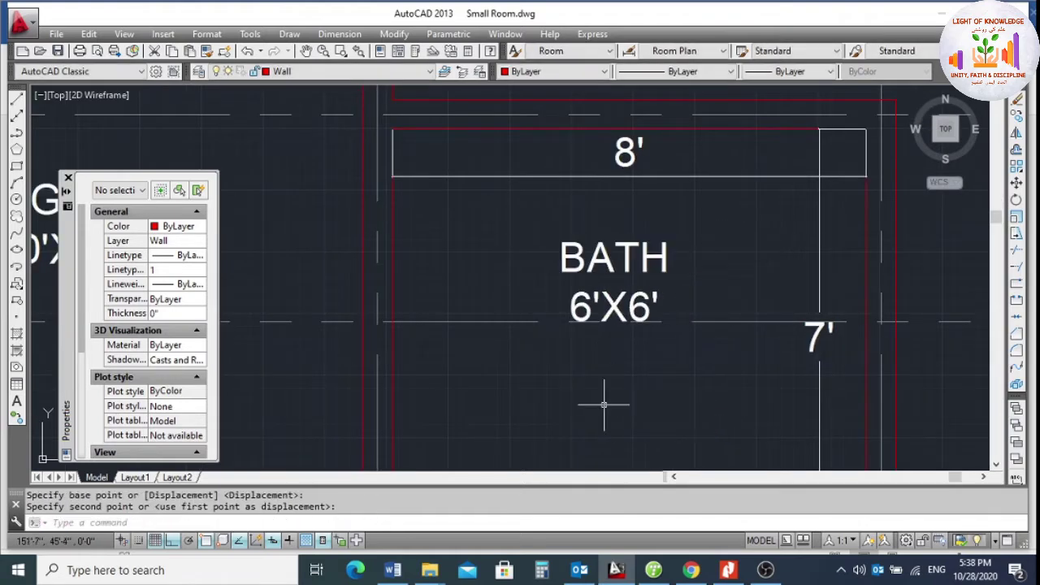
Edit the right-hand label to read KITCHEN with 8'X7' on the line below.
double_click(659, 260)
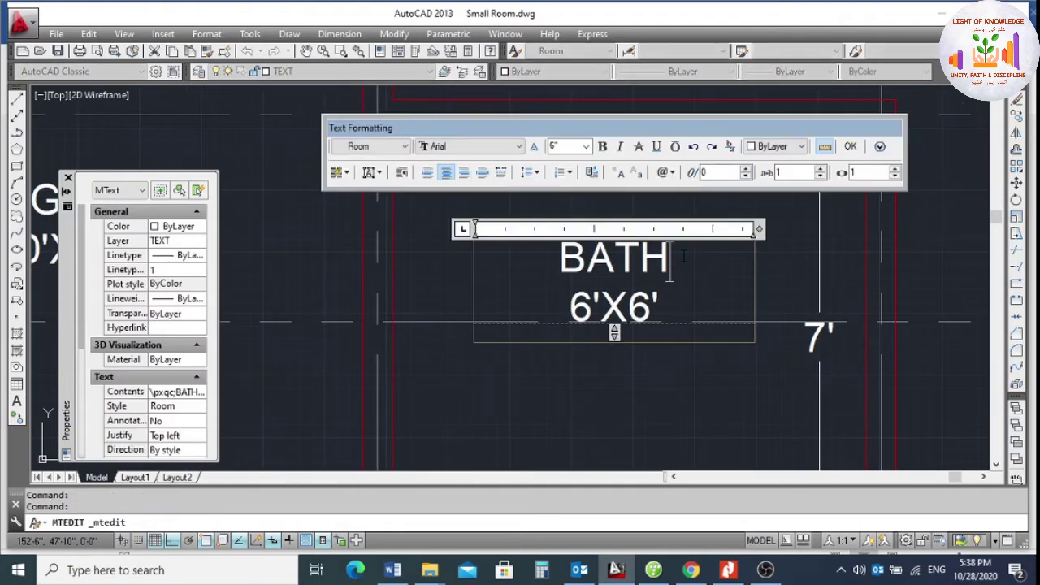
drag(670, 275, 484, 249)
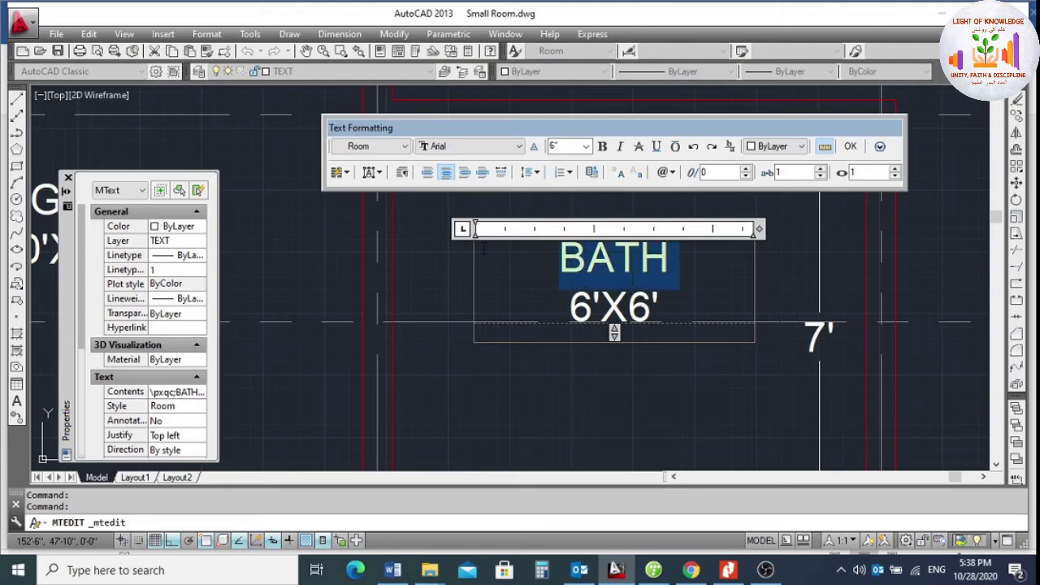
text(KITCHEN6'X6)
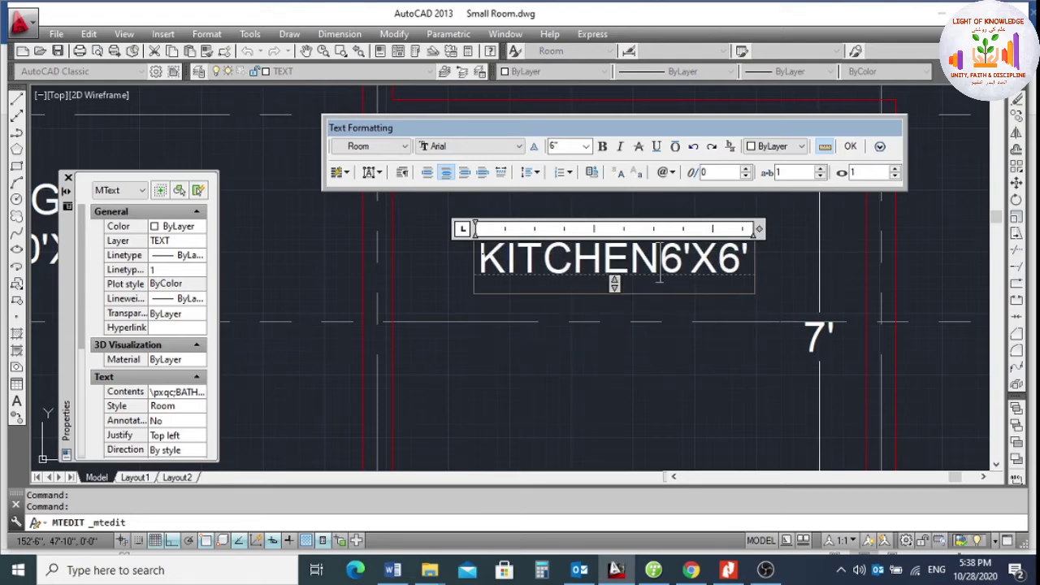
key(Return)
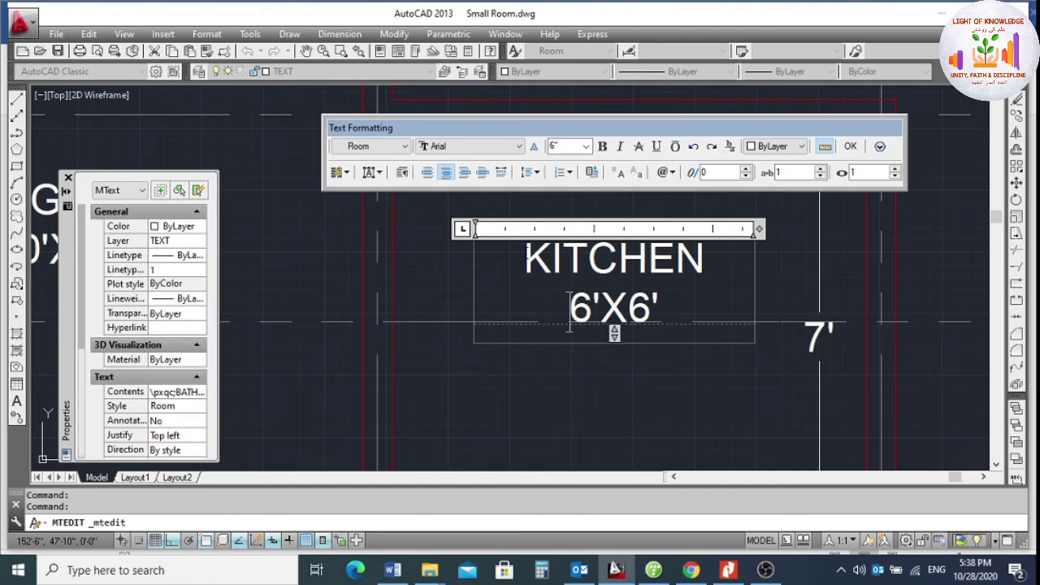
drag(594, 311, 565, 318)
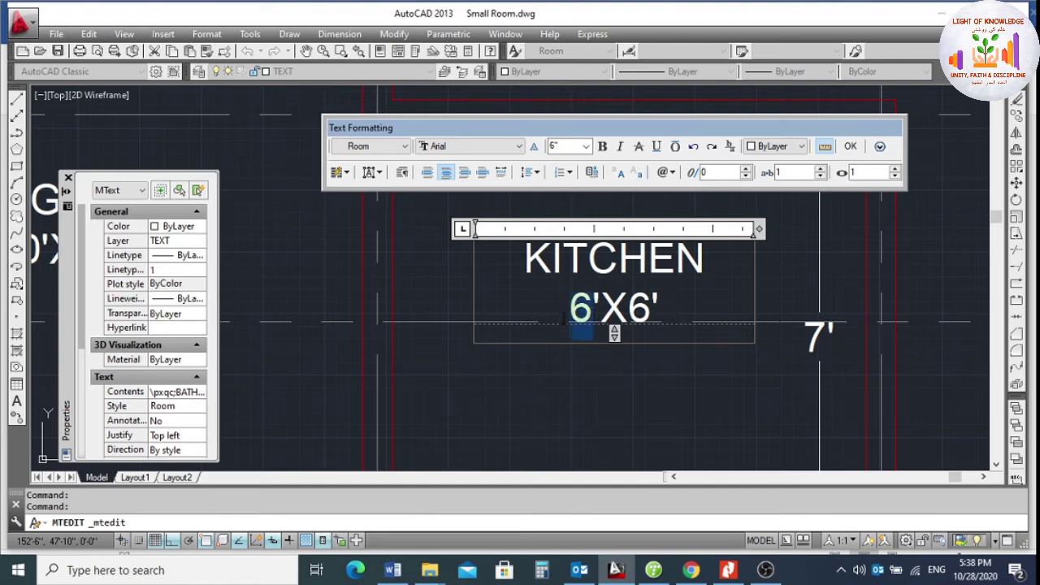
text(8)
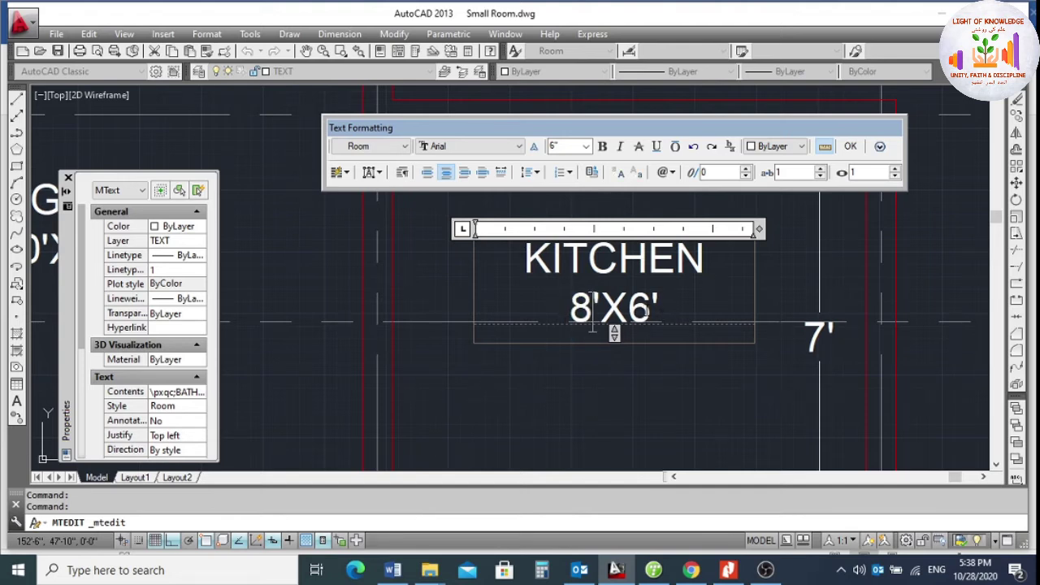
drag(649, 310, 629, 313)
text(7)
click(625, 381)
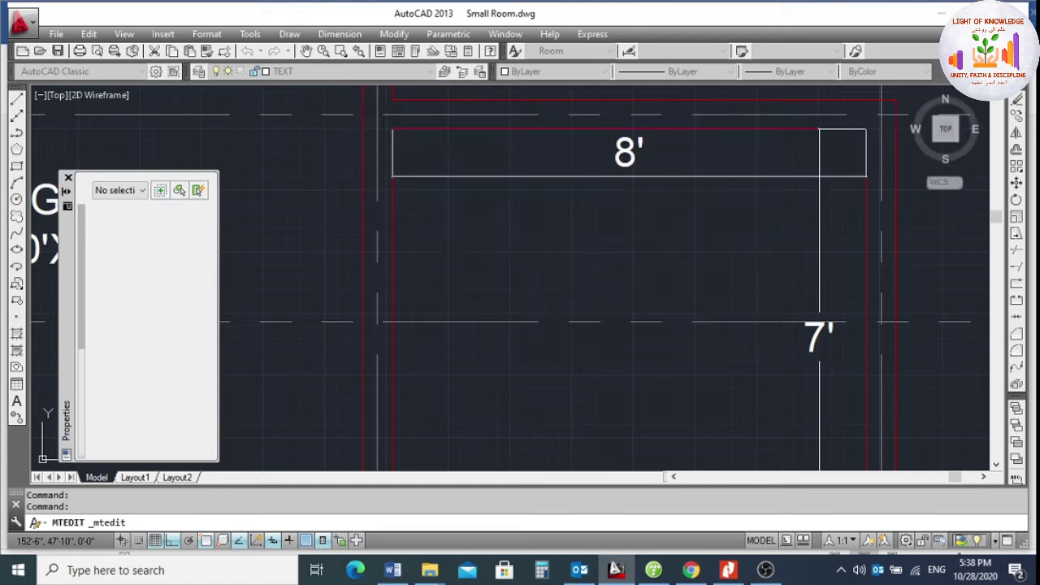
Close the Properties palette.
scroll(683, 268, down, 3)
scroll(658, 264, down, 2)
scroll(658, 309, up, 2)
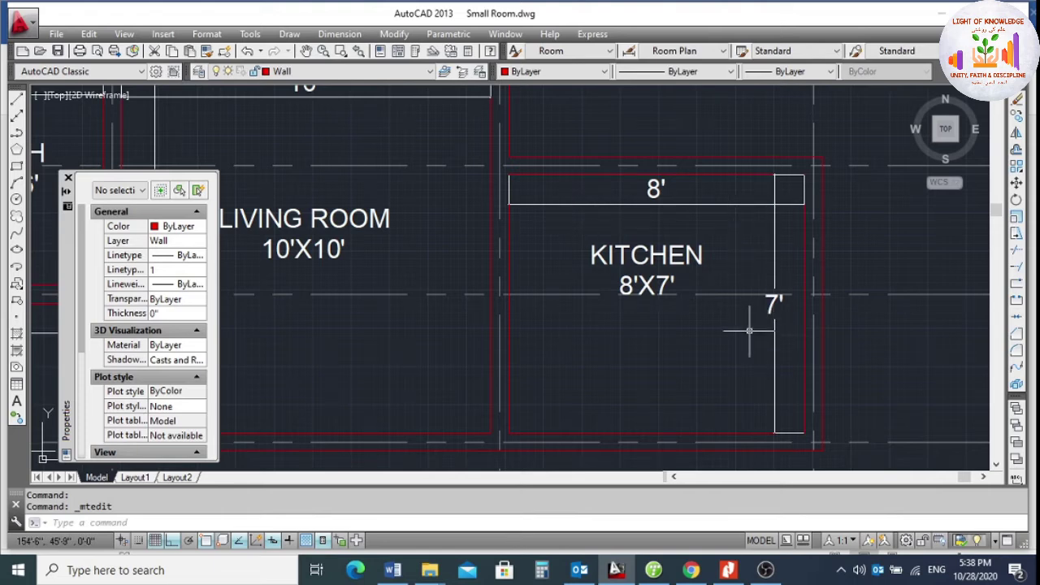
scroll(741, 325, down, 6)
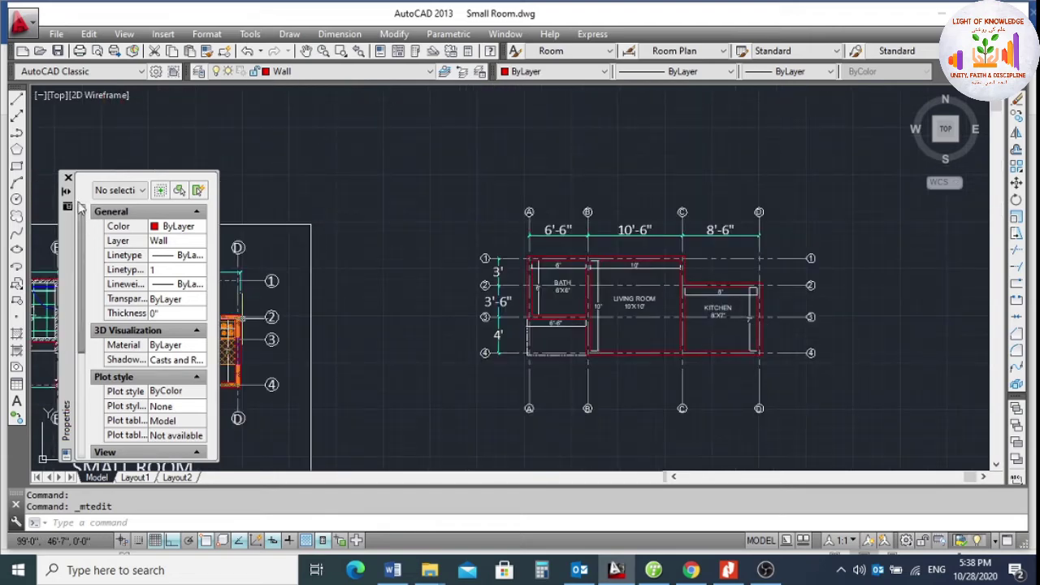
click(68, 177)
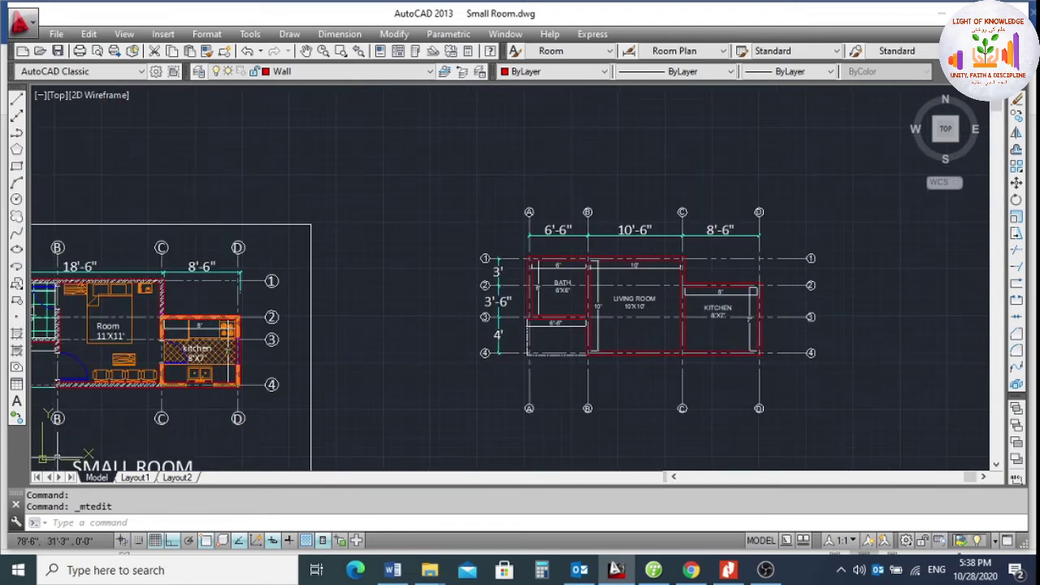
Zoom between the labelled plan and the SMALL ROOM reference drawing to compare them.
scroll(51, 455, up, 4)
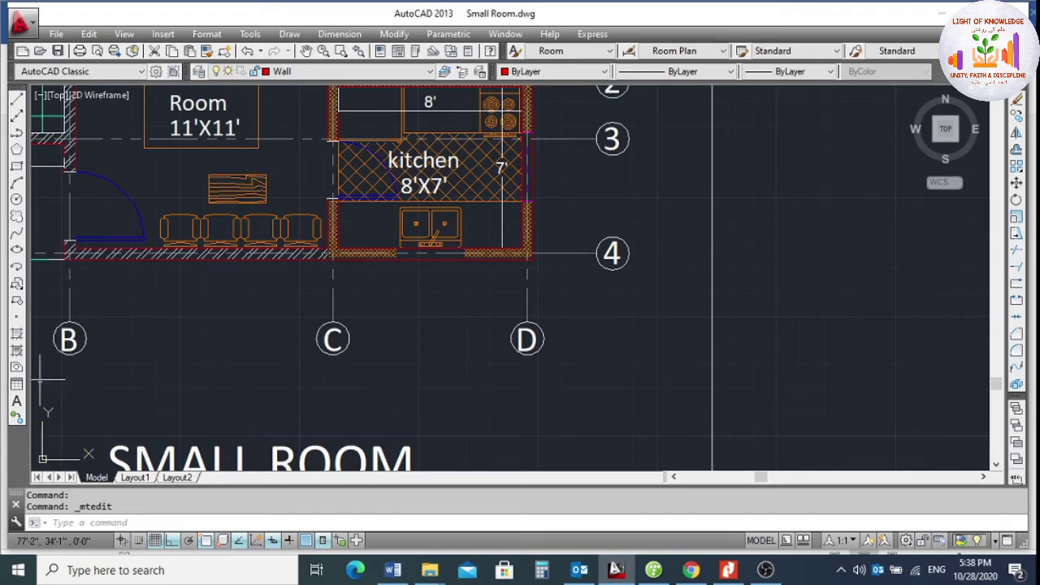
scroll(268, 359, down, 4)
scroll(837, 252, up, 2)
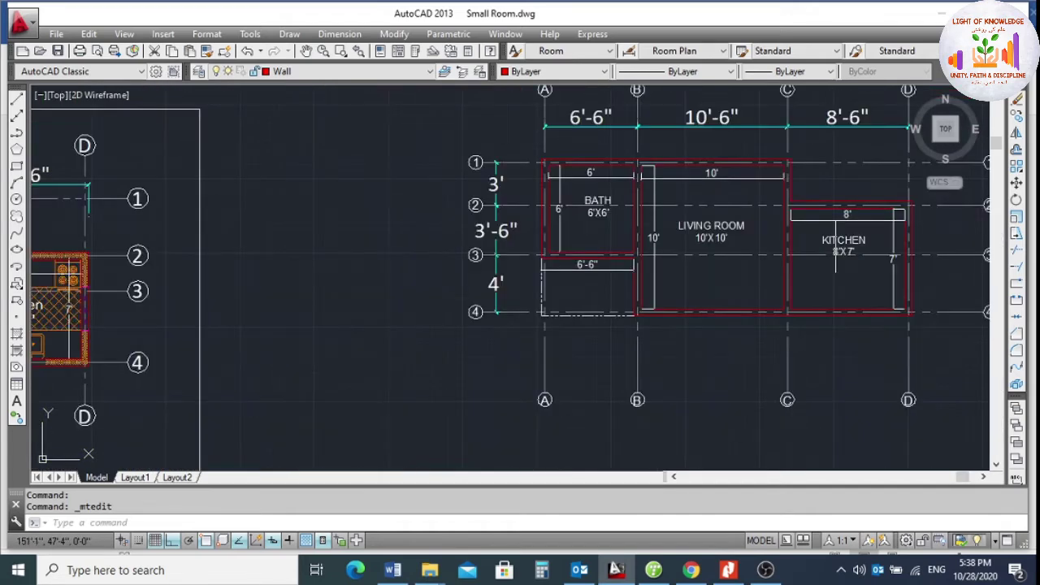
scroll(597, 266, up, 3)
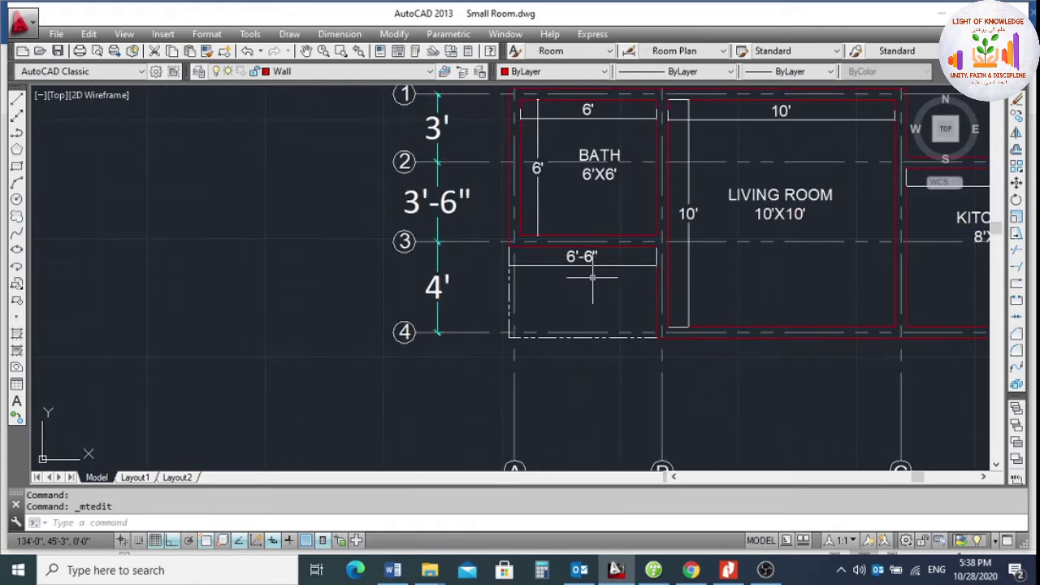
scroll(592, 278, down, 3)
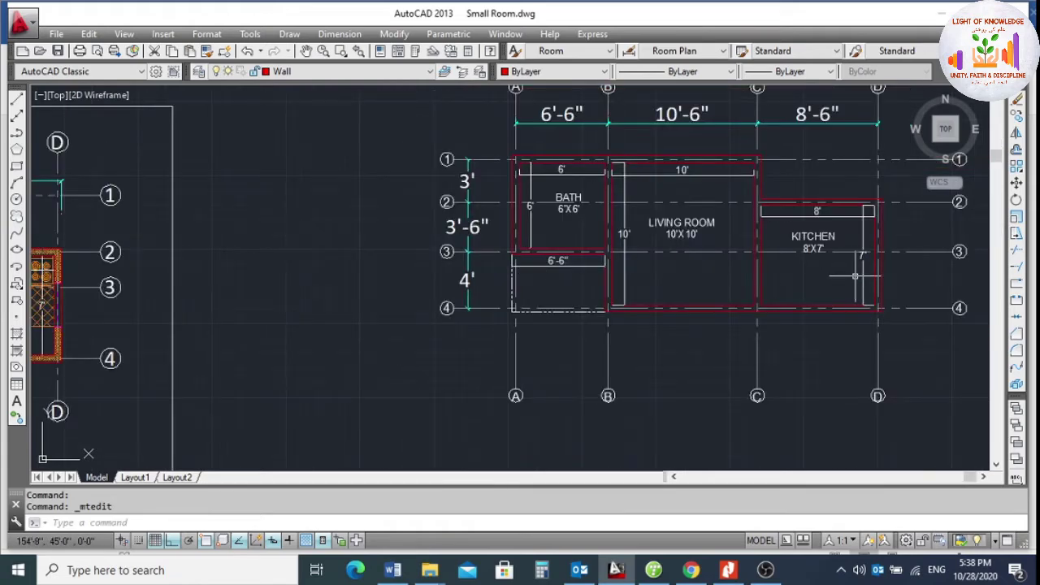
scroll(824, 203, up, 2)
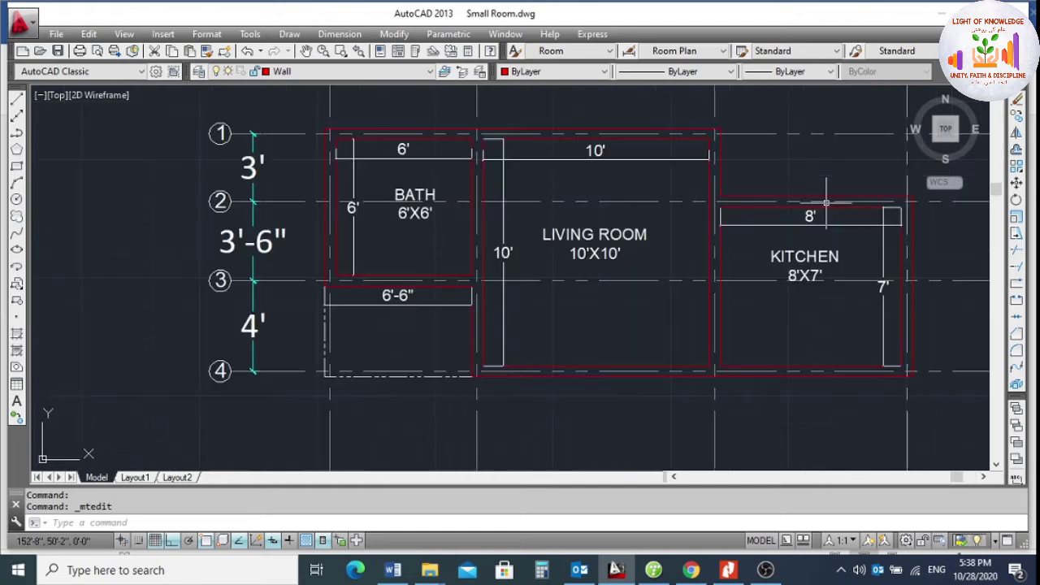
scroll(595, 272, down, 4)
scroll(595, 282, up, 2)
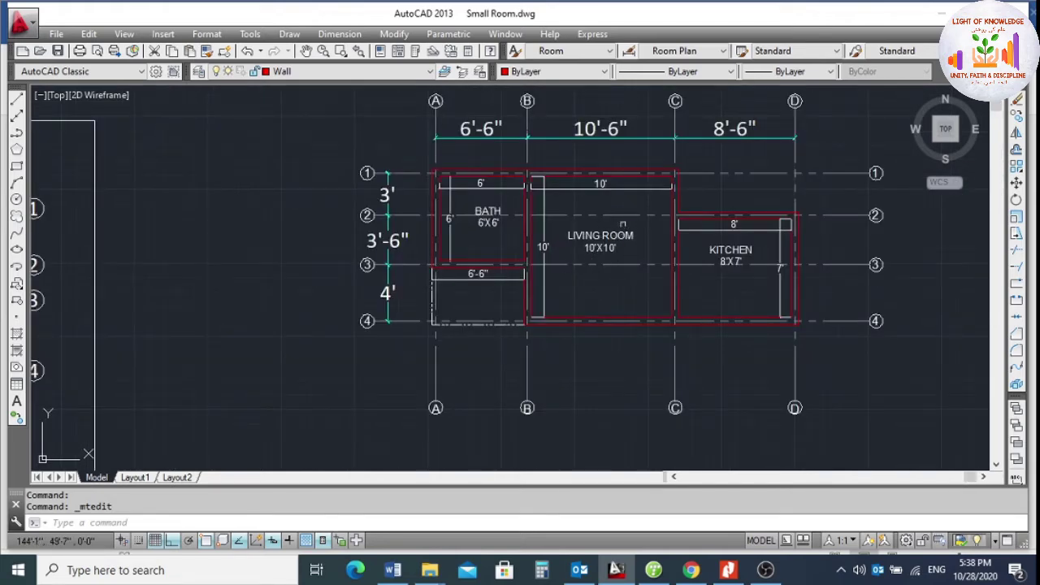
scroll(680, 266, up, 2)
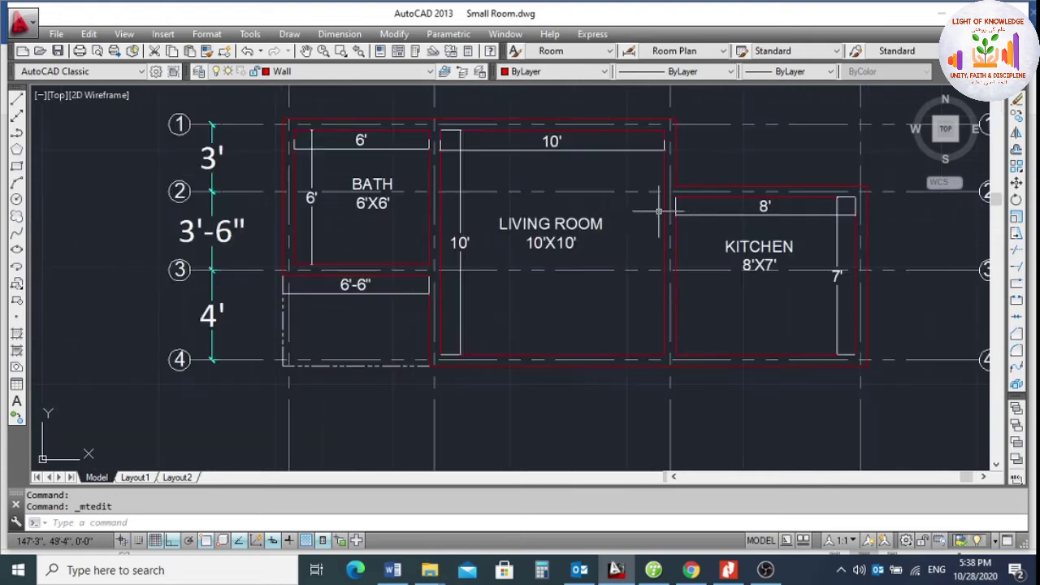
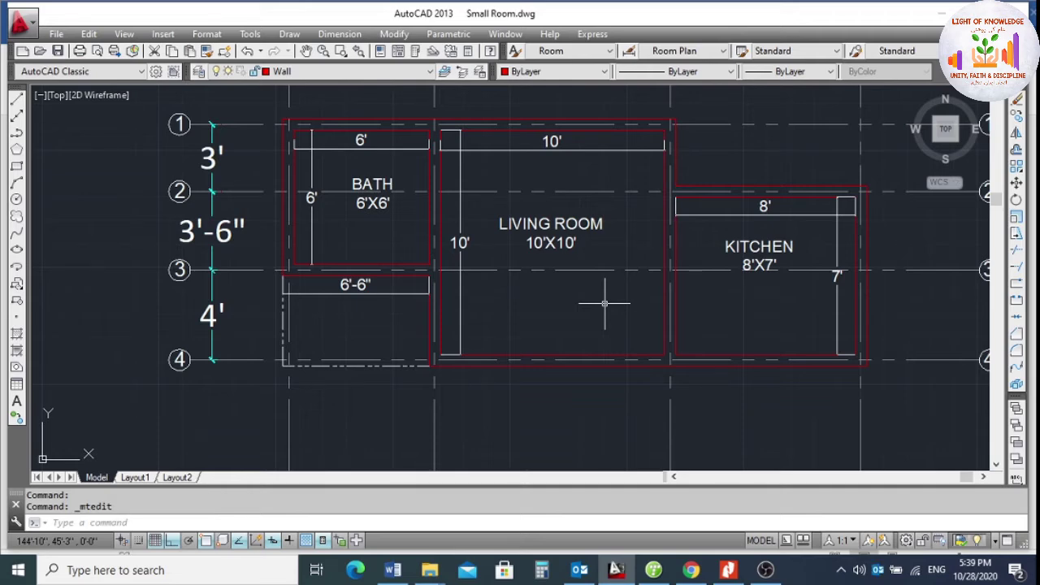
Open the Tool Palettes with Ctrl+3 and dock it at the left edge.
key(ctrl+3)
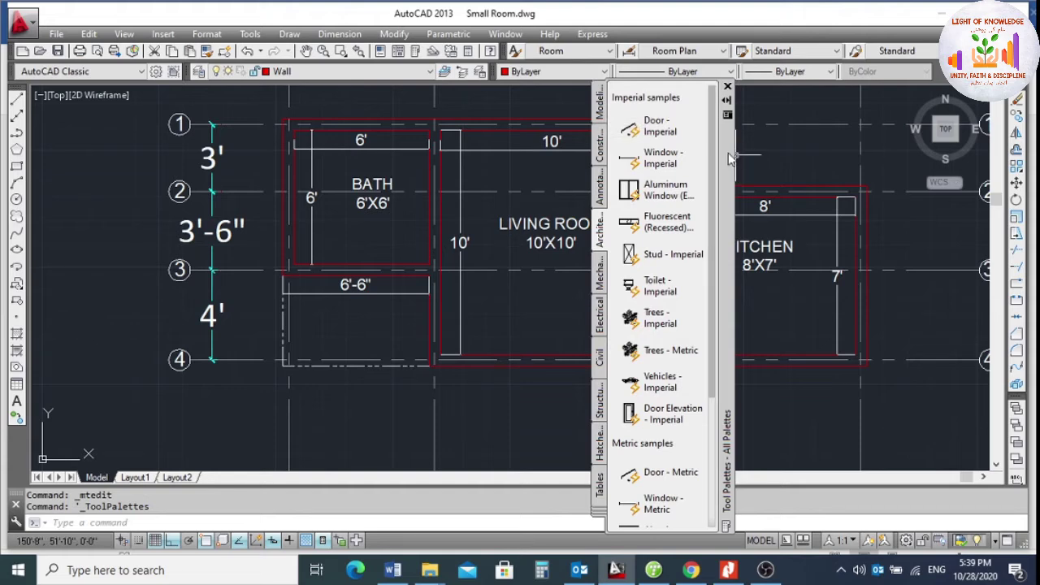
drag(729, 159, 188, 151)
scroll(622, 274, down, 5)
scroll(610, 211, up, 3)
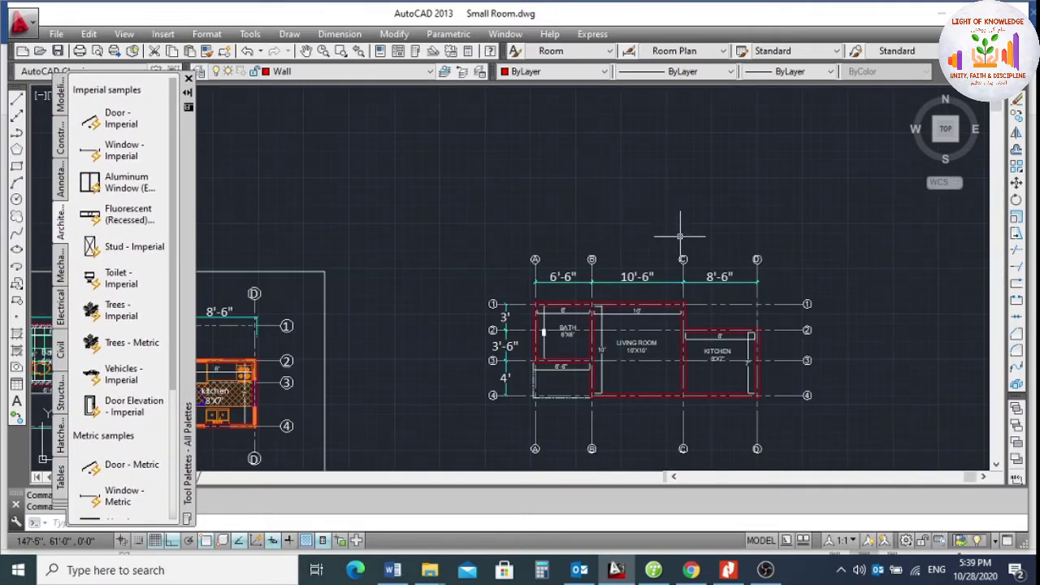
click(138, 210)
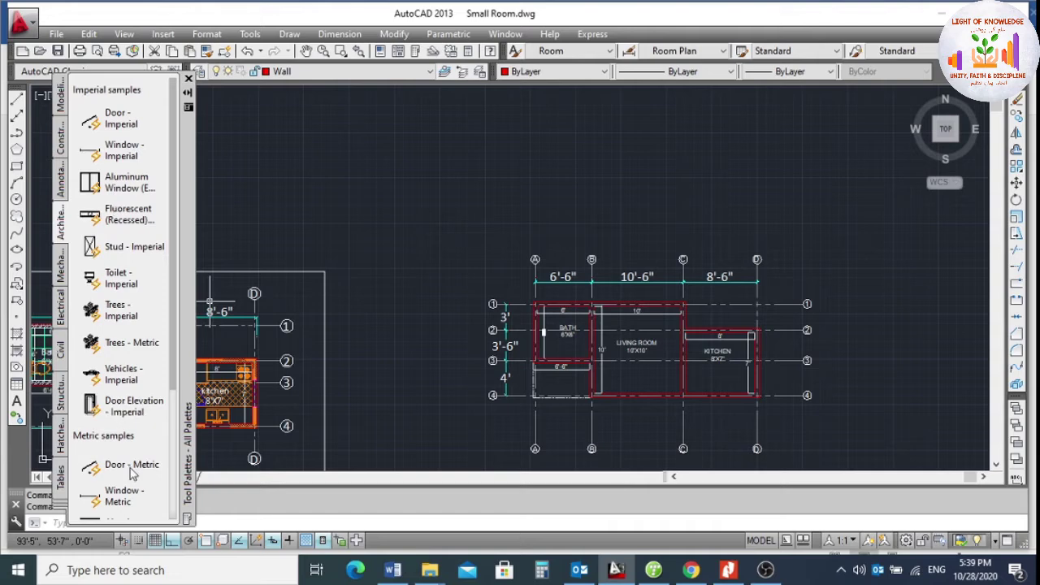
scroll(132, 474, down, 3)
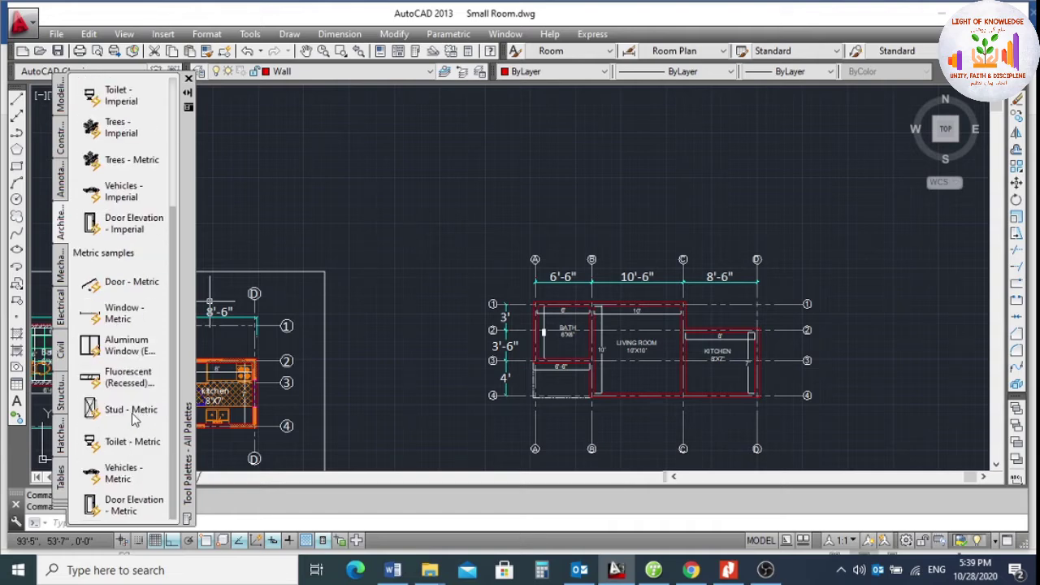
scroll(608, 349, up, 4)
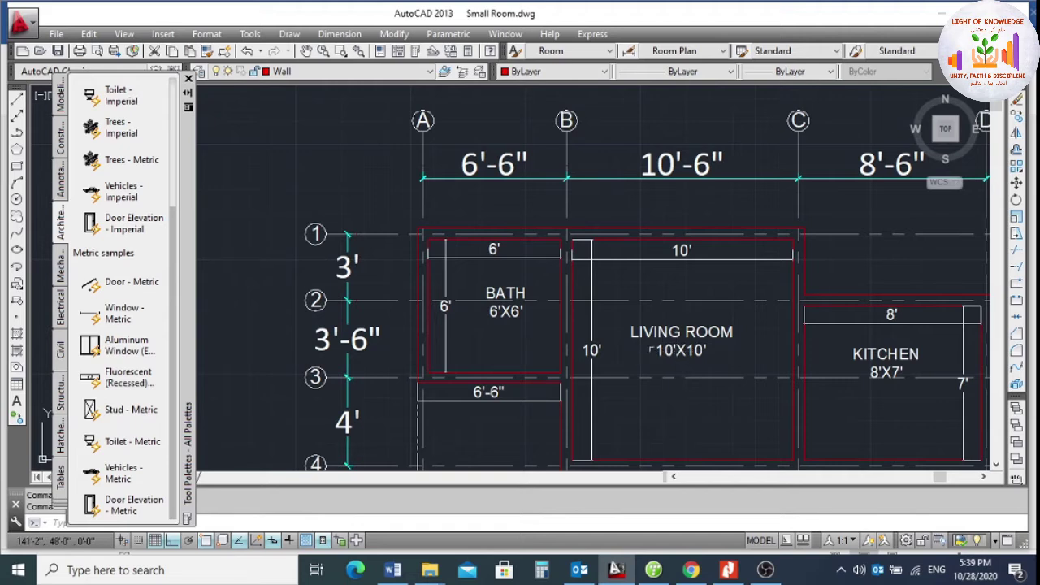
scroll(686, 354, up, 4)
scroll(680, 351, down, 4)
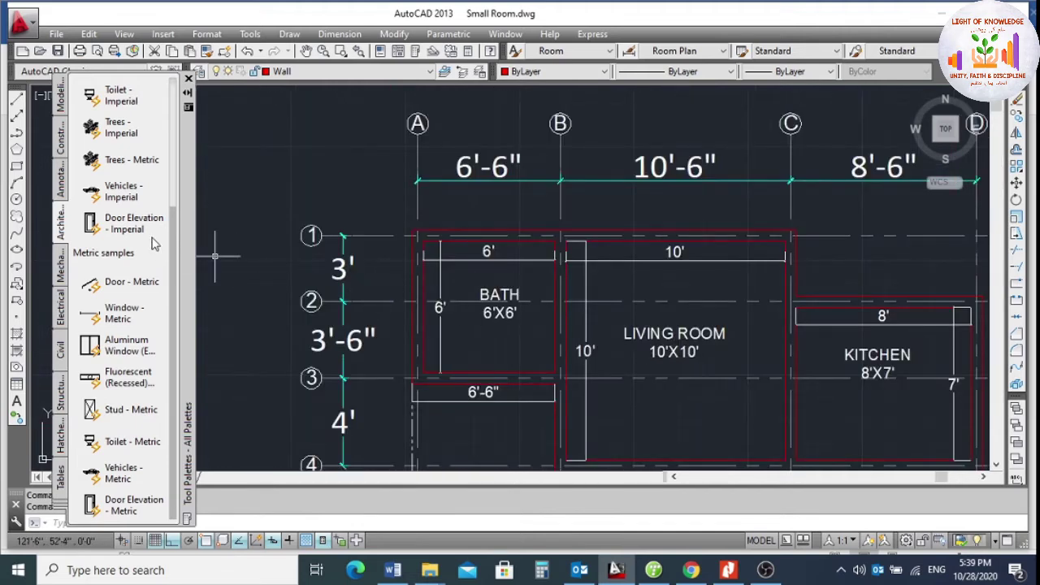
scroll(130, 167, up, 3)
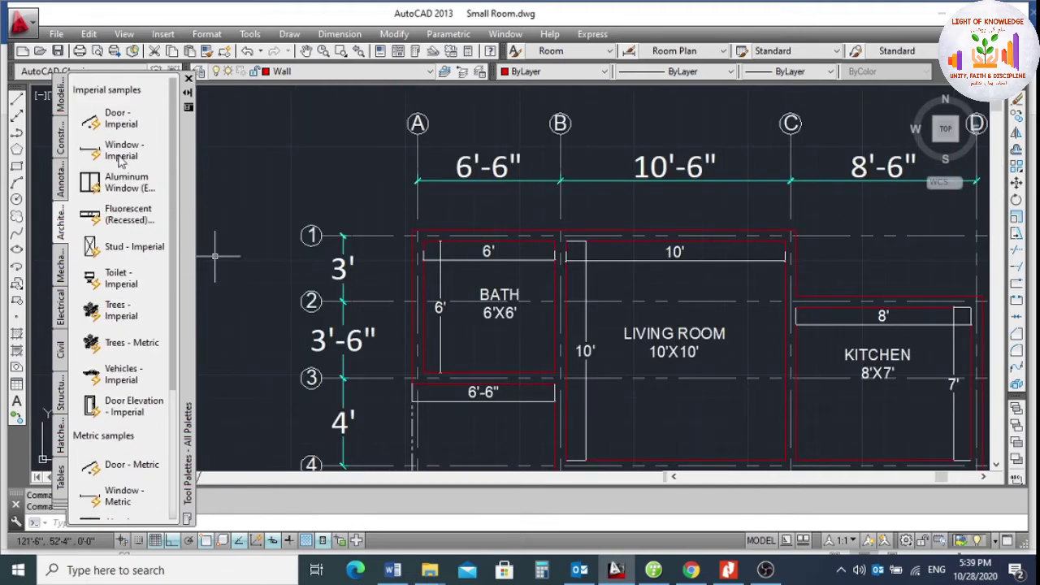
Drag the Window - Imperial and Door - Imperial samples into the drawing.
drag(427, 213, 367, 203)
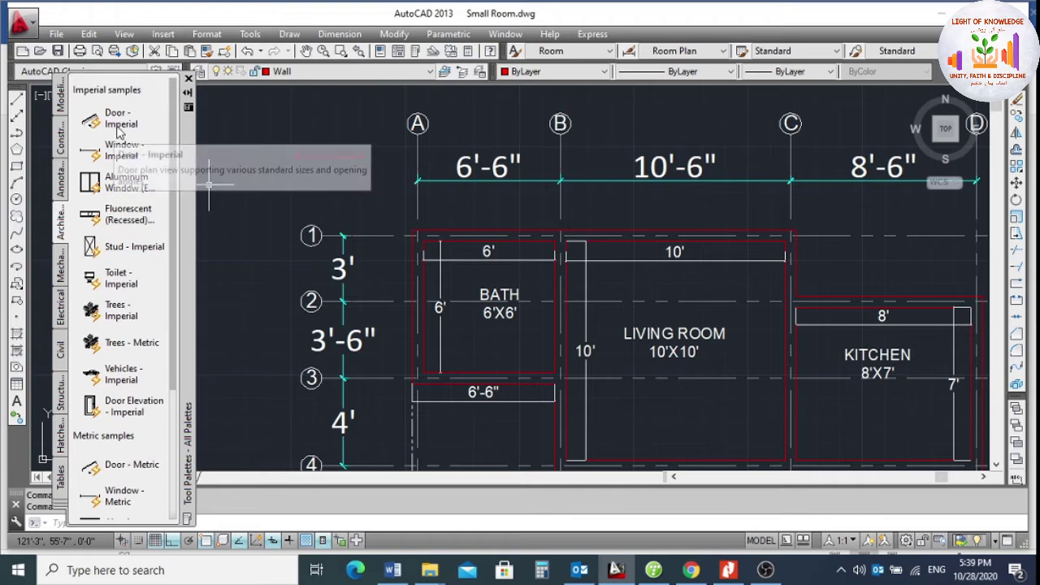
drag(118, 130, 315, 137)
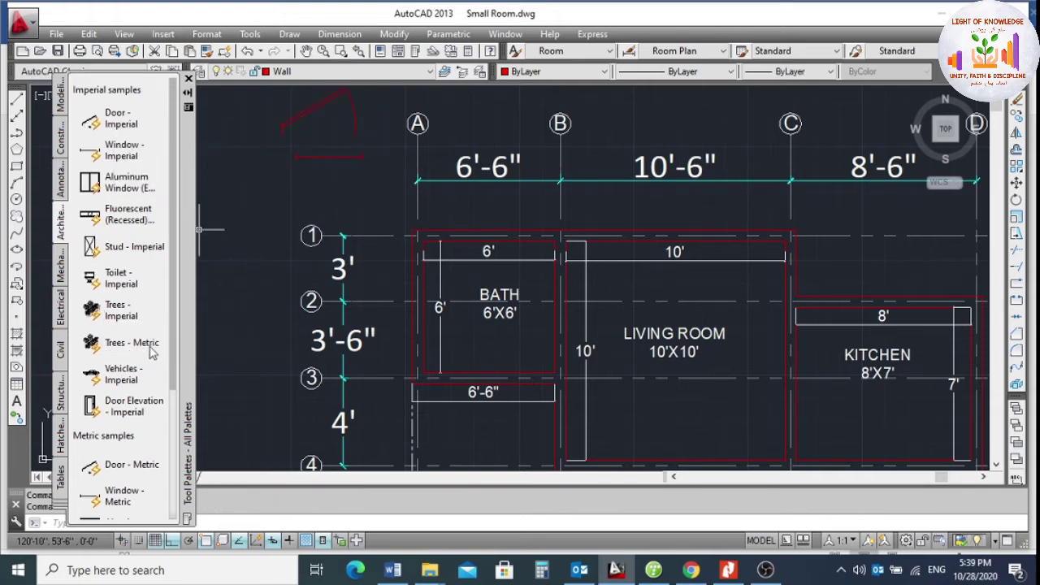
scroll(127, 459, down, 5)
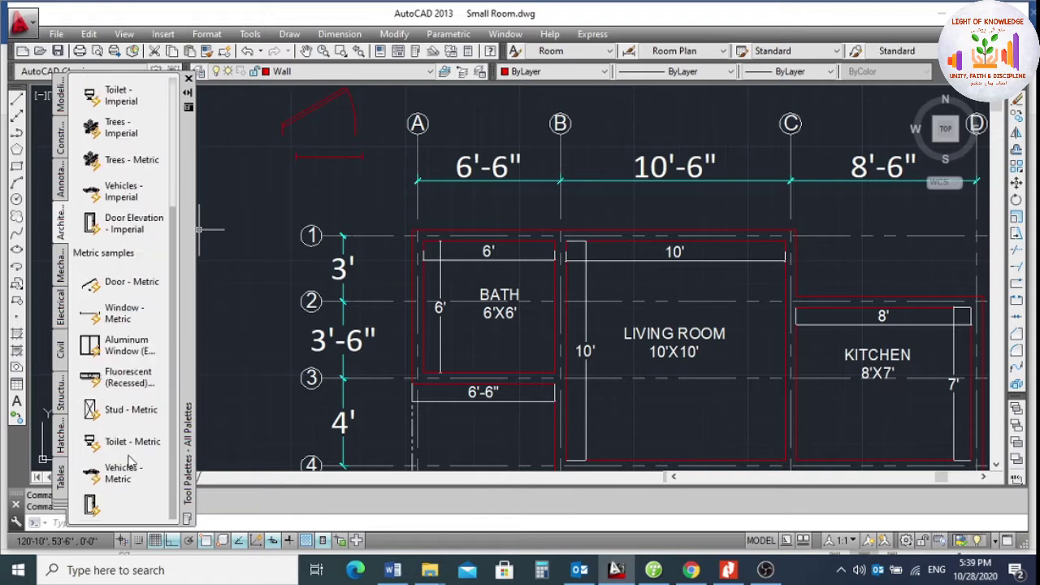
scroll(126, 455, up, 5)
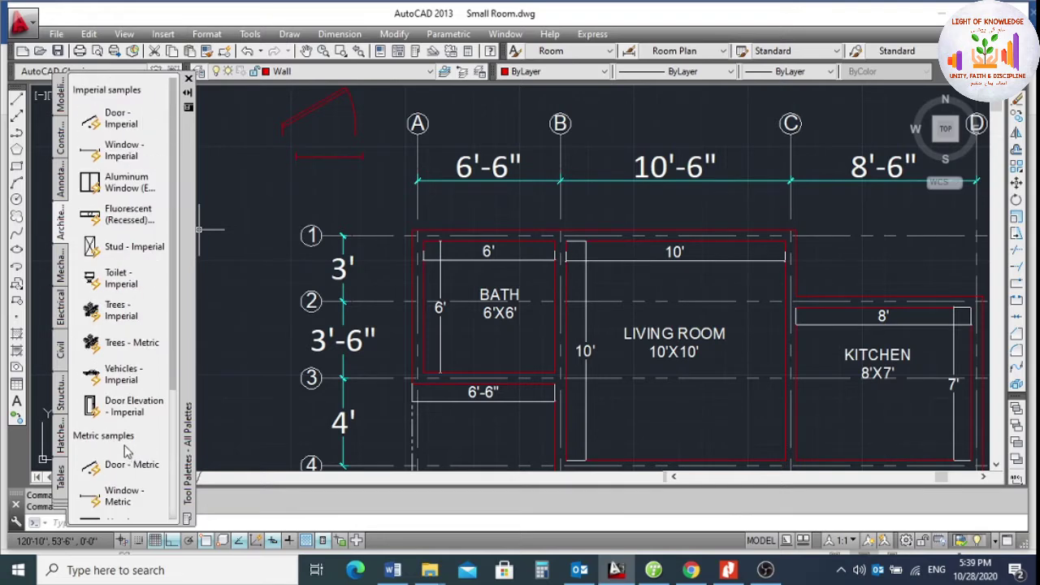
Insert the Toilet - Imperial block left of the plan near gridline 1, then close the palette.
click(122, 280)
click(249, 215)
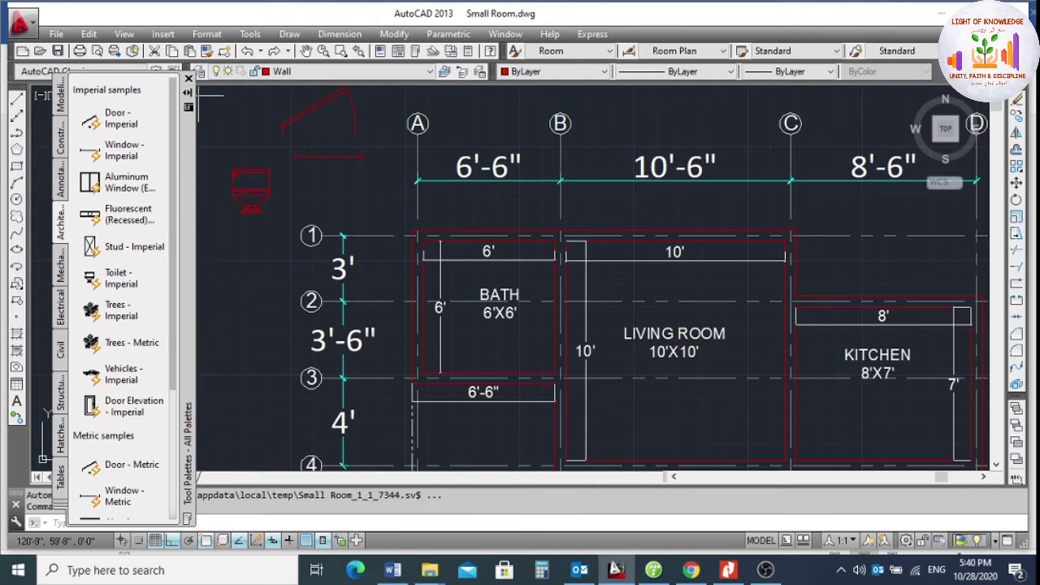
click(187, 79)
Put the door block on the Door layer via Quick Properties.
scroll(337, 204, down, 2)
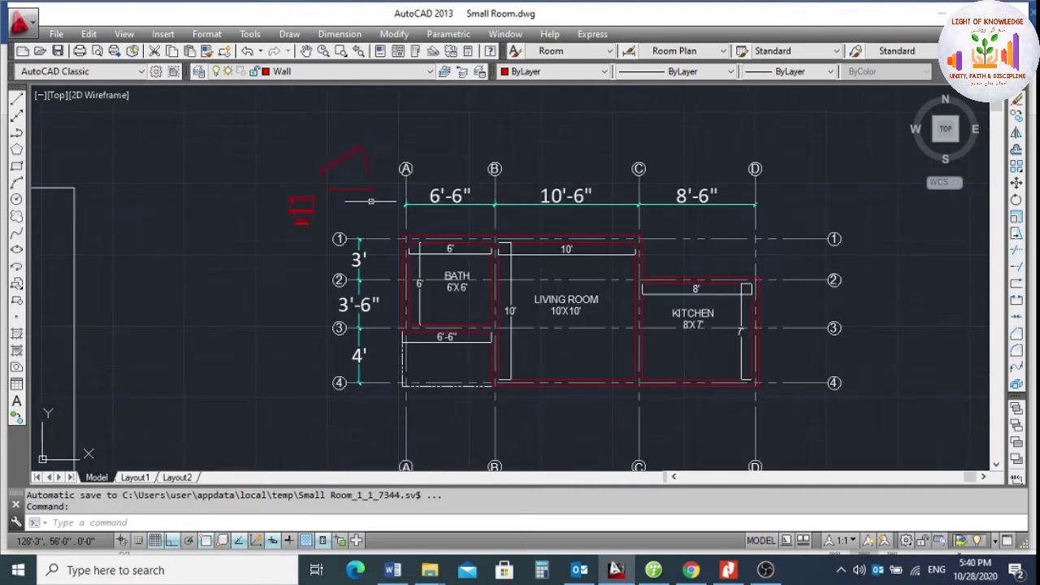
scroll(344, 135, up, 2)
click(352, 154)
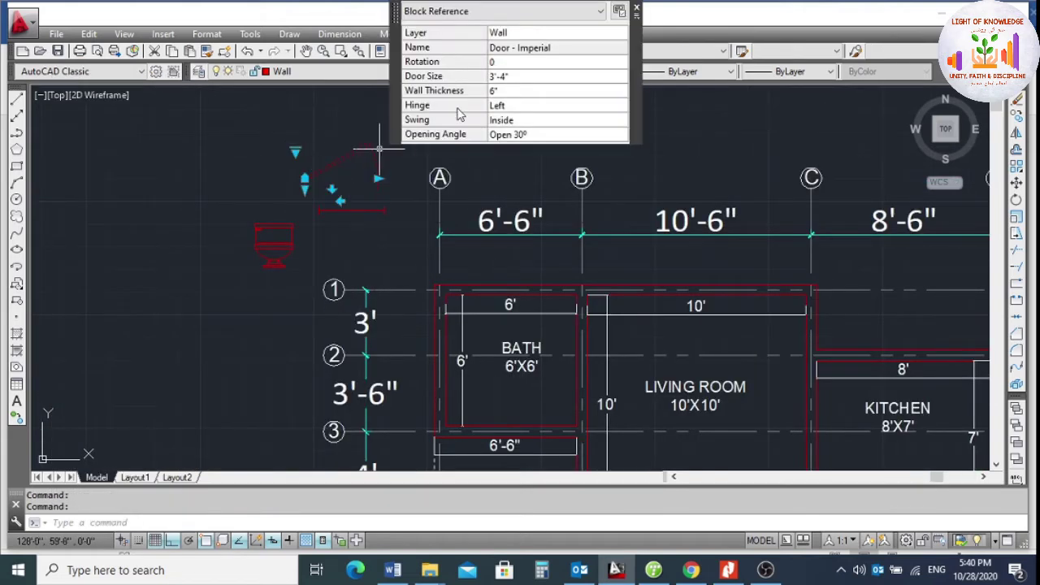
click(524, 33)
click(524, 33)
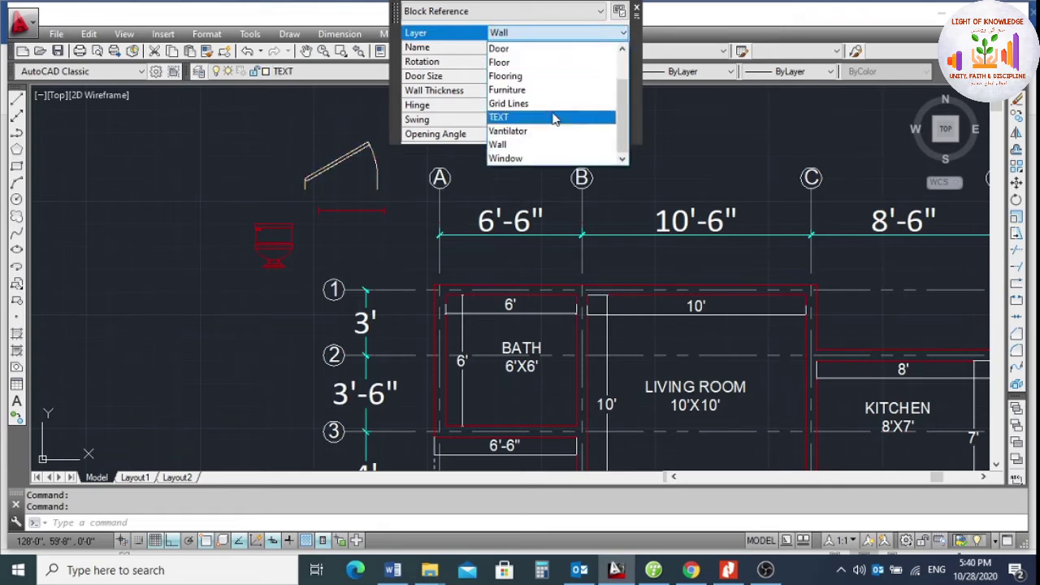
click(499, 48)
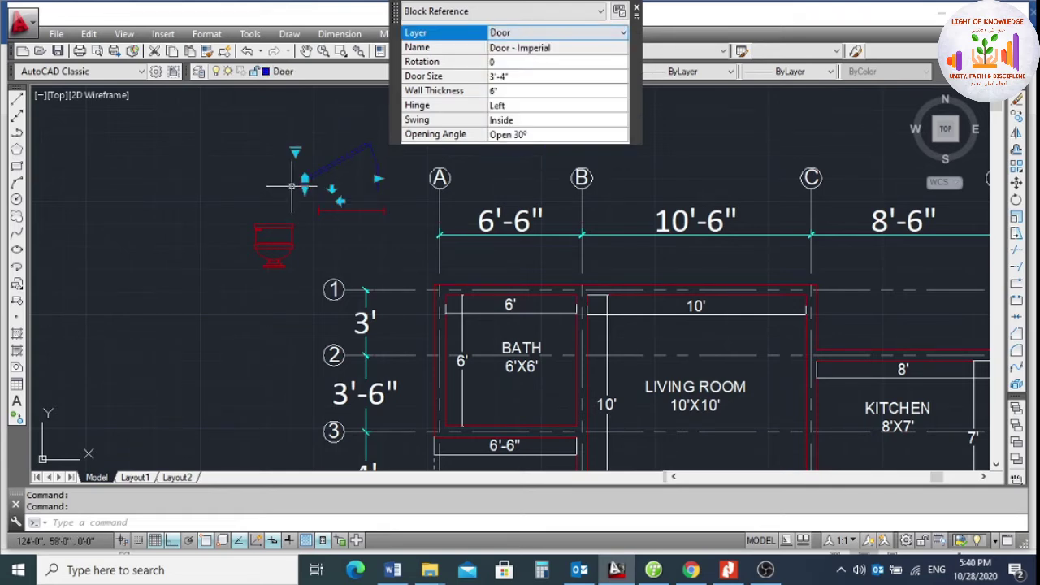
key(Escape)
Put the window block on the Window layer.
click(349, 210)
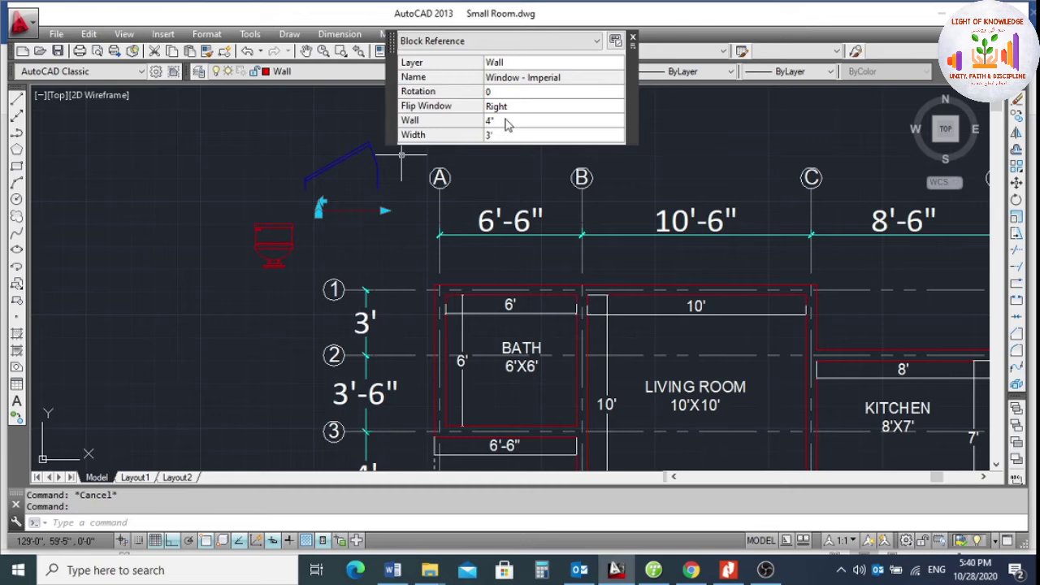
click(523, 65)
click(524, 65)
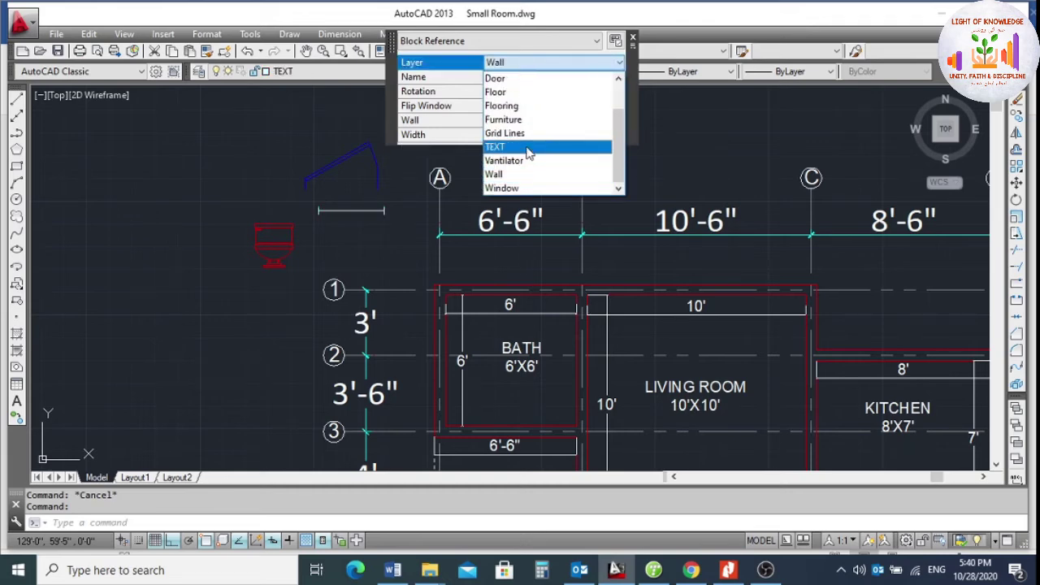
click(520, 188)
key(Escape)
Put the toilet block on the Furniture layer.
click(277, 234)
click(243, 219)
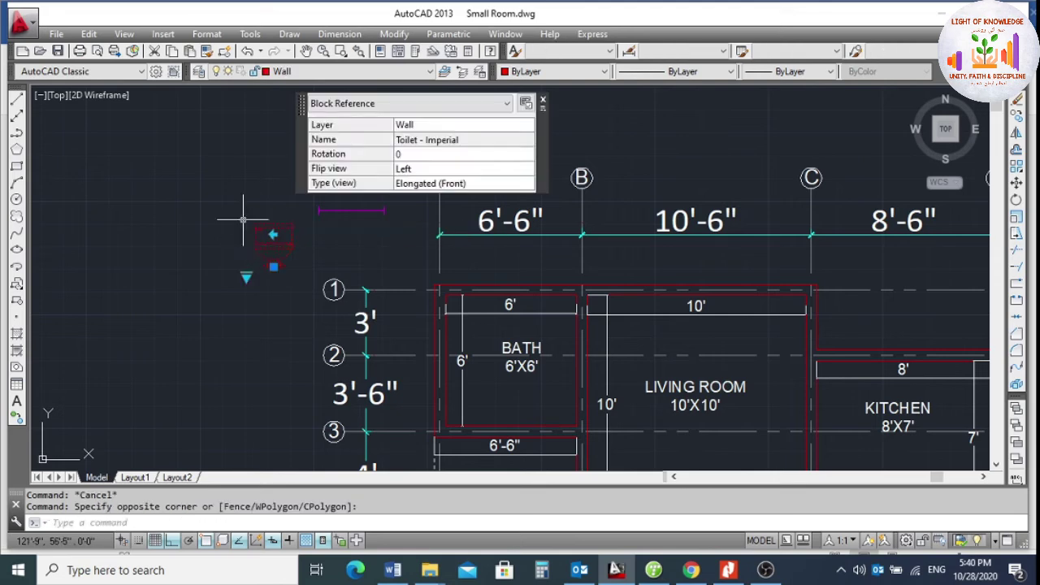
click(437, 126)
click(437, 126)
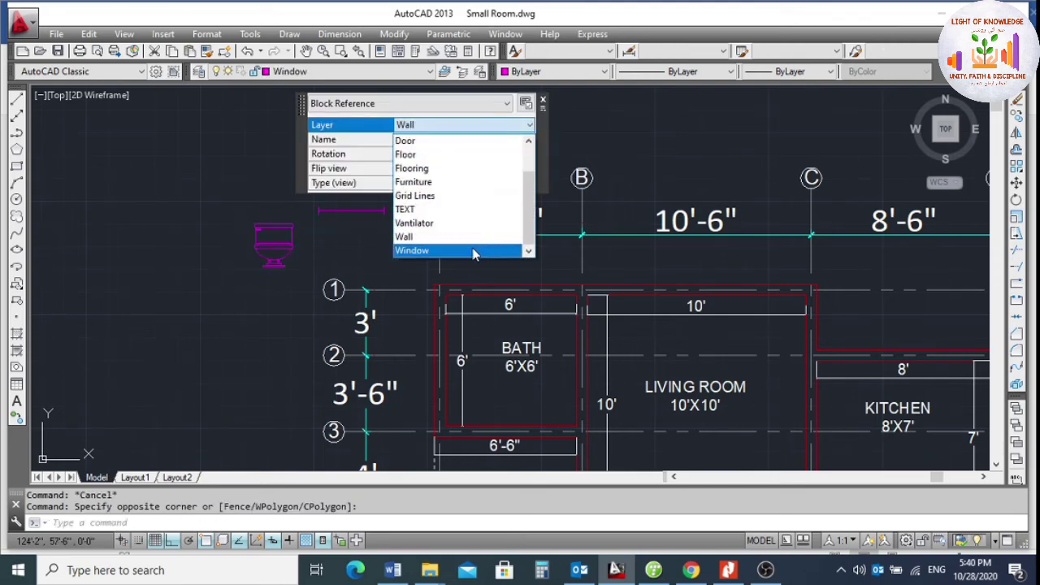
click(455, 182)
key(Escape)
key(Escape)
scroll(446, 320, down, 2)
scroll(357, 275, up, 2)
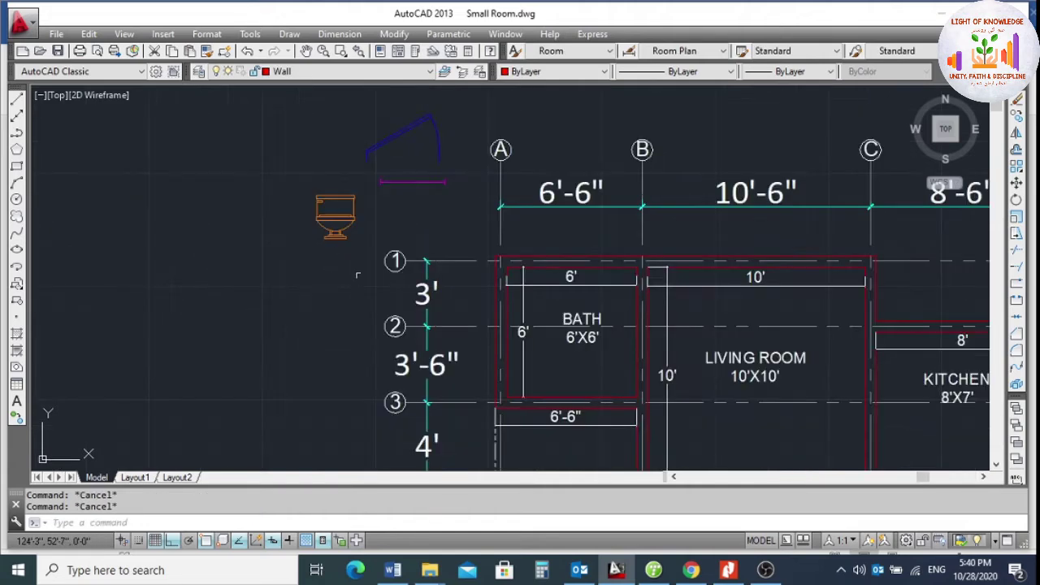
Select the door and try flipping its hinge and swing, leaving both unchanged.
scroll(446, 186, down, 2)
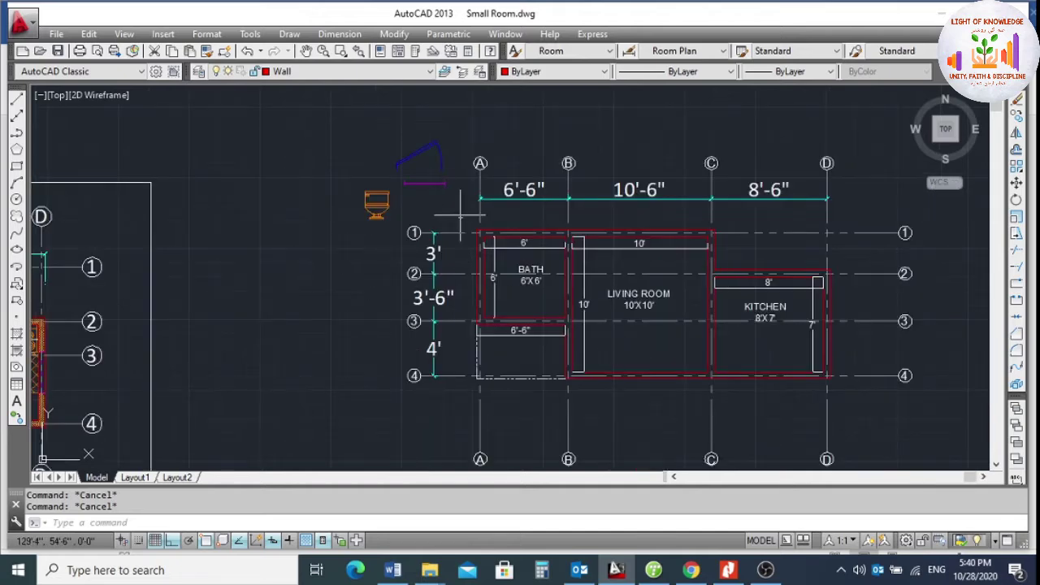
scroll(428, 182, up, 2)
click(427, 140)
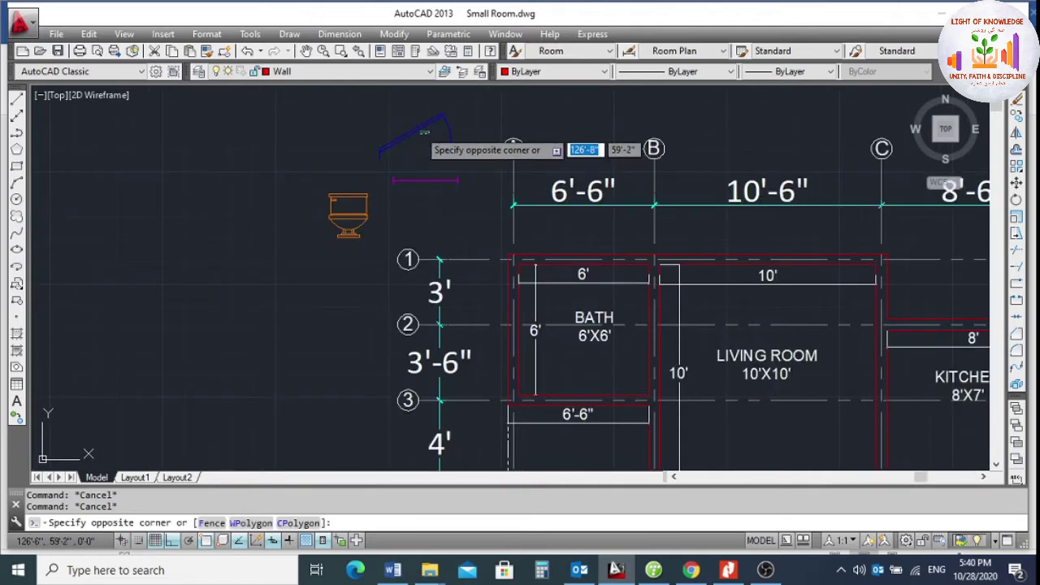
click(405, 139)
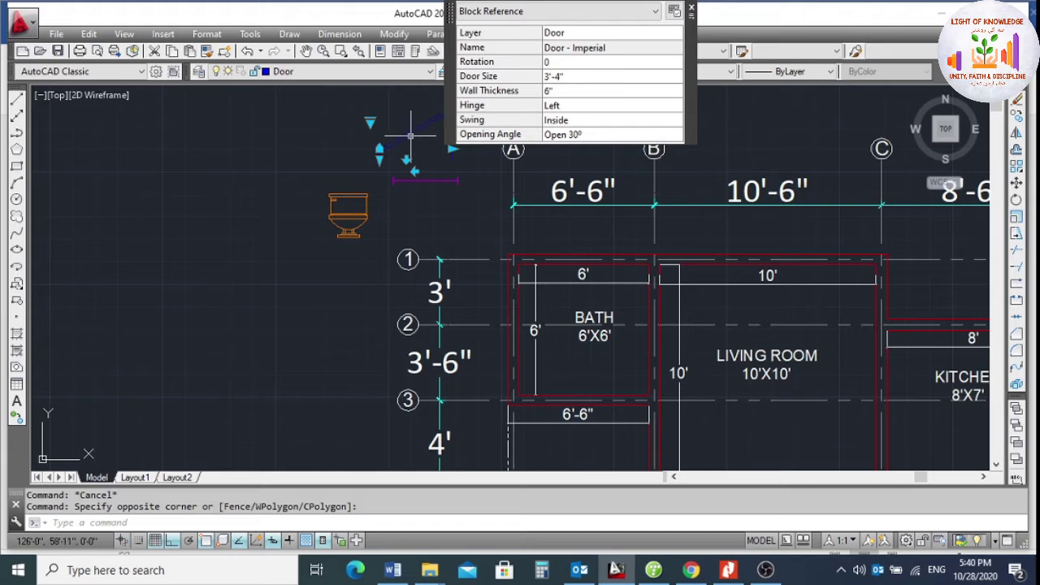
key(Escape)
click(394, 137)
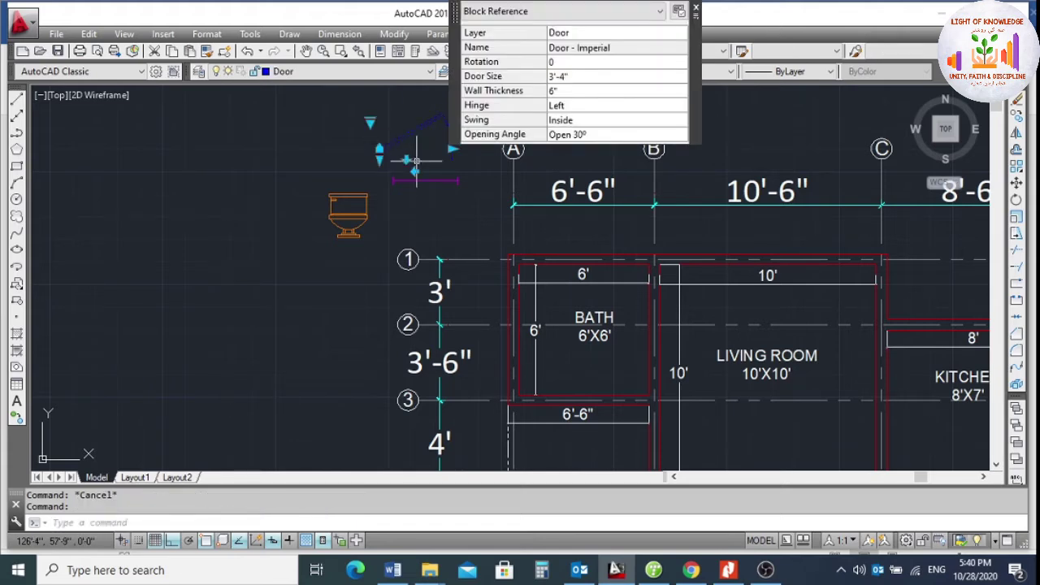
scroll(422, 172, up, 2)
click(410, 172)
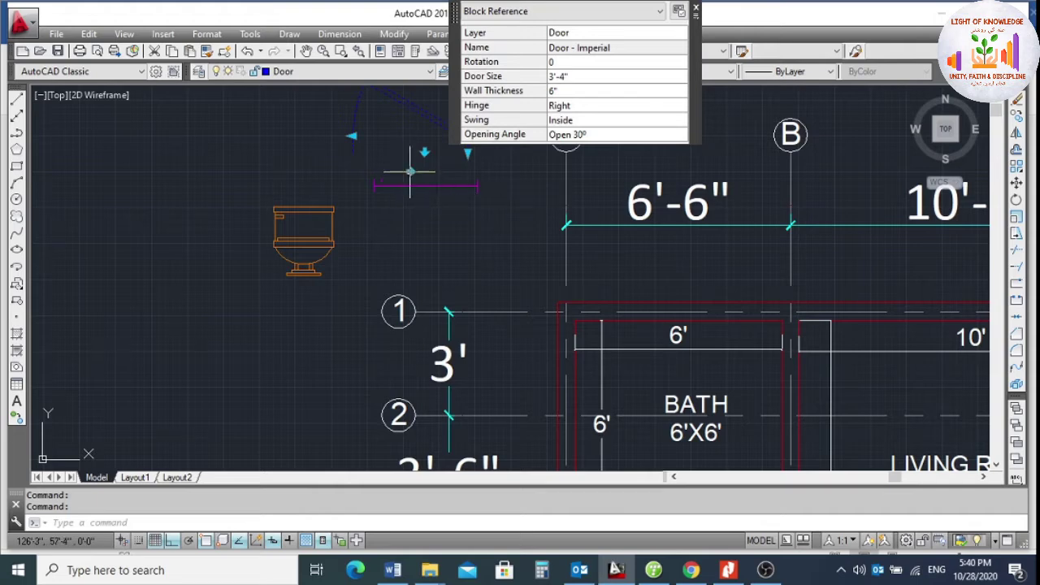
click(410, 171)
scroll(375, 158, down, 2)
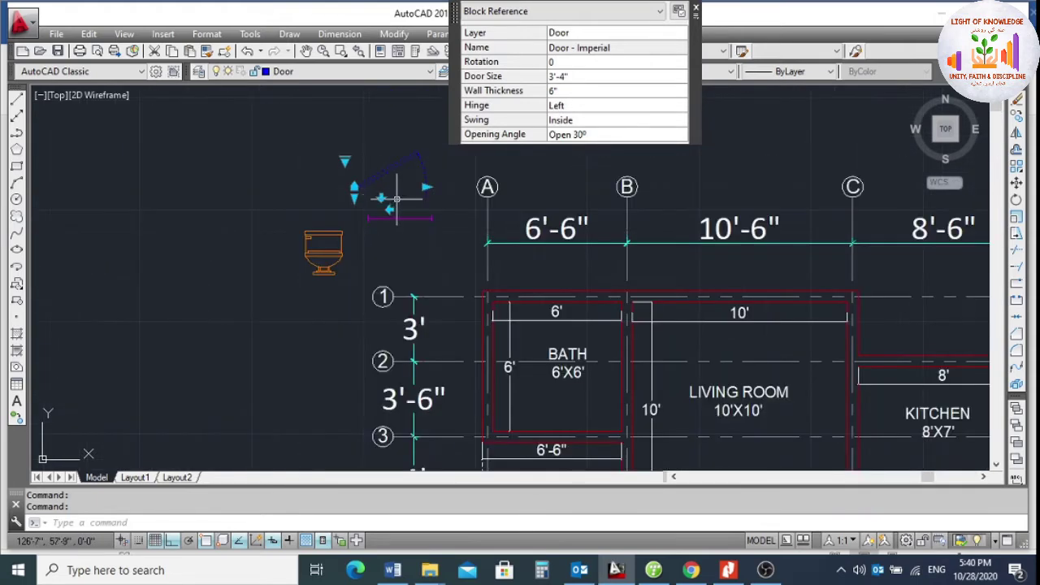
click(382, 200)
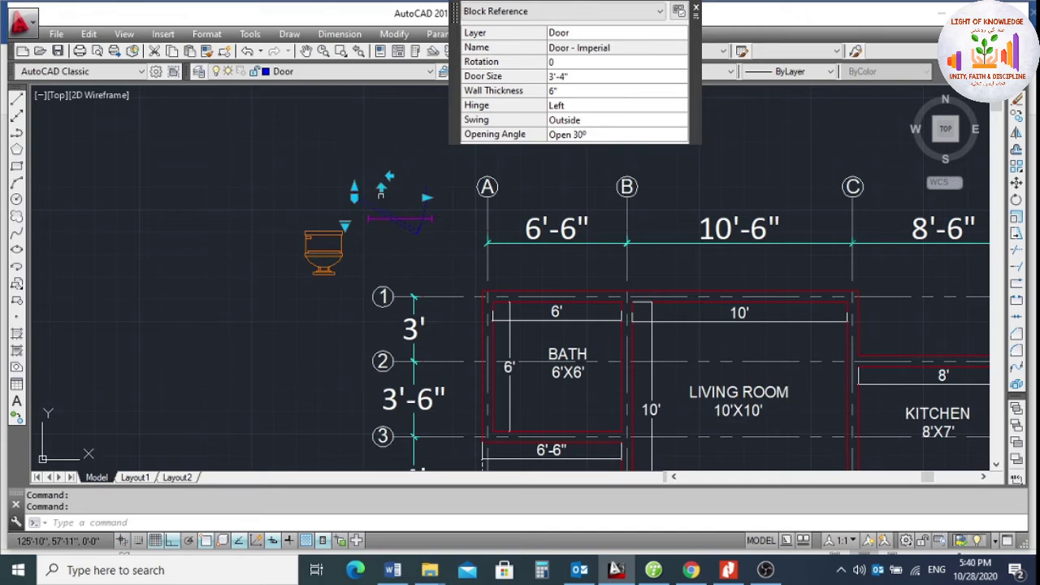
click(380, 187)
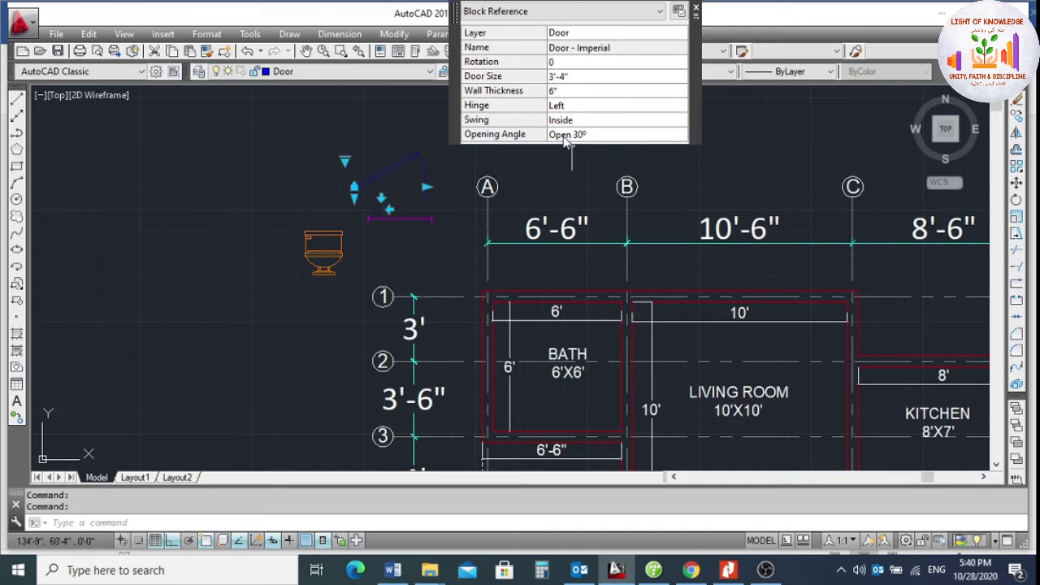
Set the door's Opening Angle to Open 90°.
click(650, 137)
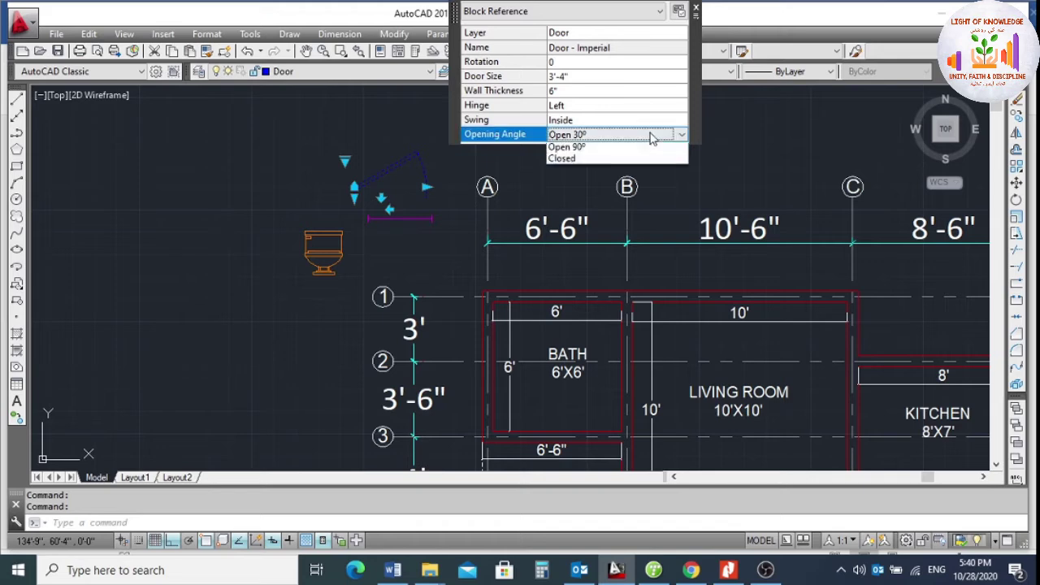
click(623, 183)
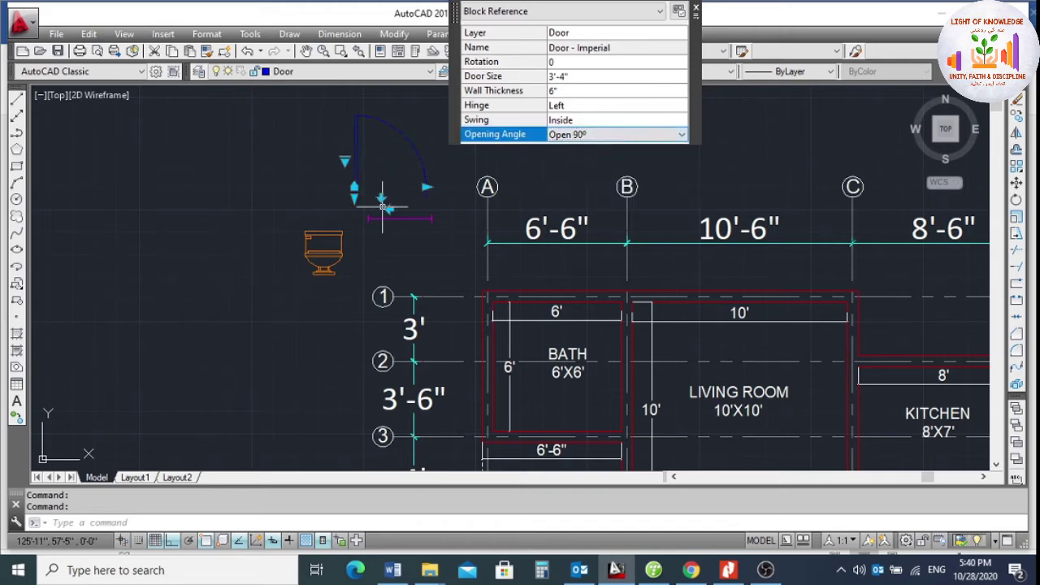
key(Escape)
click(354, 162)
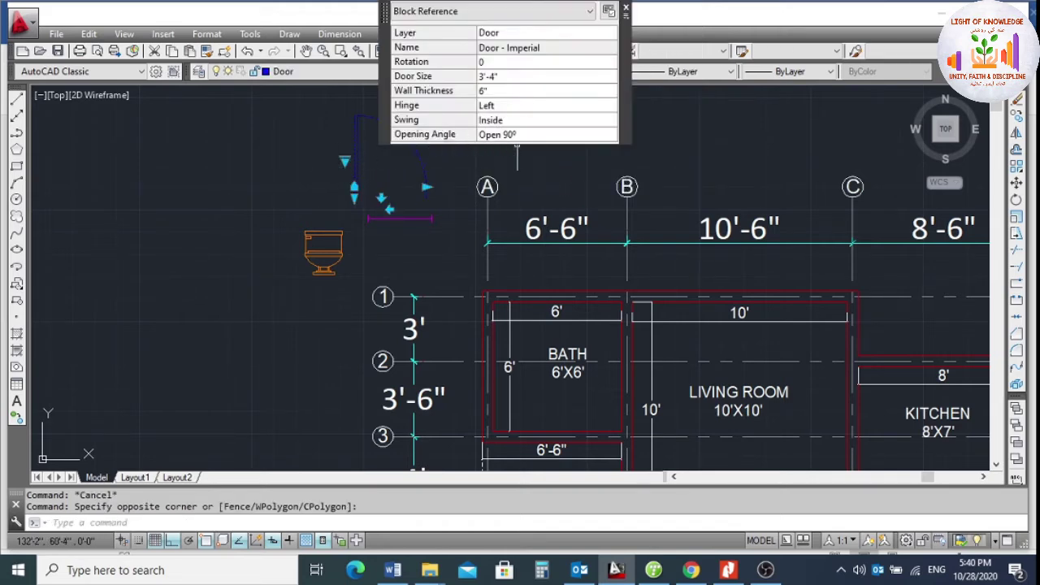
key(Escape)
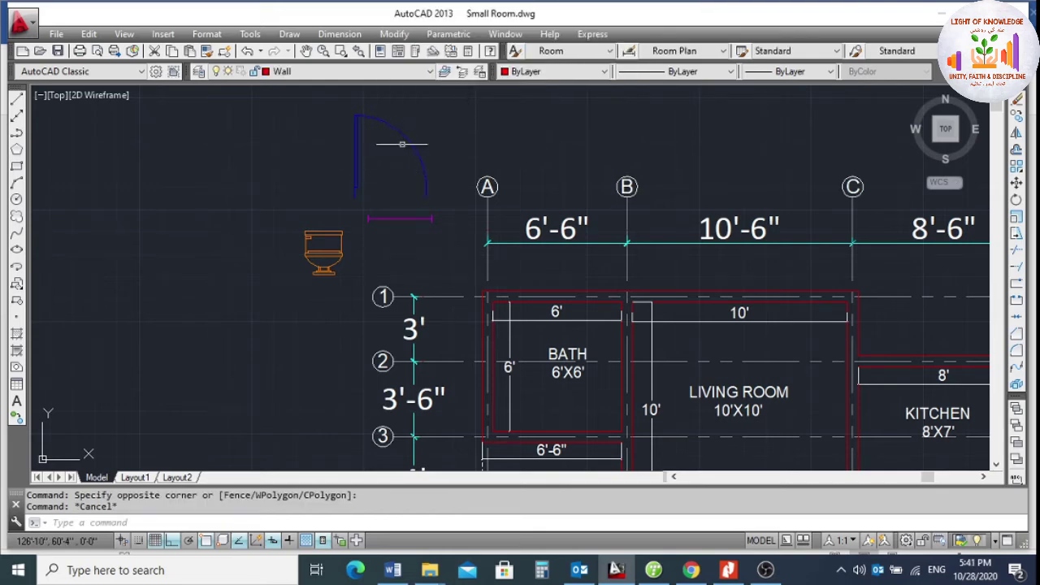
Change the door's Door Size from 3'-4" to 3'.
click(376, 154)
click(375, 155)
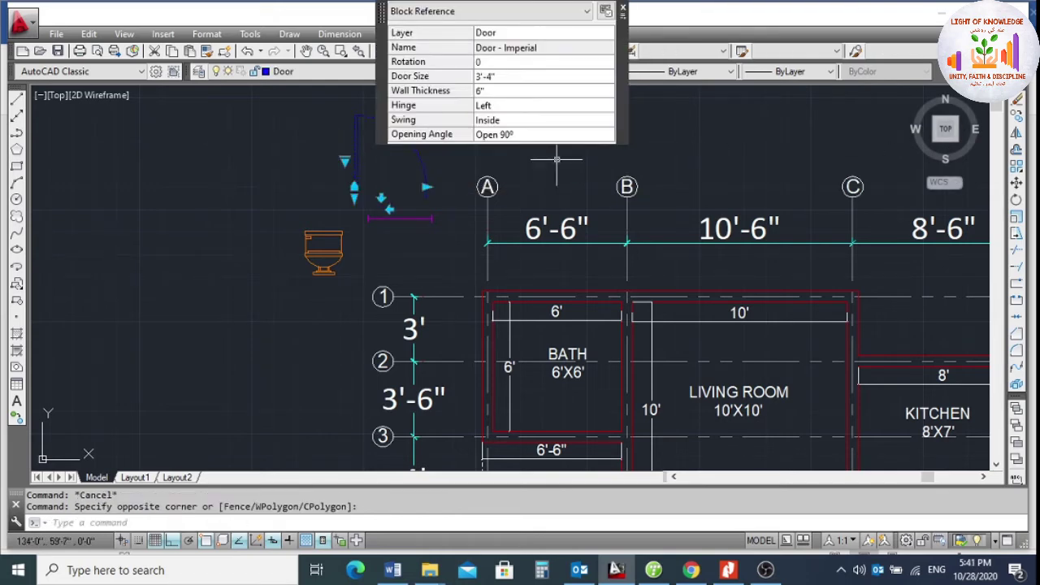
click(503, 77)
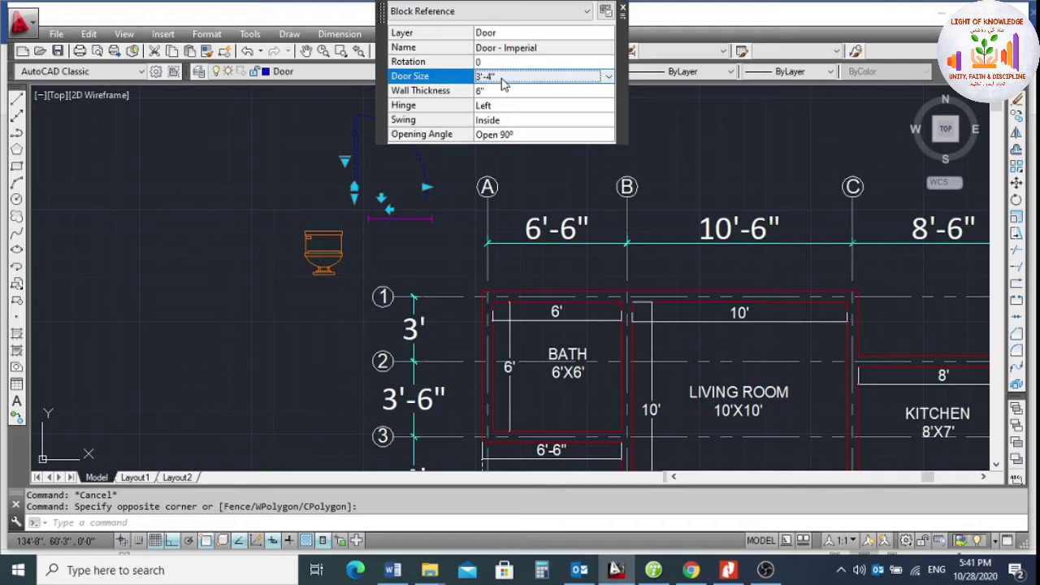
click(505, 78)
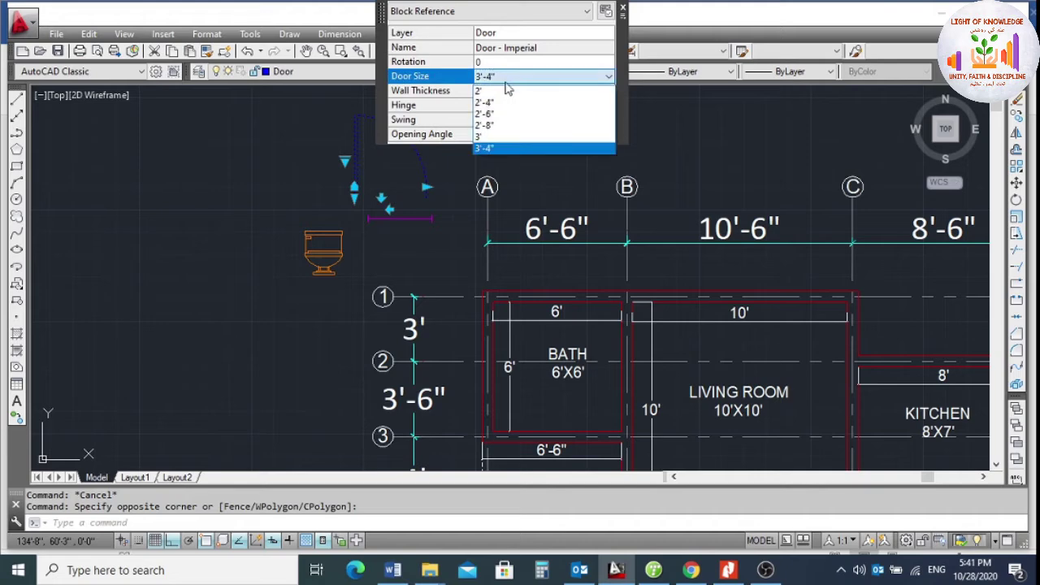
click(515, 138)
key(Escape)
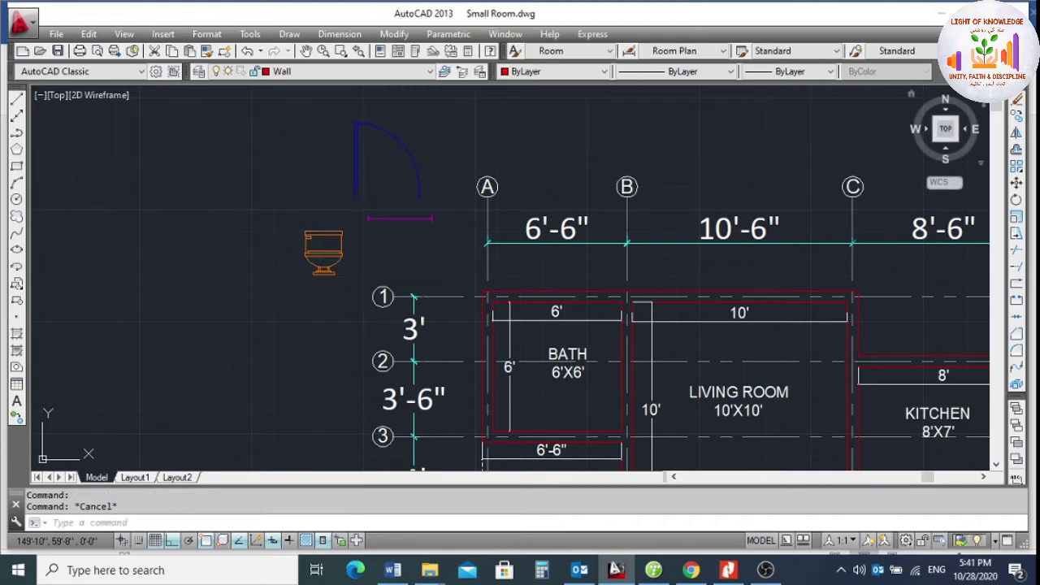
Copy the door and place the copy to the left of the original.
click(1016, 115)
click(422, 122)
click(355, 180)
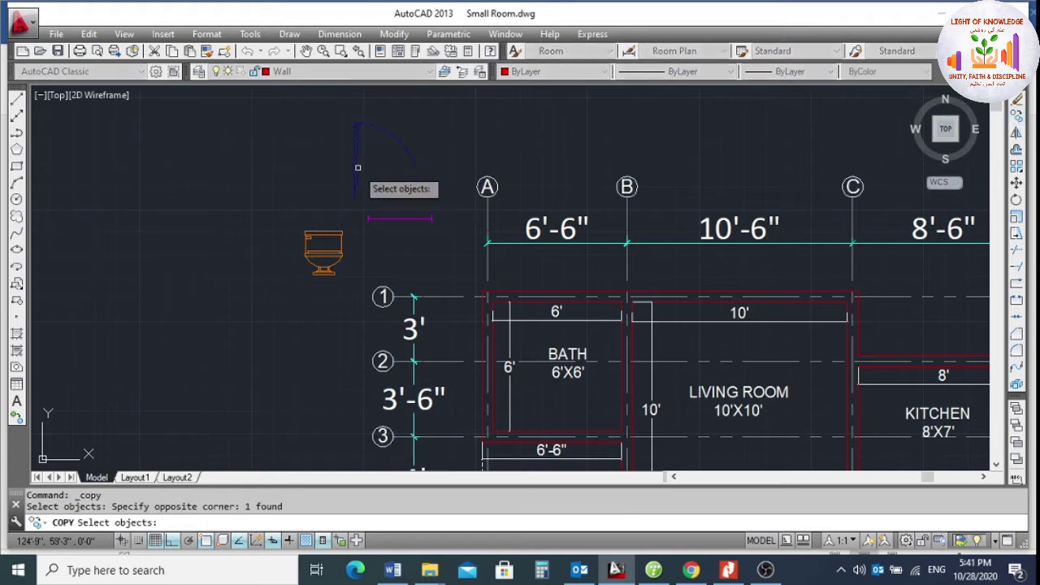
key(Return)
click(357, 187)
click(213, 196)
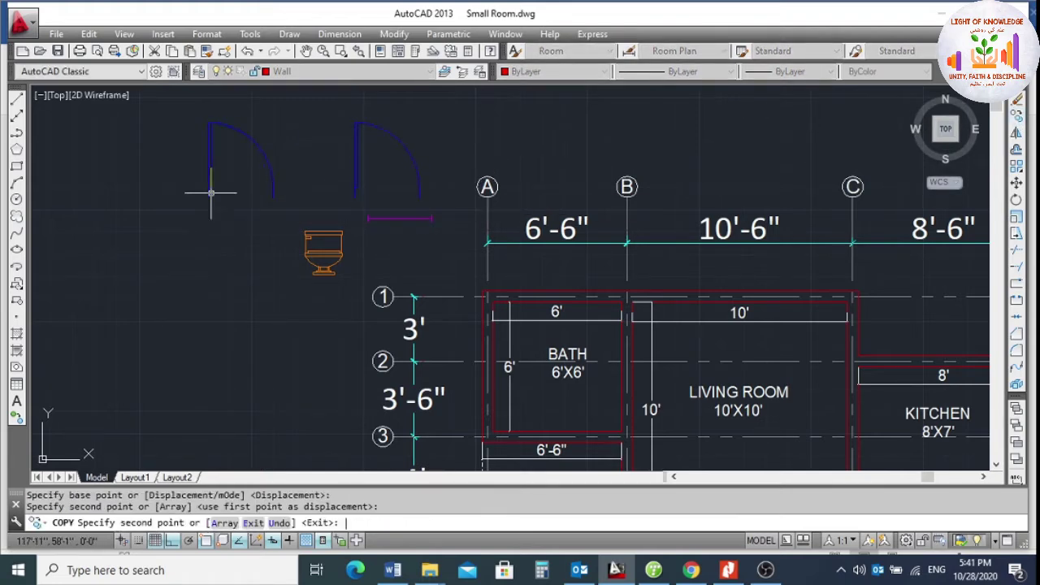
key(Escape)
click(213, 200)
Set the copied door's Door Size to 2'-6".
click(362, 151)
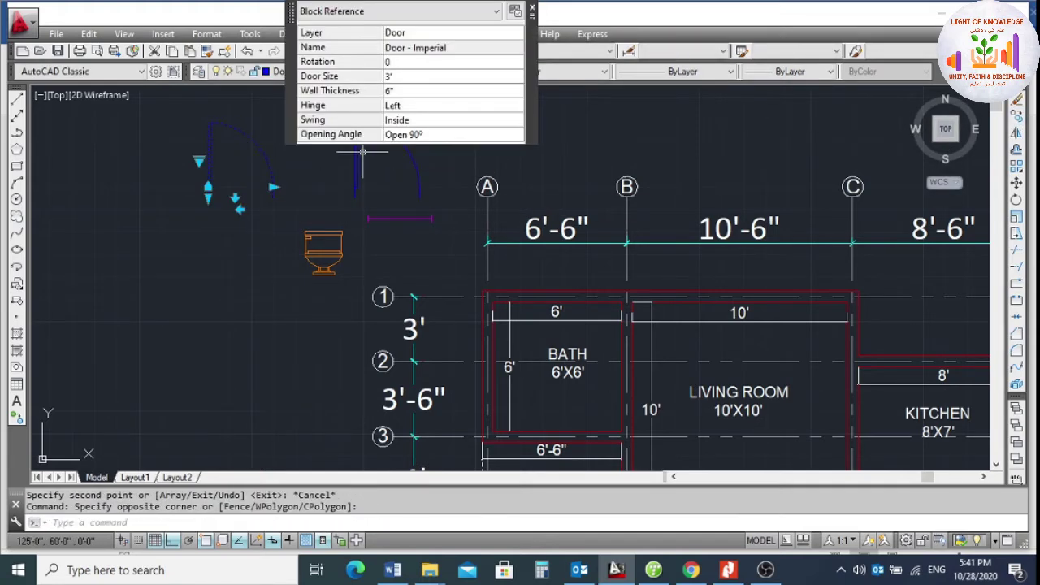
click(409, 77)
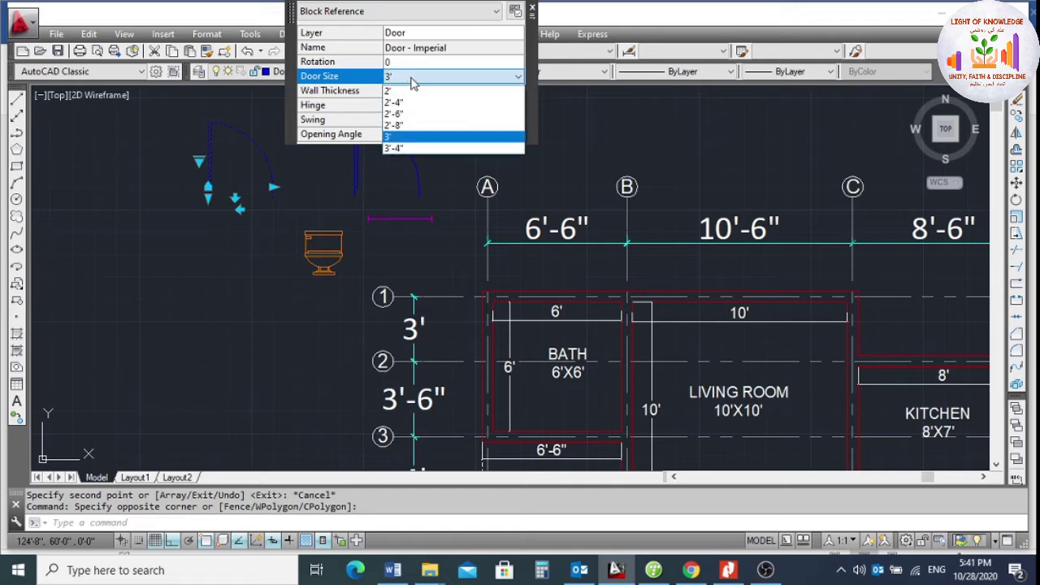
click(425, 117)
key(Escape)
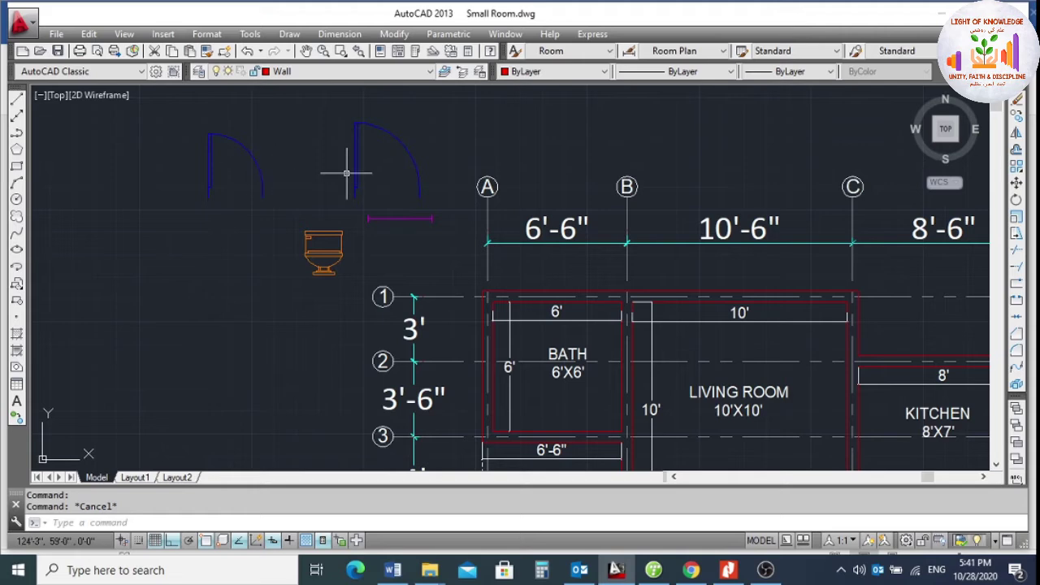
scroll(349, 160, down, 2)
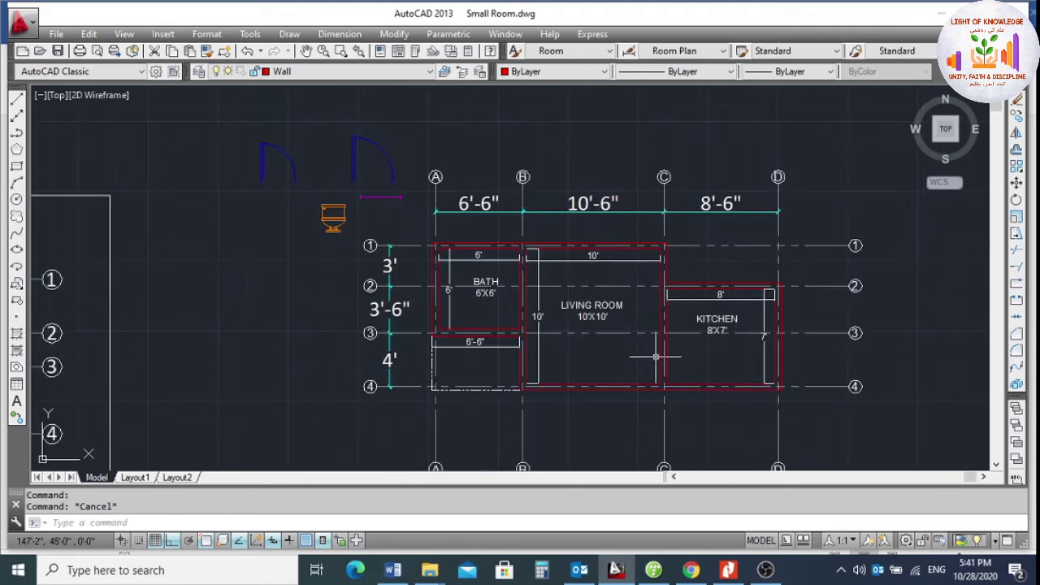
Save Small Room.dwg with Ctrl+S and drop down the Layer list on the Layers toolbar.
scroll(725, 308, down, 2)
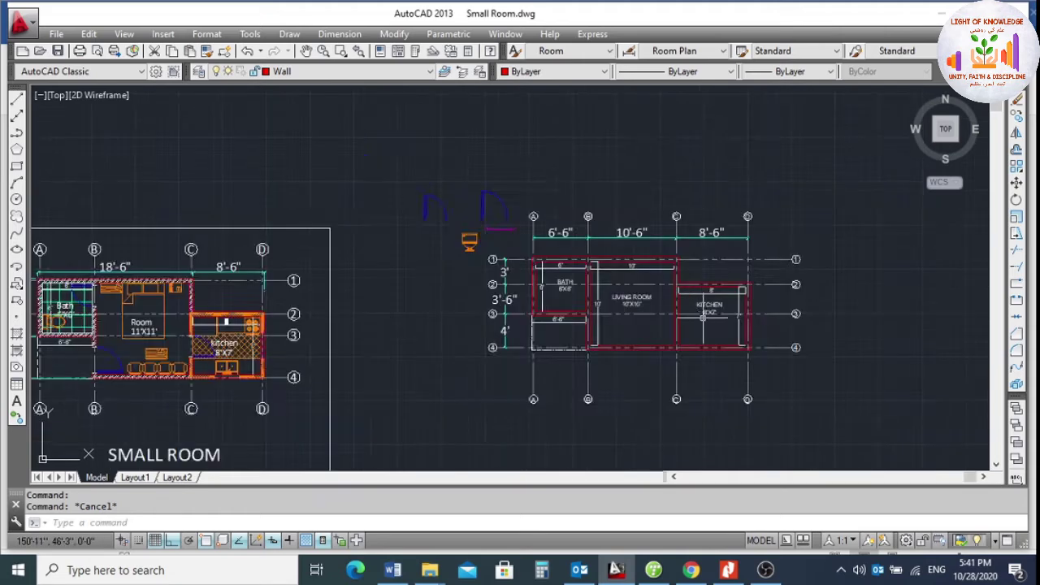
scroll(714, 326, up, 2)
scroll(728, 320, down, 2)
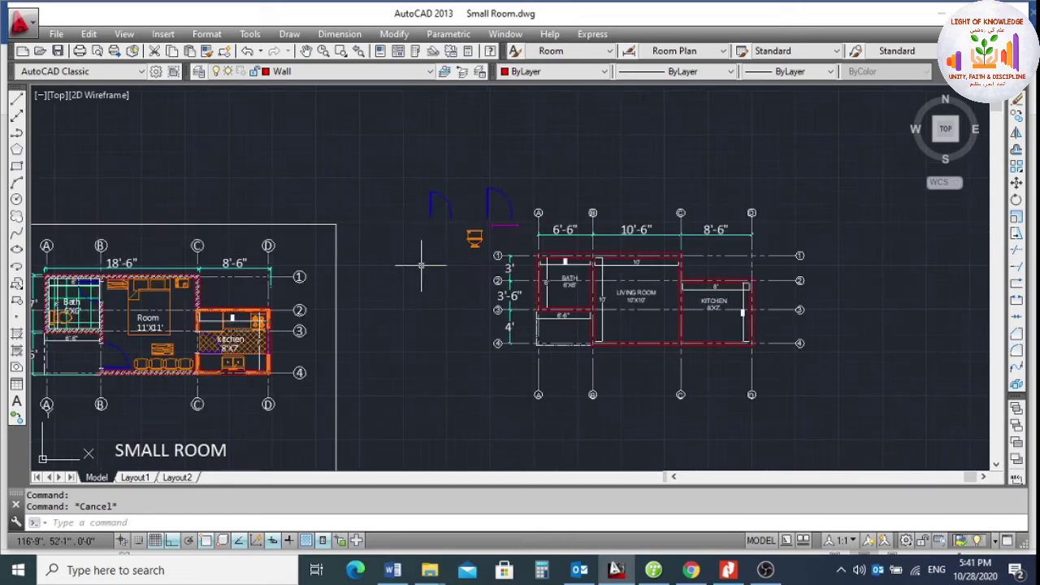
scroll(479, 248, up, 3)
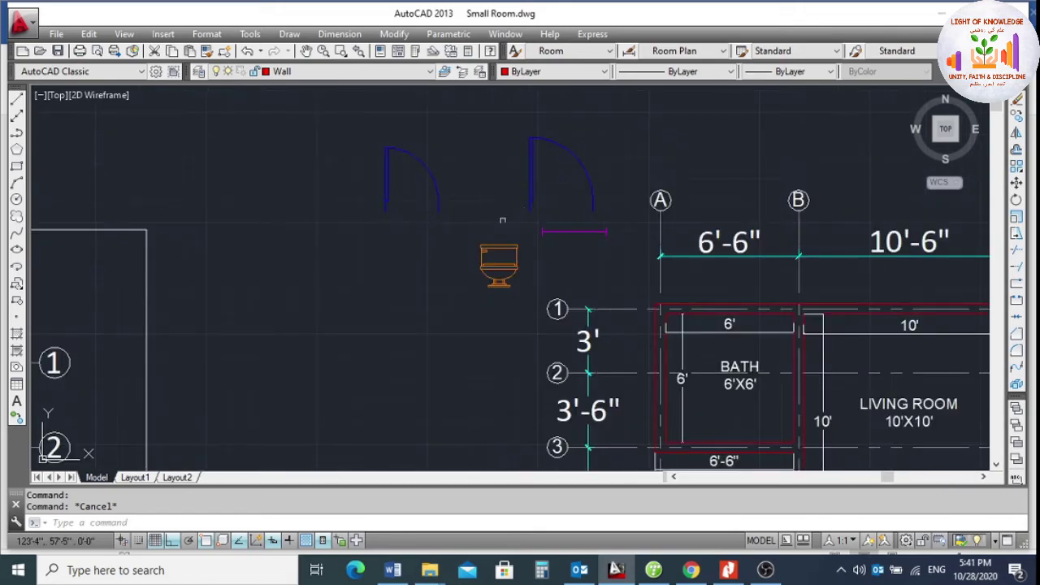
scroll(475, 244, down, 2)
scroll(616, 327, up, 4)
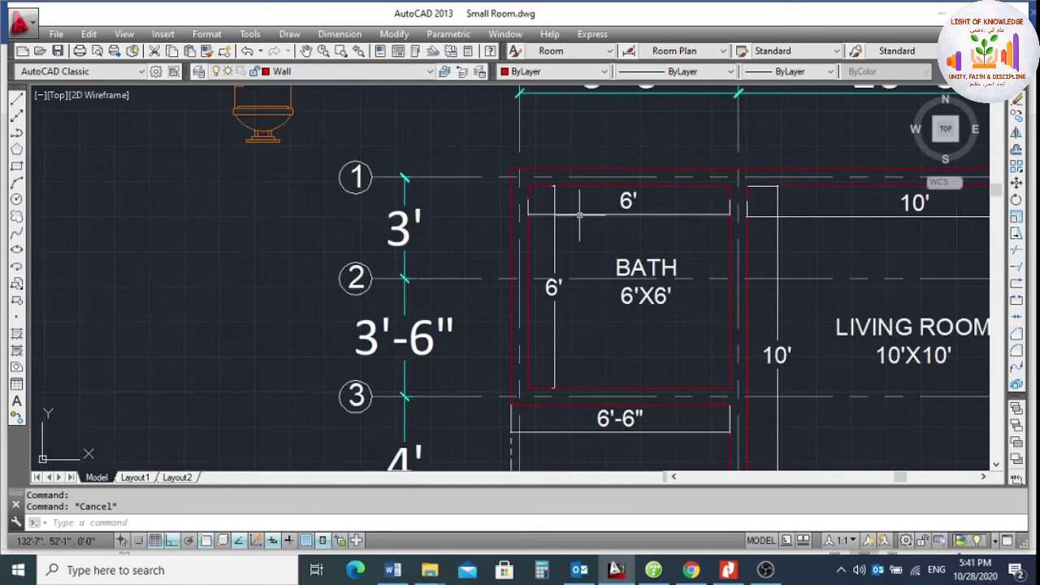
scroll(612, 282, down, 2)
scroll(608, 273, up, 2)
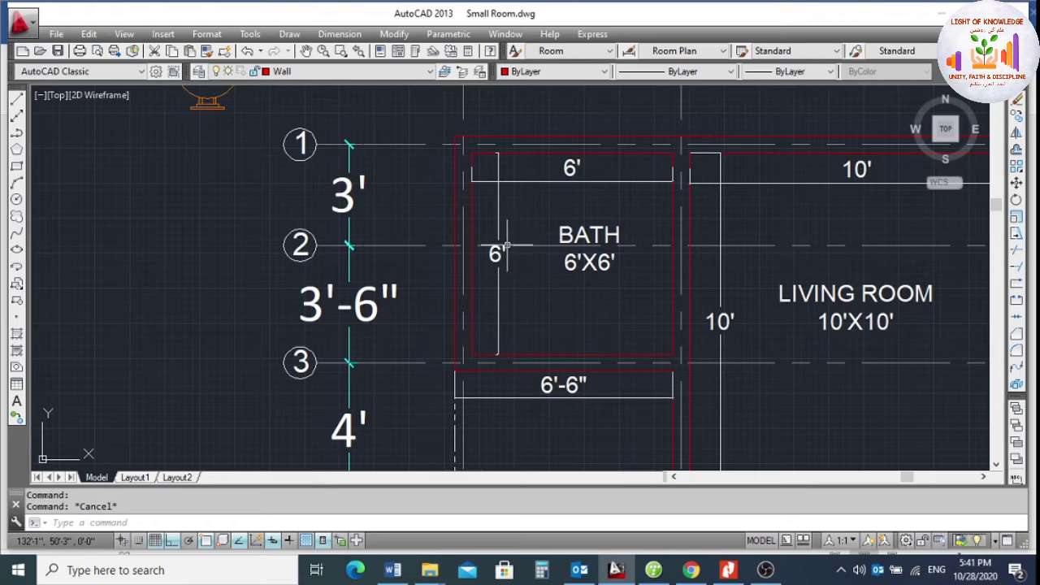
key(ctrl+s)
click(390, 72)
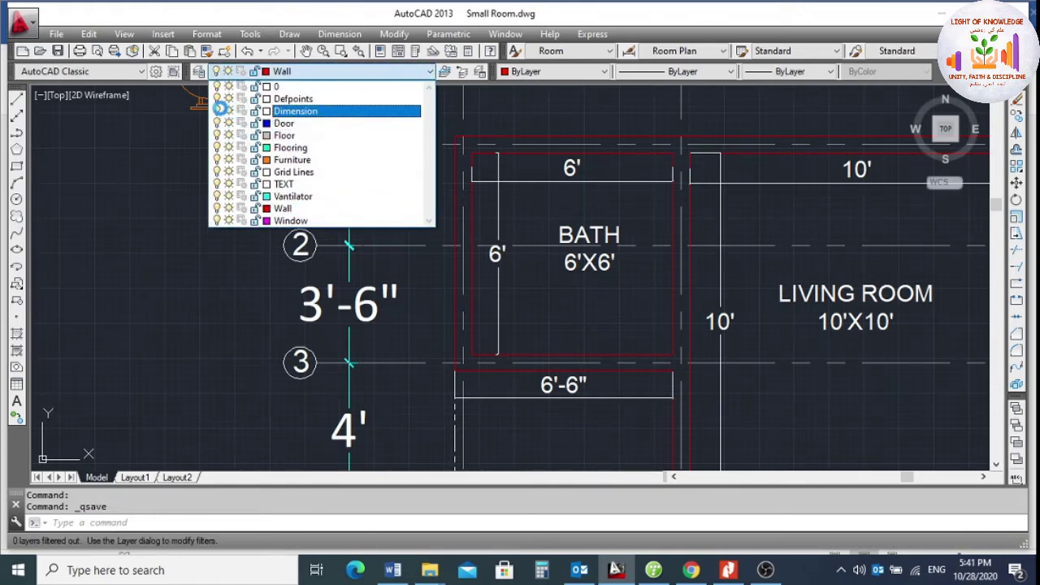
Turn off the TEXT layer.
click(215, 183)
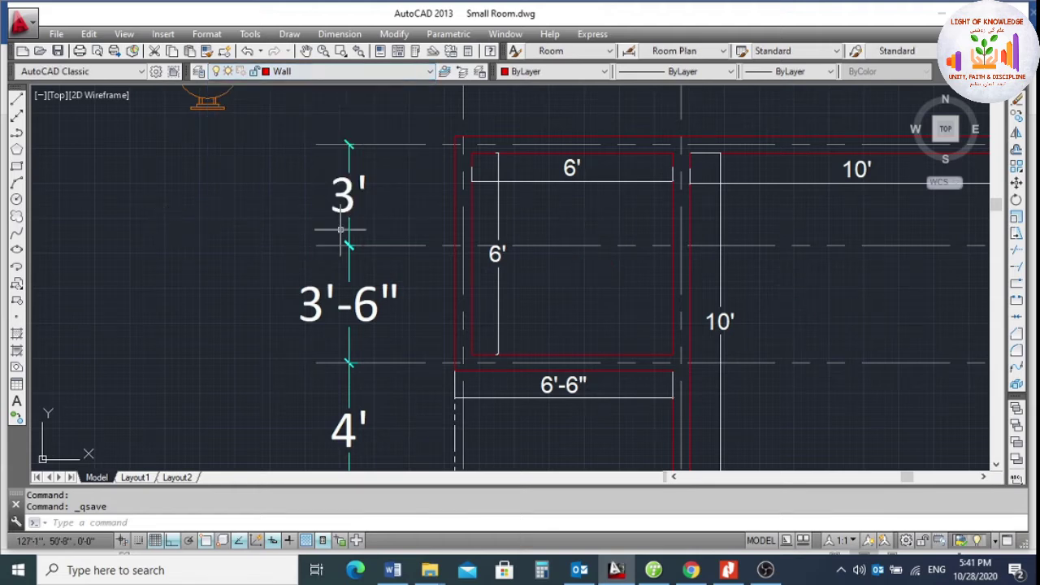
click(406, 72)
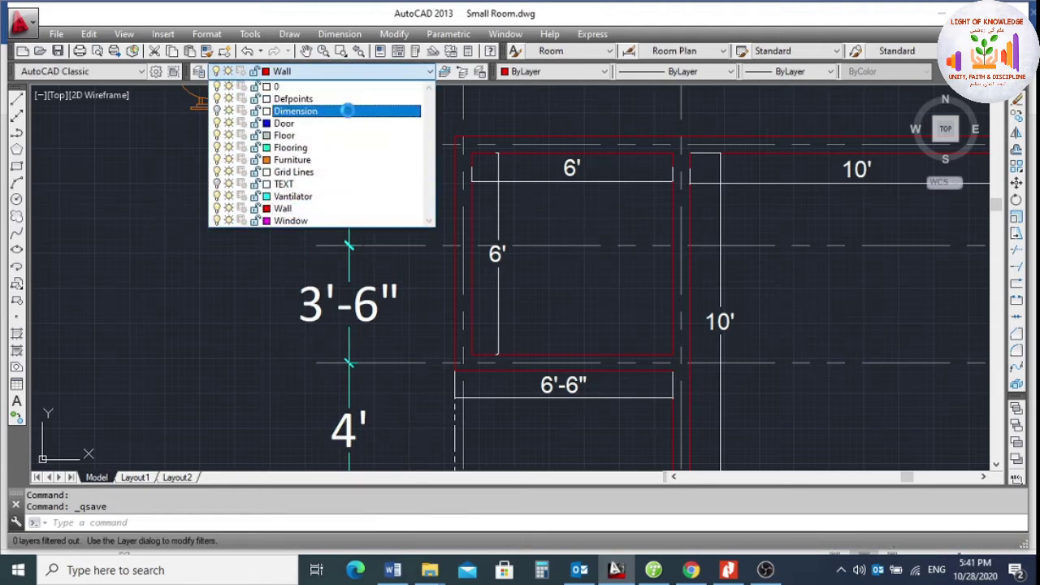
key(Escape)
key(Escape)
Use Select Similar on two dimensions and move all 13 onto the Dimension layer.
click(571, 168)
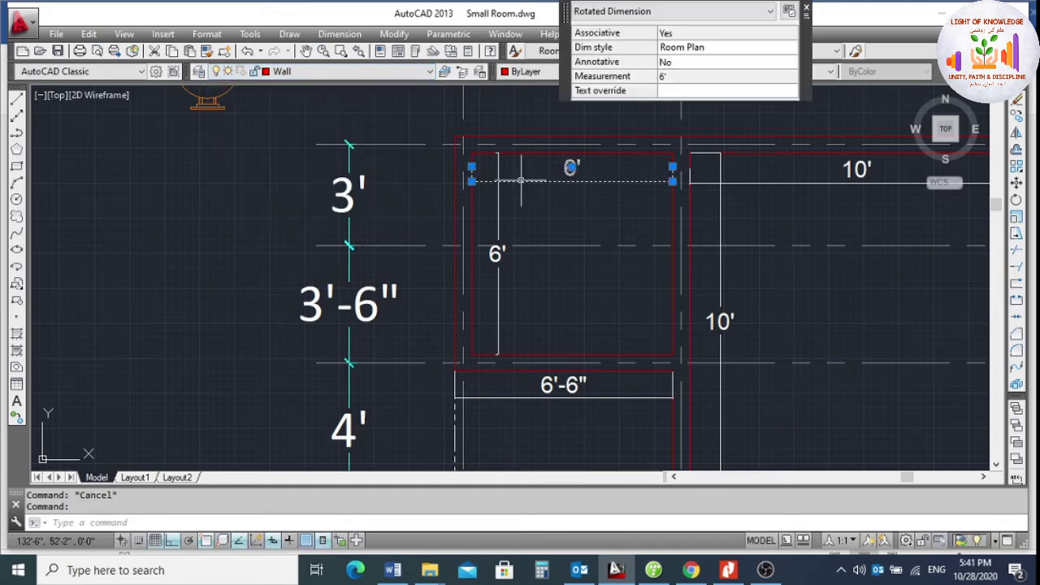
click(511, 214)
click(486, 231)
scroll(447, 223, down, 2)
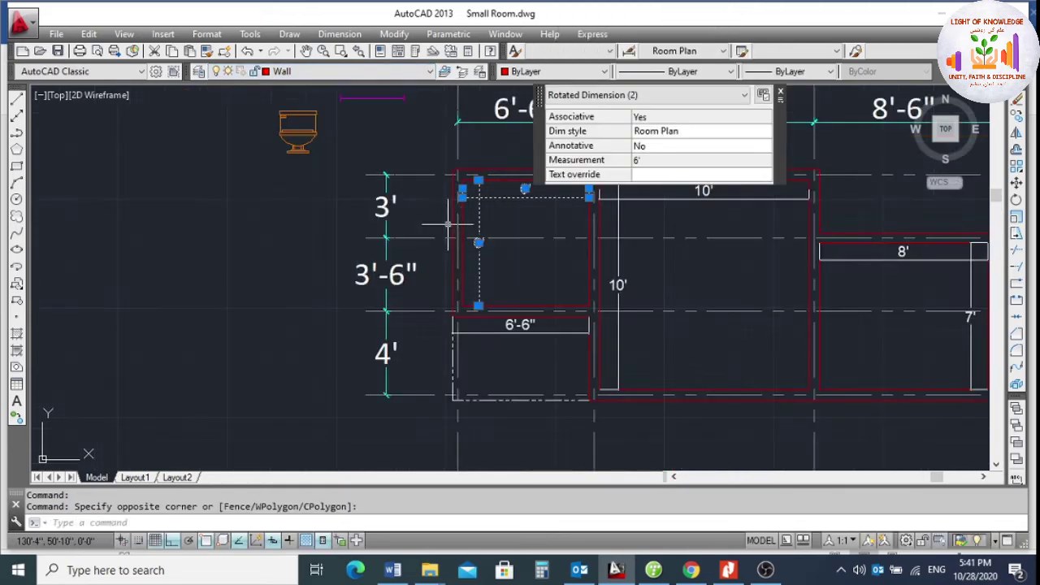
right_click(282, 225)
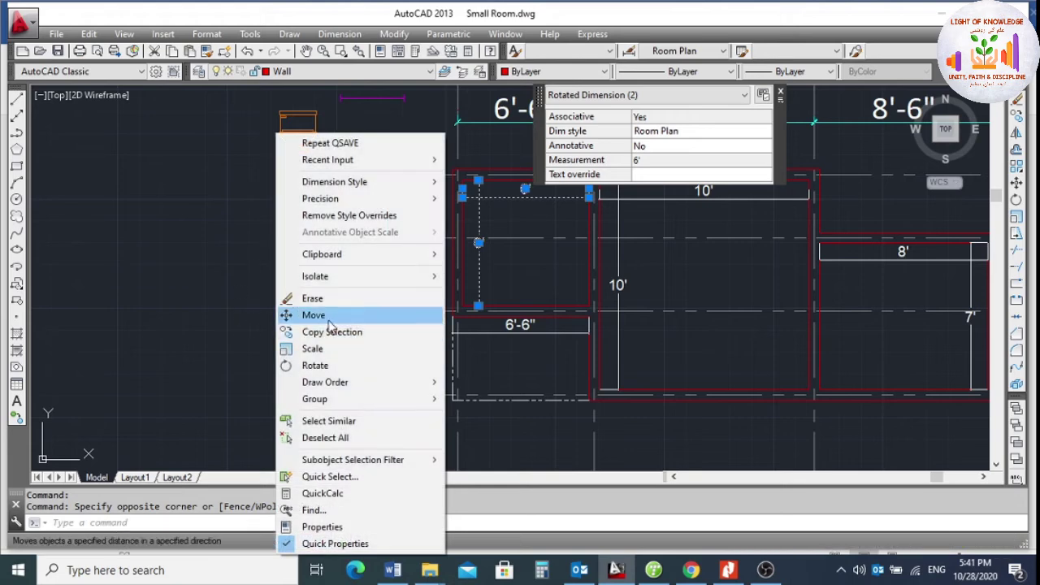
mouse_move(342, 399)
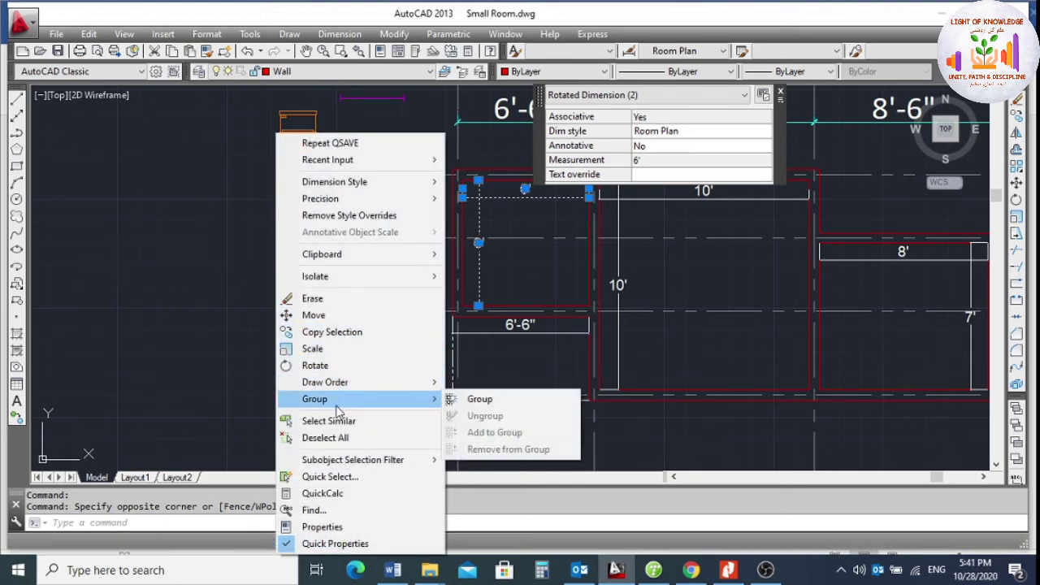
click(336, 420)
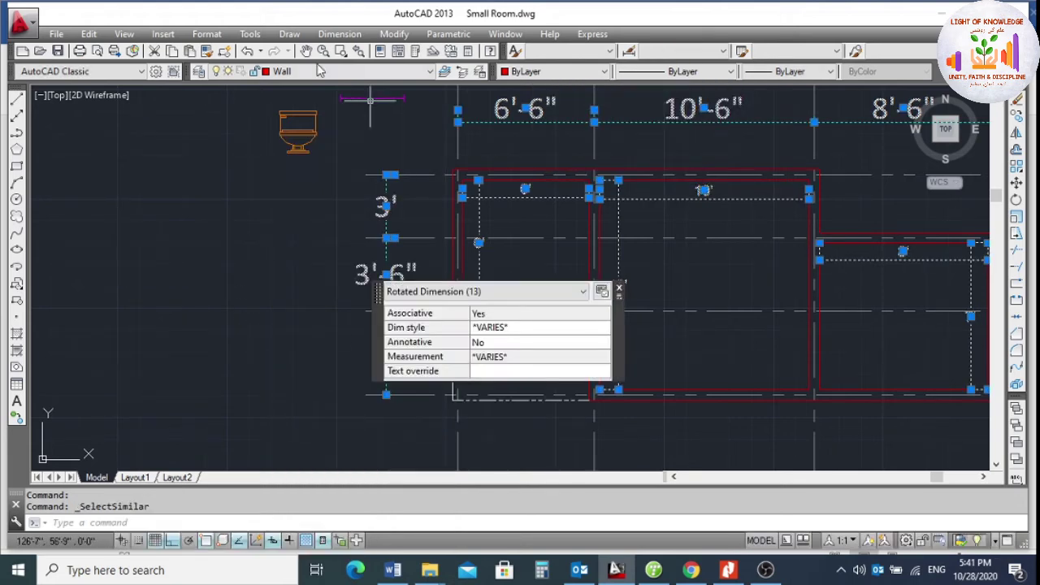
click(370, 77)
click(301, 111)
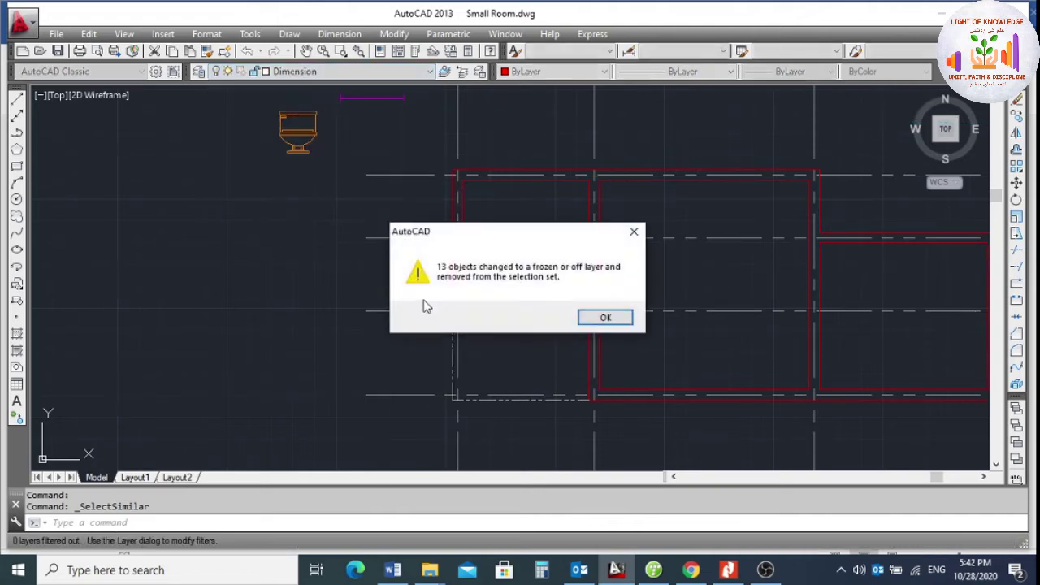
click(605, 317)
scroll(448, 255, down, 3)
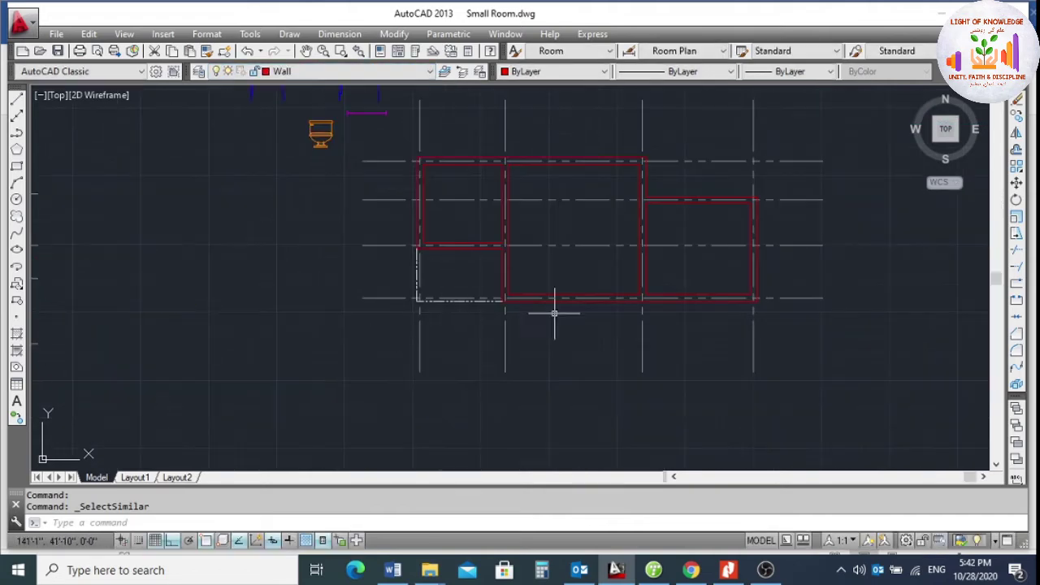
Move the GRID-2 grid line block onto the Grid Lines layer.
scroll(494, 301, down, 2)
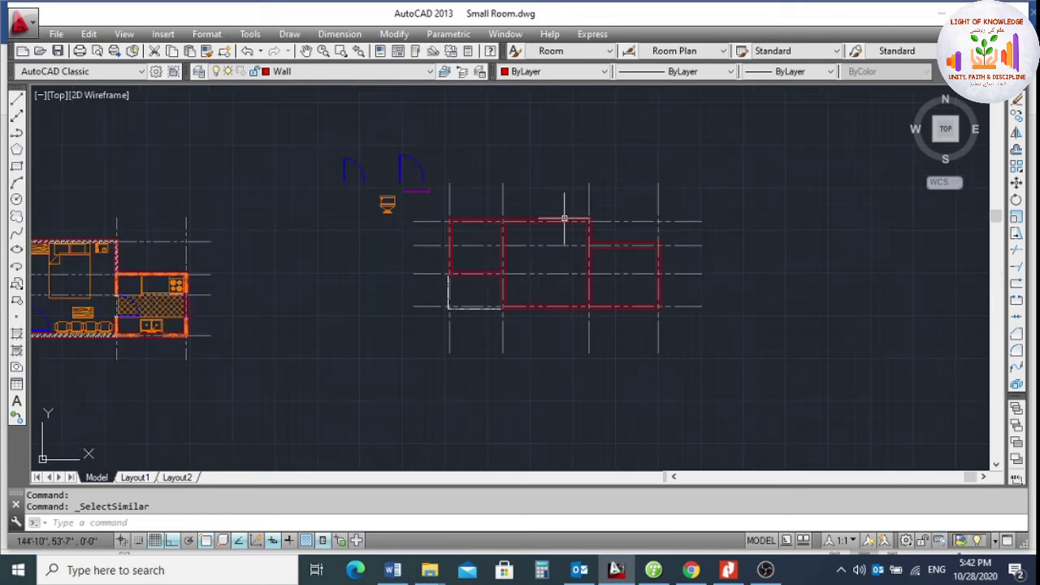
scroll(511, 231, up, 2)
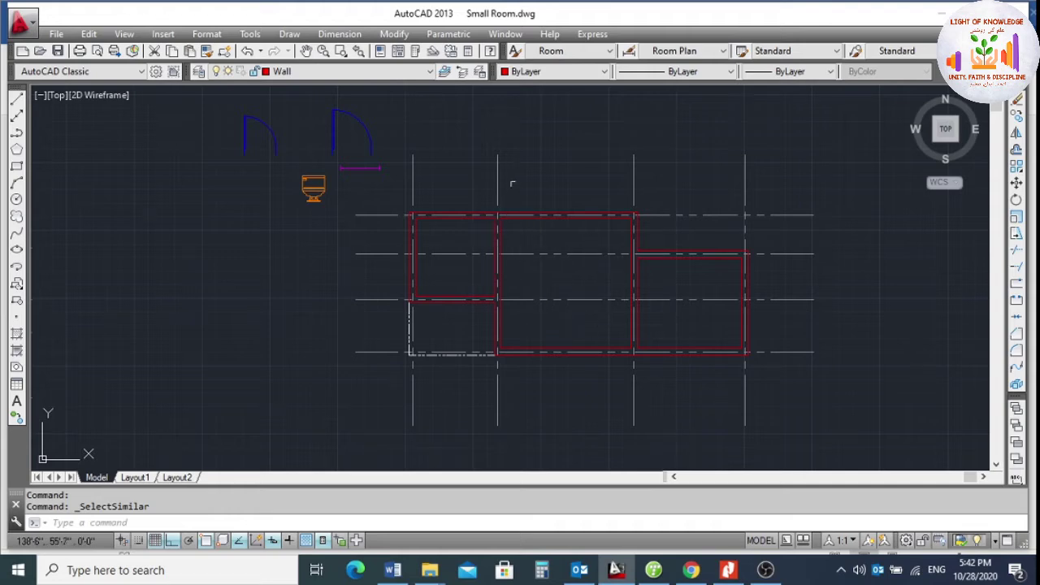
drag(511, 183, 476, 179)
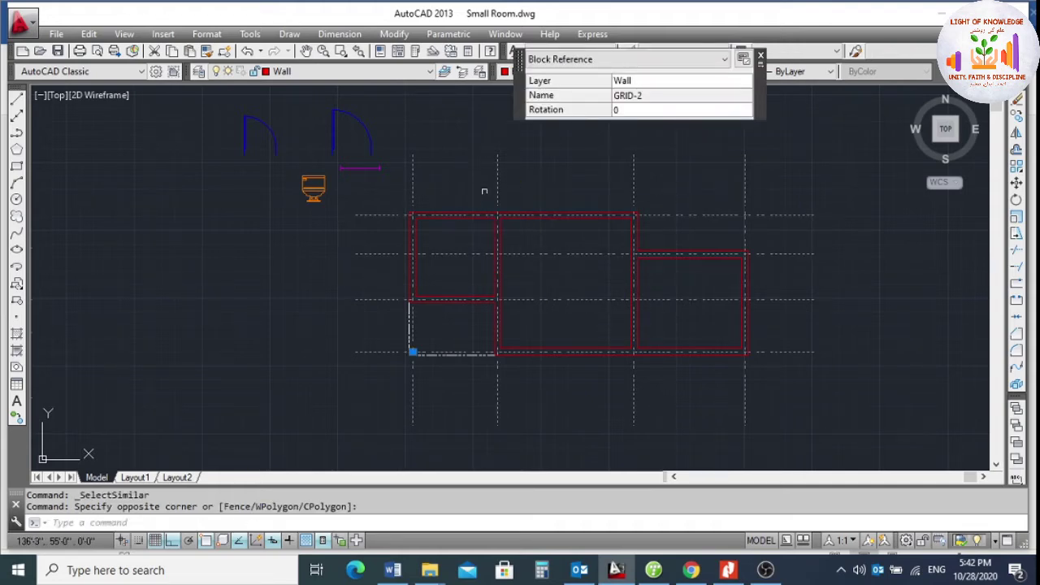
click(412, 75)
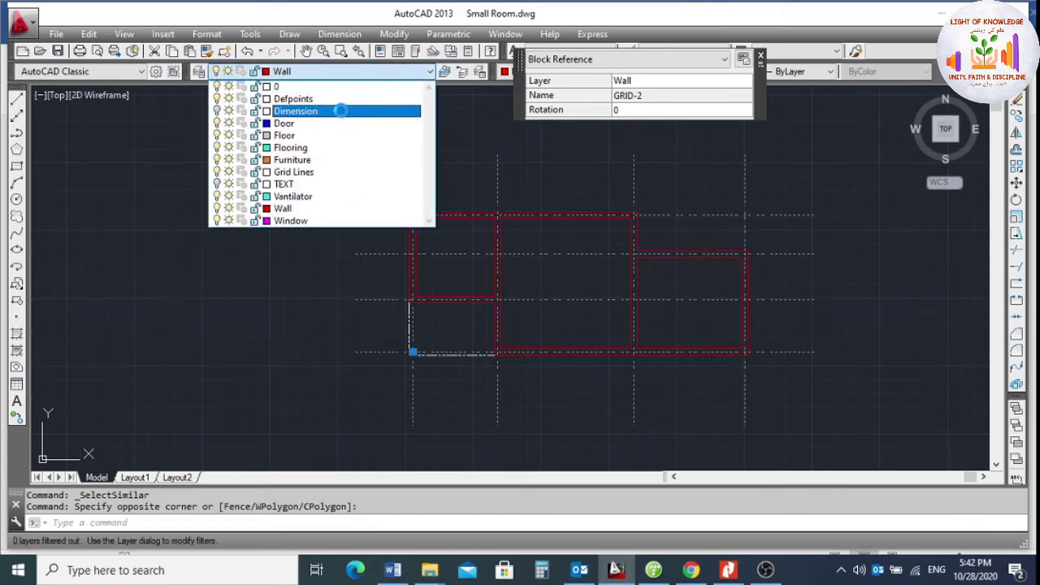
click(314, 172)
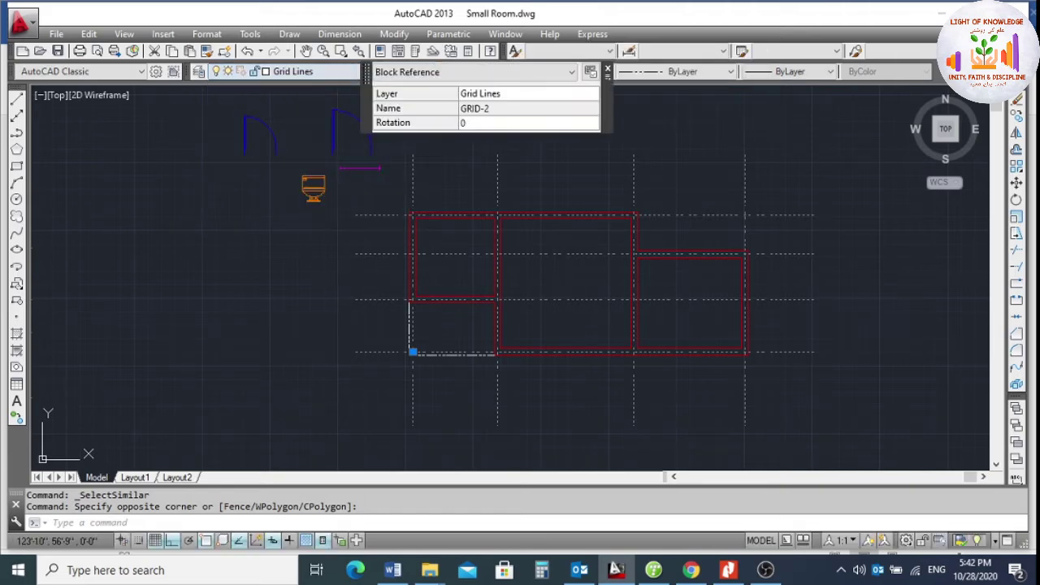
key(Escape)
Turn off the Grid Lines layer.
click(396, 71)
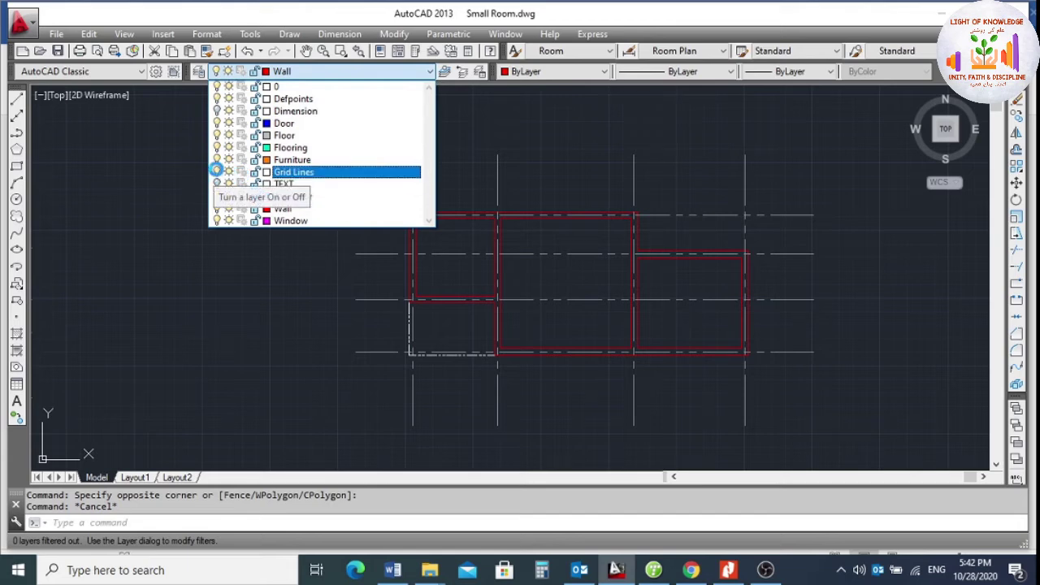
click(216, 171)
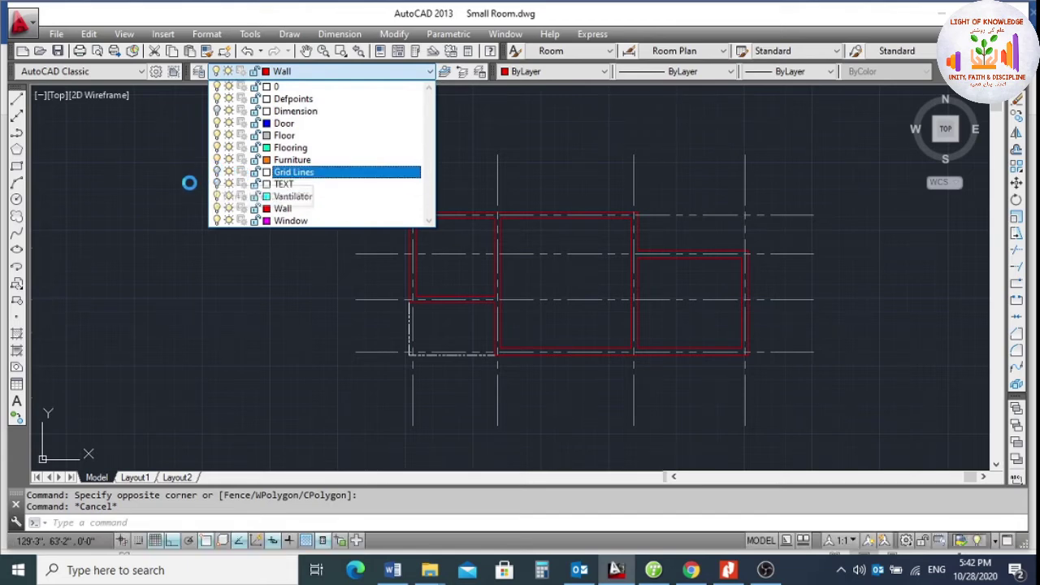
click(185, 181)
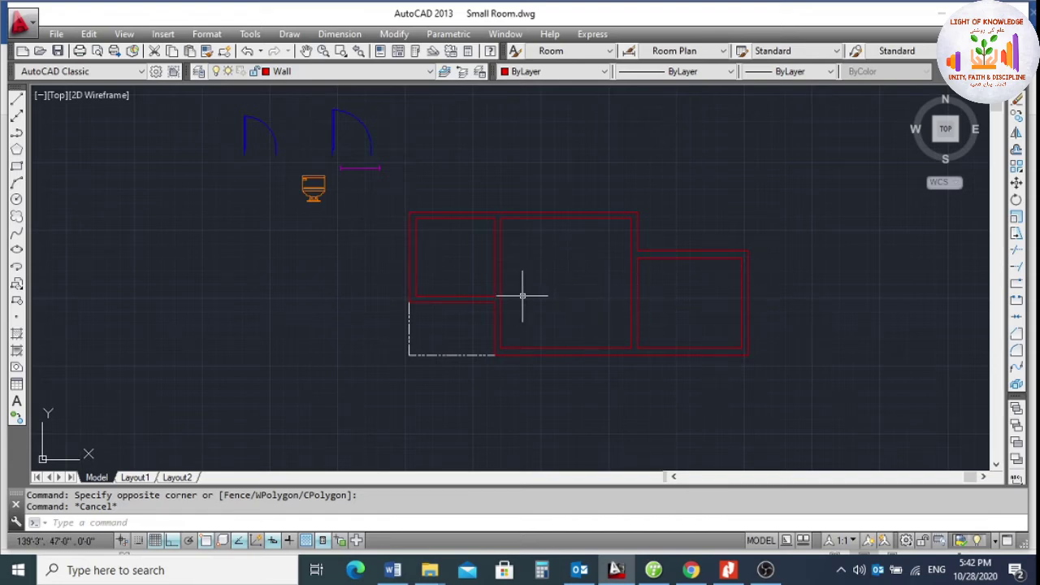
Open DesignCenter with ADC and preview the Kitchens.dwg blocks.
key(Return)
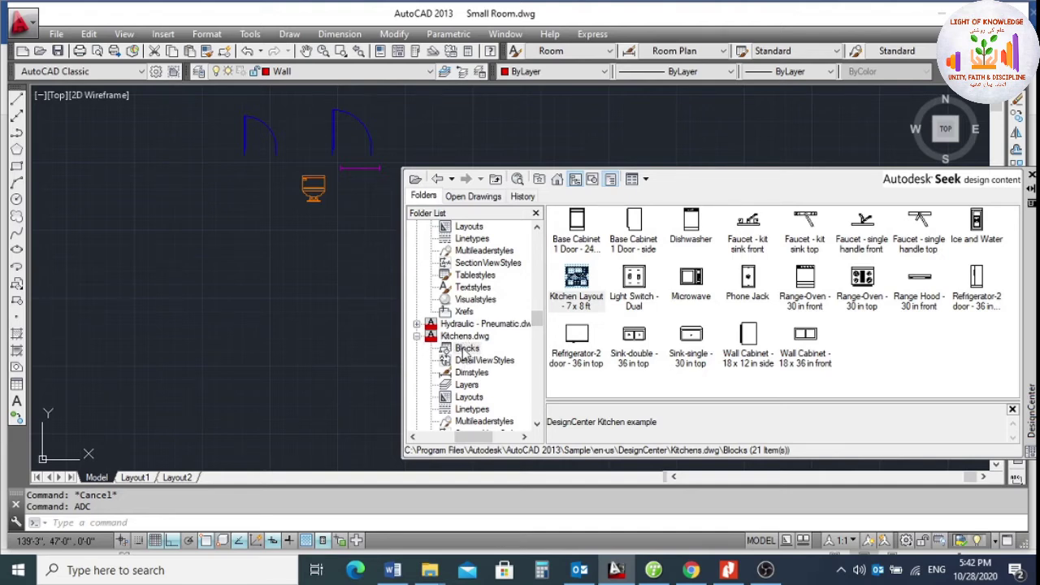
click(631, 286)
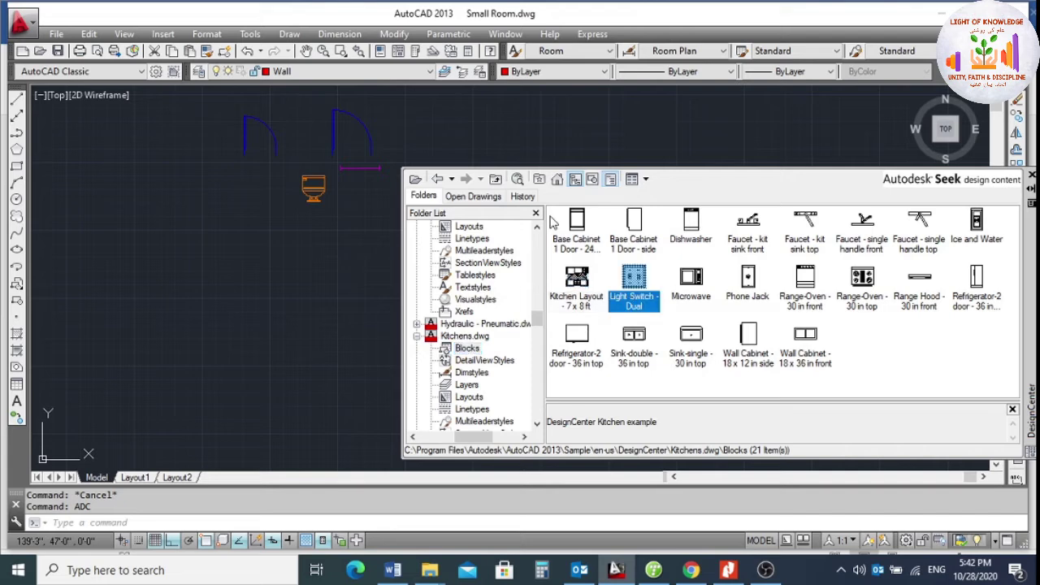
click(698, 289)
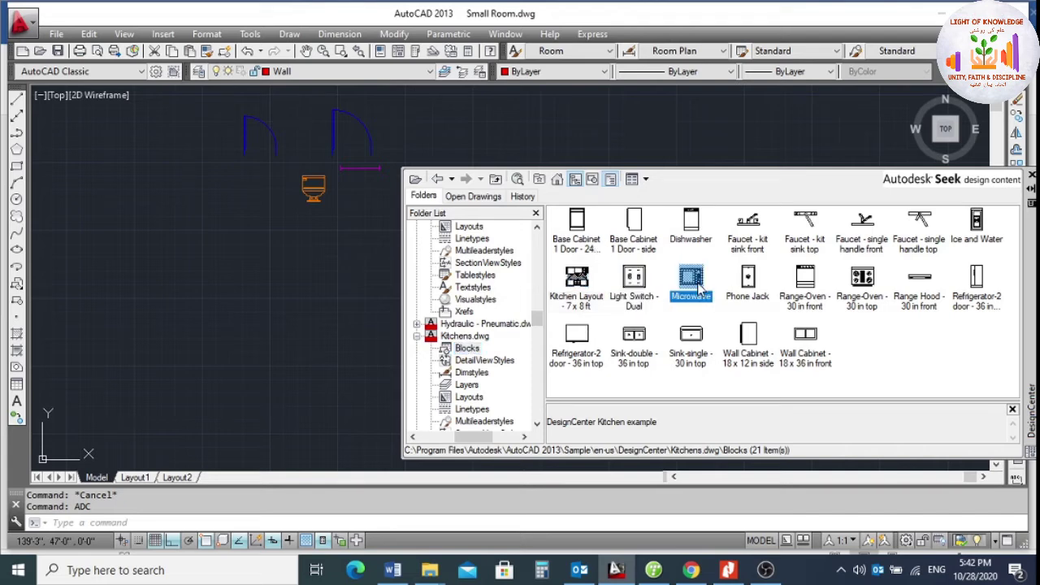
click(750, 291)
click(798, 297)
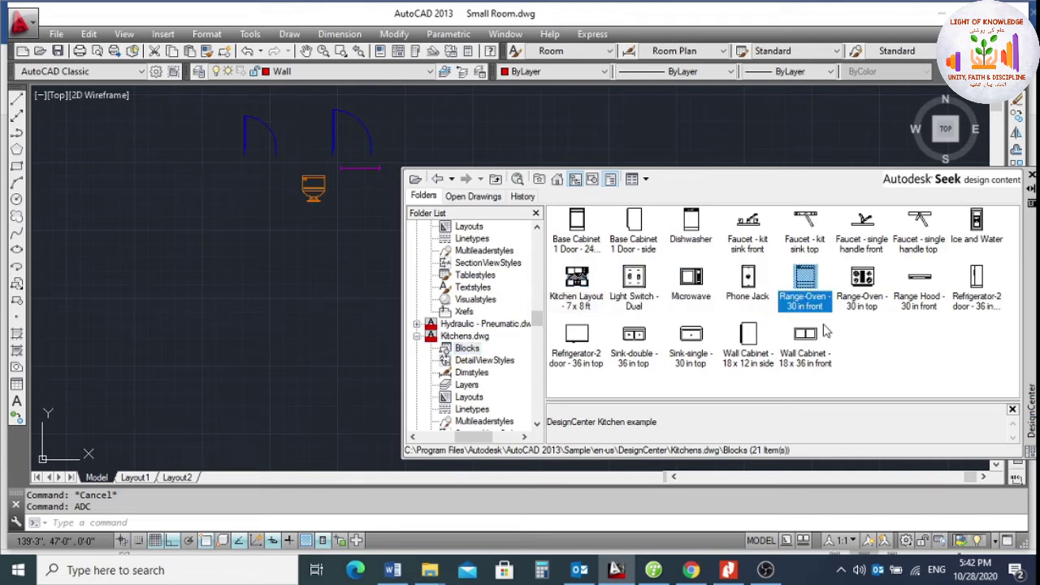
click(851, 294)
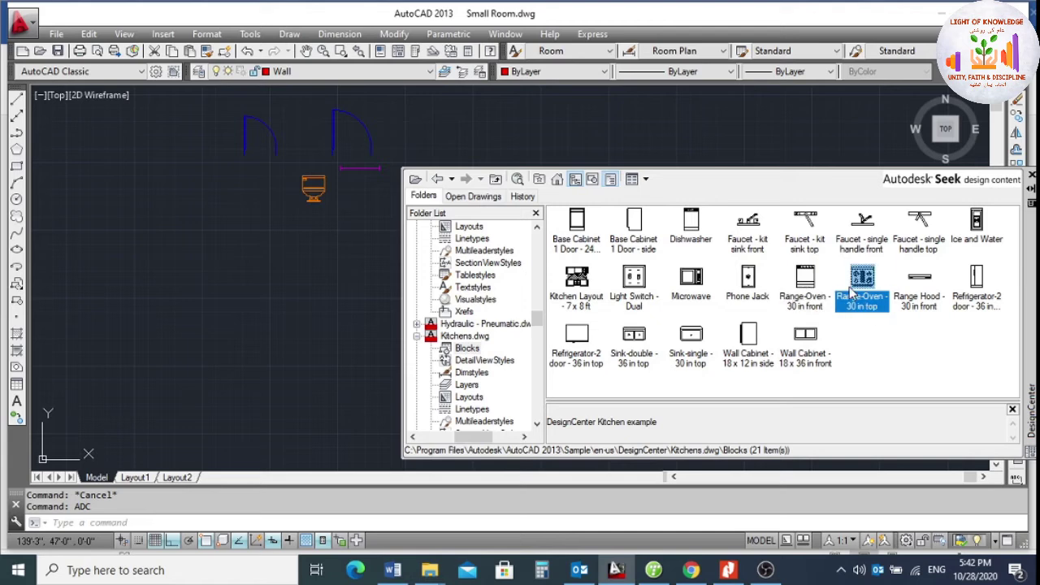
Drag the Faucet - single handle top and Kitchen Layout - 7 x 8 ft blocks left of the plan.
click(919, 239)
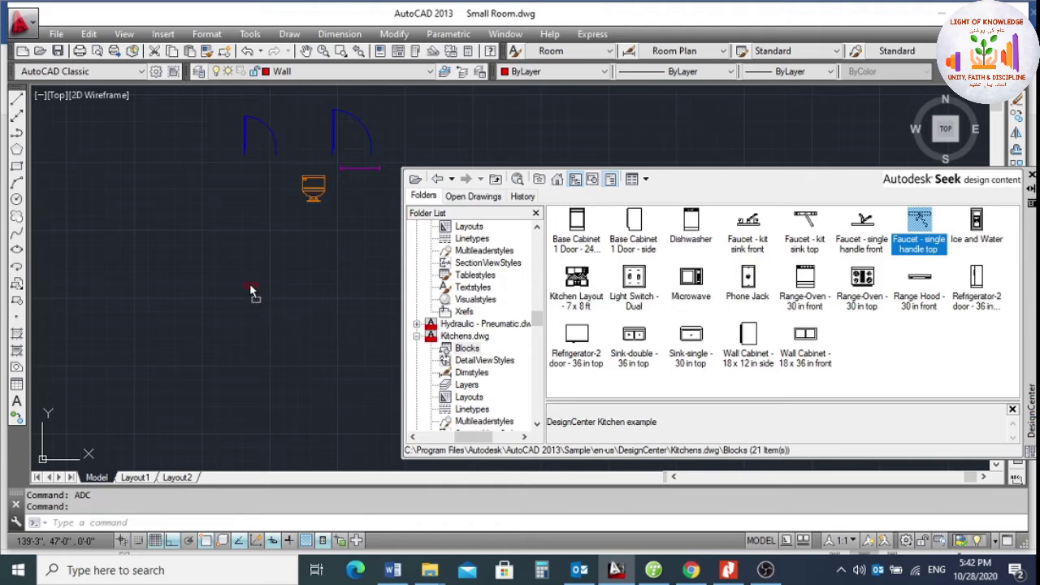
drag(251, 292, 250, 286)
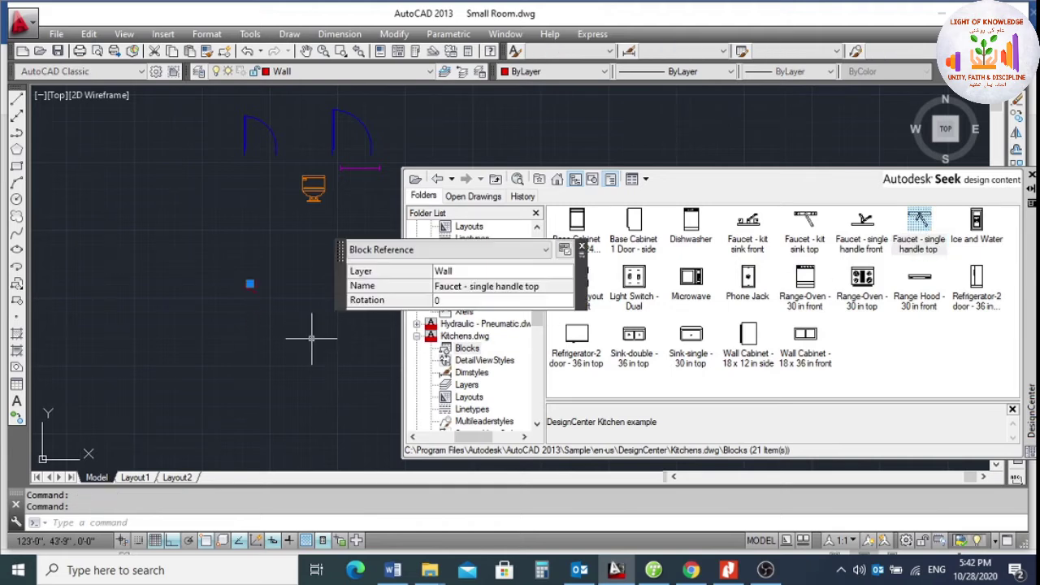
click(582, 246)
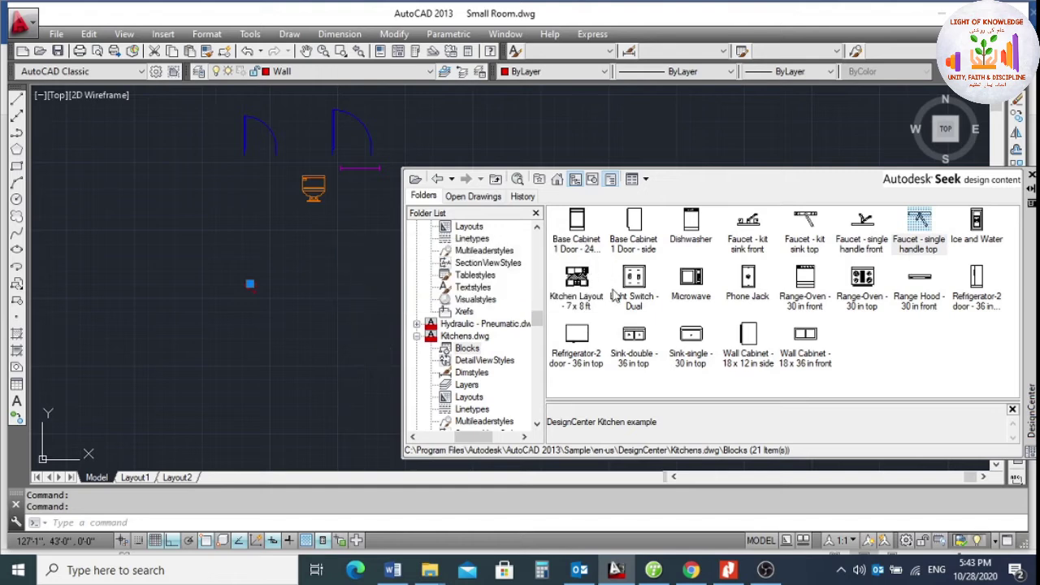
click(574, 287)
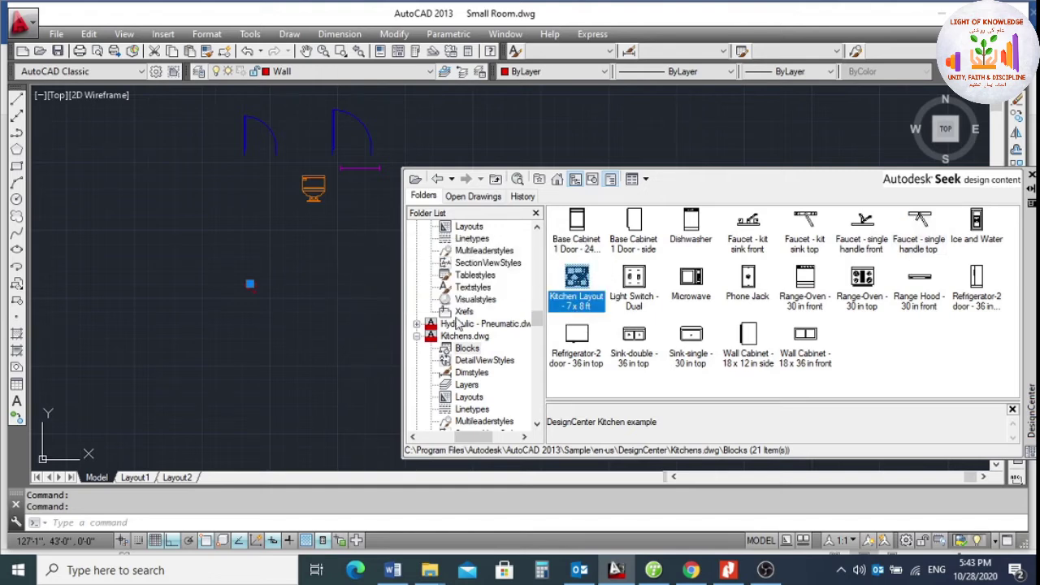
drag(91, 331, 87, 333)
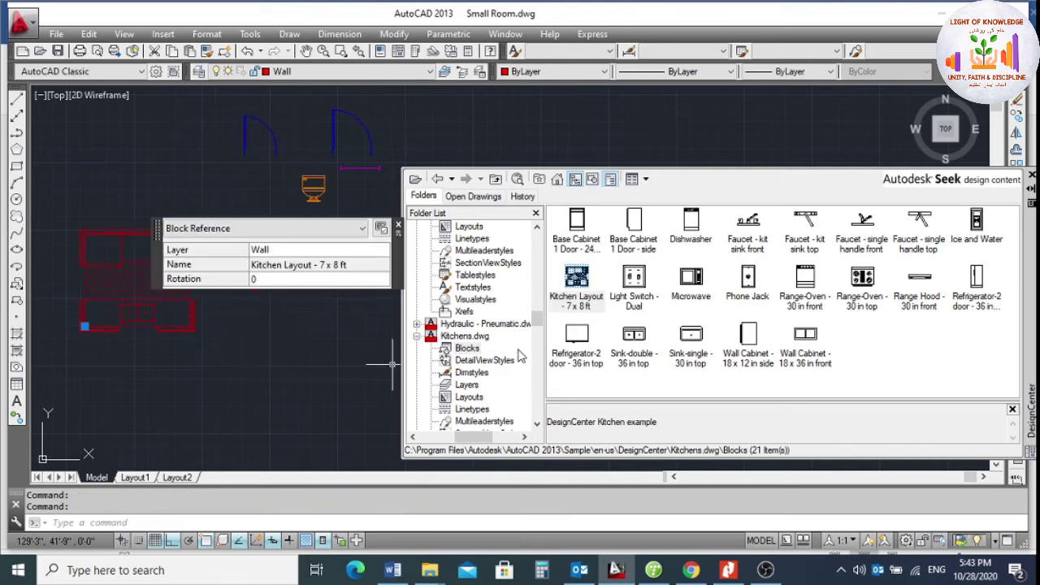
key(Escape)
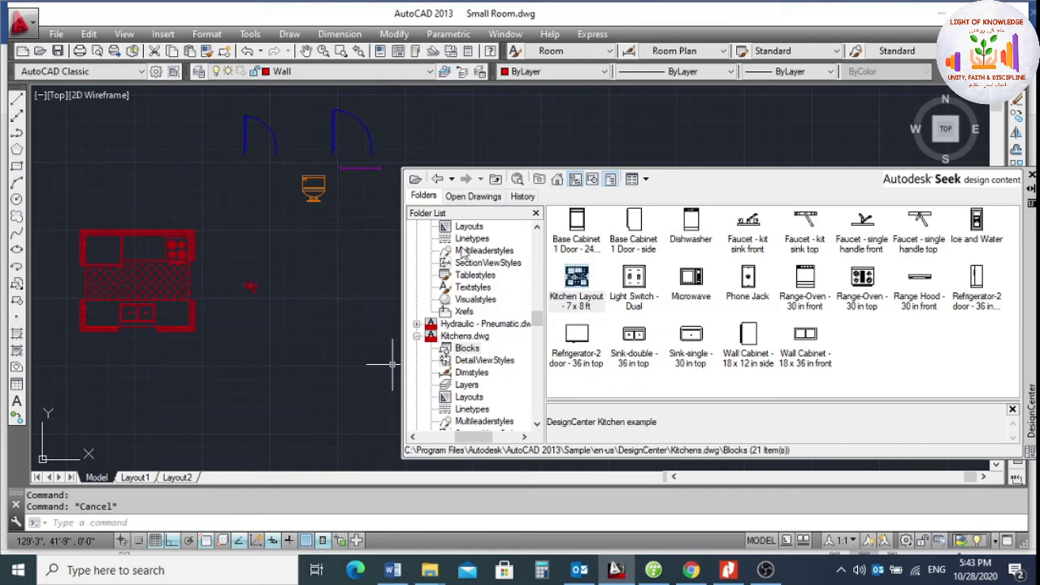
drag(392, 364, 392, 363)
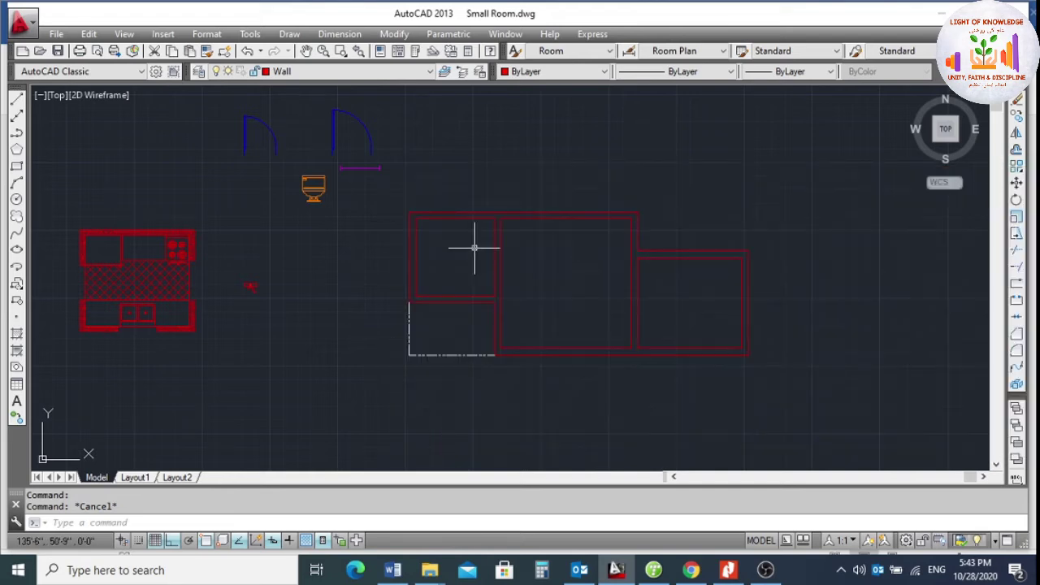
scroll(135, 283, up, 4)
scroll(324, 276, down, 1)
click(299, 270)
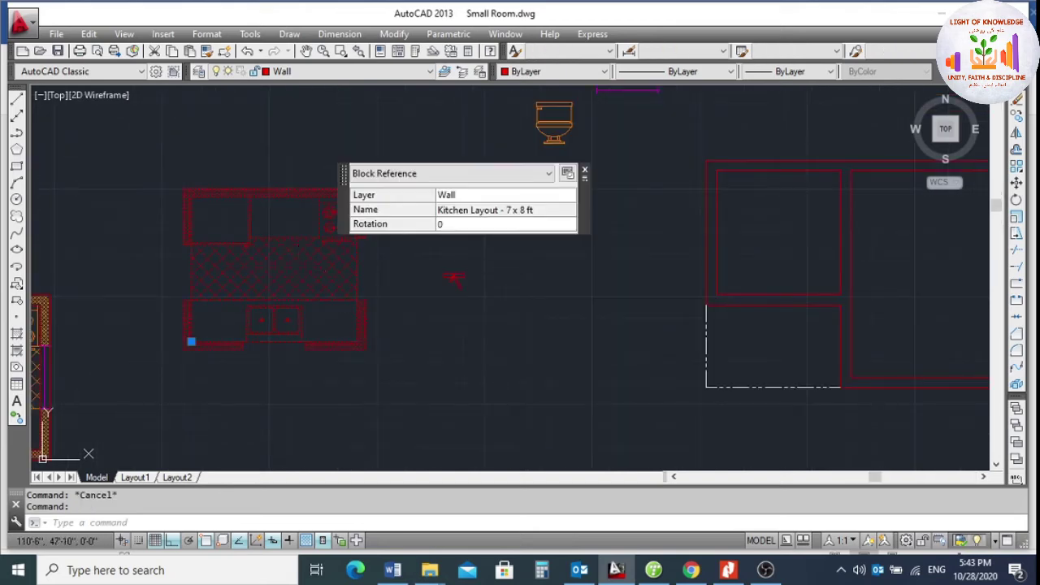
key(Escape)
scroll(320, 284, down, 1)
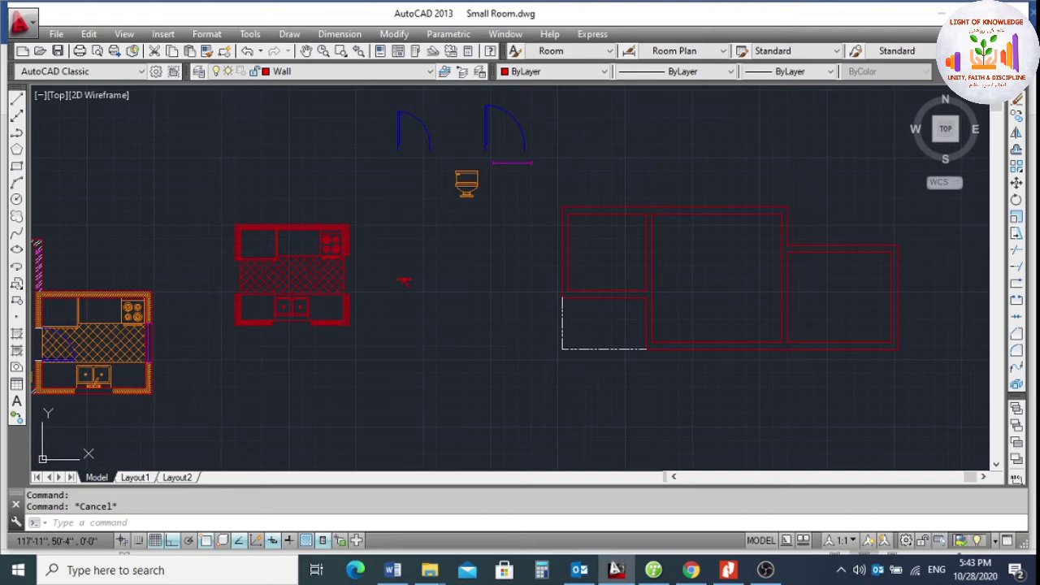
click(460, 268)
click(293, 335)
click(438, 259)
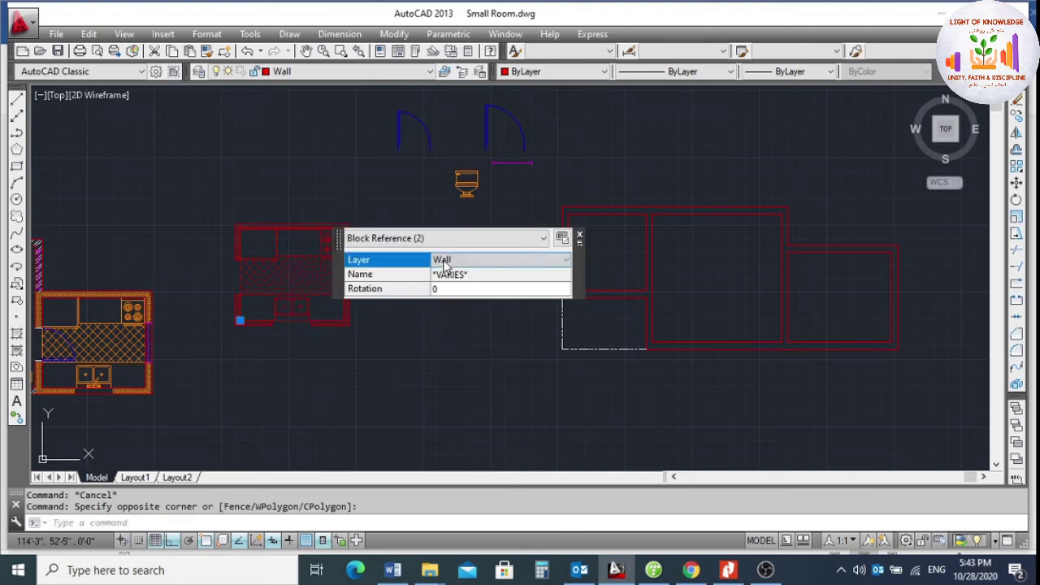
click(439, 259)
click(469, 317)
key(Escape)
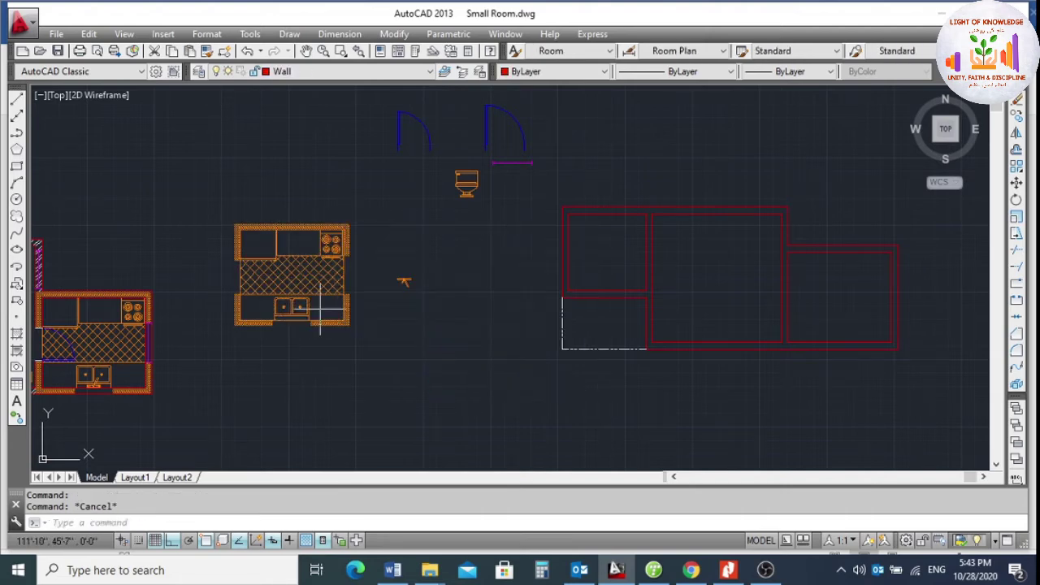
click(1016, 117)
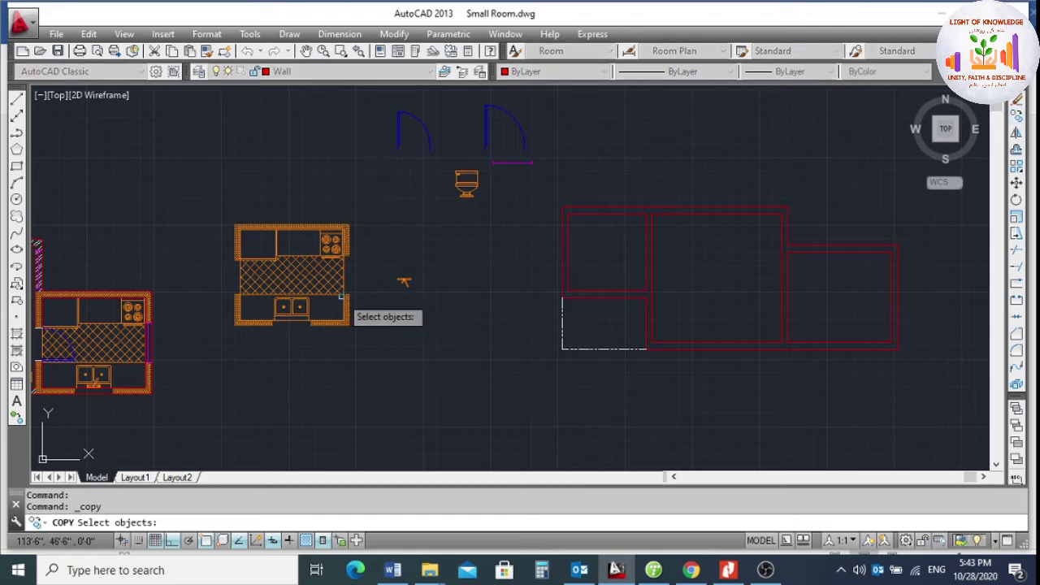
click(351, 295)
click(319, 333)
key(Return)
scroll(236, 324, up, 5)
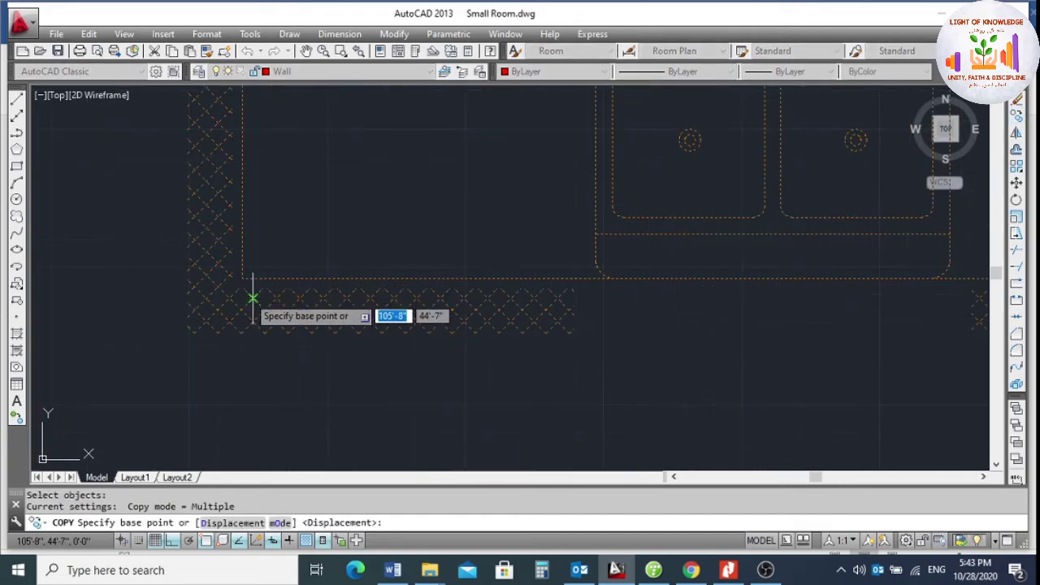
click(241, 279)
scroll(609, 204, down, 6)
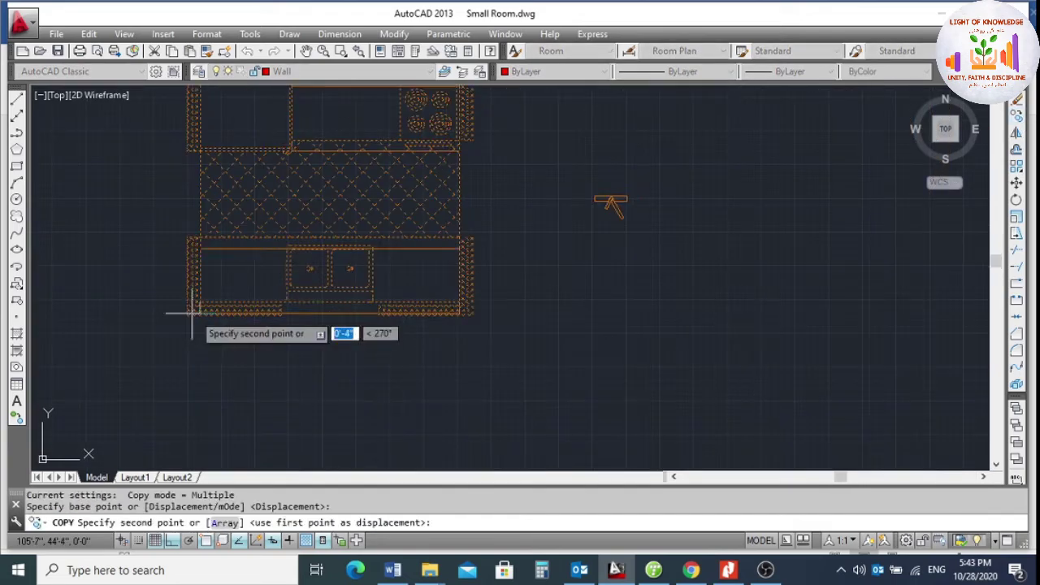
scroll(700, 331, up, 4)
scroll(649, 329, up, 2)
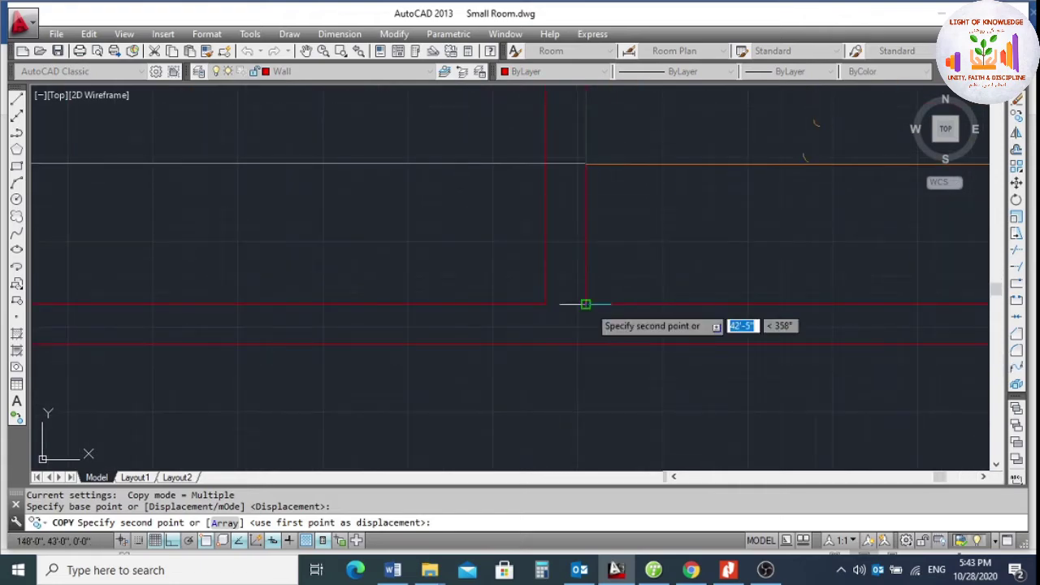
click(555, 302)
scroll(517, 314, down, 2)
key(Escape)
scroll(528, 316, down, 2)
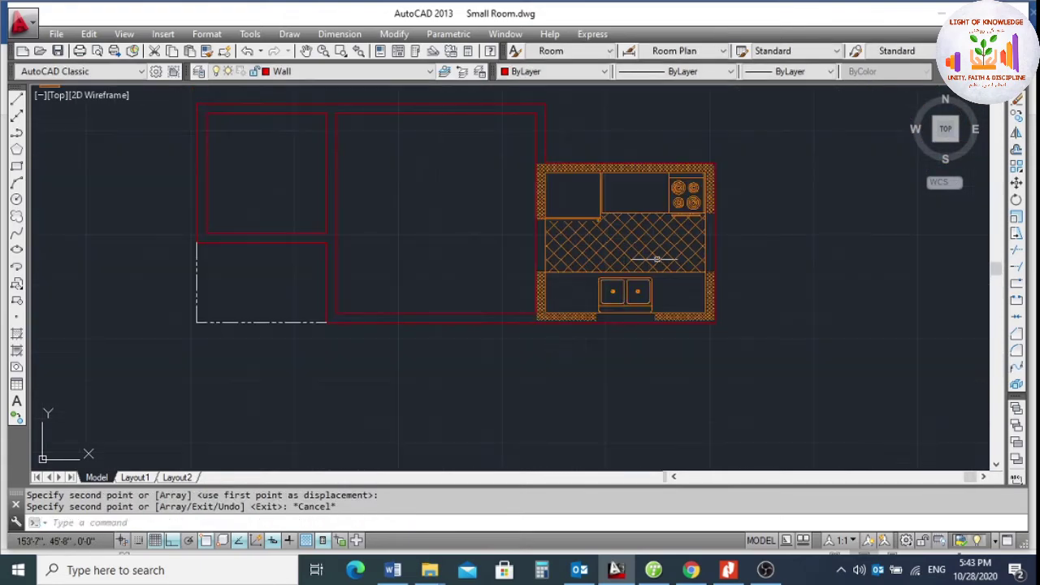
scroll(715, 192, up, 4)
scroll(662, 212, down, 2)
scroll(591, 256, up, 2)
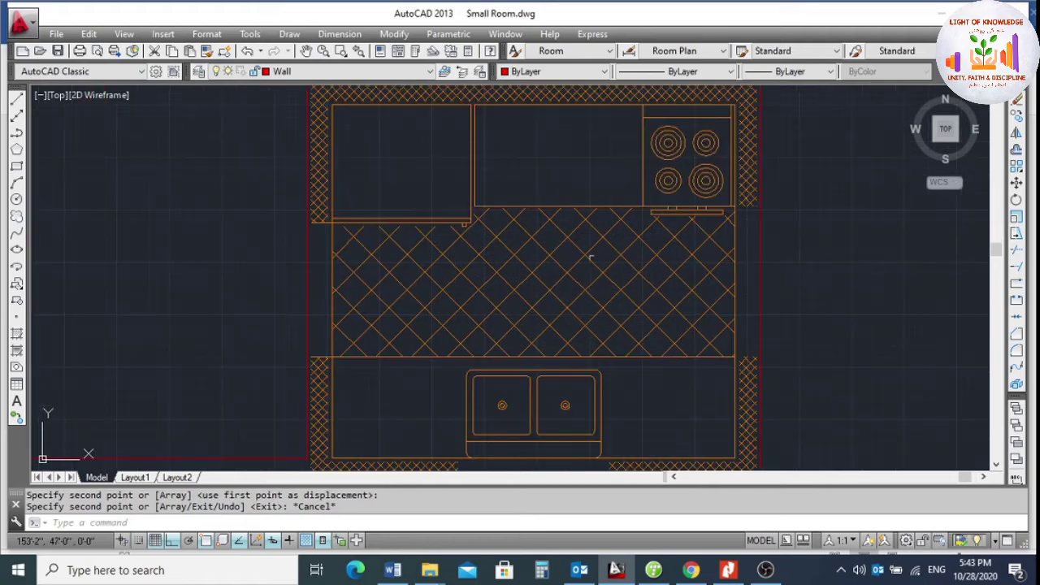
scroll(601, 257, down, 3)
scroll(591, 260, up, 1)
scroll(563, 279, down, 2)
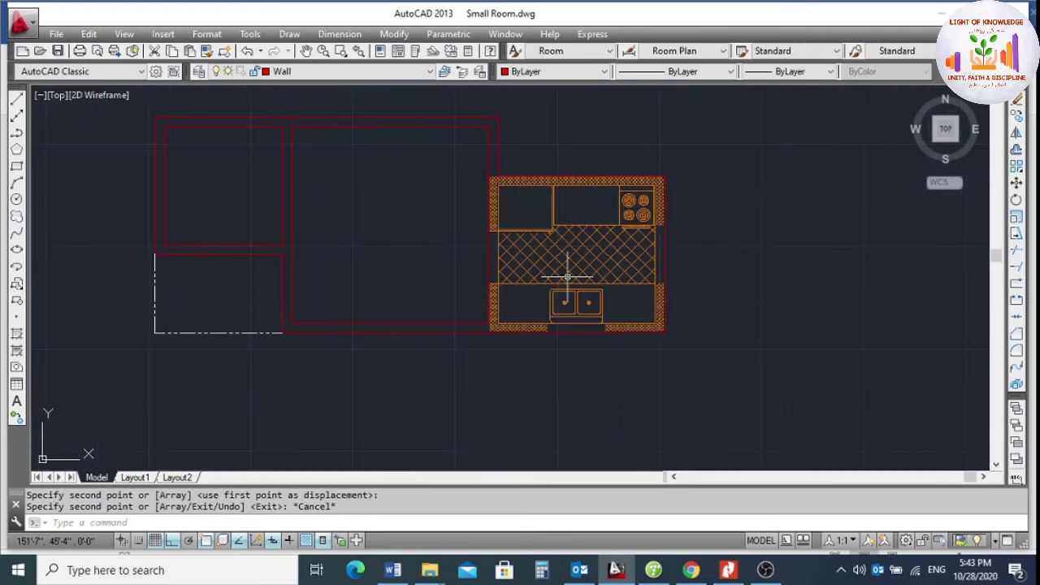
scroll(534, 251, up, 4)
scroll(560, 256, down, 2)
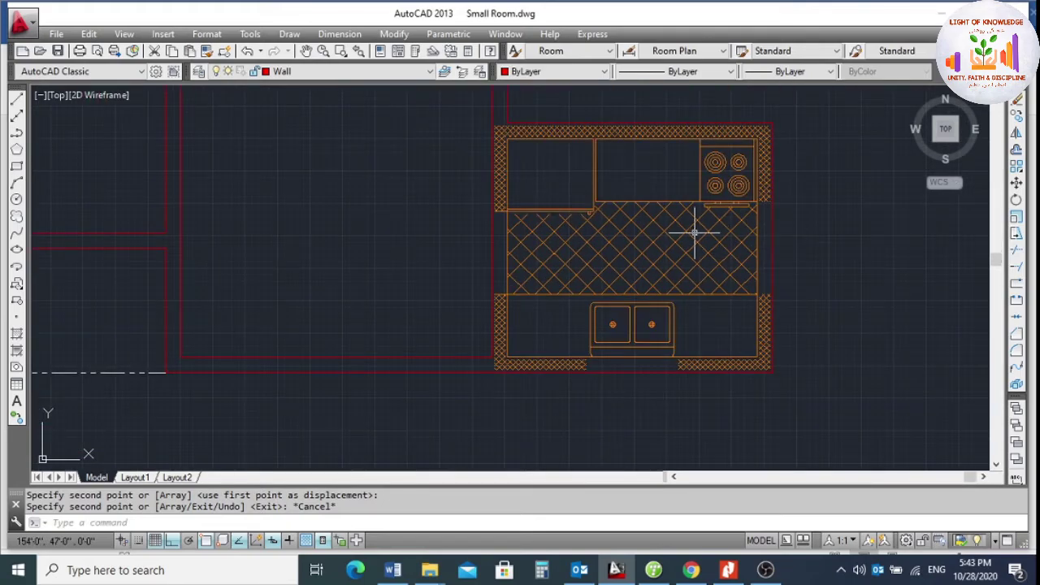
scroll(695, 233, down, 2)
scroll(653, 309, up, 2)
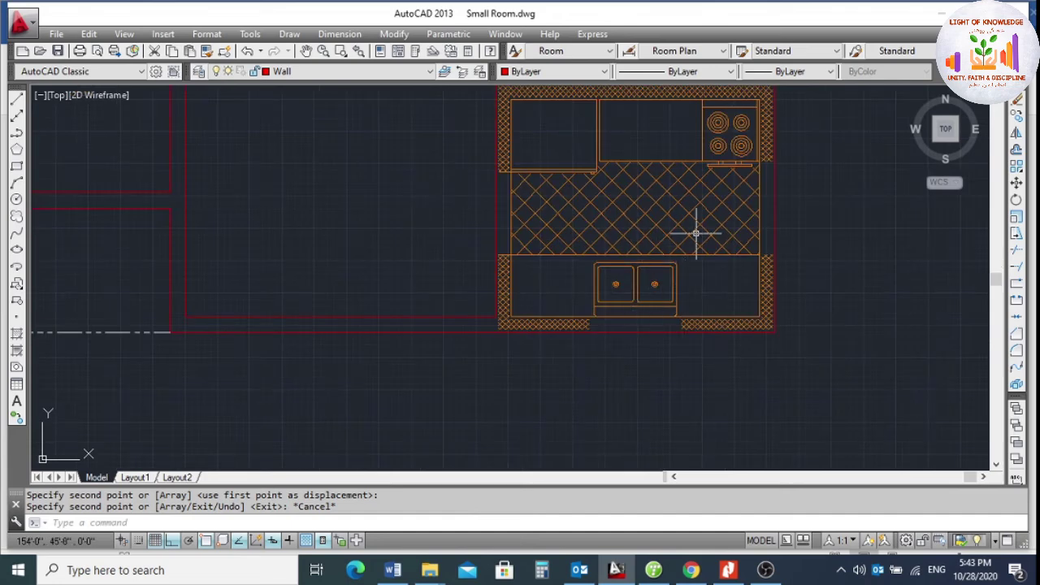
scroll(695, 233, down, 2)
scroll(652, 274, up, 2)
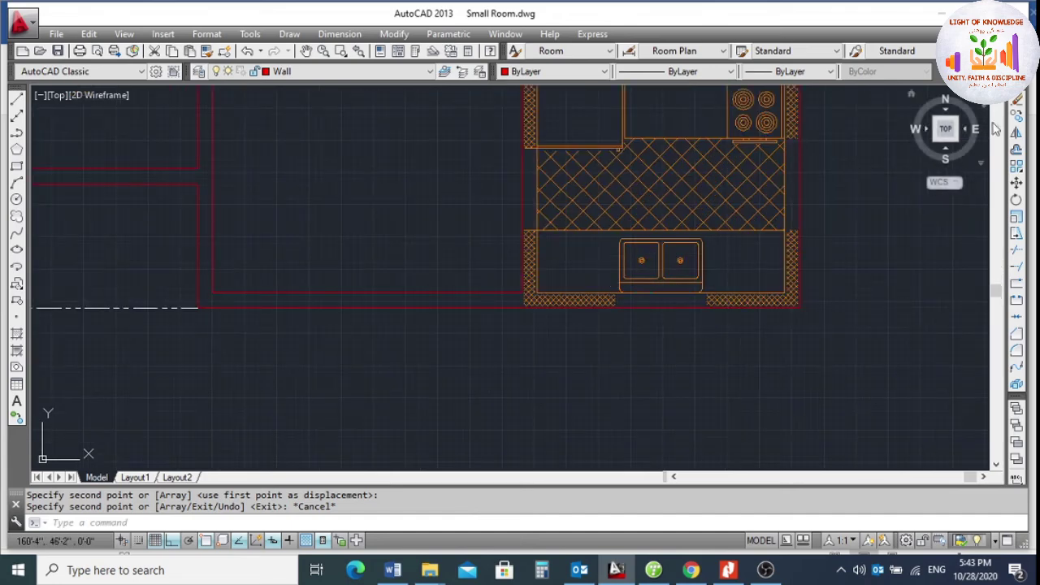
Copy the faucet symbol to the midpoint of the double sink's front edge.
click(1016, 116)
scroll(617, 244, down, 2)
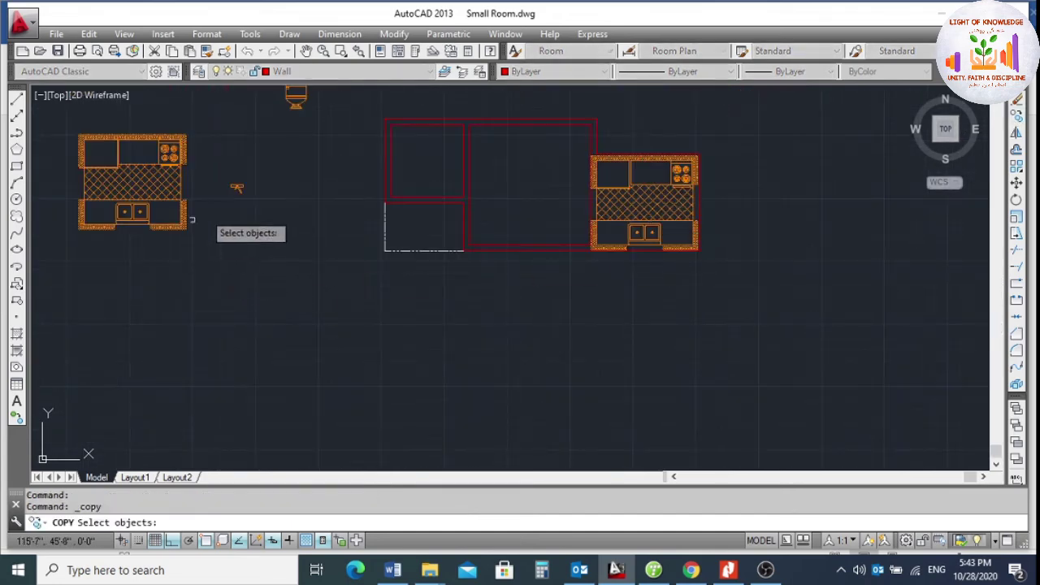
scroll(207, 218, up, 2)
click(286, 151)
click(249, 204)
key(Return)
scroll(290, 186, up, 3)
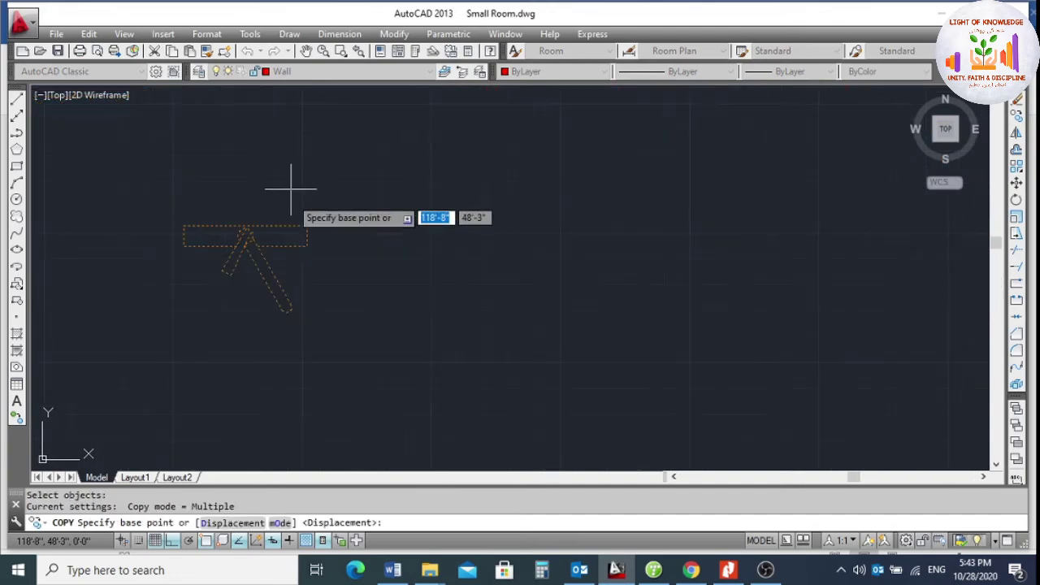
scroll(245, 231, up, 2)
click(245, 231)
scroll(284, 224, down, 4)
scroll(407, 244, down, 2)
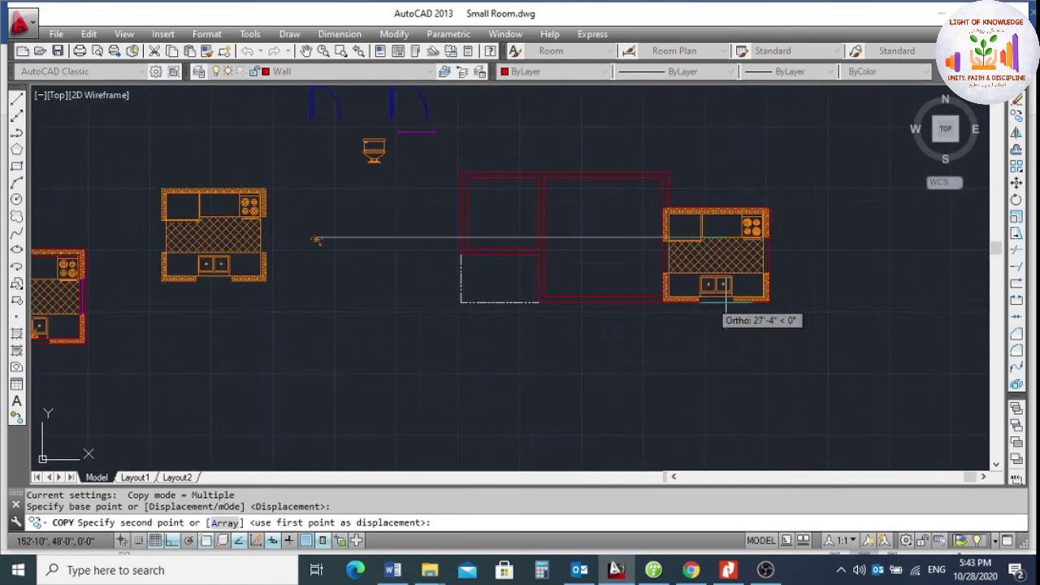
scroll(666, 342, up, 5)
scroll(658, 284, up, 5)
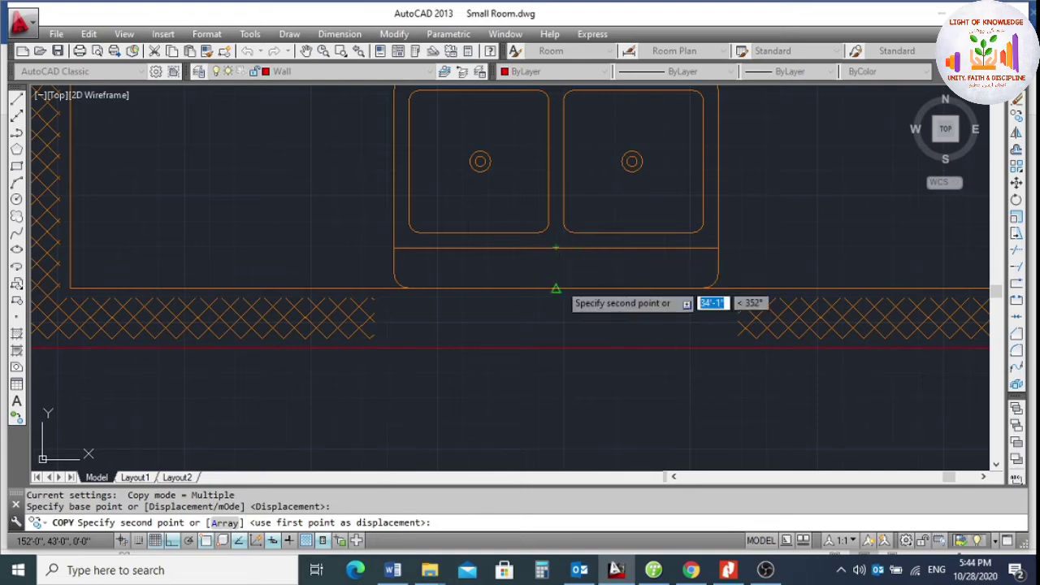
click(581, 276)
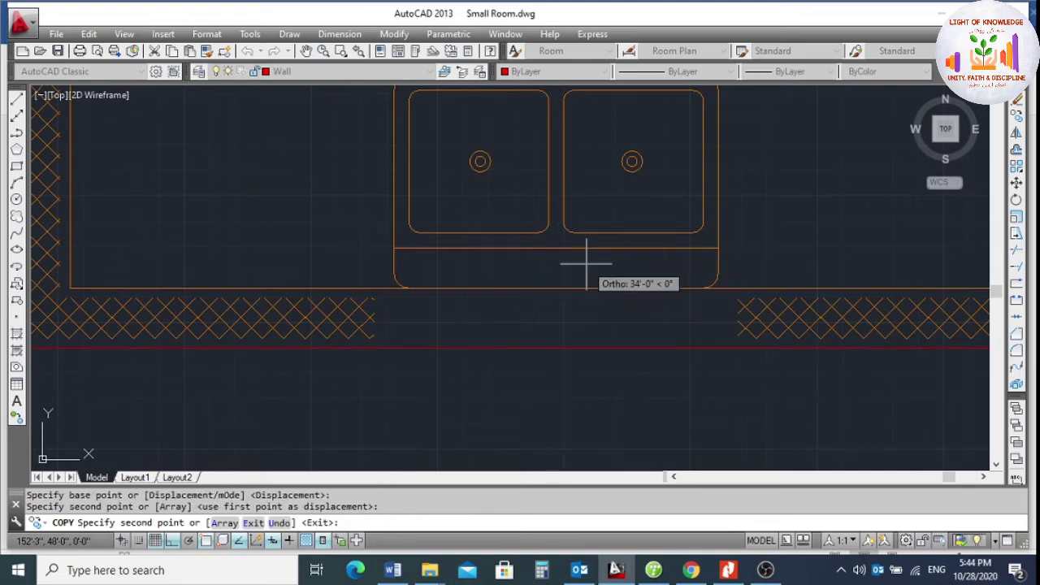
scroll(582, 271, down, 2)
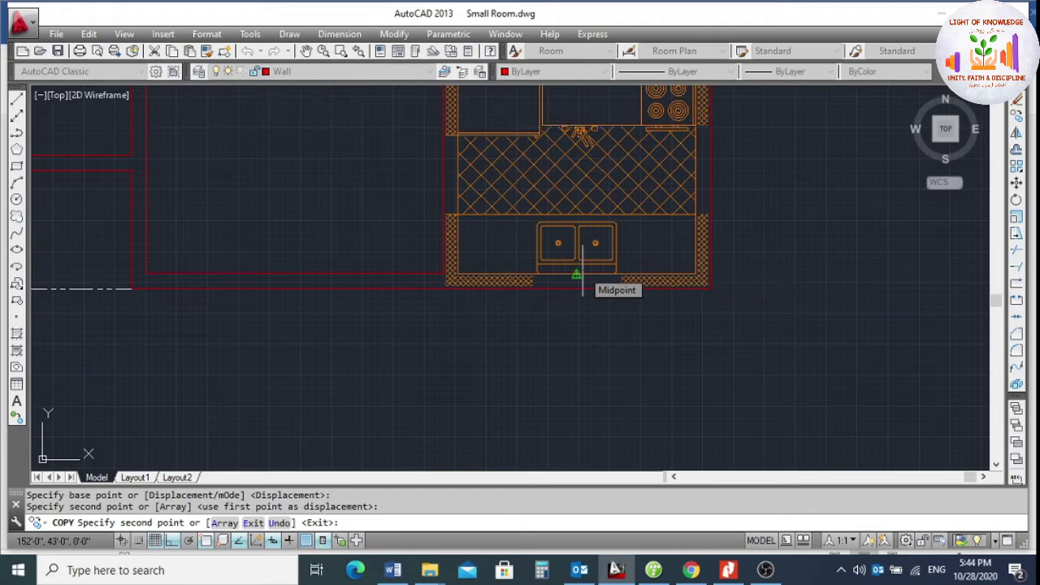
Undo the extra faucet copy and end the Copy command.
key(ctrl+z)
scroll(580, 268, down, 2)
scroll(618, 280, up, 3)
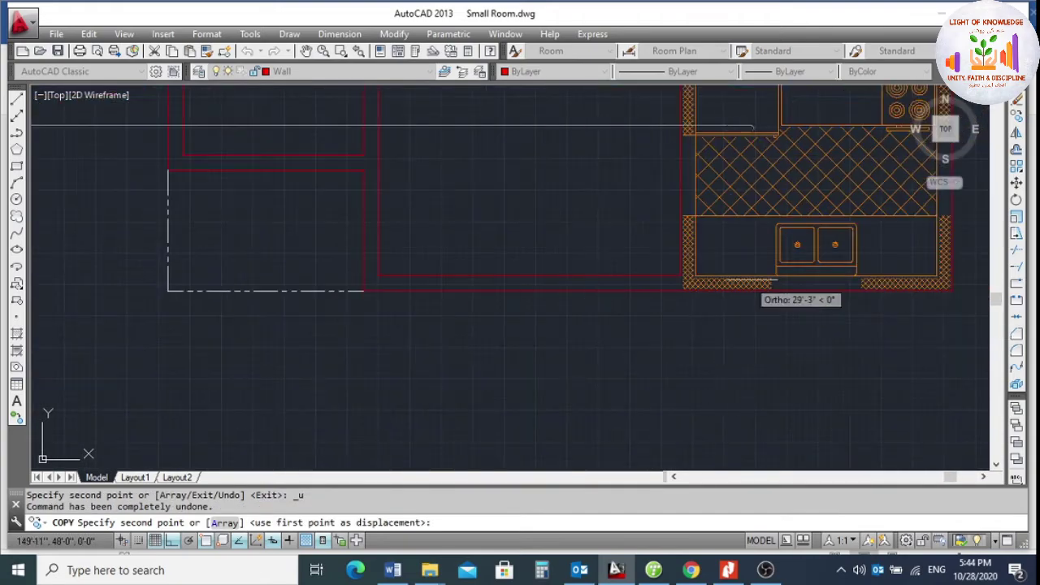
scroll(852, 305, up, 2)
scroll(853, 305, up, 2)
scroll(884, 272, down, 4)
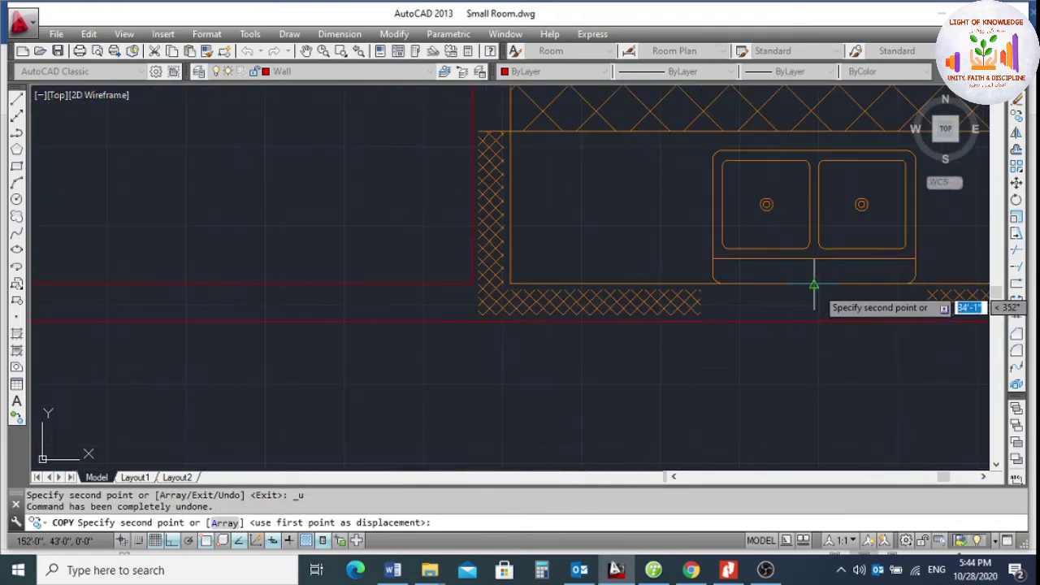
key(Escape)
Mirror the faucet across a horizontal line with MI, erasing the original so it points up.
text(mi)
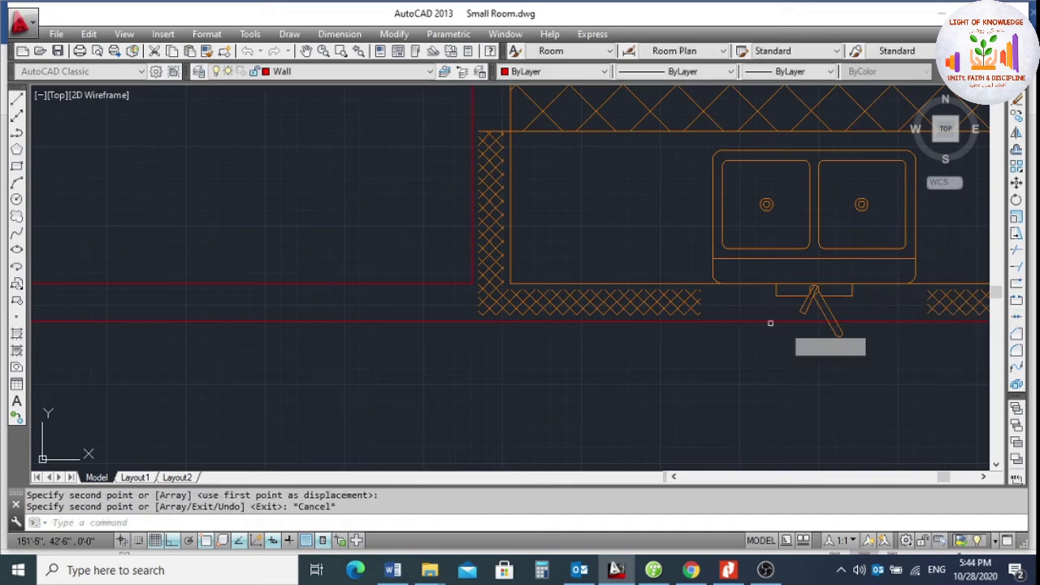
key(Return)
scroll(850, 303, up, 2)
drag(847, 304, 789, 318)
key(Return)
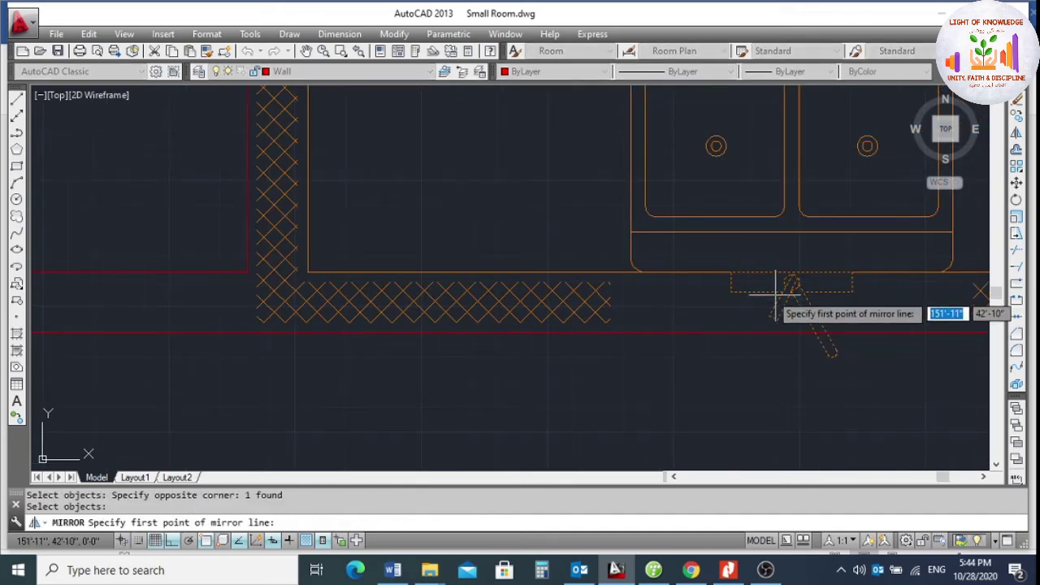
click(731, 273)
click(176, 308)
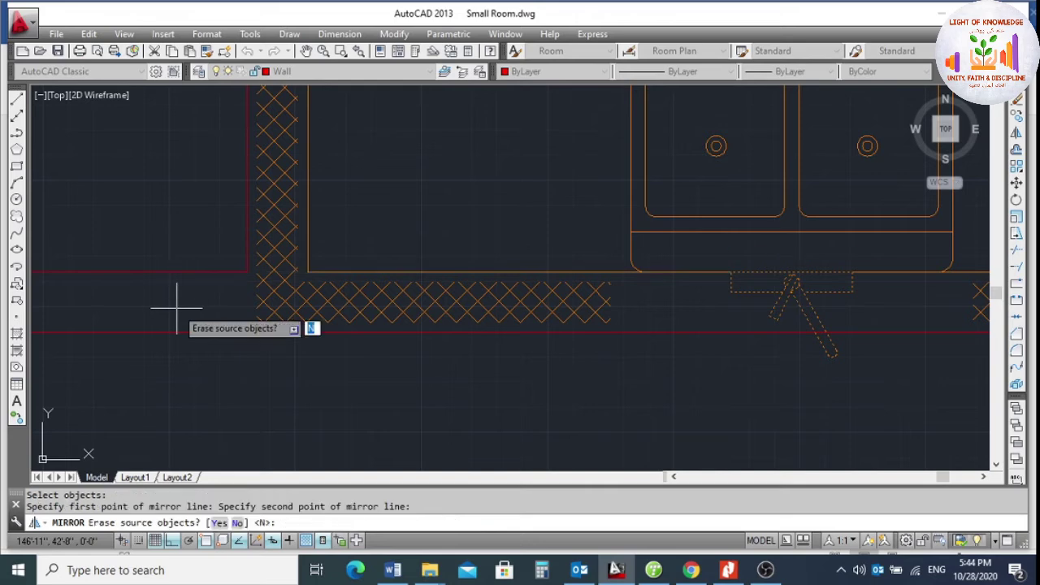
text(Y)
key(Return)
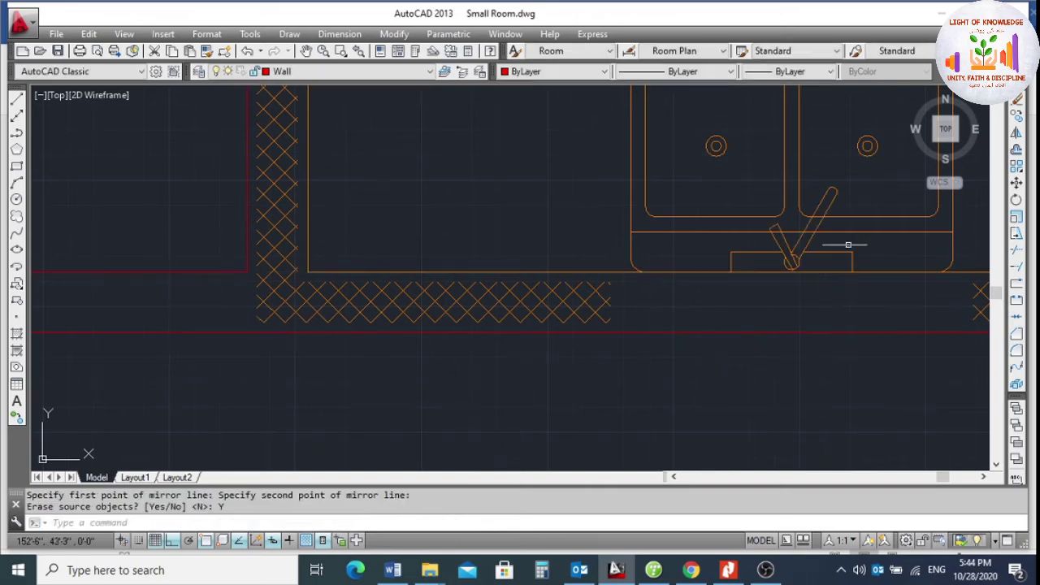
scroll(705, 313, up, 2)
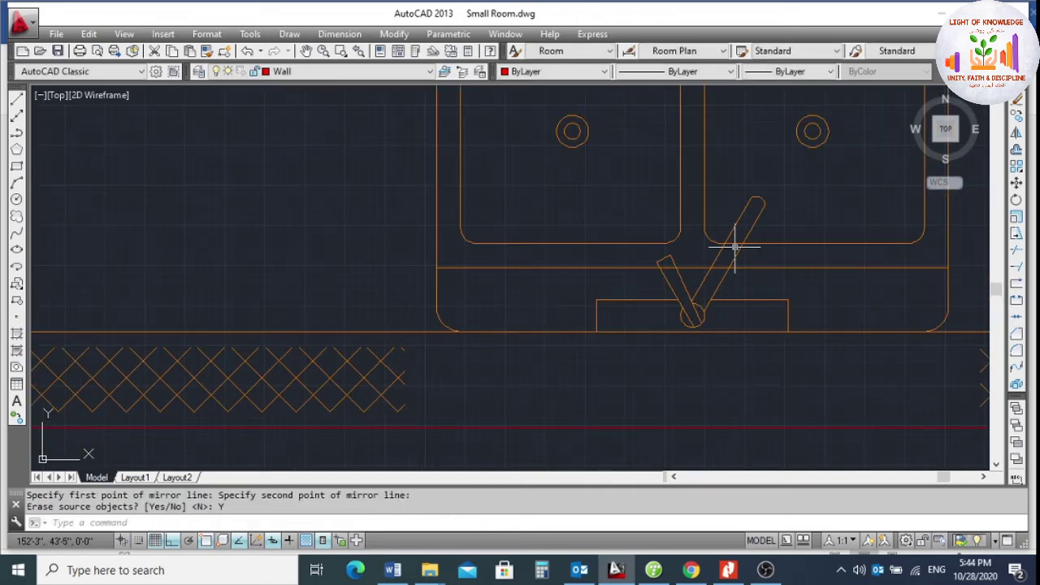
Move the flipped faucet up twice so it sits on the double sink's front ledge.
text(m)
key(Return)
click(773, 299)
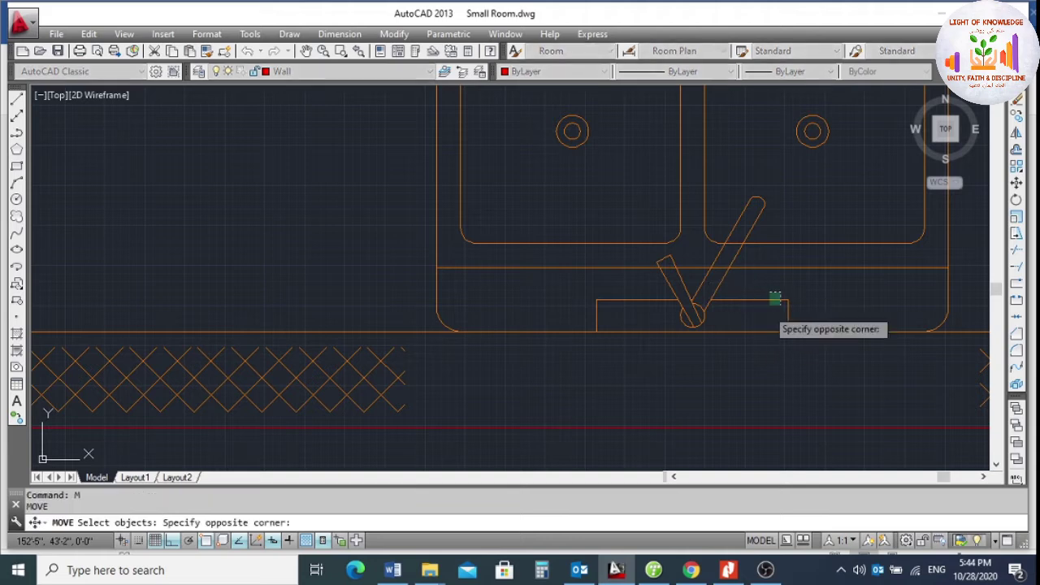
click(754, 383)
key(Return)
click(740, 395)
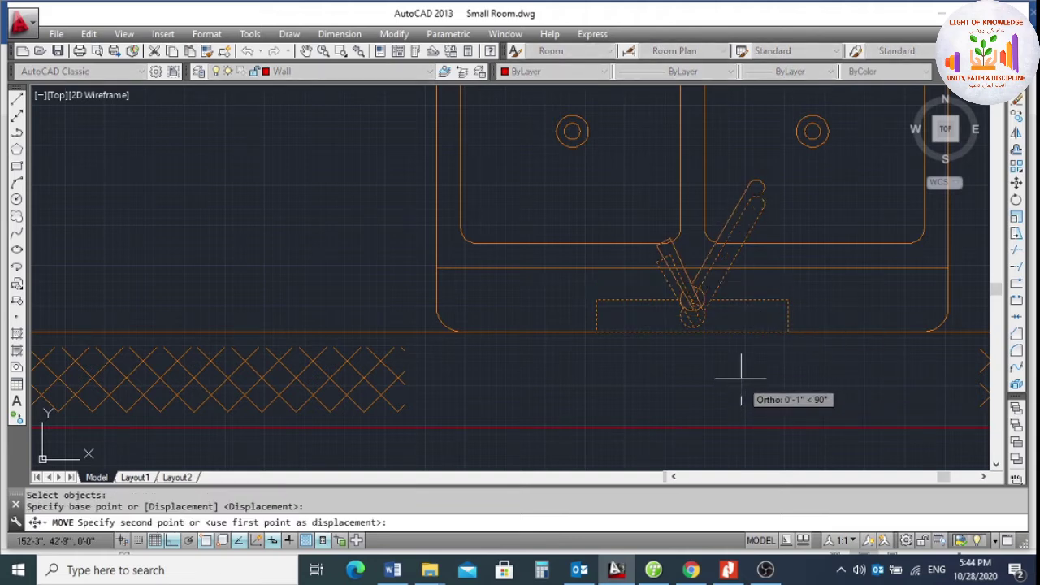
click(740, 377)
key(Return)
click(817, 289)
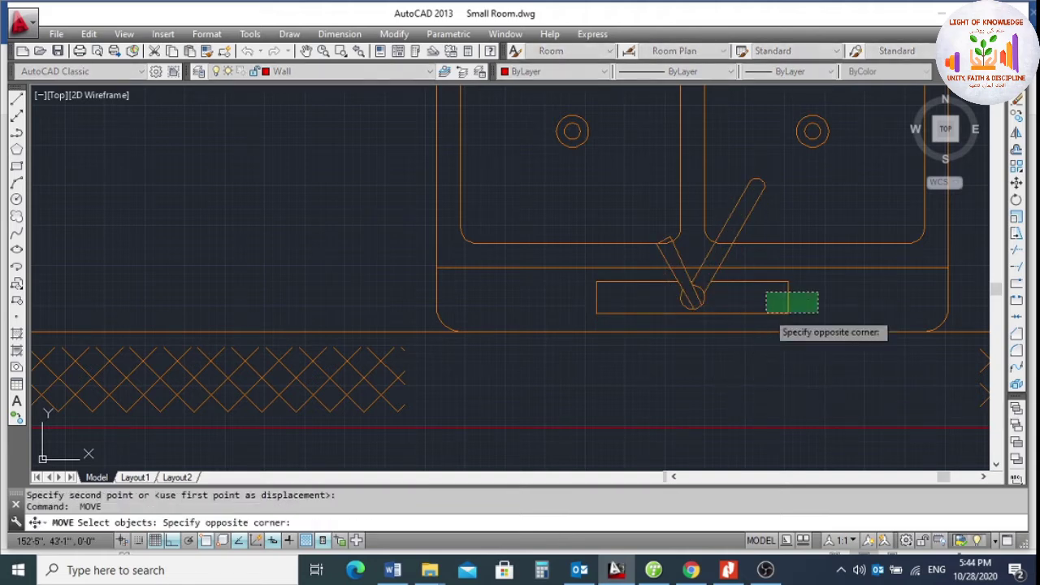
click(728, 365)
key(Return)
click(728, 364)
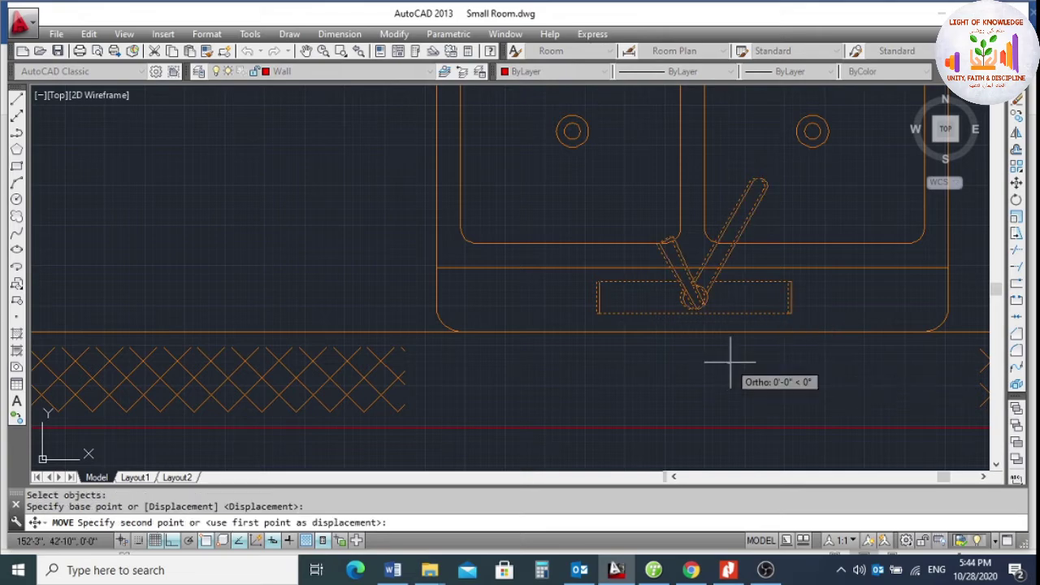
click(729, 362)
scroll(697, 309, down, 6)
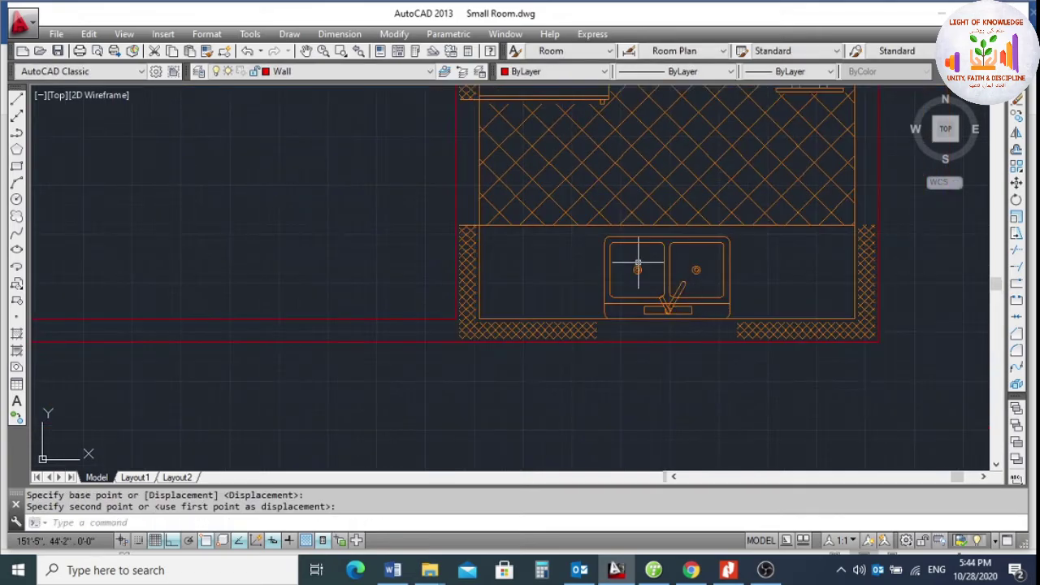
scroll(681, 301, up, 3)
scroll(680, 300, down, 4)
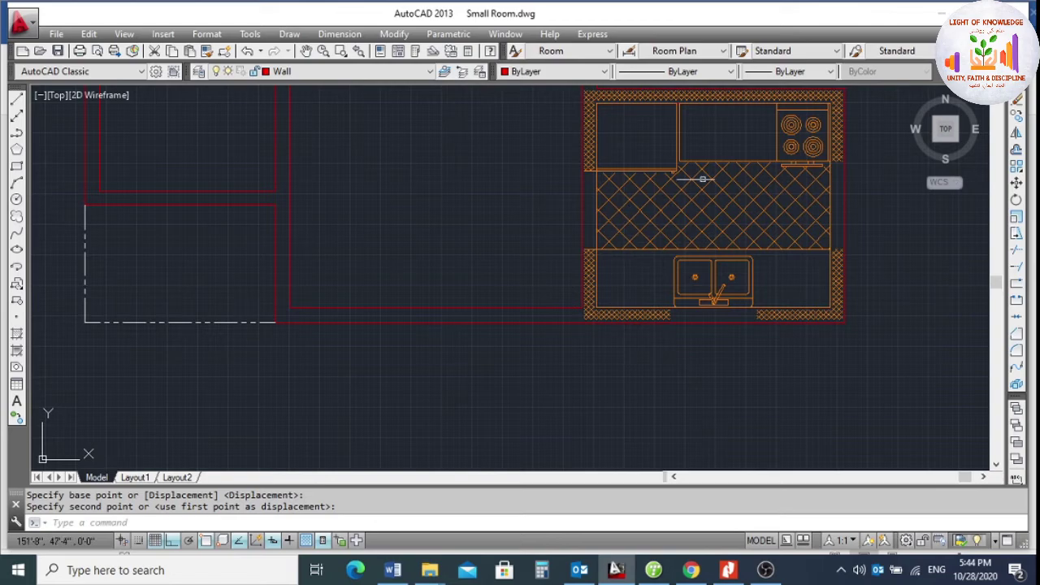
scroll(707, 233, down, 3)
scroll(738, 267, up, 3)
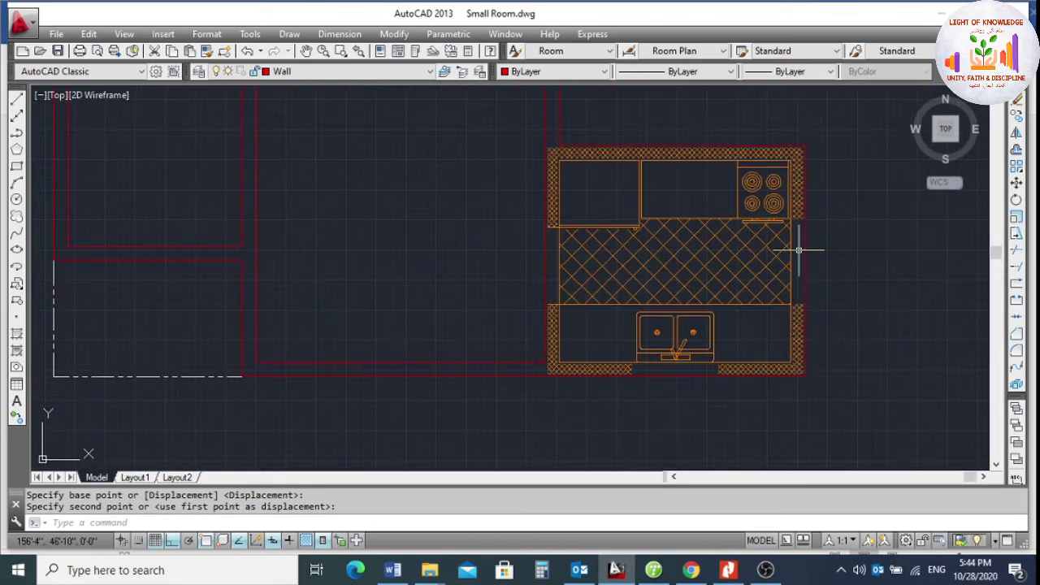
scroll(798, 251, down, 4)
scroll(451, 171, up, 2)
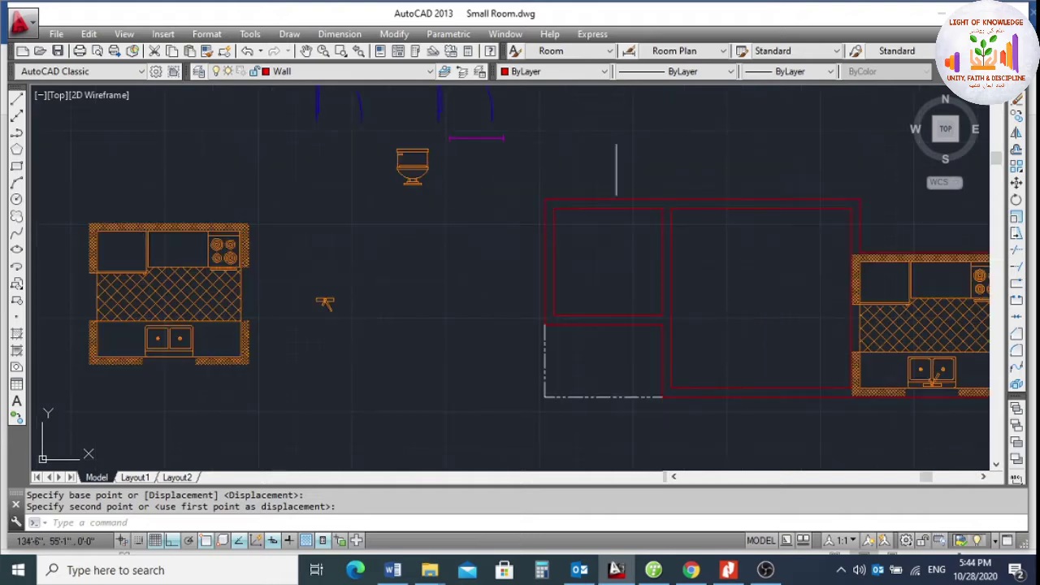
Copy the window to the kitchen wall corner.
click(1016, 115)
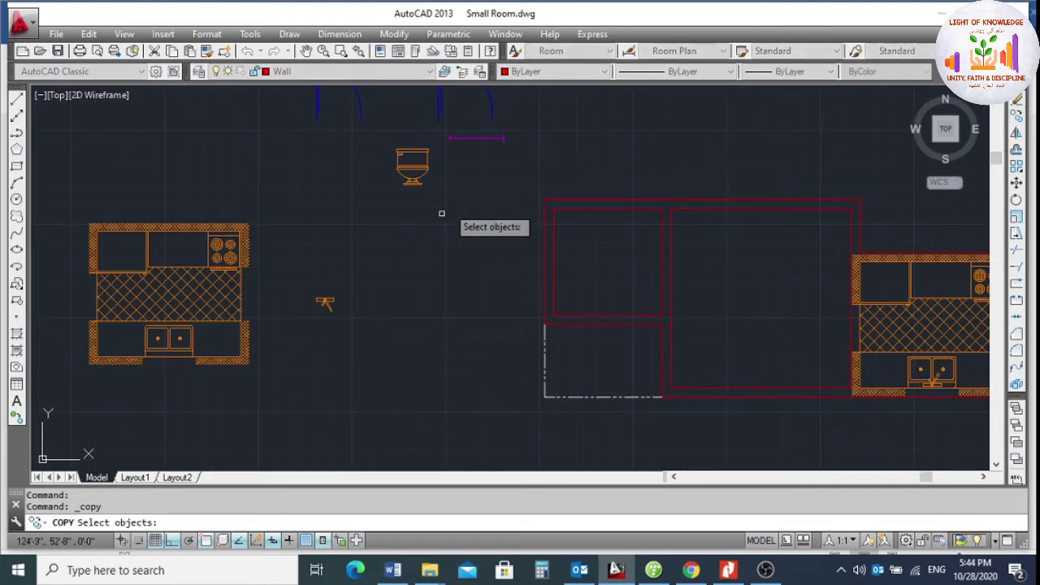
scroll(508, 130, up, 4)
click(506, 130)
click(457, 183)
key(Return)
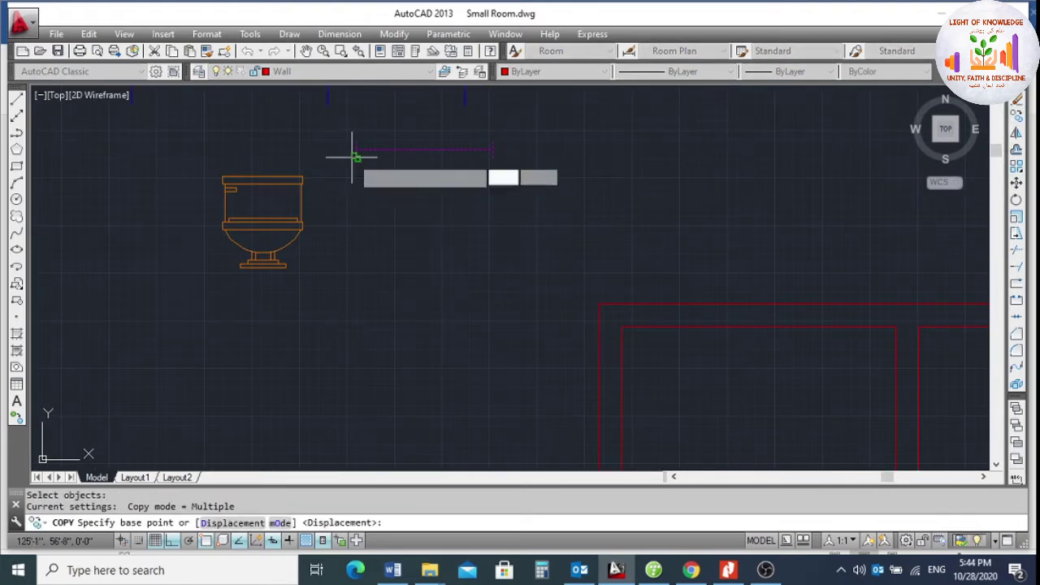
click(355, 158)
scroll(457, 234, down, 3)
scroll(905, 352, up, 3)
scroll(816, 243, up, 2)
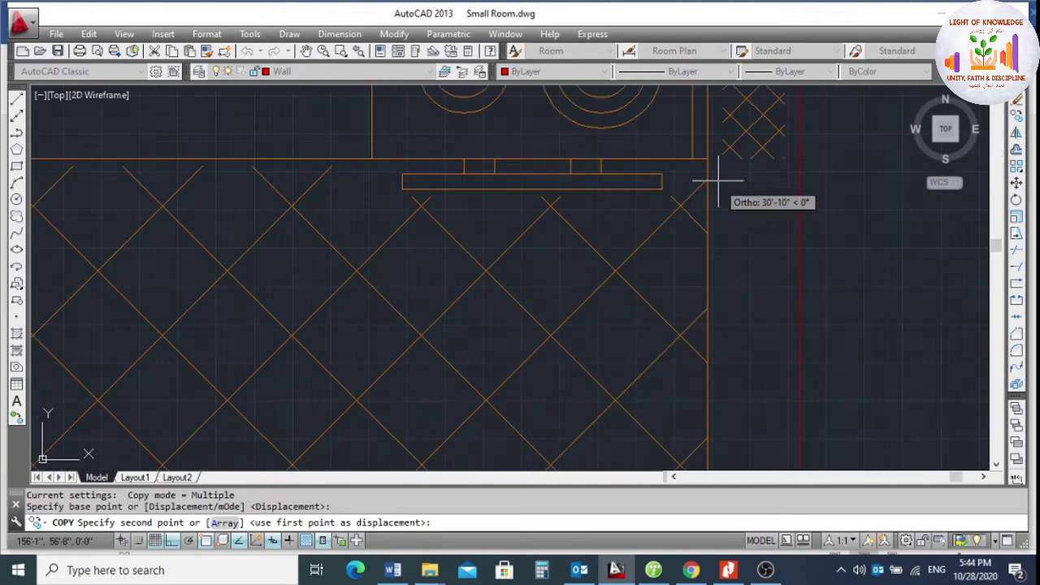
click(707, 157)
key(Escape)
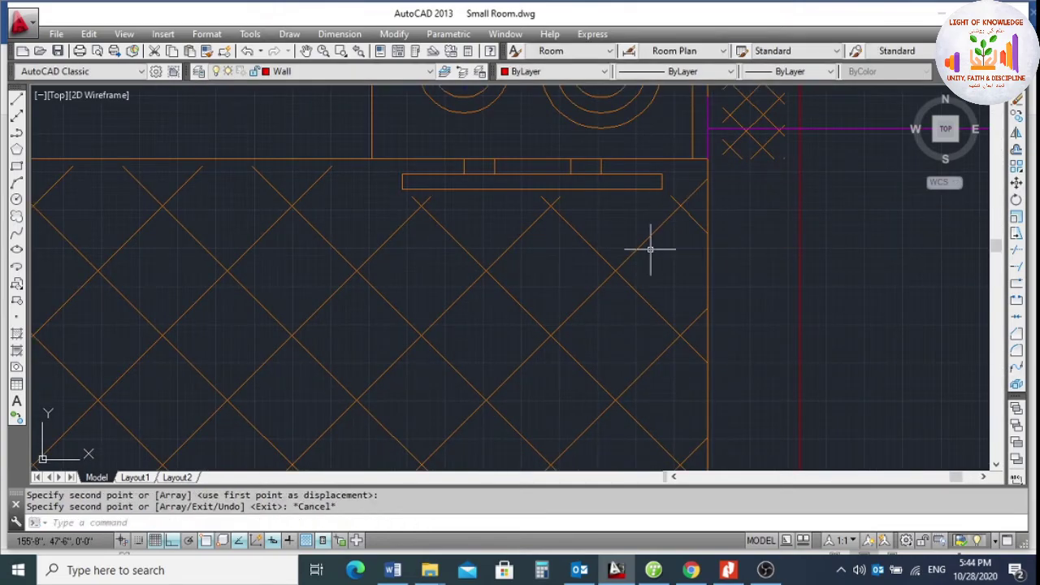
Set the copied window's rotation to 90 in Quick Properties.
text(ro)
key(Return)
scroll(649, 288, down, 2)
key(Escape)
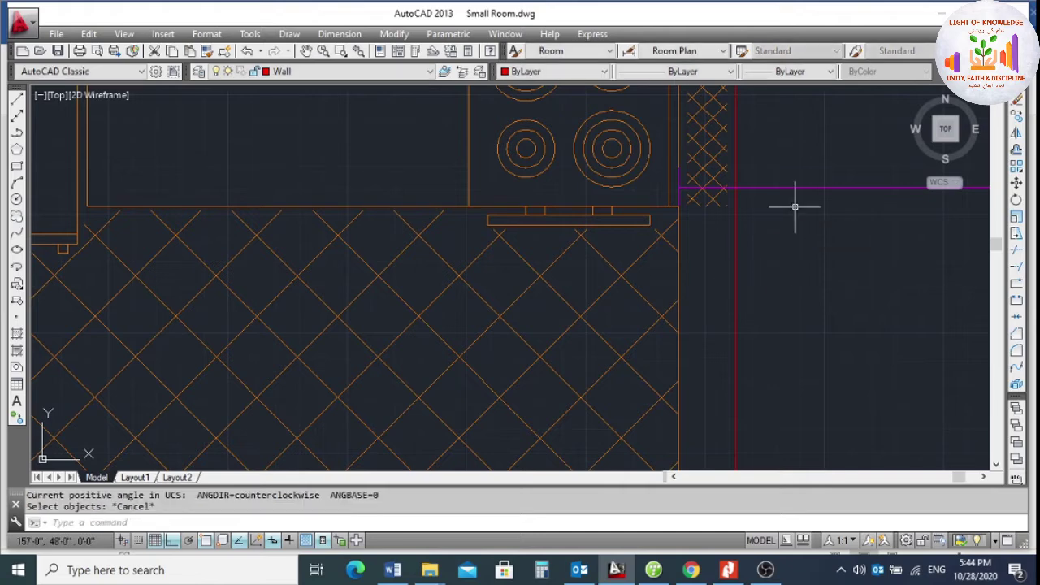
click(800, 195)
click(666, 259)
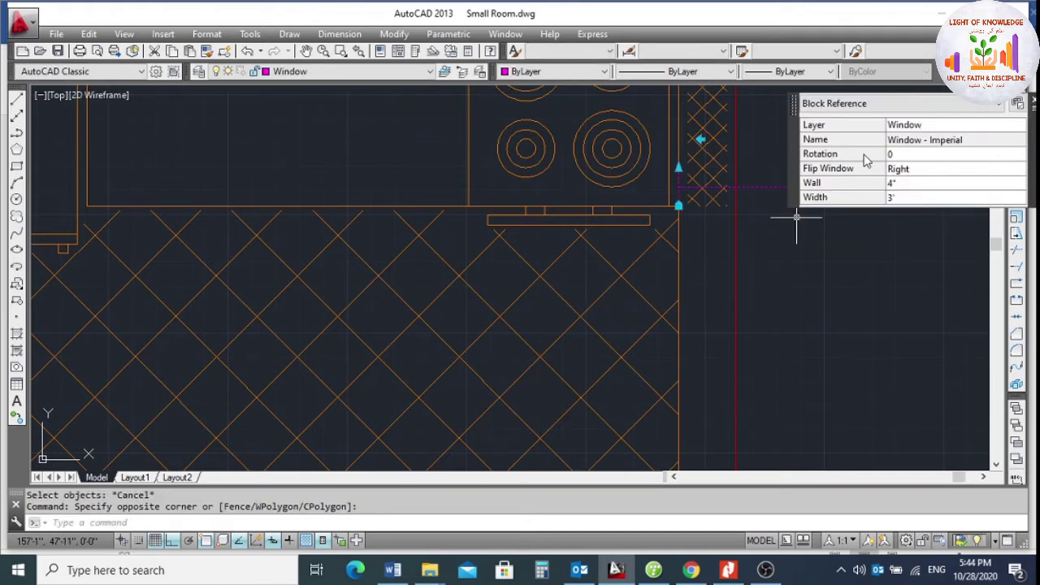
click(918, 155)
text(90)
click(918, 167)
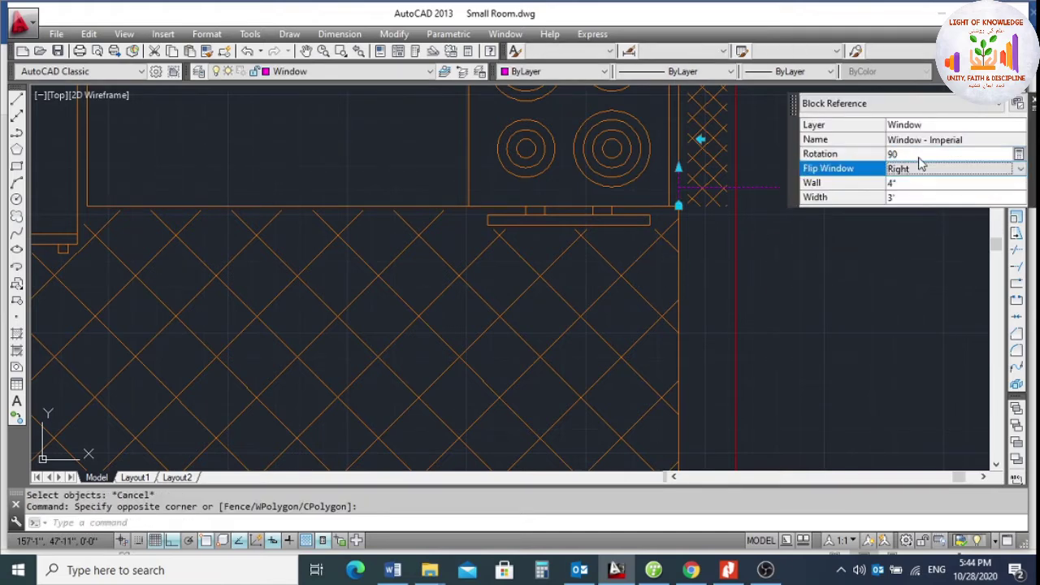
key(Escape)
scroll(605, 243, down, 2)
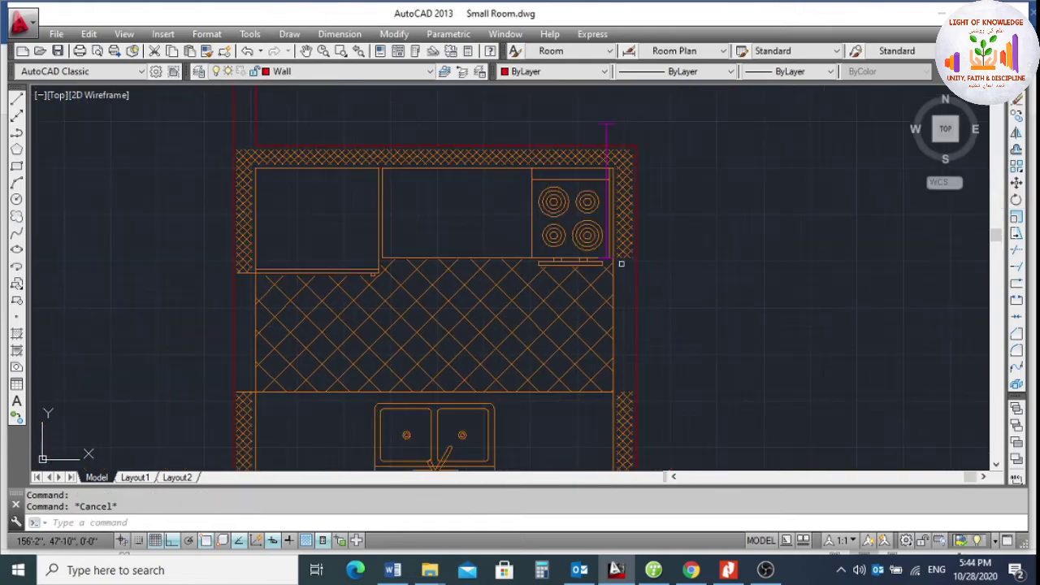
Move the rotated window from its endpoint down into the kitchen's right wall.
click(1016, 183)
scroll(577, 217, down, 2)
click(632, 128)
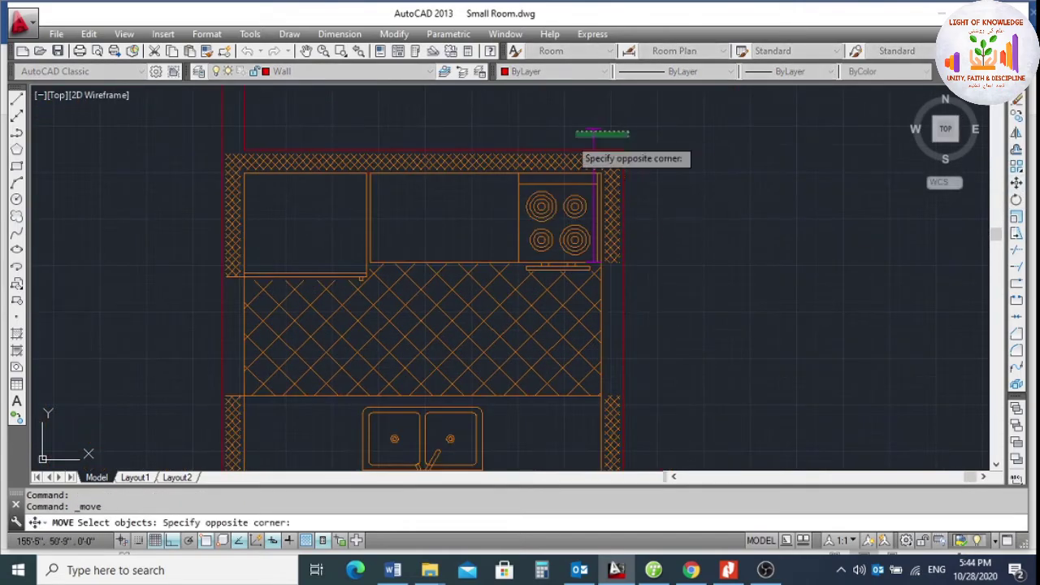
click(605, 218)
scroll(597, 260, up, 5)
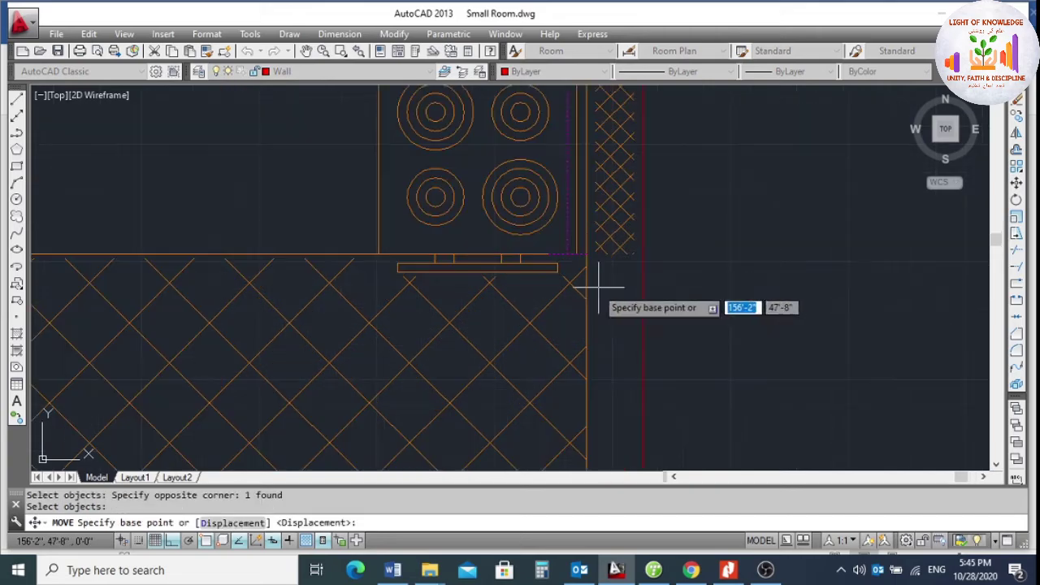
click(588, 243)
scroll(631, 407, down, 4)
scroll(622, 366, up, 6)
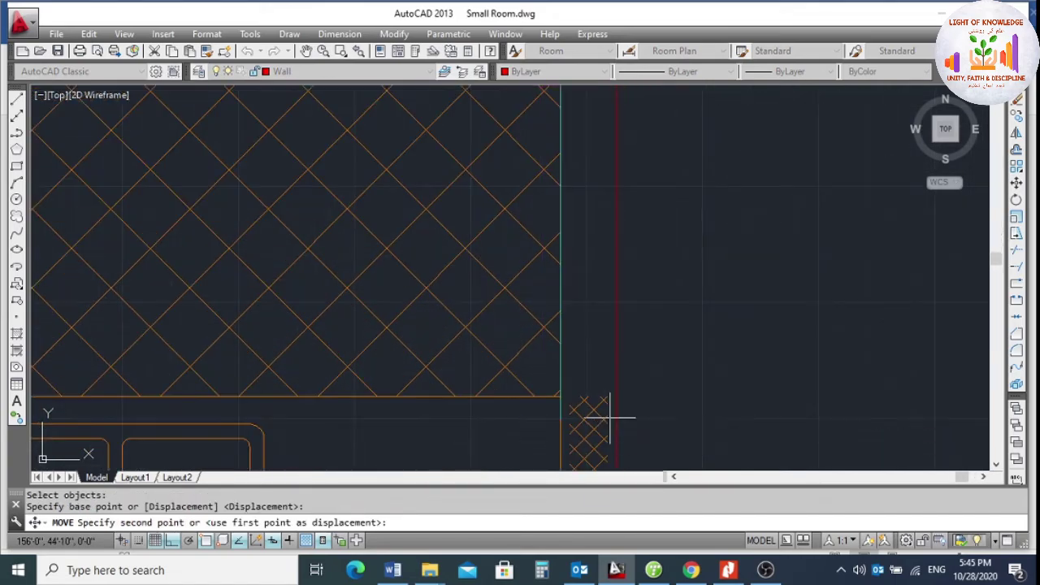
click(526, 388)
key(Return)
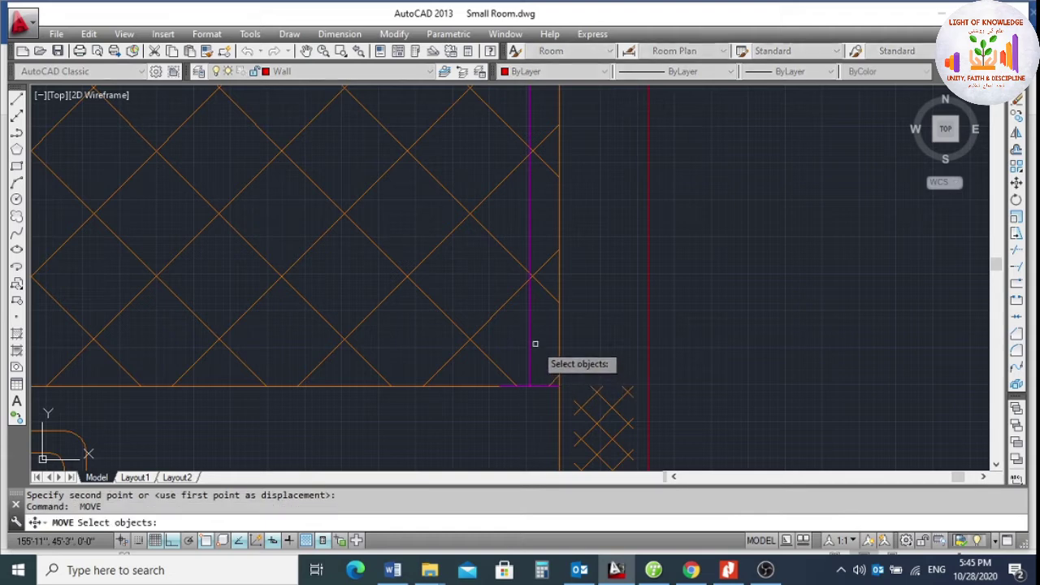
key(Escape)
Shift the window further right along the wall from its corner.
key(Return)
click(534, 341)
click(528, 363)
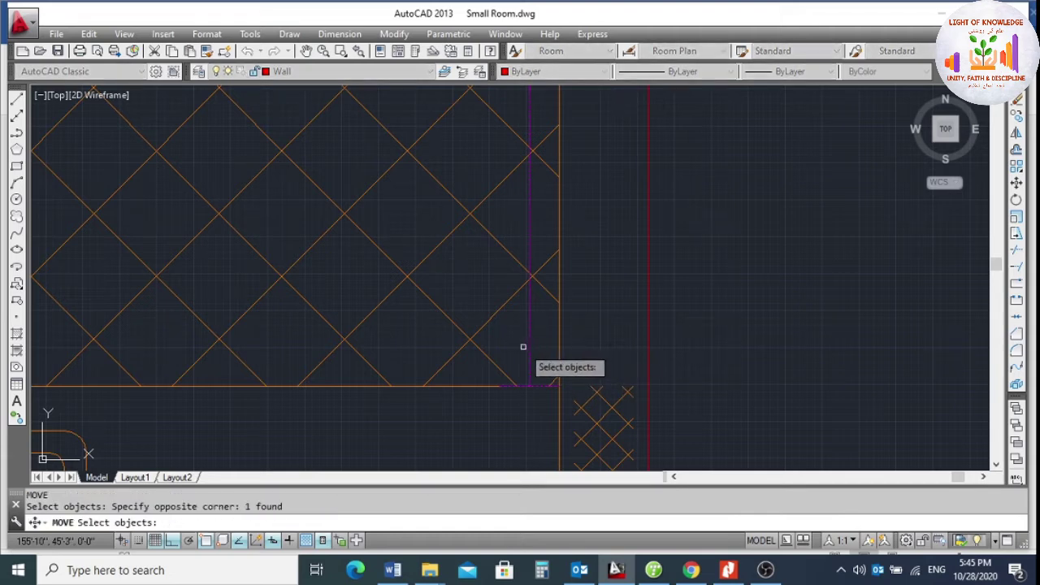
key(Return)
click(499, 387)
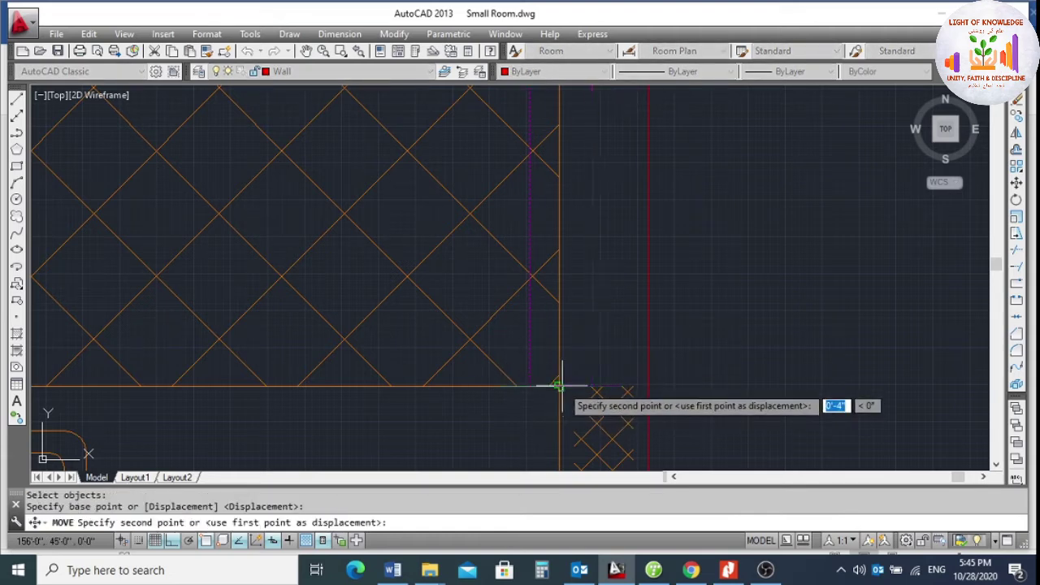
click(560, 387)
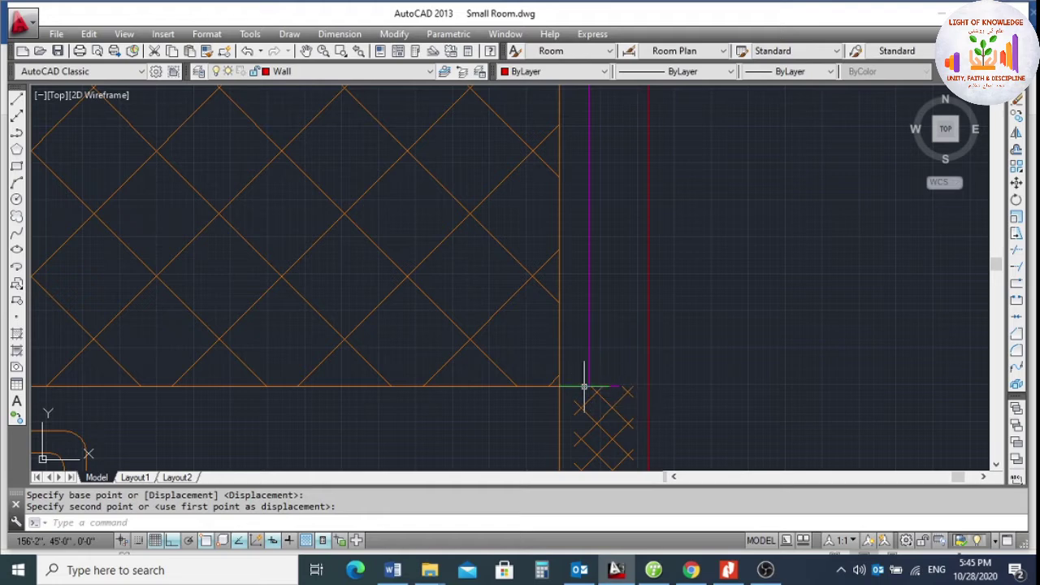
Set the window's Wall thickness to 6".
scroll(583, 386, up, 4)
click(517, 387)
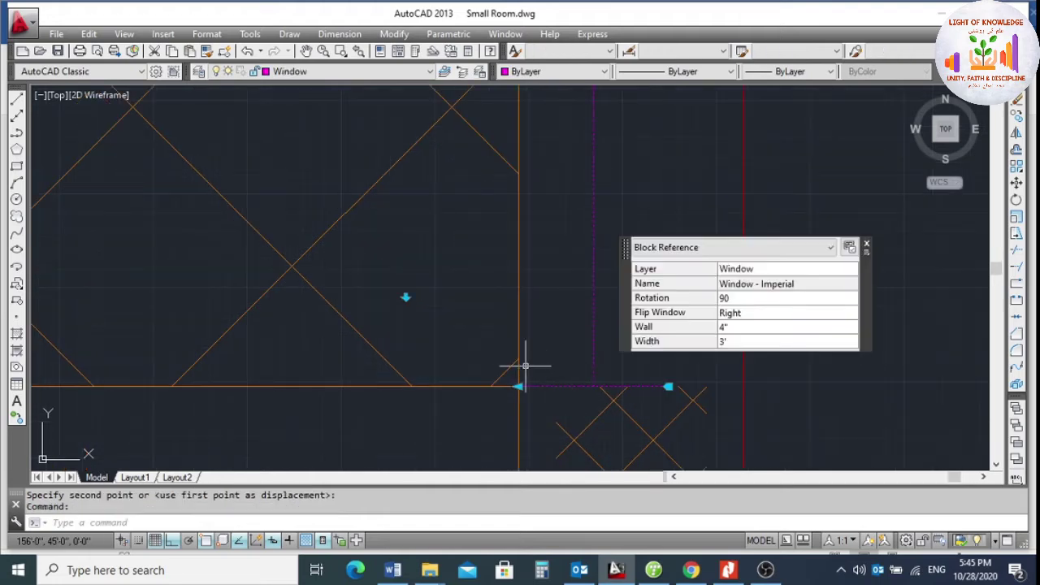
click(722, 328)
click(722, 329)
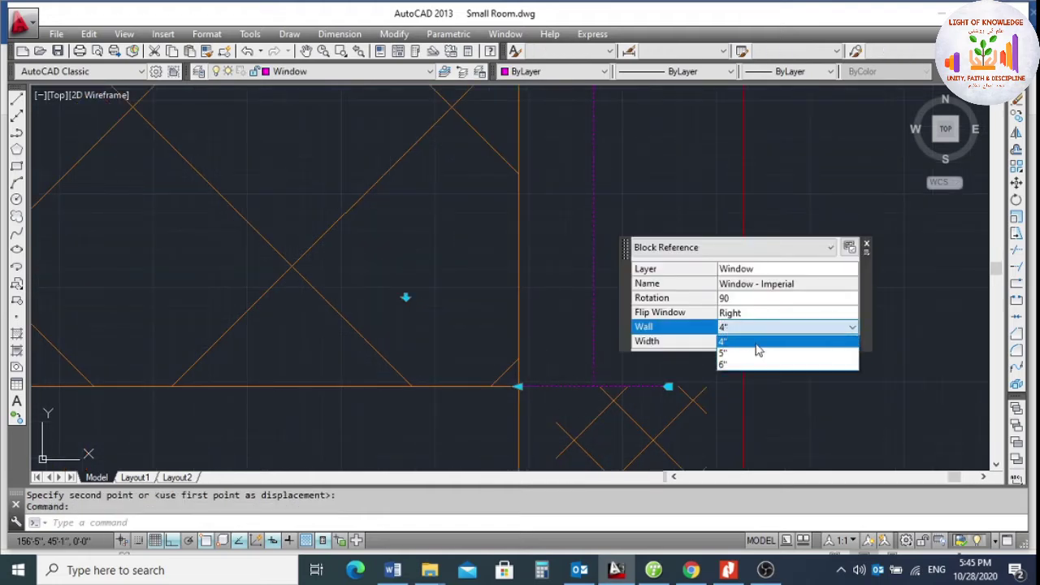
click(761, 366)
key(Escape)
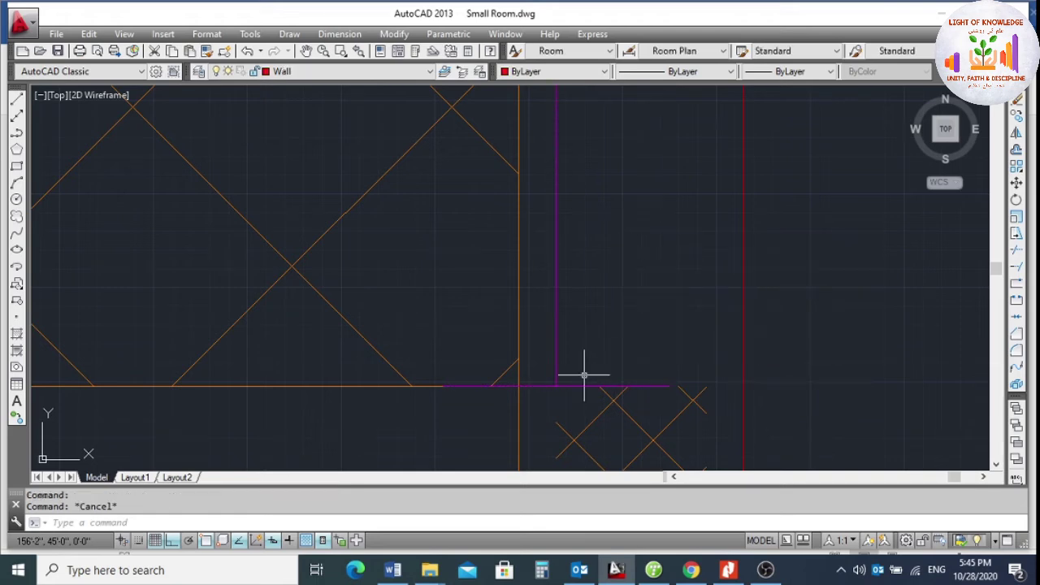
Move the window so it sits exactly at the wall corner.
text(m)
key(Return)
click(625, 369)
click(545, 341)
key(Return)
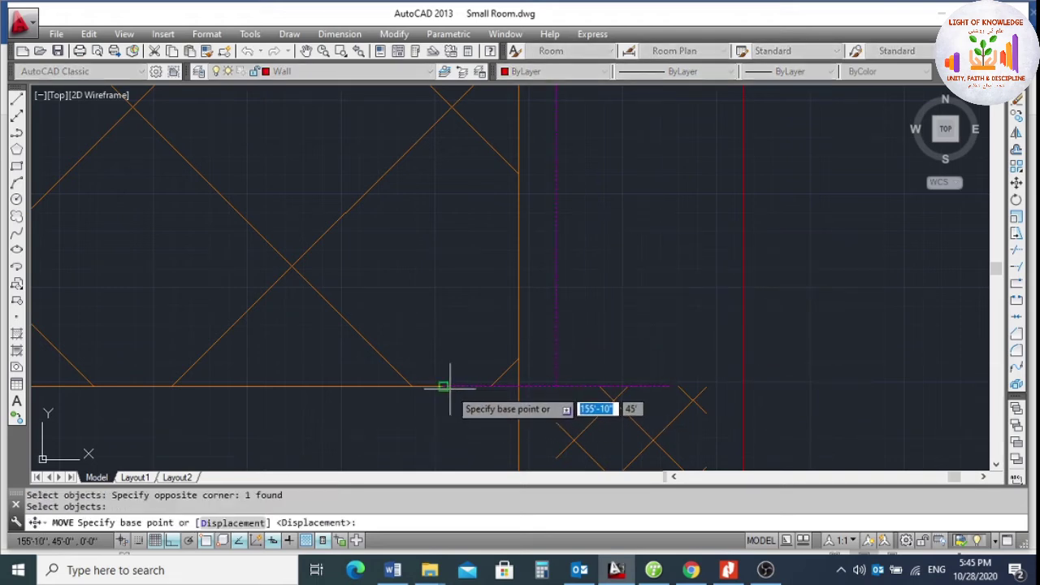
click(445, 387)
click(517, 386)
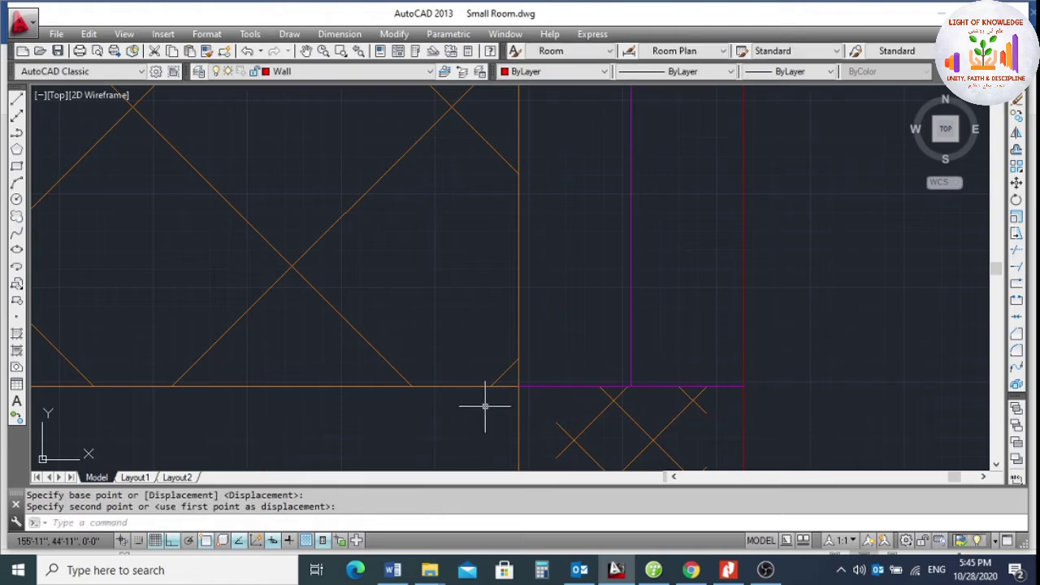
scroll(485, 405, down, 3)
scroll(610, 249, up, 3)
scroll(603, 186, down, 2)
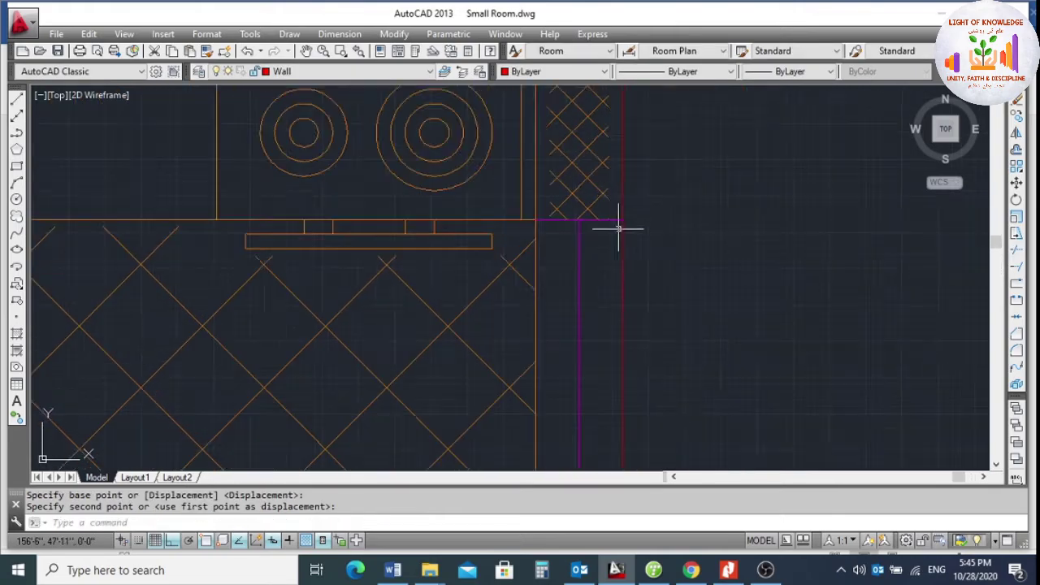
scroll(617, 229, down, 1)
text(tr)
key(Return)
scroll(618, 228, down, 1)
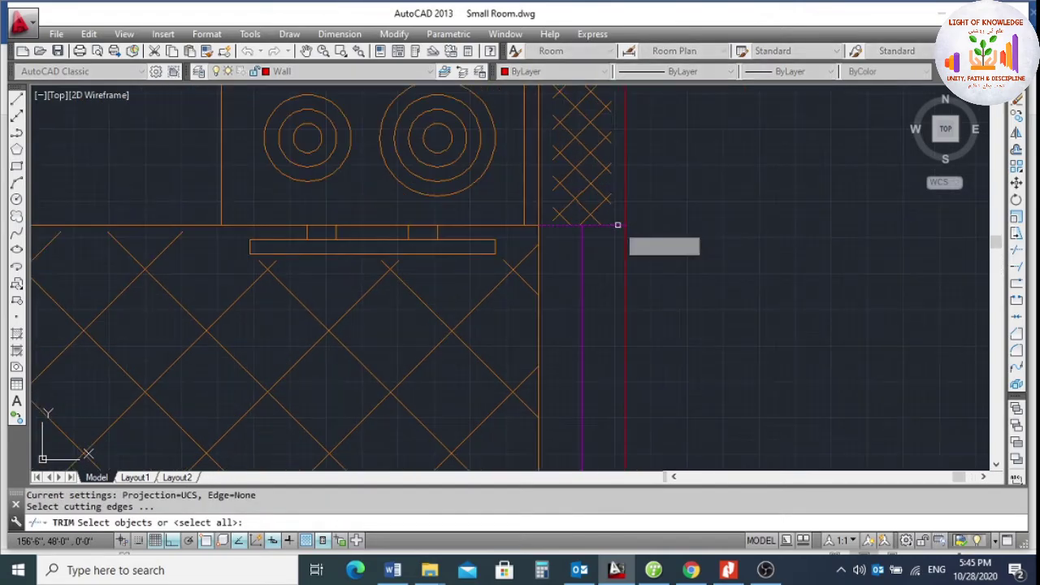
click(605, 284)
scroll(619, 318, down, 2)
scroll(594, 295, up, 2)
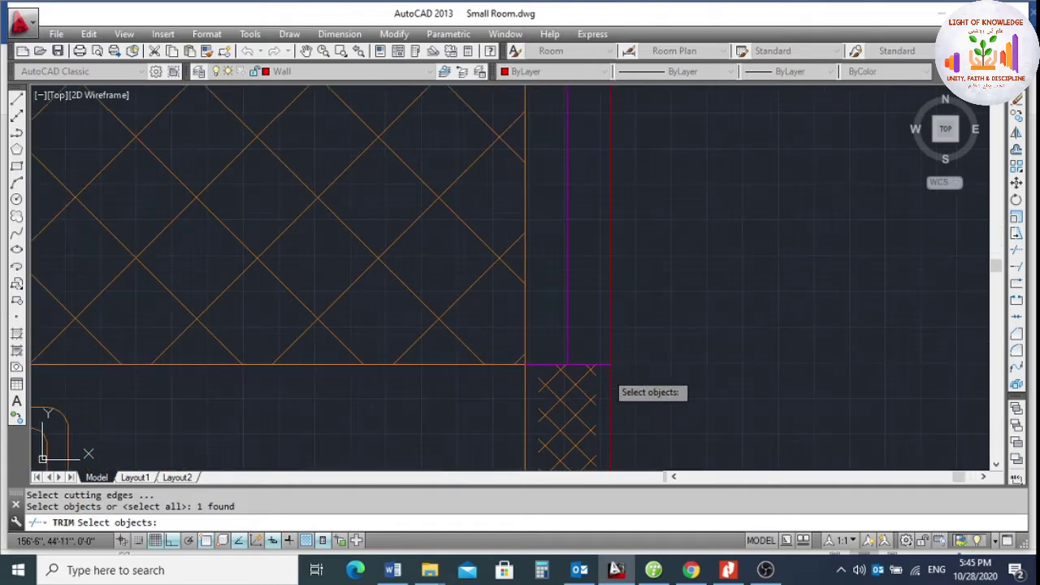
click(604, 365)
scroll(630, 337, up, 1)
key(Return)
double_click(608, 320)
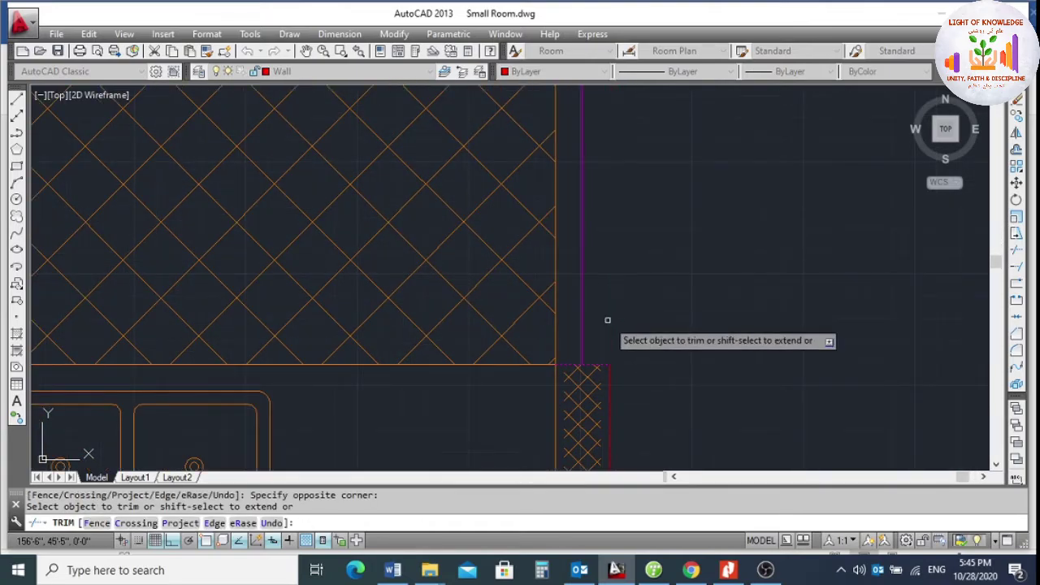
click(555, 332)
click(547, 340)
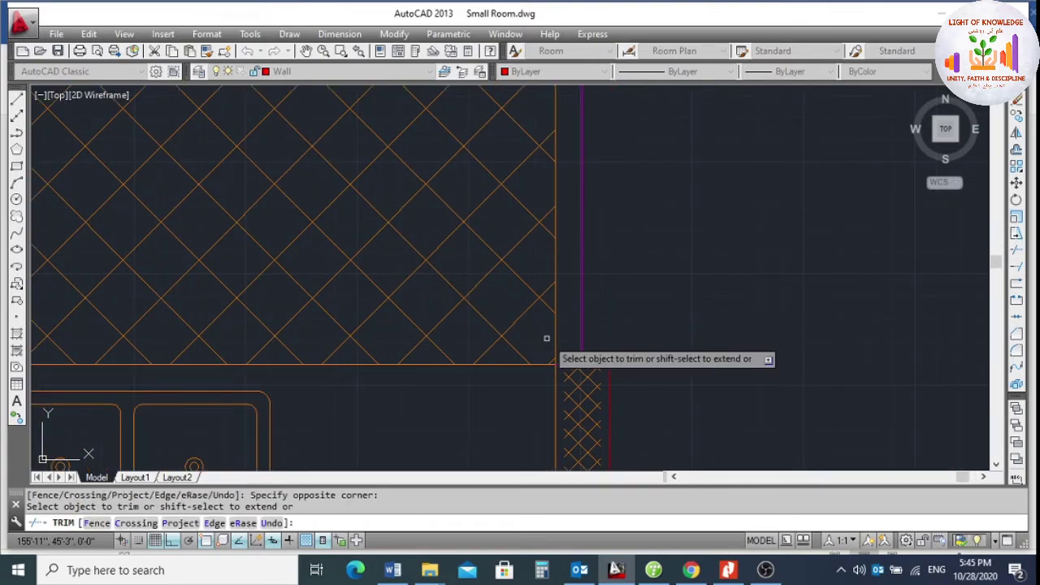
key(Escape)
scroll(581, 300, down, 4)
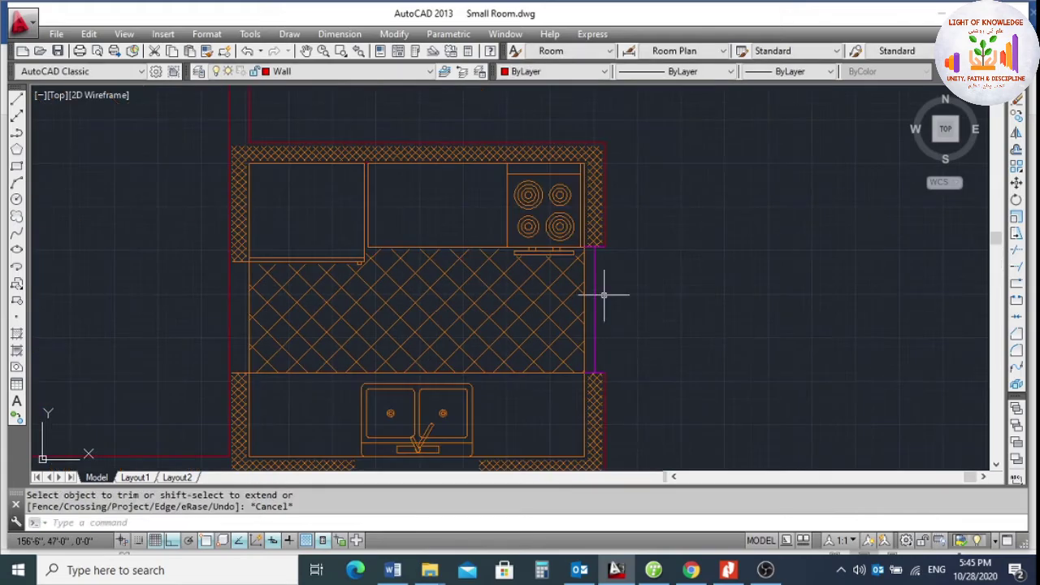
scroll(616, 301, up, 4)
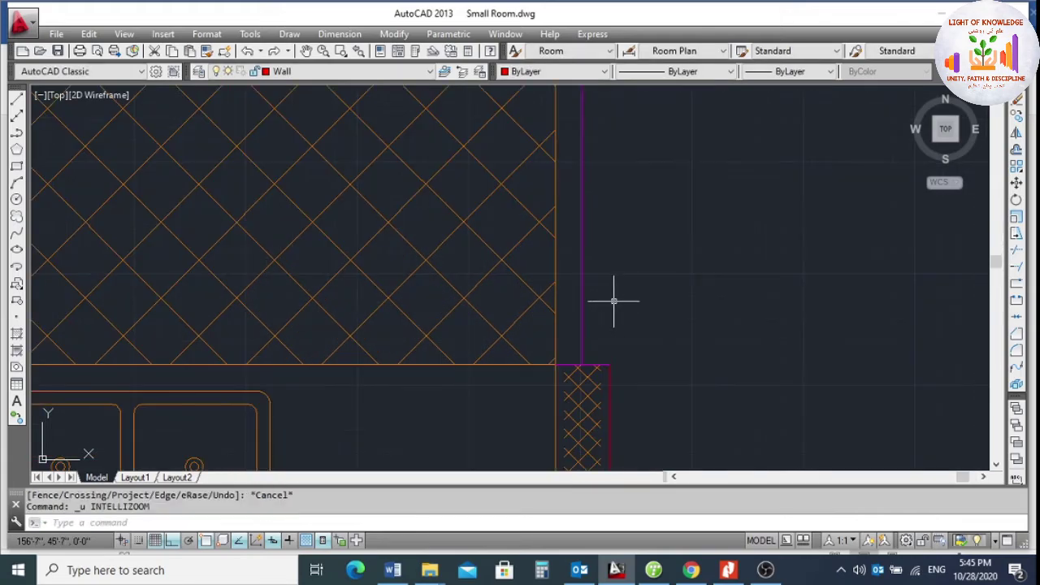
key(ctrl+z)
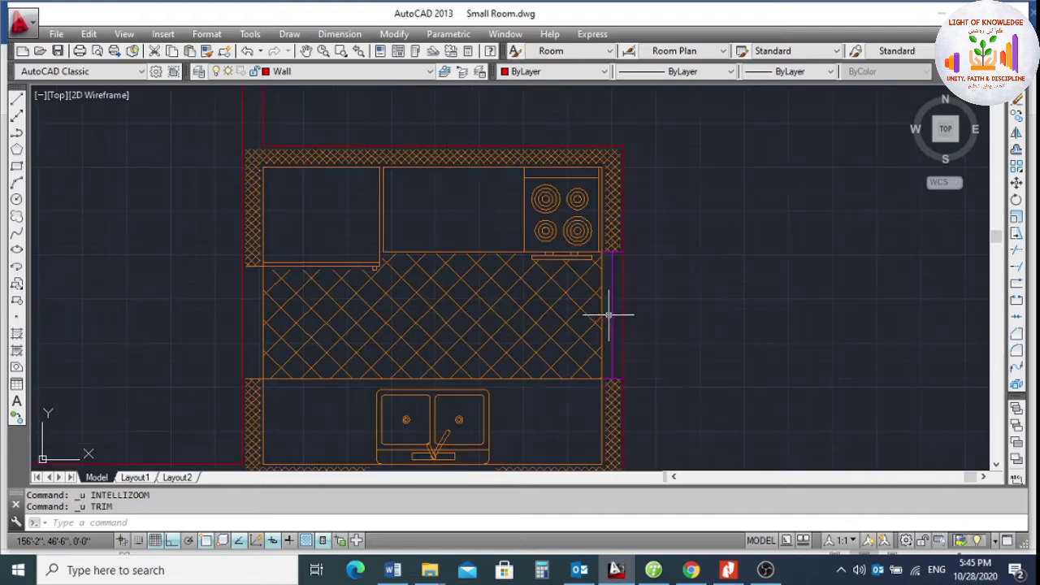
scroll(634, 325, down, 3)
scroll(642, 325, down, 2)
scroll(486, 289, up, 2)
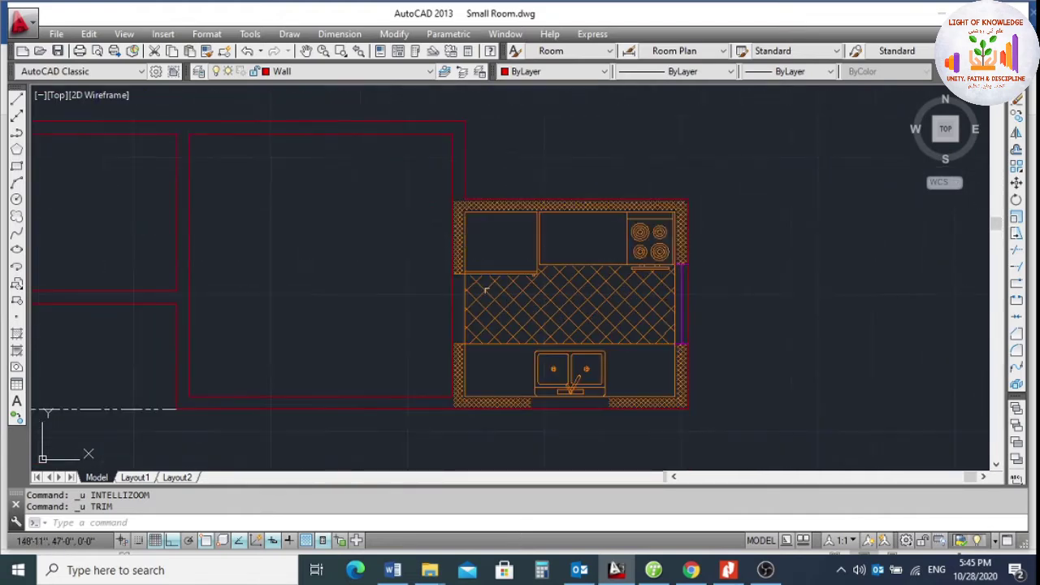
scroll(680, 328, up, 2)
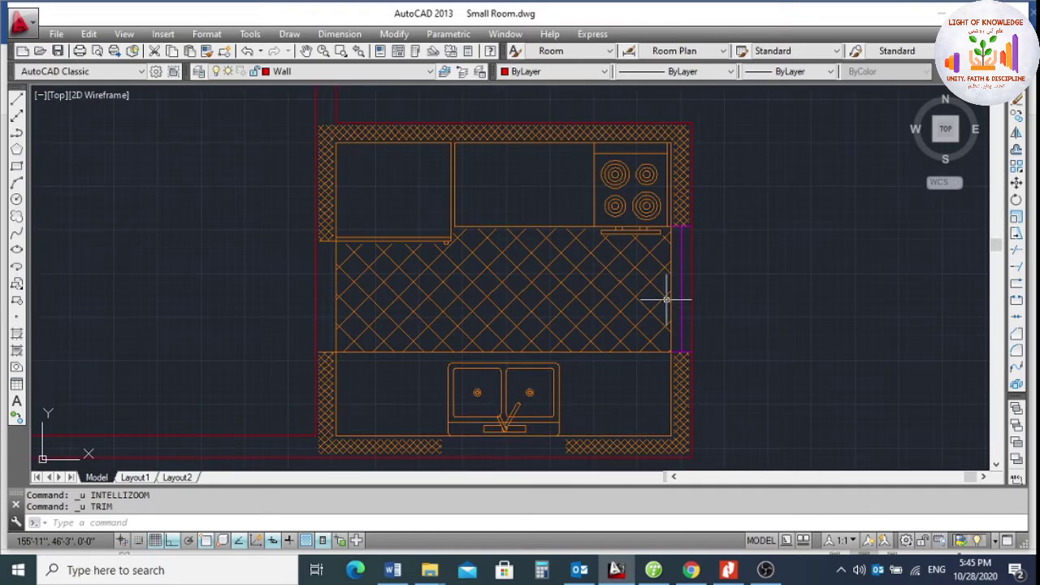
scroll(581, 267, down, 2)
scroll(611, 228, up, 4)
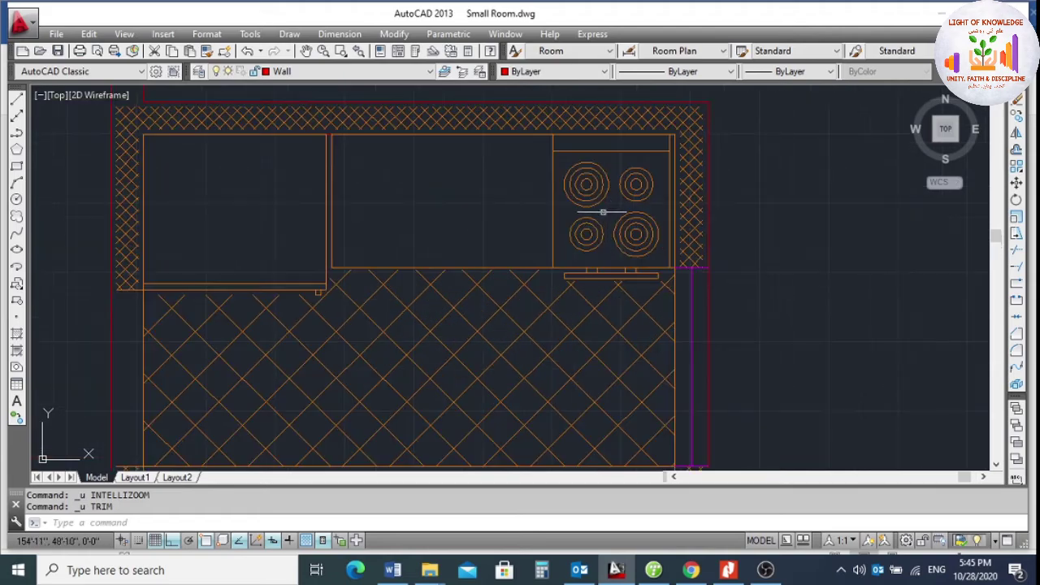
scroll(629, 223, down, 4)
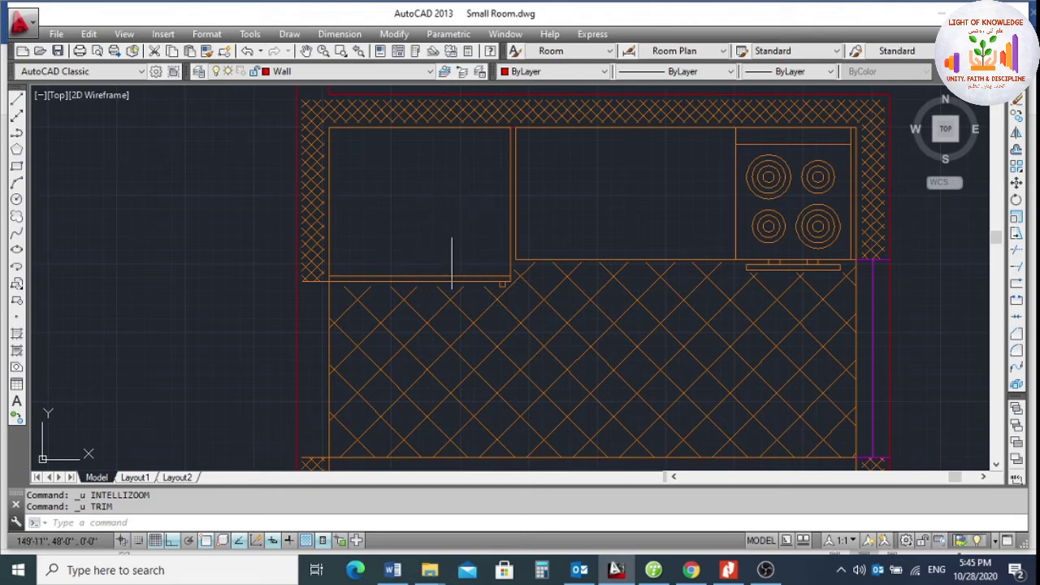
scroll(642, 231, down, 4)
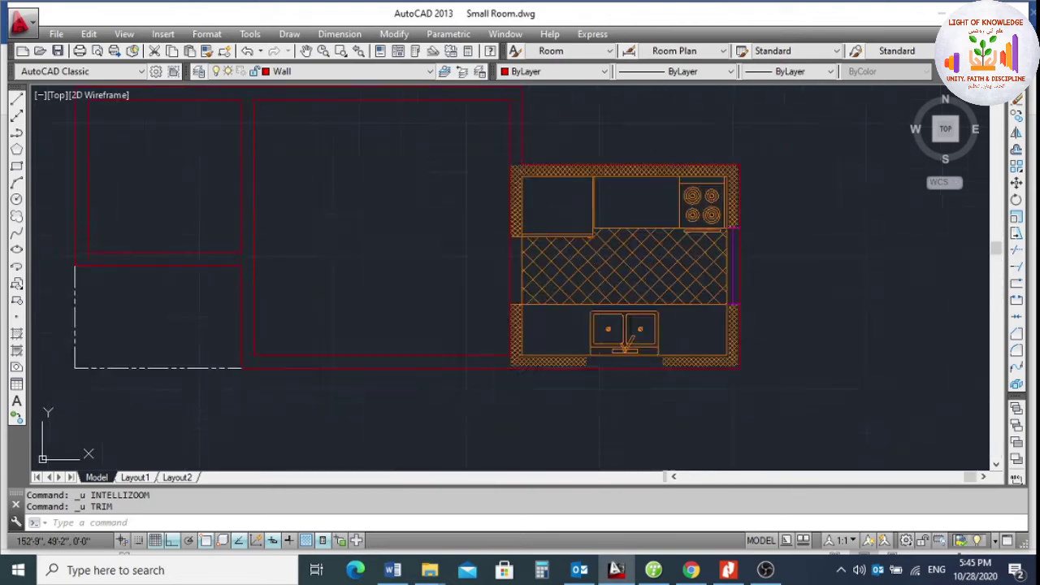
scroll(643, 239, up, 2)
scroll(642, 239, down, 2)
scroll(689, 376, up, 2)
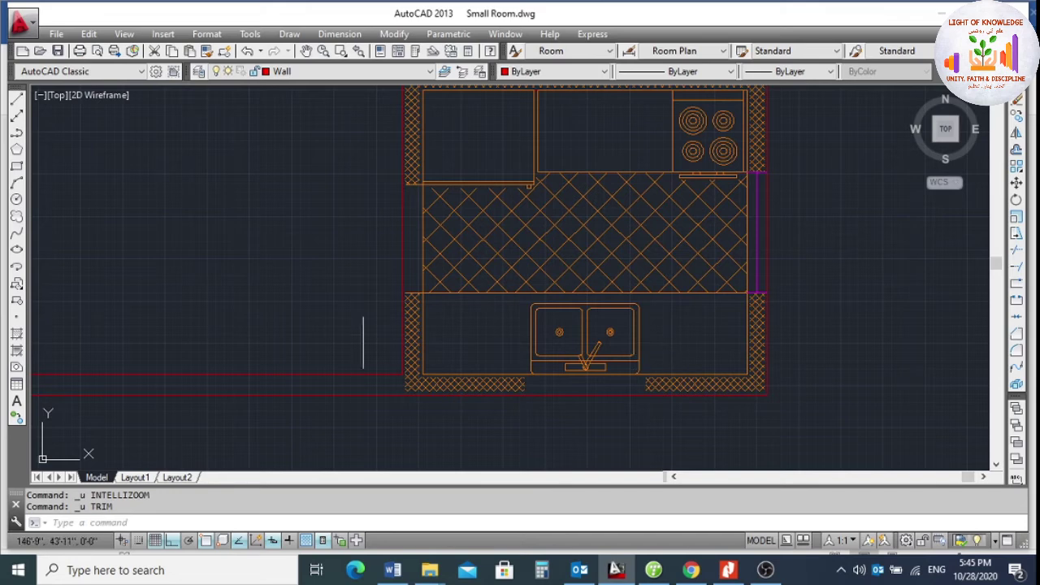
Copy the 3' Door - Imperial block from its corner into the kitchen's left wall opening.
click(1017, 117)
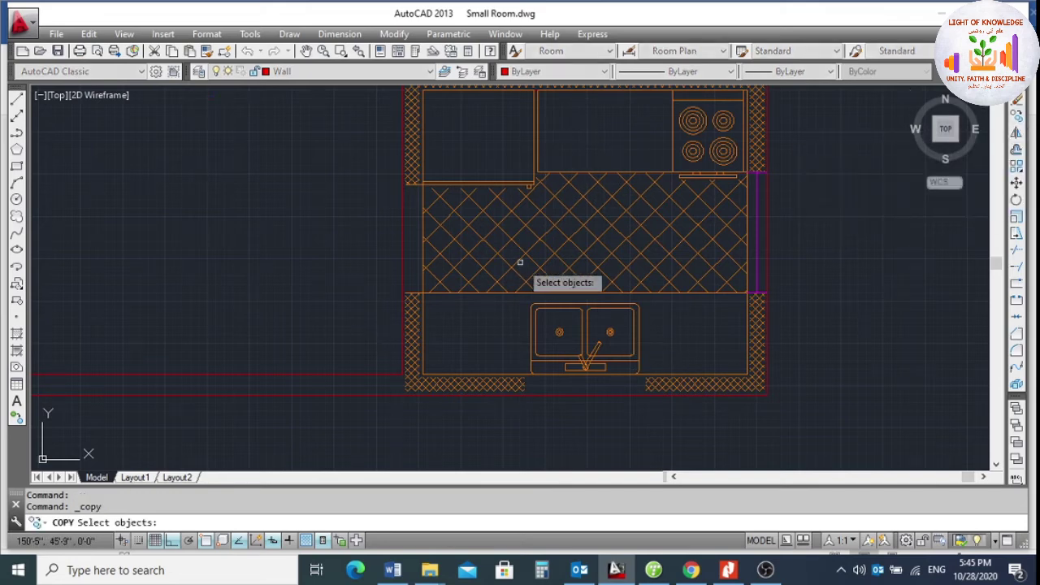
scroll(569, 276, down, 4)
scroll(220, 155, down, 2)
scroll(225, 111, up, 2)
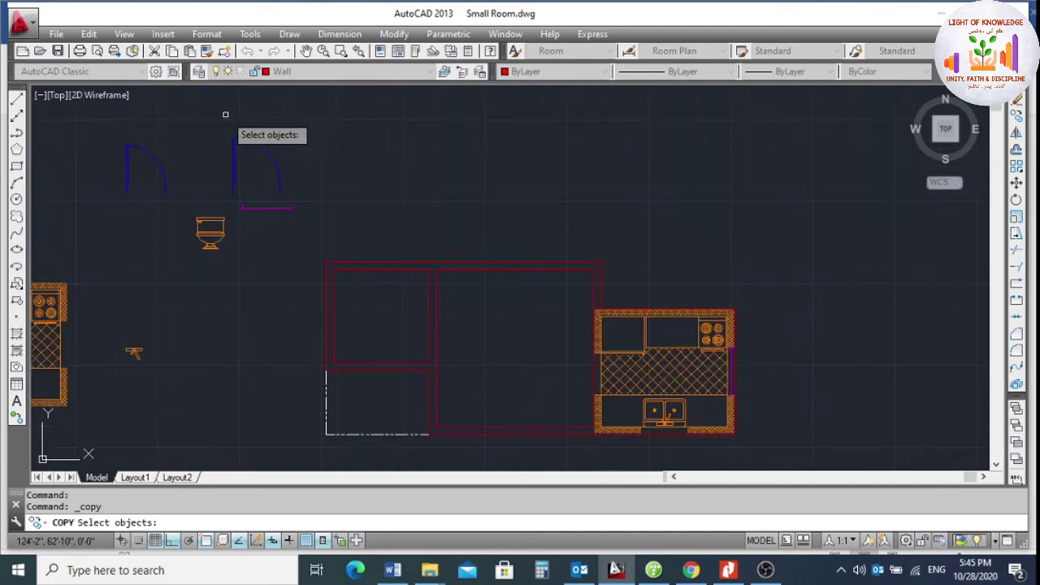
drag(225, 111, 239, 167)
key(Return)
scroll(236, 206, up, 5)
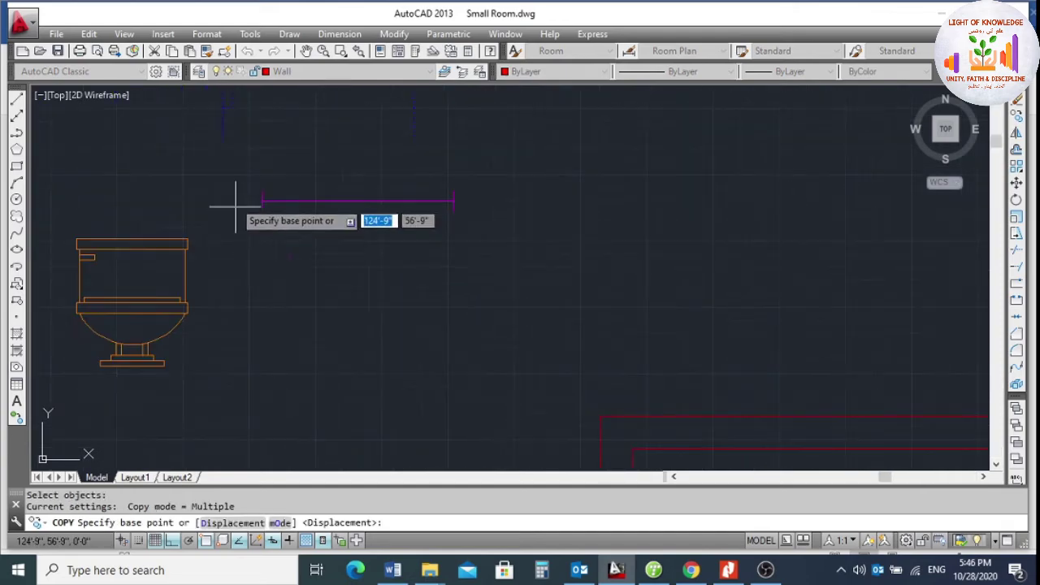
click(215, 138)
scroll(225, 152, down, 6)
scroll(441, 279, up, 8)
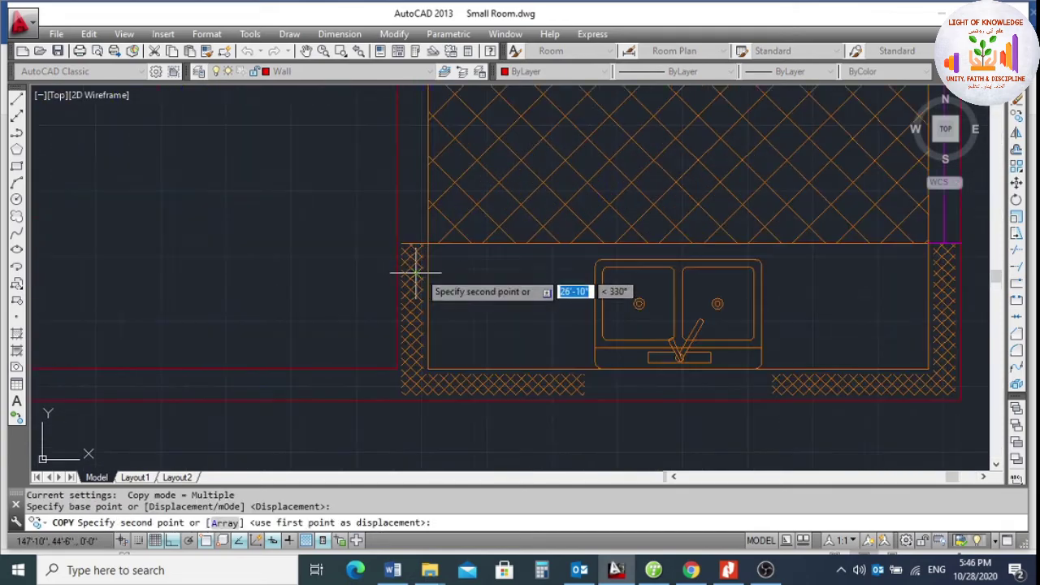
click(432, 236)
key(Escape)
scroll(472, 314, down, 4)
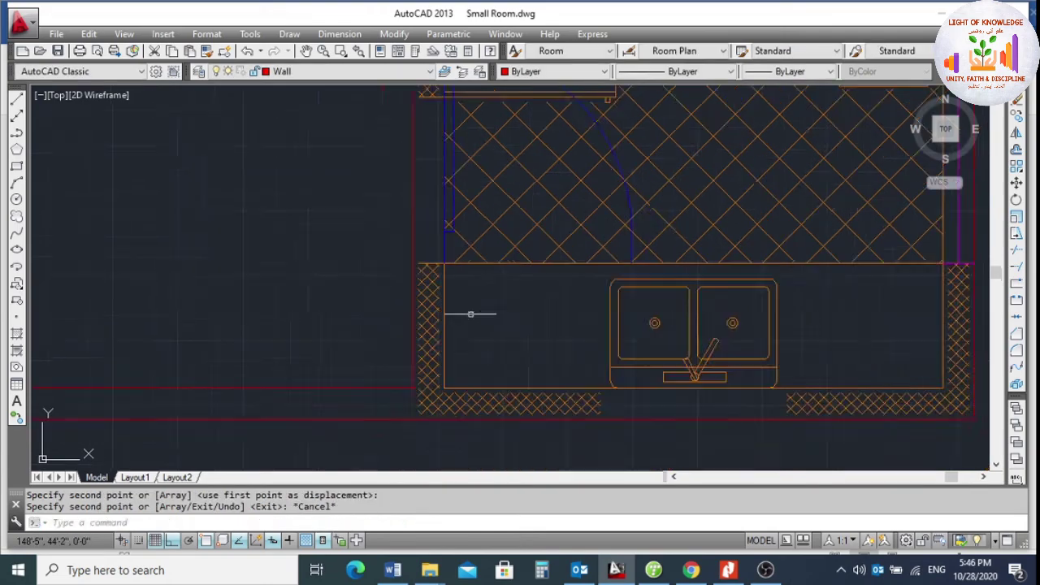
scroll(460, 186, up, 3)
click(460, 186)
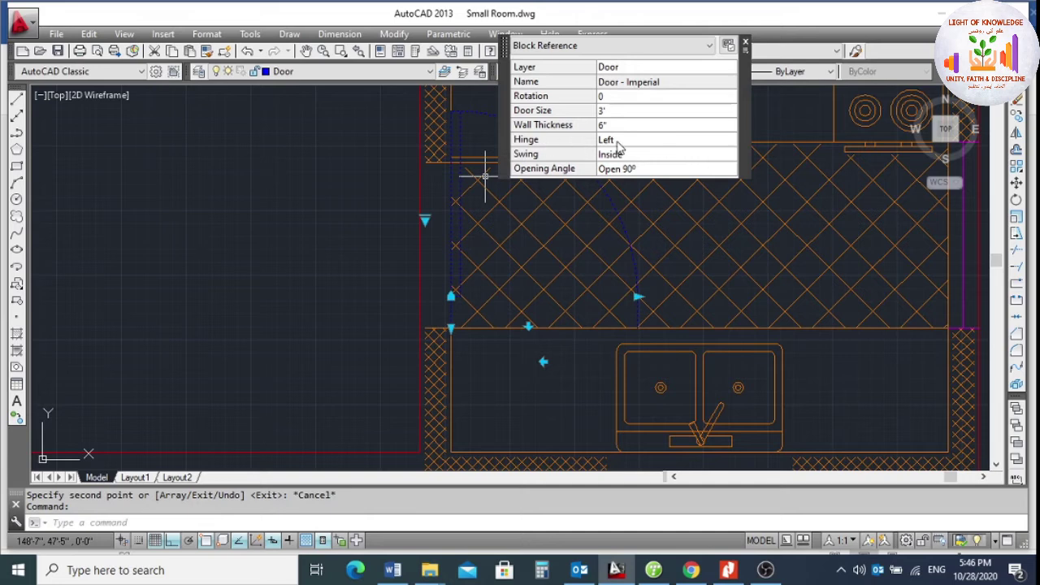
Set the kitchen door's Swing to Outside in Quick Properties.
click(647, 171)
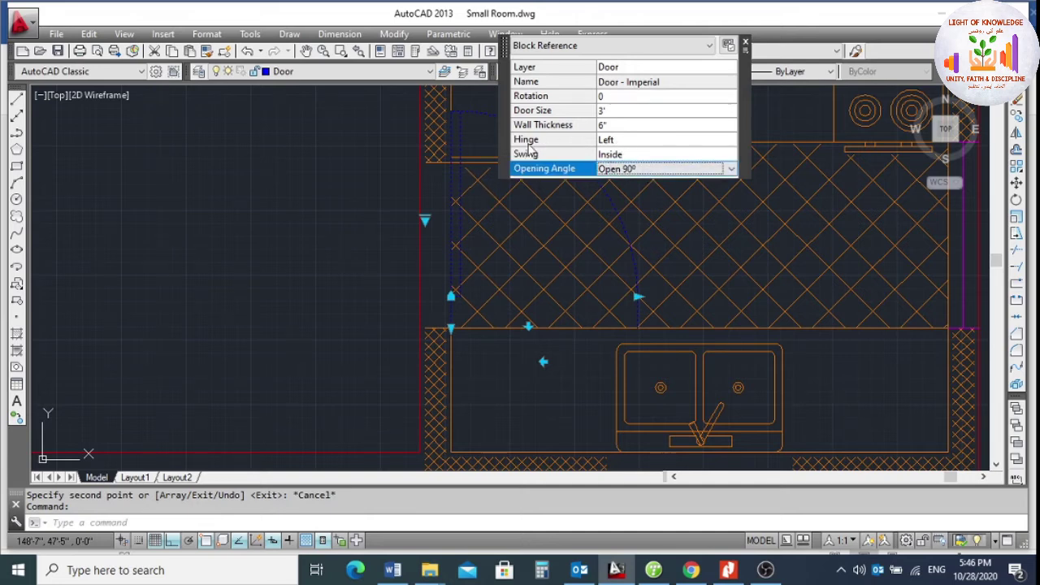
click(613, 157)
click(731, 156)
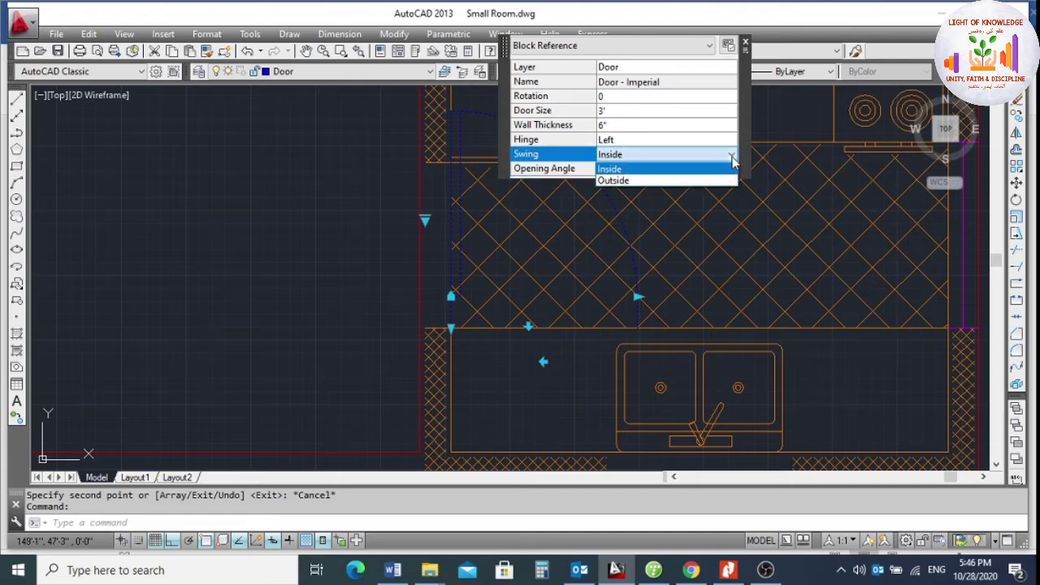
click(683, 180)
key(Escape)
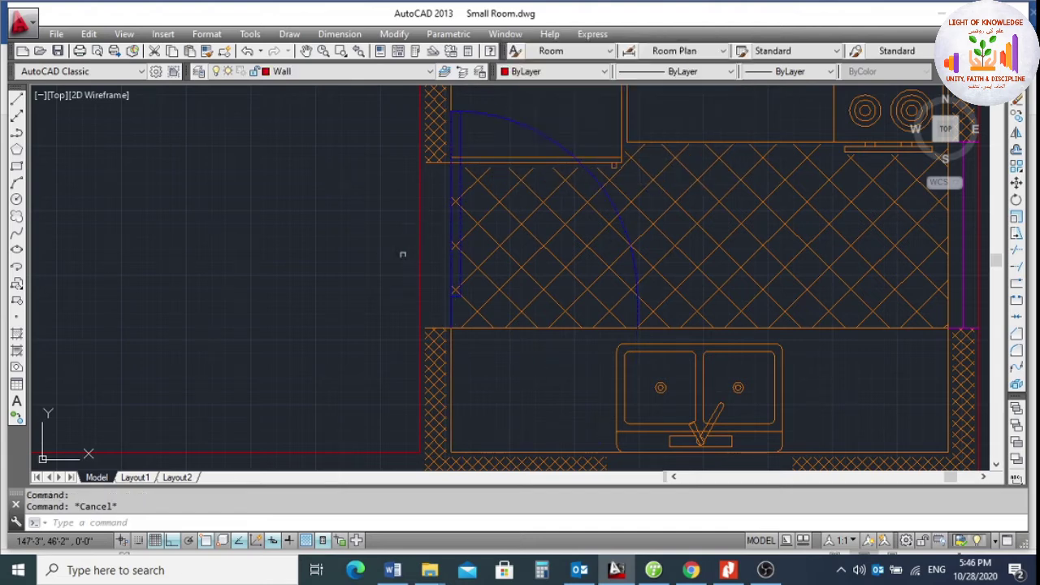
Rotate the kitchen door 180° about its hinge corner.
click(636, 281)
click(918, 256)
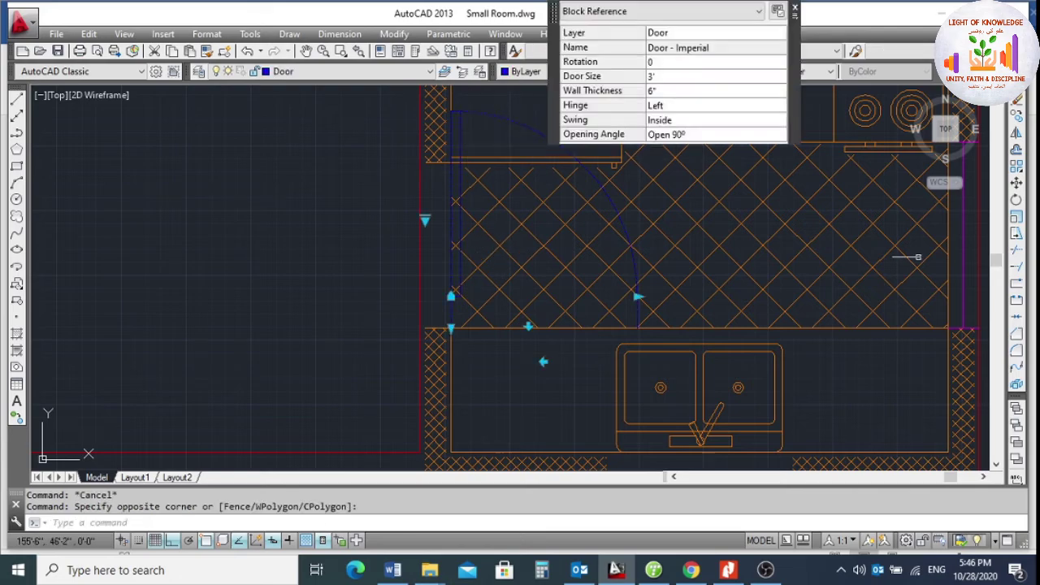
click(1016, 218)
scroll(451, 327, up, 2)
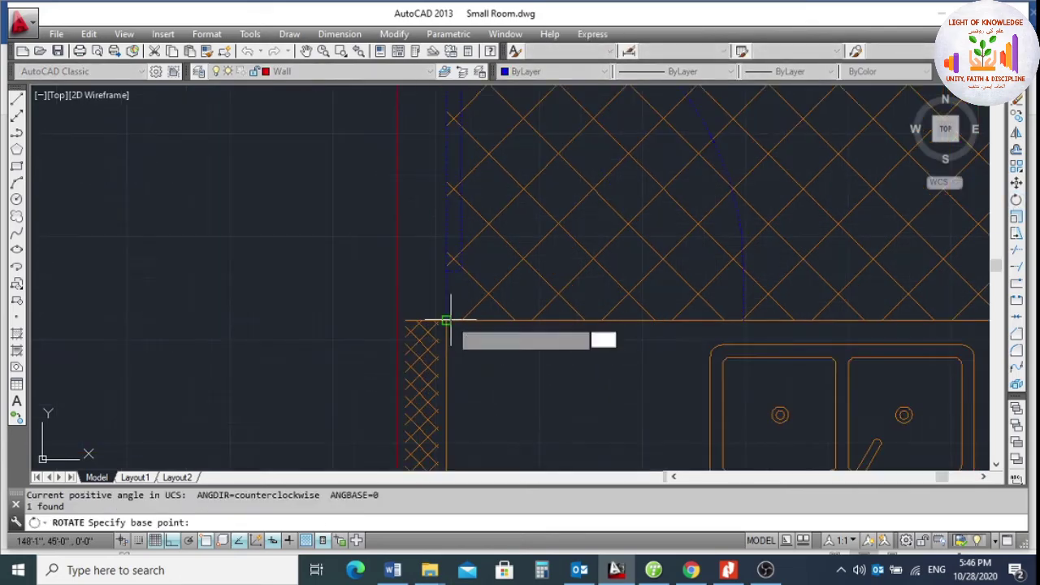
click(451, 321)
scroll(448, 319, down, 2)
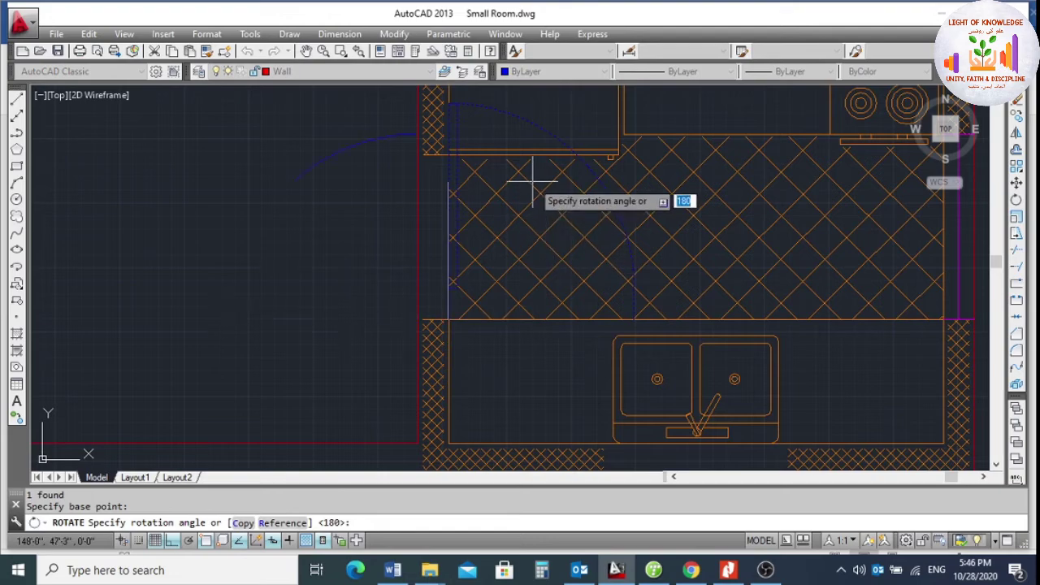
scroll(525, 138, down, 3)
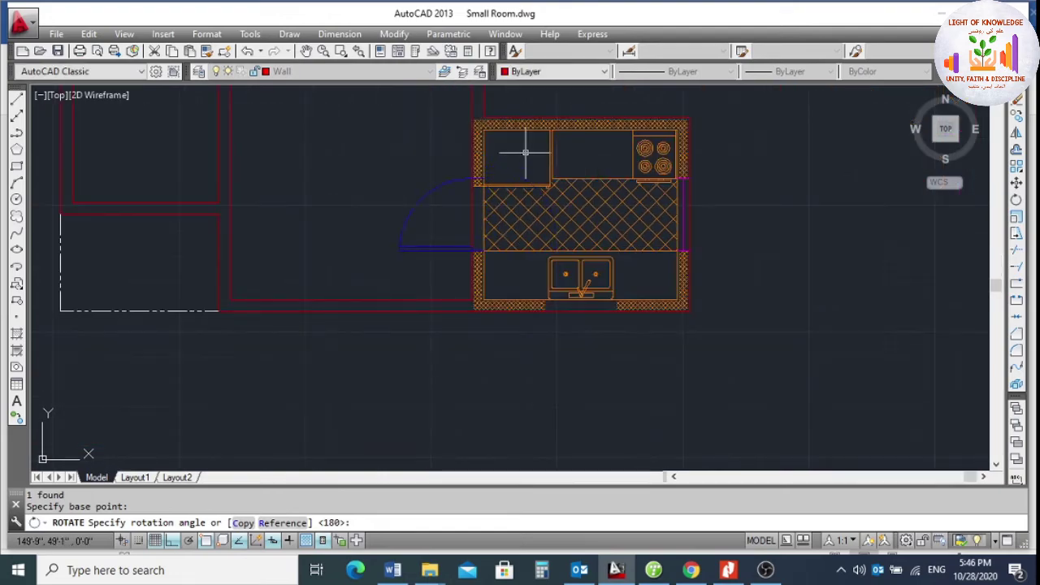
key(Return)
scroll(463, 195, up, 4)
scroll(475, 197, down, 1)
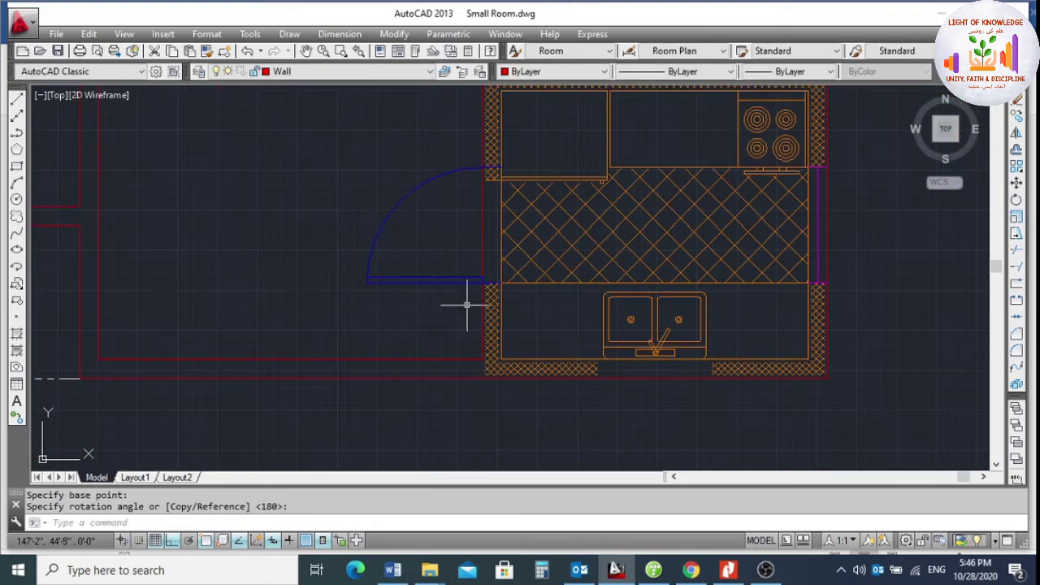
scroll(466, 306, up, 2)
Flip the kitchen's left door so it swings into the kitchen.
drag(427, 257, 414, 273)
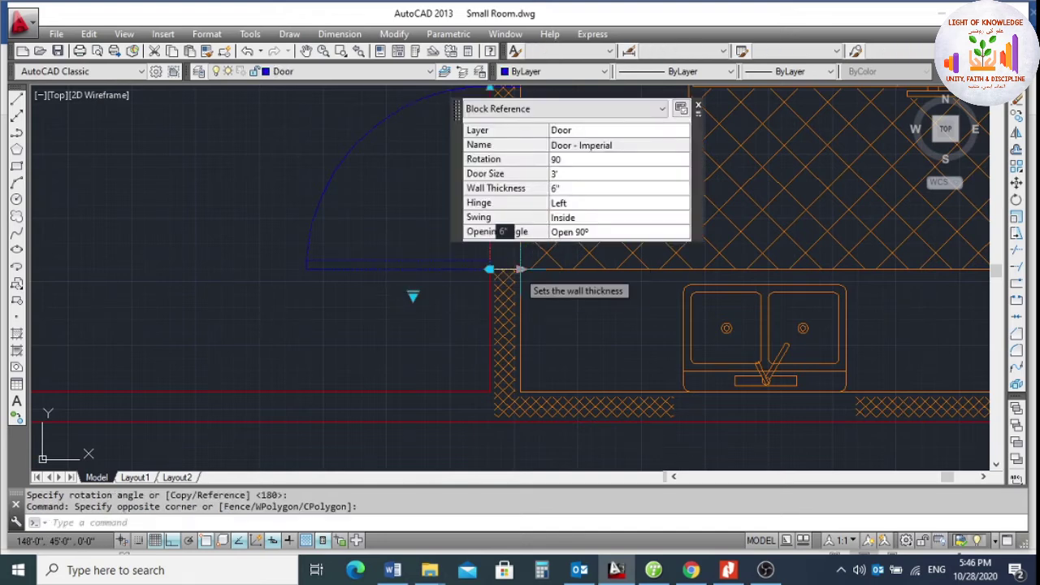
click(520, 268)
key(Escape)
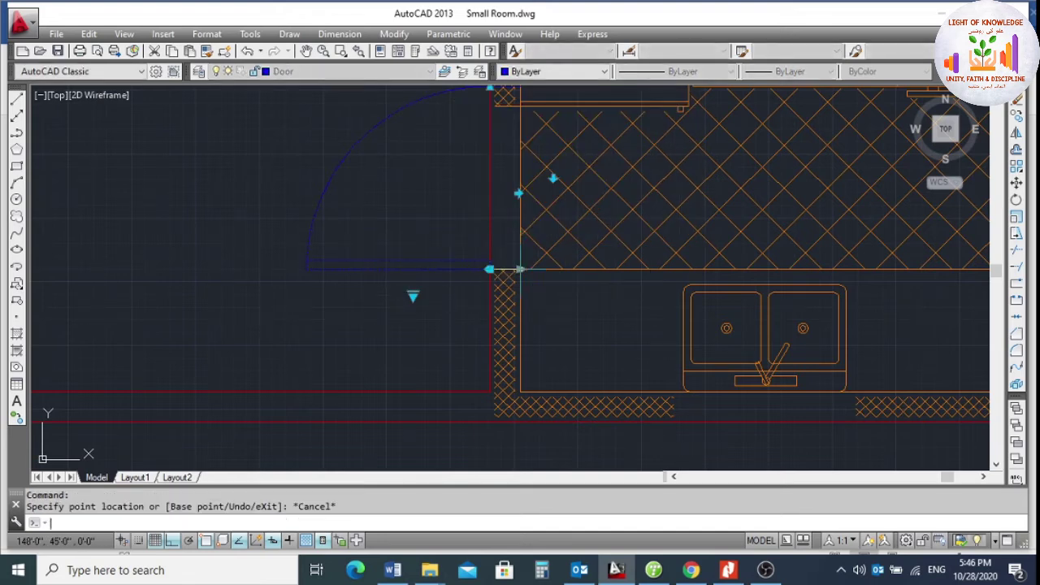
click(517, 193)
key(Escape)
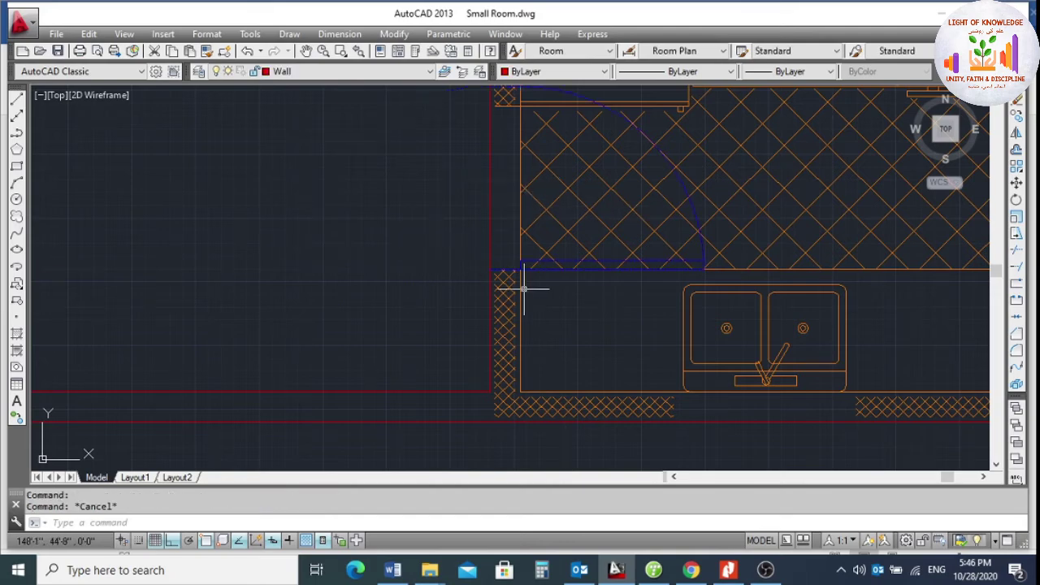
scroll(528, 283, down, 2)
scroll(577, 250, up, 2)
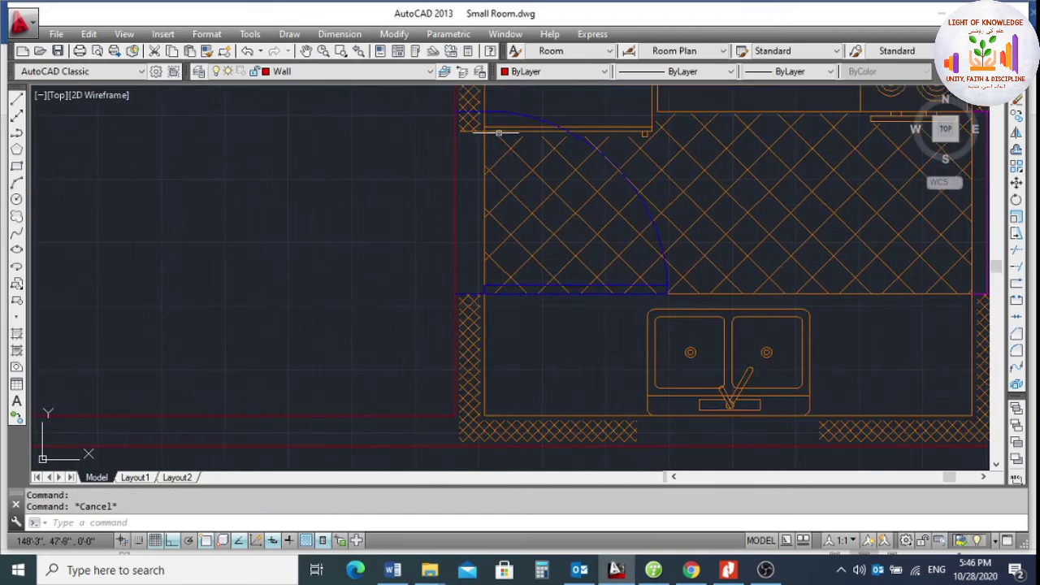
scroll(498, 132, up, 2)
Set the kitchen door's Door Size to 2'-8" in Quick Properties.
click(529, 128)
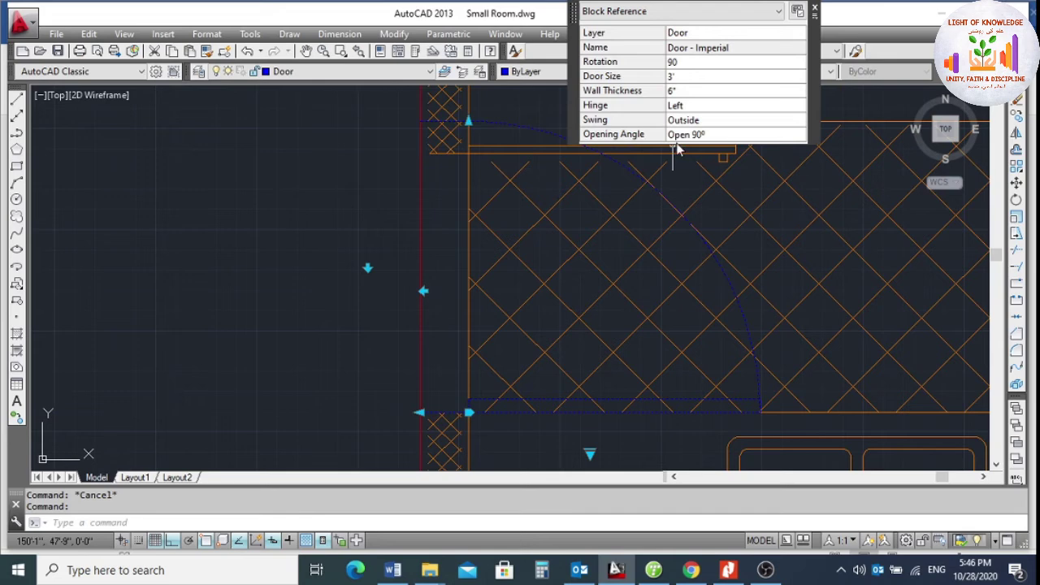
click(671, 76)
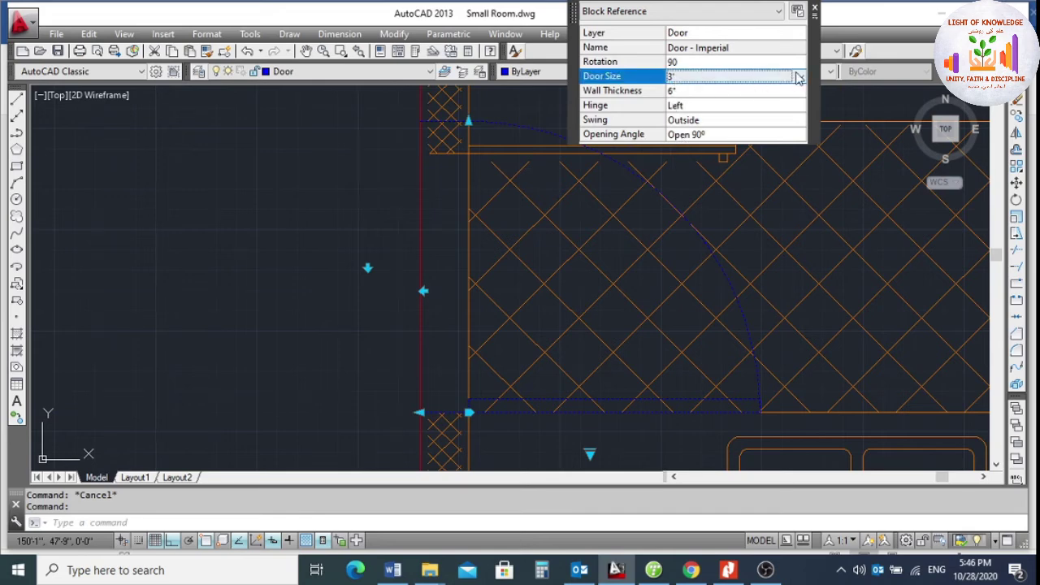
click(798, 77)
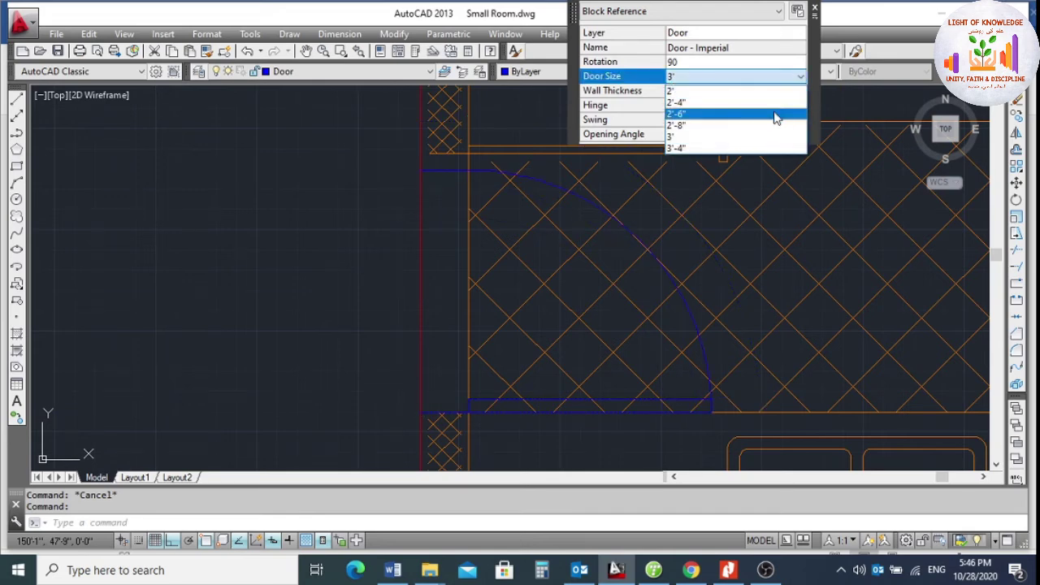
click(748, 126)
key(Escape)
scroll(622, 295, down, 3)
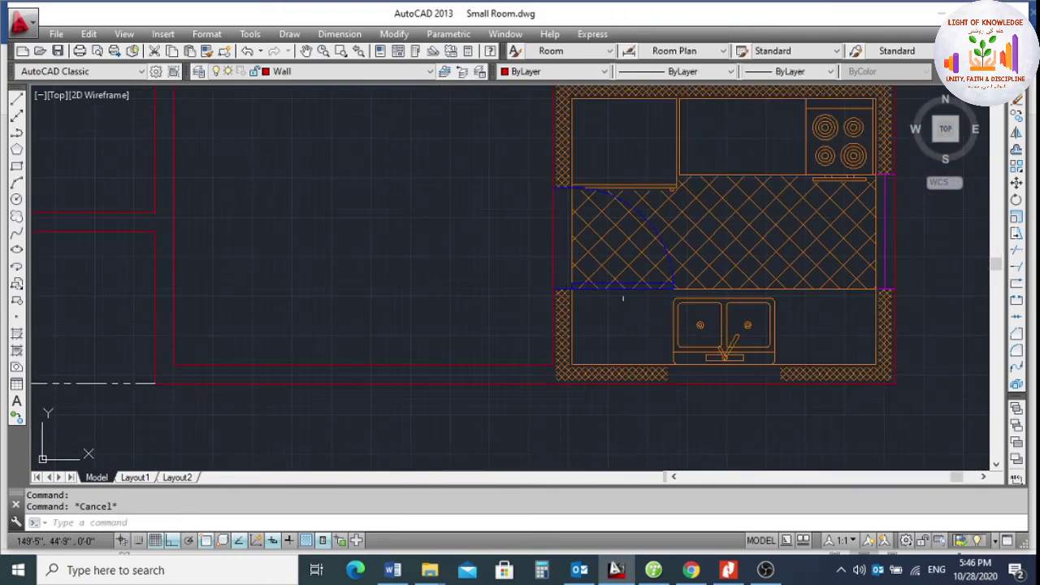
scroll(627, 302, up, 3)
scroll(609, 285, down, 2)
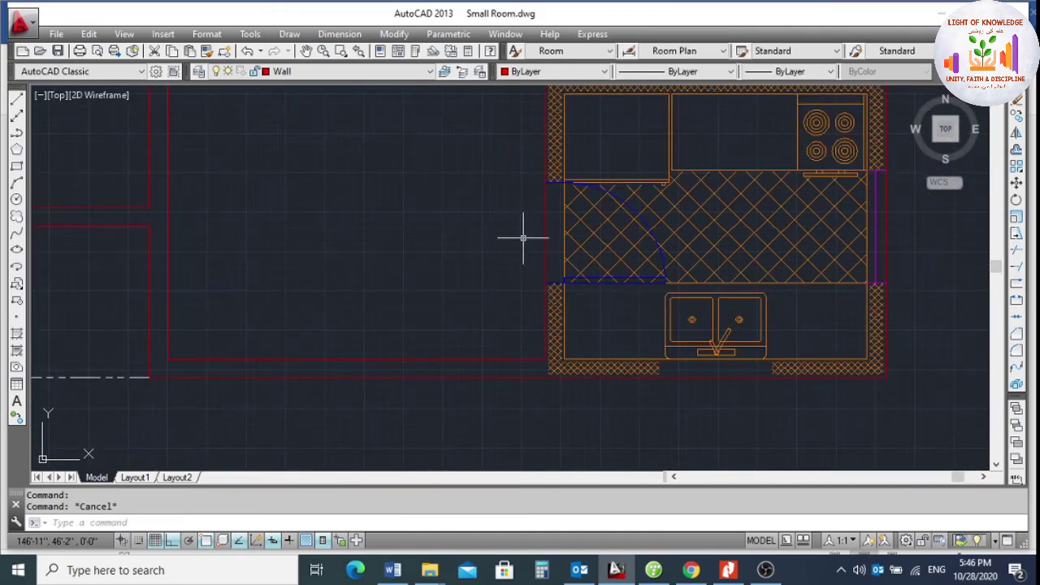
Trim the wall line across the kitchen doorway, using the door edges as cutting edges.
text(tr)
key(Return)
scroll(527, 192, up, 3)
click(576, 181)
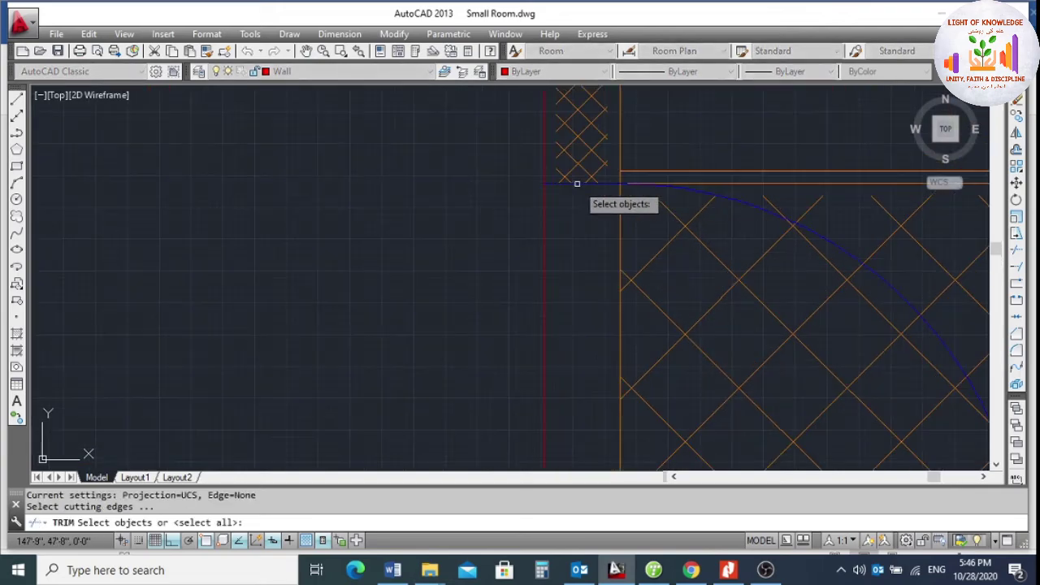
scroll(582, 344, down, 2)
scroll(583, 343, up, 2)
click(561, 313)
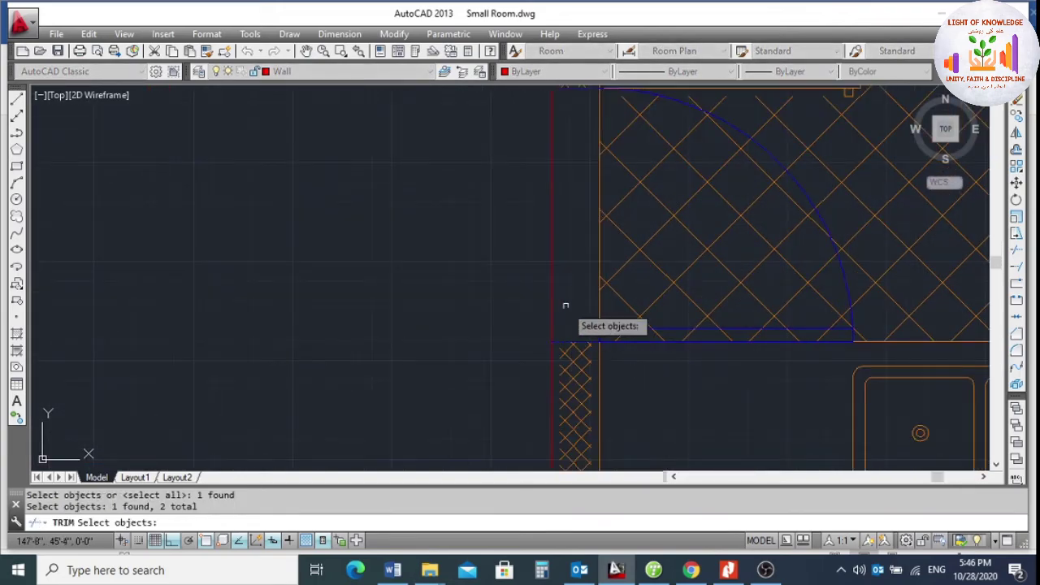
key(Return)
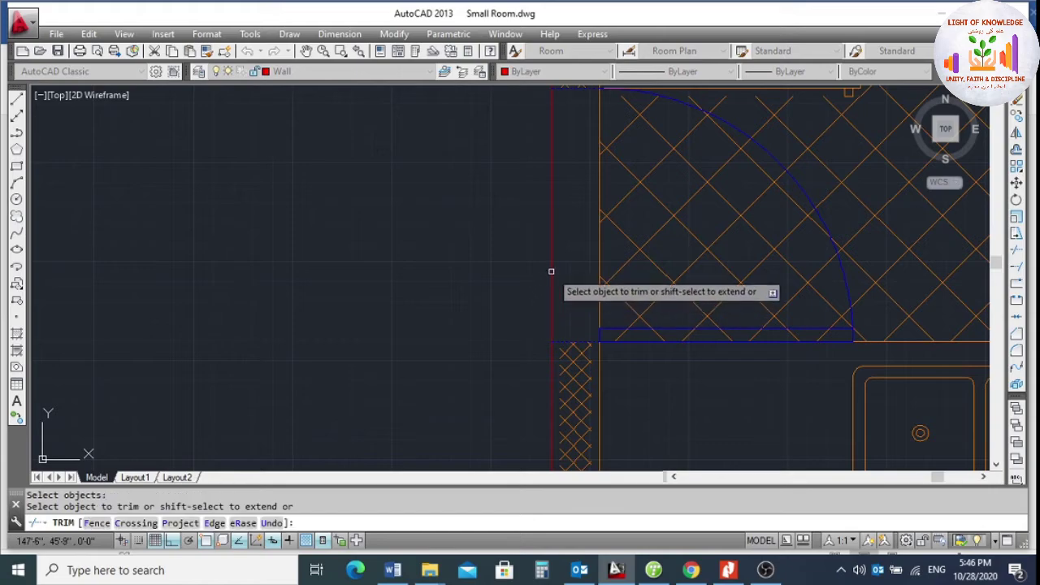
click(611, 314)
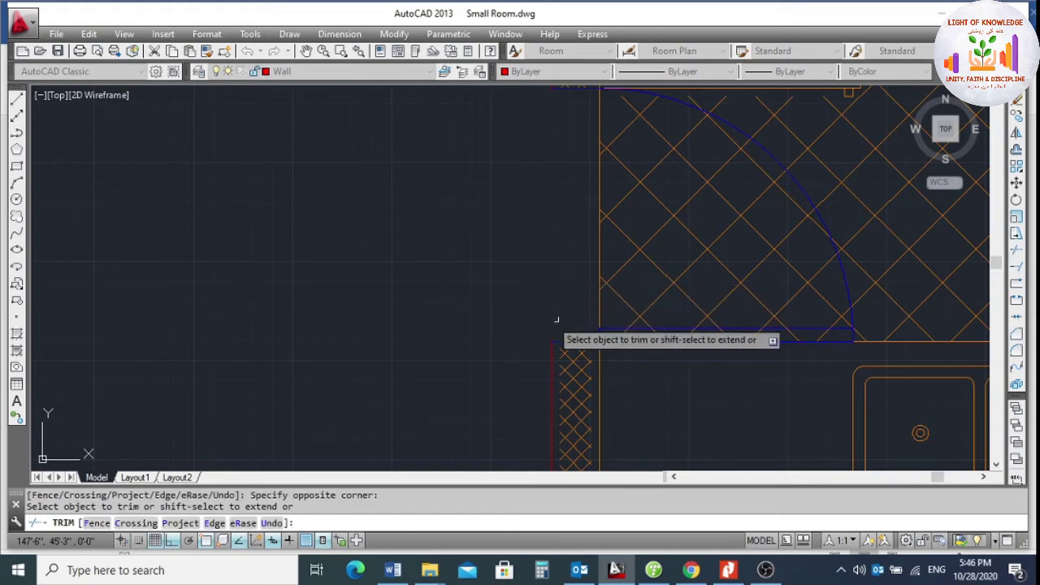
click(557, 320)
key(Return)
scroll(596, 305, down, 4)
scroll(597, 309, down, 2)
scroll(596, 309, up, 2)
scroll(661, 345, down, 3)
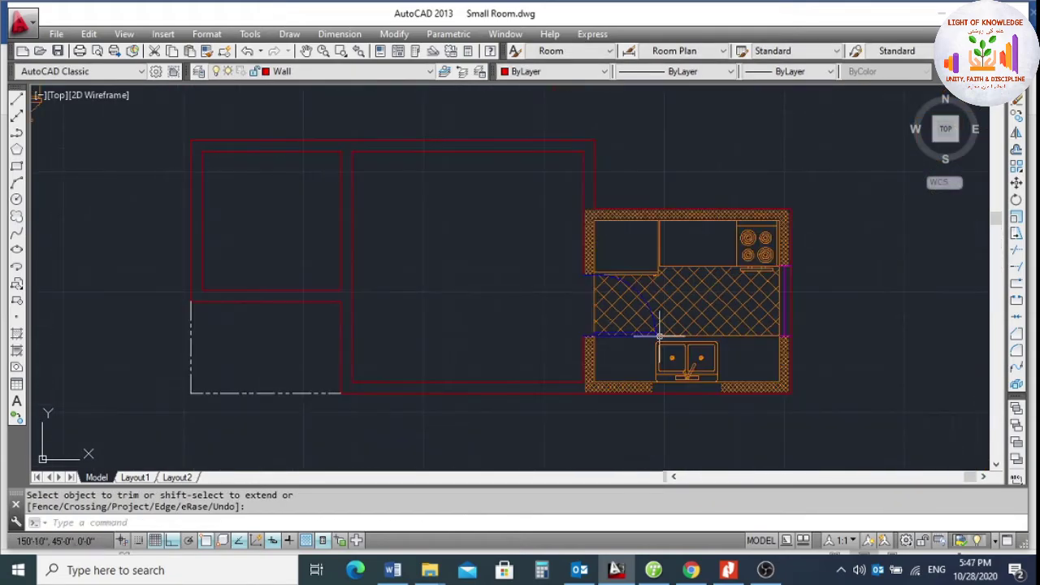
scroll(662, 340, up, 2)
scroll(662, 340, down, 4)
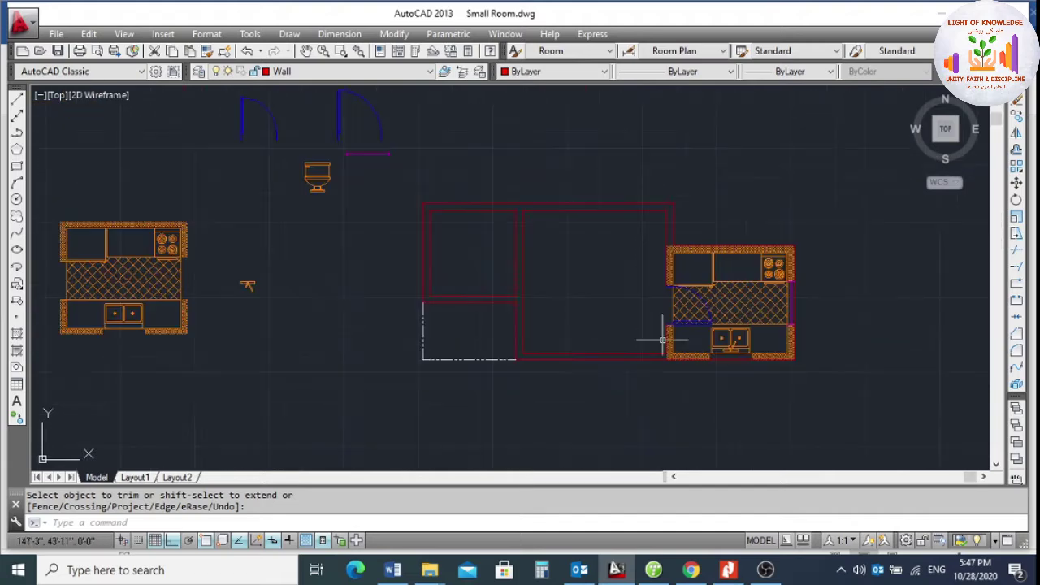
scroll(523, 329, up, 2)
scroll(421, 209, down, 2)
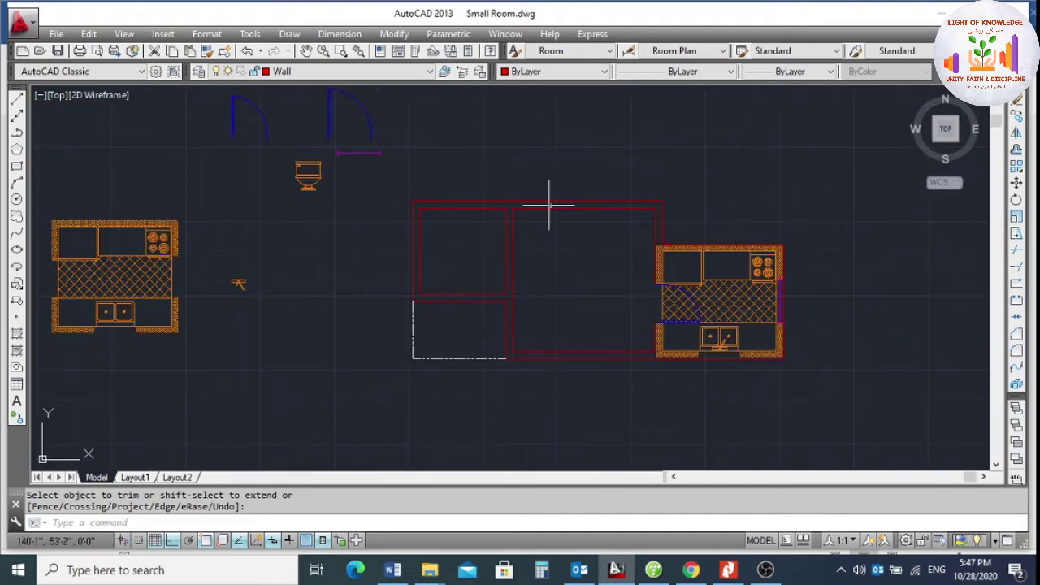
Copy an existing door to the interior wall corner.
click(1016, 116)
click(282, 86)
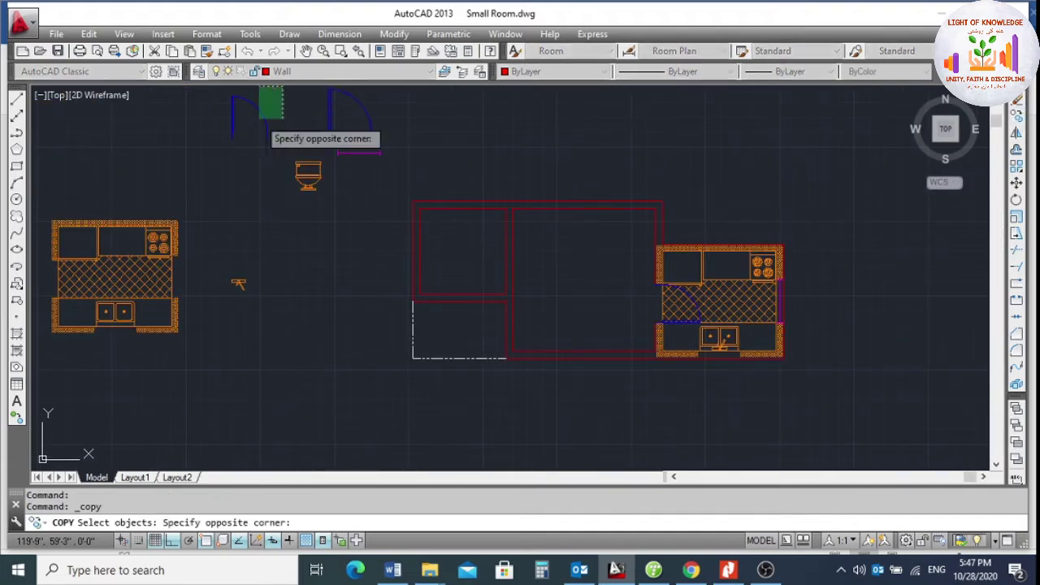
click(259, 118)
key(Return)
scroll(225, 109, up, 5)
click(212, 213)
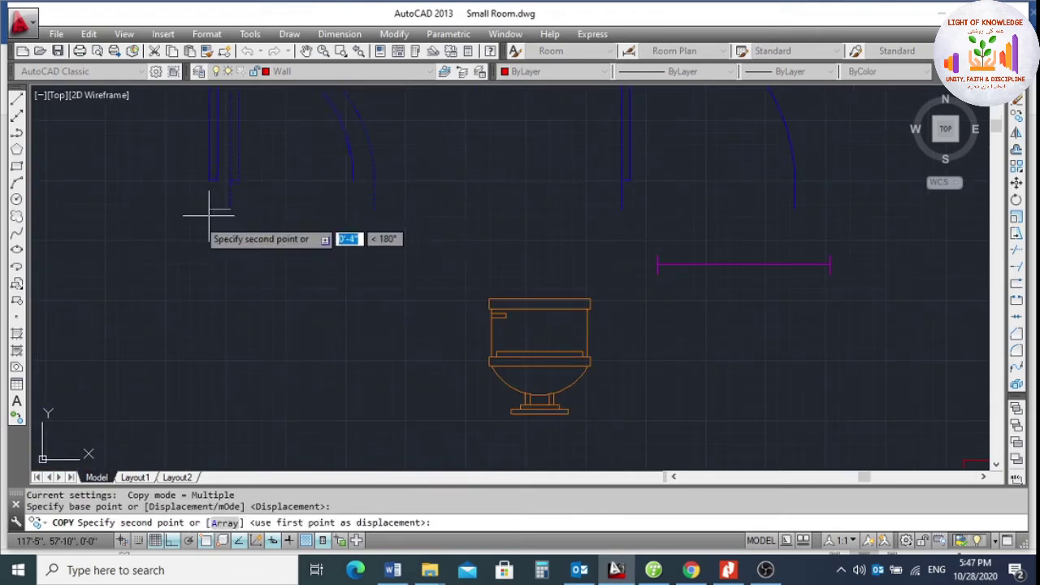
scroll(213, 213, down, 4)
scroll(528, 284, down, 2)
scroll(496, 238, up, 5)
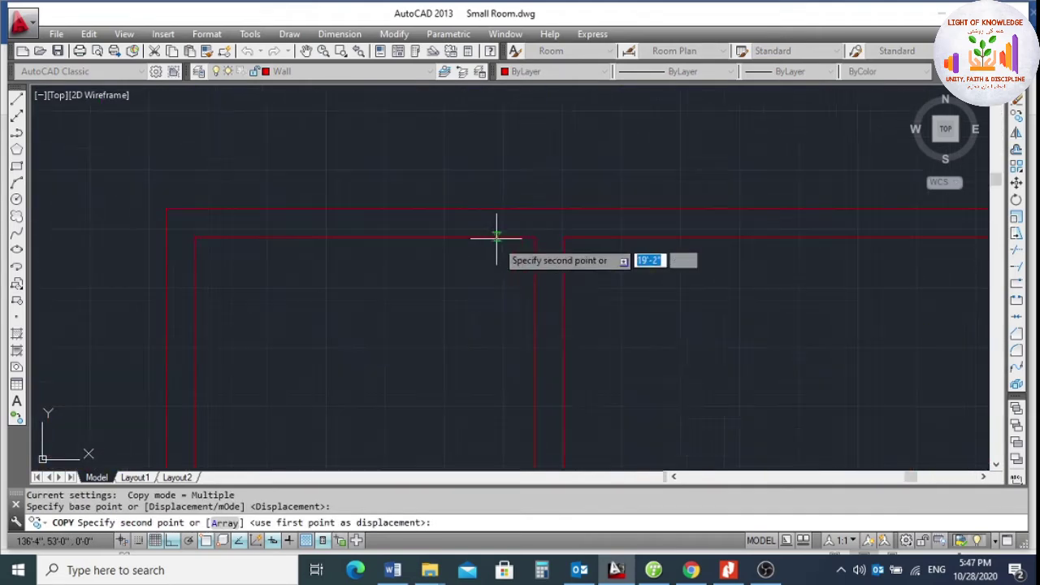
click(563, 236)
key(Escape)
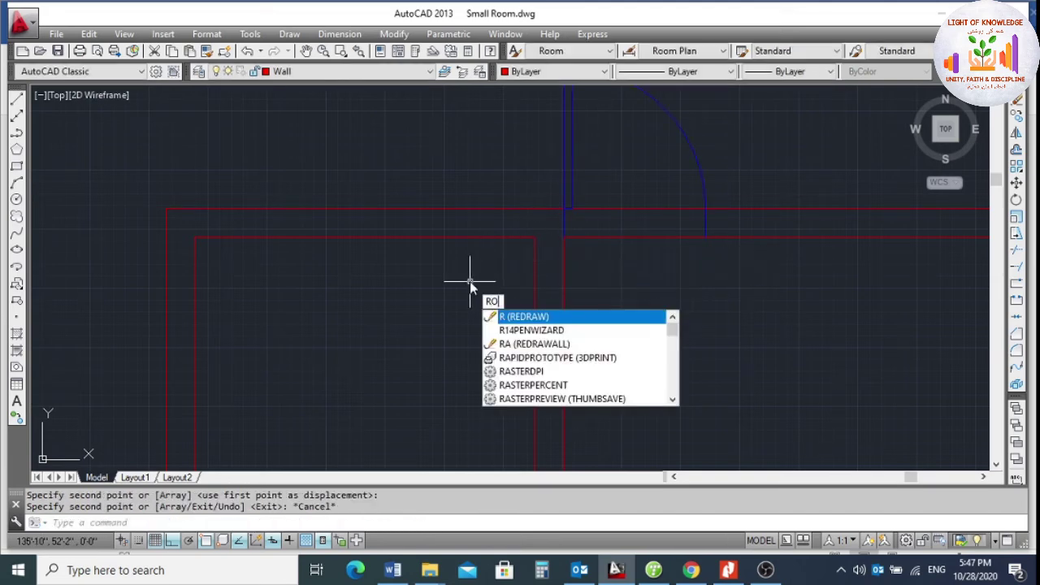
Rotate the copied door about its hinge corner to face the wall opening.
key(Return)
scroll(471, 313, down, 2)
click(580, 169)
click(510, 207)
key(Return)
scroll(520, 259, up, 4)
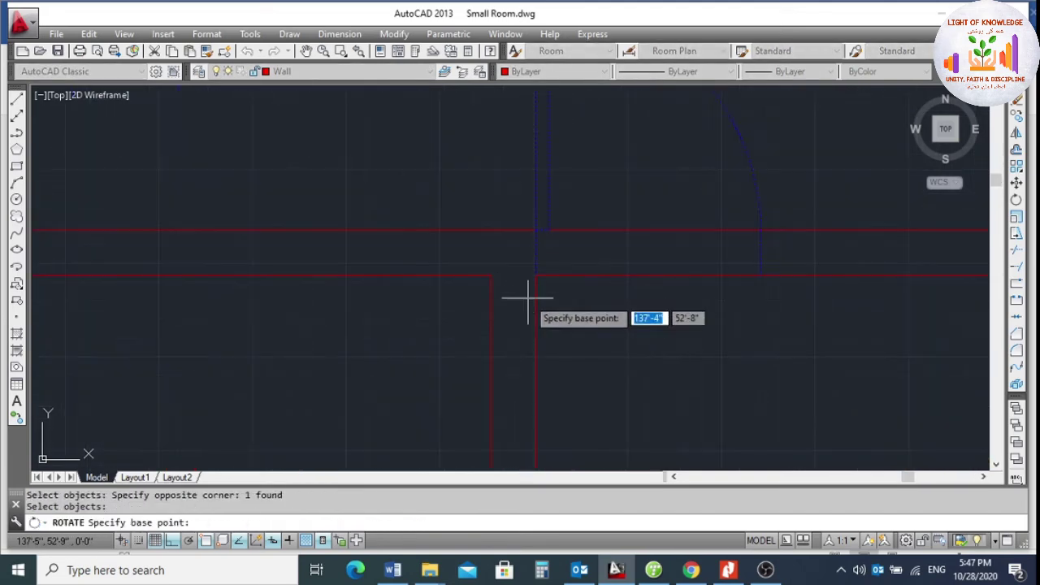
click(536, 276)
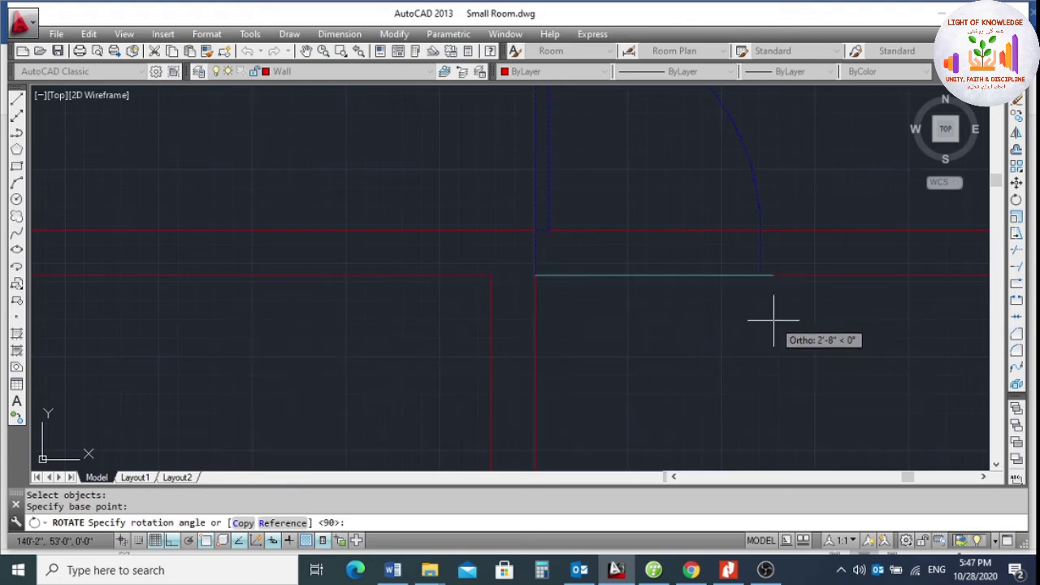
scroll(772, 309, down, 4)
click(699, 233)
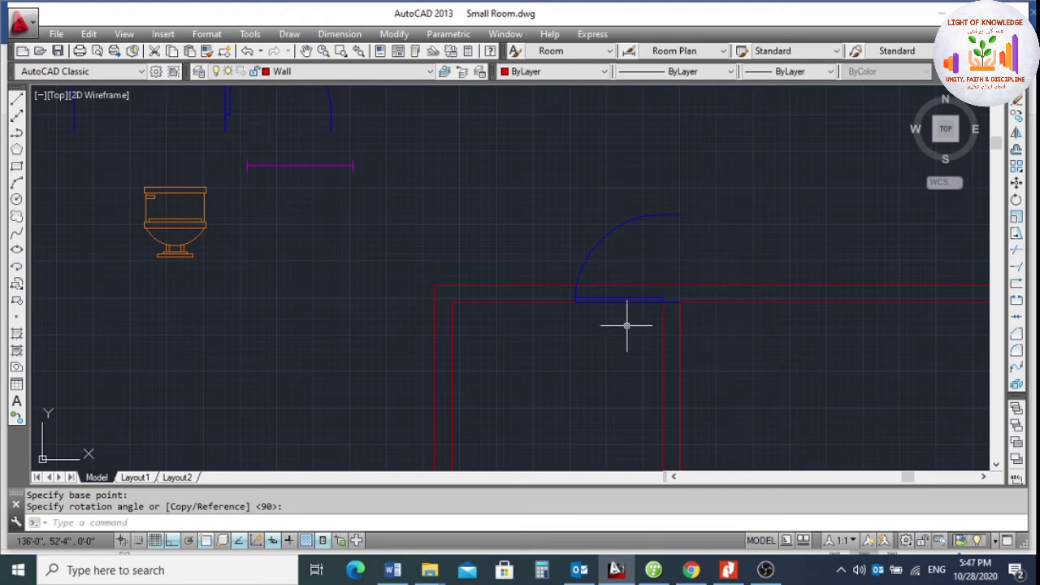
Flip the door's hinge so it swings into the left room.
scroll(626, 326, up, 2)
click(615, 228)
click(541, 290)
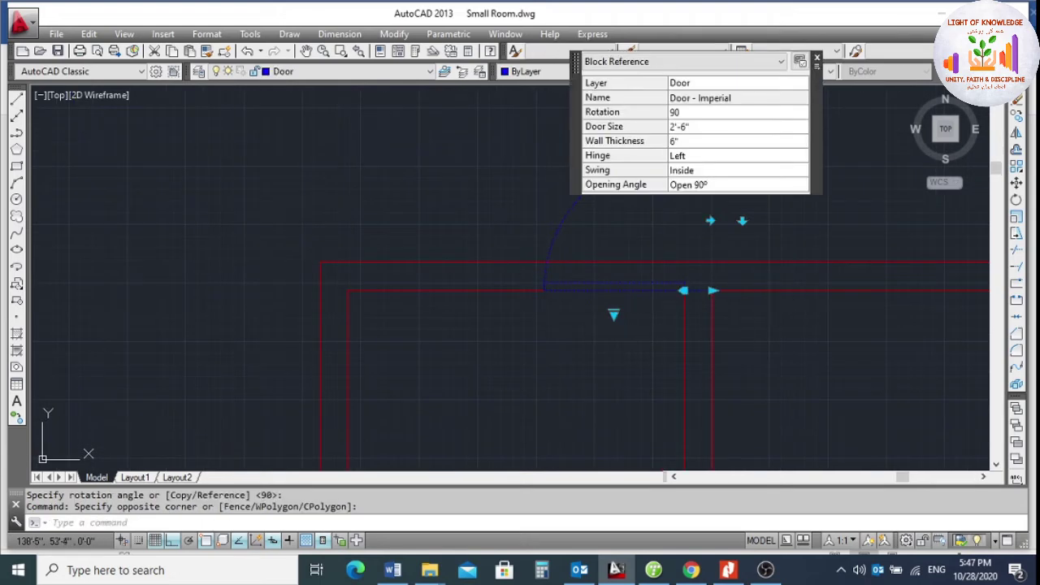
click(709, 220)
key(Escape)
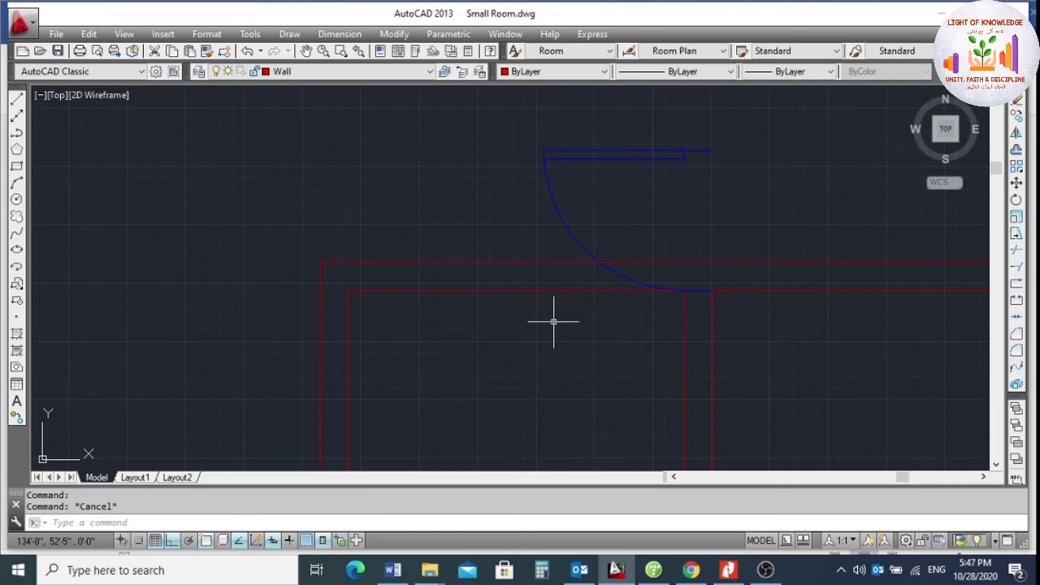
Move the door so its corner sits on the wall corner.
text(m)
key(Return)
scroll(552, 325, down, 2)
click(585, 309)
click(558, 279)
key(Return)
scroll(643, 233, up, 2)
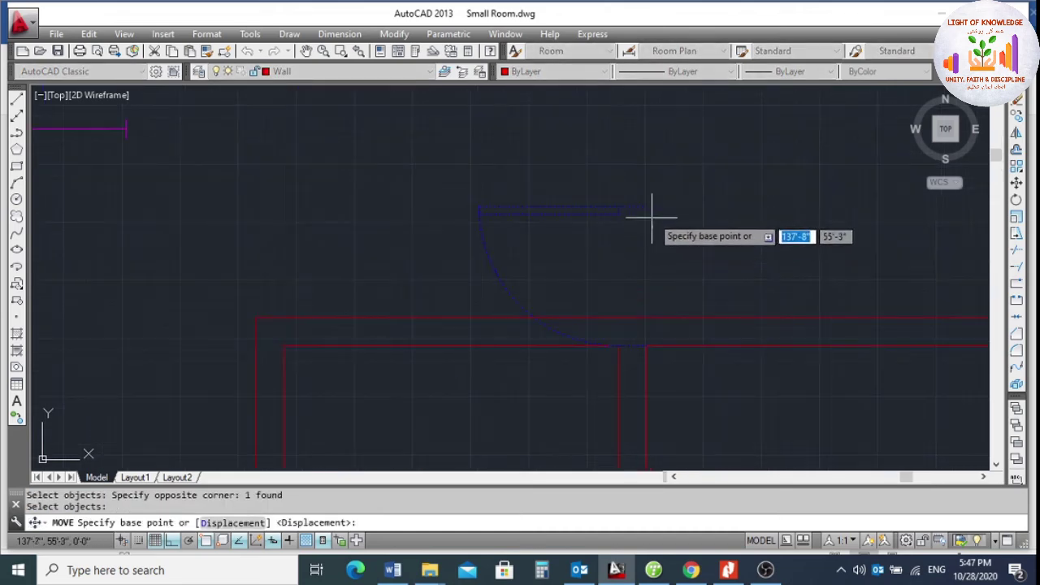
click(650, 206)
scroll(645, 350, up, 3)
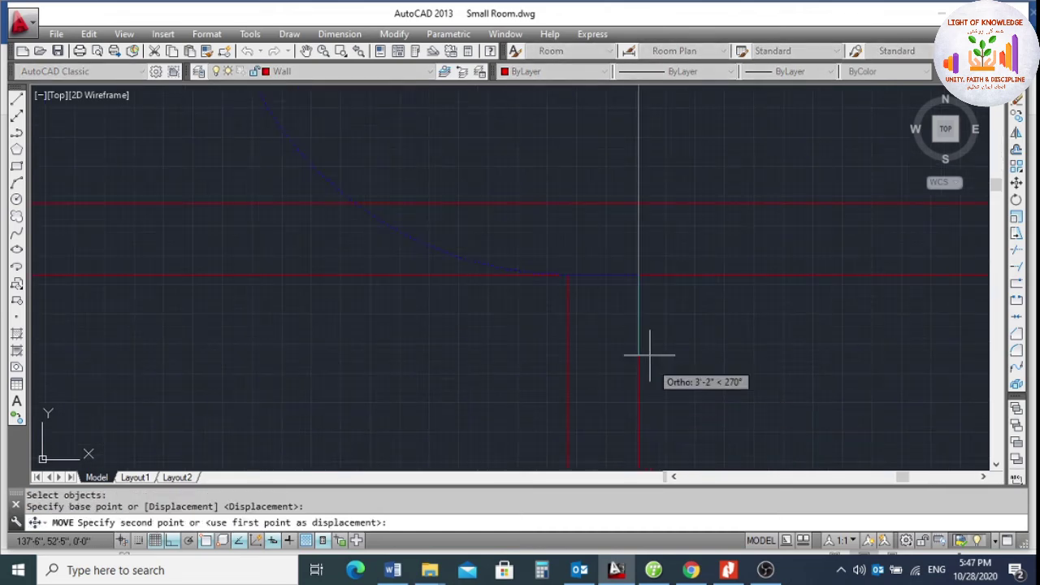
click(635, 274)
scroll(629, 276, down, 2)
Shift the door 6 units down into the opening.
key(Return)
click(539, 288)
click(518, 322)
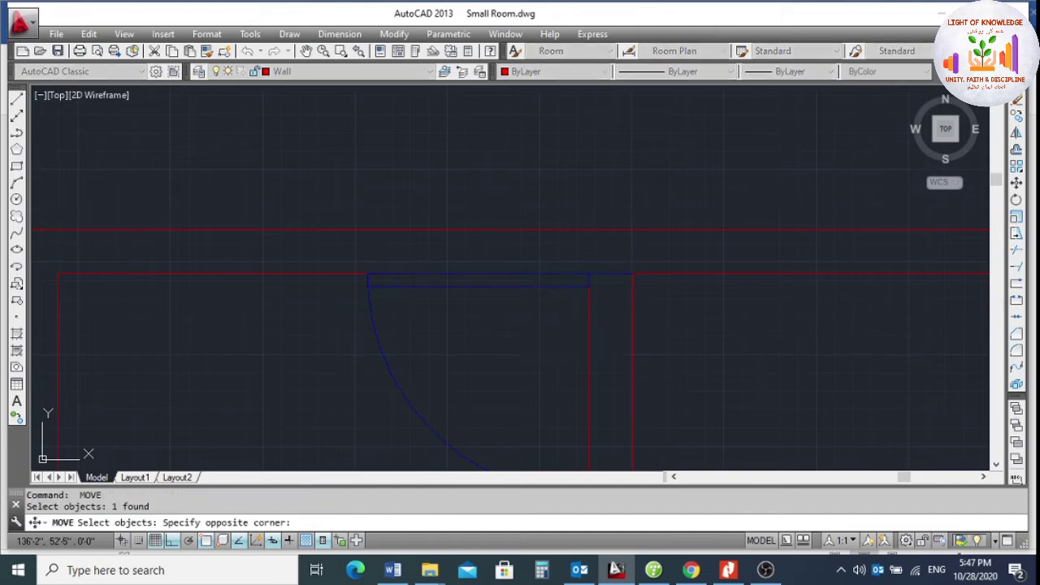
click(475, 323)
key(Return)
click(502, 155)
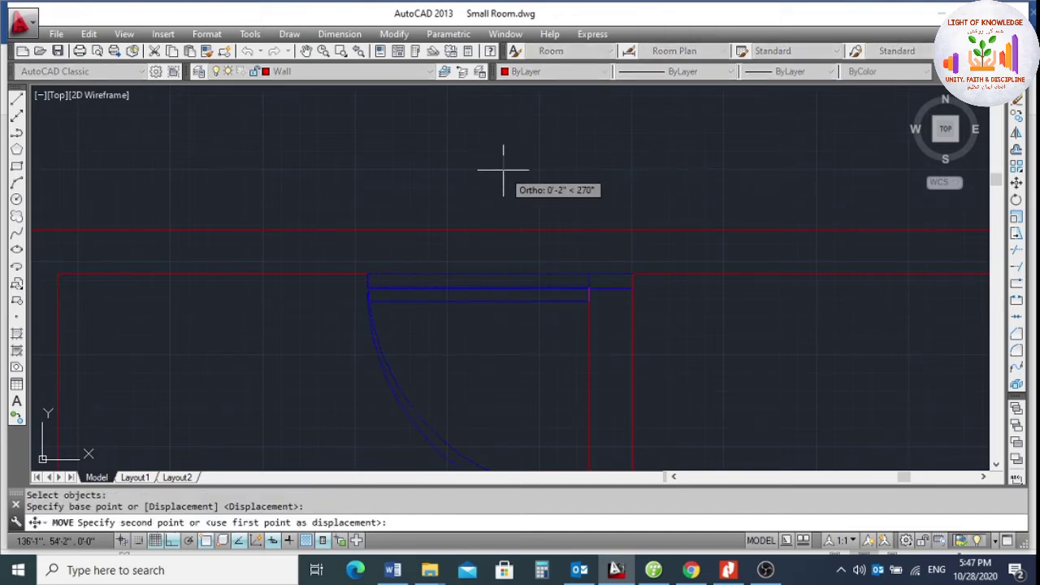
text(6)
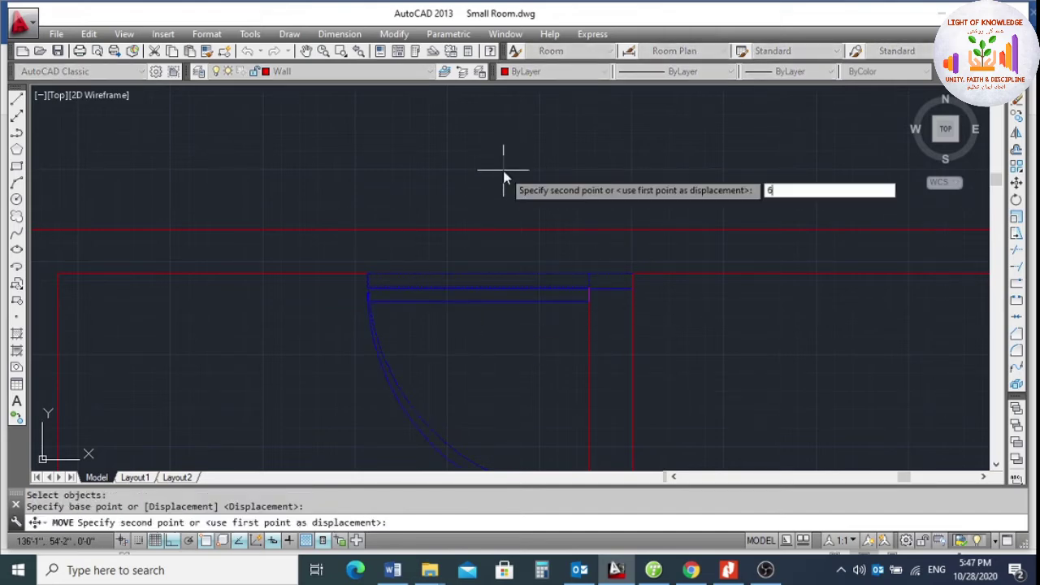
key(Return)
scroll(544, 206, down, 3)
scroll(602, 261, up, 2)
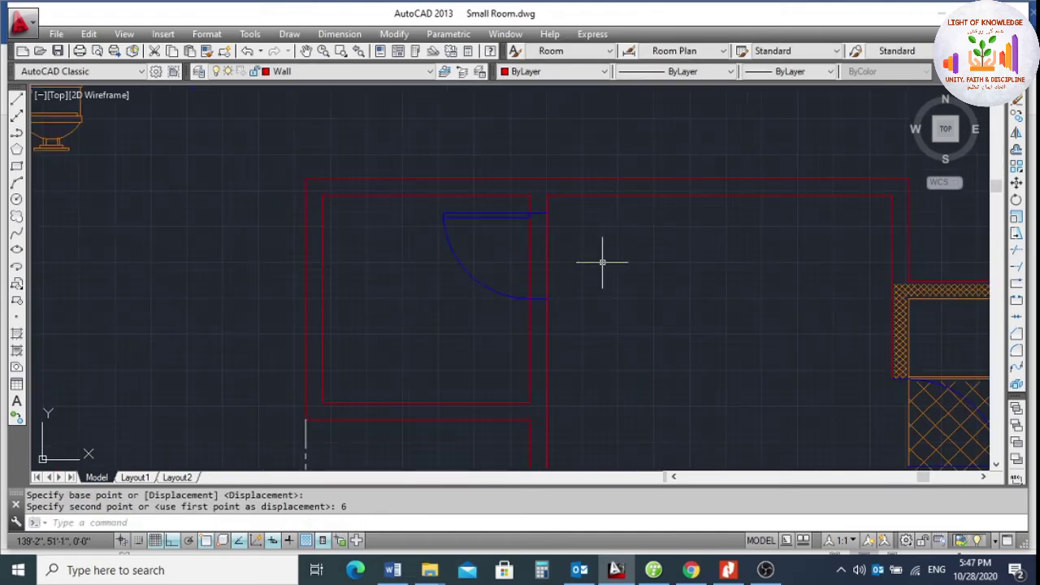
scroll(531, 246, up, 2)
Trim the wall line out of the new doorway between the door edges.
text(tr)
key(Return)
click(541, 190)
click(550, 304)
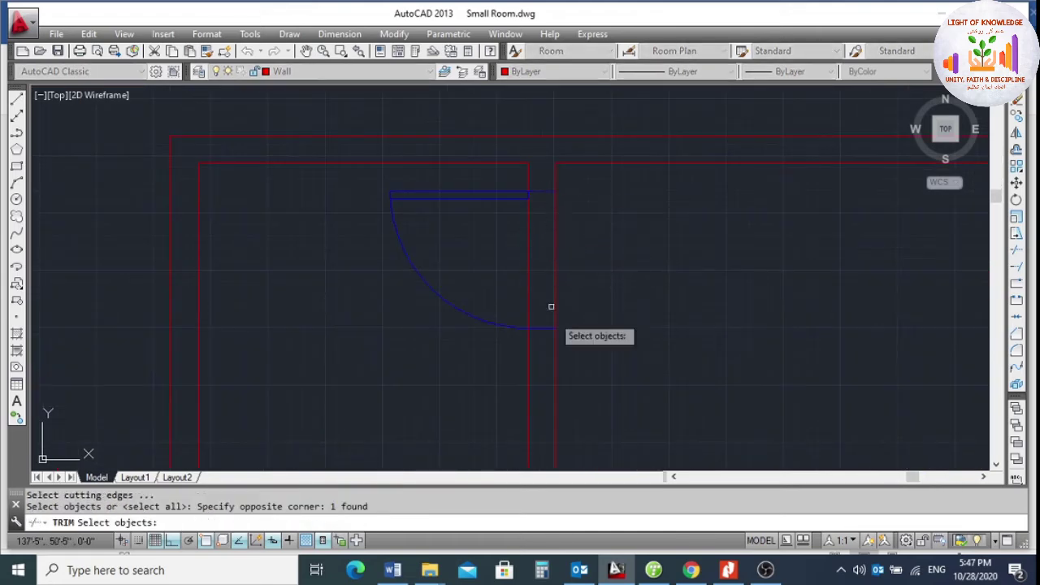
click(549, 337)
click(587, 284)
key(Return)
click(587, 248)
click(536, 258)
key(Return)
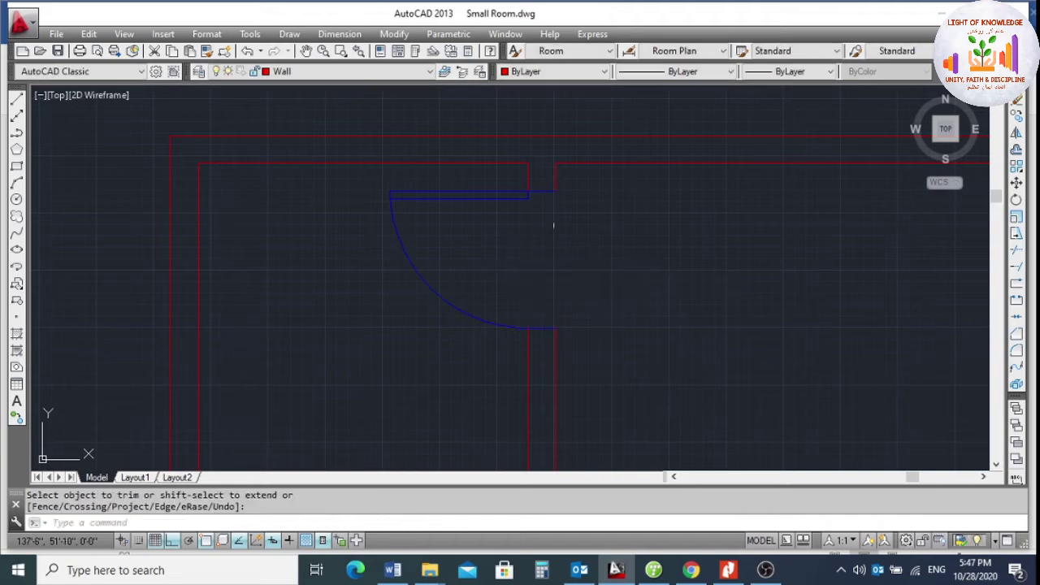
scroll(553, 225, down, 3)
scroll(578, 295, down, 3)
scroll(488, 255, up, 4)
scroll(569, 267, down, 4)
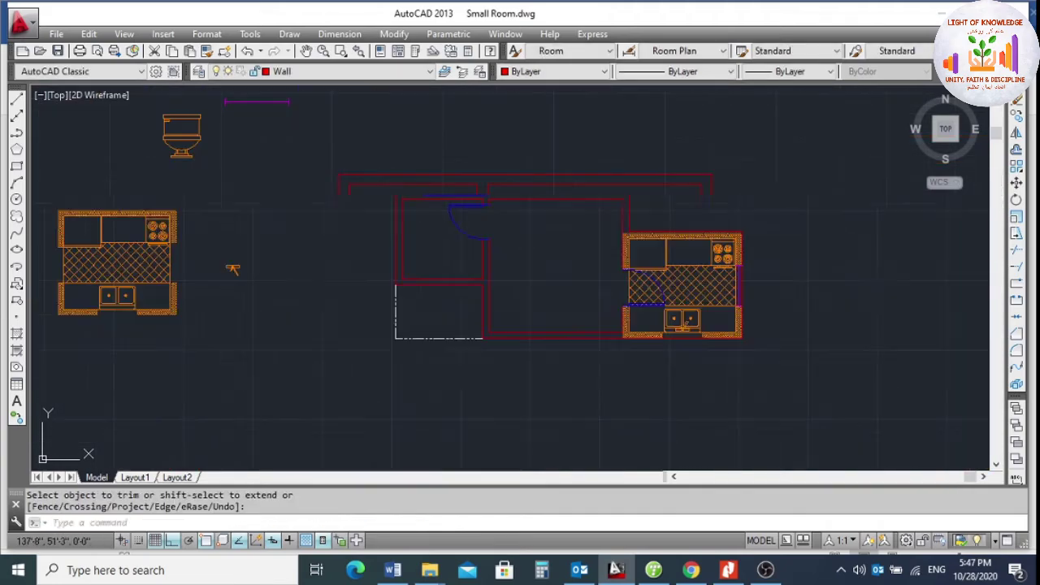
scroll(594, 316, up, 2)
scroll(325, 216, down, 2)
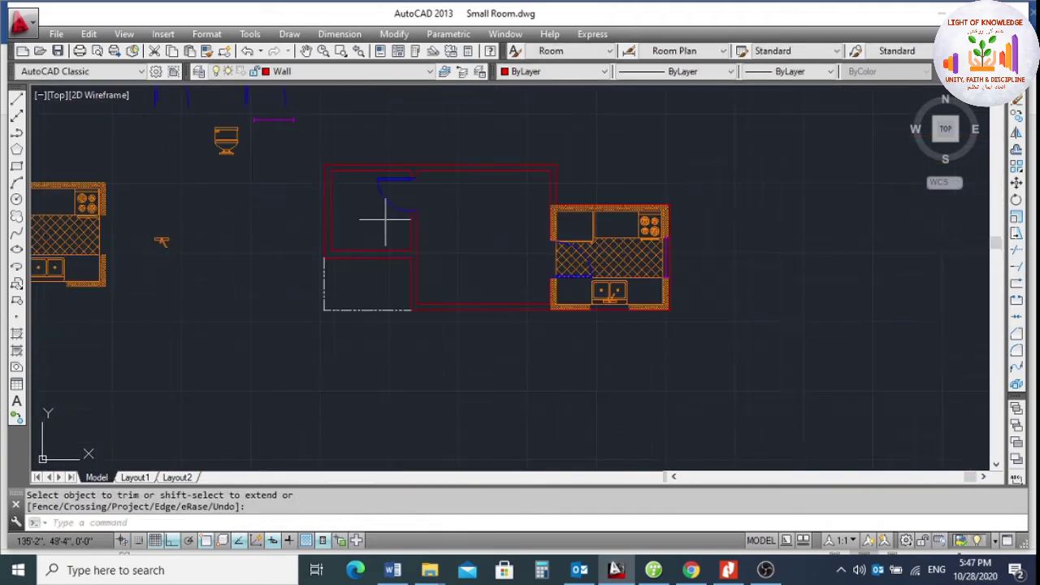
scroll(302, 191, up, 2)
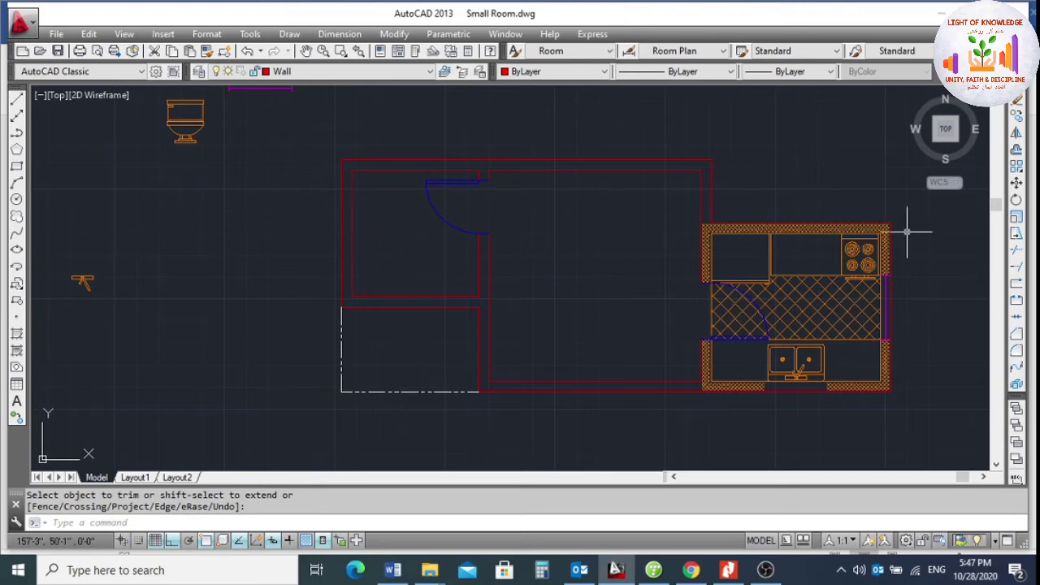
Copy the door to the lower room's wall corner.
click(1016, 118)
scroll(406, 299, down, 2)
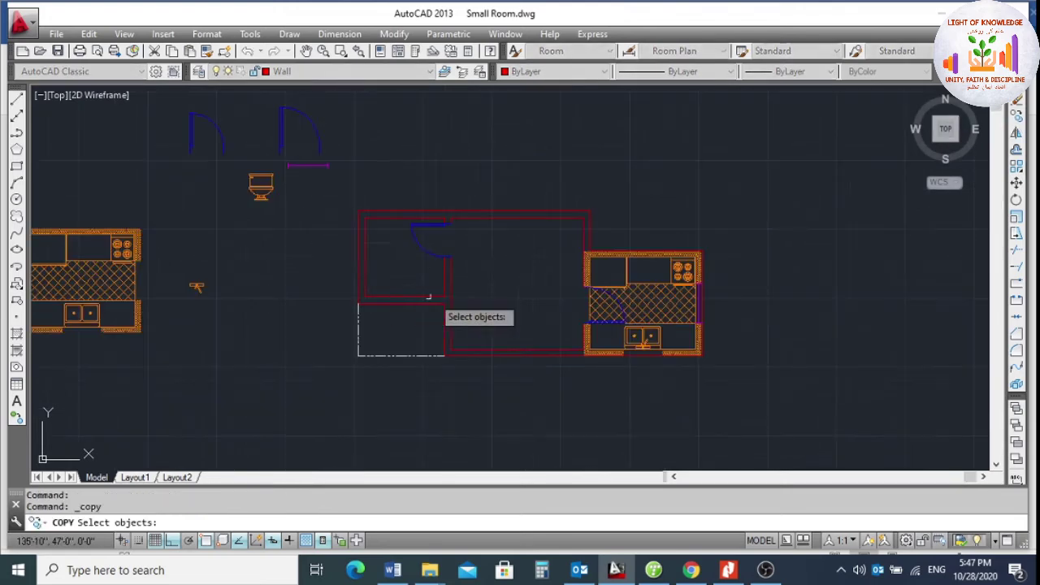
scroll(296, 130, up, 2)
click(284, 128)
click(245, 148)
key(Return)
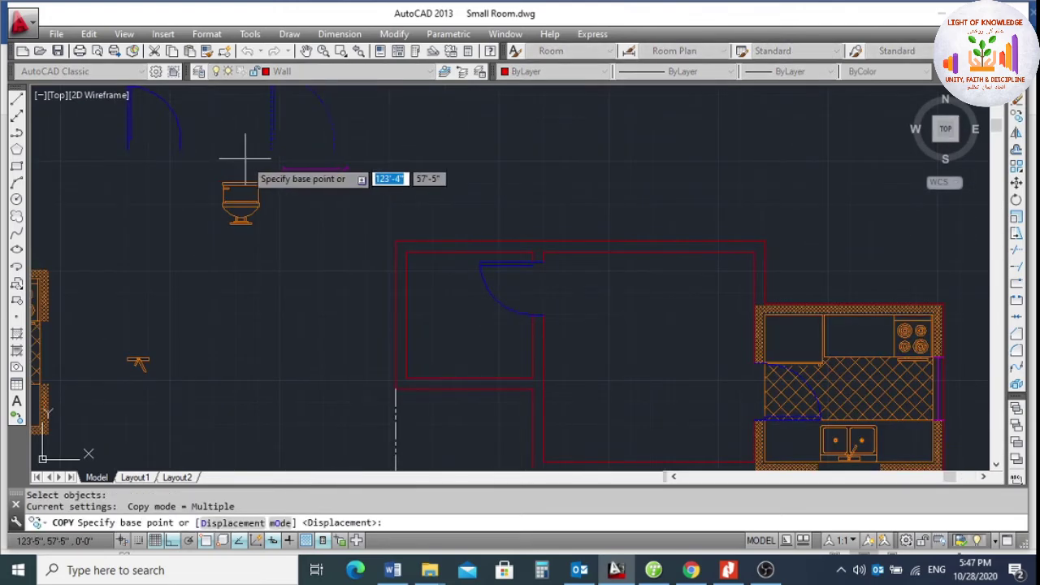
click(263, 144)
scroll(268, 138, down, 1)
scroll(500, 333, up, 4)
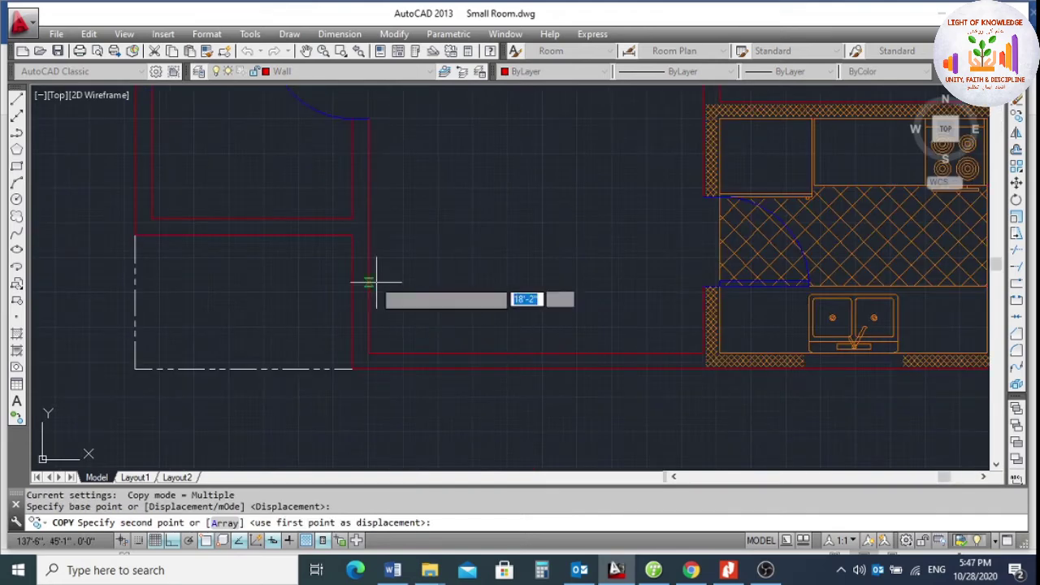
click(417, 283)
key(Escape)
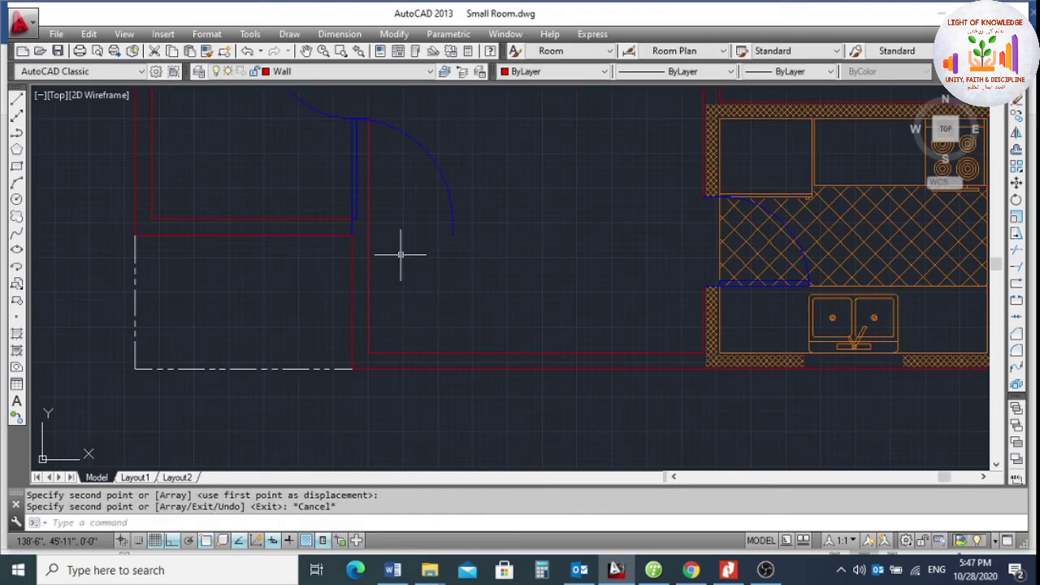
Rotate the new door about the wall corner to swing downward and flip it across the opening.
text(ro)
key(Return)
click(459, 173)
click(422, 236)
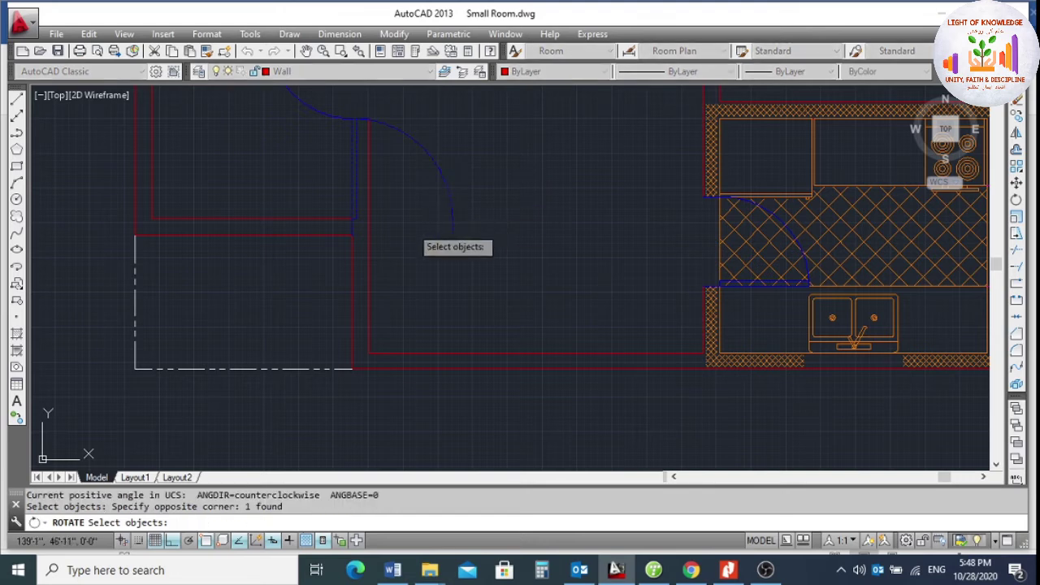
key(Return)
scroll(349, 239, up, 2)
click(361, 221)
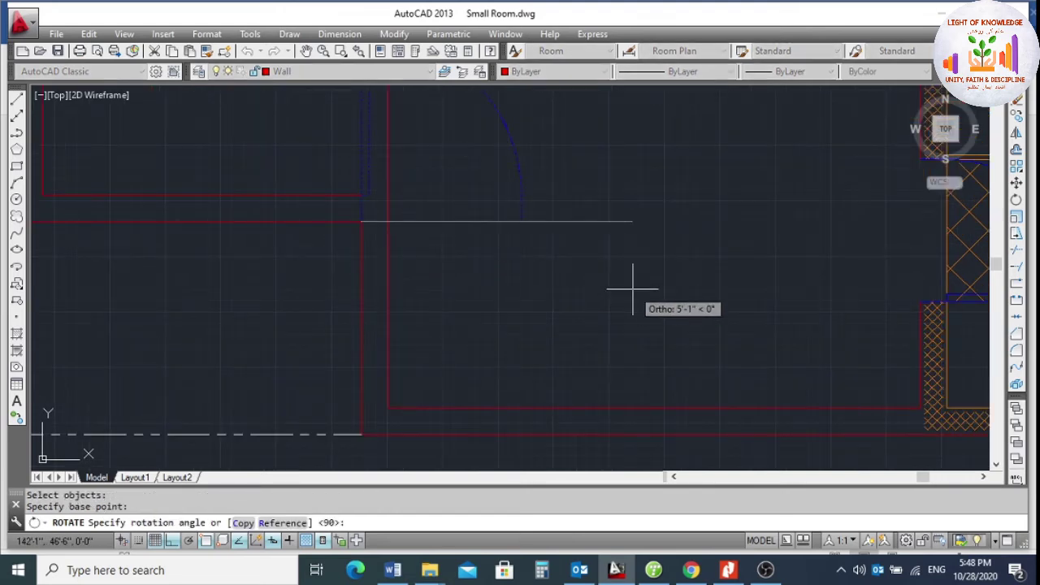
click(321, 360)
click(535, 311)
click(388, 299)
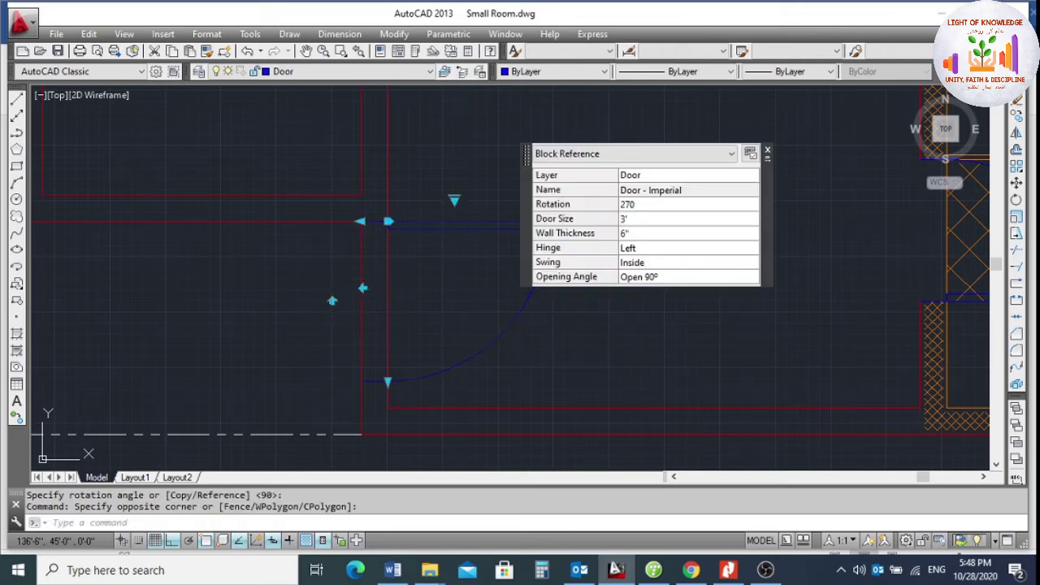
click(332, 300)
key(Escape)
Pick two cutting edges to trim the wall at the new door, then cancel the trim.
scroll(487, 333, down, 2)
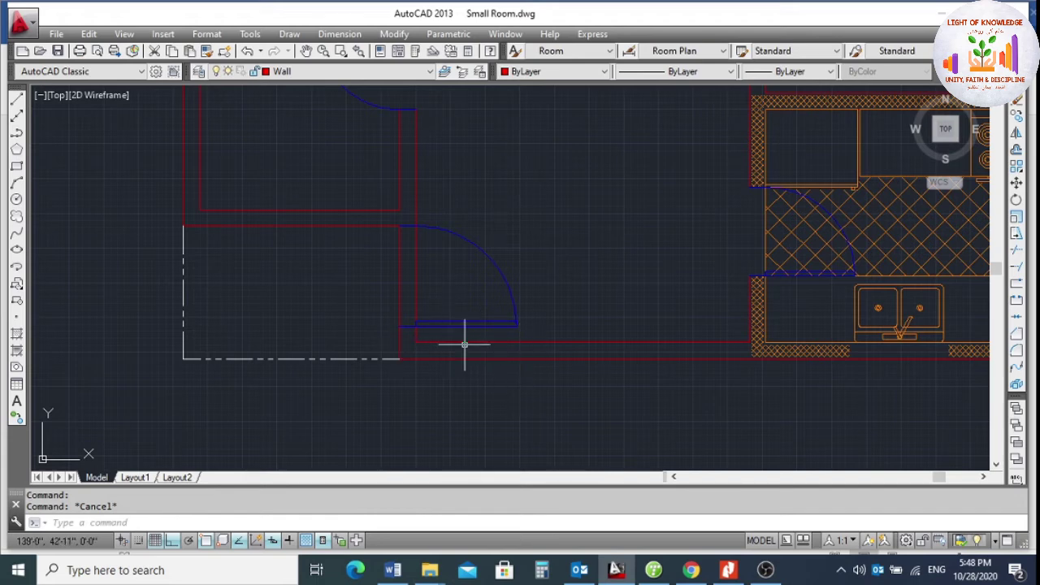
scroll(449, 341, up, 2)
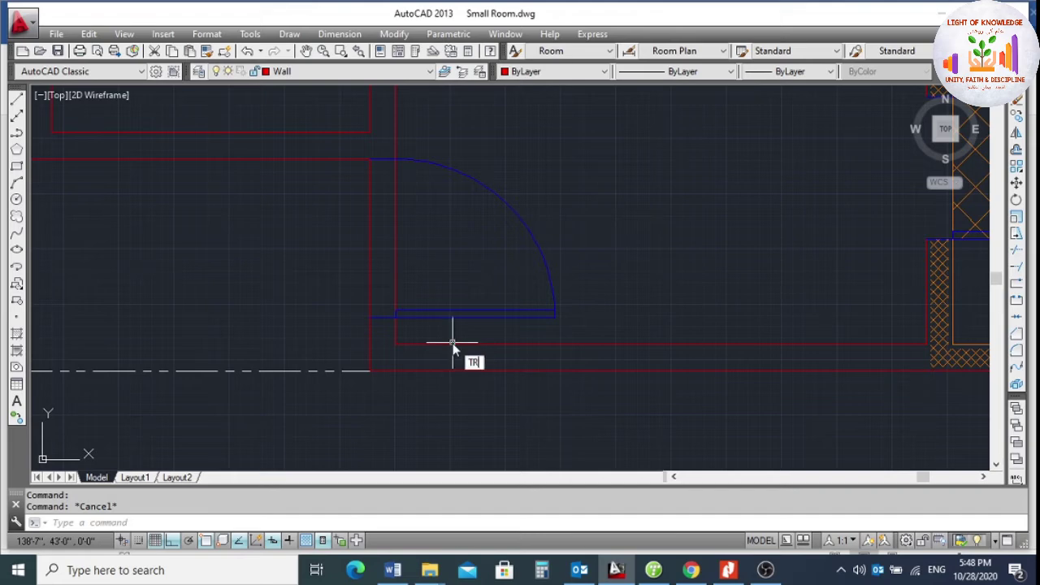
key(Return)
scroll(462, 299, up, 4)
click(382, 308)
click(367, 350)
scroll(378, 245, down, 4)
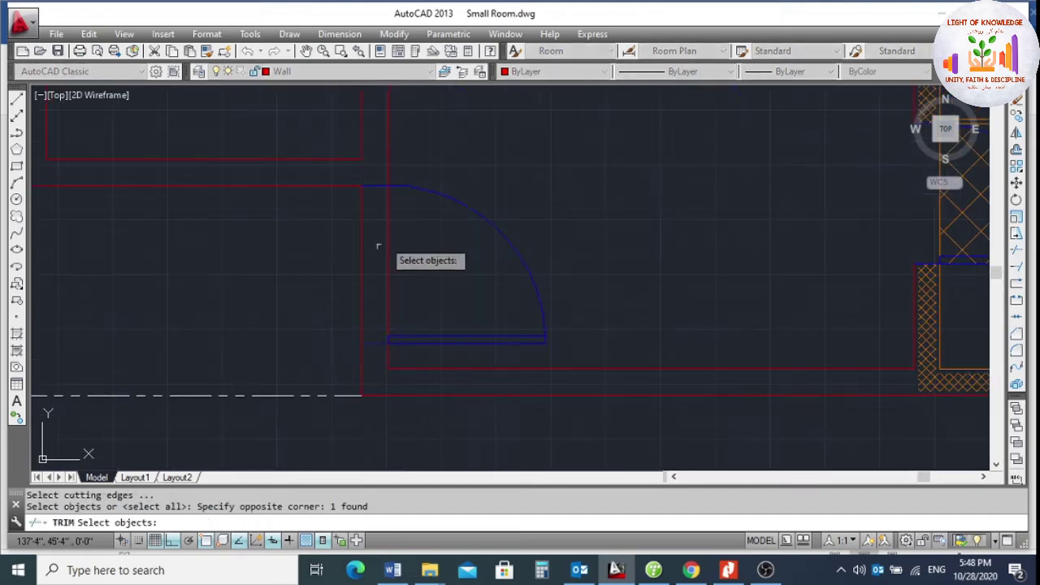
scroll(367, 192, up, 4)
click(350, 203)
click(339, 230)
scroll(341, 228, down, 4)
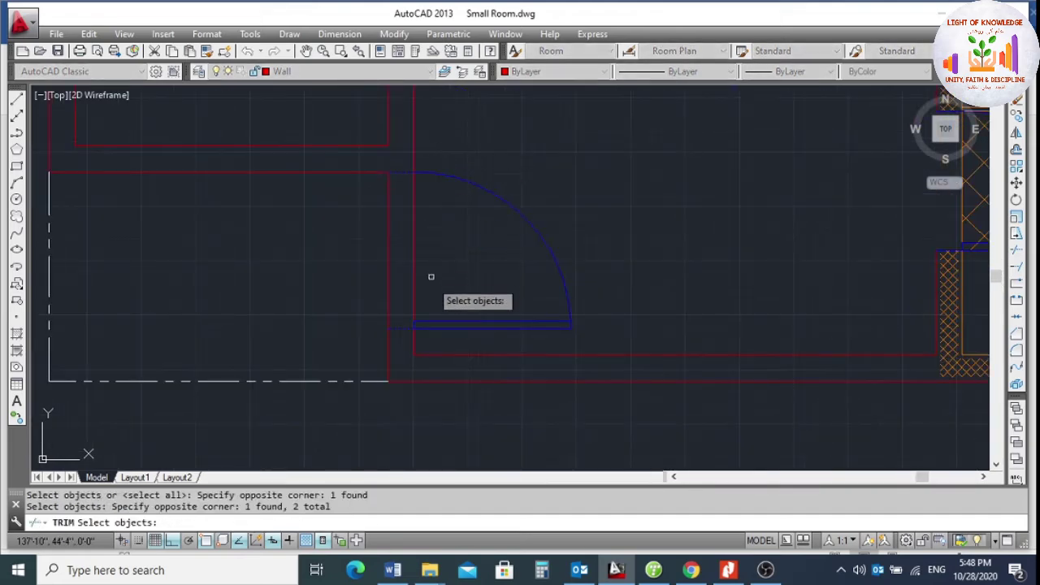
key(Escape)
Move the new door's swing arc slightly lower.
text(m)
key(Return)
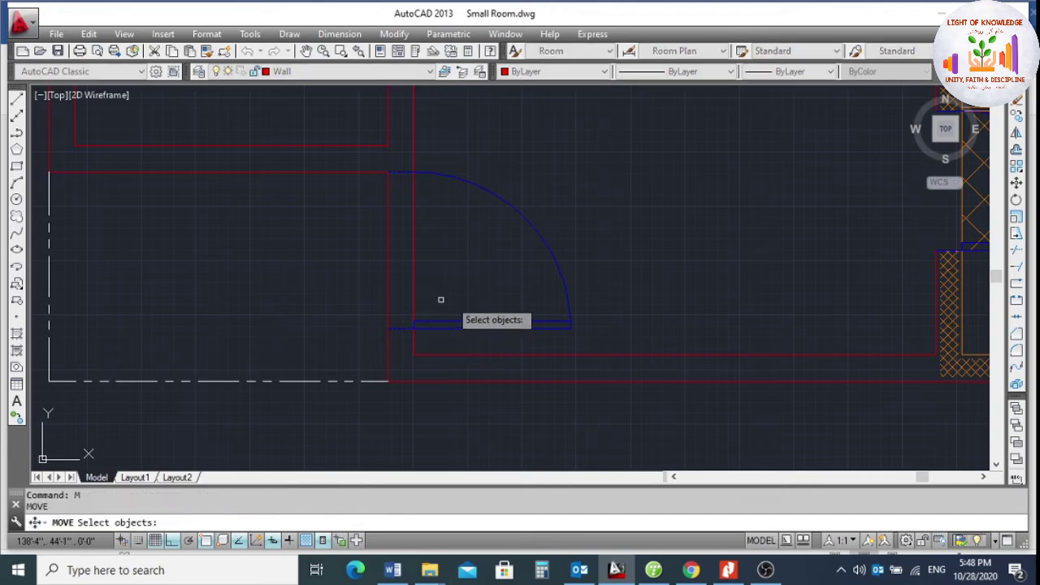
click(441, 299)
click(483, 349)
key(Return)
click(663, 202)
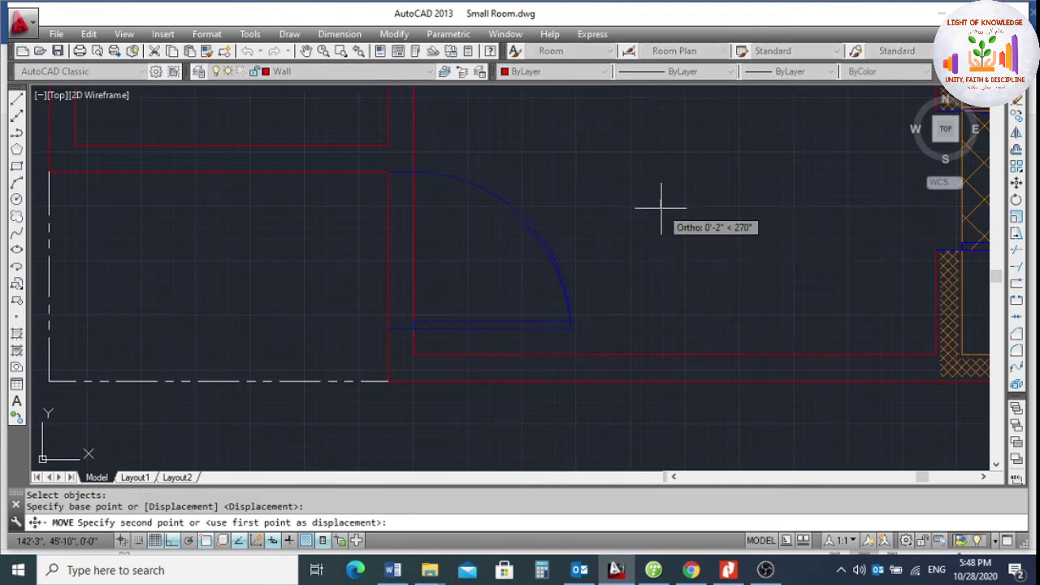
click(659, 215)
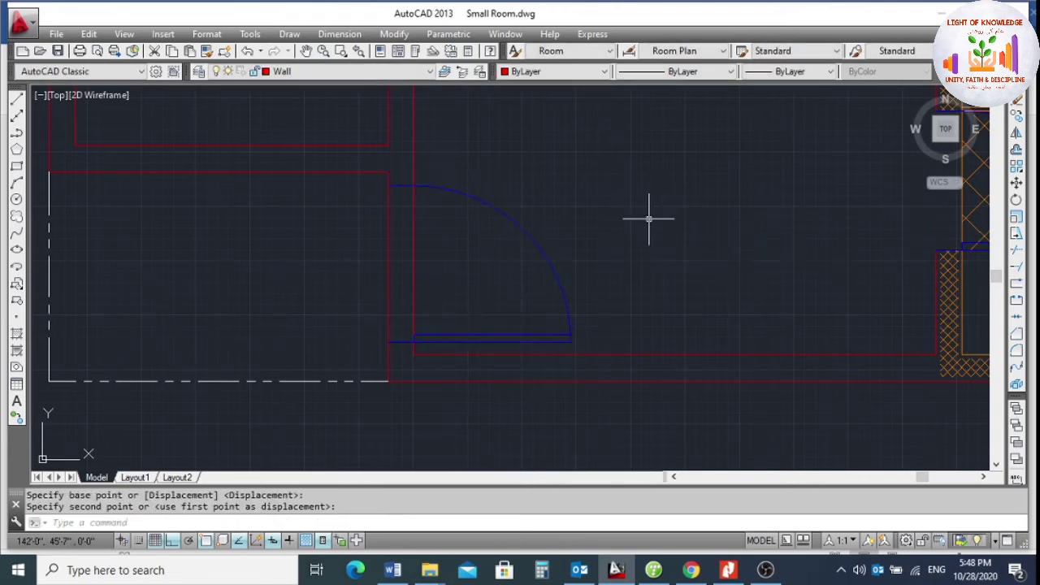
Trim the red wall lines across the lower door opening using five boundary edges.
text(tr)
key(Return)
click(411, 192)
click(403, 201)
click(392, 306)
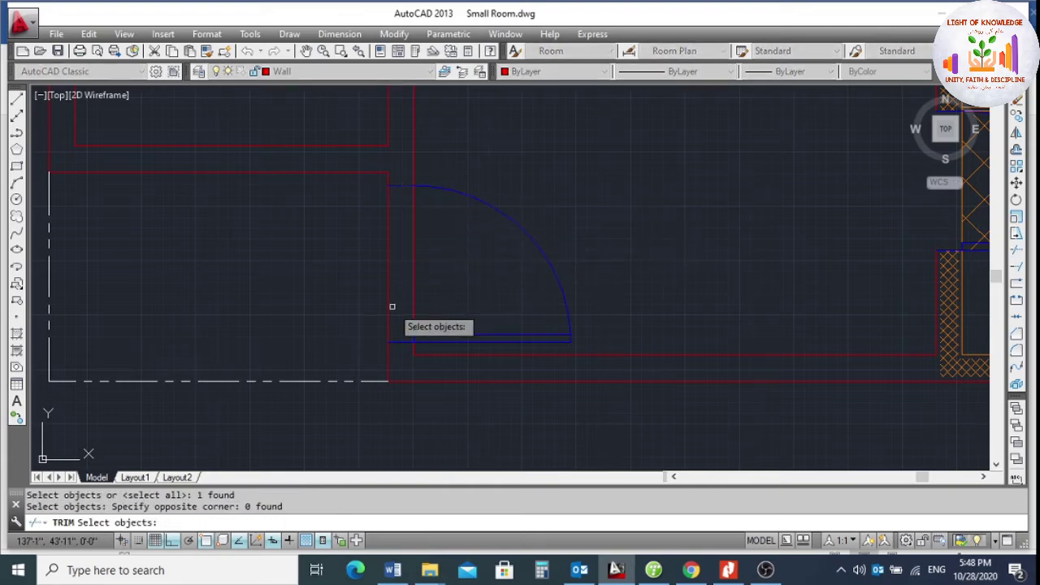
click(404, 348)
click(404, 332)
key(Return)
click(427, 267)
click(360, 281)
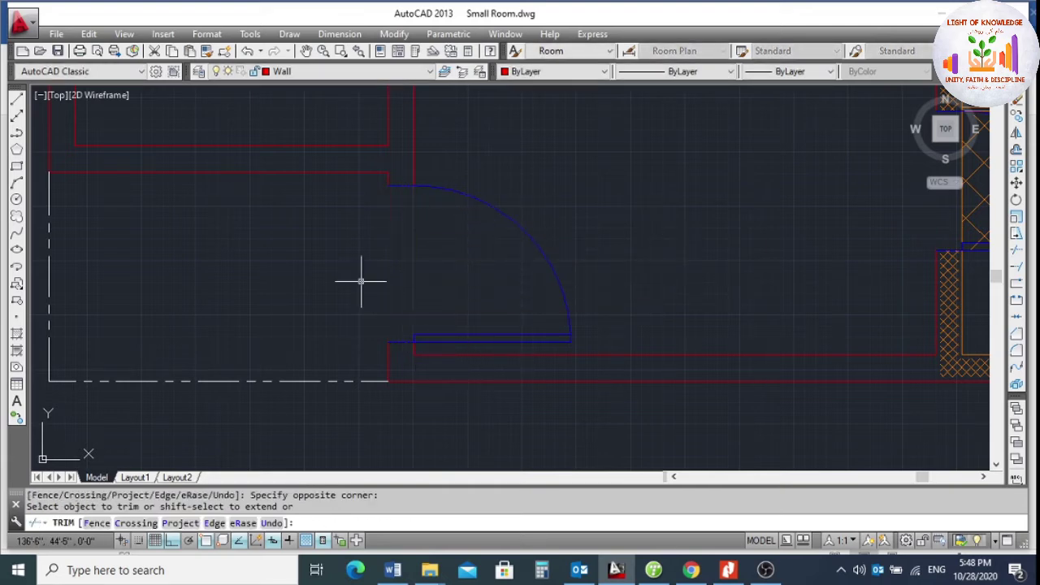
key(Return)
Save Small Room.dwg.
scroll(439, 260, down, 2)
scroll(495, 294, up, 2)
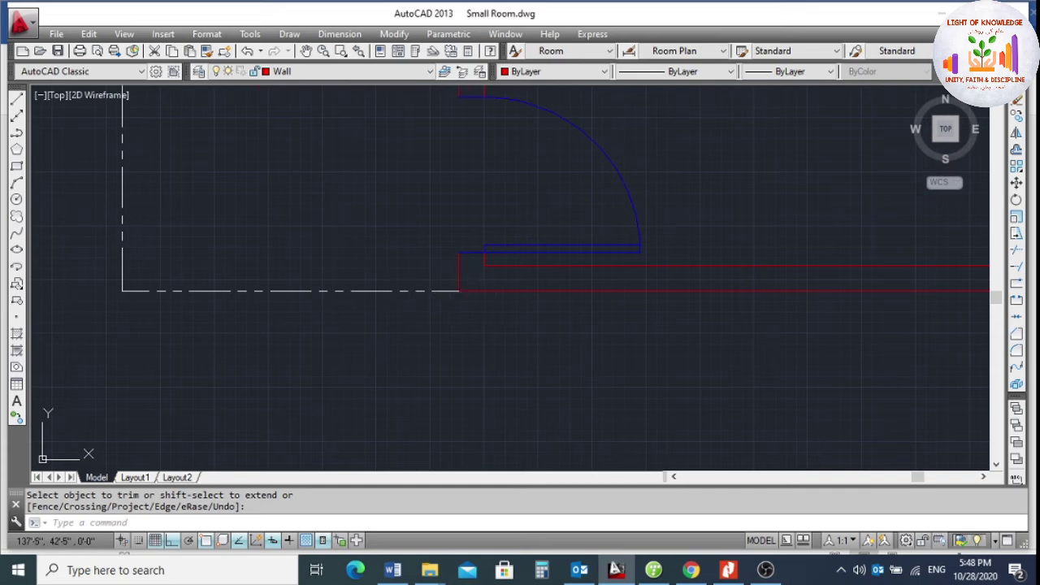
scroll(488, 293, down, 1)
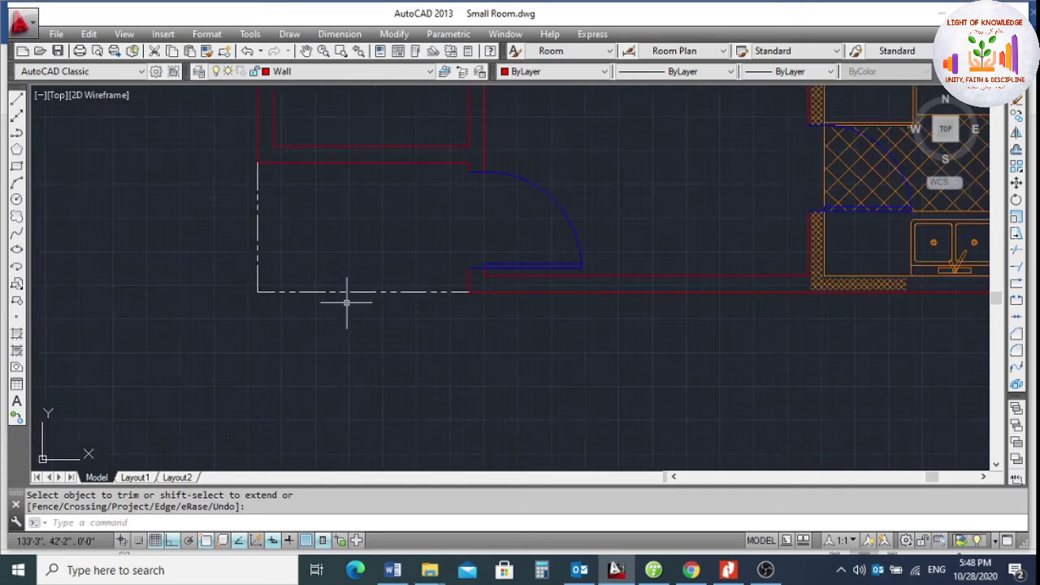
key(ctrl+s)
scroll(487, 309, down, 2)
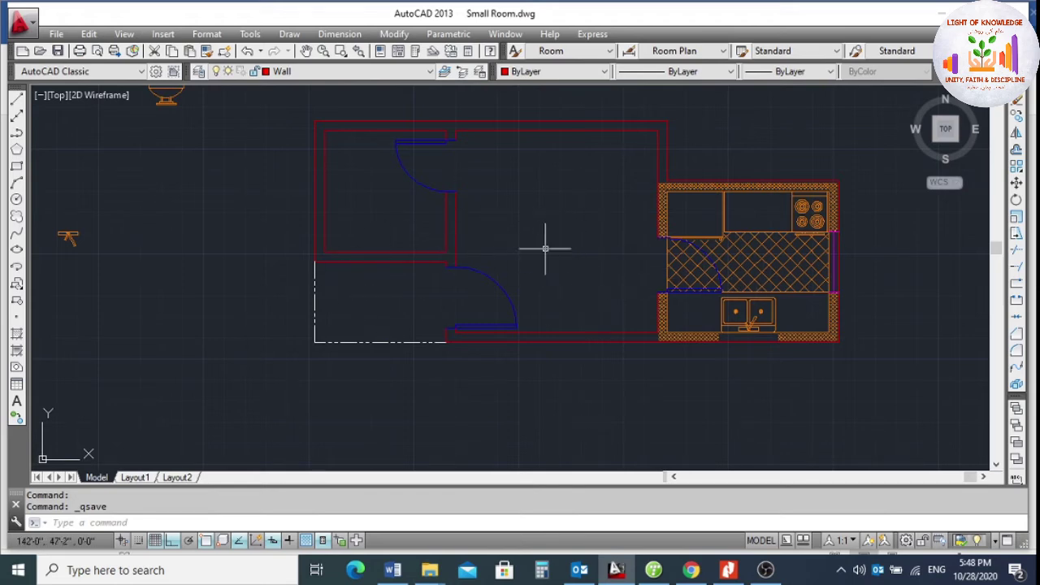
Switch the toilet block's view type from Elongated (Front) to Elongated (Plan) in Quick Properties.
scroll(546, 248, down, 2)
scroll(460, 274, up, 2)
scroll(425, 320, down, 2)
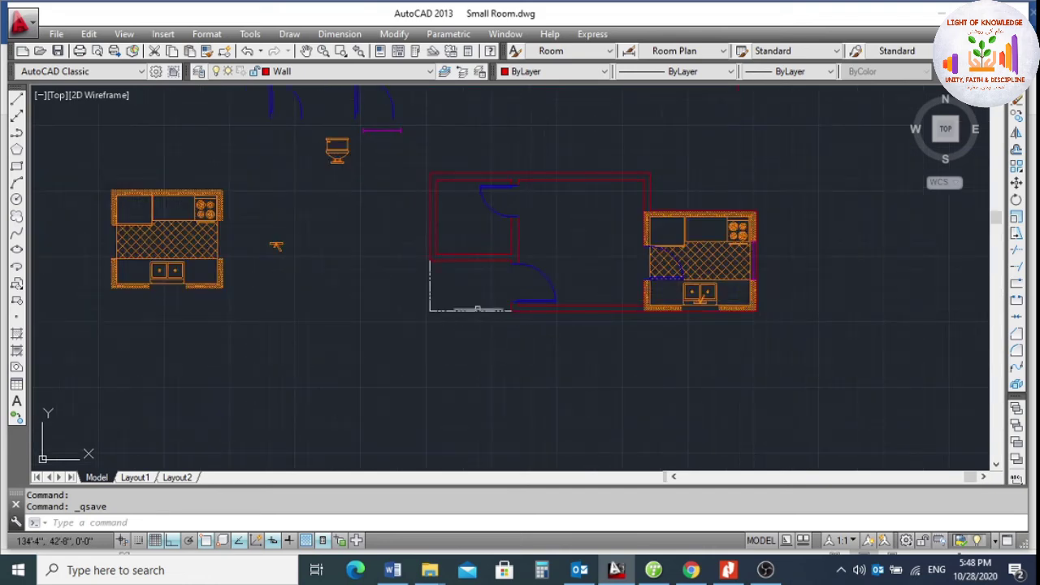
scroll(352, 158, up, 2)
scroll(365, 216, down, 2)
scroll(341, 199, up, 2)
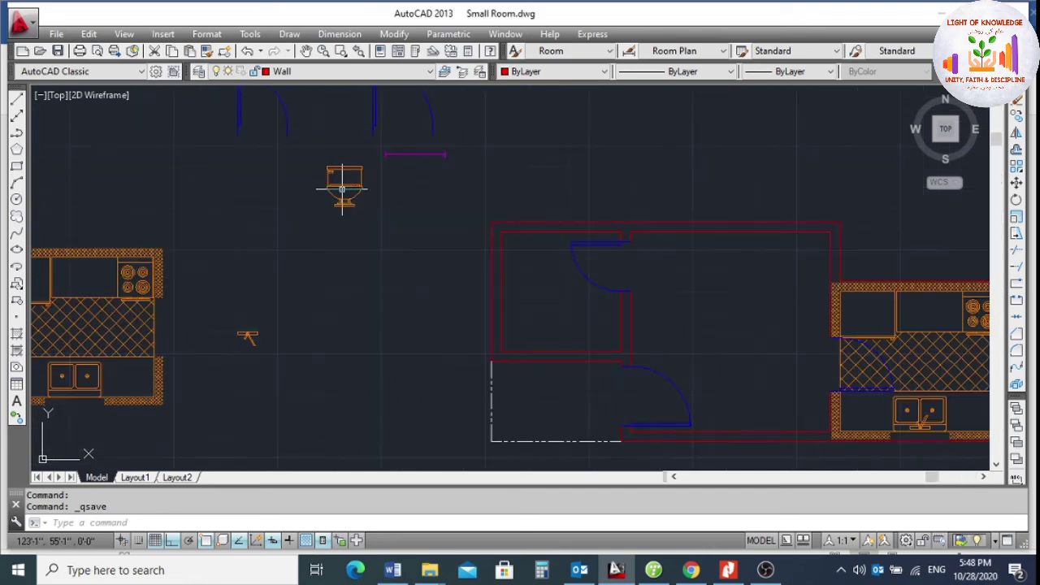
click(344, 189)
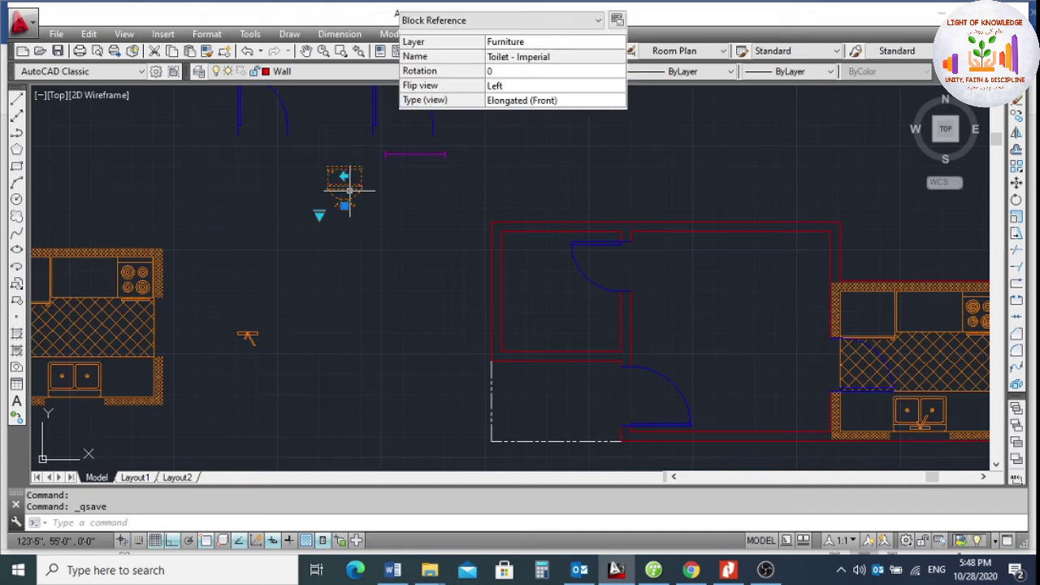
scroll(340, 178, up, 2)
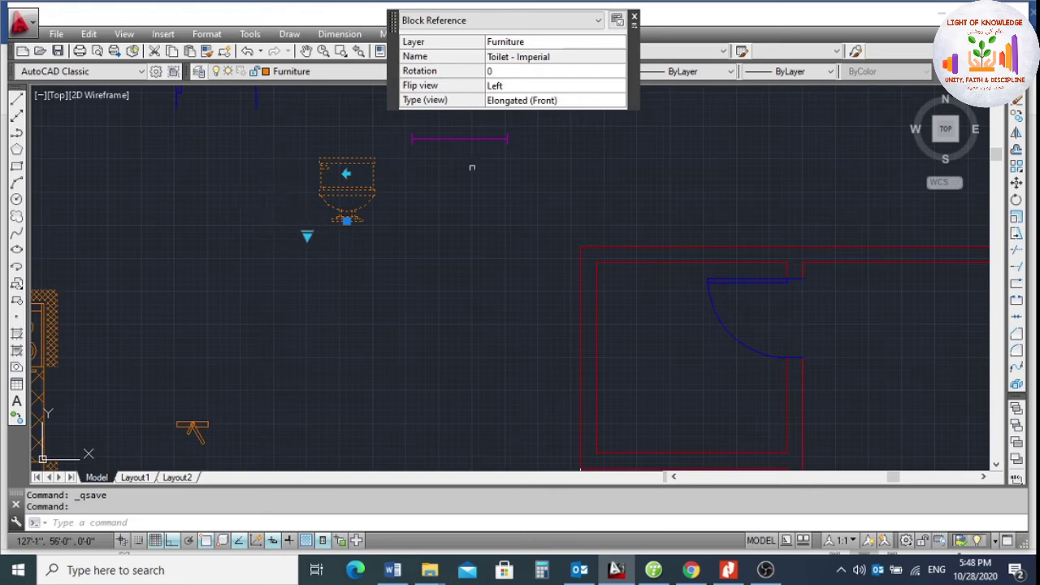
key(Escape)
click(358, 191)
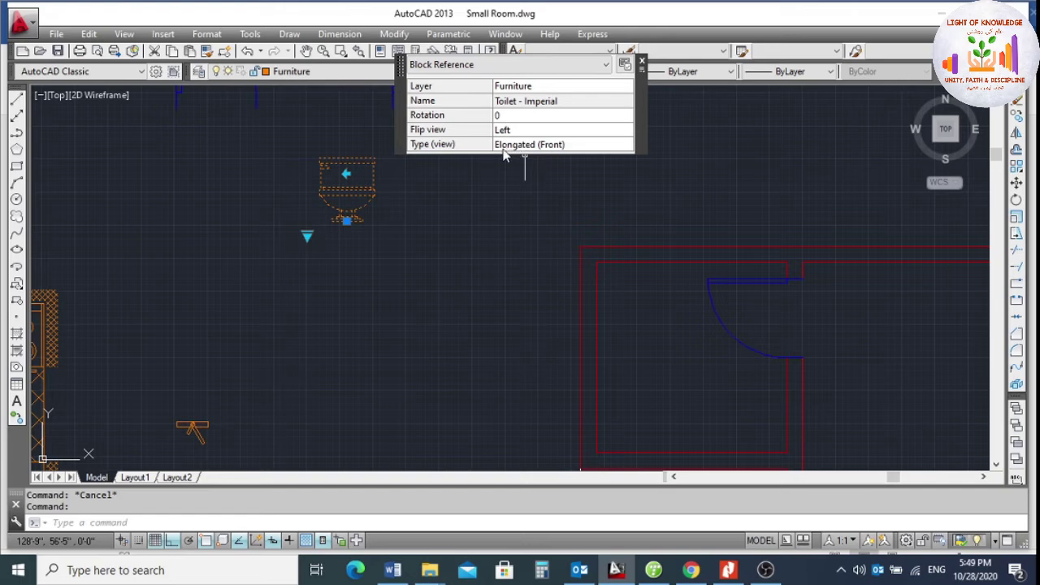
click(581, 151)
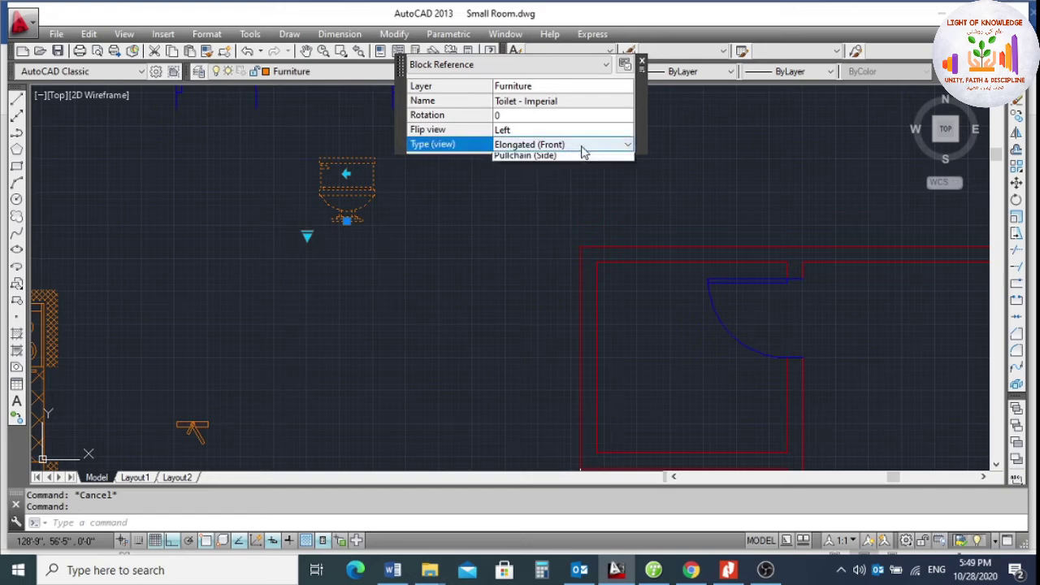
click(583, 169)
key(Escape)
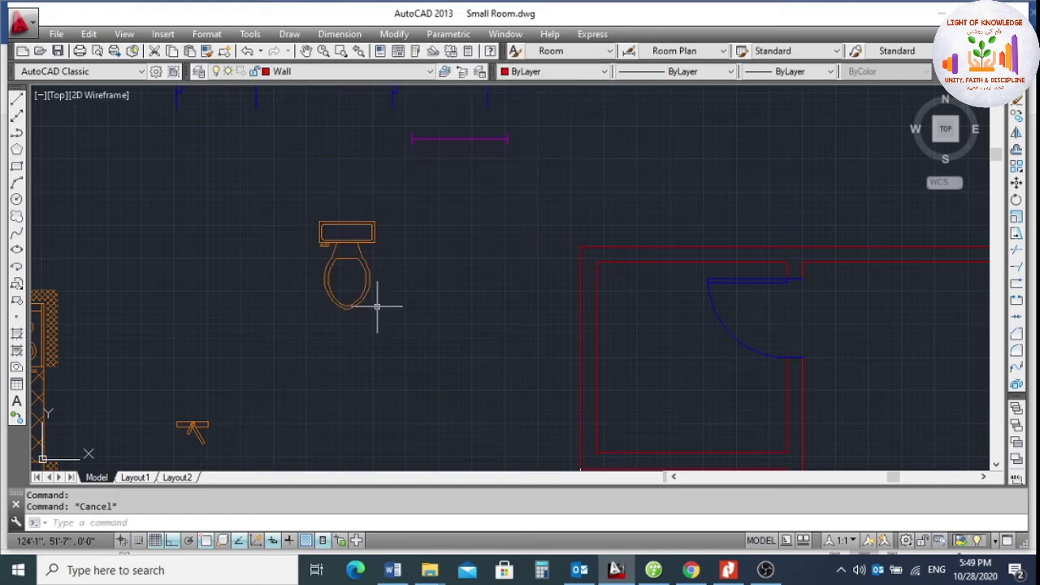
click(1016, 199)
Rotate the plan-view toilet 90 degrees about a point on the toilet.
key(Escape)
click(361, 256)
click(348, 261)
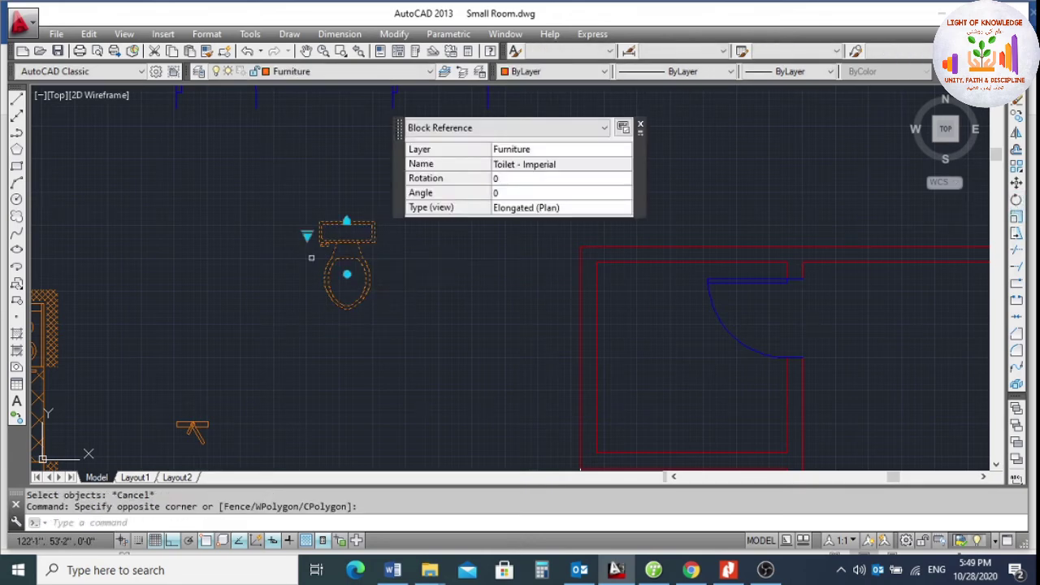
click(344, 221)
key(Escape)
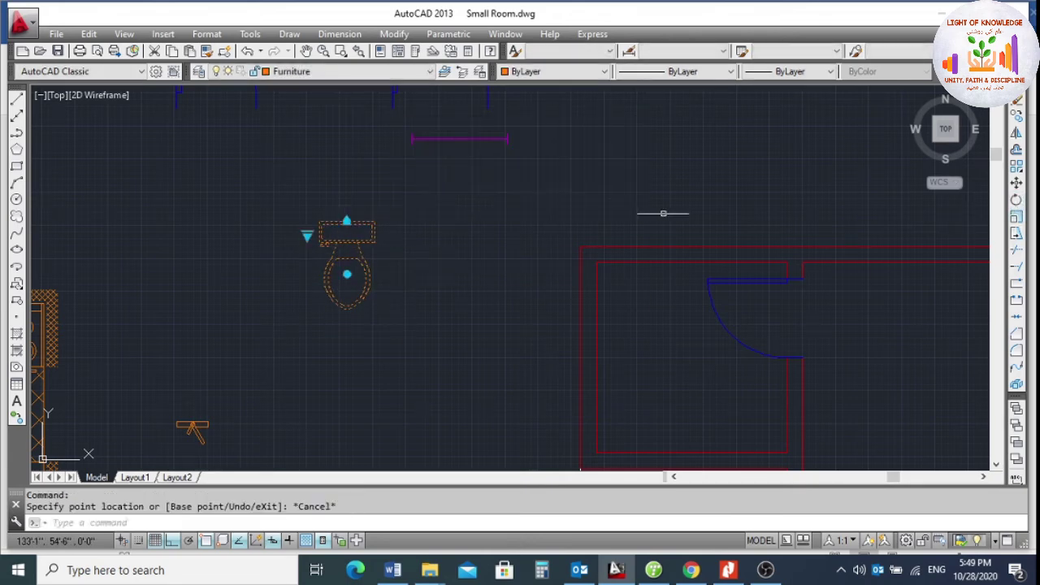
click(1016, 200)
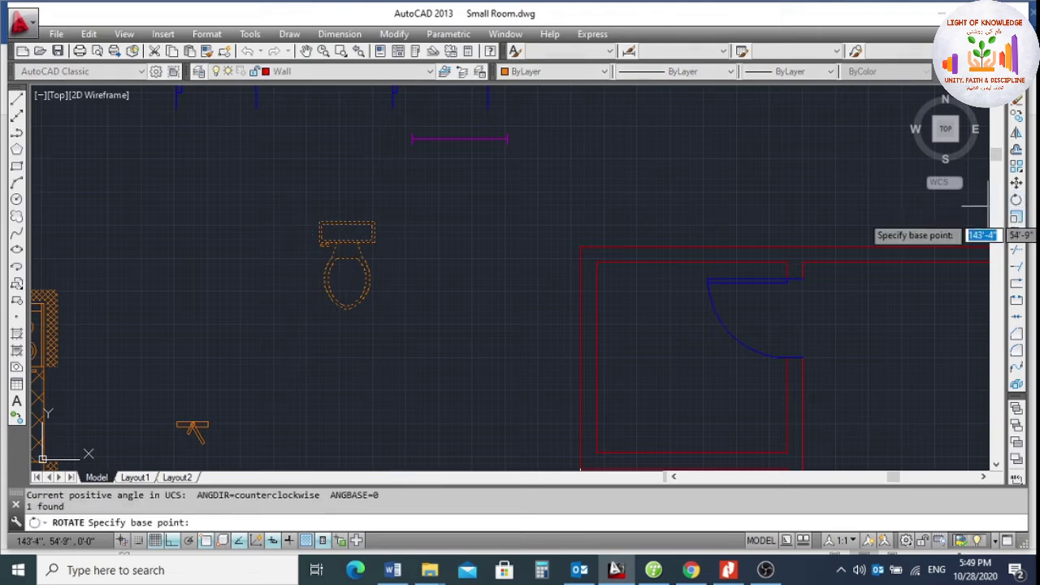
click(319, 221)
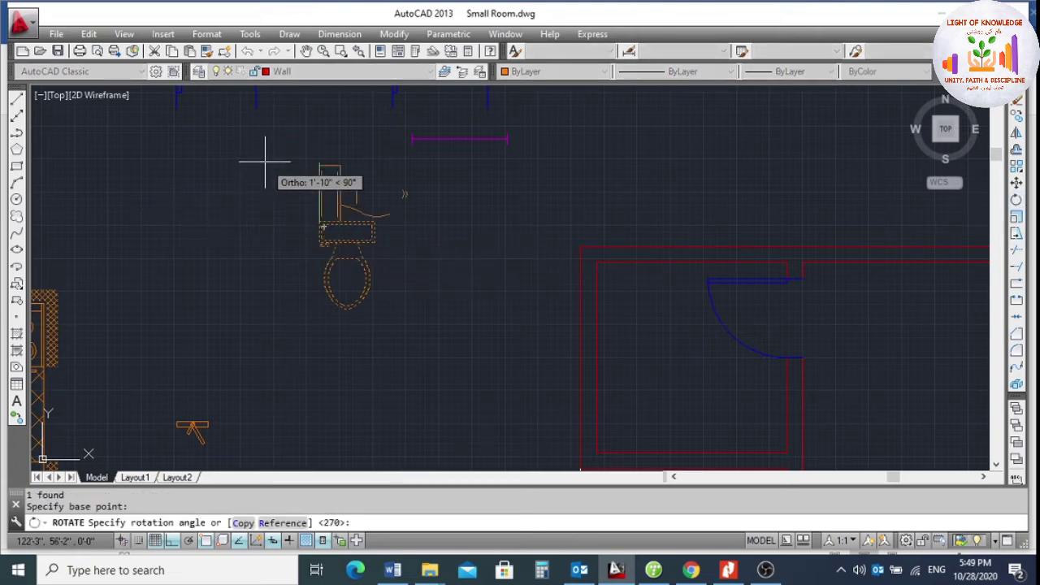
click(321, 154)
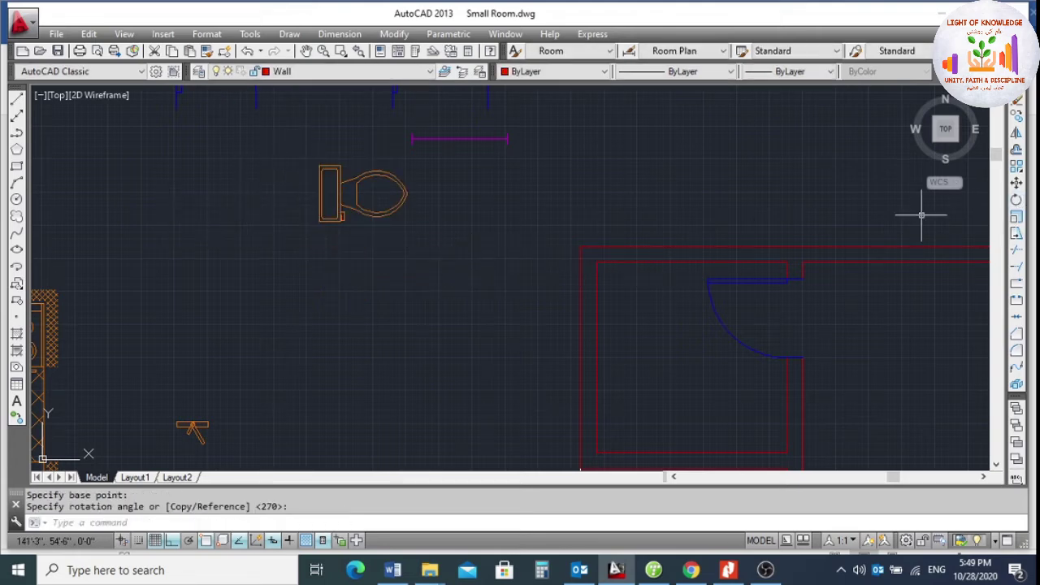
Copy the toilet into the small room against its left wall.
click(1017, 117)
click(491, 202)
click(204, 284)
key(Return)
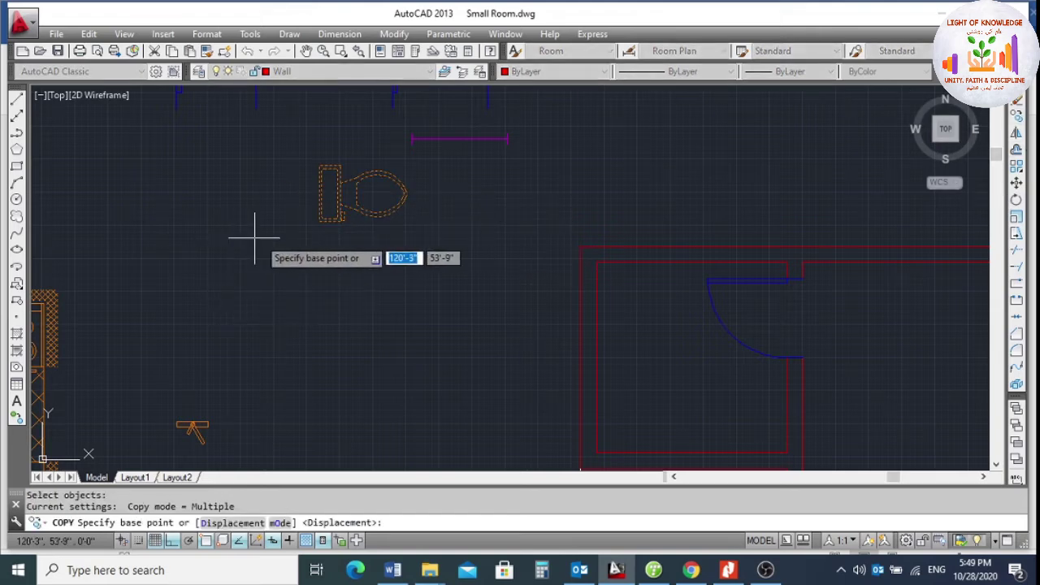
click(323, 199)
scroll(325, 203, down, 1)
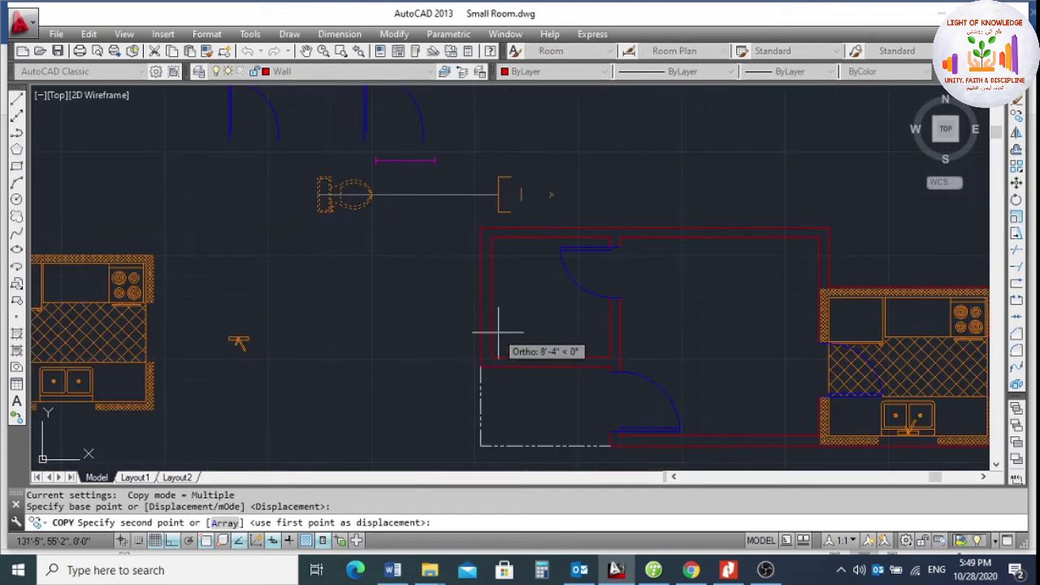
scroll(499, 333, up, 2)
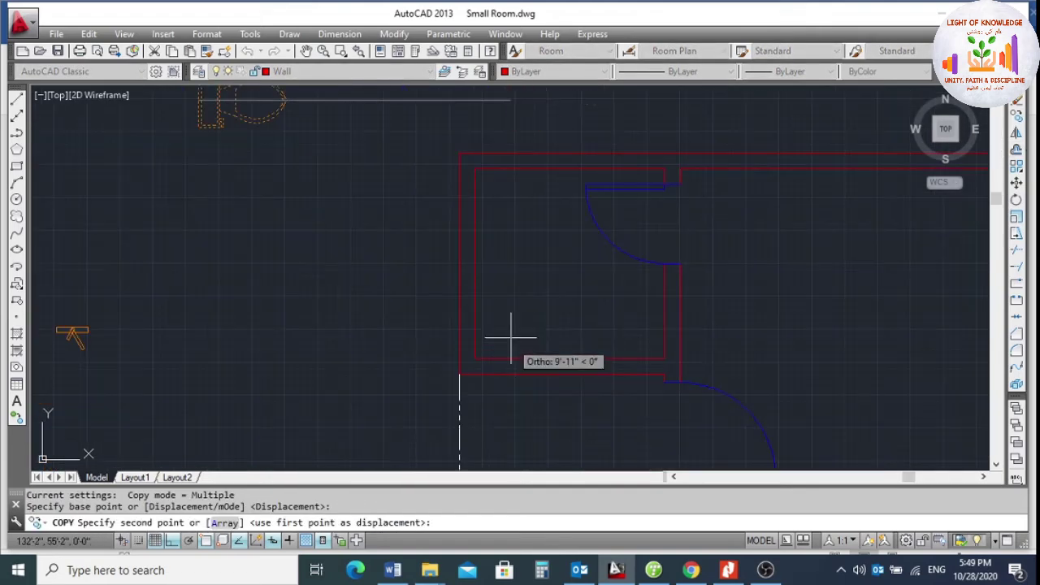
click(476, 263)
key(Escape)
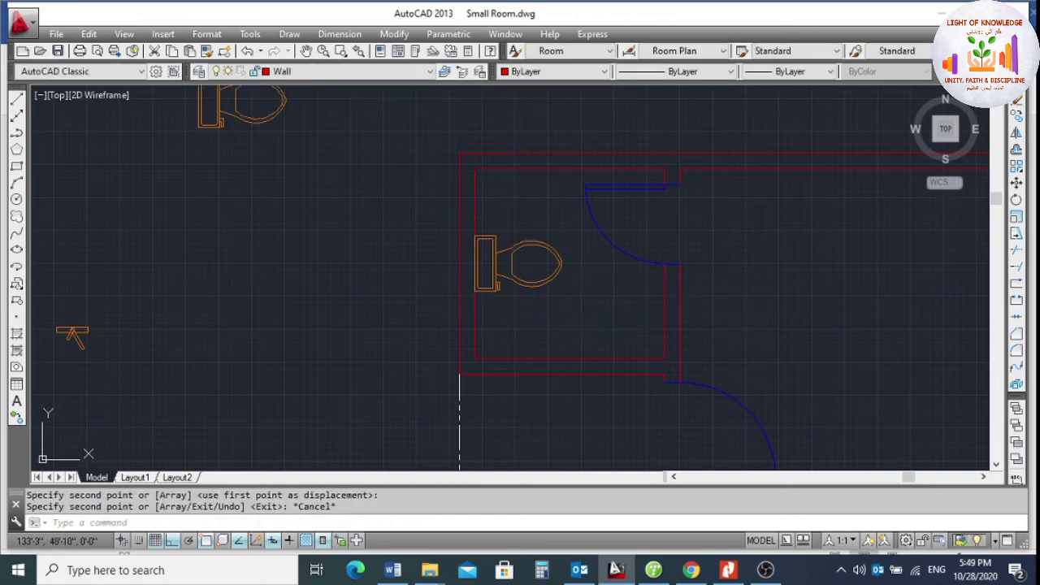
Select the room's toilet for a move, then cancel the move.
key(Return)
click(540, 325)
click(512, 276)
key(Return)
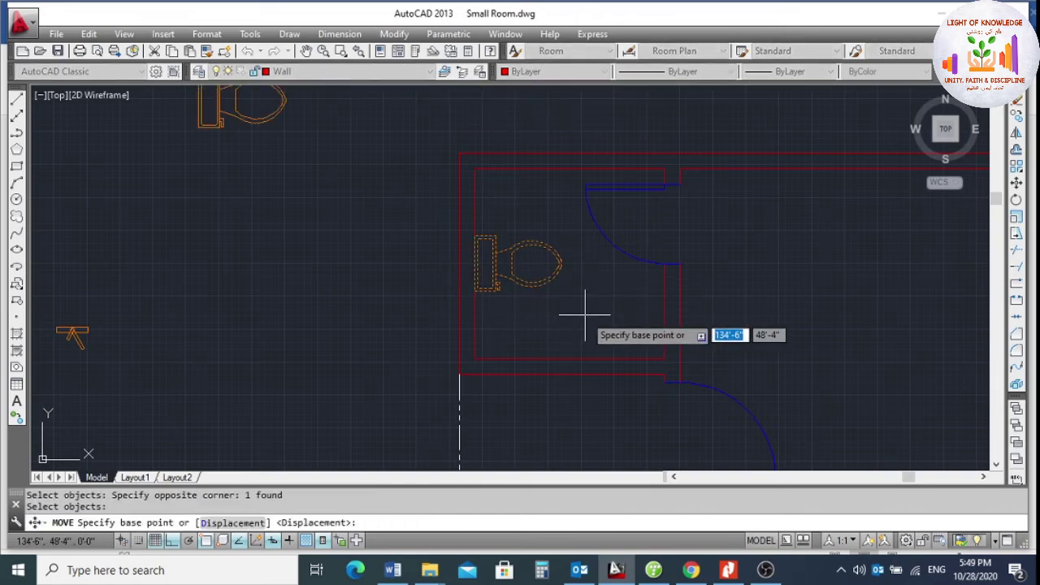
key(Escape)
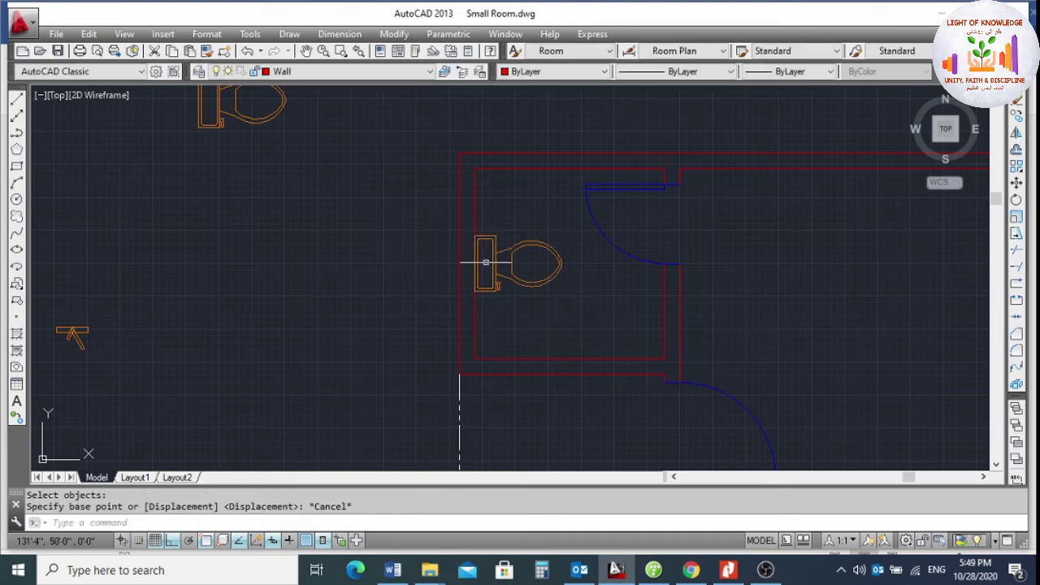
click(1016, 116)
Copy the magenta window block across to the bathroom beside the toilet.
scroll(476, 267, down, 2)
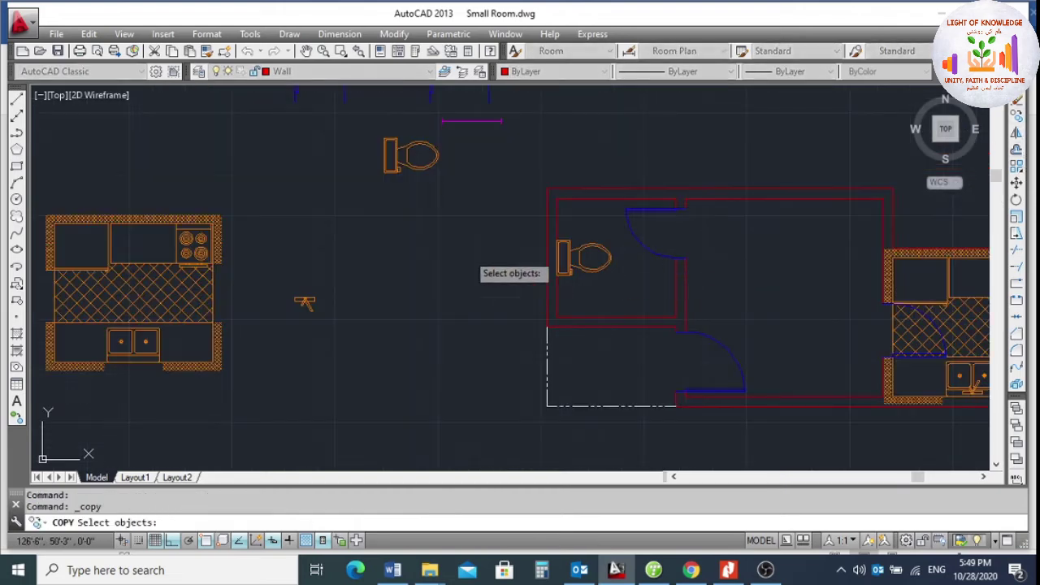
scroll(495, 119, up, 2)
click(494, 119)
click(460, 162)
key(Return)
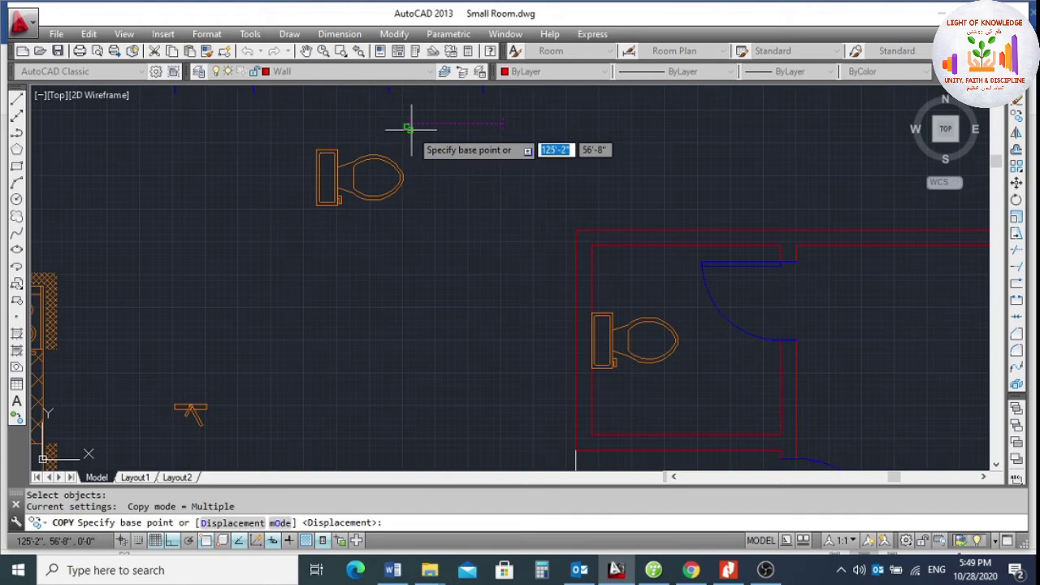
click(407, 123)
scroll(409, 134, down, 2)
scroll(515, 274, up, 3)
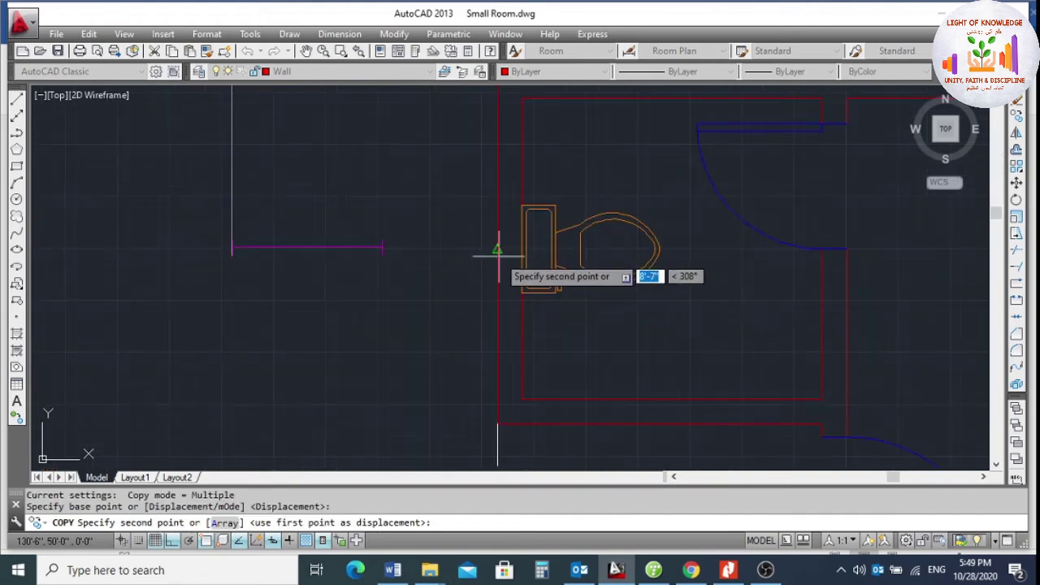
click(495, 243)
key(Escape)
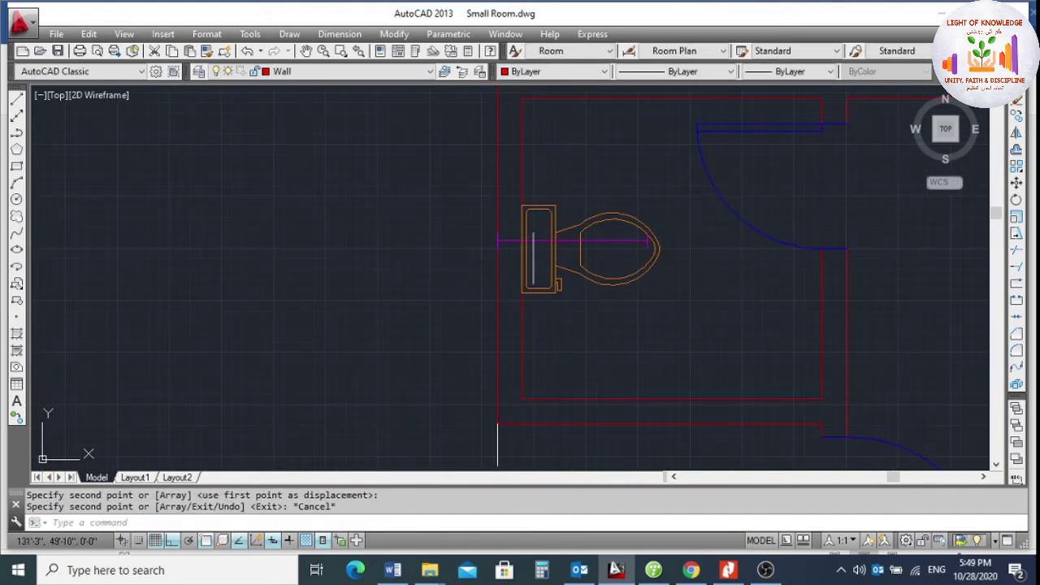
Rotate the window block 270° so it stands vertical.
click(1015, 199)
scroll(531, 234, up, 3)
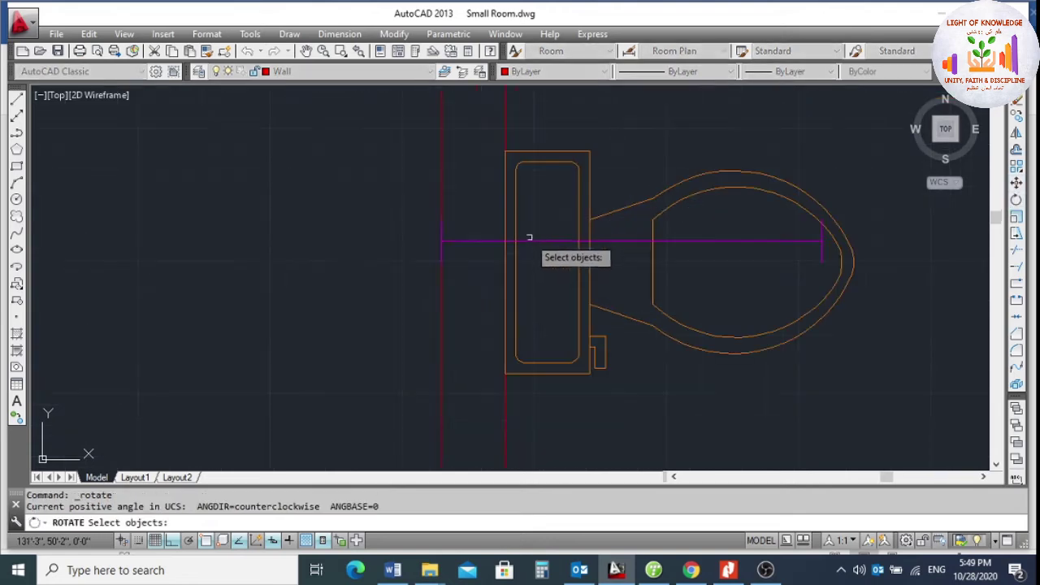
click(519, 243)
click(464, 270)
key(Return)
click(439, 262)
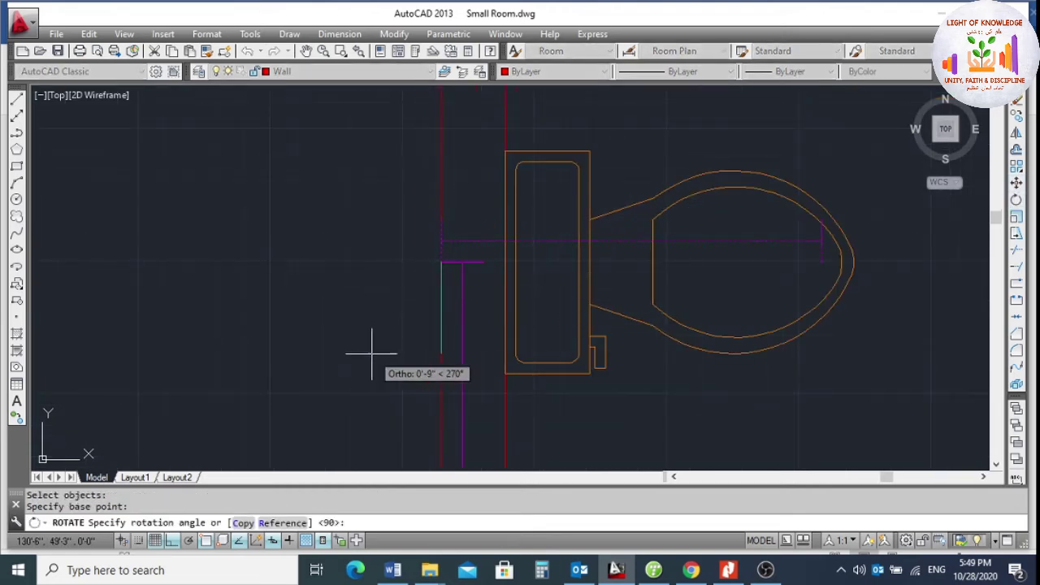
click(372, 353)
key(Escape)
Set the window block's wall thickness to 6" in Quick Properties.
click(526, 288)
click(476, 278)
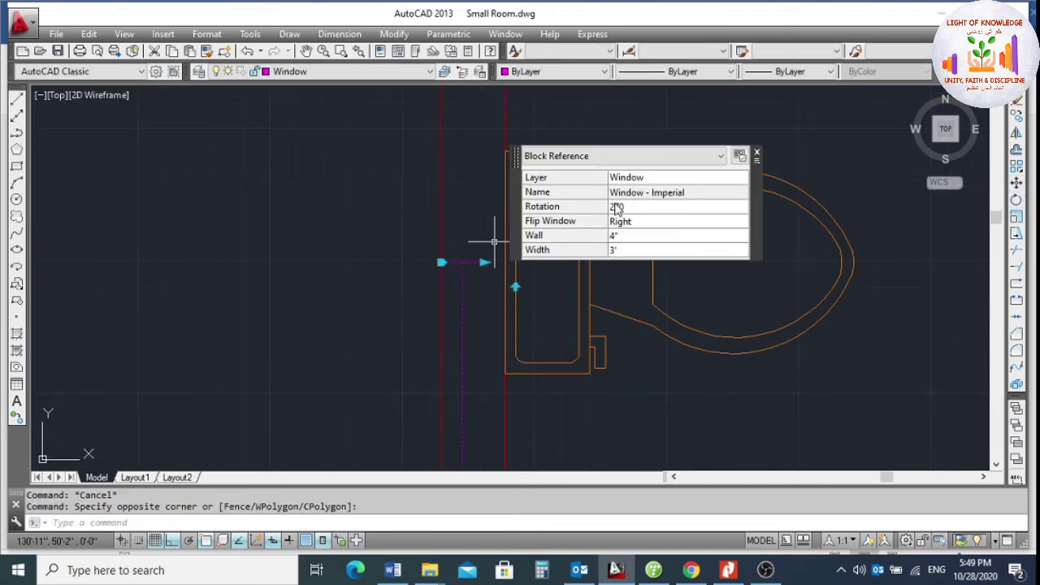
click(618, 235)
key(Escape)
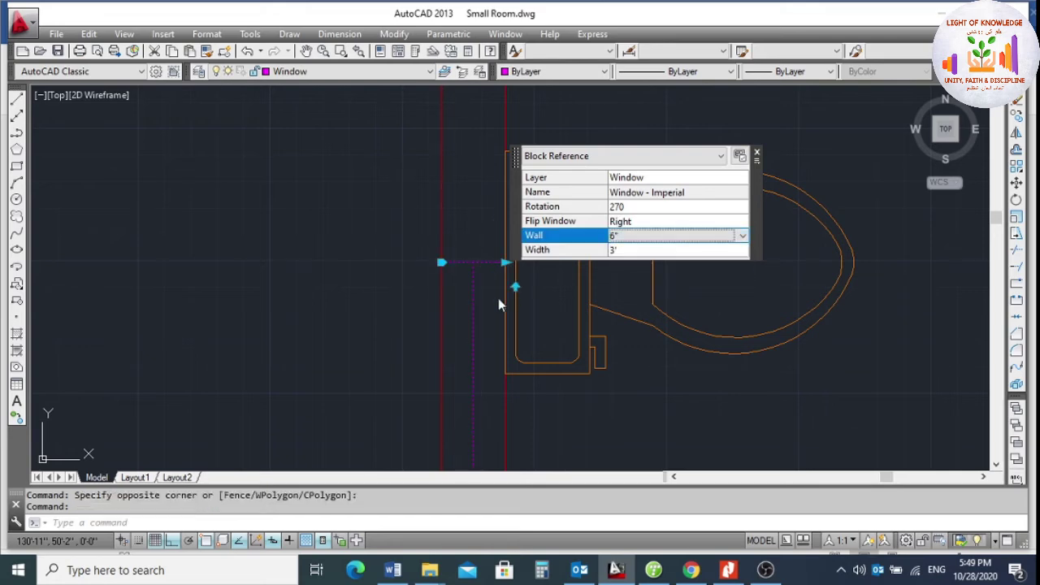
key(Escape)
Move the window higher up into the left bathroom wall.
scroll(477, 193, down, 4)
text(m)
key(Return)
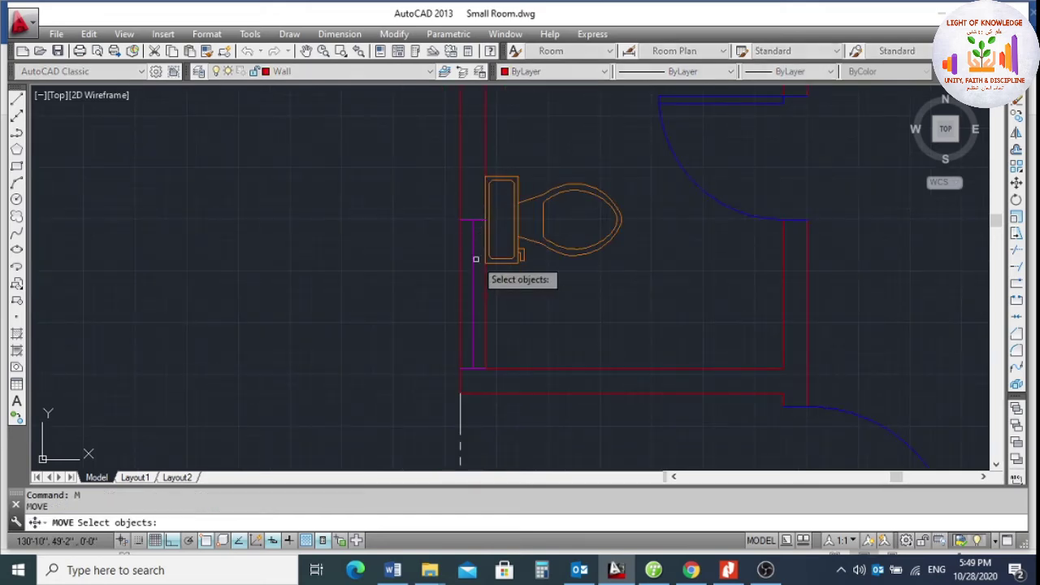
click(474, 260)
click(317, 308)
key(Return)
click(315, 310)
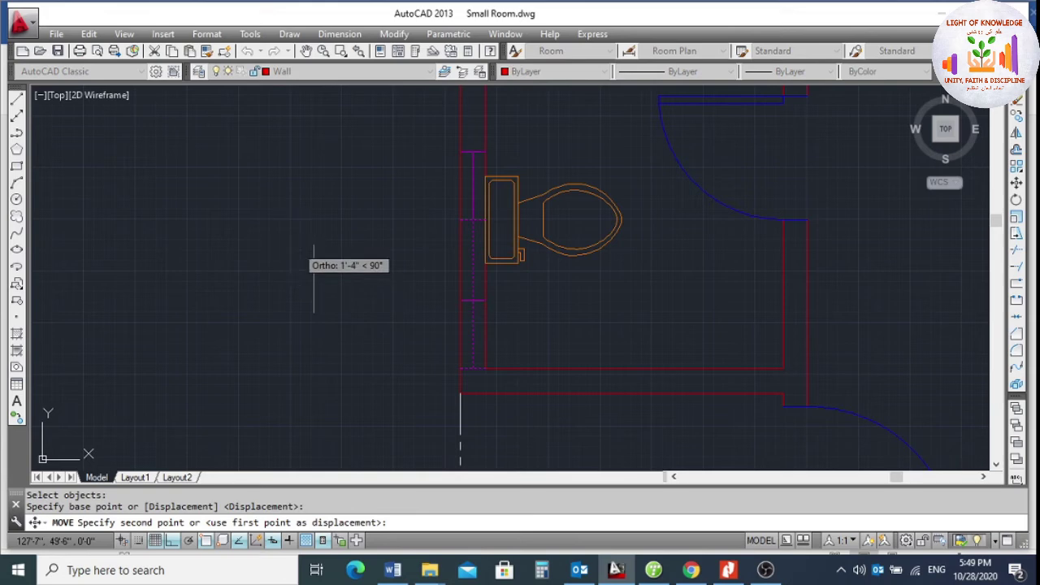
click(293, 238)
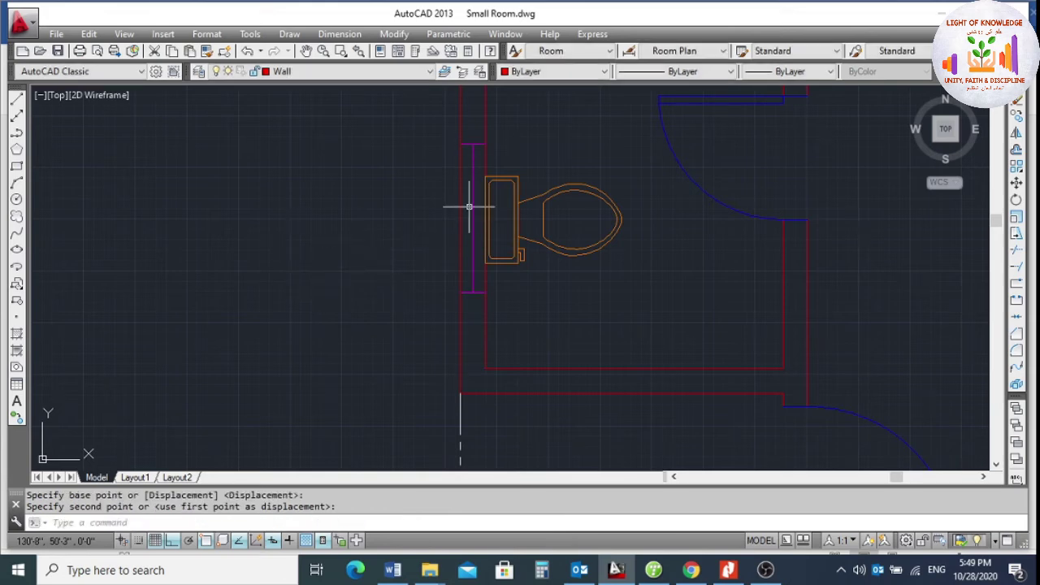
Set the window block's width to 2' in Quick Properties.
scroll(469, 206, up, 2)
click(453, 226)
click(435, 240)
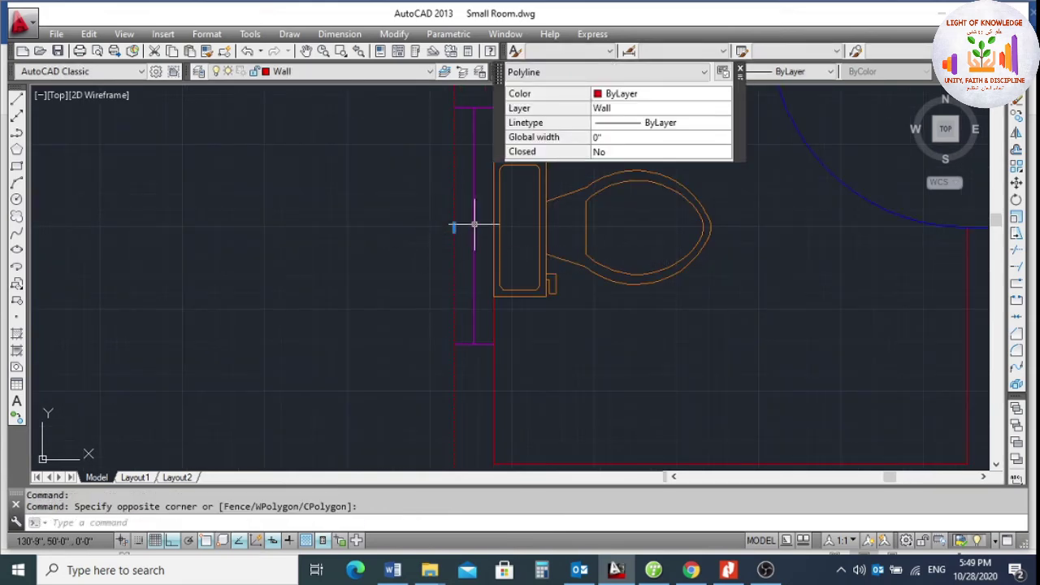
click(474, 224)
key(Escape)
click(476, 228)
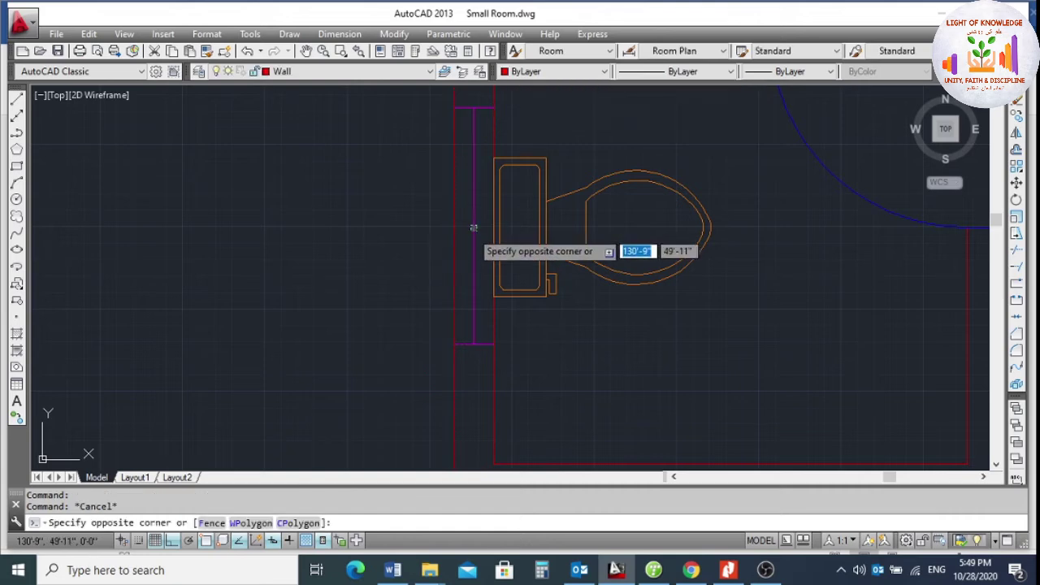
click(490, 221)
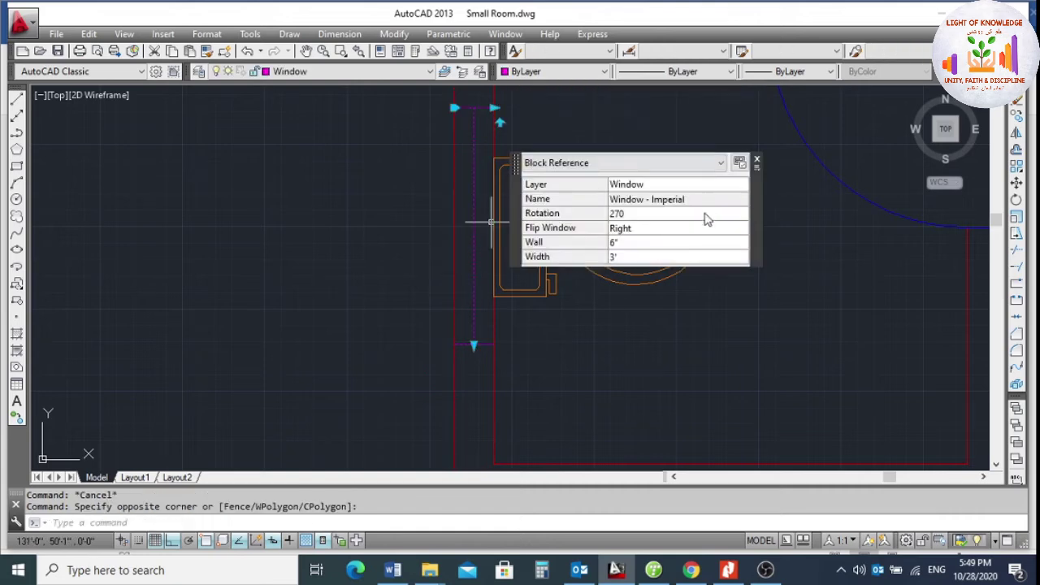
click(627, 259)
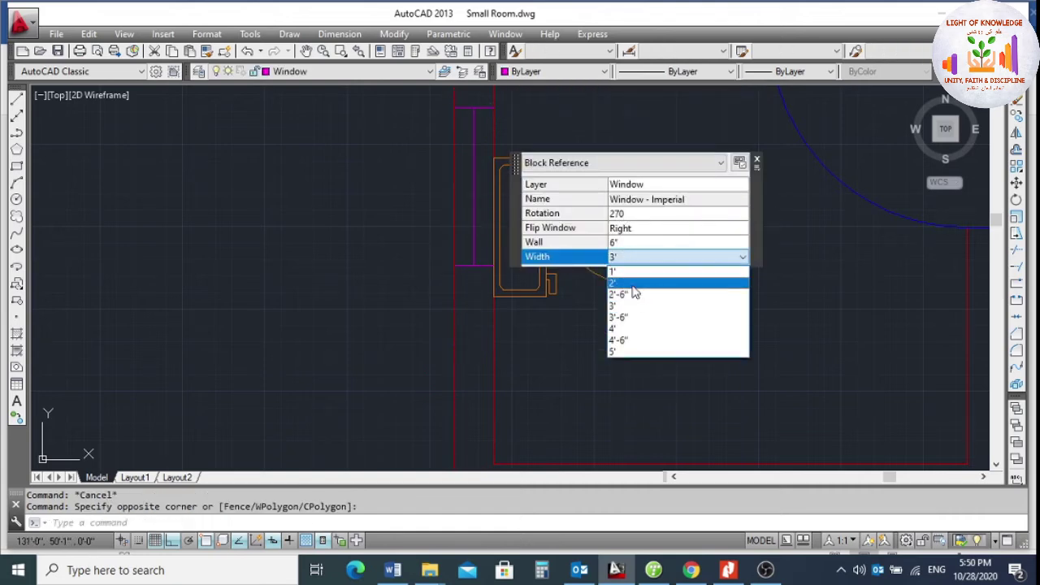
click(632, 276)
key(Escape)
key(Escape)
Begin another move of the window block, then cancel it.
text(m)
key(Return)
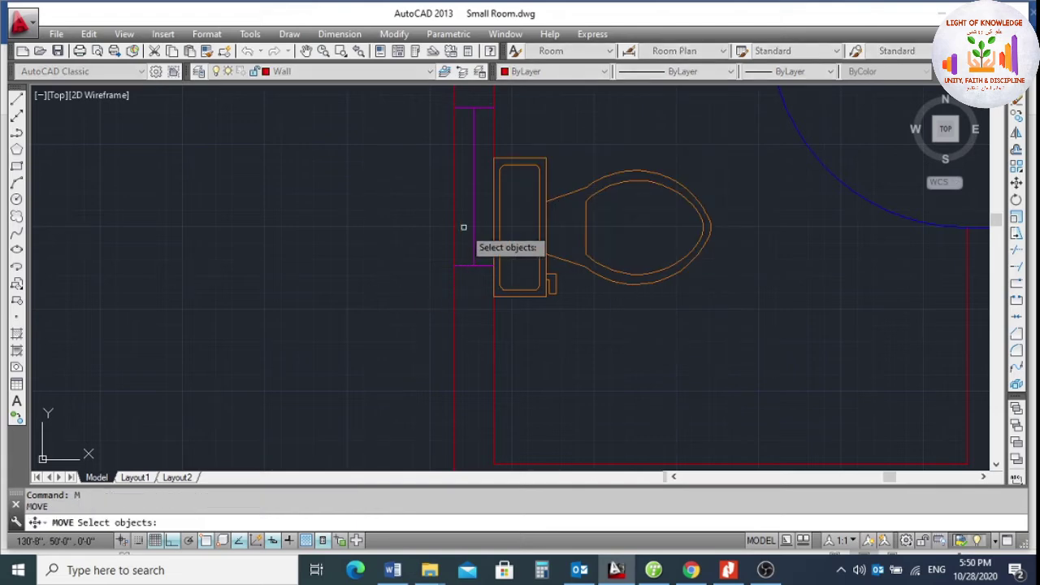
click(472, 220)
key(Return)
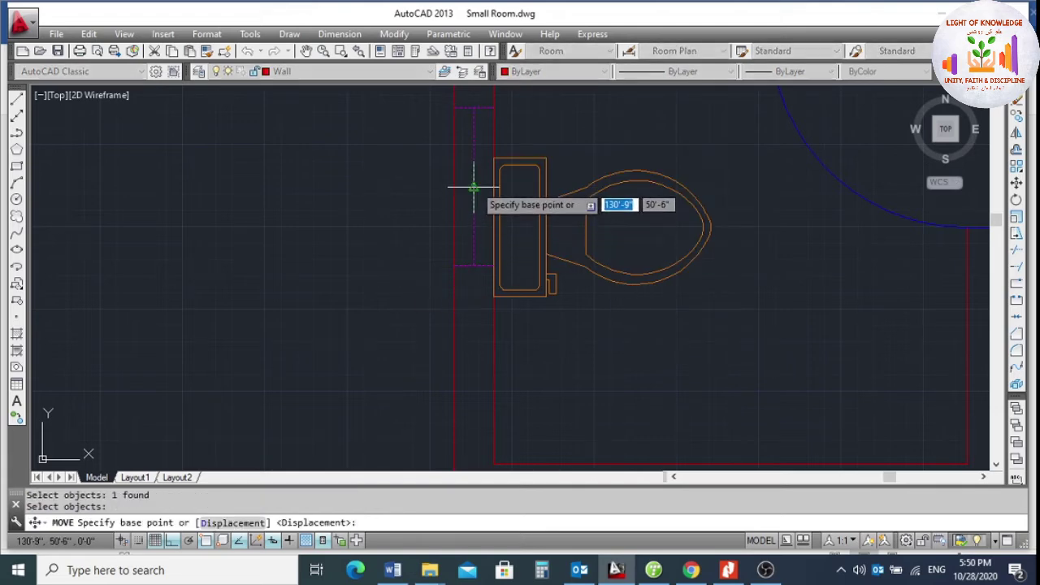
click(473, 189)
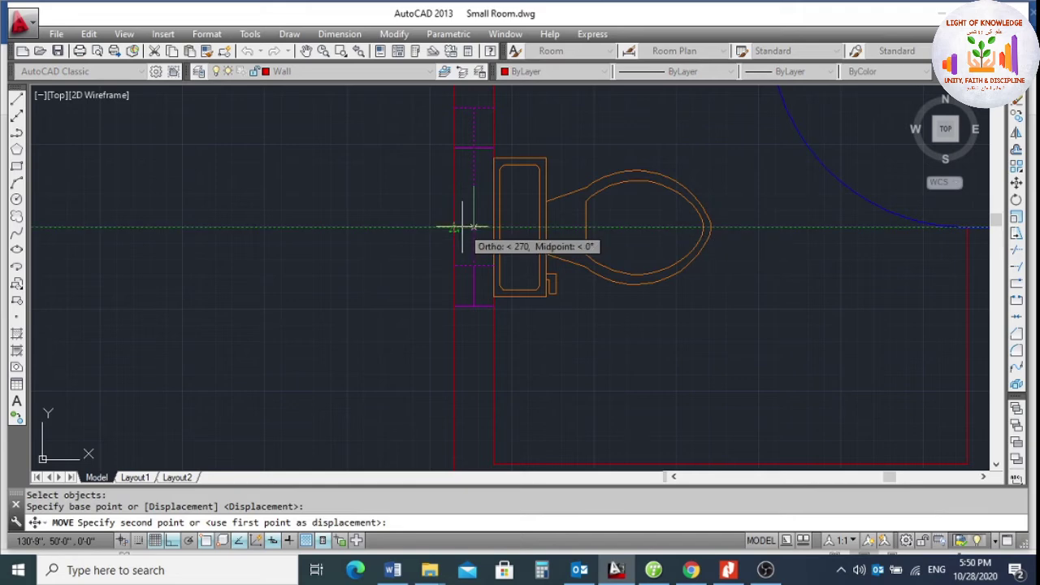
key(Escape)
scroll(426, 245, down, 4)
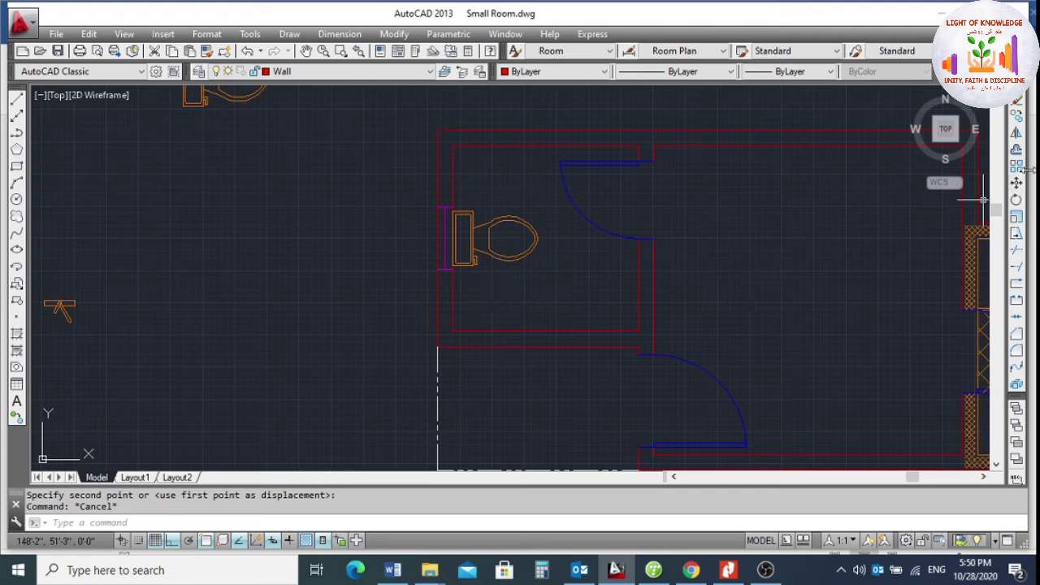
click(1016, 116)
scroll(571, 248, down, 3)
scroll(742, 204, up, 3)
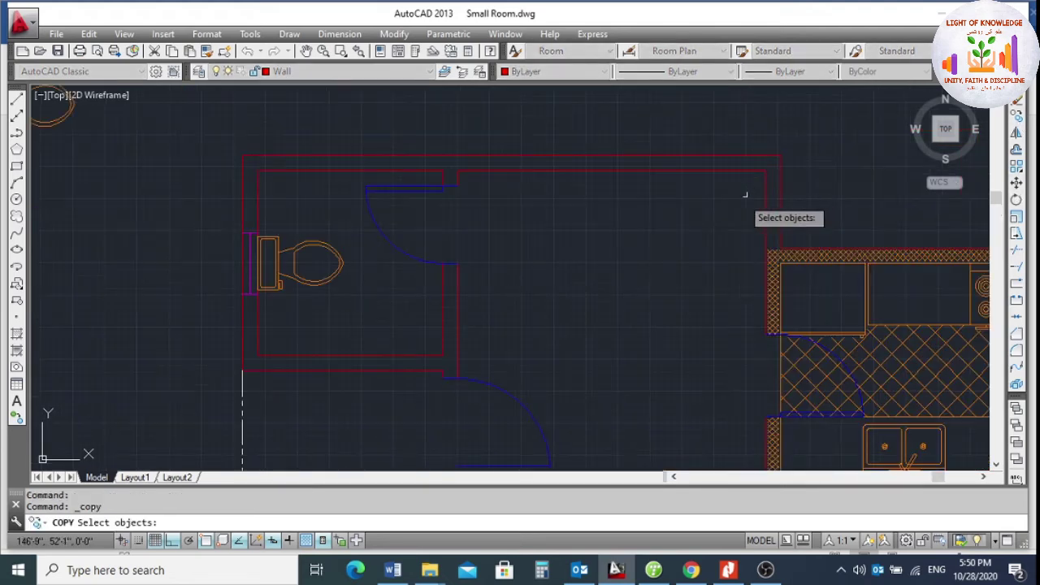
key(Return)
scroll(244, 290, up, 4)
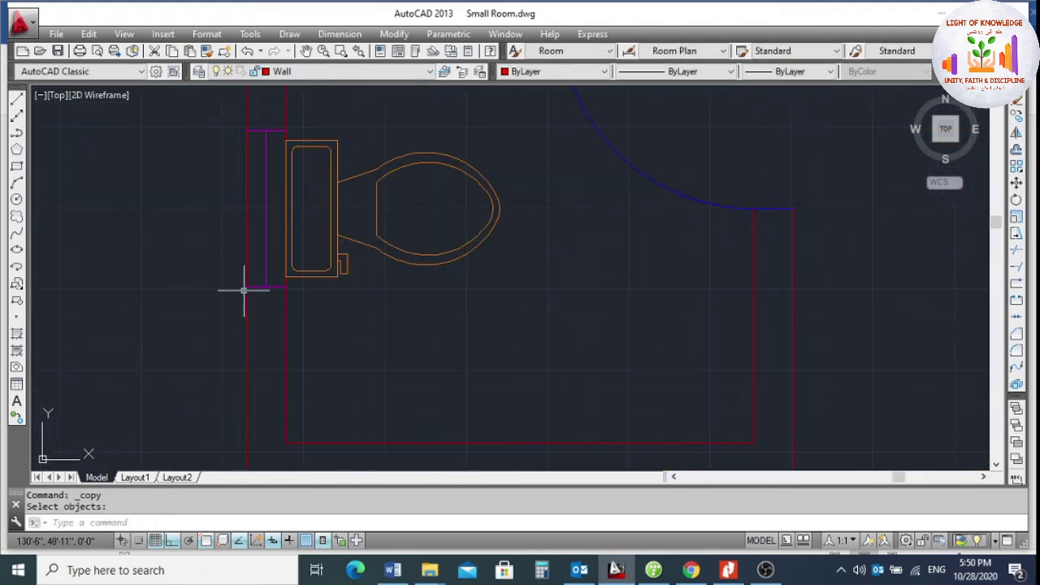
click(1016, 117)
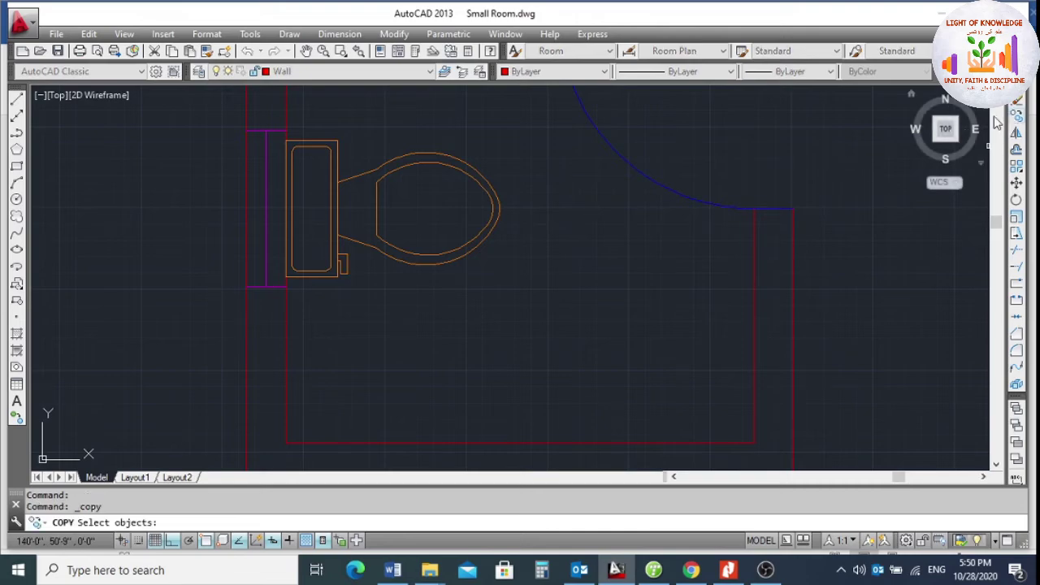
scroll(792, 262, down, 6)
scroll(596, 297, down, 3)
scroll(917, 274, up, 5)
scroll(813, 276, up, 2)
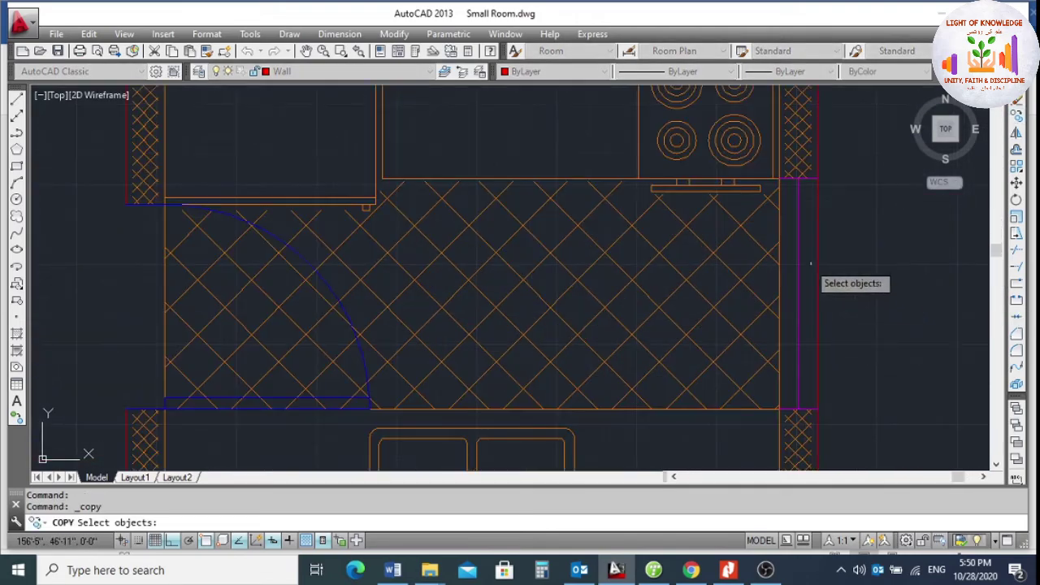
click(797, 255)
scroll(808, 286, down, 2)
key(Return)
scroll(806, 362, up, 8)
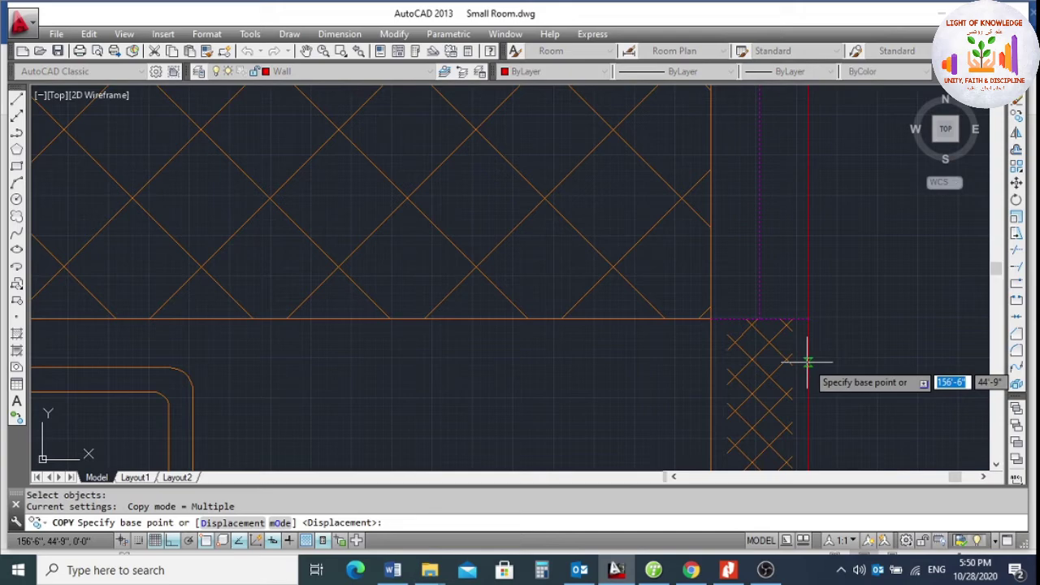
click(808, 318)
scroll(852, 361, down, 6)
scroll(723, 244, up, 2)
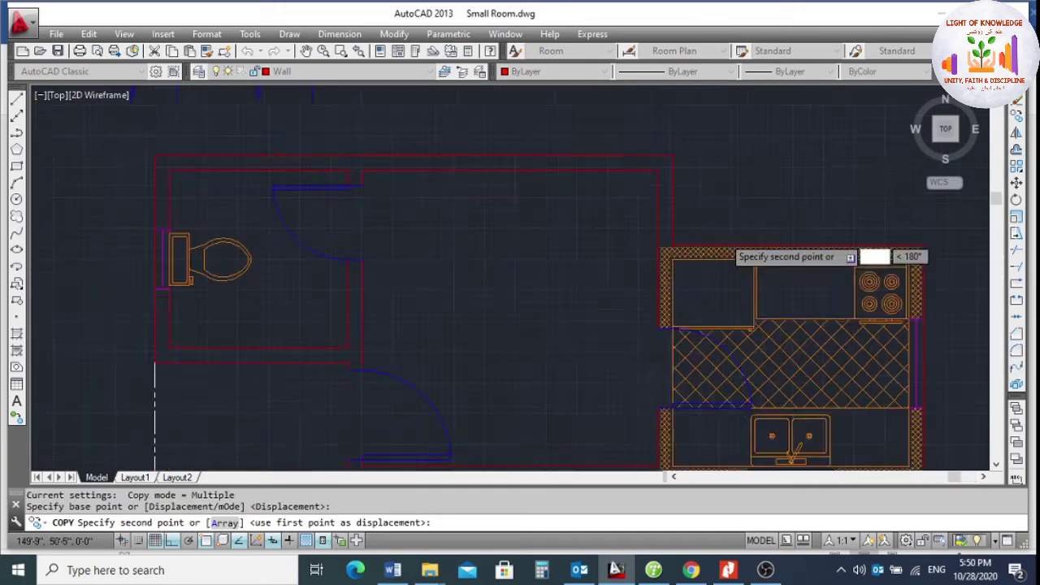
scroll(615, 228, up, 6)
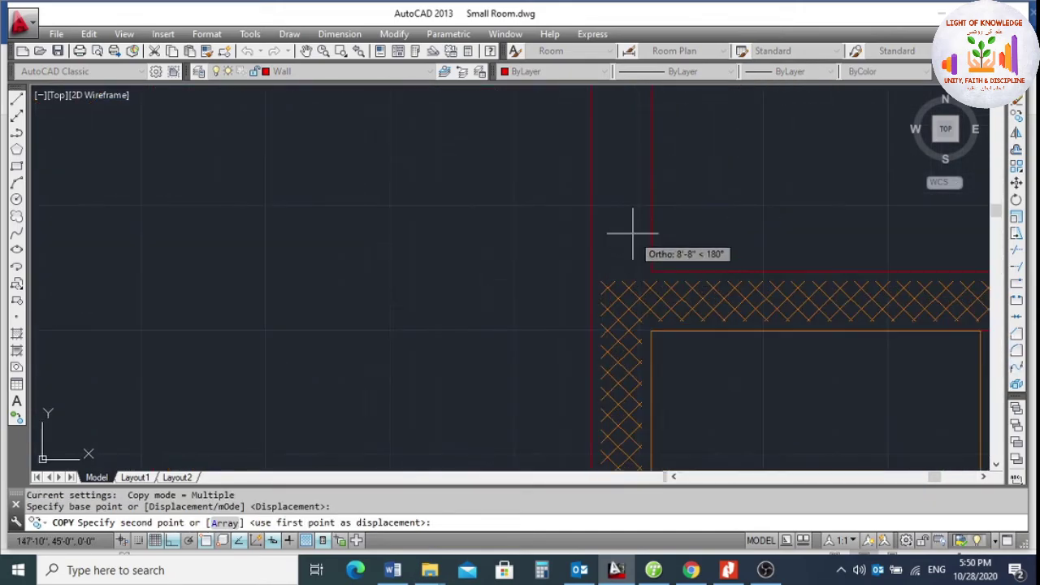
click(650, 271)
key(Escape)
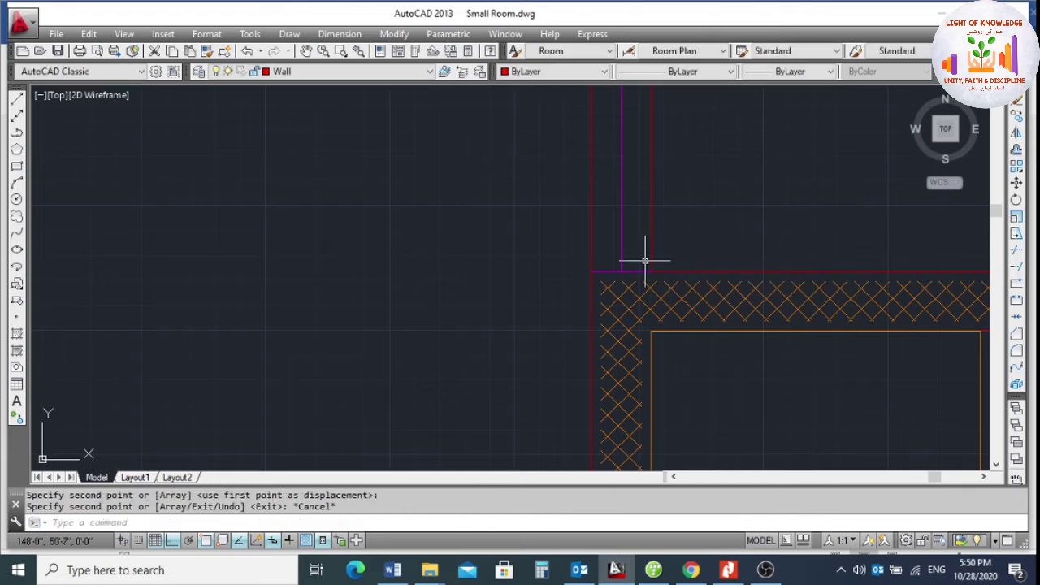
scroll(638, 255, down, 2)
scroll(631, 197, up, 1)
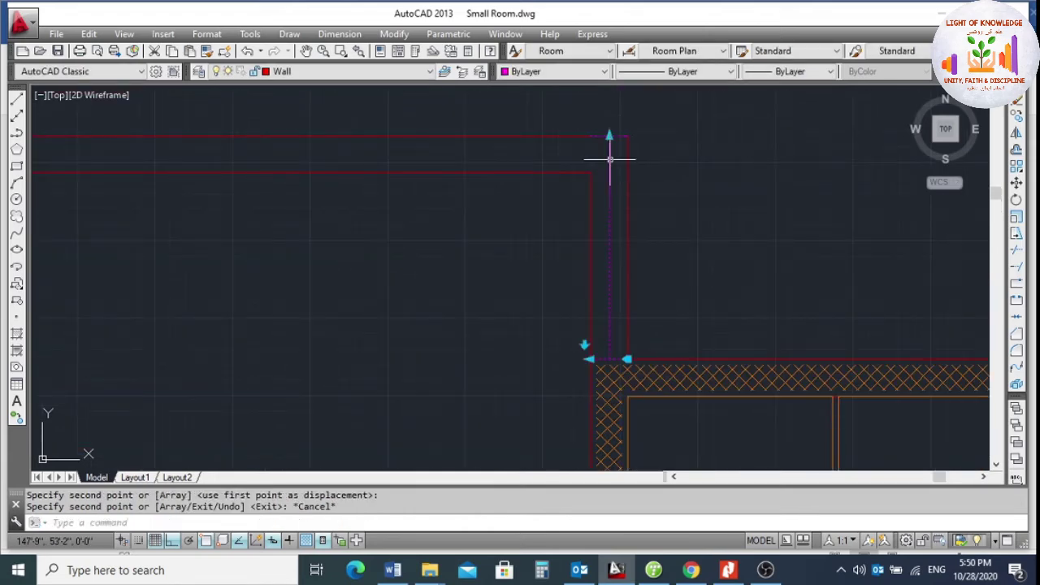
click(609, 160)
scroll(639, 220, down, 1)
key(Escape)
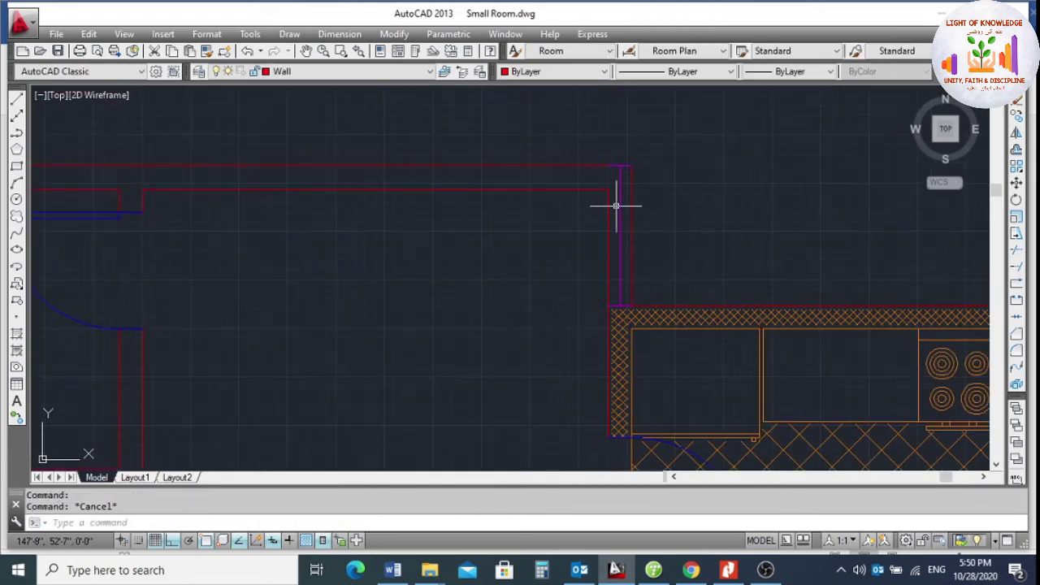
click(620, 202)
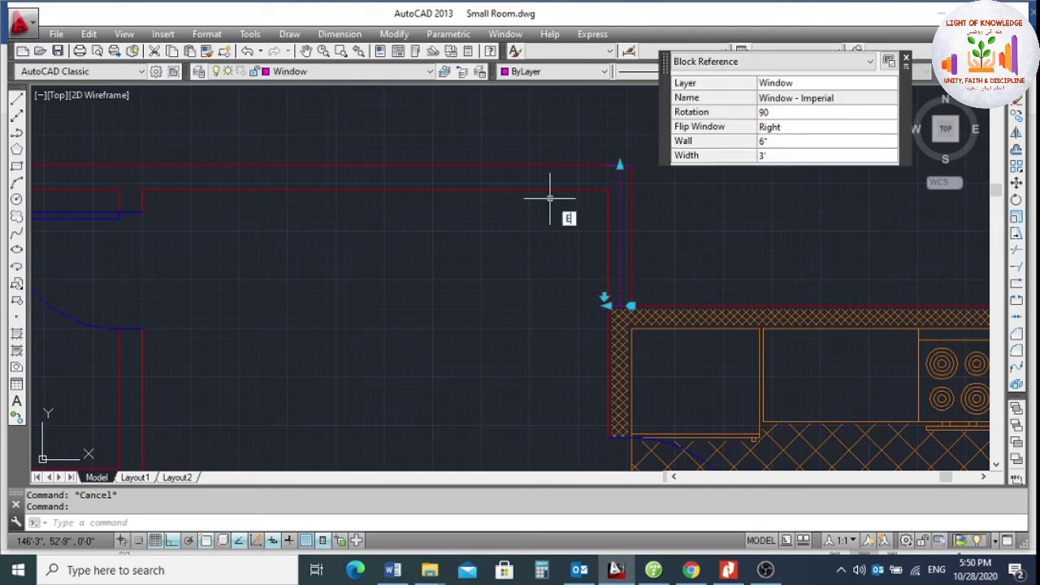
text(e)
key(Return)
scroll(575, 205, down, 3)
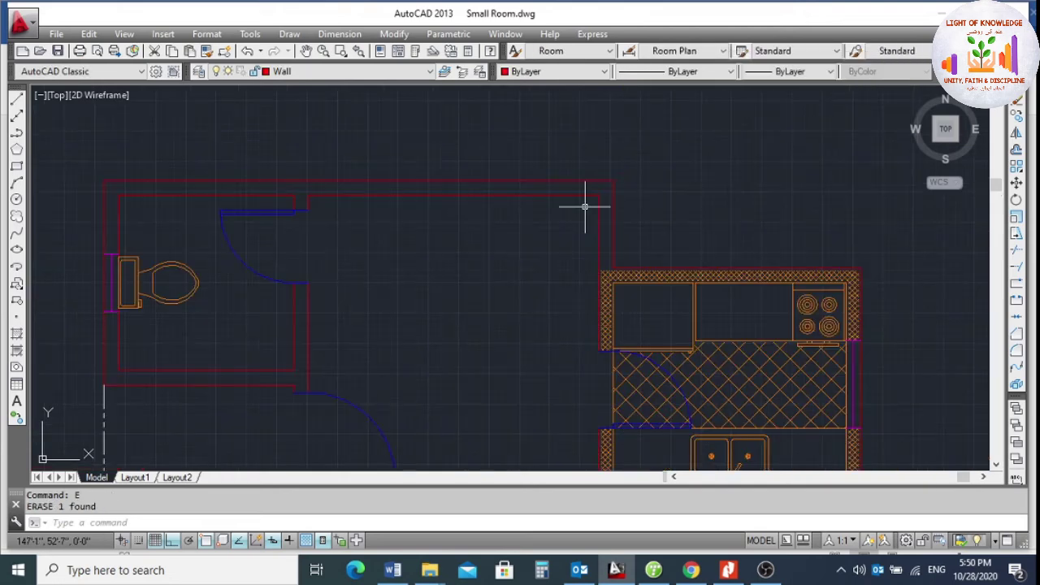
click(1016, 116)
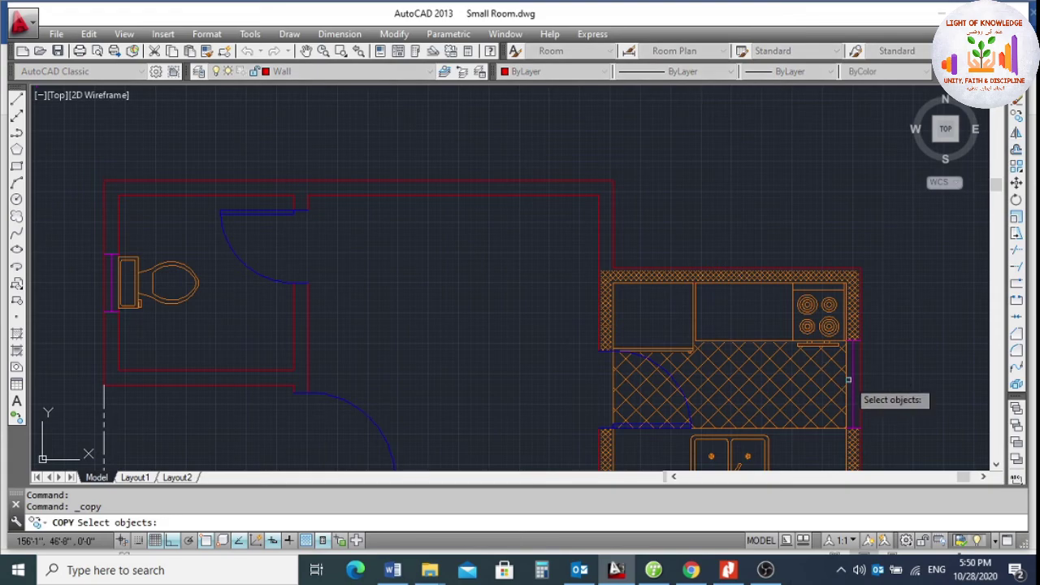
Copy the kitchen's right-wall window to the wall above the kitchen.
click(849, 394)
click(857, 376)
key(Return)
scroll(858, 357, up, 3)
scroll(861, 338, up, 3)
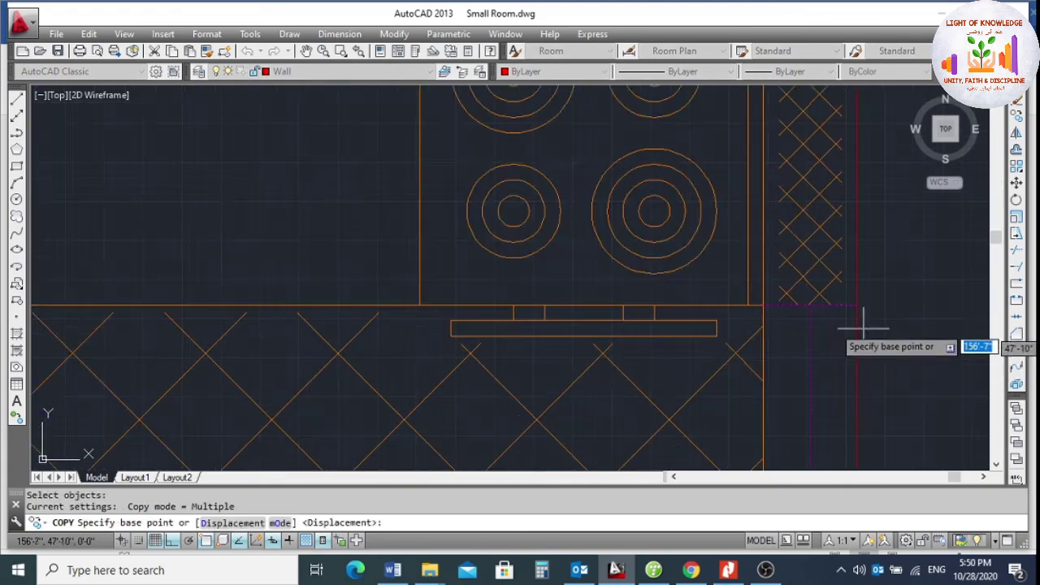
click(859, 303)
scroll(865, 333, down, 5)
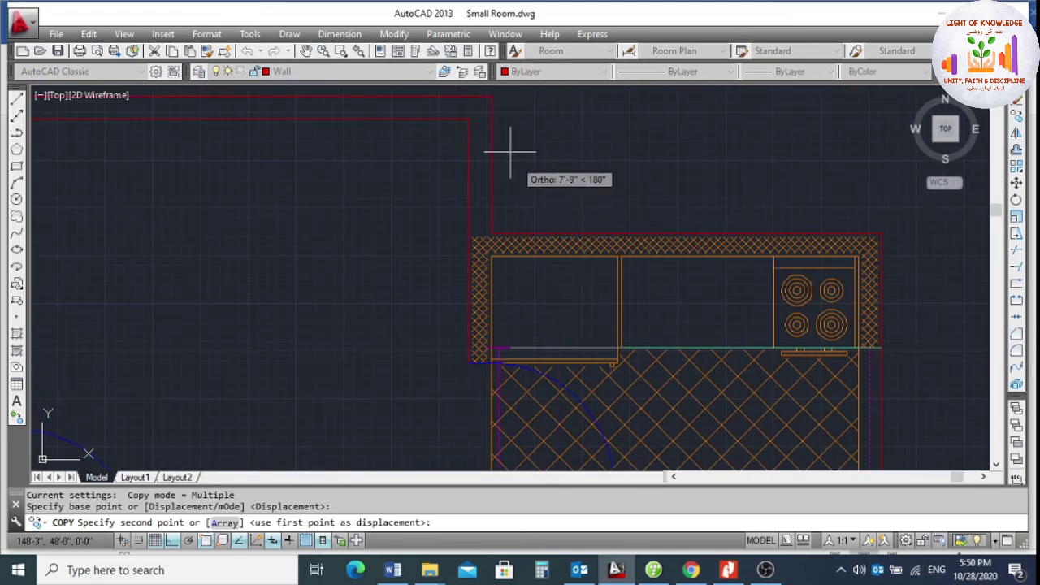
scroll(480, 113, up, 4)
click(455, 131)
scroll(520, 195, down, 3)
key(Escape)
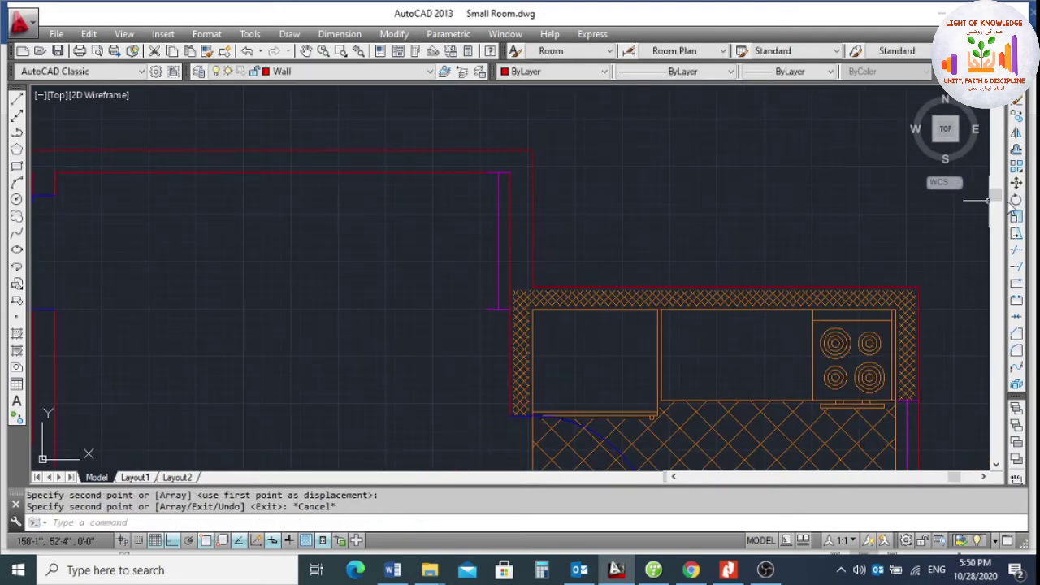
Try a 270 rotation value in the window's properties, then undo it.
click(1016, 201)
scroll(492, 204, up, 2)
key(Escape)
click(496, 204)
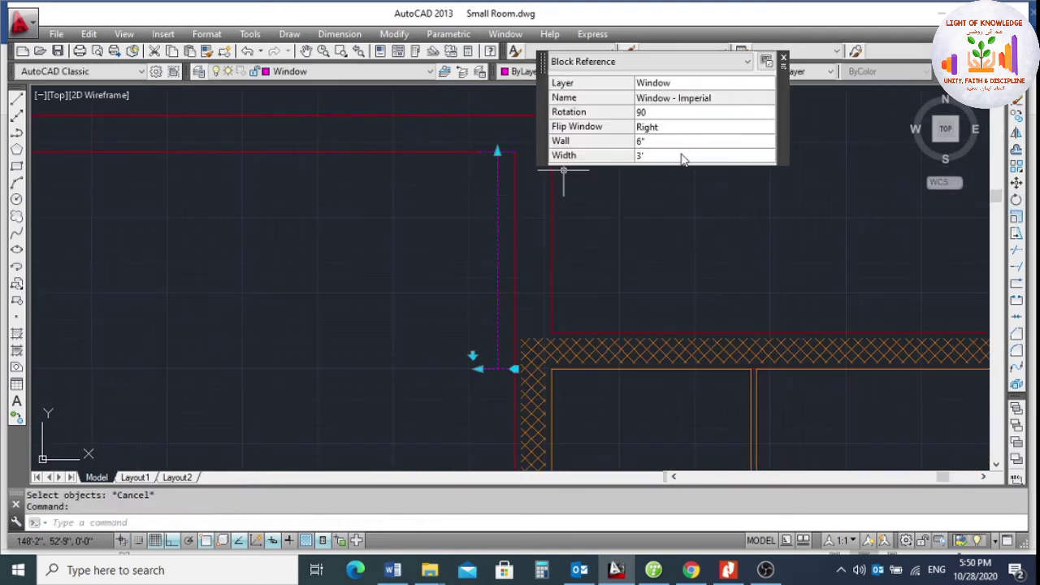
click(644, 114)
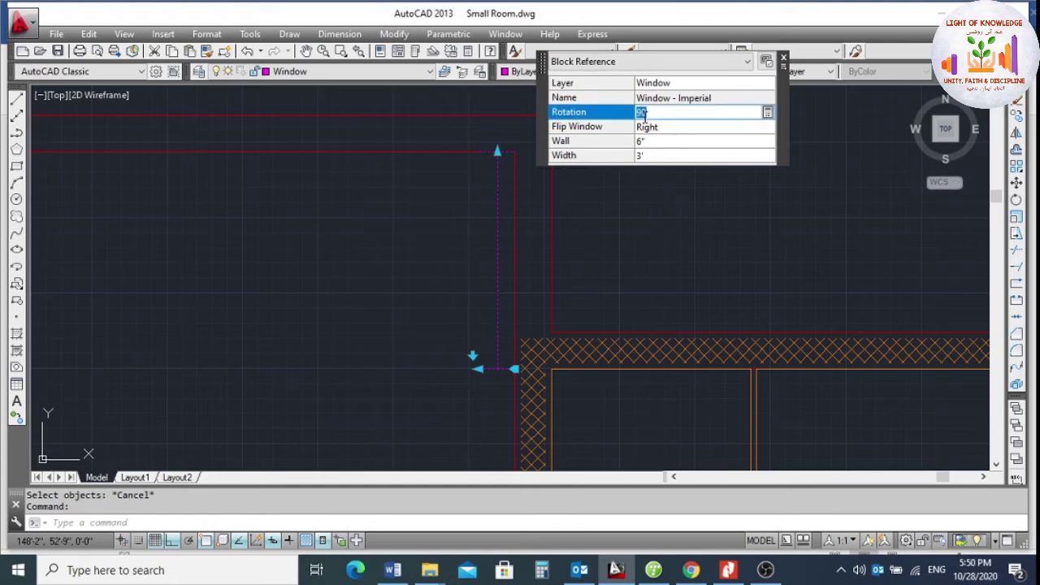
text(270)
key(Tab)
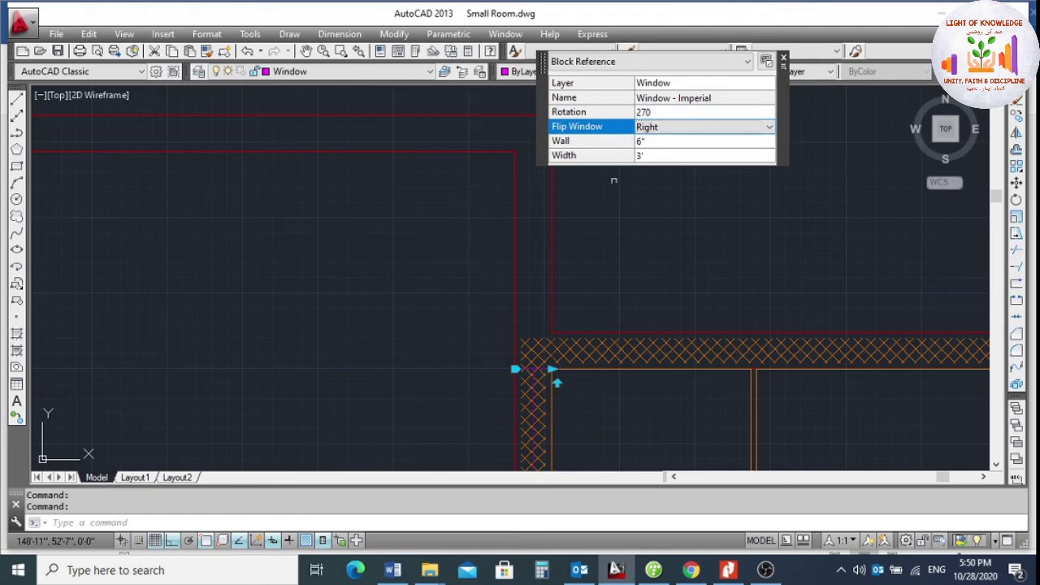
key(Escape)
key(ctrl+z)
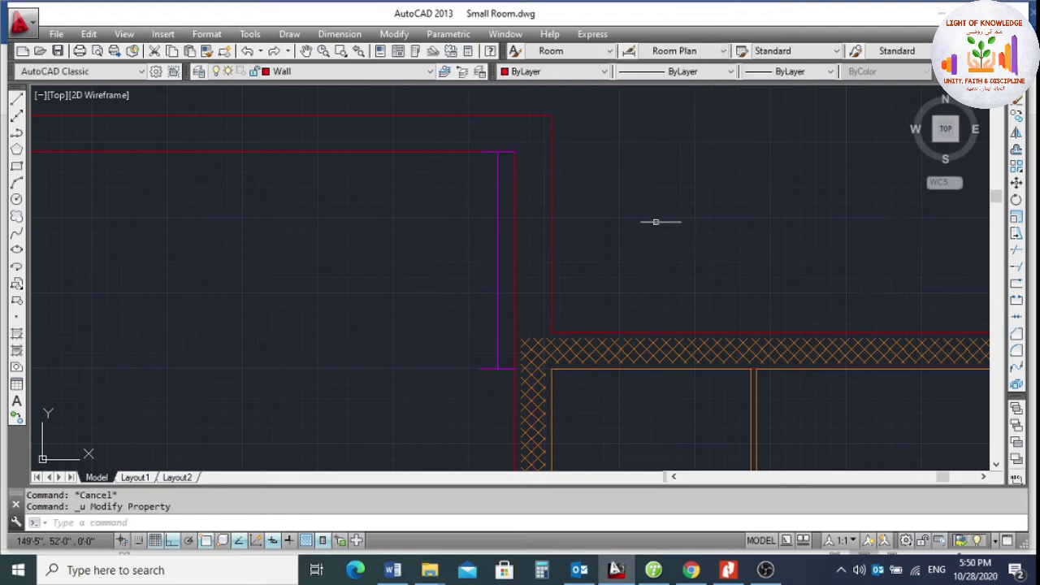
Rotate the window copy 270° about its top end so it lies horizontally.
click(1016, 213)
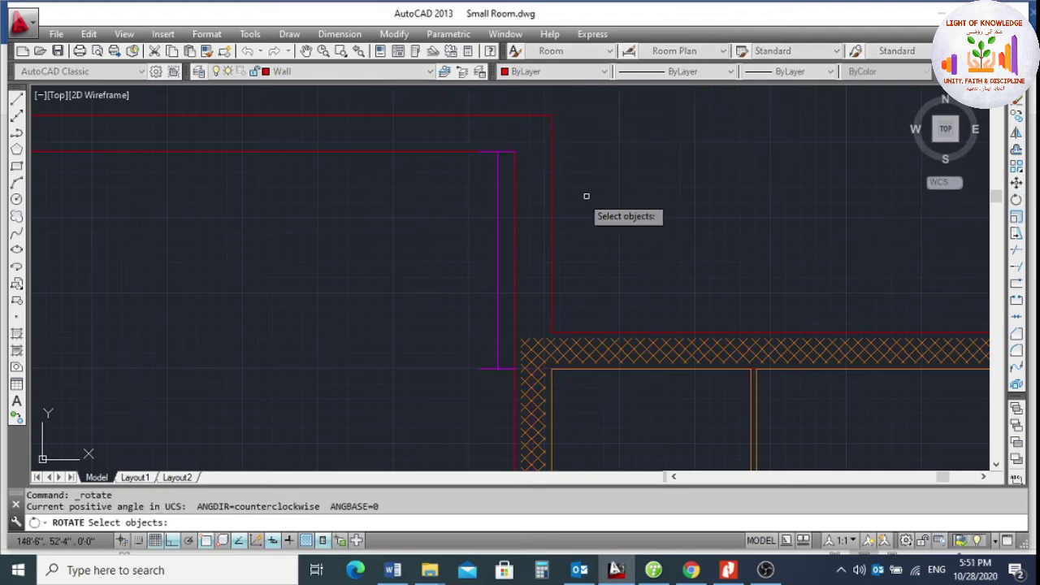
click(493, 186)
double_click(499, 193)
click(506, 157)
key(Return)
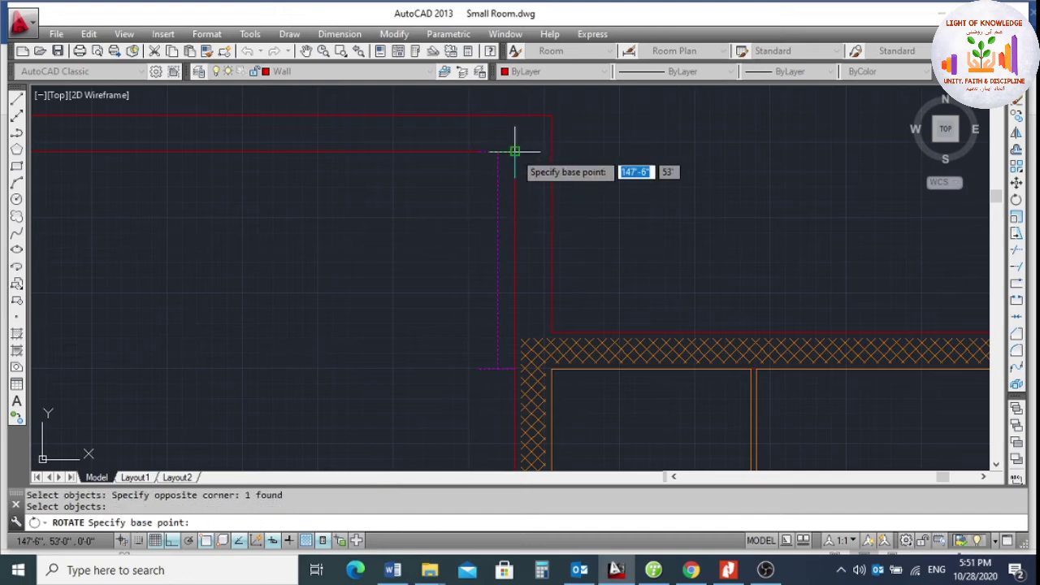
click(514, 152)
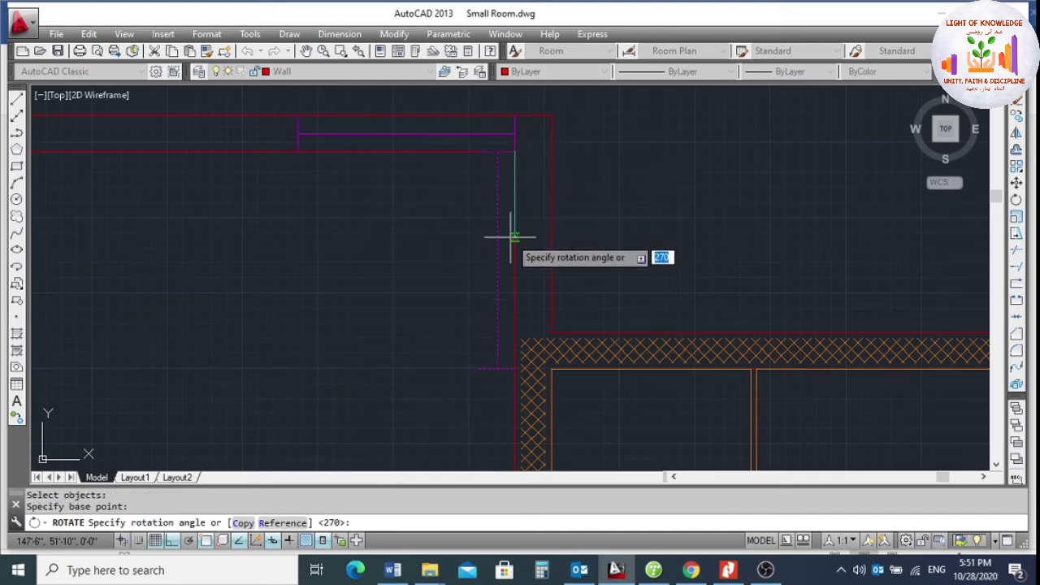
key(Return)
scroll(512, 264, down, 2)
scroll(429, 192, up, 2)
Move the window to the top wall's midpoint.
text(m)
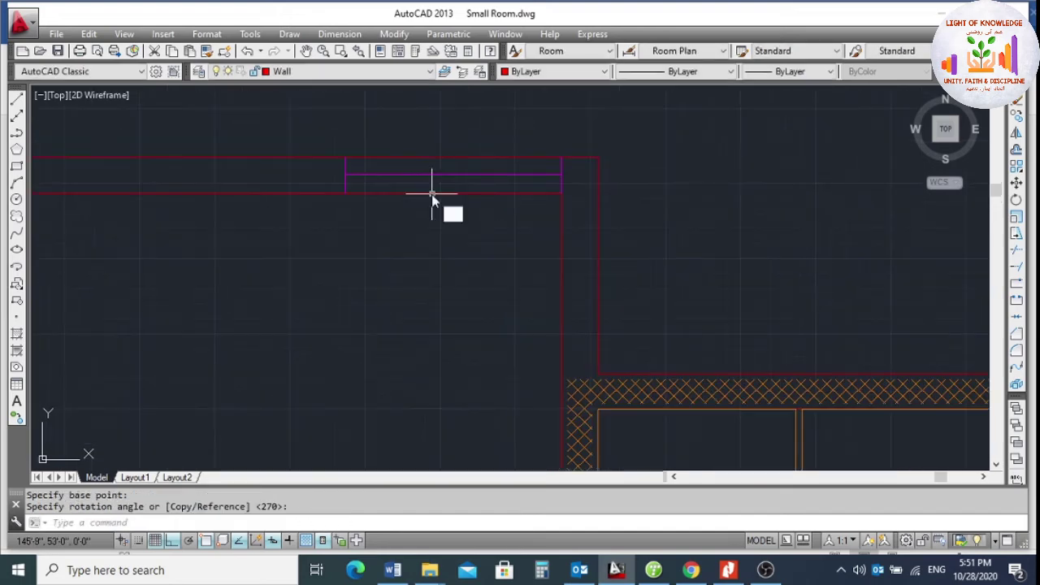
key(Return)
click(526, 175)
key(Return)
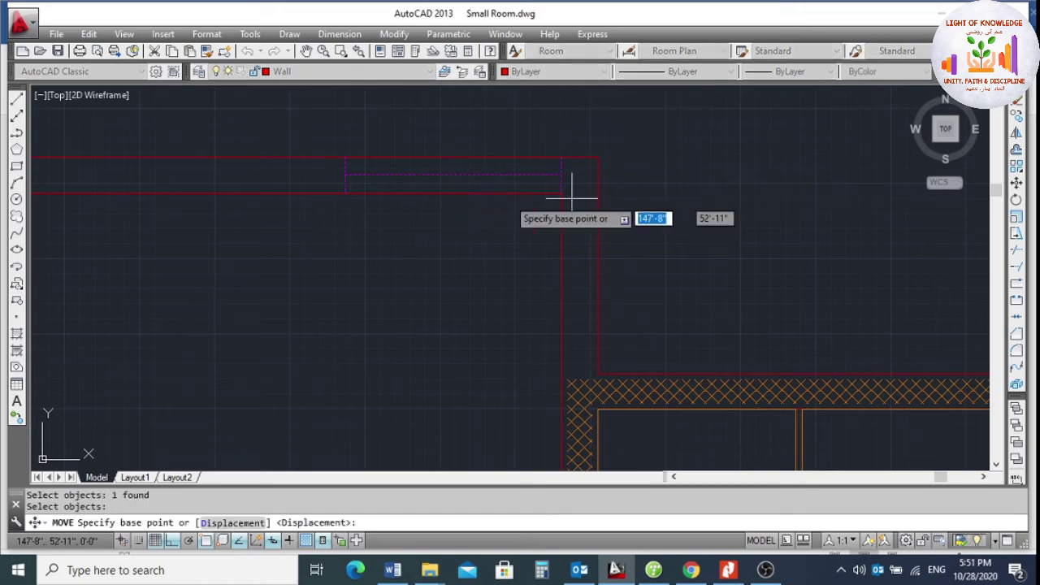
click(455, 171)
scroll(384, 183, down, 2)
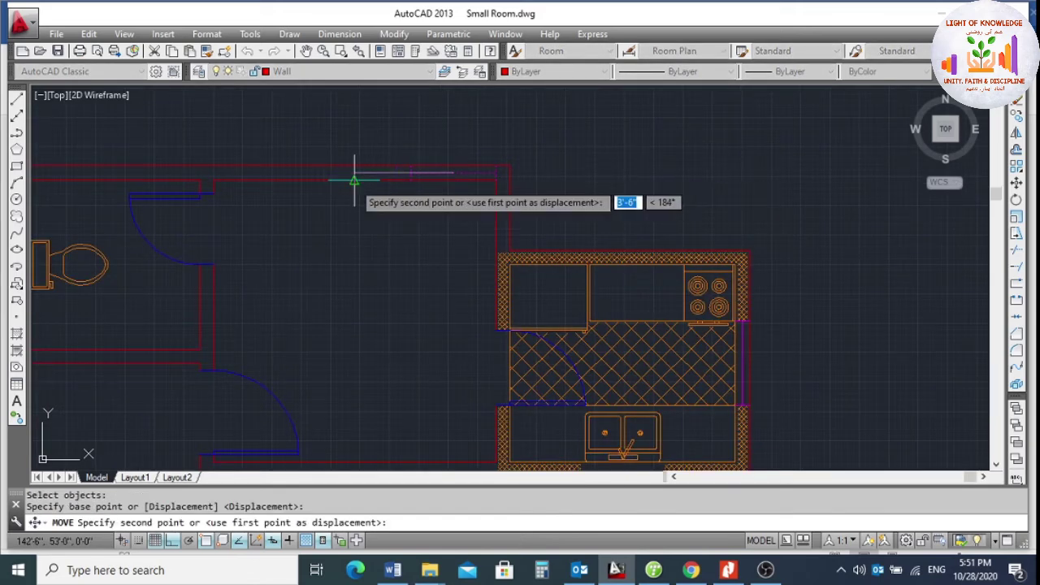
click(354, 178)
scroll(352, 175, up, 4)
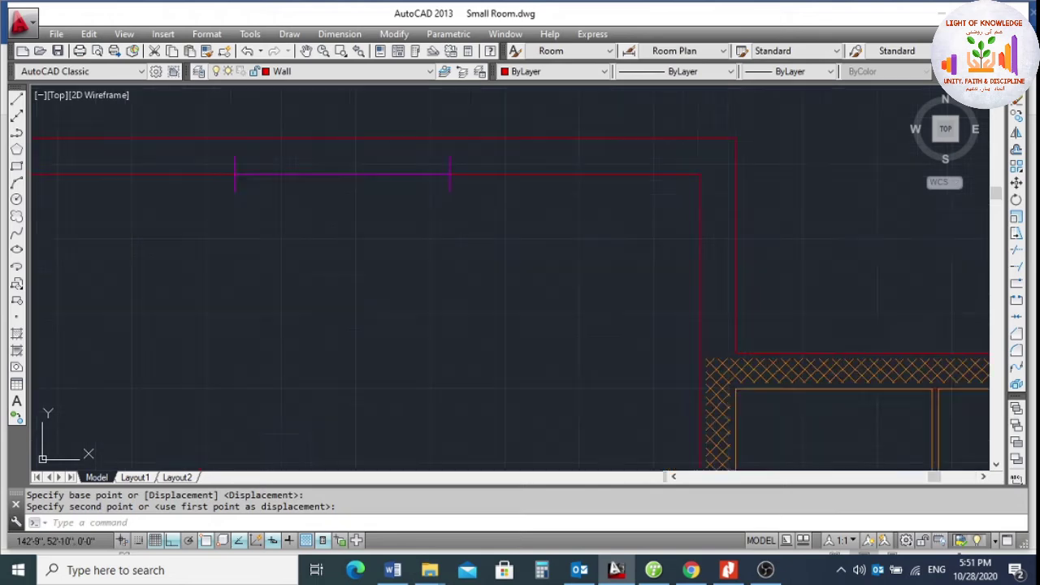
Shift the window 3 inches up into the top wall.
key(Return)
click(511, 178)
click(463, 225)
key(Return)
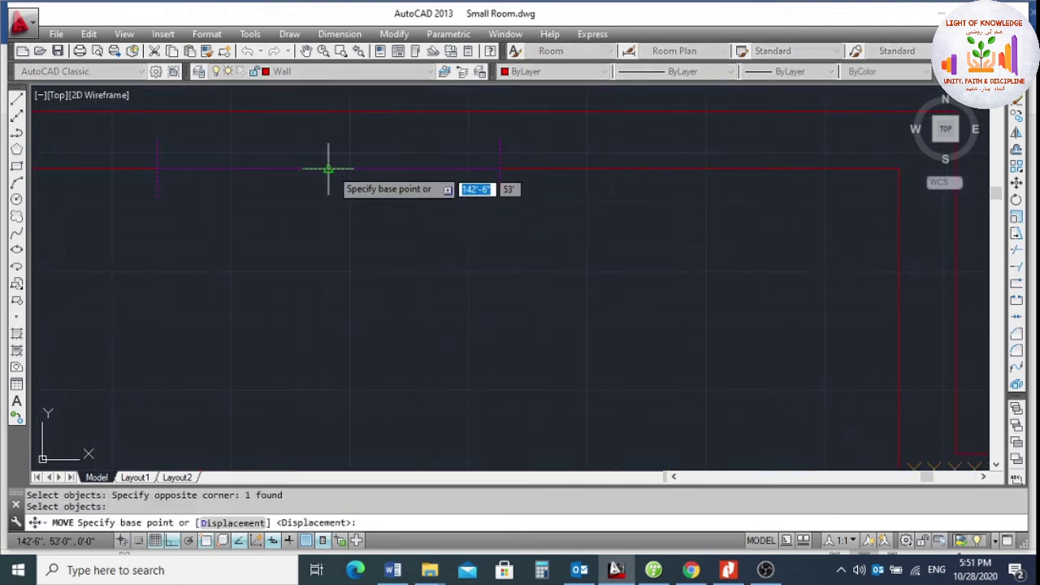
click(331, 168)
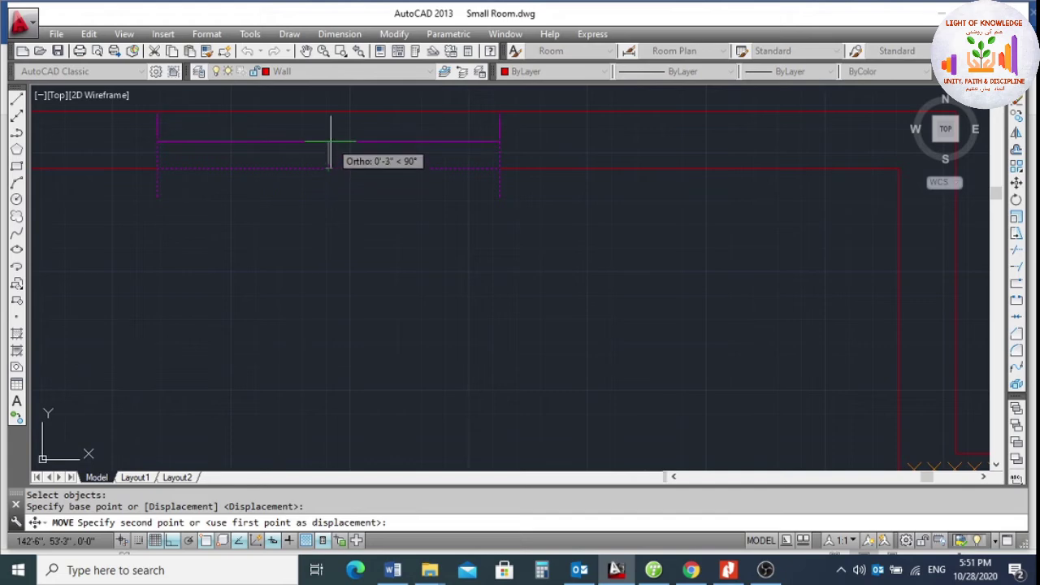
click(330, 144)
scroll(515, 143, up, 3)
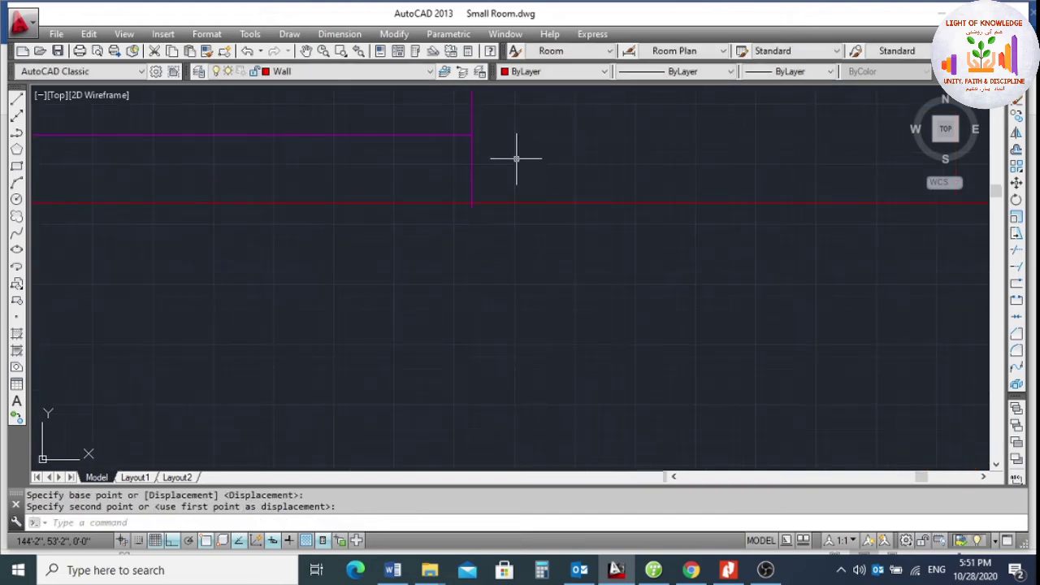
Nudge the window so it sits exactly on the top wall line.
key(Return)
click(515, 159)
click(438, 192)
key(Return)
scroll(487, 225, up, 3)
click(423, 149)
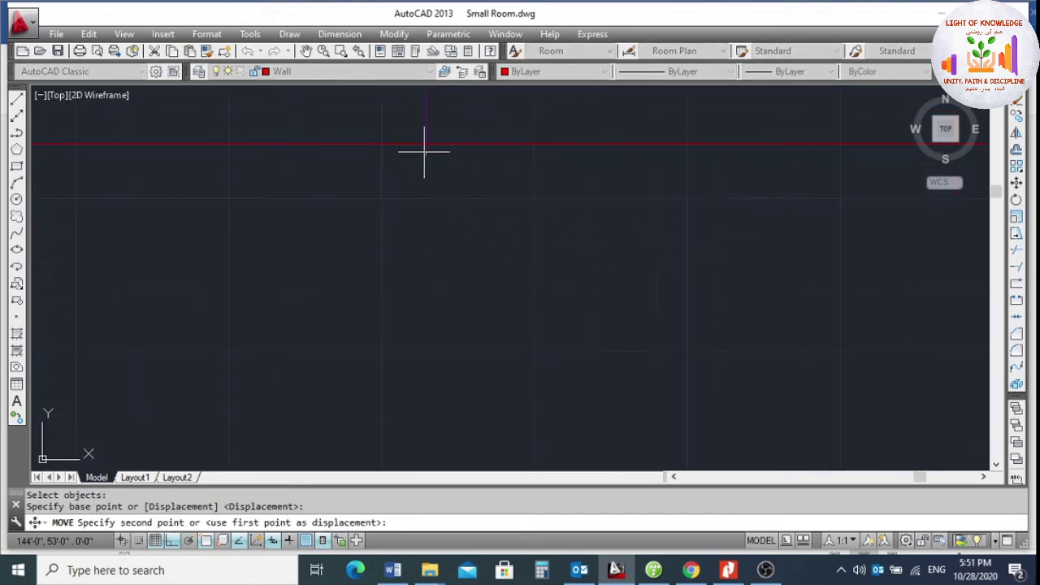
click(424, 145)
scroll(572, 251, down, 4)
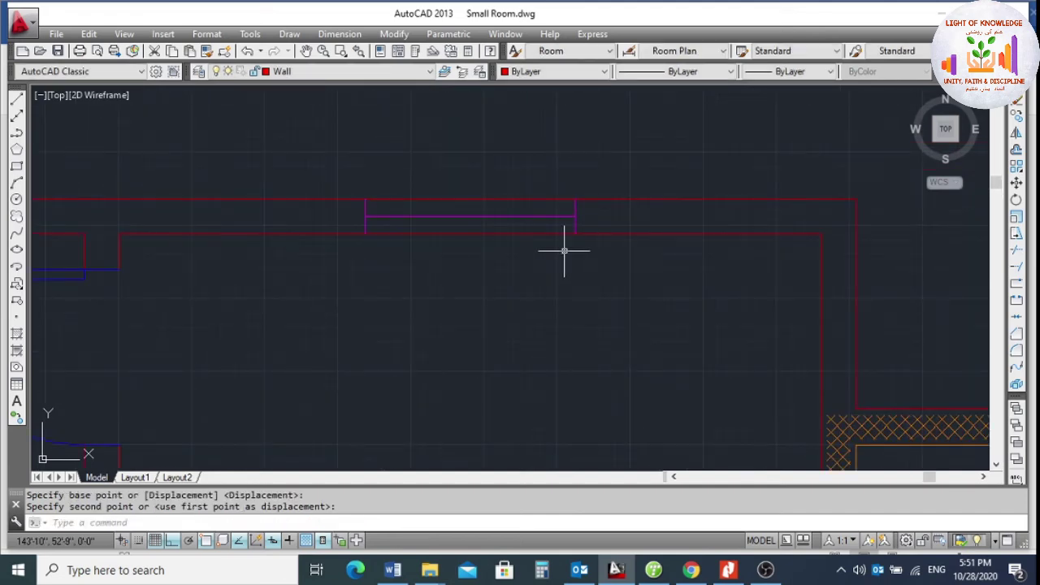
scroll(631, 235, down, 2)
scroll(487, 324, down, 1)
scroll(498, 232, up, 1)
scroll(580, 242, down, 1)
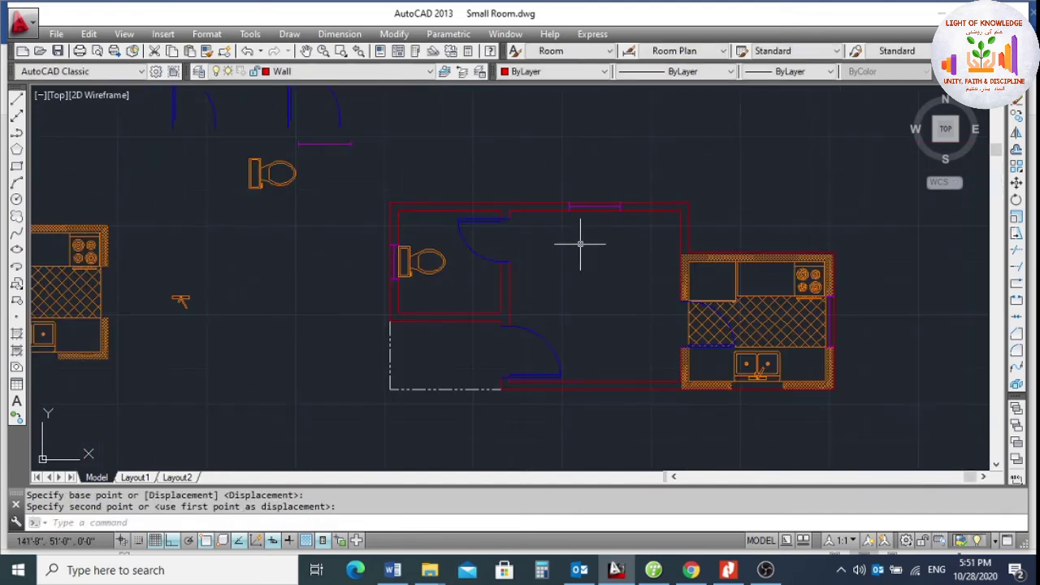
scroll(582, 307, down, 3)
scroll(655, 388, up, 3)
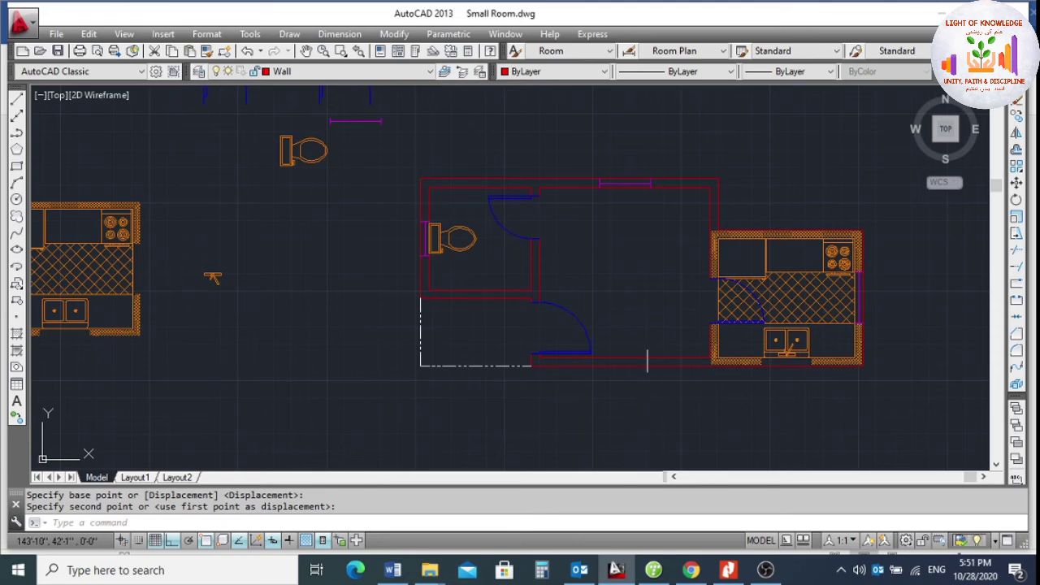
scroll(611, 279, down, 2)
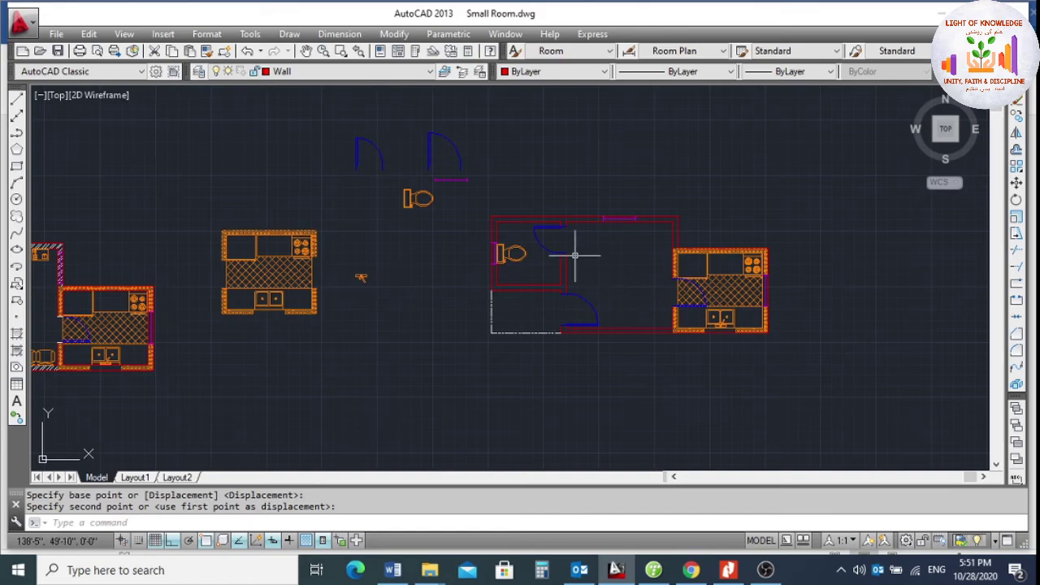
Save Small Room.dwg.
key(ctrl+s)
scroll(520, 264, up, 2)
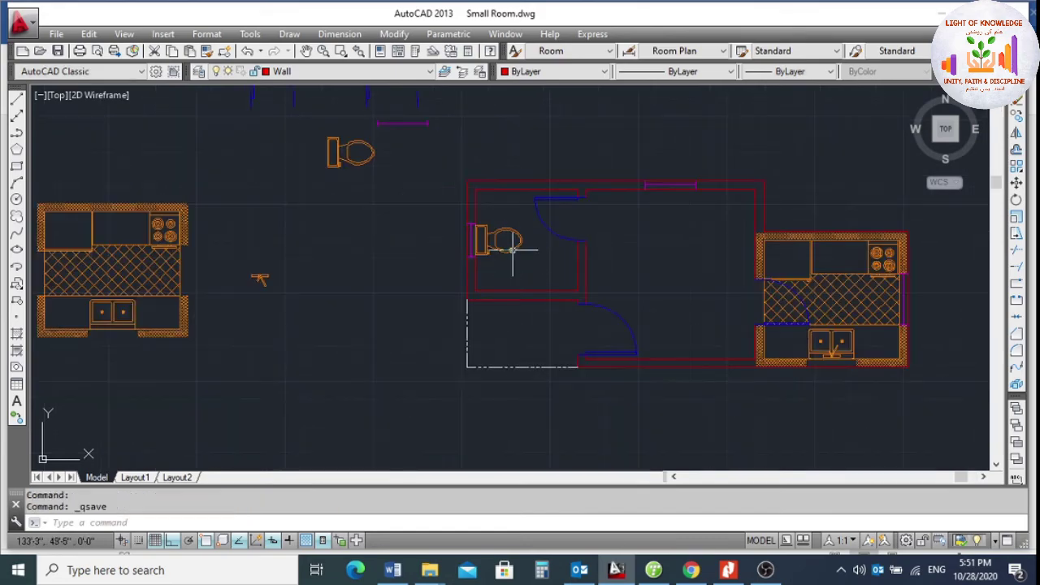
scroll(501, 235, up, 3)
scroll(492, 232, down, 3)
scroll(492, 229, down, 2)
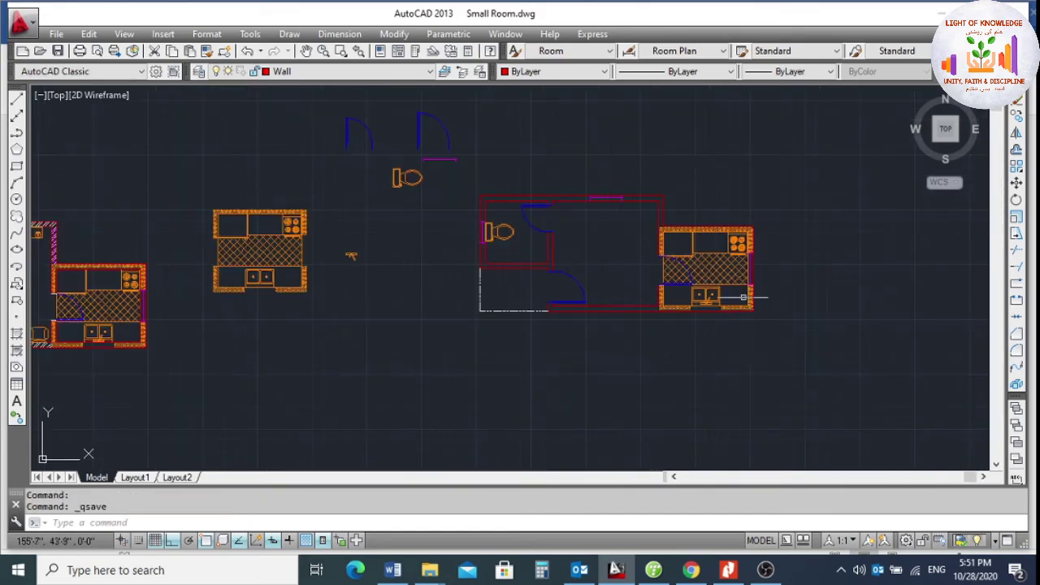
scroll(747, 292, up, 4)
scroll(685, 268, down, 2)
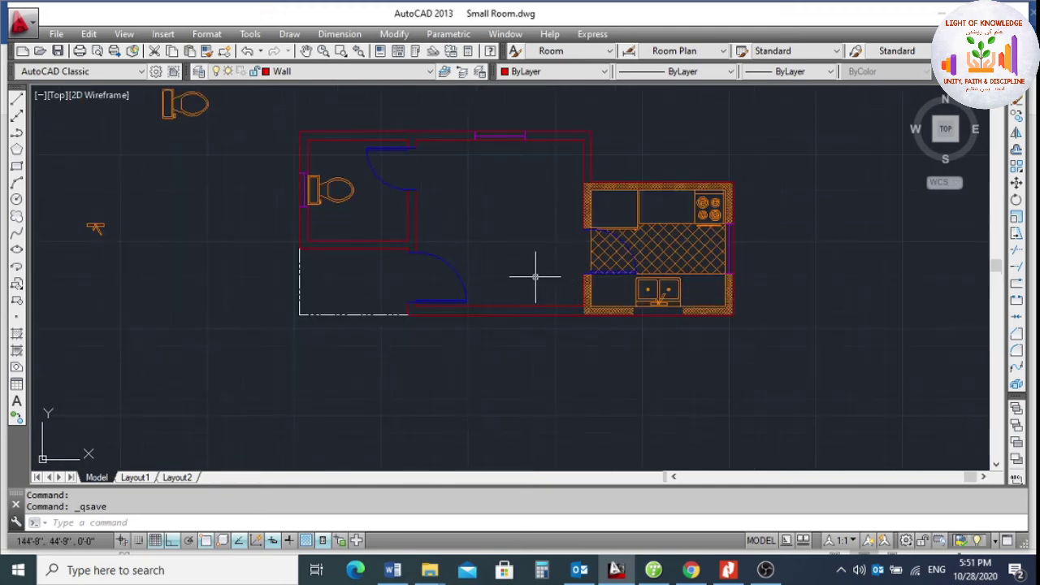
Open DesignCenter with DC and list the blocks in House Designer.dwg.
text(DC)
key(Return)
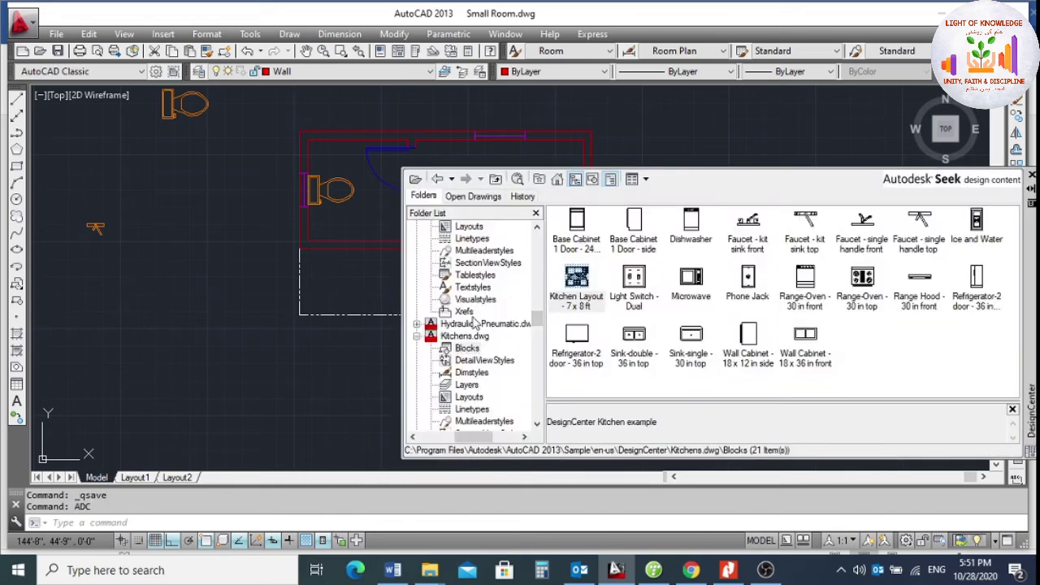
scroll(459, 346, up, 3)
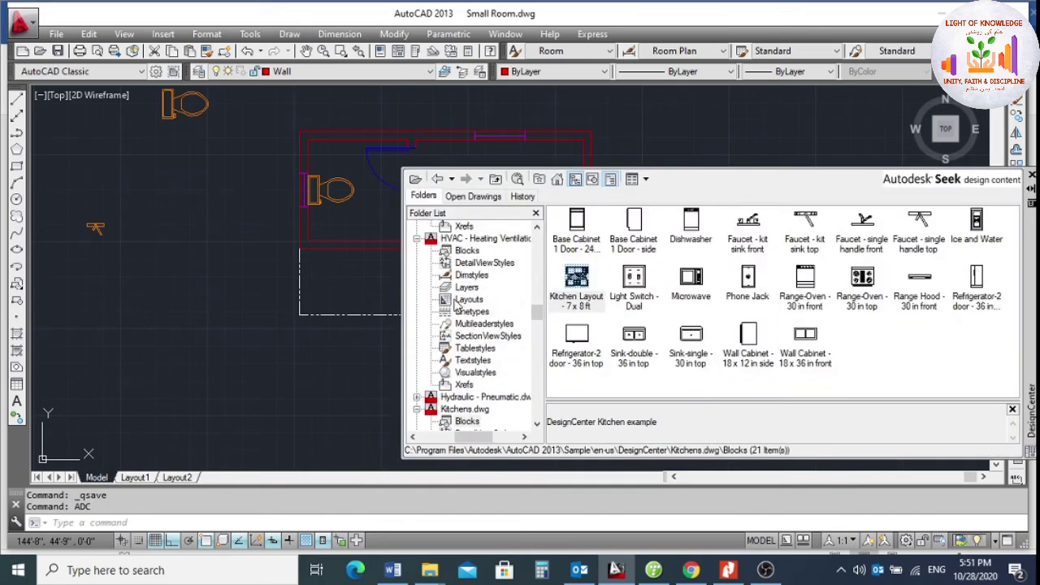
scroll(459, 317, up, 4)
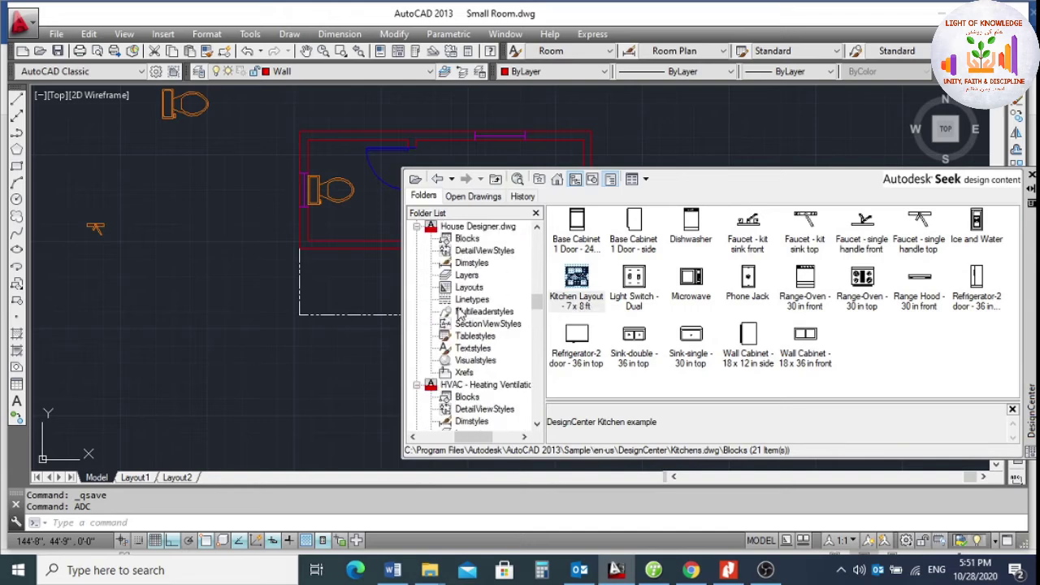
click(476, 262)
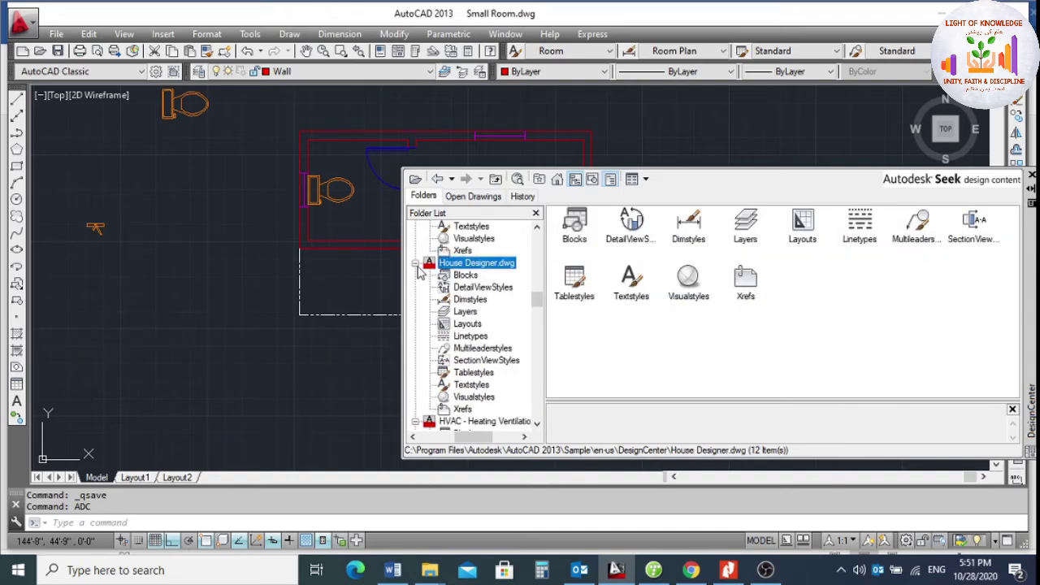
click(461, 274)
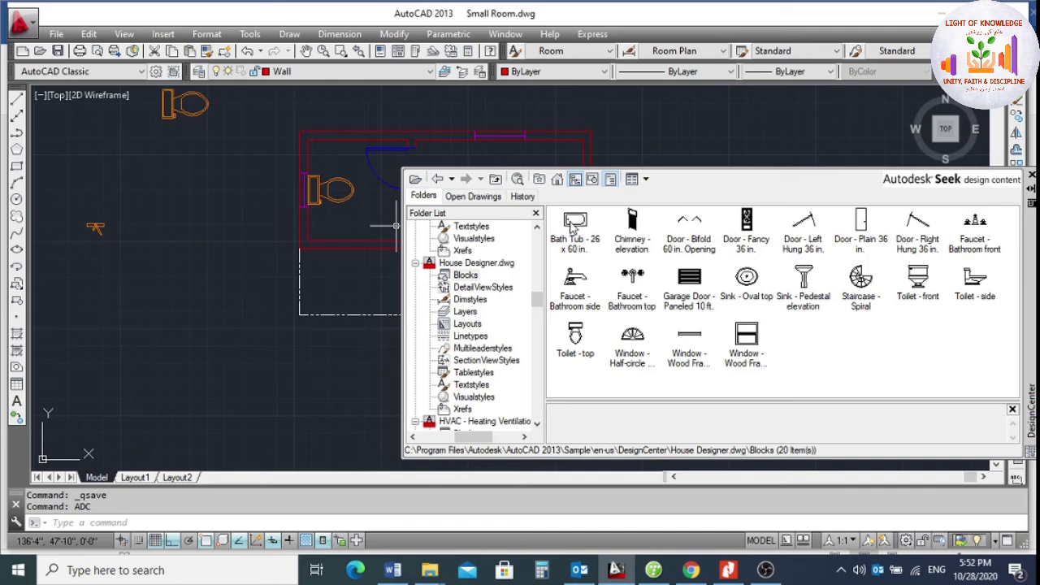
Drag the Bath Tub block left of the room and the bathroom faucet below it.
mouse_move(574, 228)
mouse_down()
mouse_move(208, 271)
mouse_move(205, 197)
mouse_up()
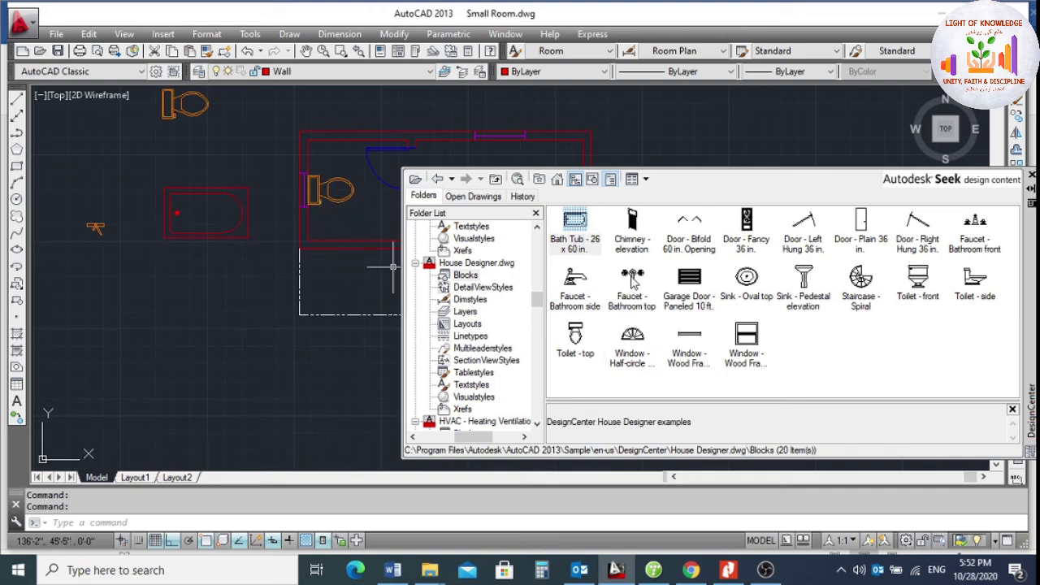
drag(633, 278, 244, 354)
drag(185, 279, 185, 278)
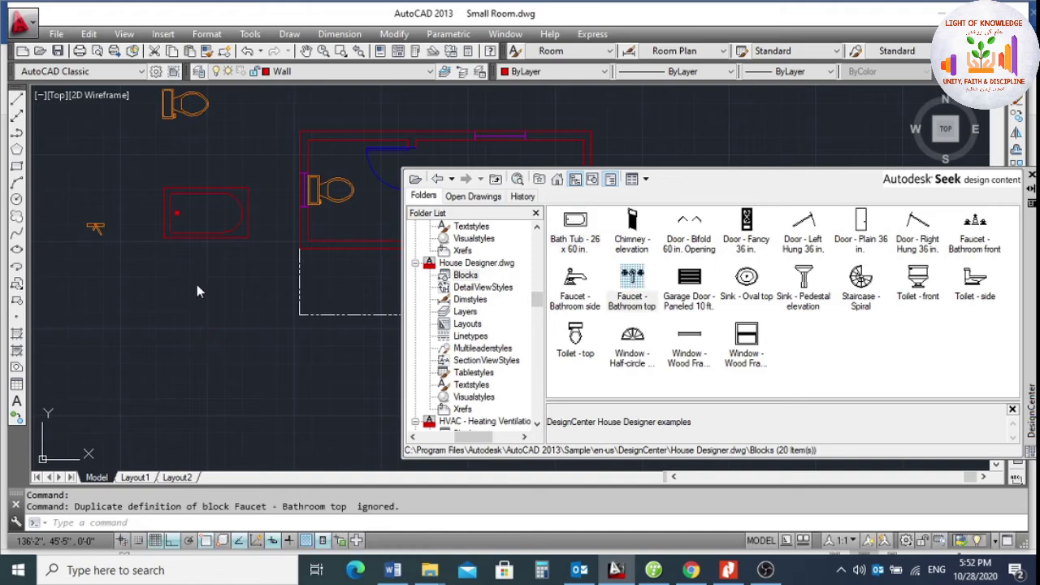
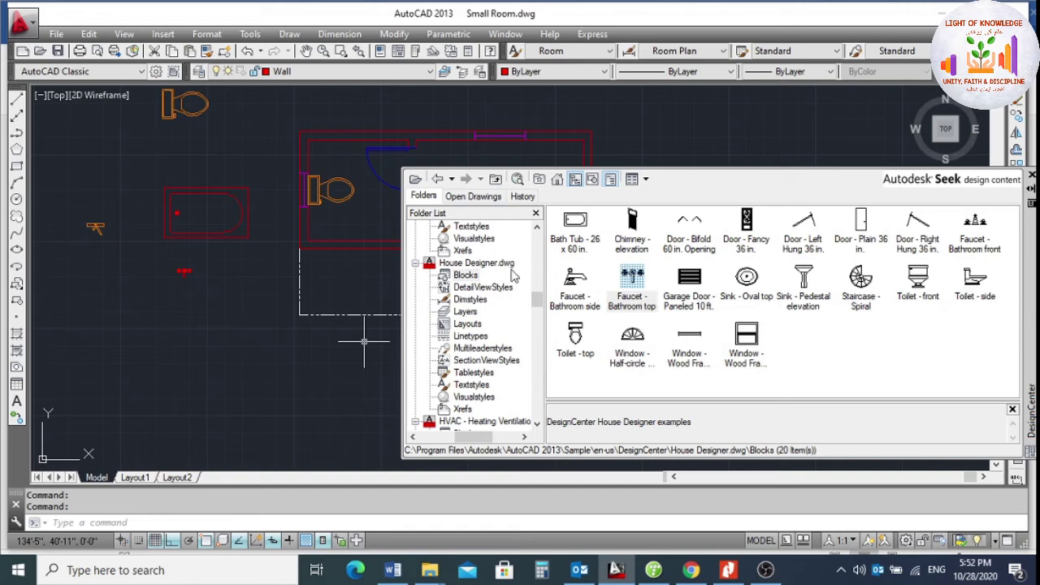
In DesignCenter, display the Blocks of Home - Space Planner.dwg.
scroll(483, 328, up, 1)
scroll(487, 324, up, 1)
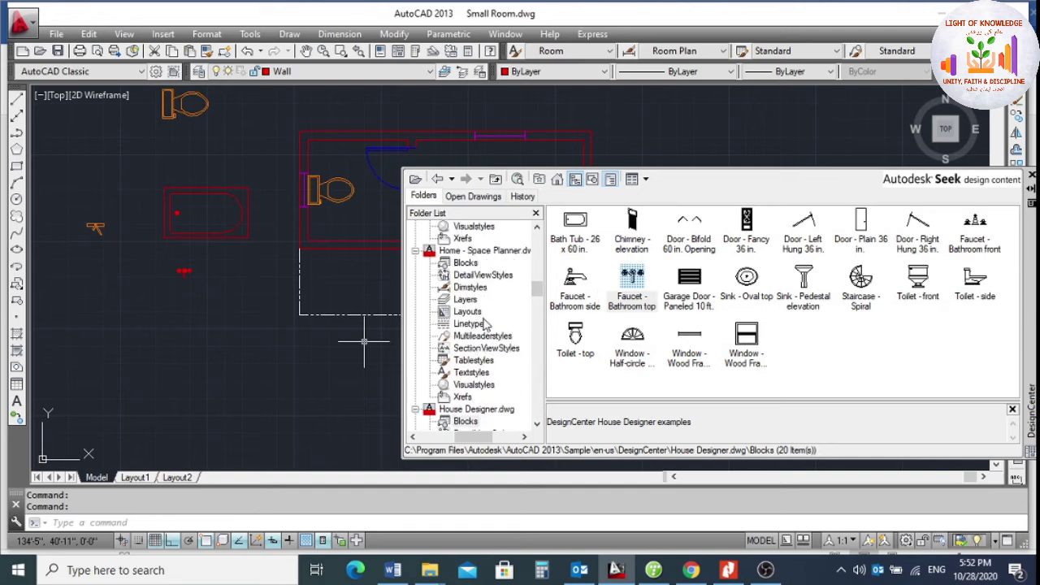
click(449, 253)
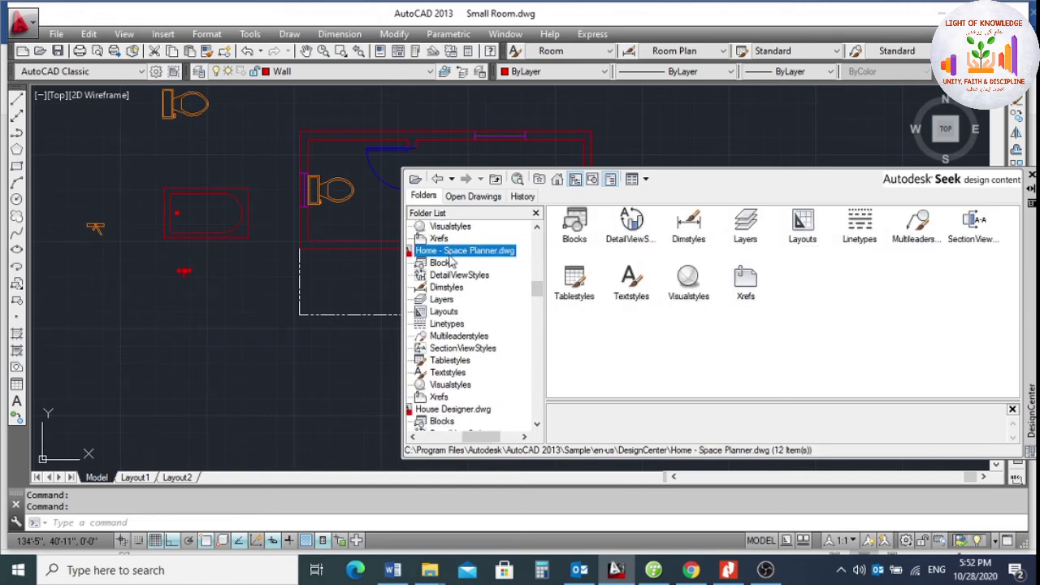
click(438, 264)
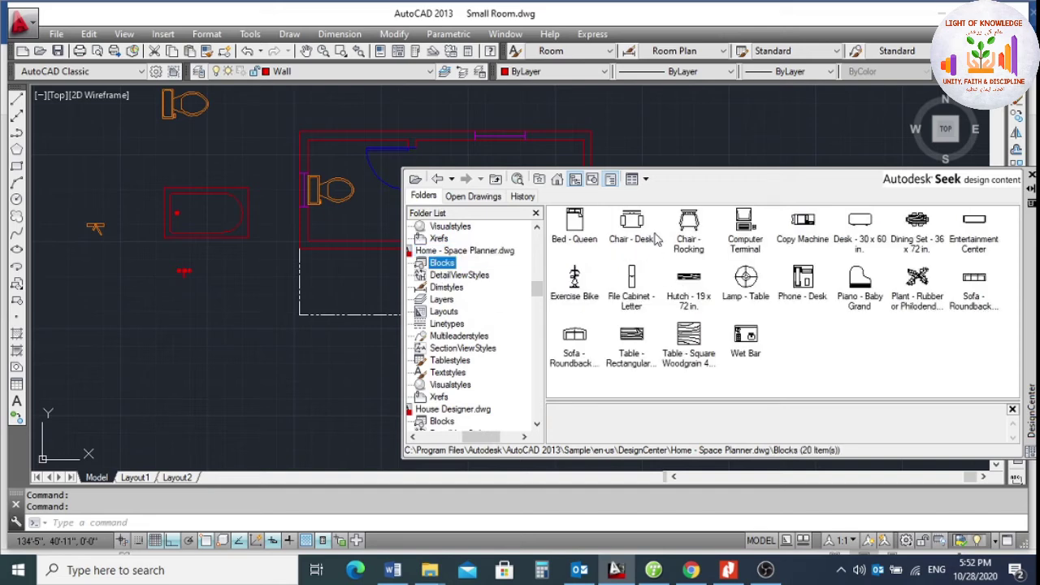
Drag the Chair - Rocking, Bed - Queen and Table - Rectangular blocks into the drawing.
mouse_move(689, 230)
mouse_down()
mouse_move(262, 300)
mouse_move(235, 290)
mouse_up()
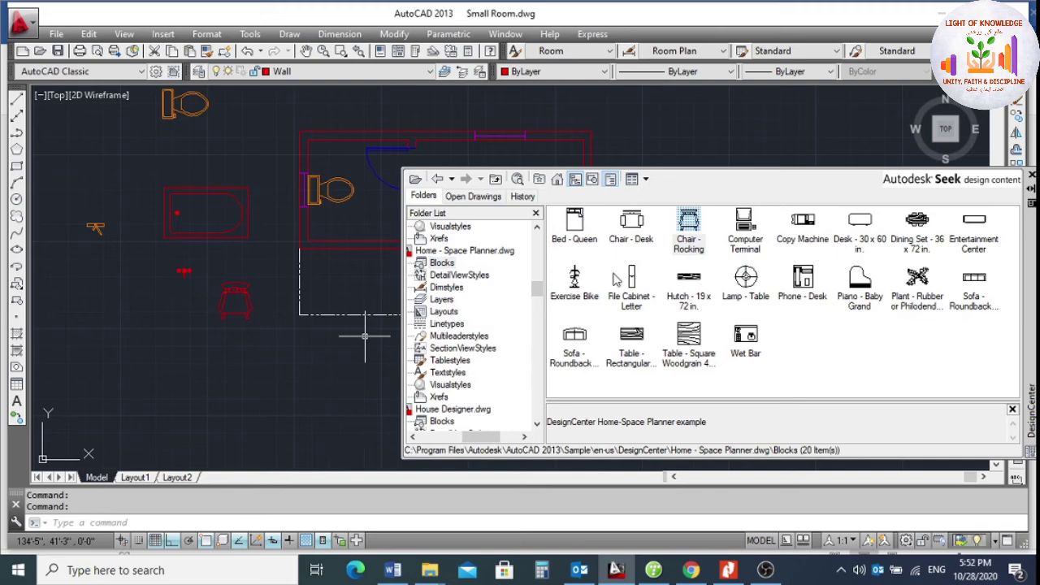
mouse_move(574, 228)
mouse_down()
mouse_move(515, 331)
mouse_move(205, 363)
mouse_up()
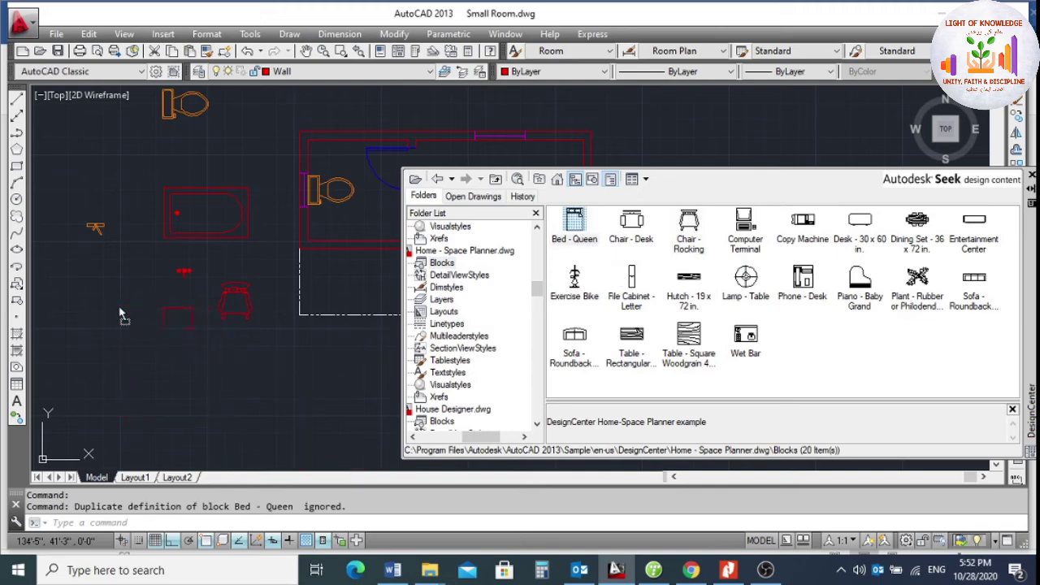
drag(120, 315, 120, 314)
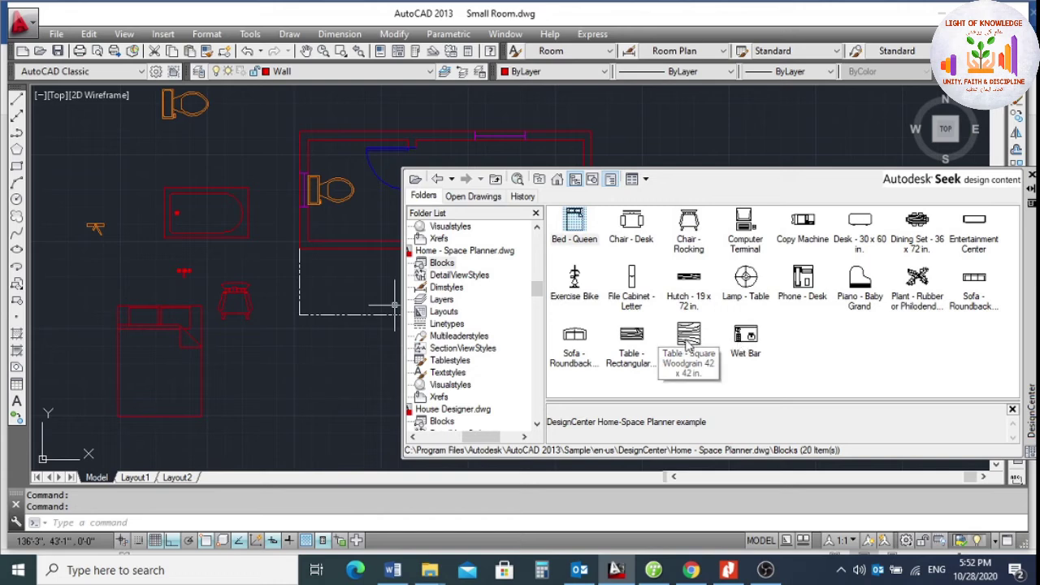
mouse_move(631, 337)
mouse_down()
mouse_move(496, 349)
mouse_move(65, 262)
mouse_up()
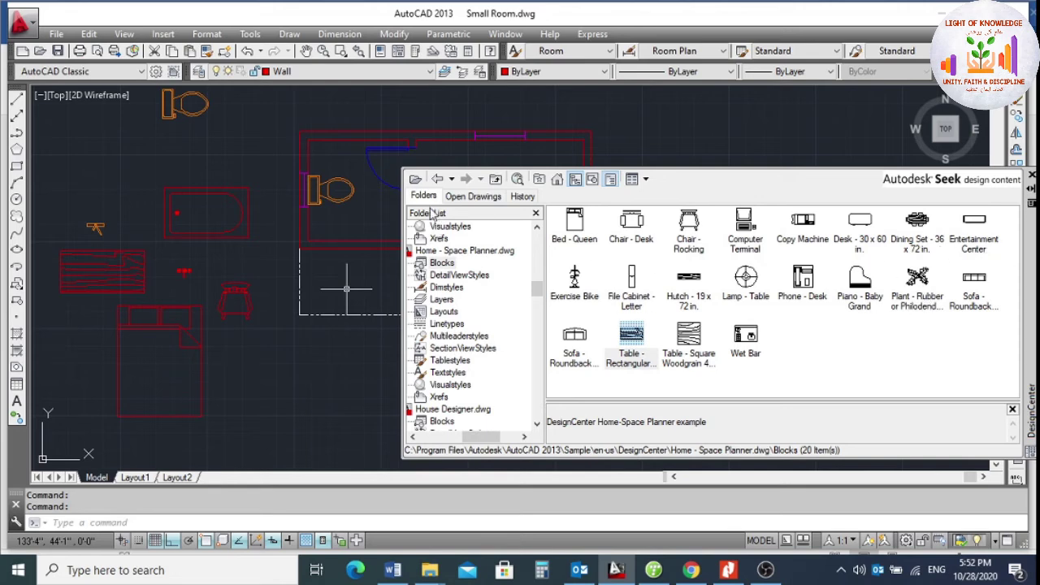
Close DesignCenter and put the five new furniture blocks on the Furniture layer.
click(1032, 174)
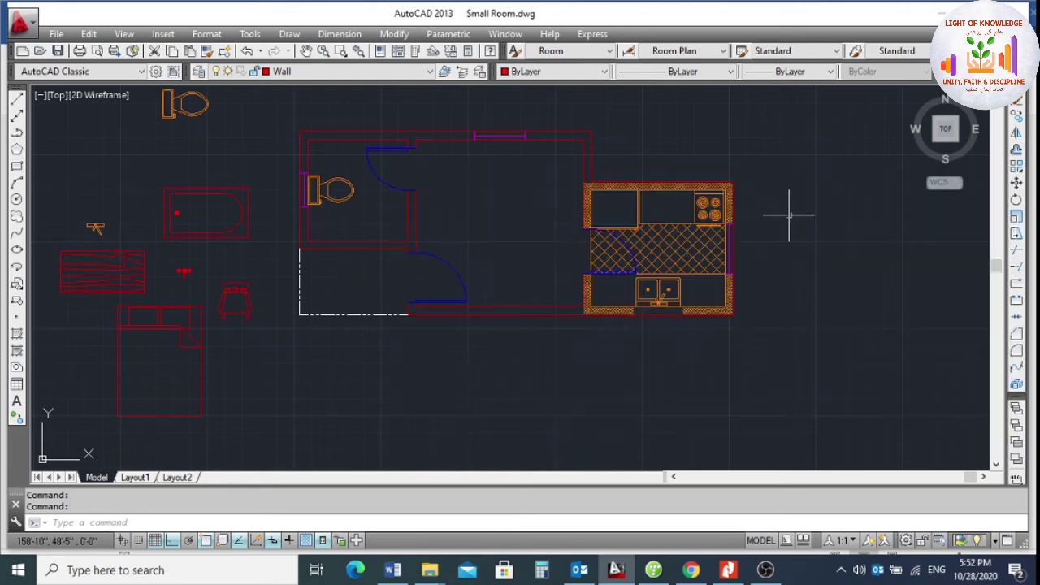
scroll(748, 222, down, 3)
middle_drag(358, 281, 453, 287)
scroll(452, 287, up, 2)
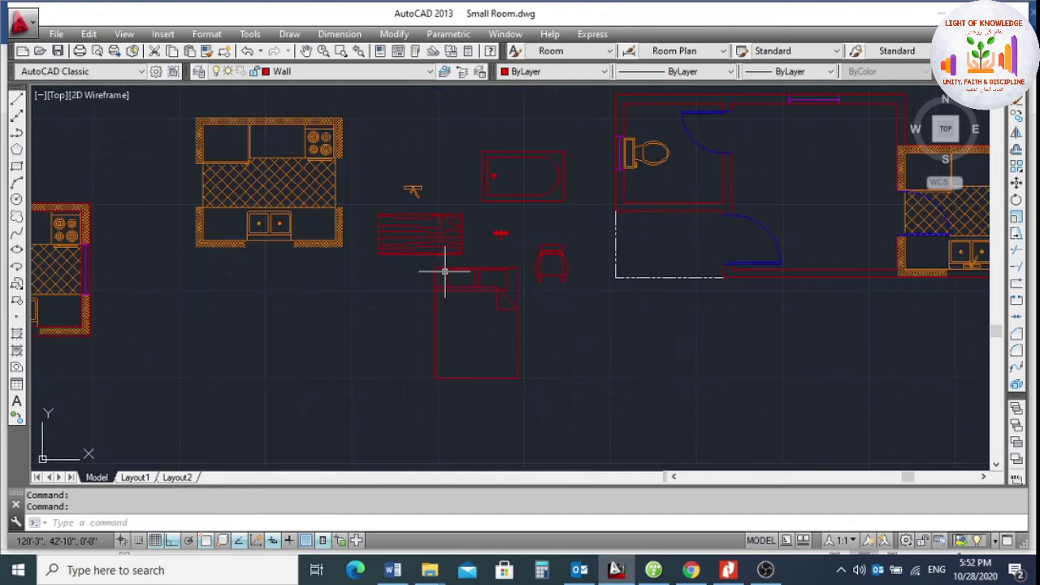
click(573, 144)
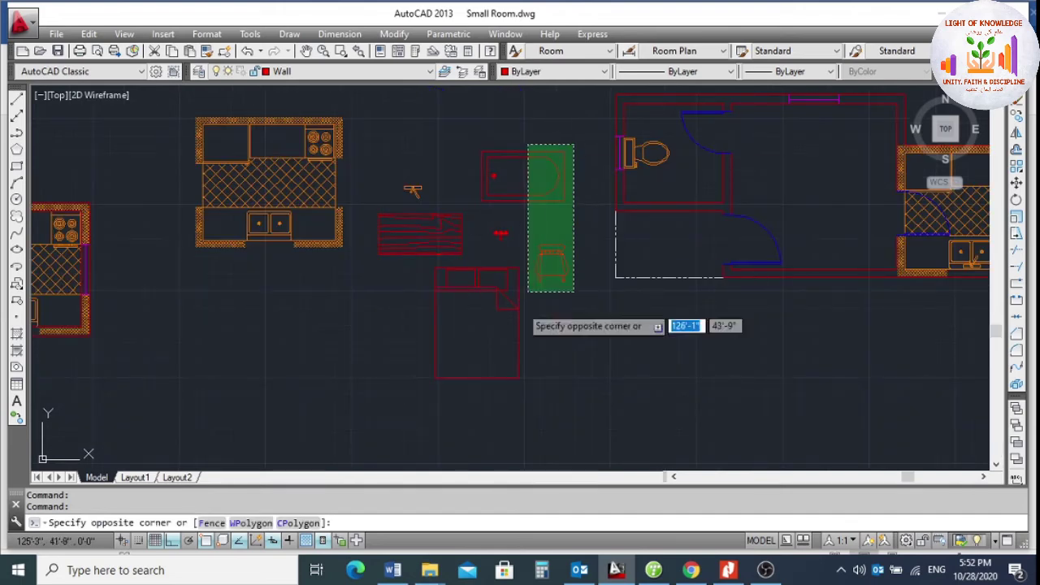
click(459, 319)
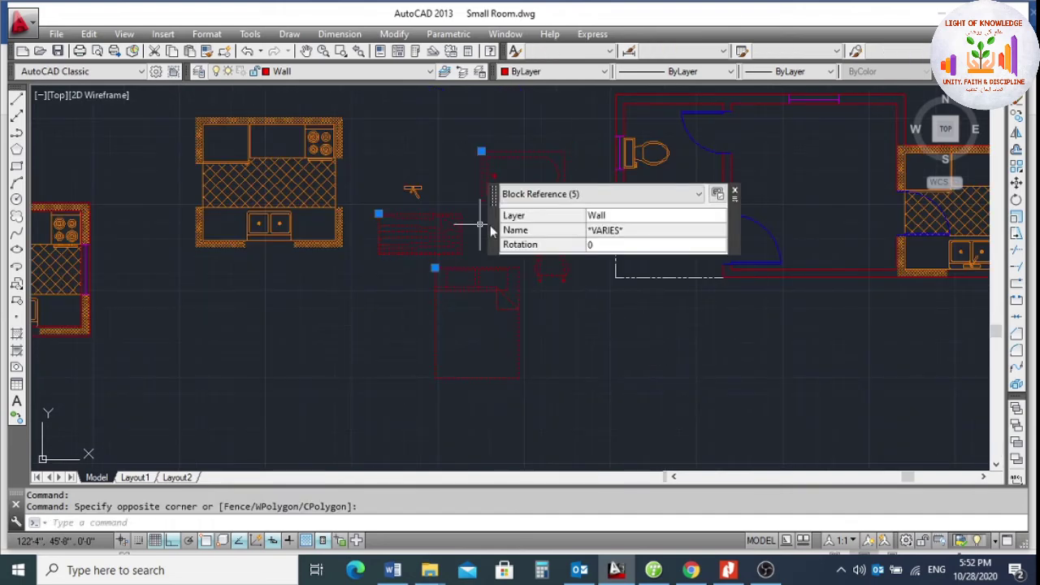
click(614, 218)
click(615, 272)
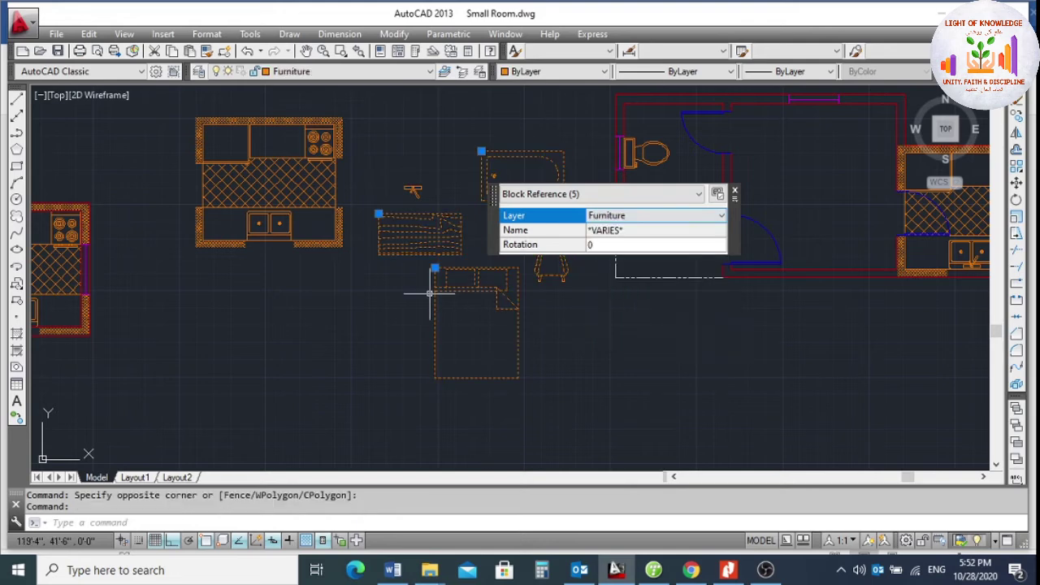
key(Escape)
key(Escape)
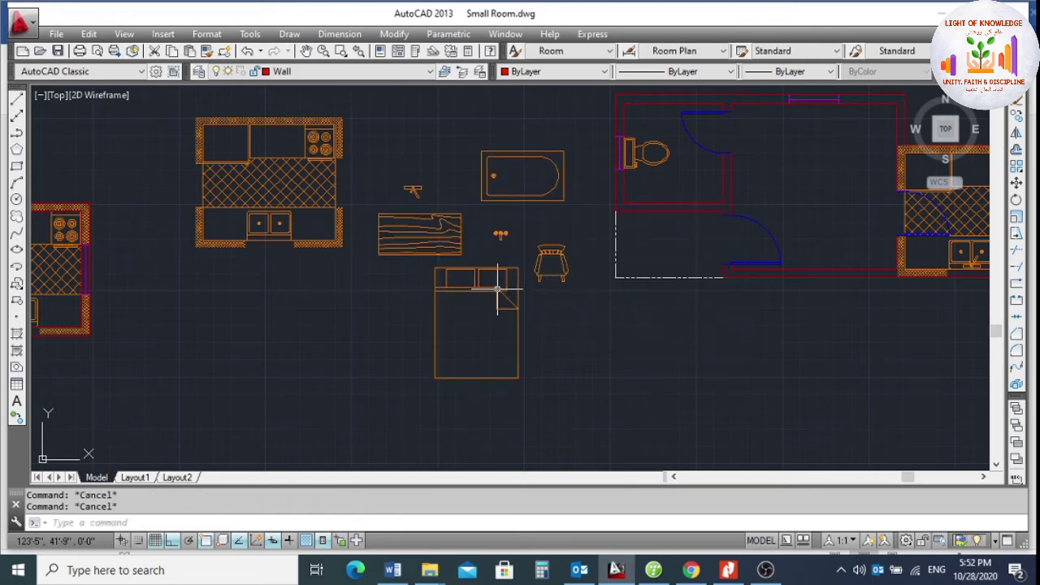
Select the queen bed to confirm its layer, then clear the selection.
scroll(447, 338, up, 4)
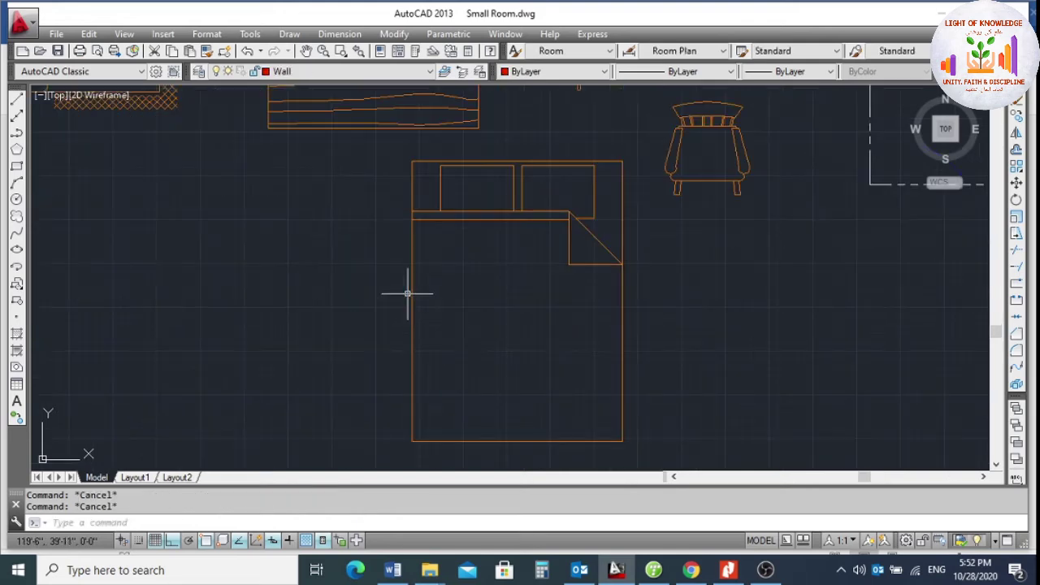
scroll(398, 225, down, 4)
scroll(402, 247, up, 2)
click(401, 247)
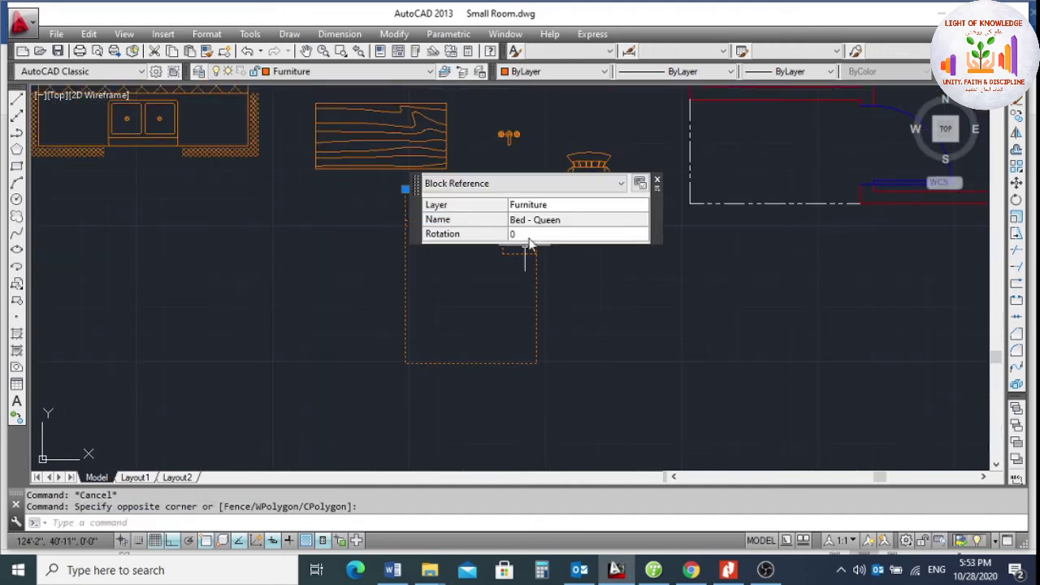
key(Escape)
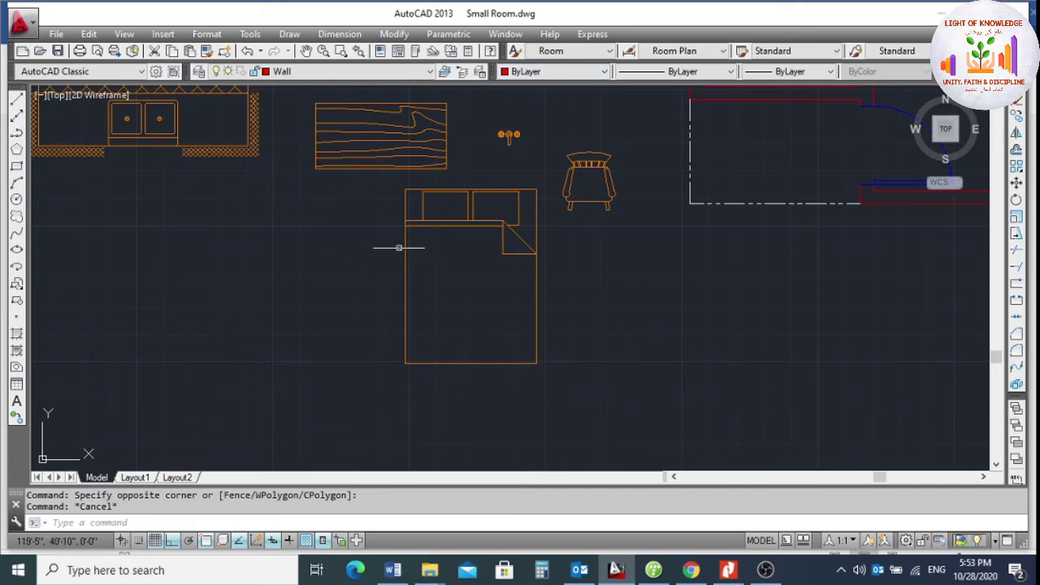
scroll(371, 293, down, 4)
scroll(427, 238, up, 4)
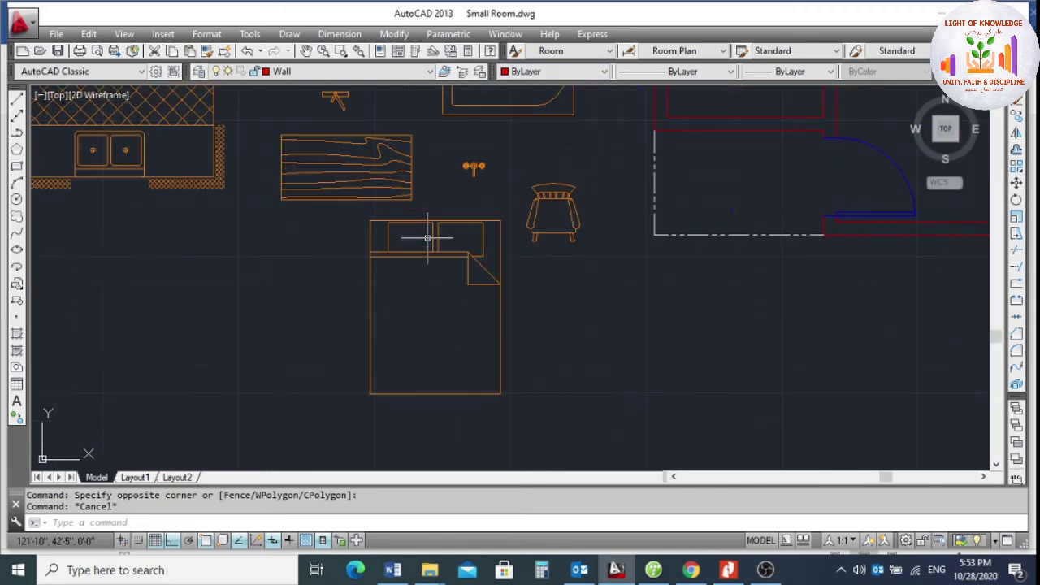
scroll(367, 293, down, 5)
scroll(598, 200, up, 2)
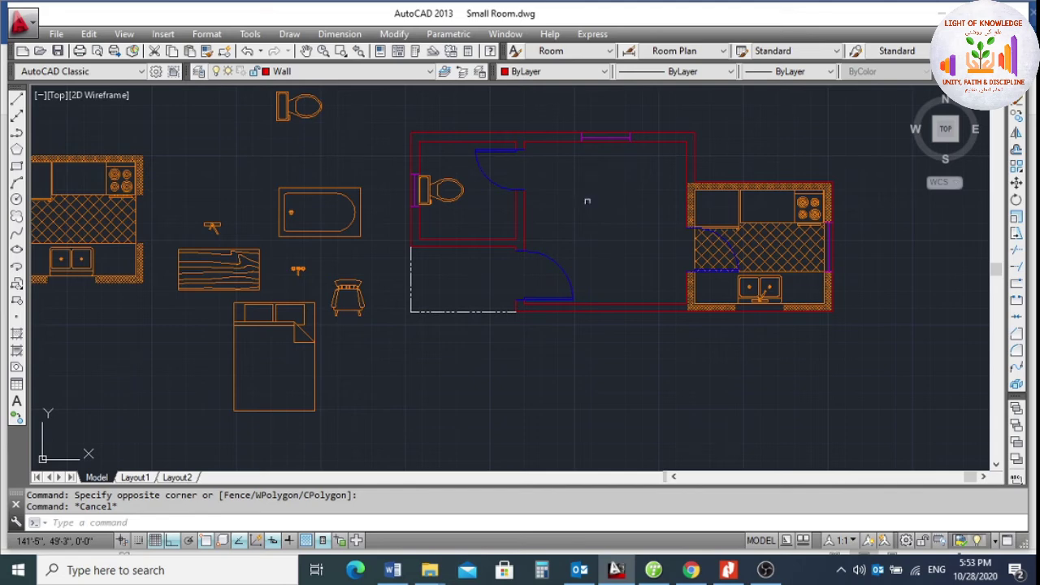
Copy the queen bed into the room against its top wall.
click(1019, 121)
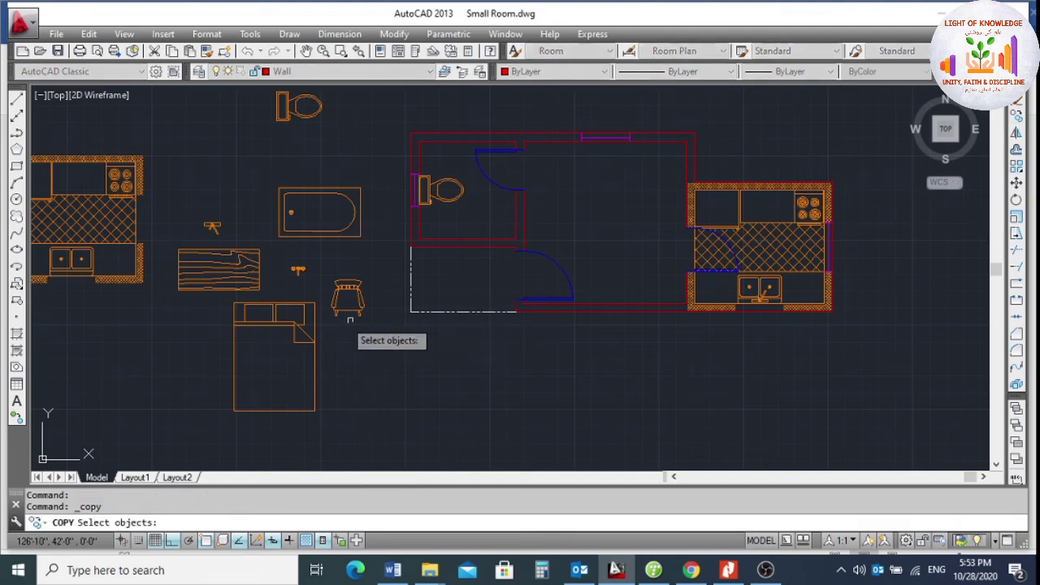
click(309, 335)
click(275, 331)
key(Return)
scroll(270, 317, up, 4)
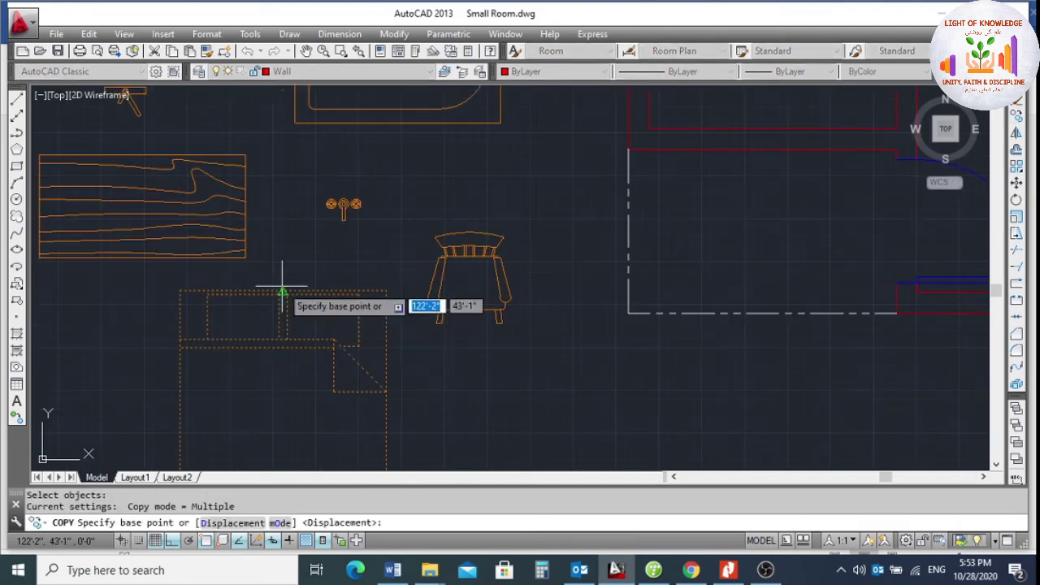
click(281, 291)
scroll(325, 390, down, 4)
scroll(502, 273, up, 4)
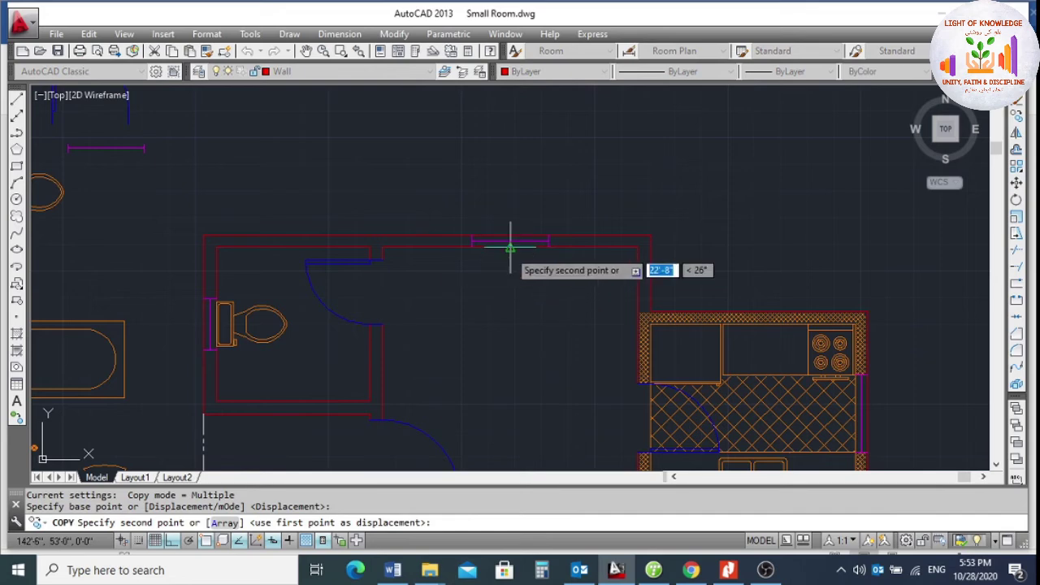
click(509, 246)
key(Escape)
Erase the original queen bed outside the room.
scroll(510, 301, down, 3)
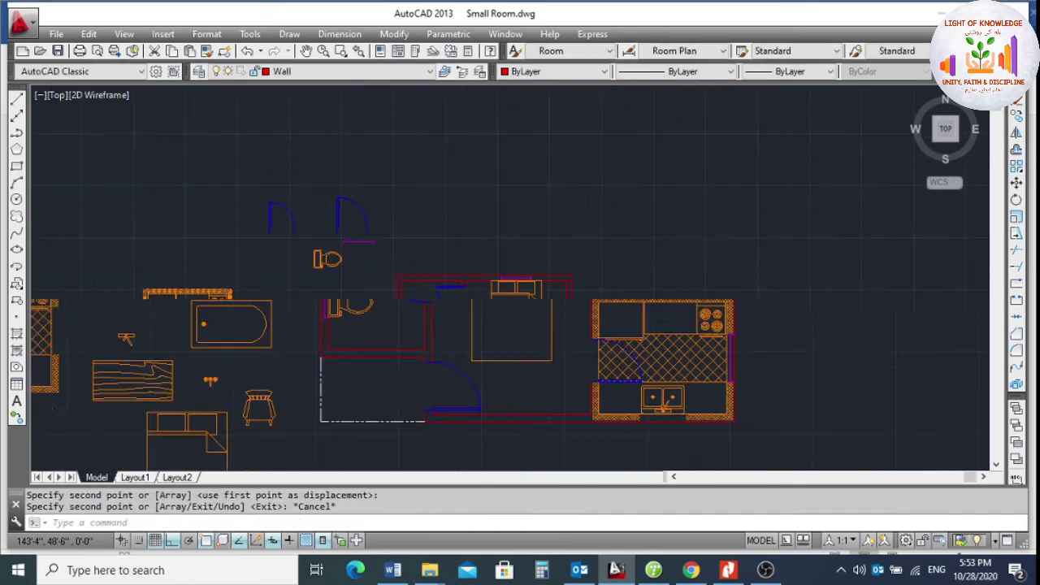
scroll(490, 321, up, 2)
scroll(532, 304, down, 3)
scroll(264, 378, up, 2)
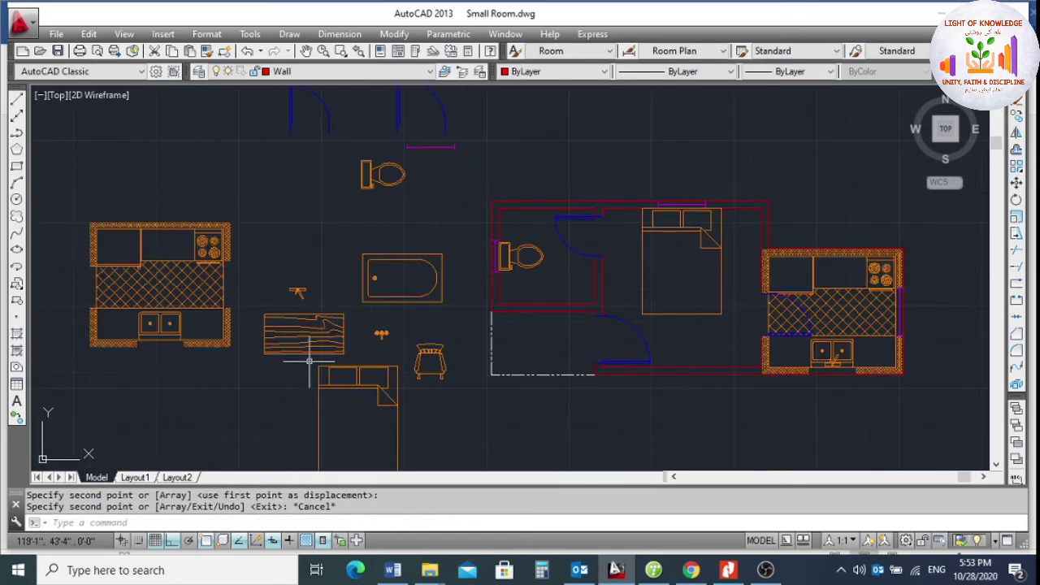
scroll(377, 388, down, 3)
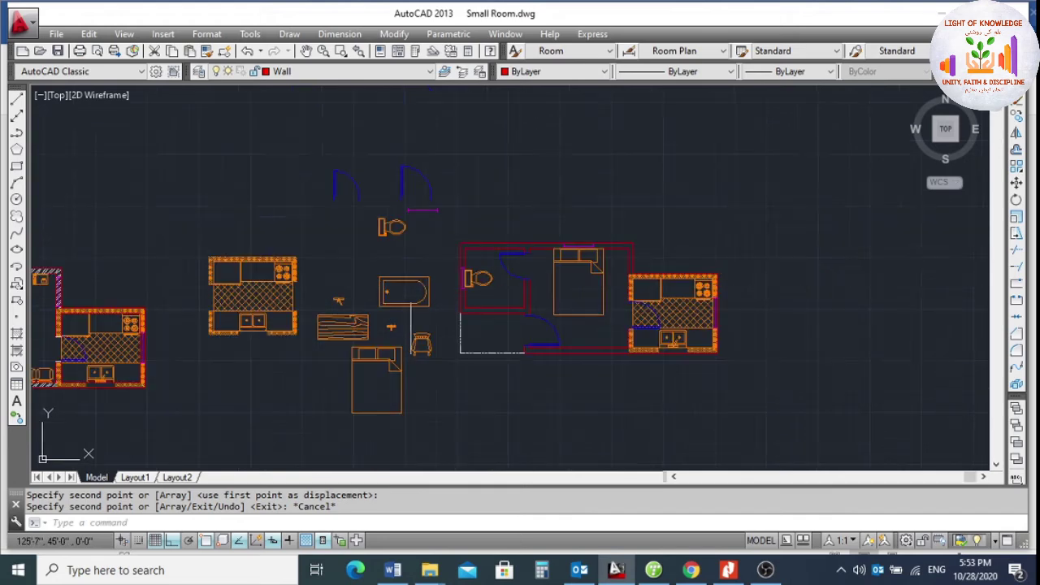
scroll(377, 389, up, 3)
click(381, 374)
text(E)
key(Return)
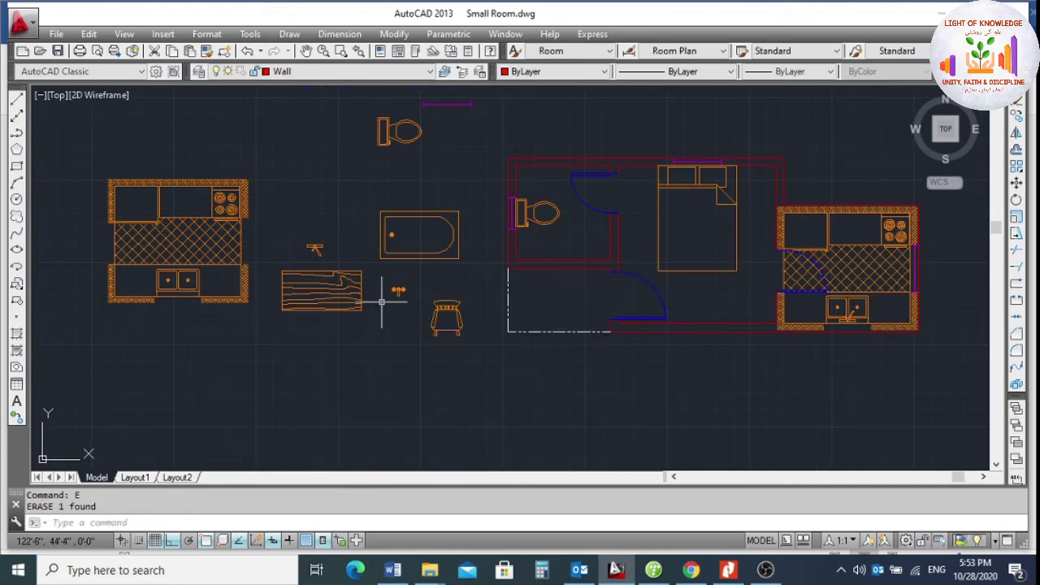
Delete the extra kitchen block and the side faucet above the table.
click(175, 244)
key(Delete)
scroll(312, 234, up, 2)
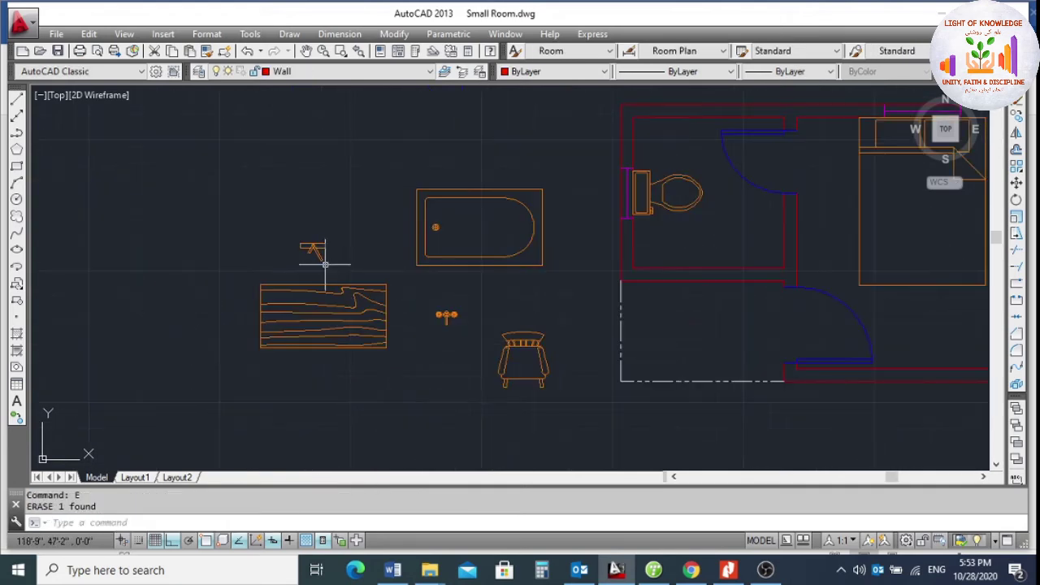
scroll(305, 237, down, 2)
scroll(298, 238, up, 2)
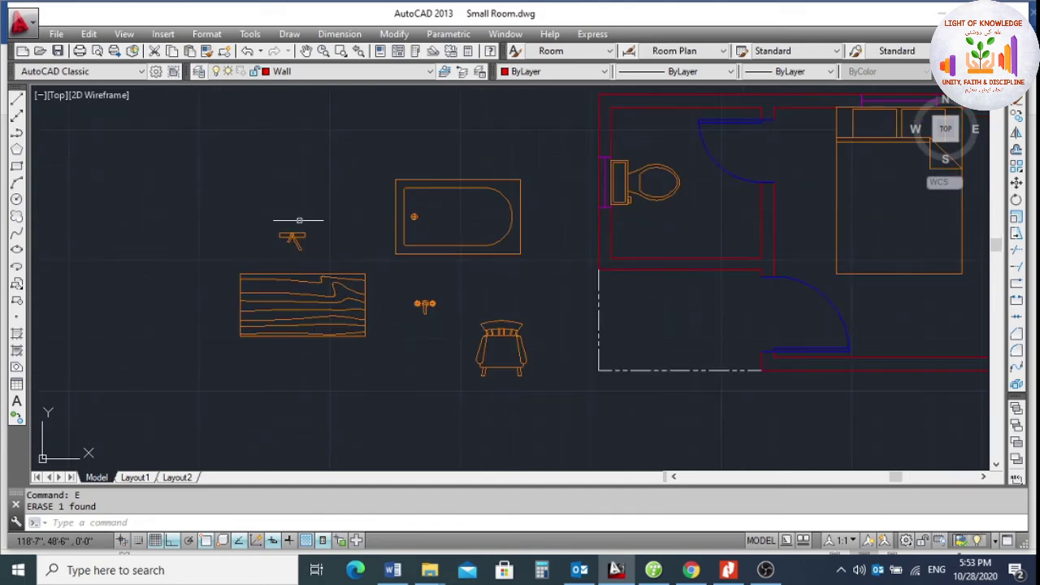
click(290, 237)
key(Delete)
scroll(452, 321, up, 2)
scroll(414, 309, down, 2)
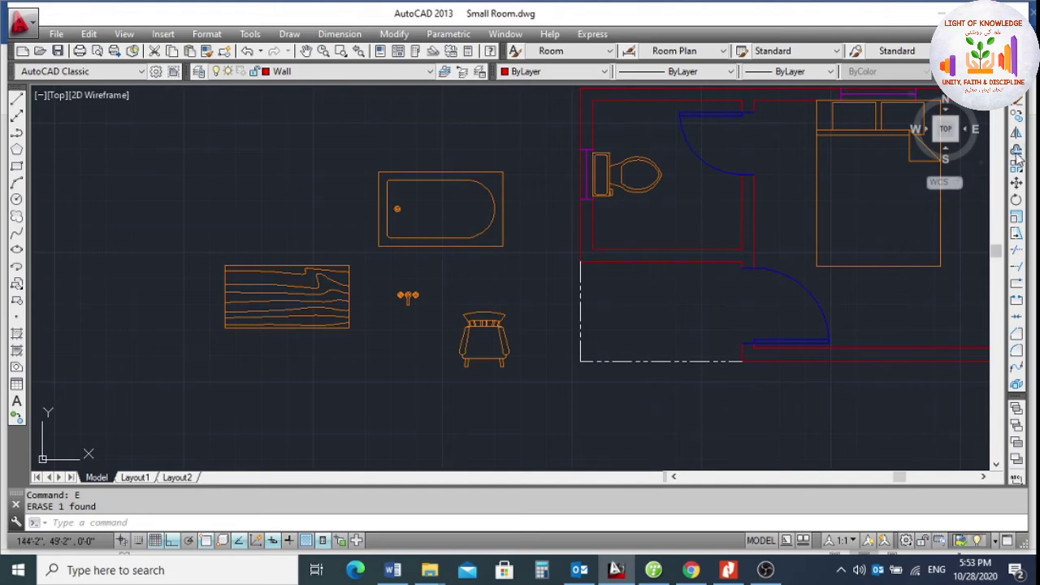
Copy the bathtub into the bathroom.
click(1019, 120)
click(494, 156)
click(452, 233)
key(Return)
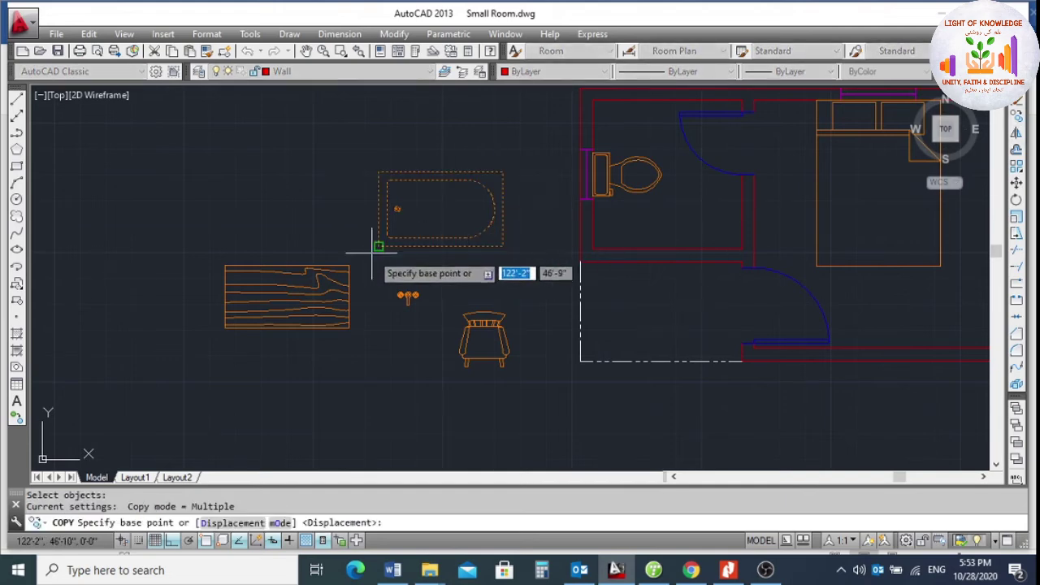
click(378, 245)
scroll(540, 283, up, 2)
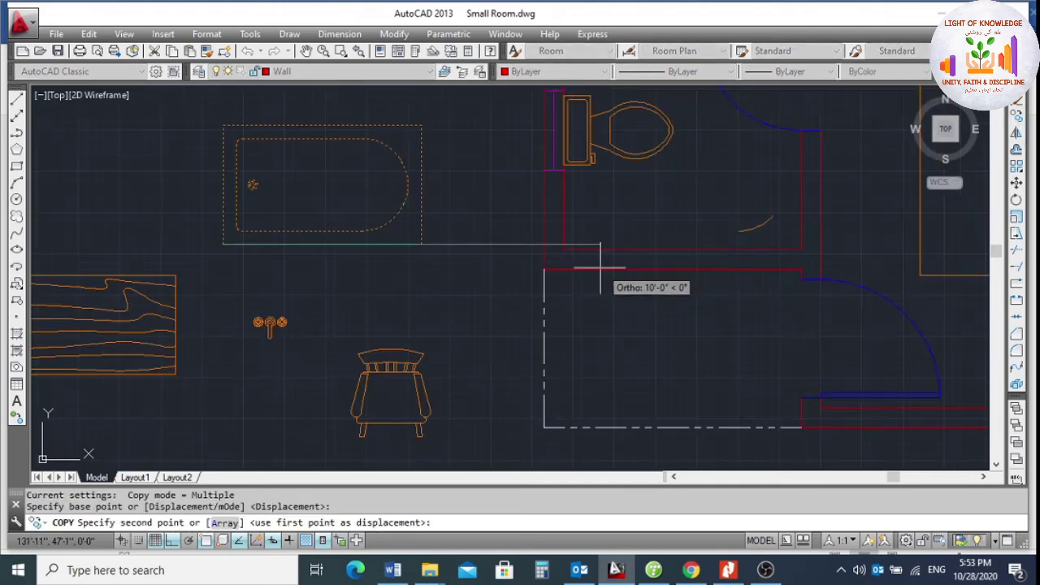
click(563, 247)
scroll(674, 227, down, 2)
key(Escape)
scroll(678, 214, up, 2)
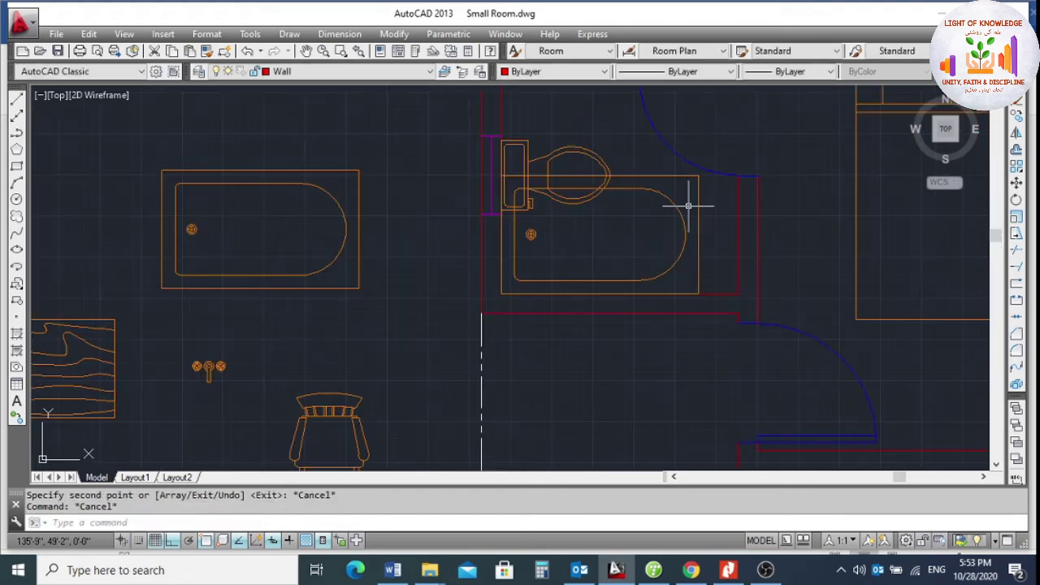
scroll(675, 223, down, 3)
scroll(689, 225, up, 2)
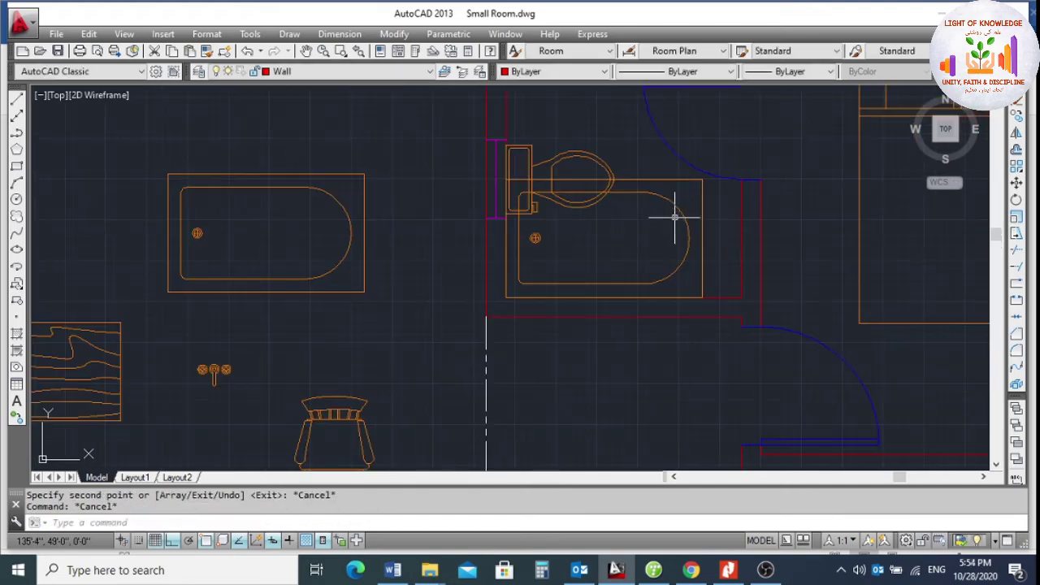
scroll(675, 216, down, 1)
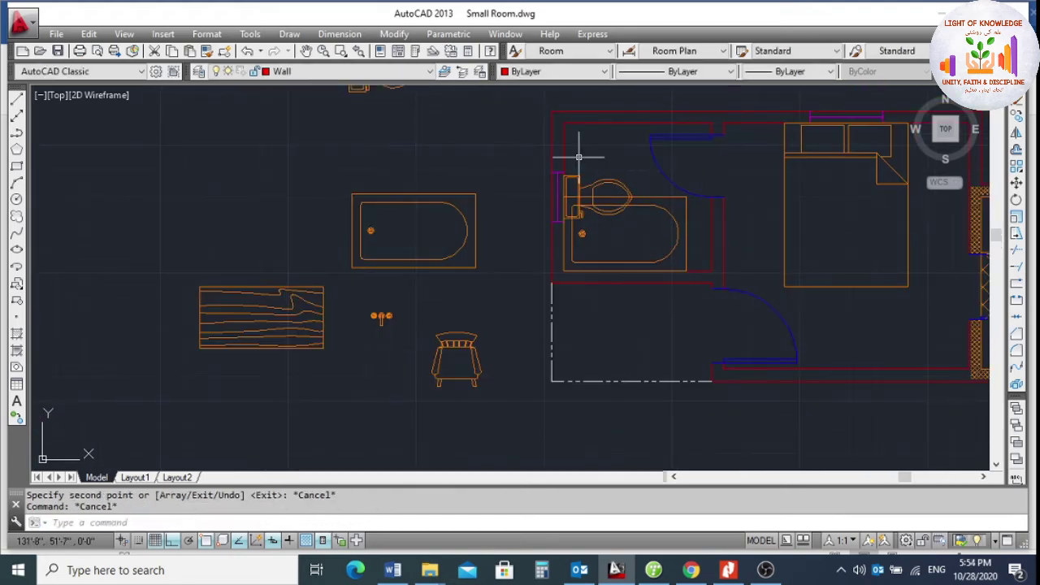
scroll(597, 156, up, 2)
Move the toilet upward toward the bathroom's top wall.
text(m)
key(Return)
click(605, 167)
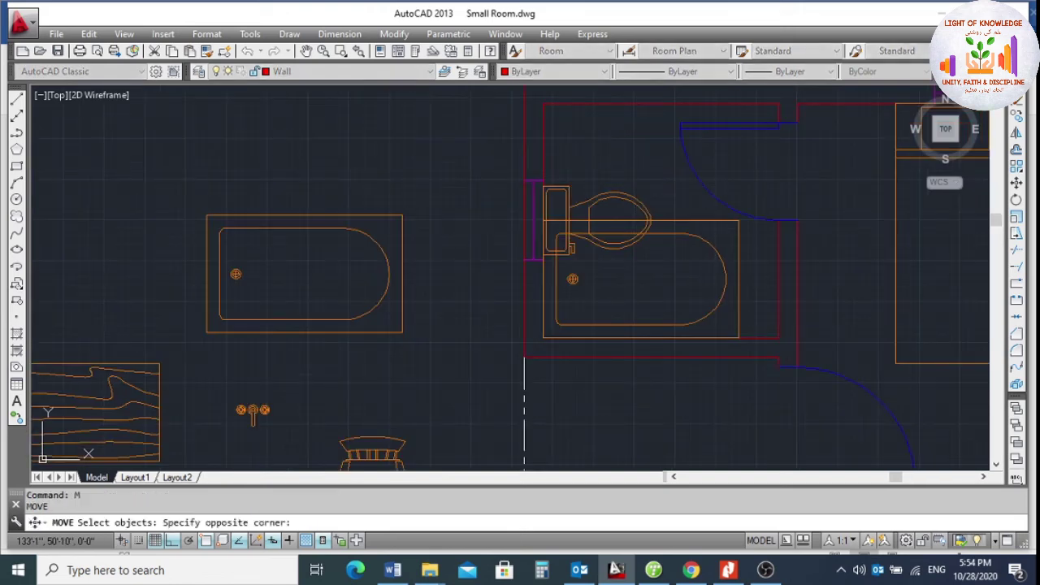
click(612, 203)
key(Return)
scroll(556, 180, up, 2)
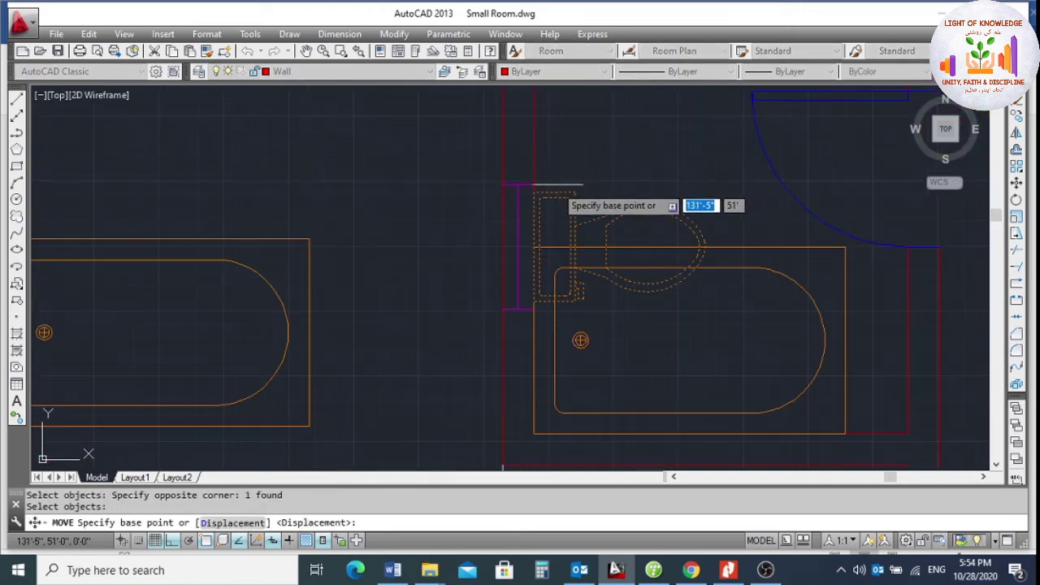
click(542, 202)
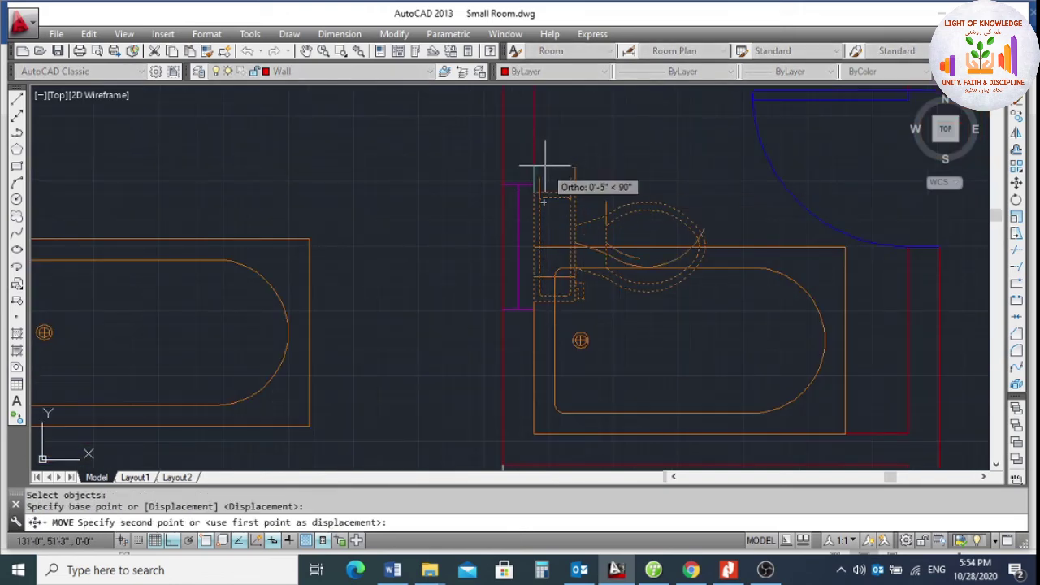
click(536, 125)
scroll(540, 126, down, 2)
scroll(568, 139, up, 2)
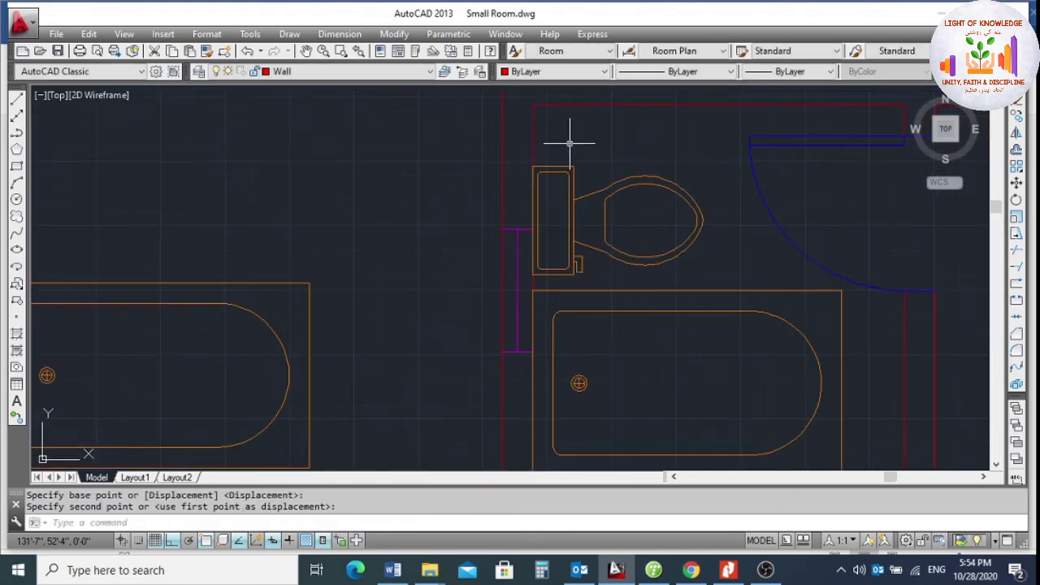
Nudge the toilet further up so it sits against the top wall.
key(Return)
click(591, 162)
click(561, 192)
key(Return)
click(532, 165)
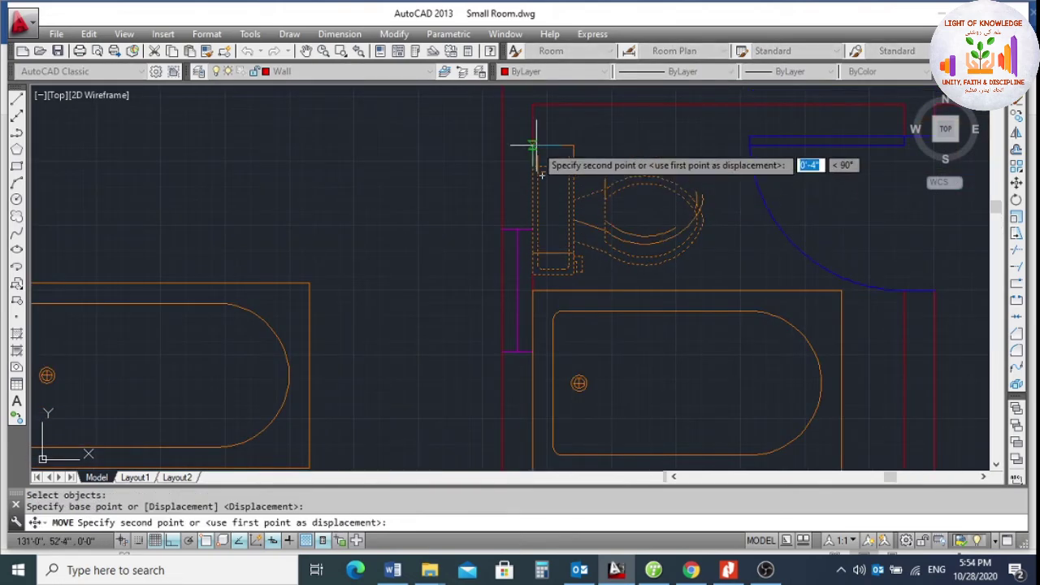
click(532, 146)
scroll(629, 183, down, 4)
scroll(720, 255, up, 2)
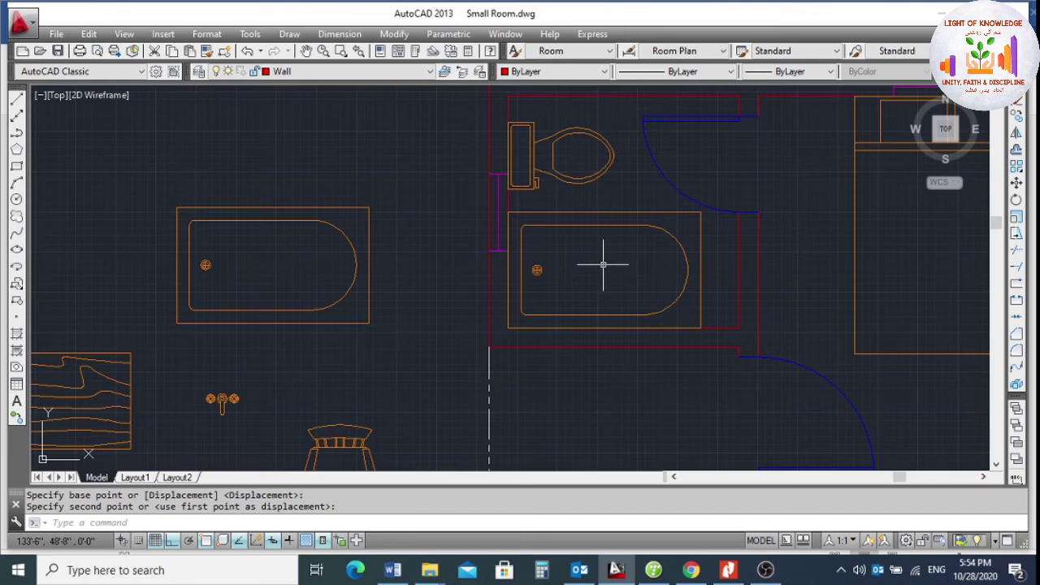
Browse the blocks in House Designer.dwg in DesignCenter, then close the palette.
key(Return)
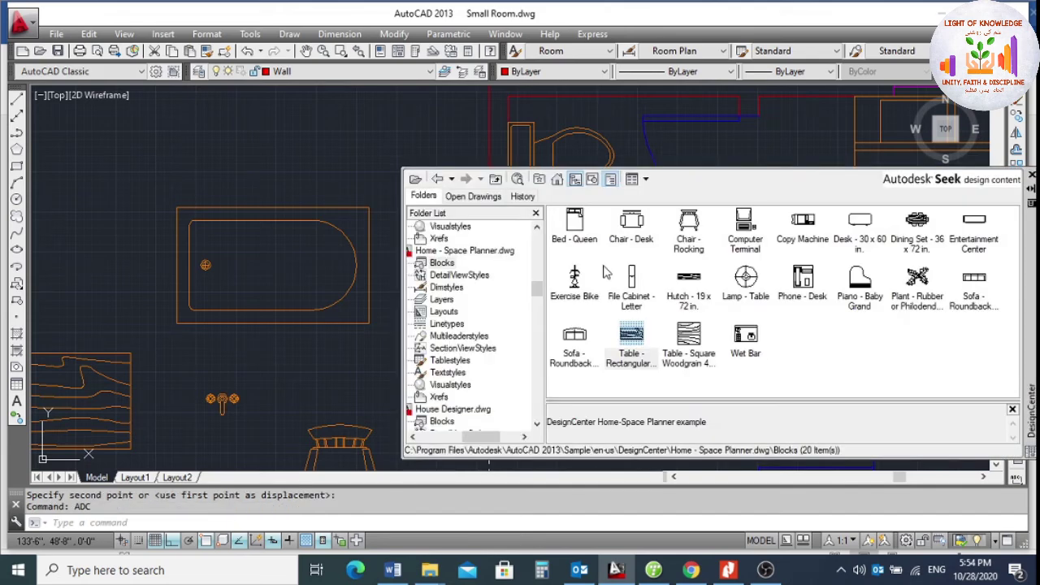
scroll(455, 359, down, 3)
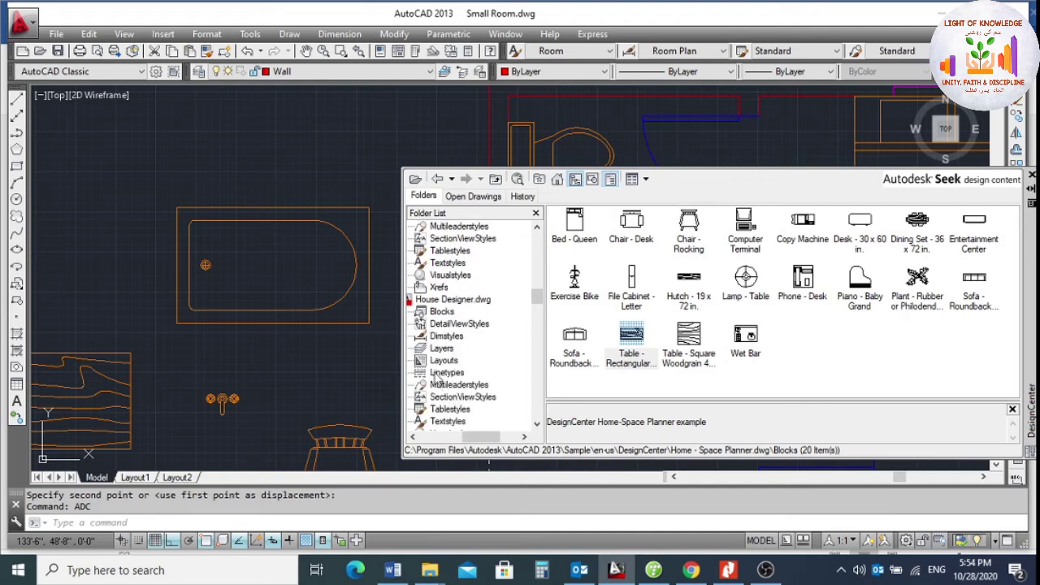
click(437, 302)
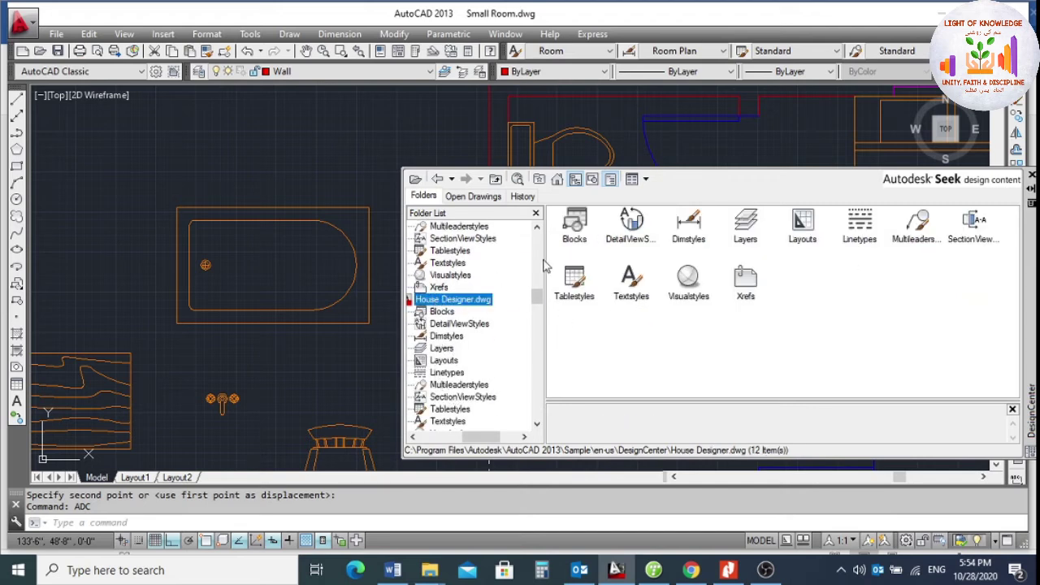
double_click(574, 226)
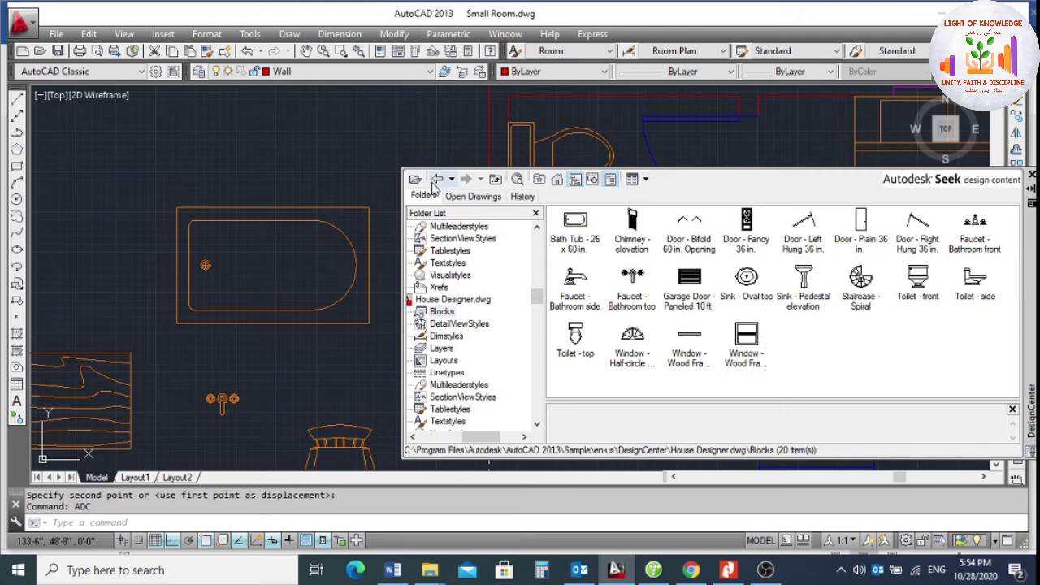
key(ctrl+2)
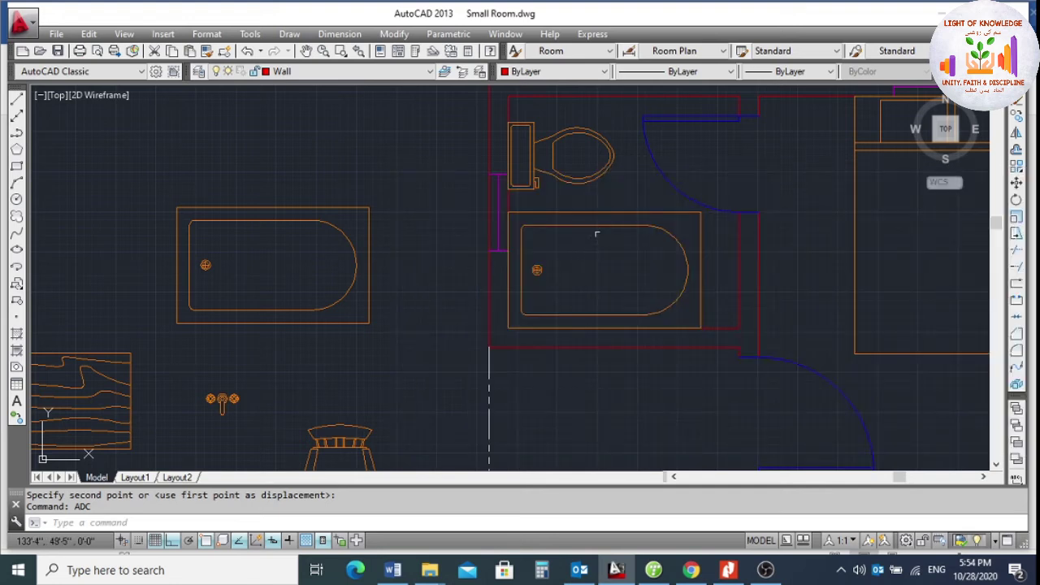
Erase the bathtub copy inside the bathroom.
click(615, 222)
click(604, 243)
key(Return)
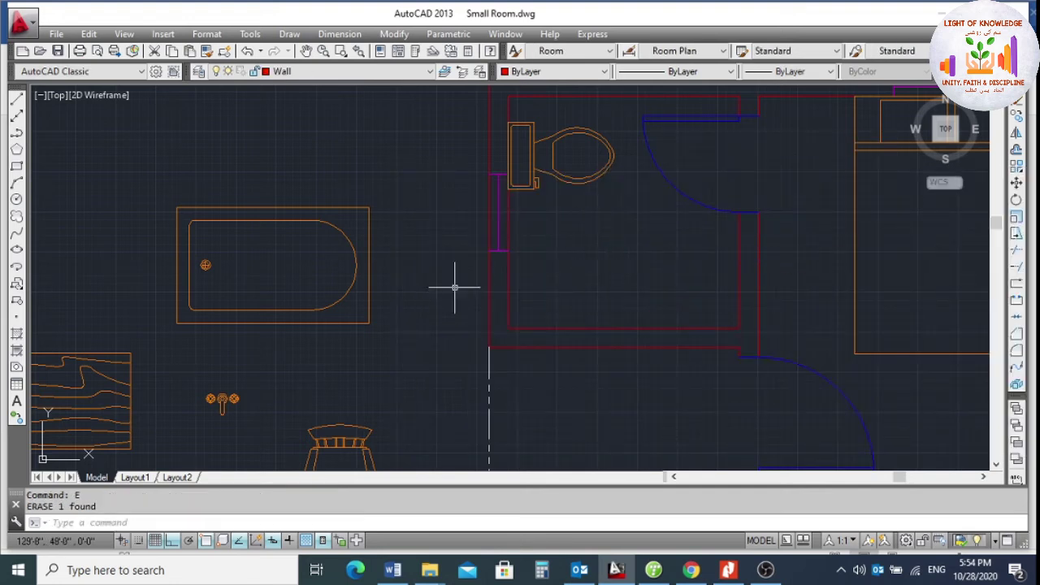
Draw a 2'×2' square beside the bathroom.
click(16, 168)
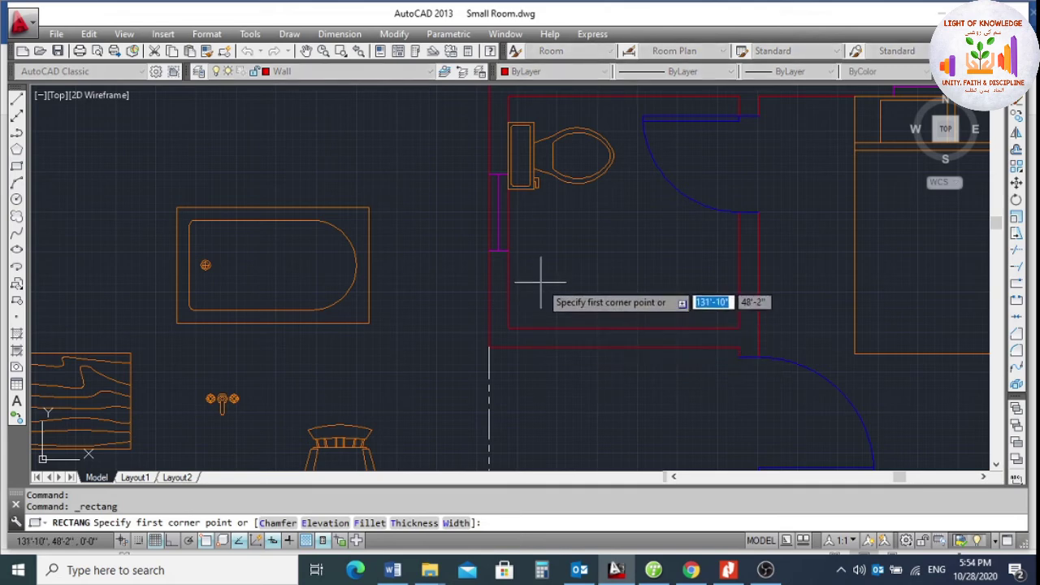
click(244, 124)
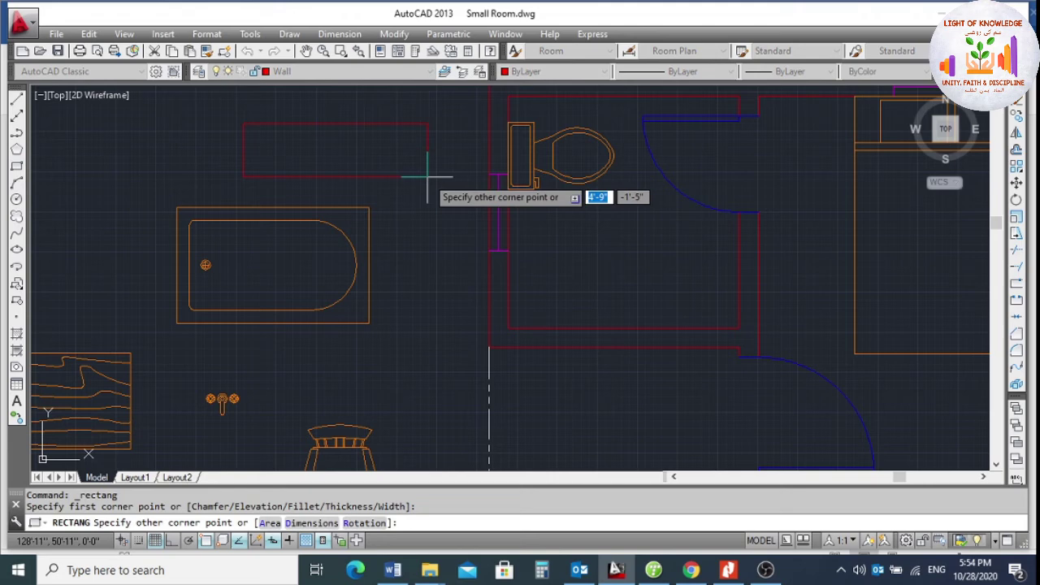
text(2')
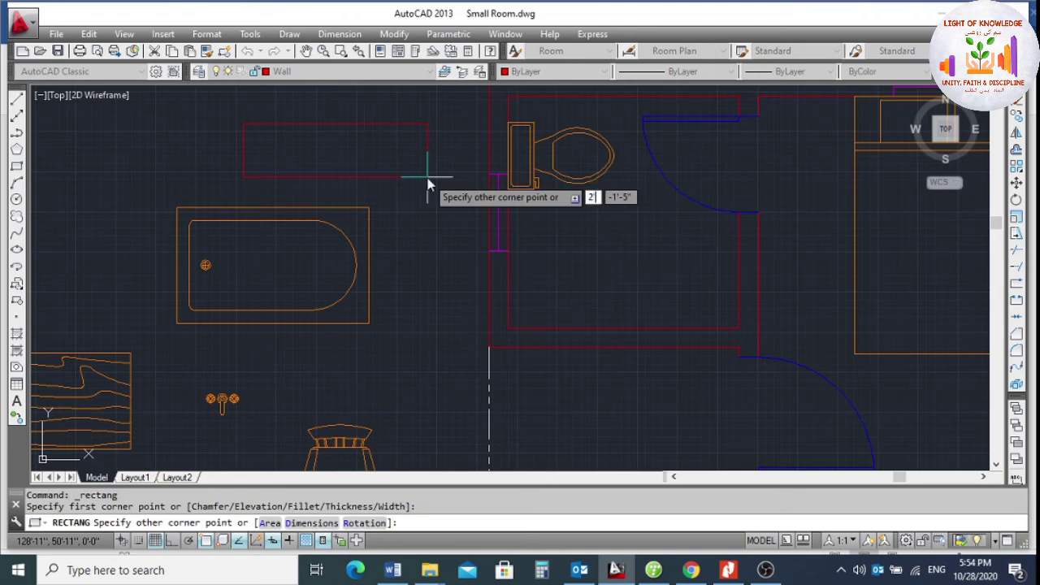
key(Tab)
text(2)
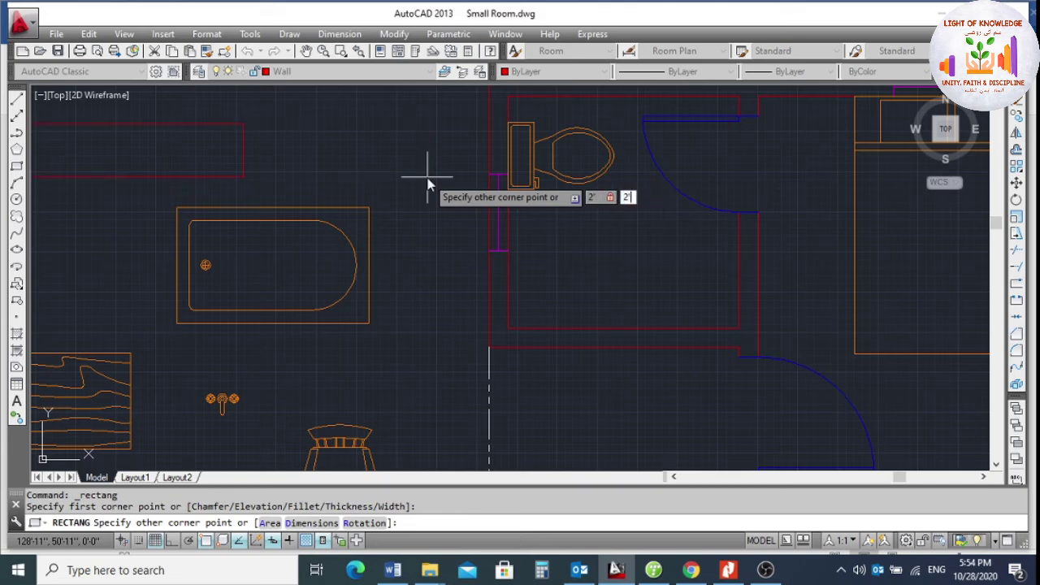
text(')
key(Return)
scroll(422, 203, down, 2)
scroll(320, 101, up, 2)
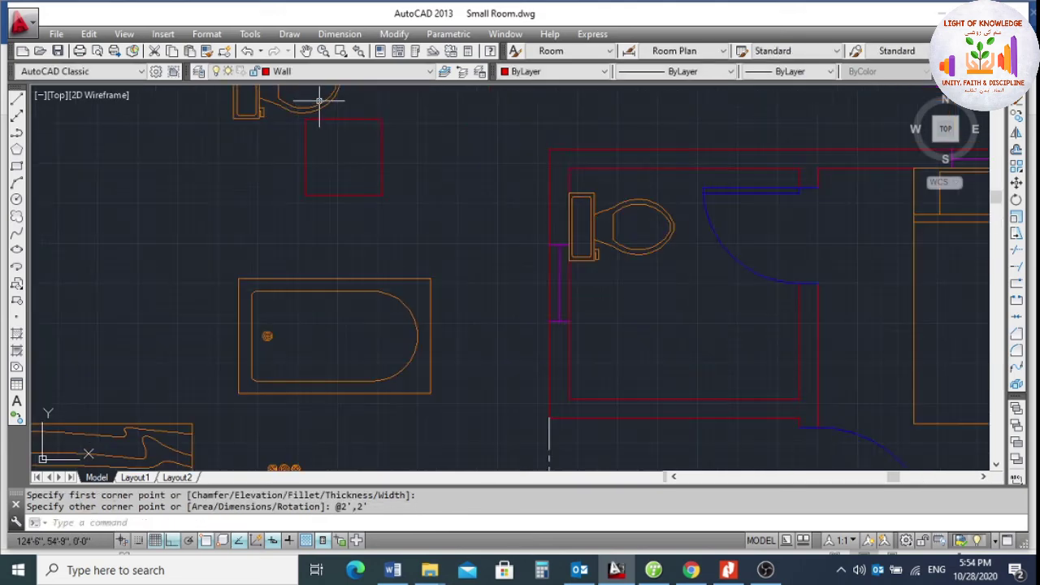
Offset the square 2 units inward to create an inner outline.
text(o)
key(Return)
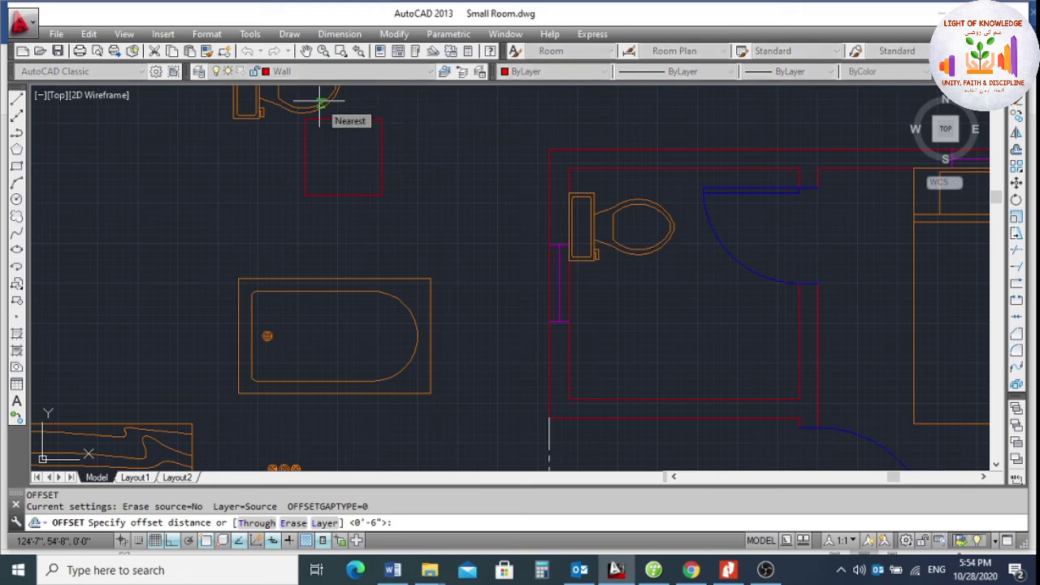
text(2)
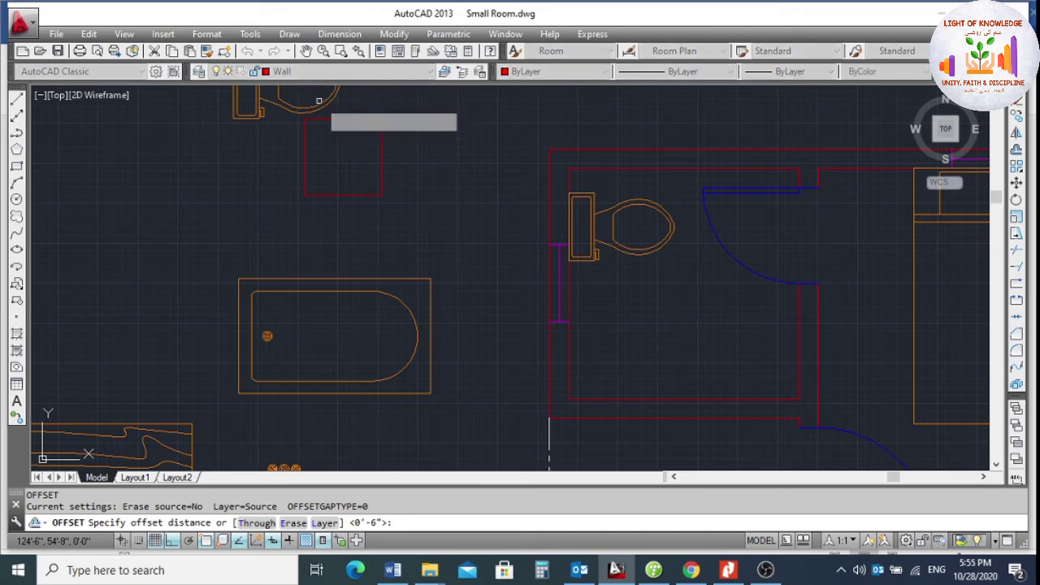
key(Return)
scroll(360, 127, up, 2)
click(363, 115)
click(355, 144)
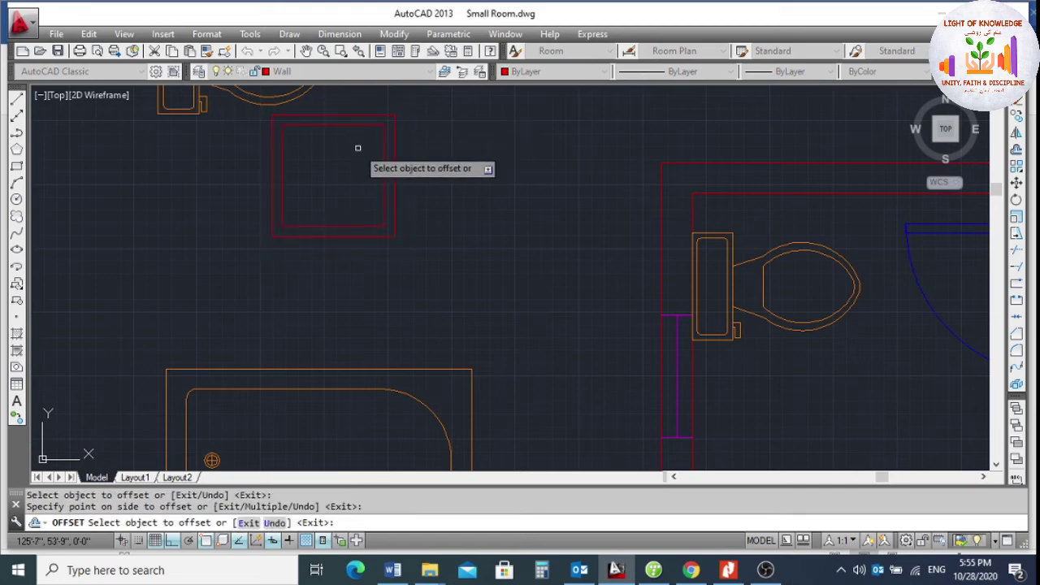
key(Escape)
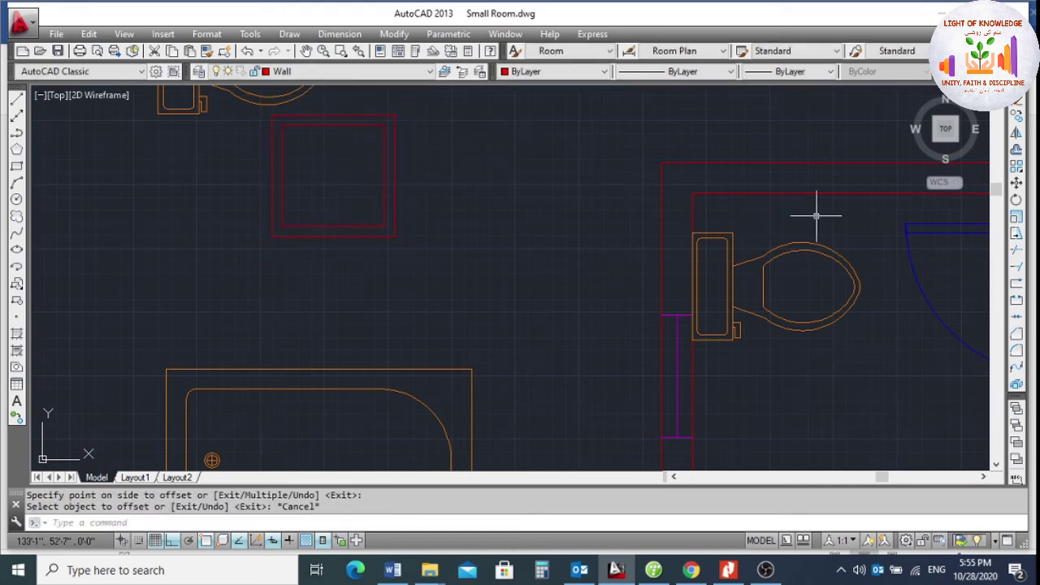
Draw a small circle near the inner square's top-left corner.
click(17, 199)
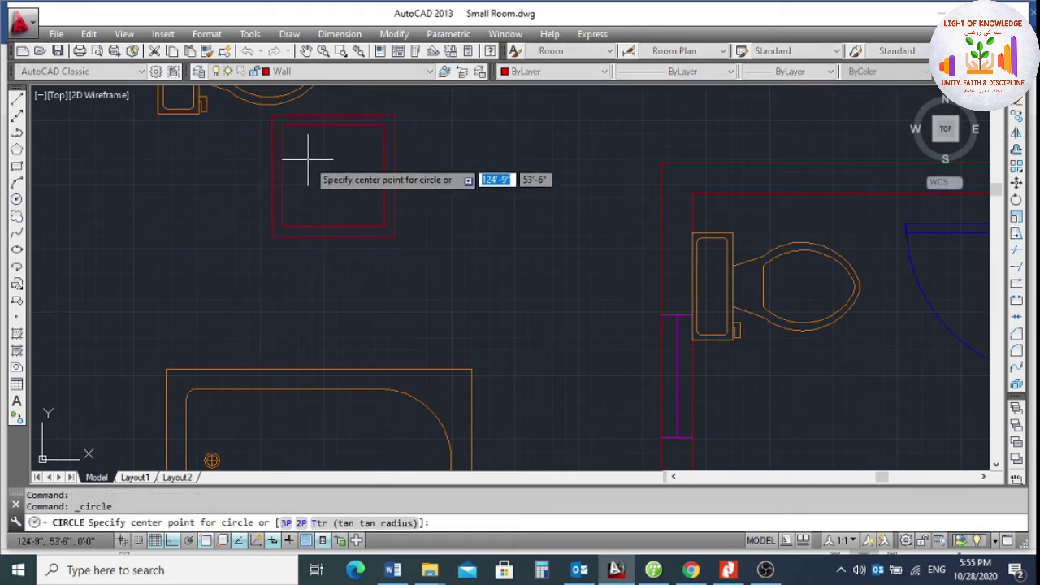
scroll(290, 132, up, 2)
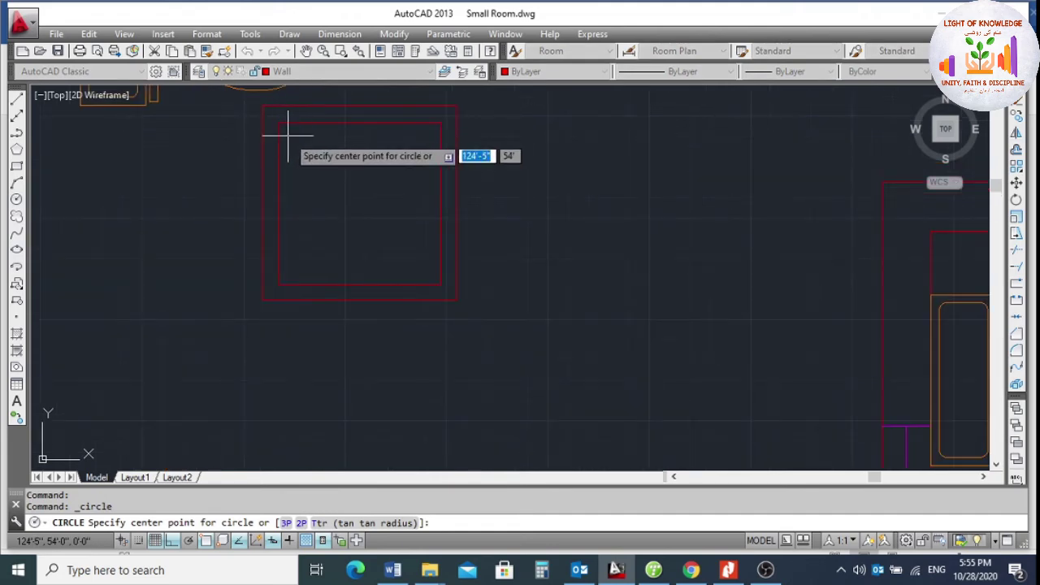
click(288, 138)
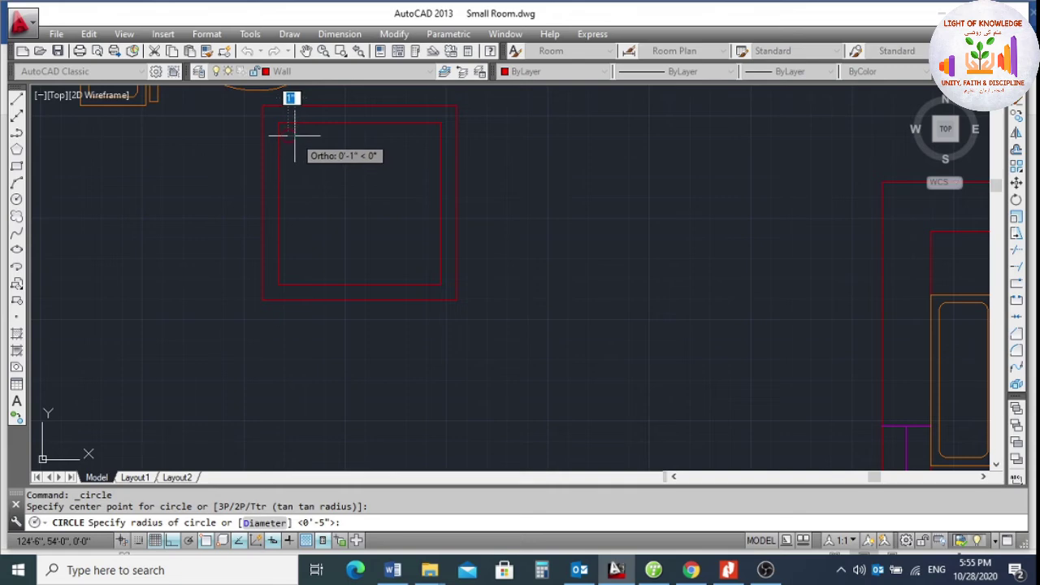
click(295, 140)
scroll(289, 144, up, 2)
scroll(361, 204, down, 3)
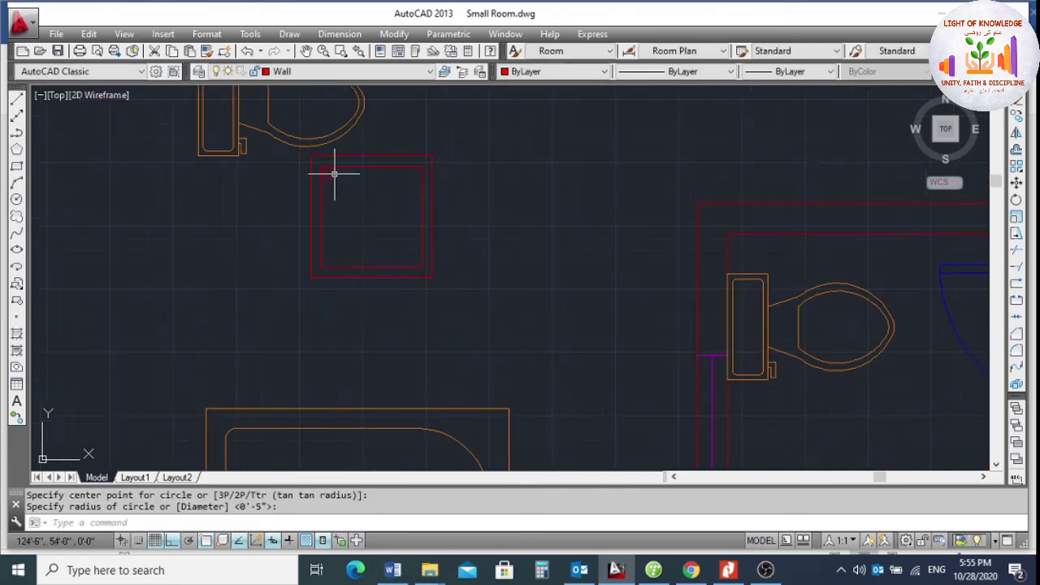
scroll(325, 169, up, 2)
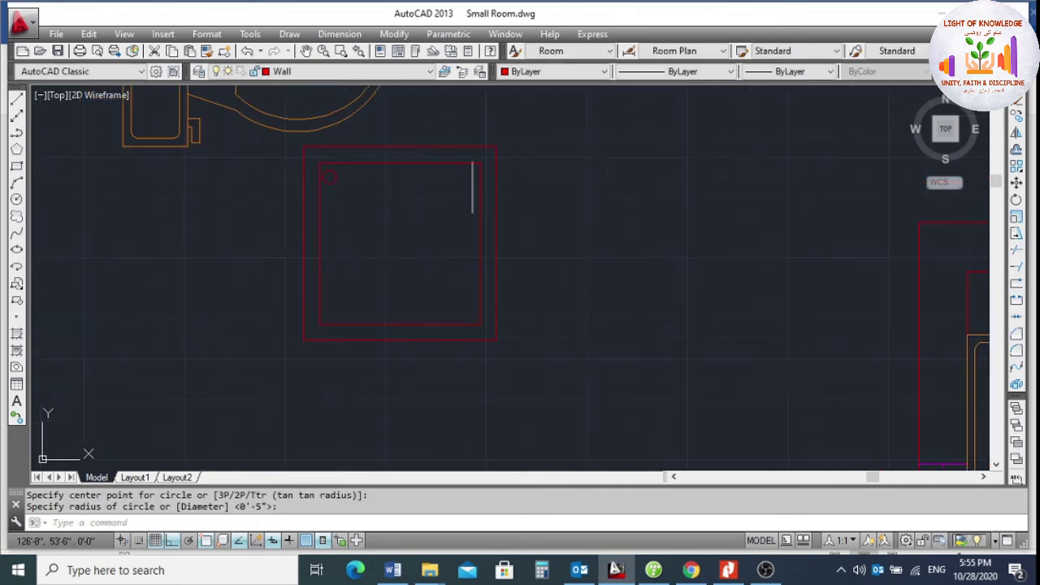
click(1015, 182)
Begin moving the shower rectangles, then cancel the first attempt.
click(517, 132)
click(322, 219)
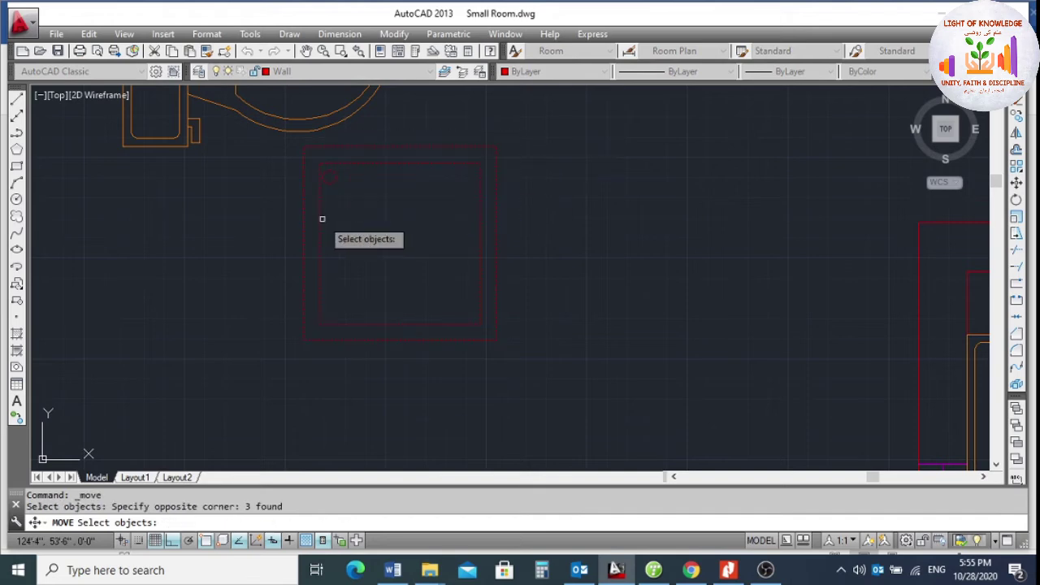
key(Return)
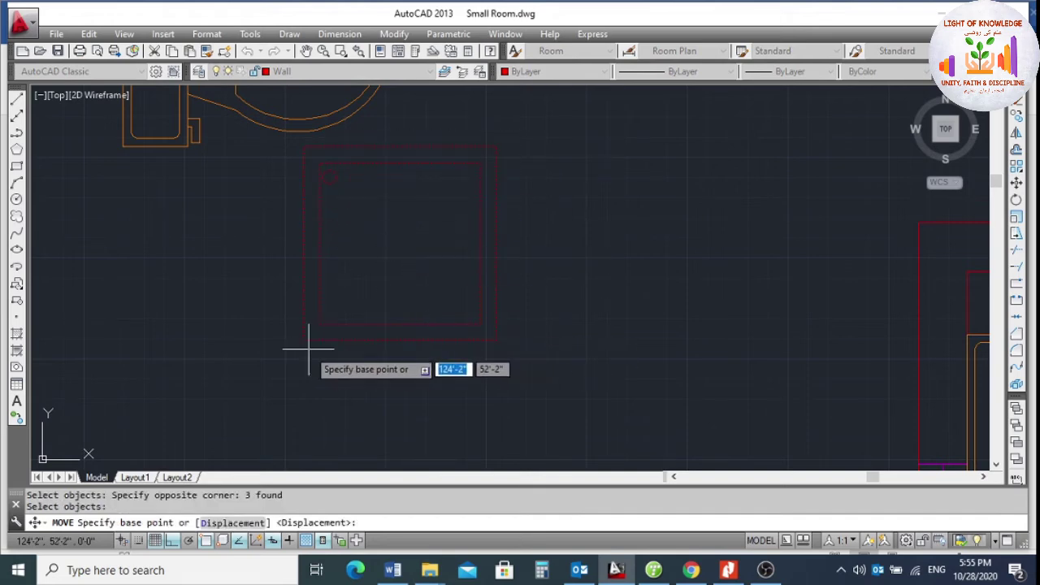
scroll(305, 345, down, 3)
click(336, 290)
scroll(601, 357, down, 2)
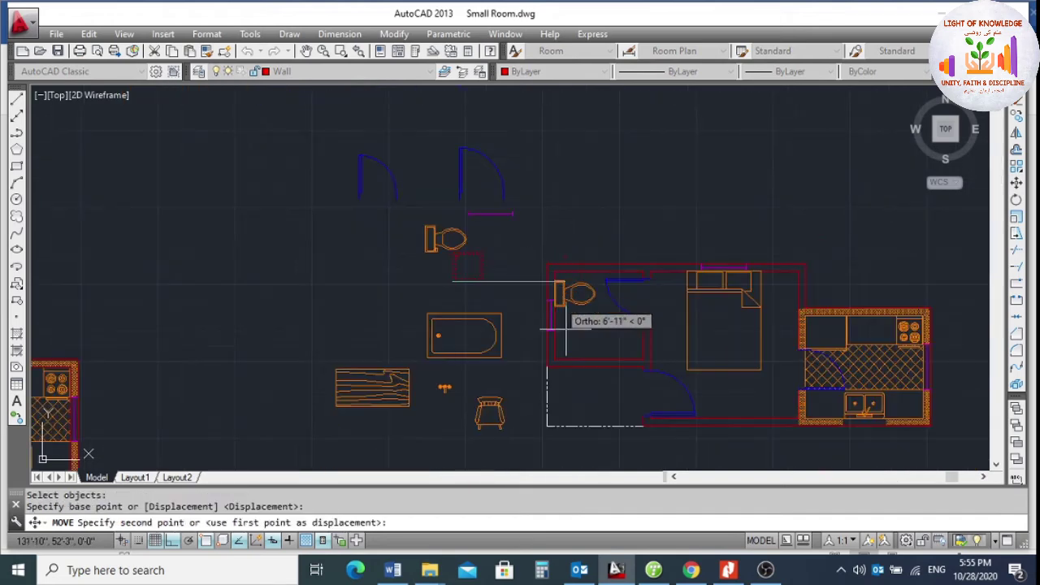
scroll(566, 329, up, 4)
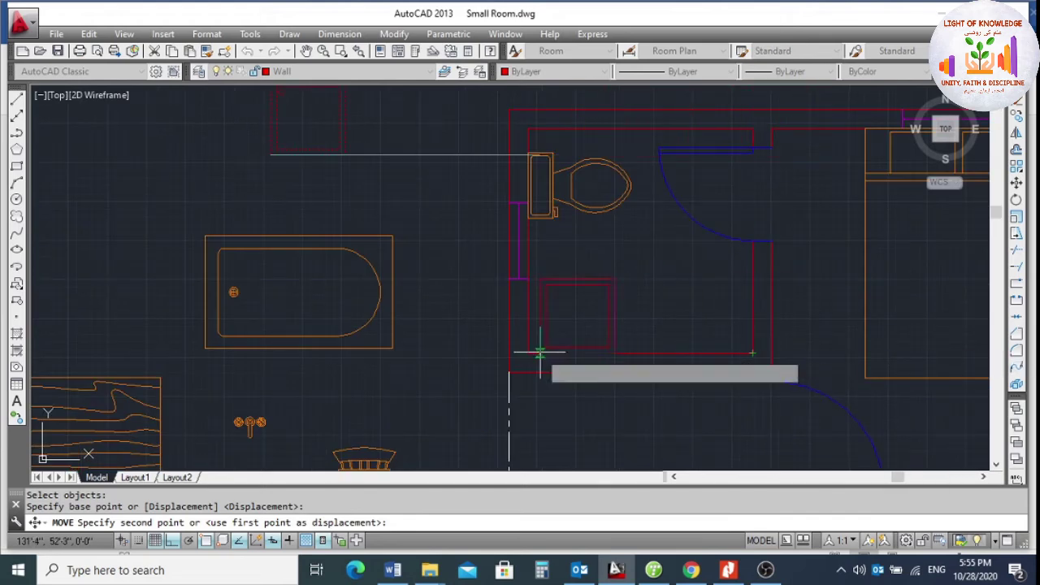
key(Escape)
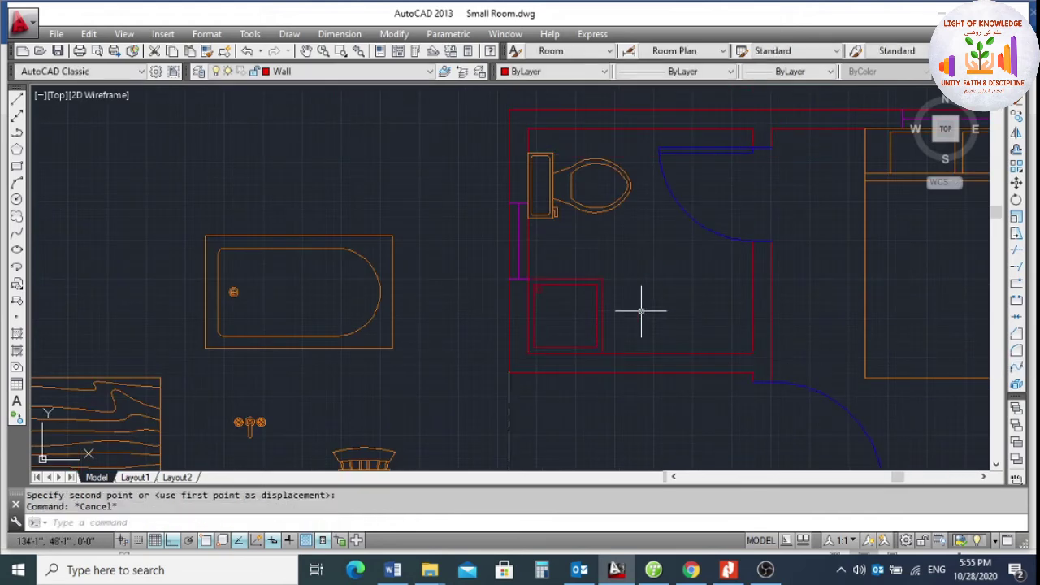
Move the three shower rectangles into the bathroom's lower-right corner.
key(space)
click(626, 302)
click(564, 309)
scroll(552, 297, up, 4)
click(533, 270)
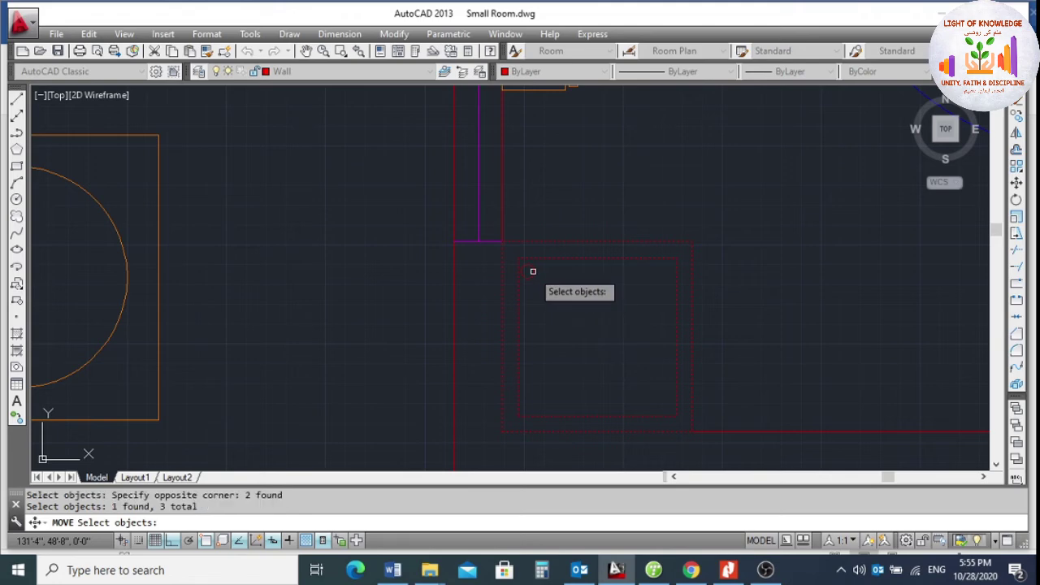
scroll(533, 271, down, 4)
key(space)
click(631, 370)
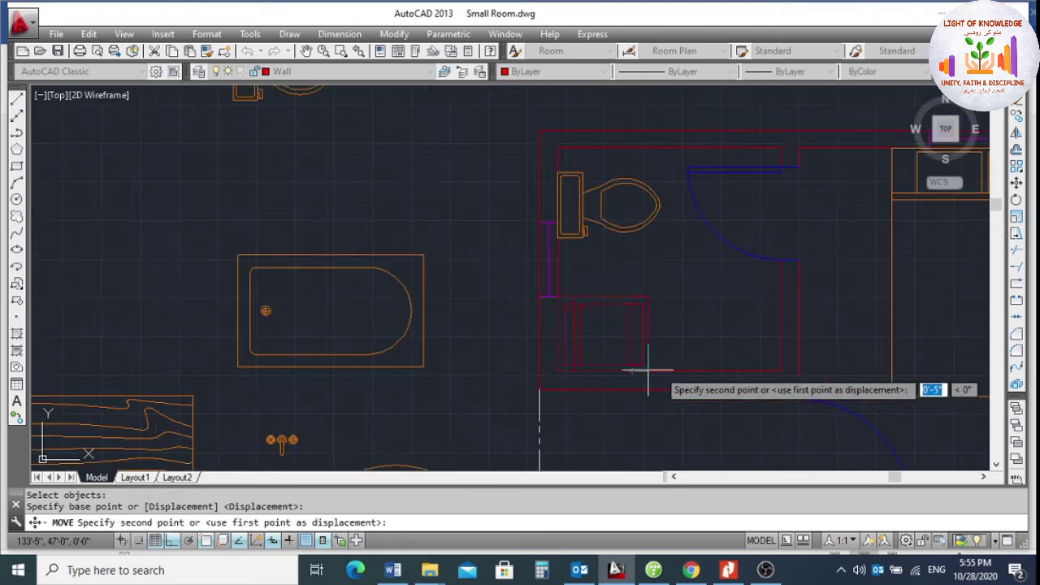
scroll(721, 373, down, 2)
click(757, 373)
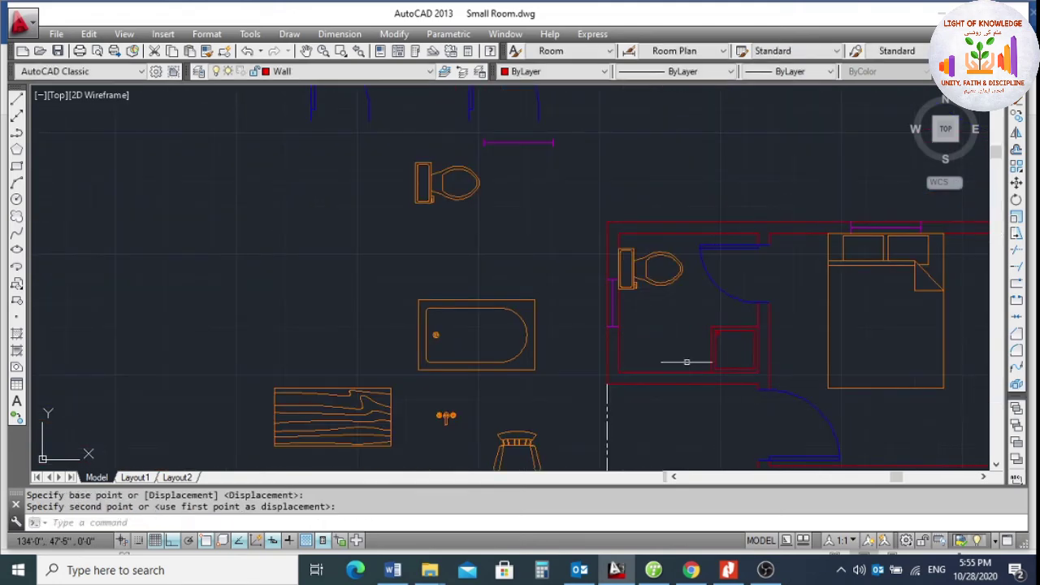
scroll(749, 314, up, 4)
Put the three shower rectangles on the Furniture layer via Quick Properties.
click(729, 320)
click(640, 375)
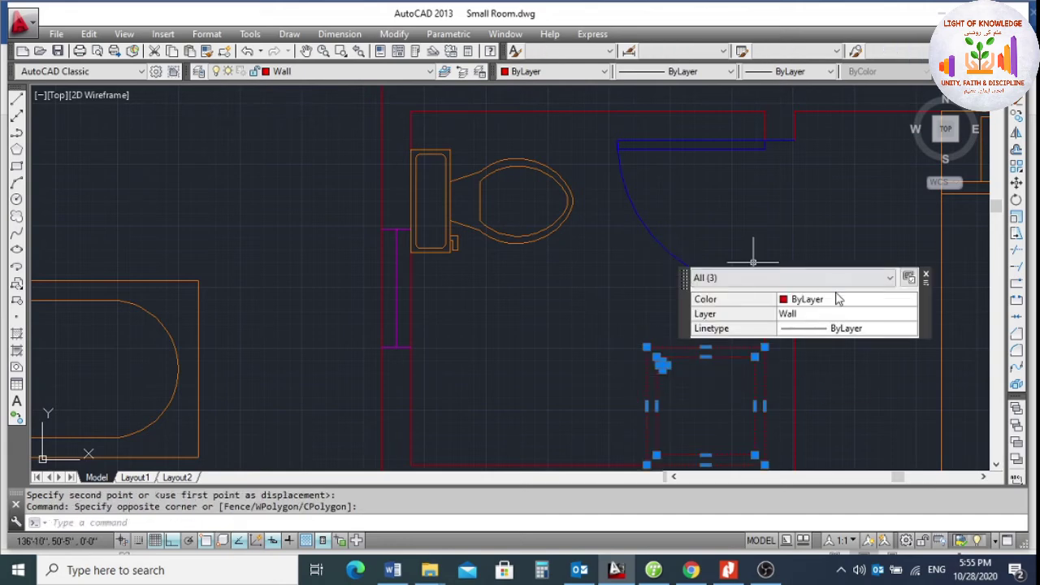
click(849, 315)
click(849, 315)
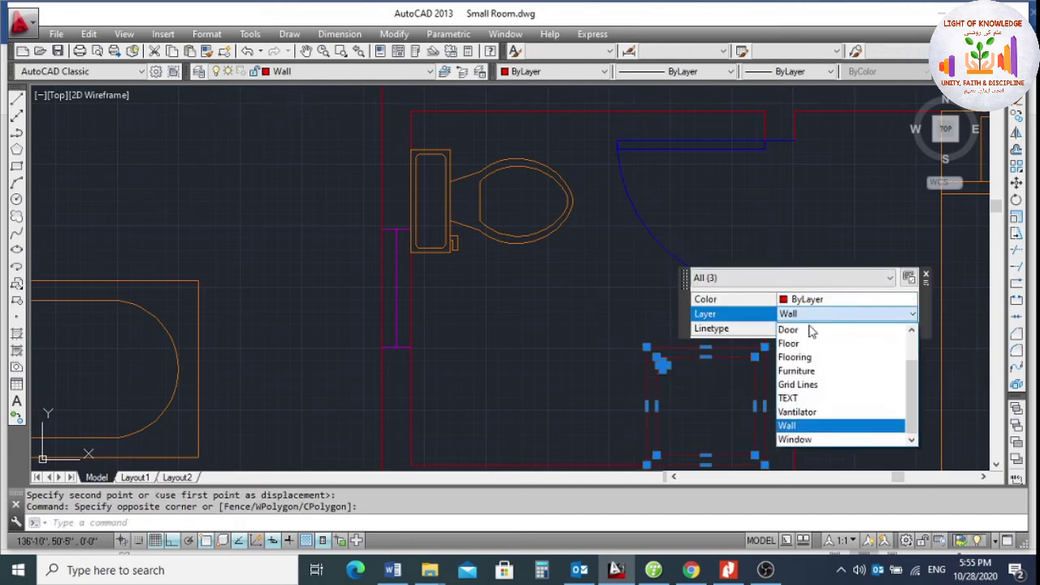
click(812, 371)
key(Escape)
key(Escape)
scroll(598, 244, down, 3)
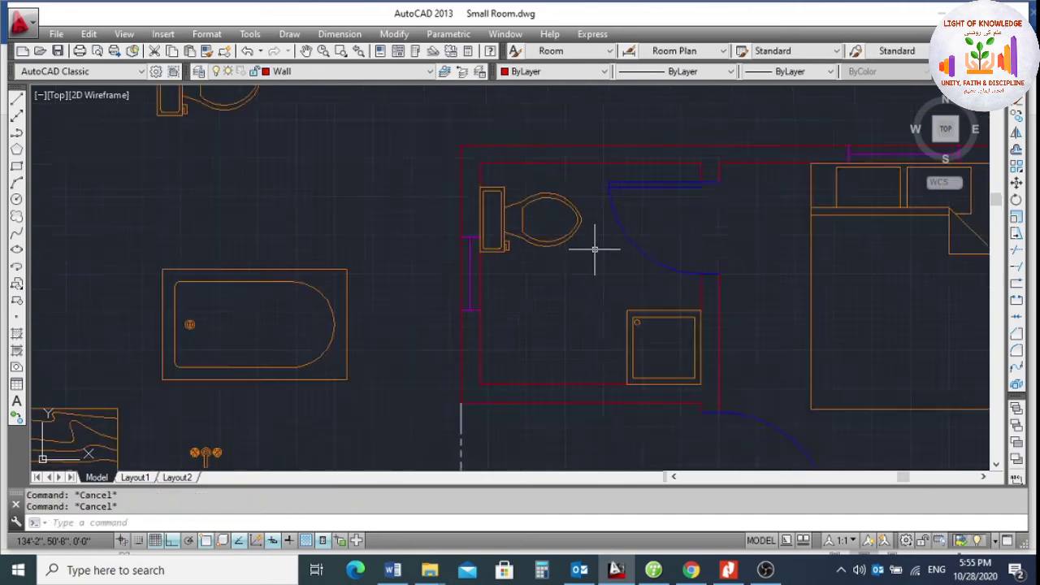
Move the toilet down 1'-6" along the bathroom wall.
key(Return)
click(561, 272)
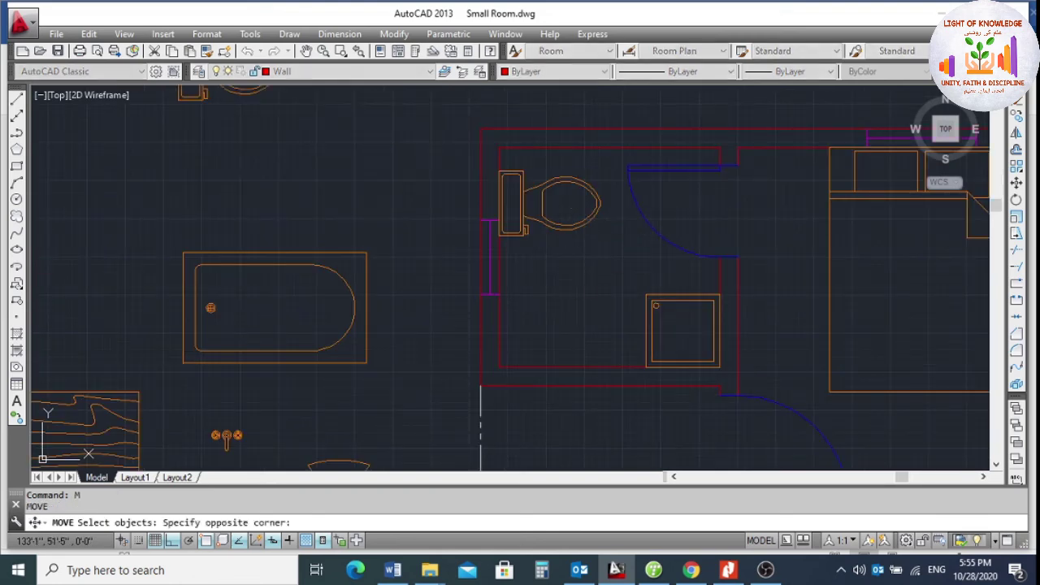
click(477, 212)
key(Return)
scroll(520, 207, up, 3)
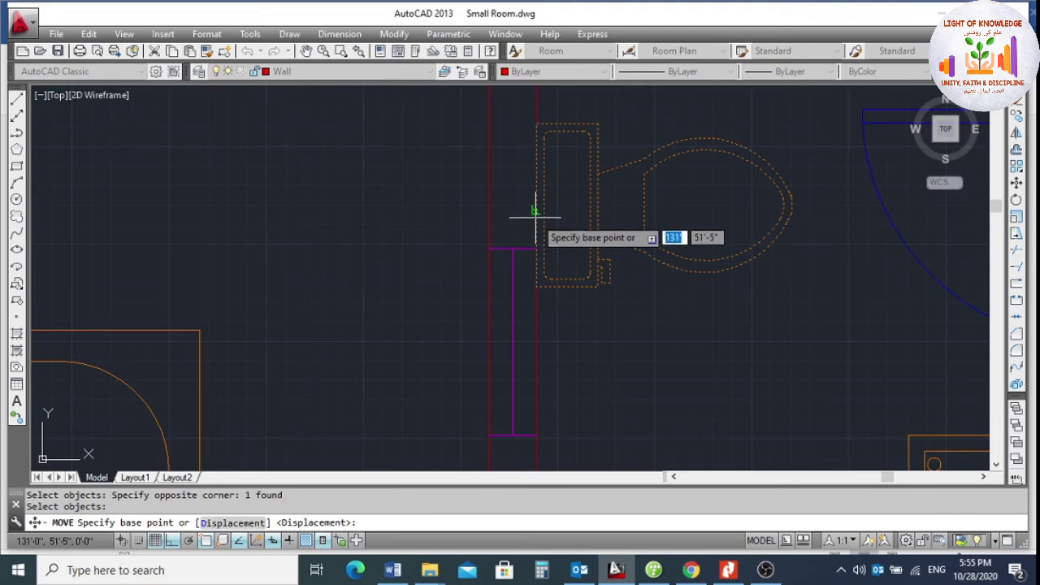
scroll(533, 213, up, 2)
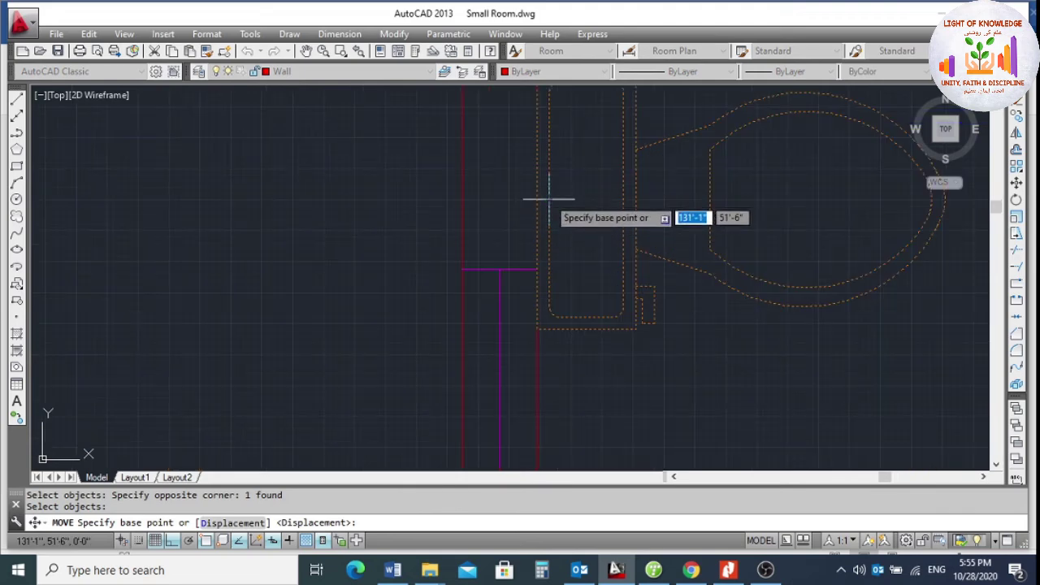
scroll(539, 200, down, 3)
click(552, 256)
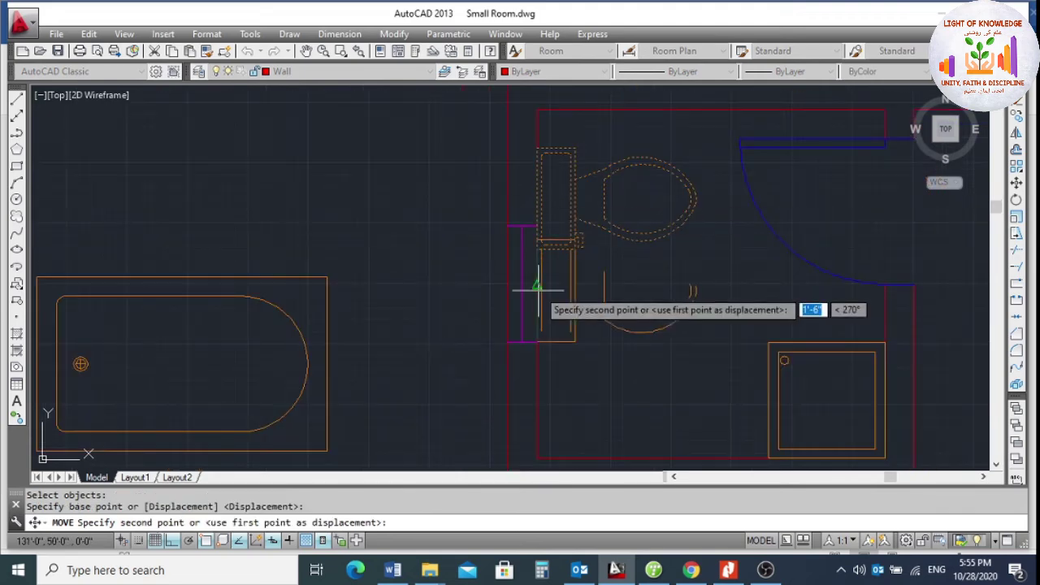
click(534, 343)
scroll(542, 233, down, 2)
middle_drag(727, 349, 657, 309)
scroll(646, 293, up, 1)
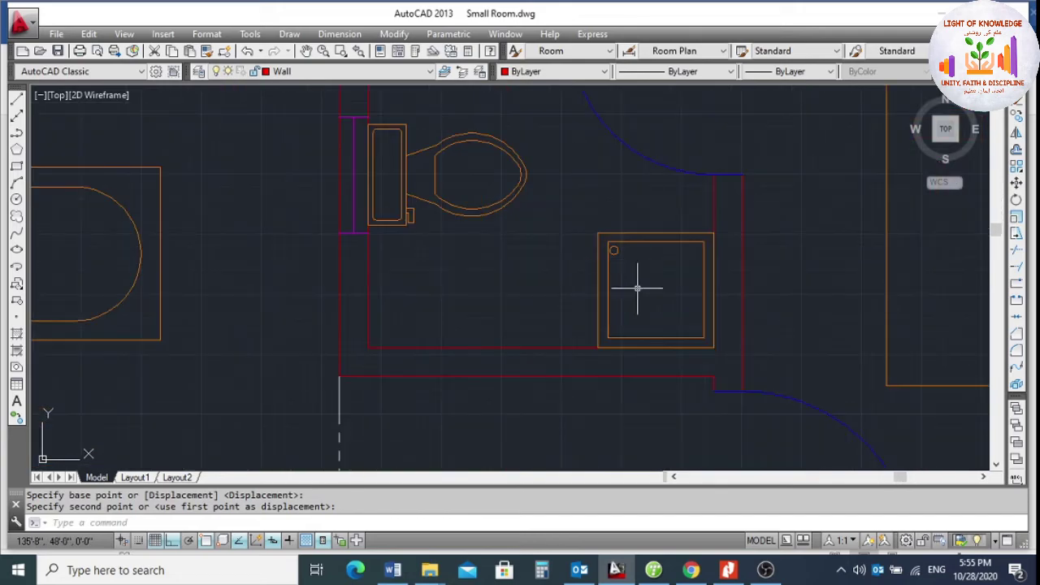
scroll(638, 285, down, 1)
Copy the faucet to a spot beside the shower.
click(1016, 133)
scroll(715, 163, down, 2)
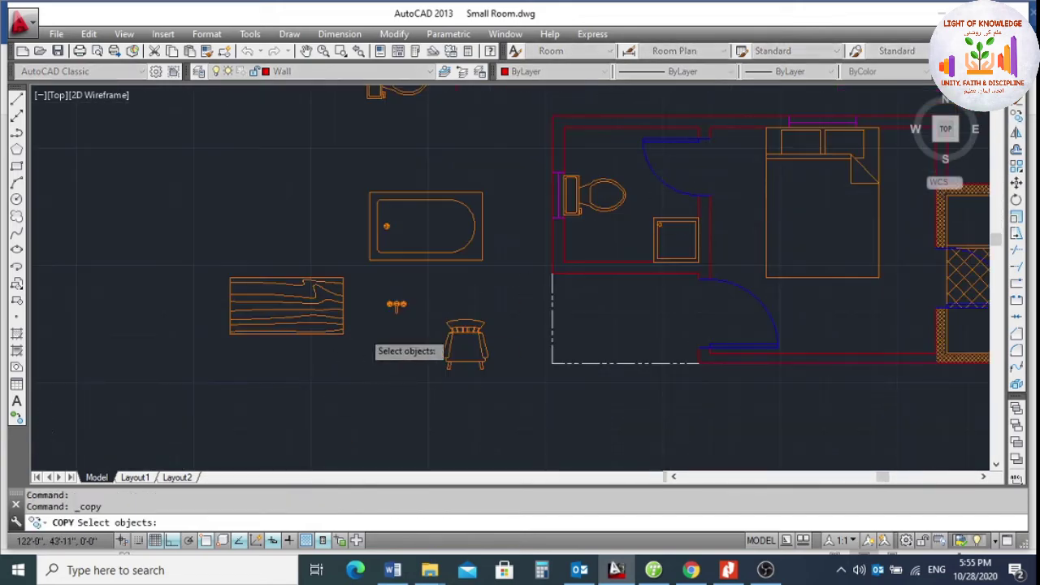
scroll(357, 340, up, 4)
click(432, 272)
click(421, 319)
key(Return)
scroll(441, 268, up, 4)
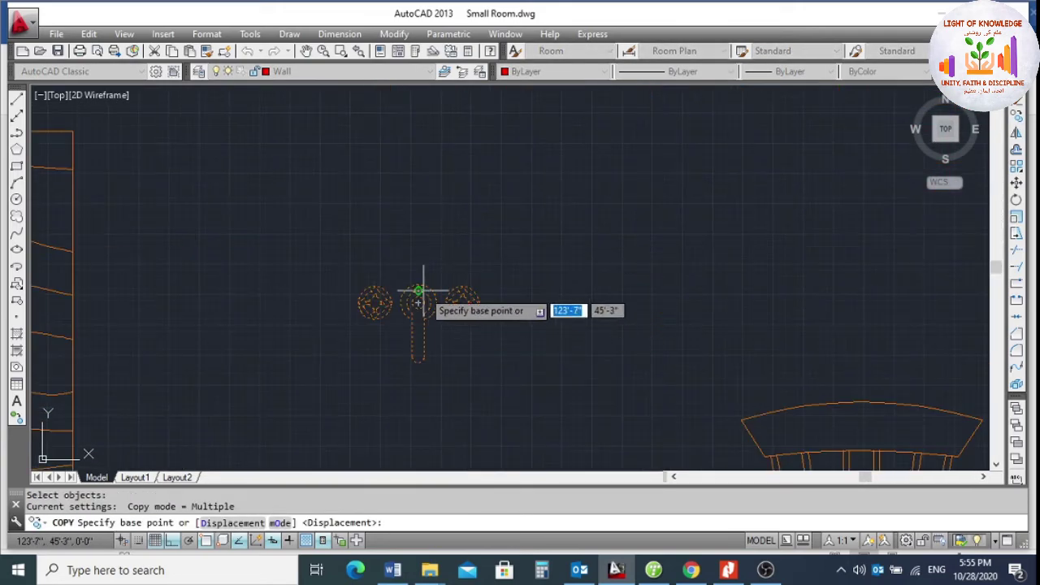
click(417, 302)
scroll(406, 305, down, 3)
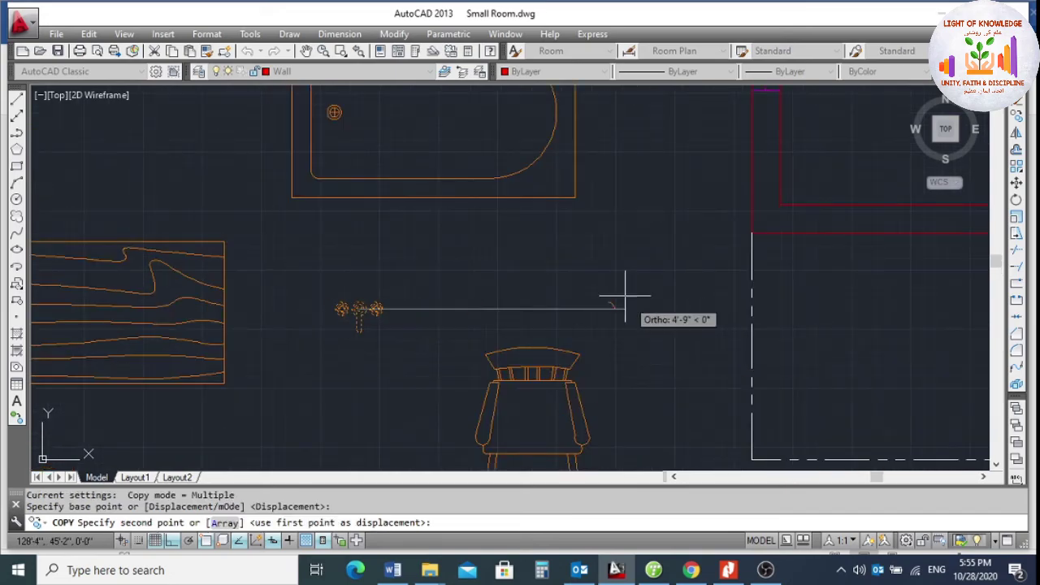
scroll(773, 314, down, 2)
scroll(767, 268, up, 5)
click(801, 239)
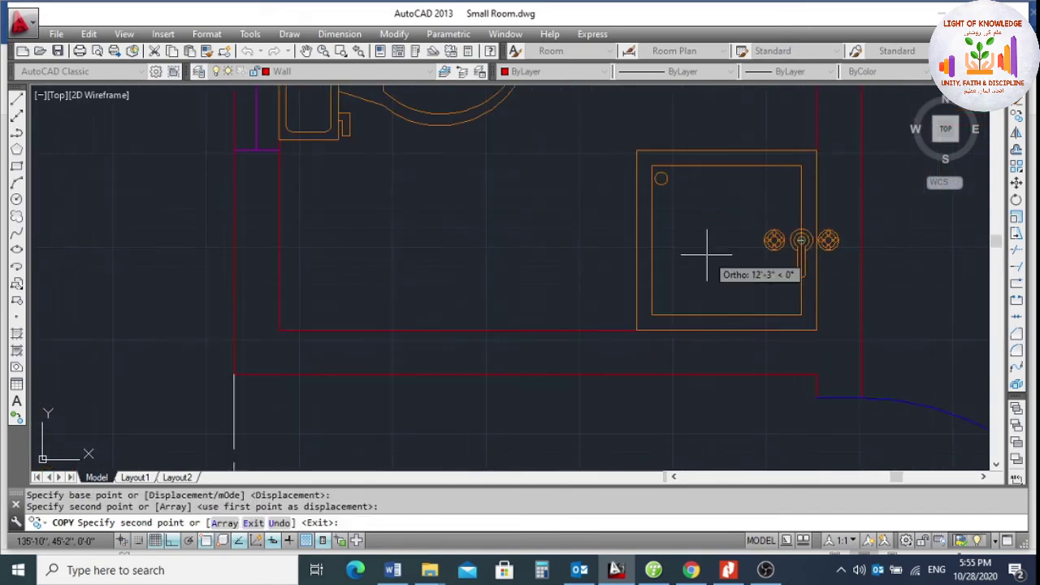
key(Escape)
Rotate the faucet copy 270° about its centre.
click(1016, 198)
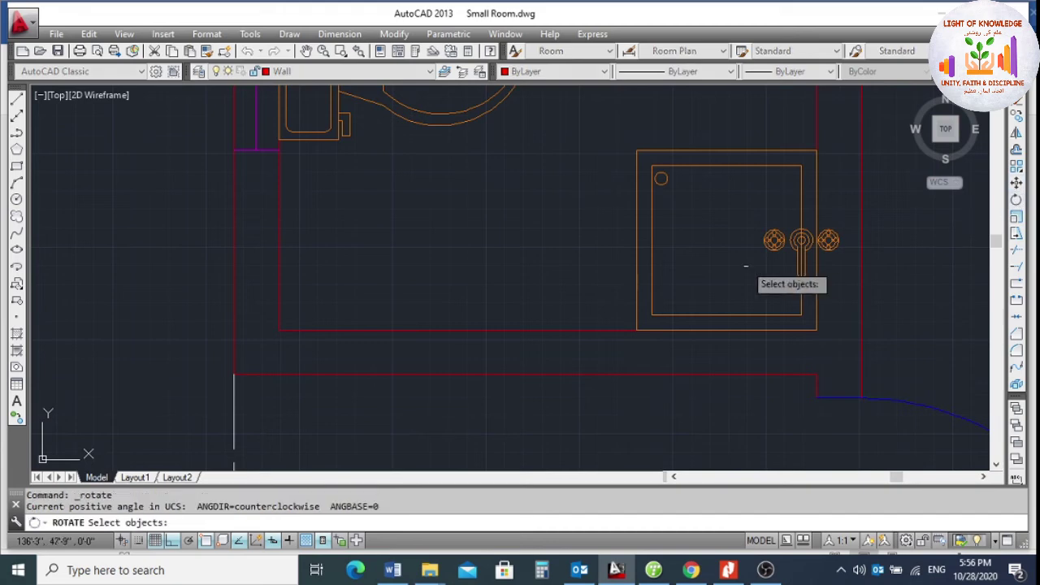
scroll(771, 272, up, 2)
double_click(743, 267)
click(683, 256)
key(Return)
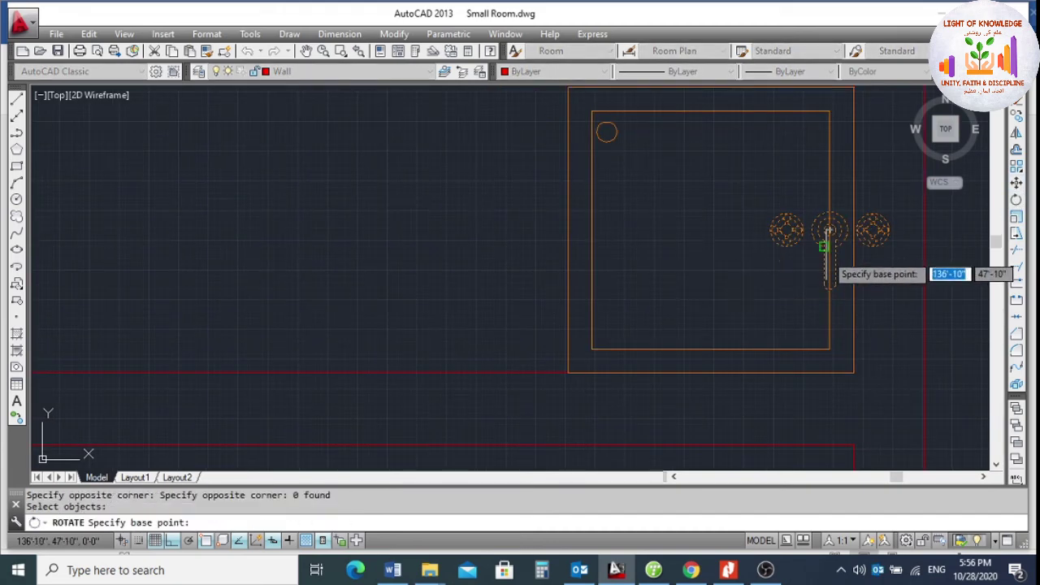
click(829, 230)
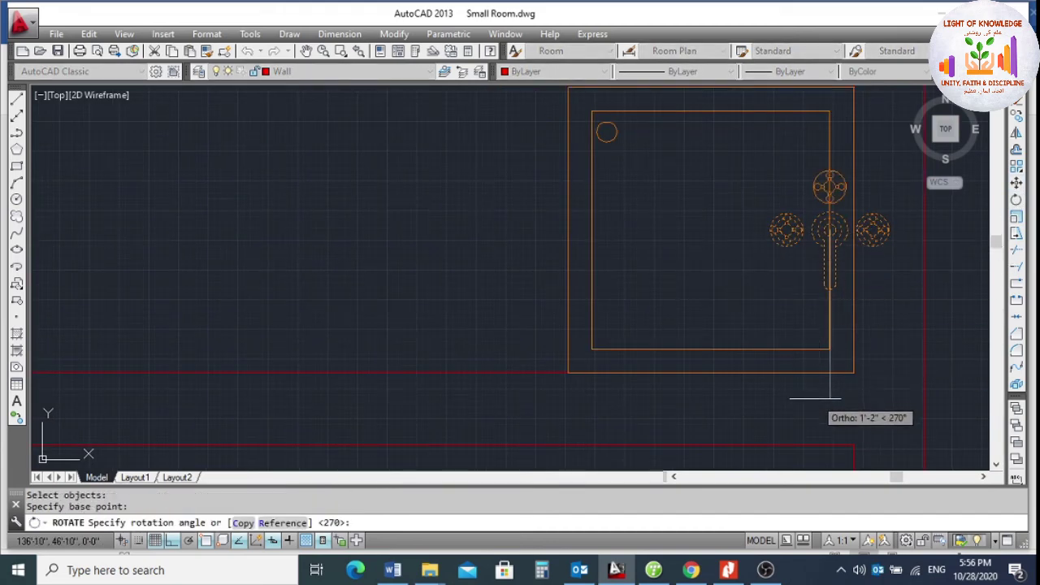
click(820, 390)
Move the rotated faucet onto the shower tray's right inner edge.
text(m)
key(Return)
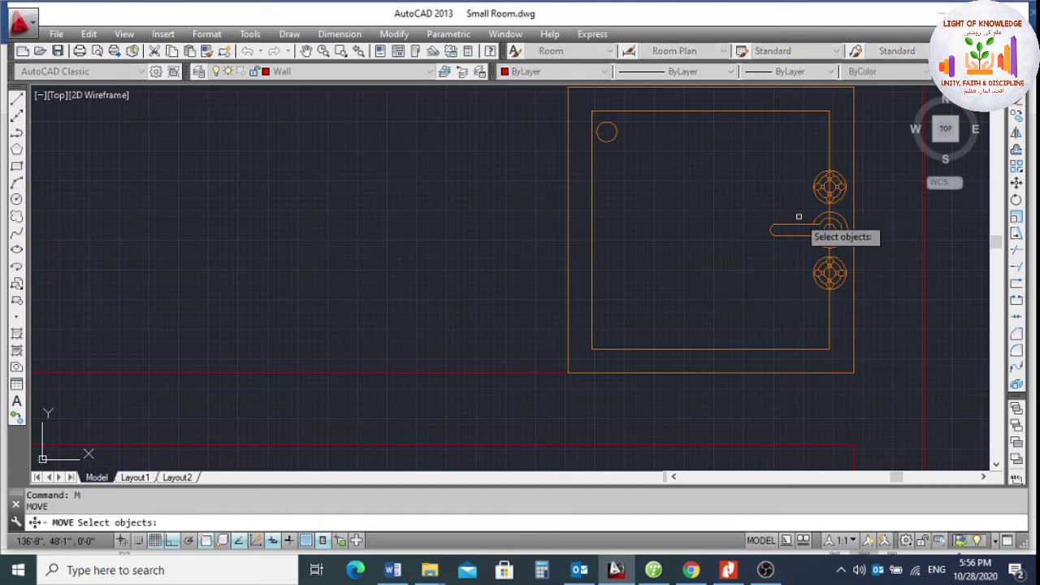
click(801, 219)
click(736, 272)
key(Return)
scroll(820, 228, up, 4)
scroll(754, 280, down, 3)
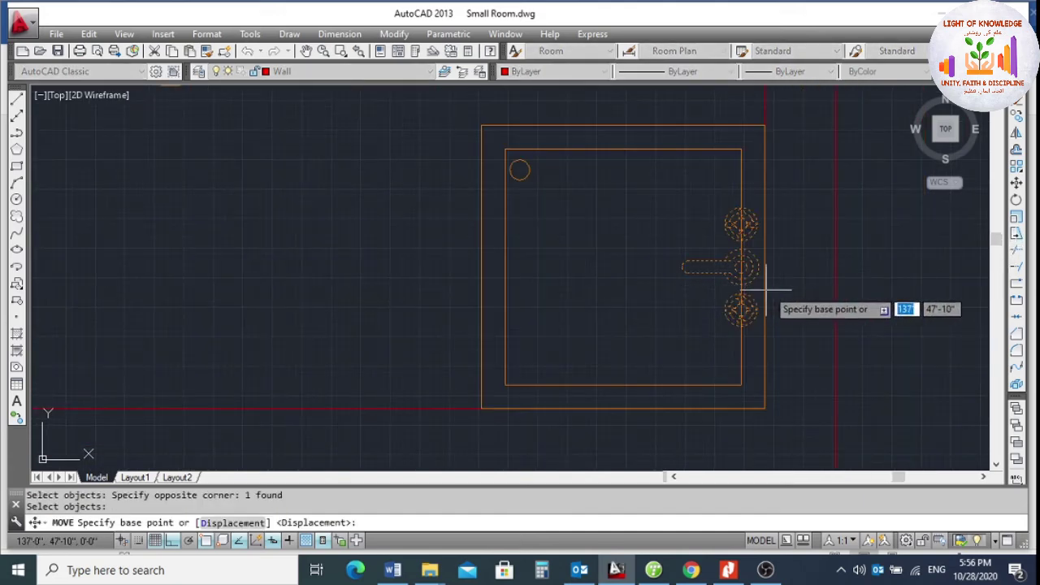
scroll(731, 264, up, 2)
click(748, 264)
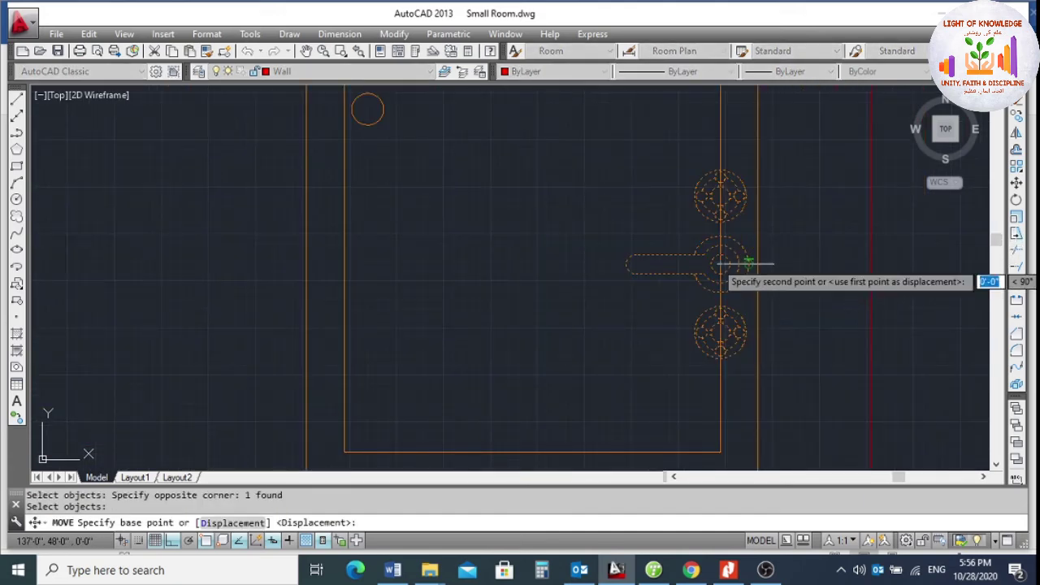
click(735, 270)
scroll(714, 277, down, 3)
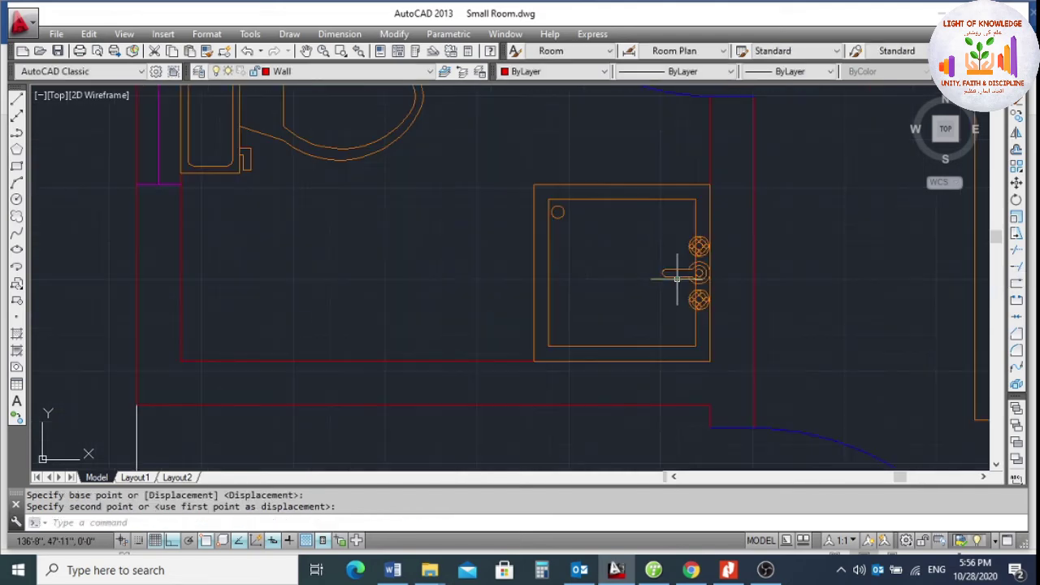
key(Escape)
scroll(696, 271, down, 2)
scroll(675, 301, up, 2)
scroll(667, 285, up, 2)
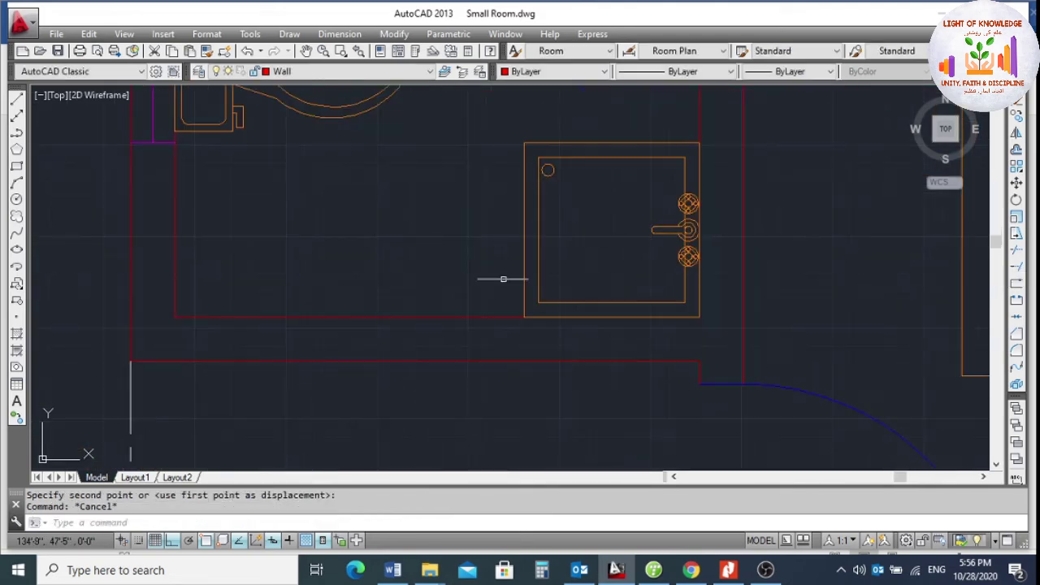
scroll(537, 308, down, 4)
scroll(489, 223, down, 2)
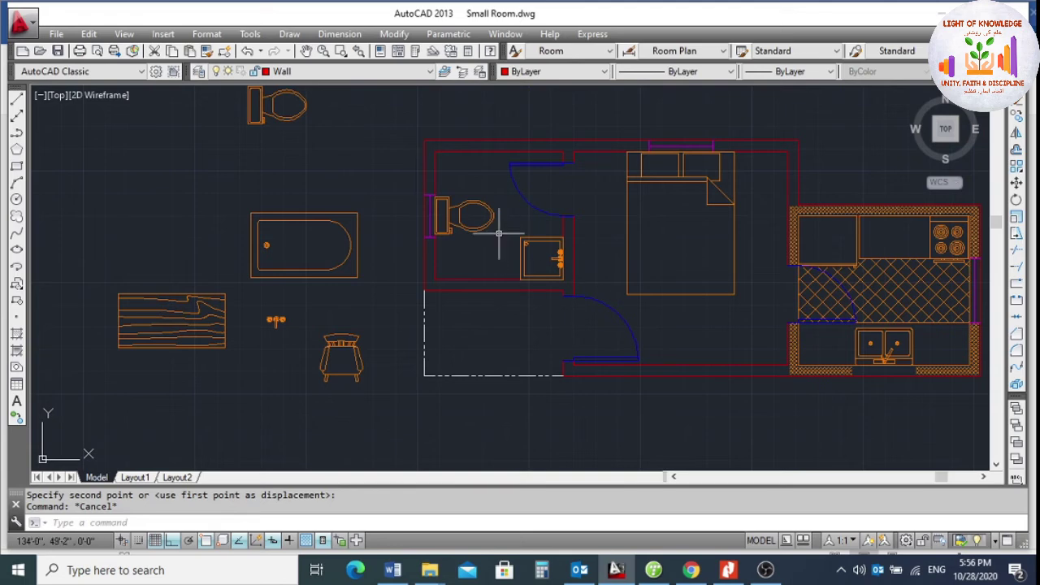
scroll(555, 222, down, 2)
scroll(443, 323, up, 2)
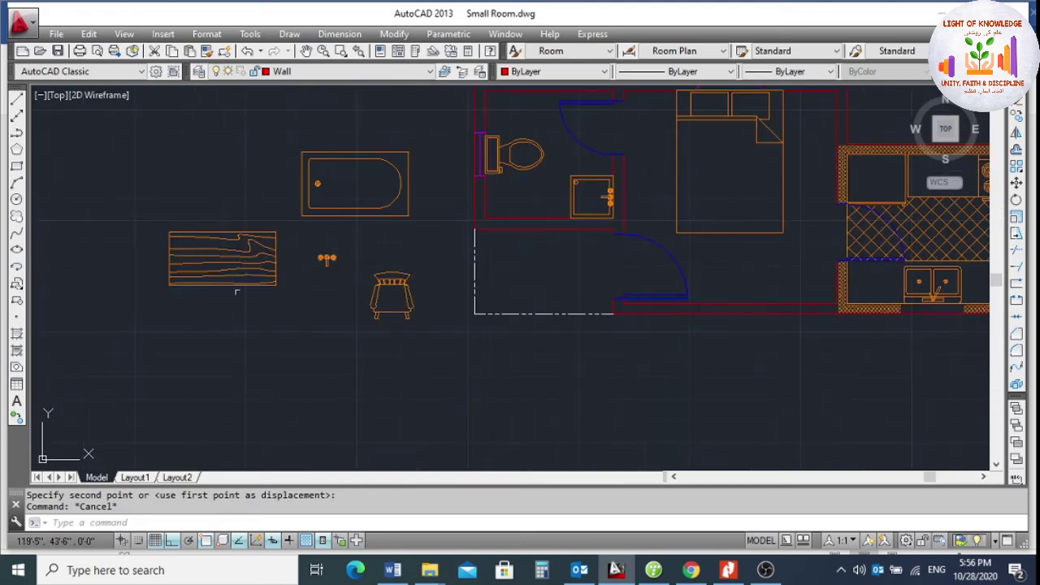
Rotate the rocking chair 180° to face the other way.
click(1018, 200)
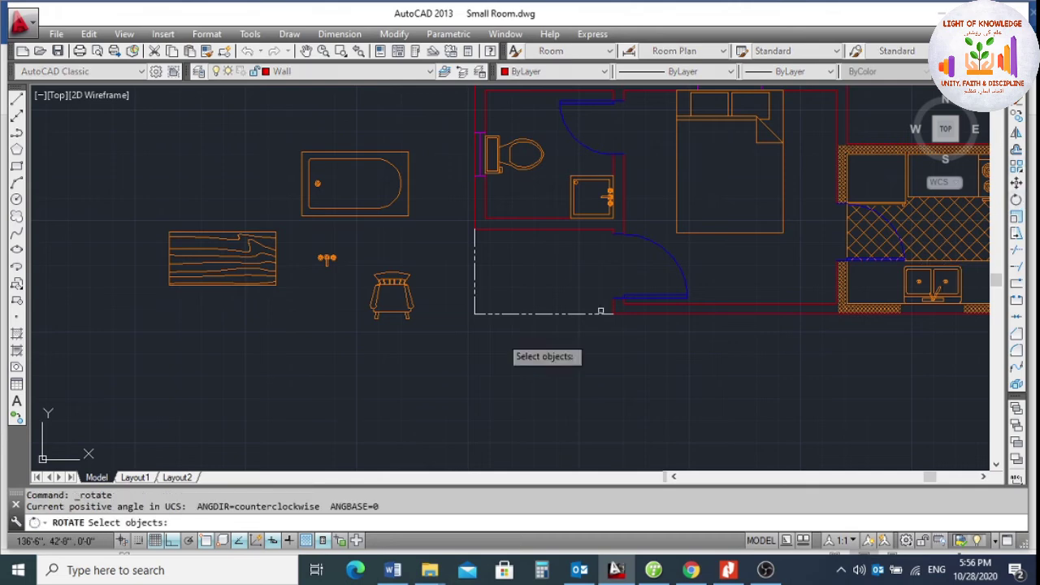
click(427, 267)
click(380, 323)
key(Return)
scroll(406, 321, up, 3)
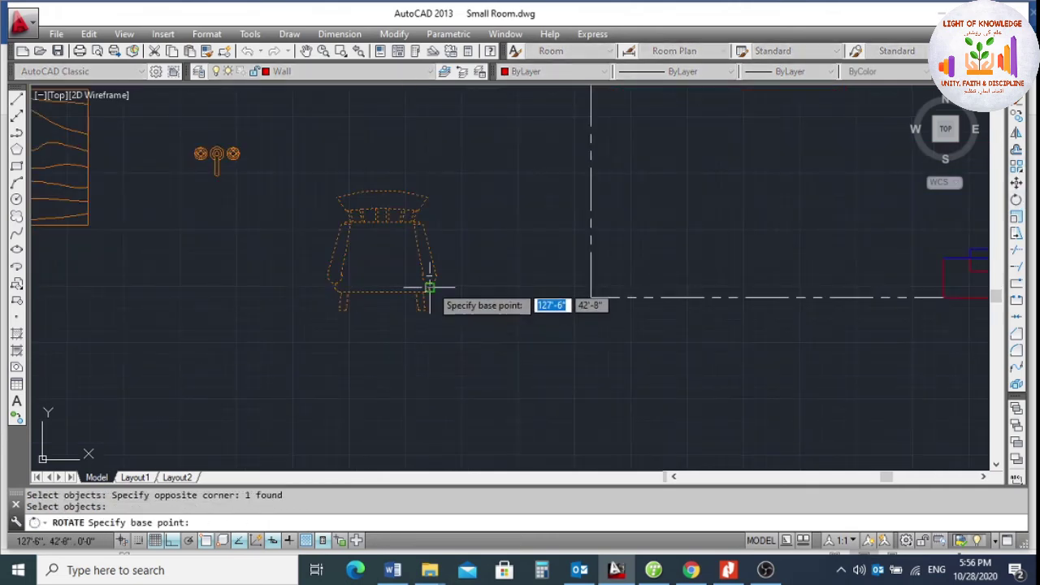
click(428, 280)
click(223, 372)
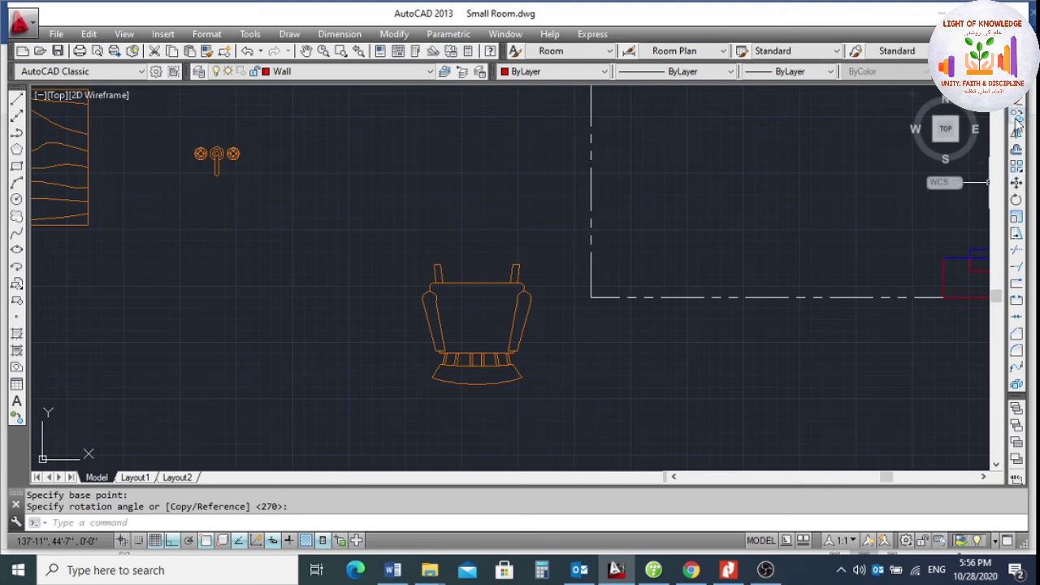
Copy the chair to the lower wall beside the kitchen.
click(1018, 116)
scroll(531, 265, down, 3)
click(535, 282)
key(Return)
scroll(495, 342, up, 3)
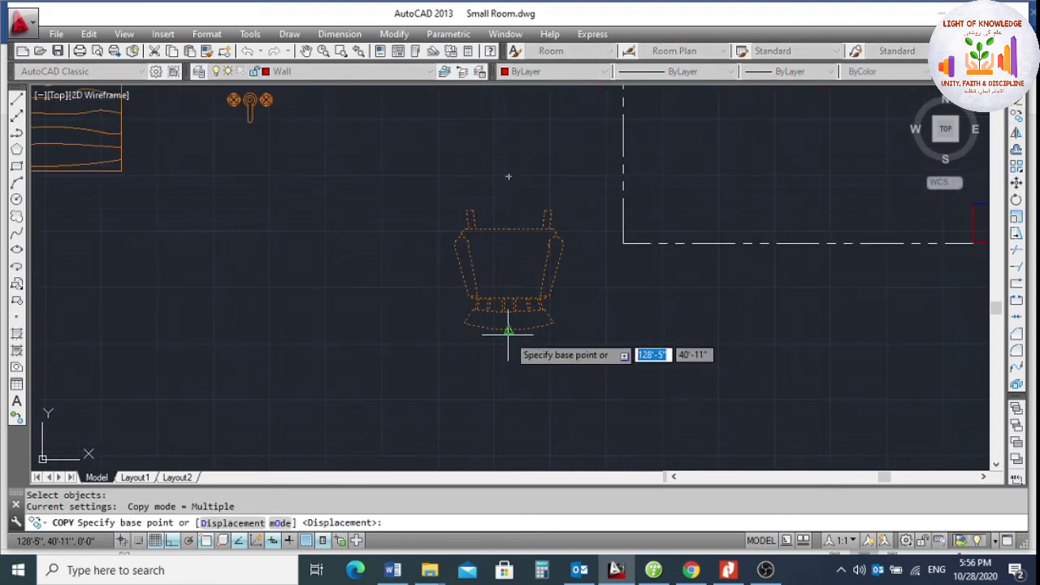
scroll(508, 332, down, 2)
click(507, 331)
scroll(506, 325, down, 3)
scroll(837, 288, up, 3)
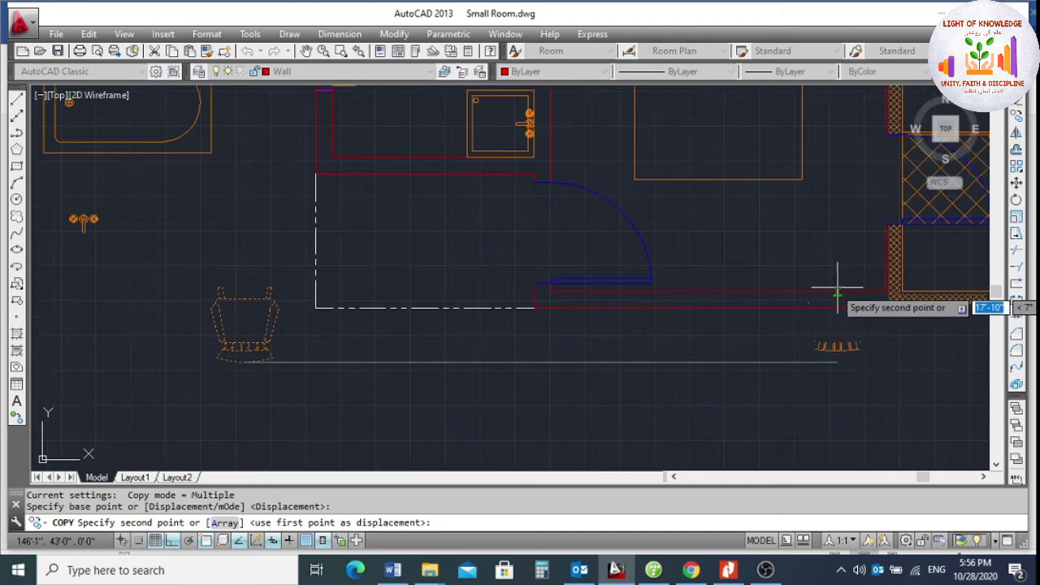
click(839, 220)
key(Escape)
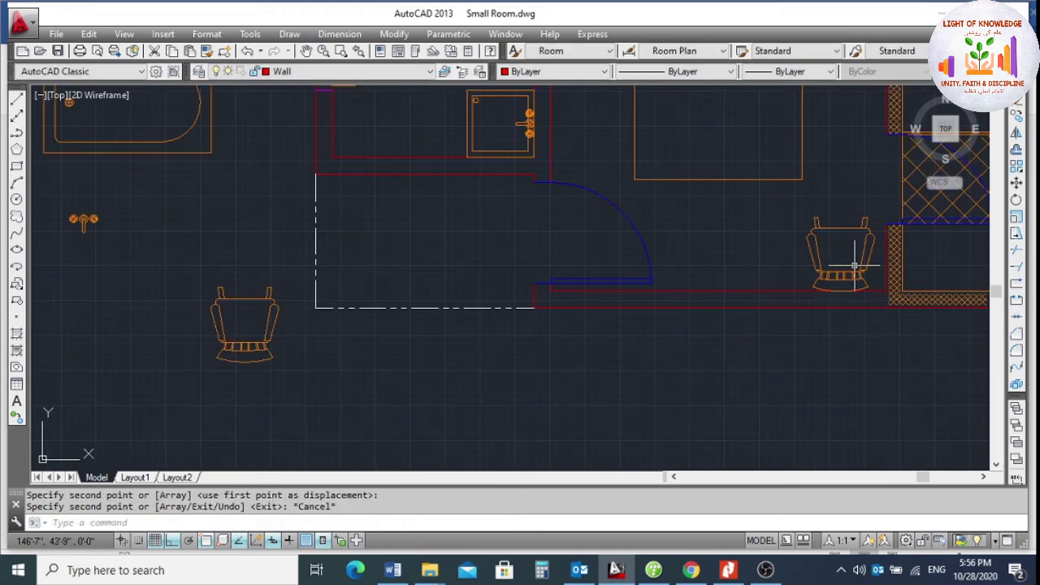
scroll(882, 225, up, 2)
scroll(706, 254, down, 2)
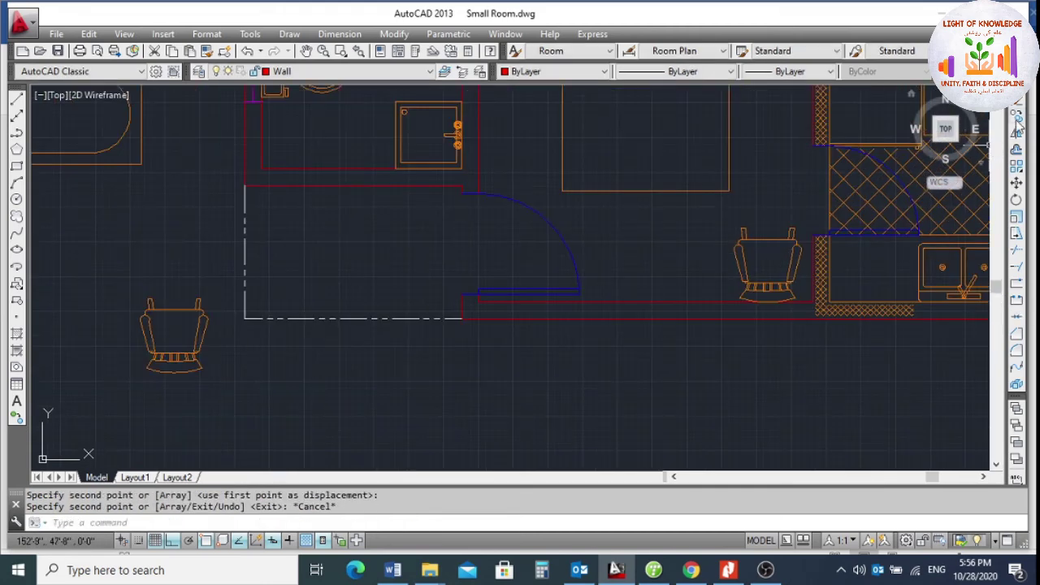
Copy that chair twice more to the left, forming a row of three.
click(1017, 116)
scroll(756, 262, up, 2)
click(778, 220)
click(733, 264)
key(Return)
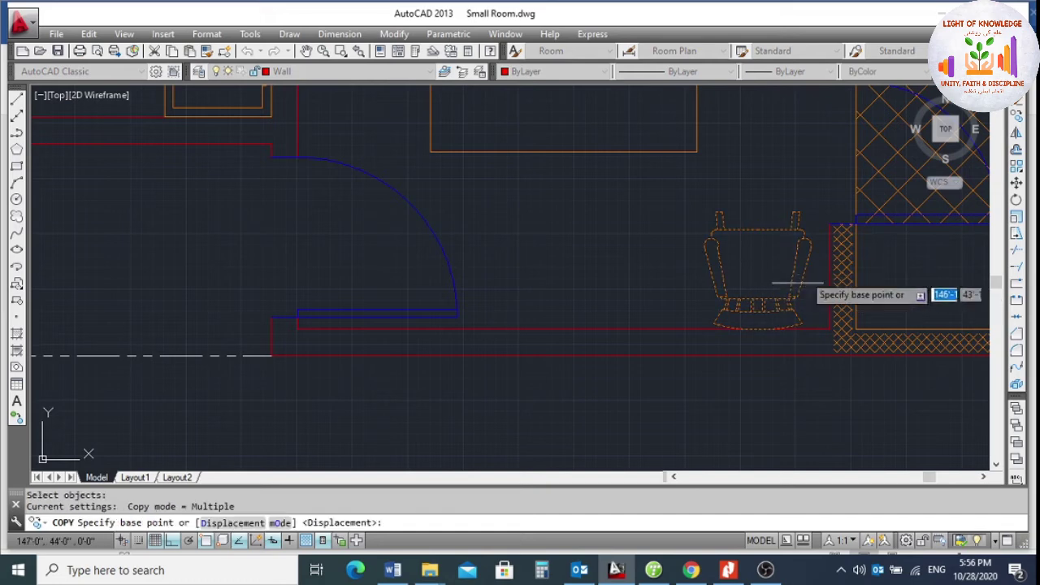
click(809, 244)
scroll(692, 244, up, 4)
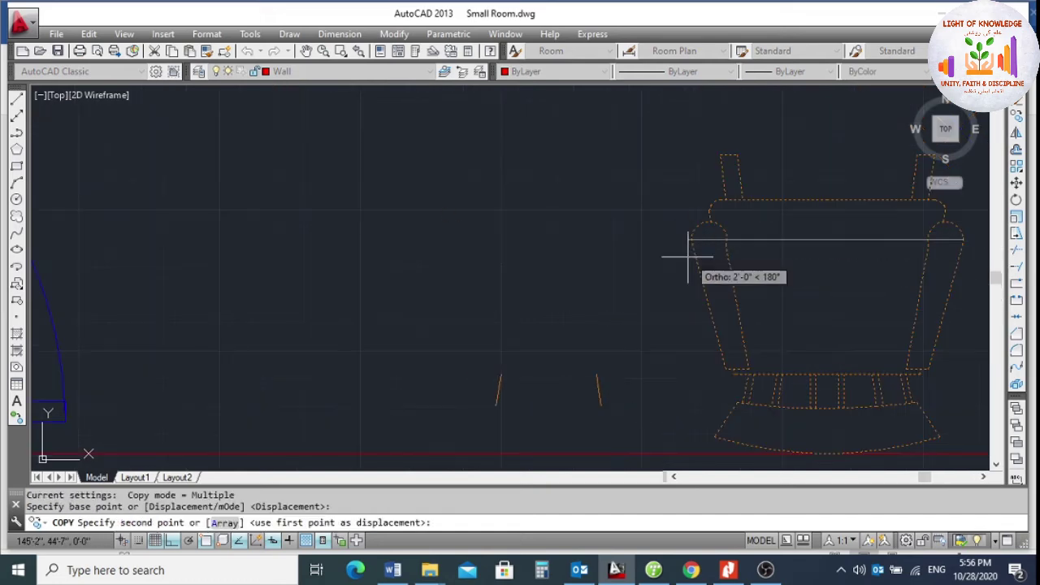
click(688, 234)
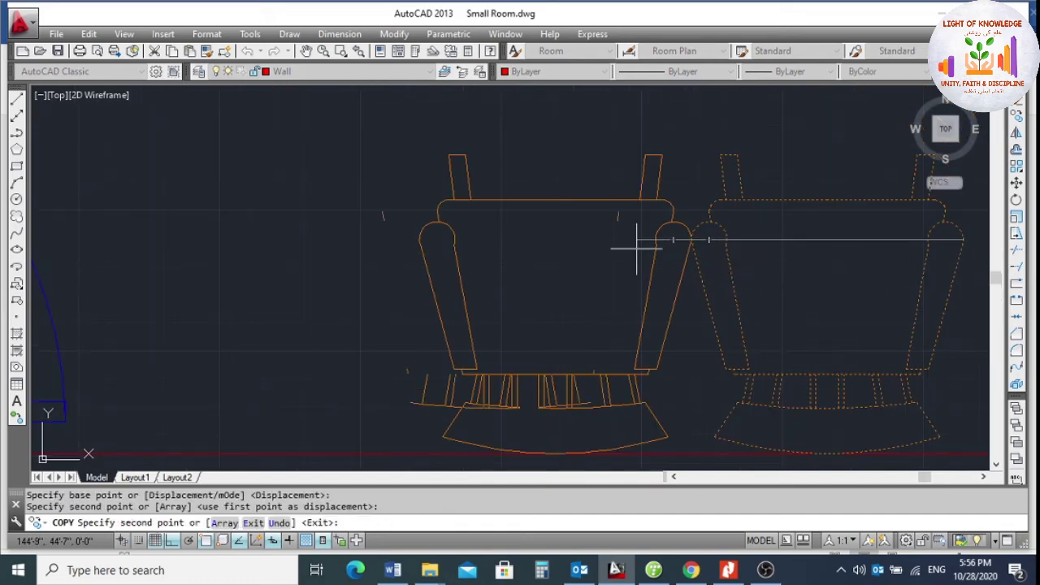
click(419, 240)
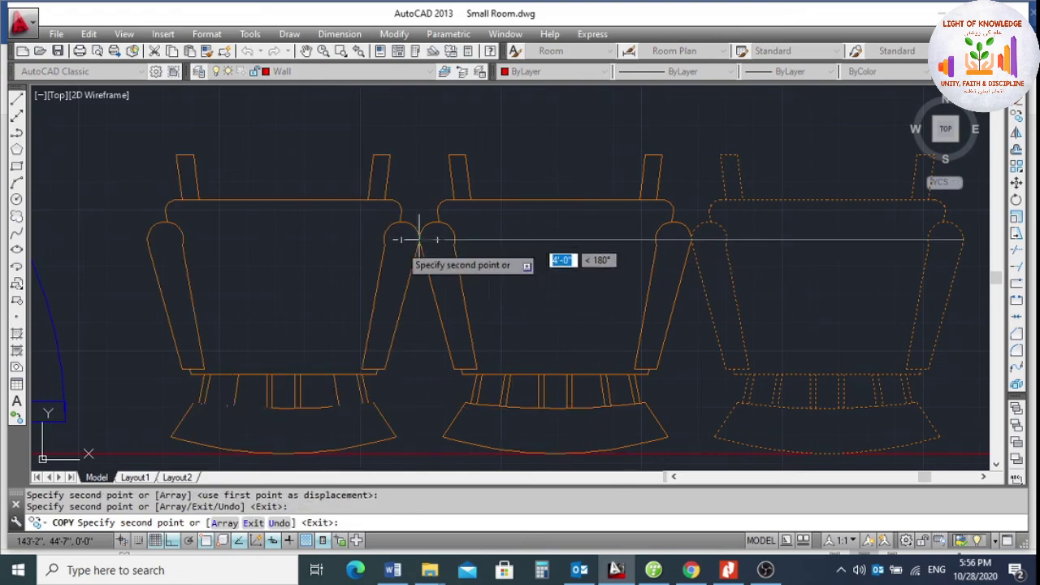
scroll(418, 239, down, 5)
key(Escape)
scroll(494, 273, up, 2)
scroll(502, 276, down, 1)
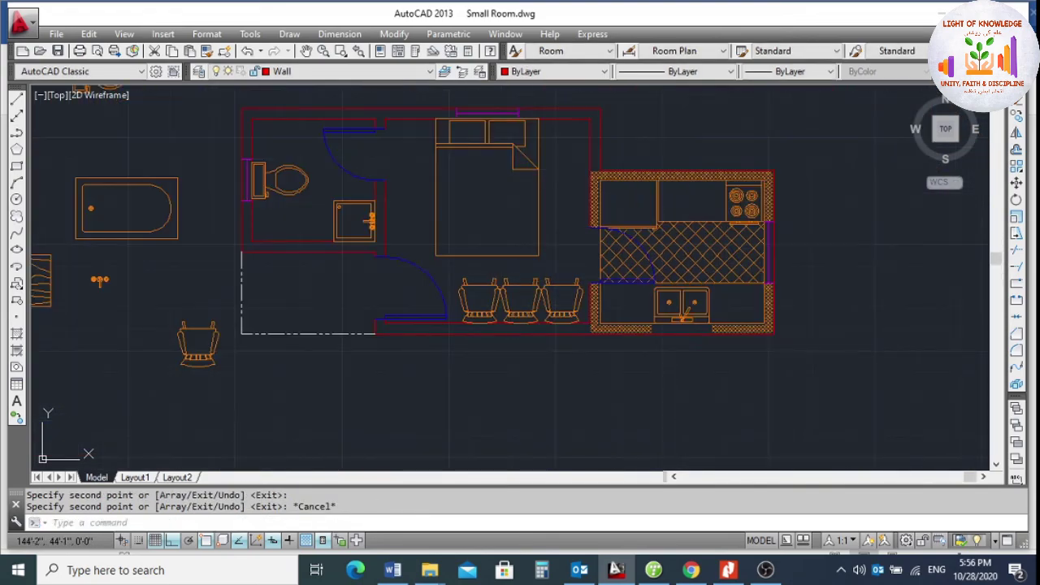
scroll(510, 280, up, 2)
scroll(570, 298, down, 2)
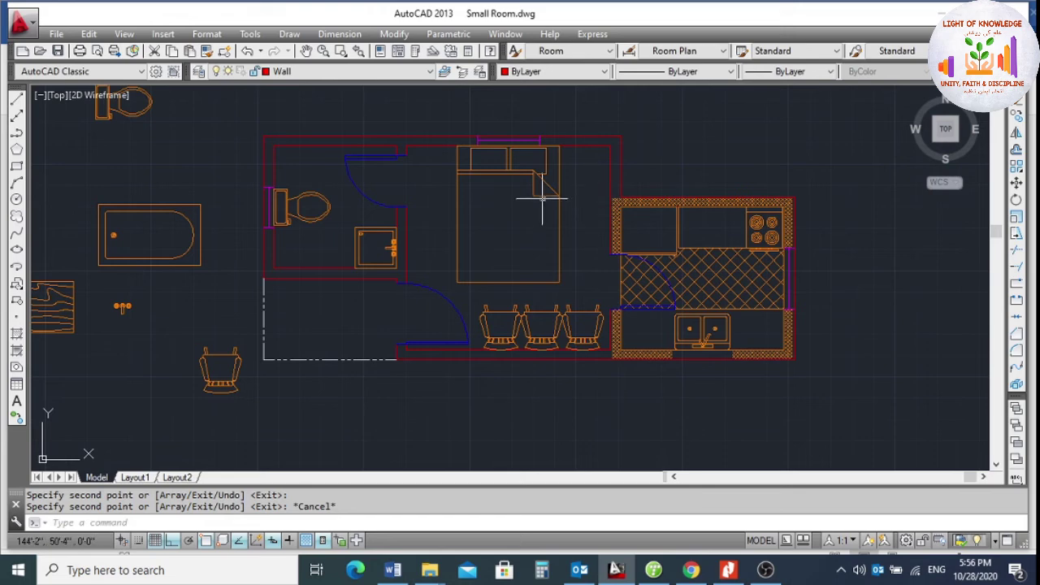
scroll(423, 175, up, 2)
scroll(622, 213, down, 2)
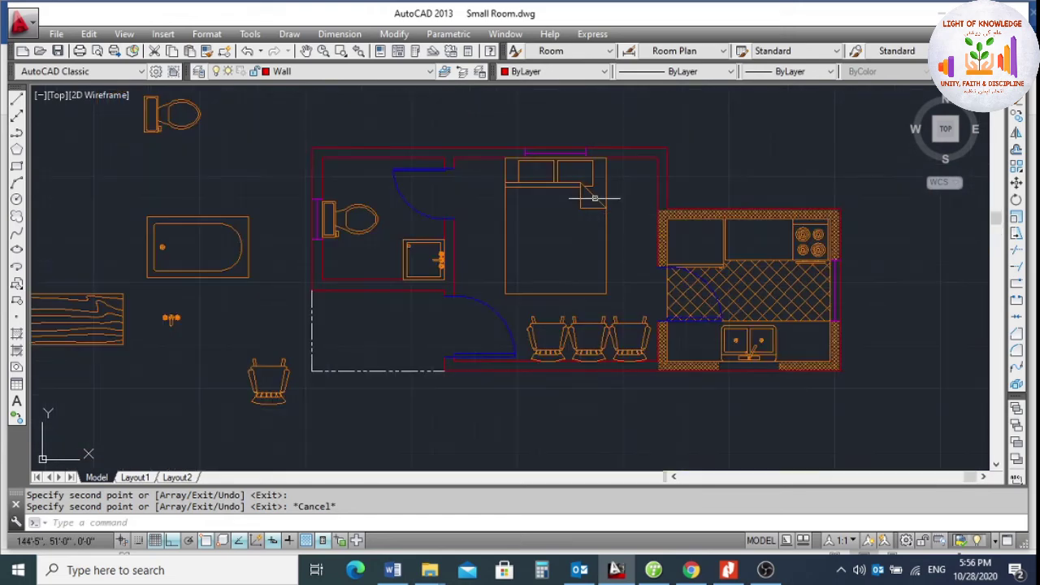
scroll(569, 241, down, 2)
scroll(186, 312, up, 2)
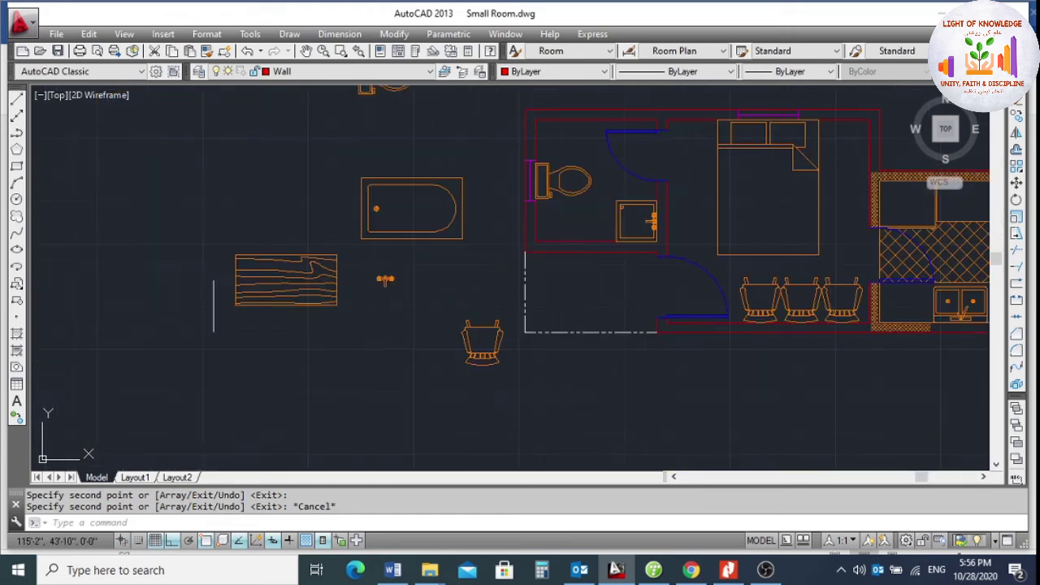
Start copying the wood-grain table, then cancel the copy.
click(1015, 131)
click(260, 267)
click(239, 318)
key(Return)
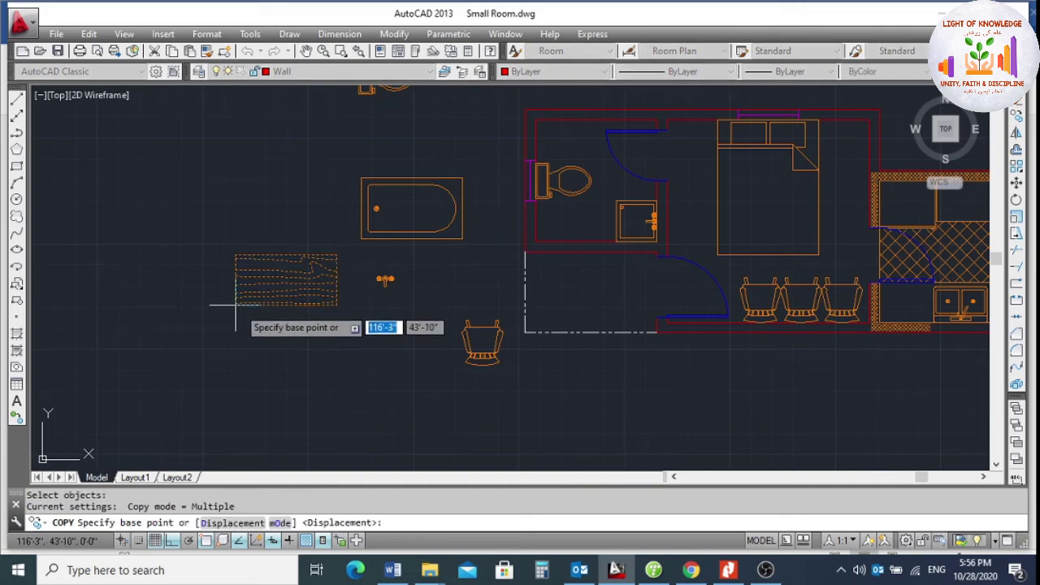
click(235, 306)
key(Escape)
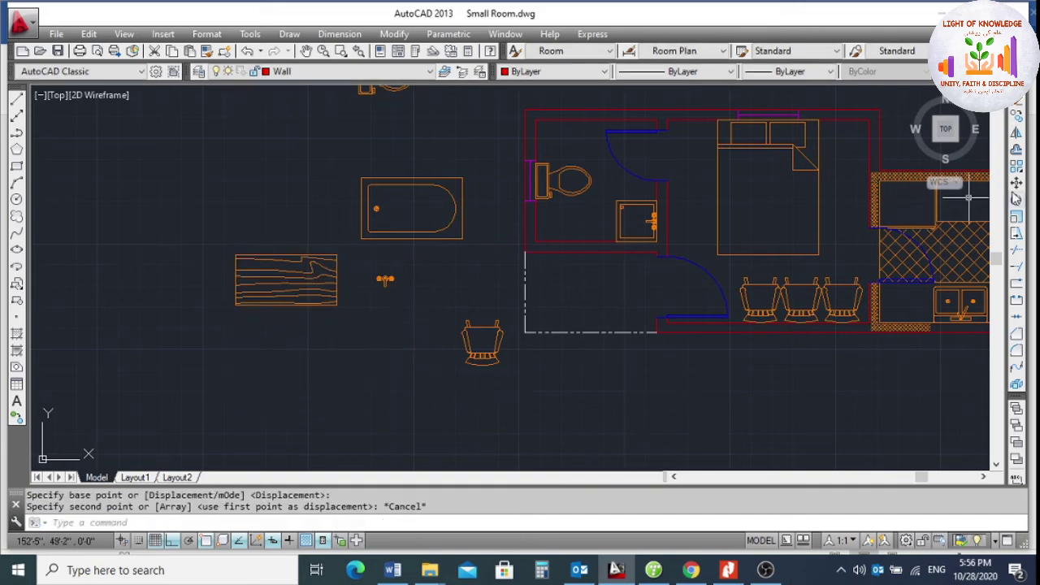
Rotate the table 270° about its corner so it stands upright.
click(1015, 205)
click(295, 251)
click(250, 346)
key(Return)
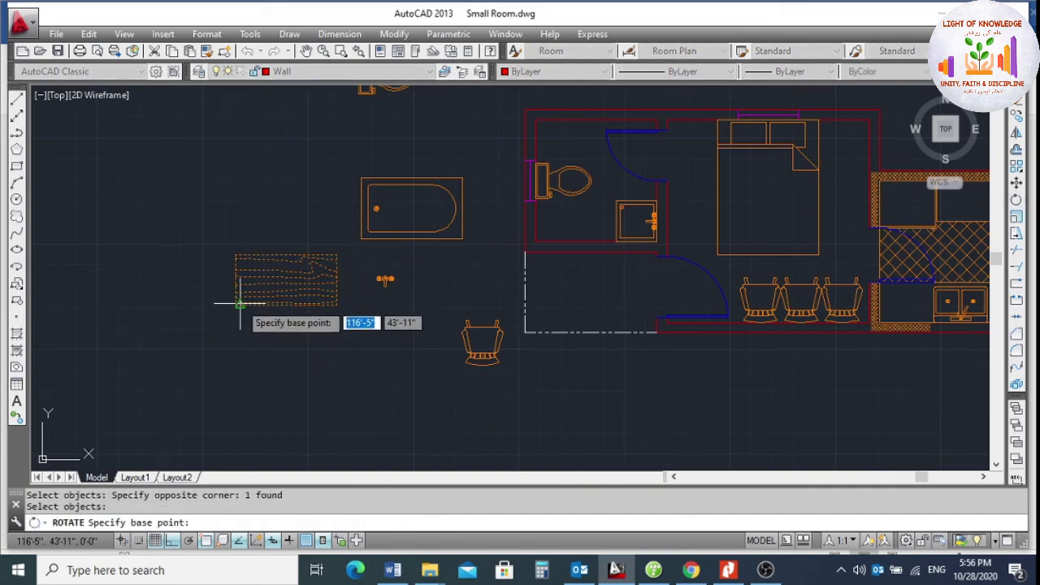
click(239, 299)
click(244, 349)
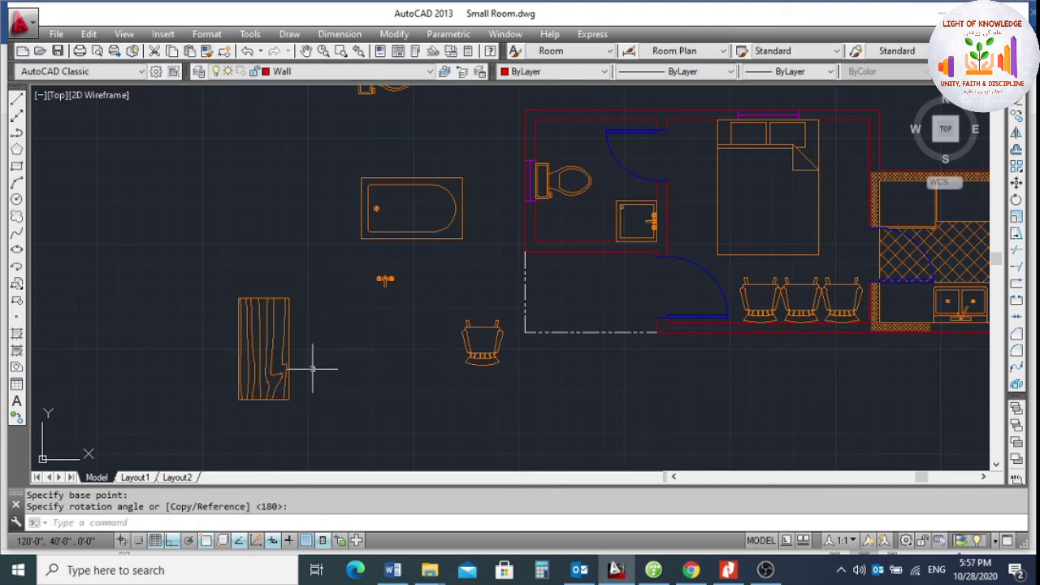
Begin copying the upright table from its top corner, then cancel.
click(1016, 132)
click(330, 290)
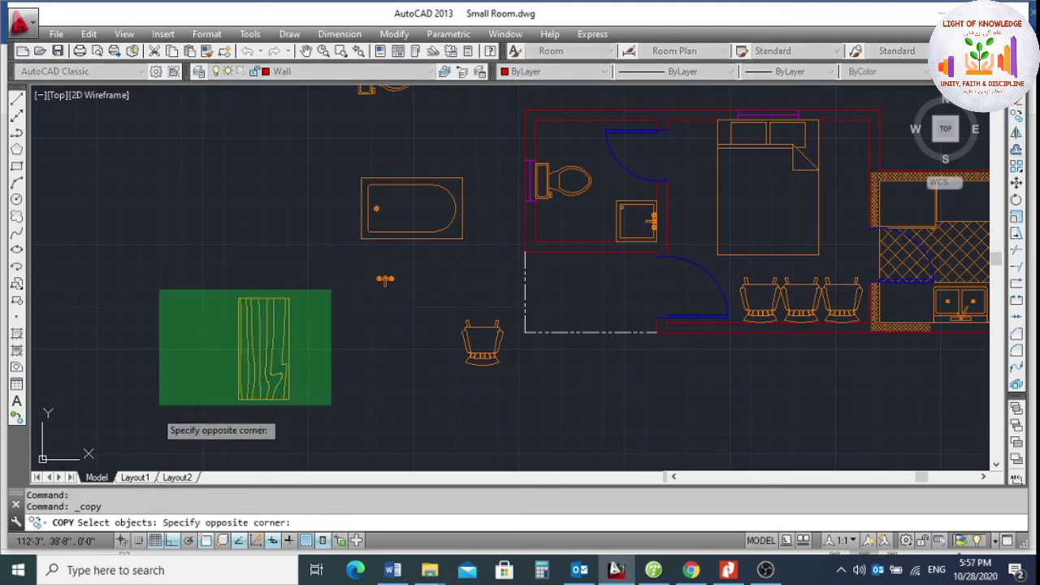
click(158, 404)
key(Return)
click(290, 299)
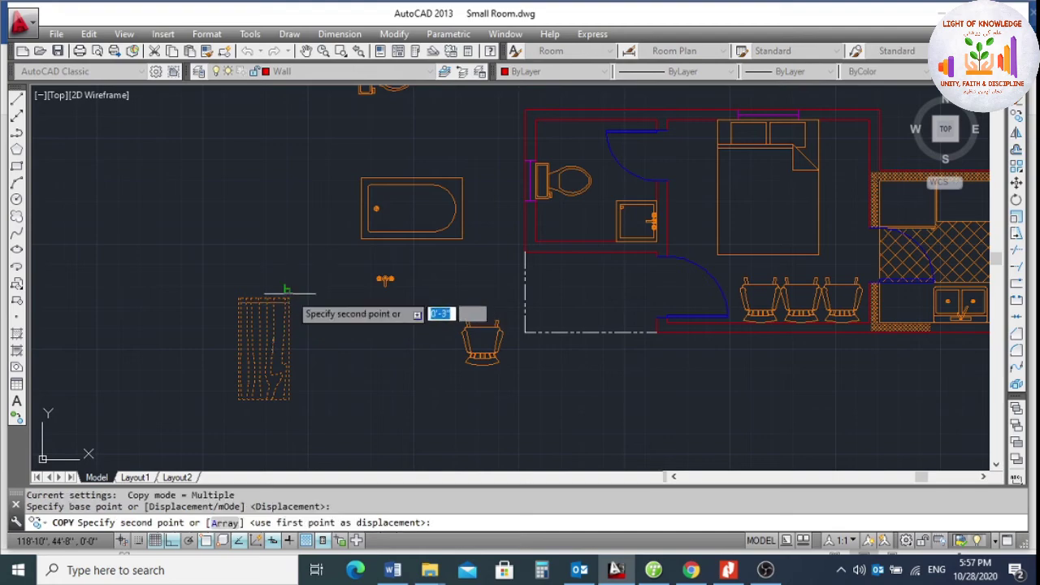
scroll(182, 388, down, 2)
key(Escape)
scroll(236, 362, up, 2)
Copy the upright table and place a test copy beside the bed.
key(Return)
click(278, 297)
click(209, 366)
key(Return)
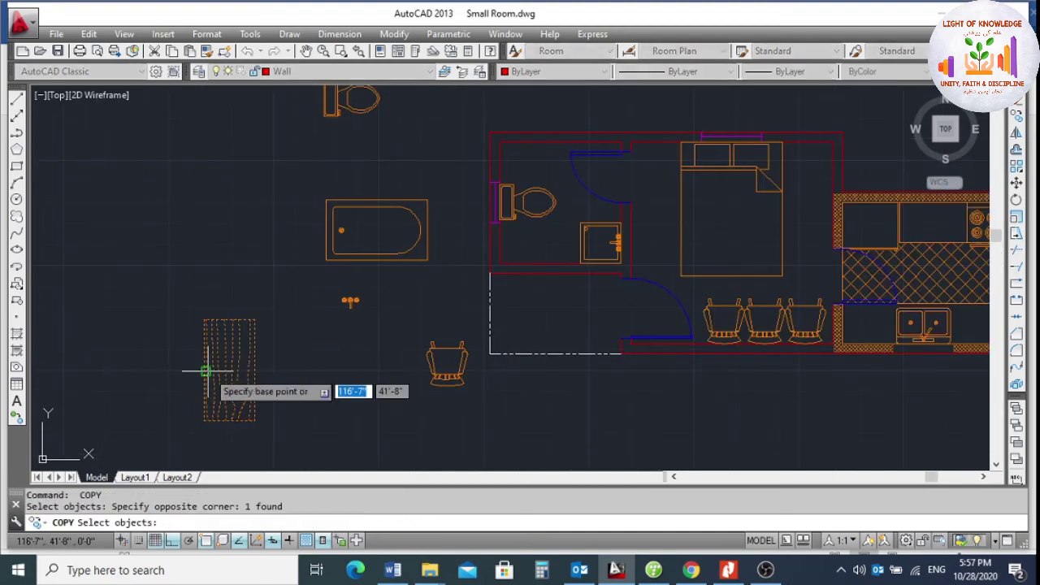
scroll(247, 339, up, 4)
click(266, 285)
scroll(138, 390, down, 3)
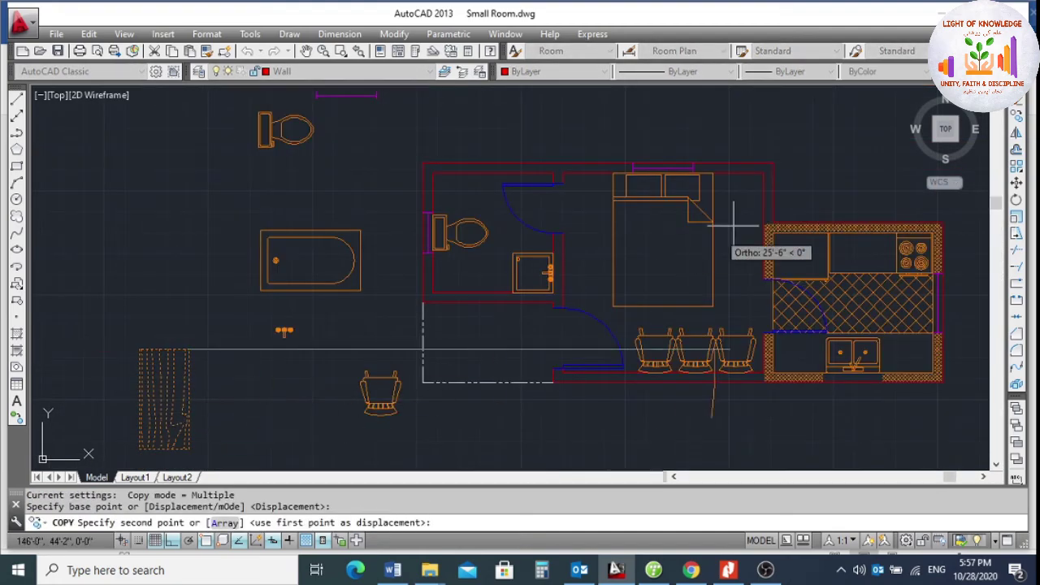
scroll(743, 178, up, 4)
click(739, 199)
scroll(691, 233, down, 4)
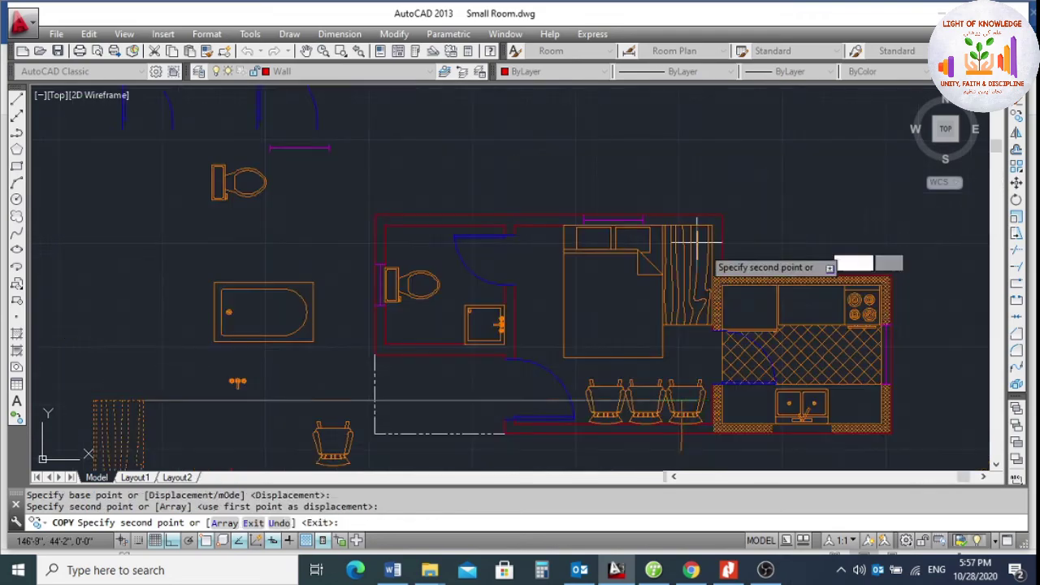
key(Escape)
scroll(701, 335, up, 2)
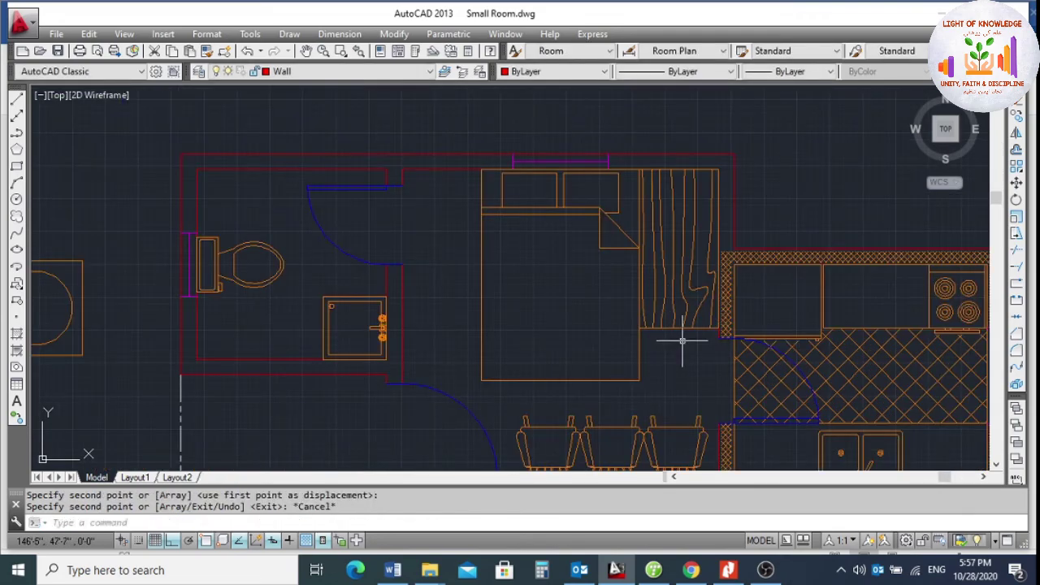
Erase the test table copy beside the bed.
click(685, 341)
click(674, 305)
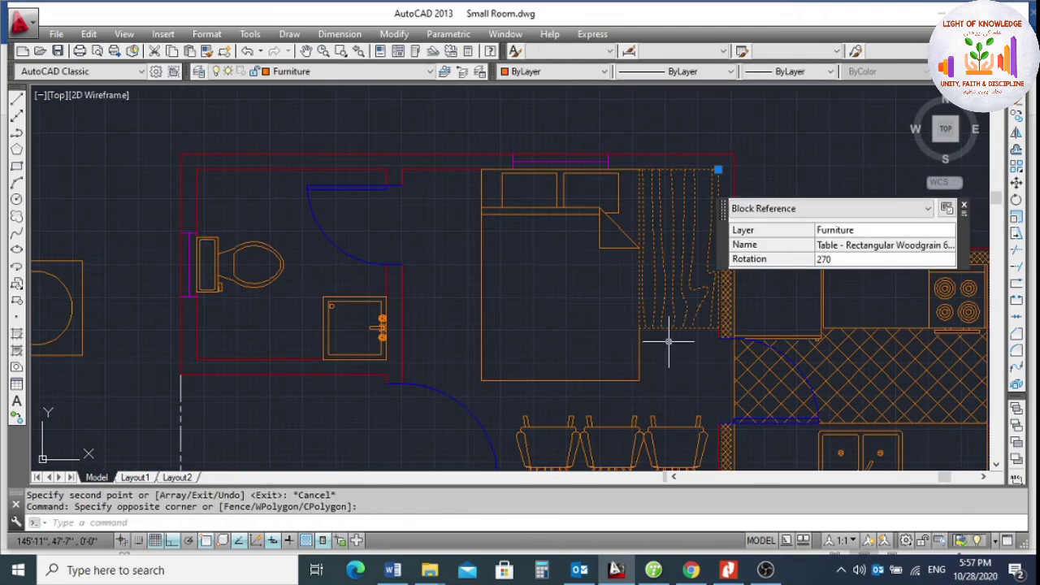
text(e)
key(Return)
scroll(668, 308, down, 4)
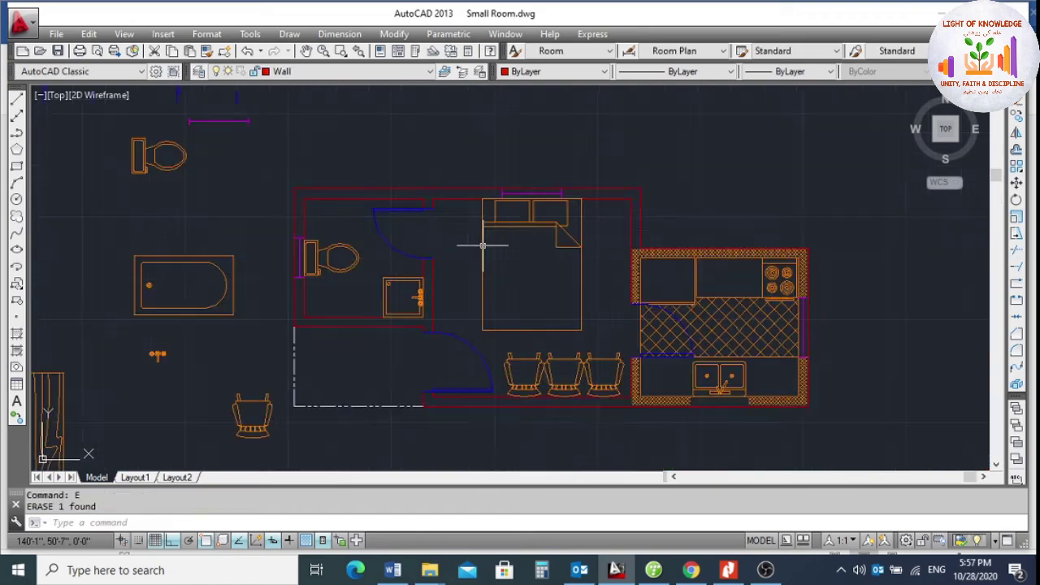
scroll(477, 284, up, 2)
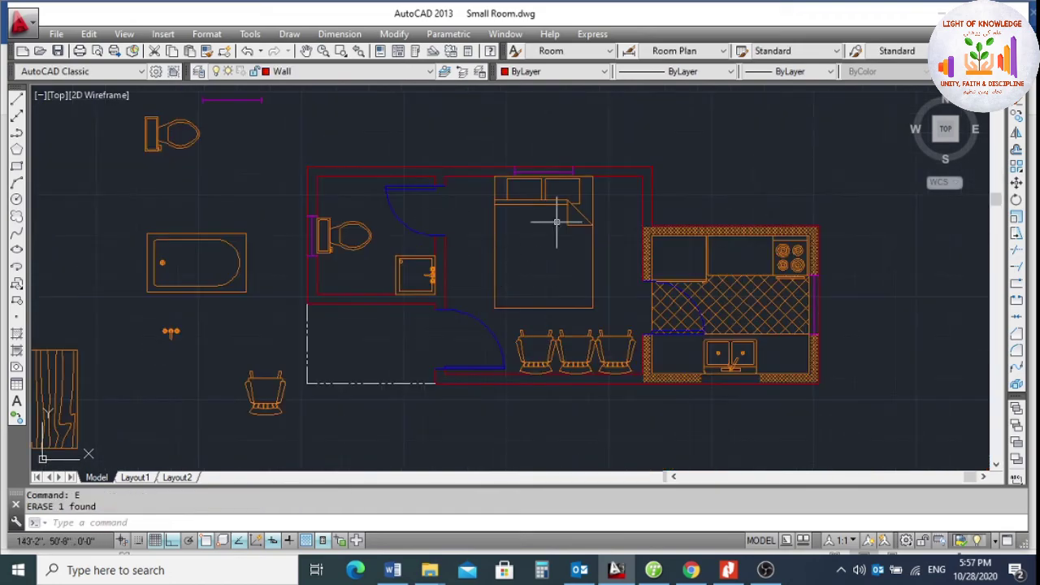
scroll(556, 221, down, 2)
scroll(234, 345, up, 3)
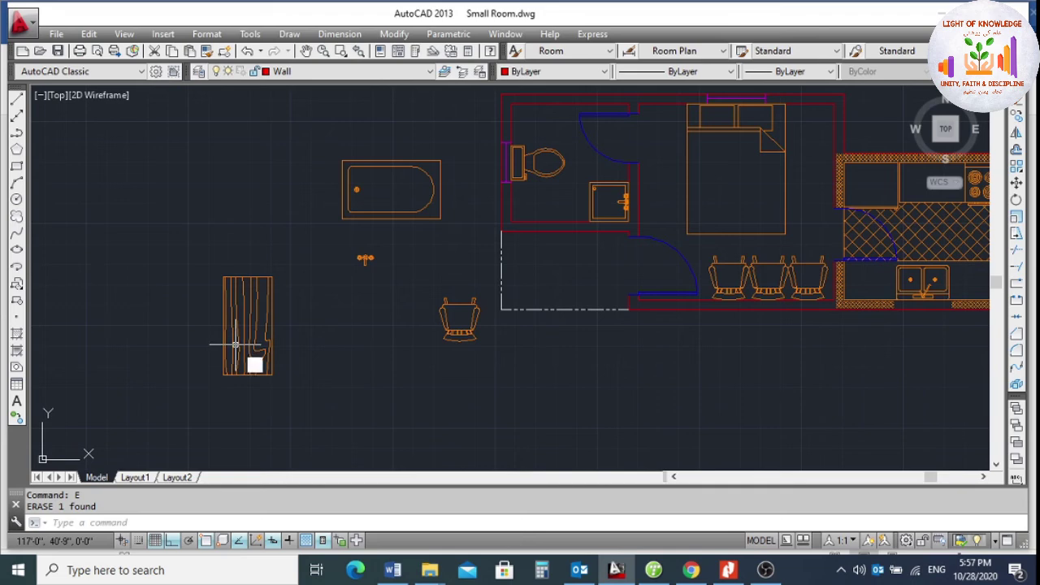
Scale the table by 0.5 from its corner with SC.
text(sc)
key(Return)
click(239, 352)
click(244, 376)
key(Return)
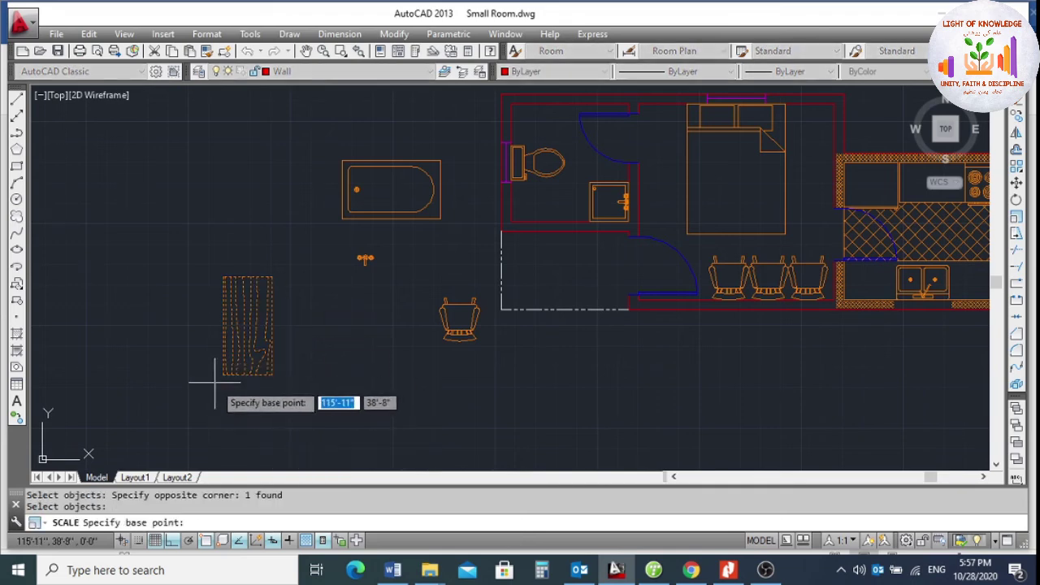
click(224, 374)
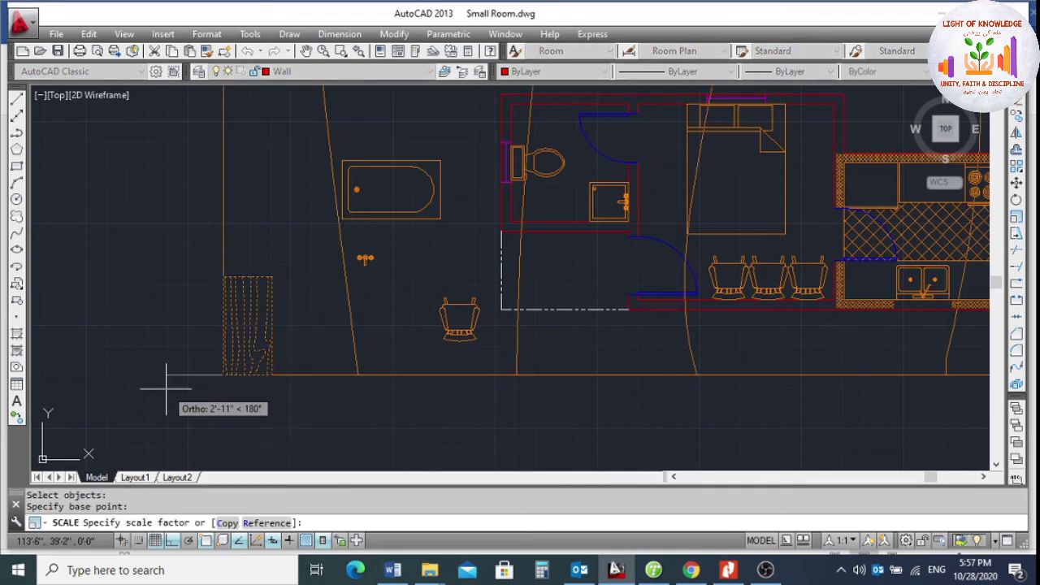
text(0.5)
key(Return)
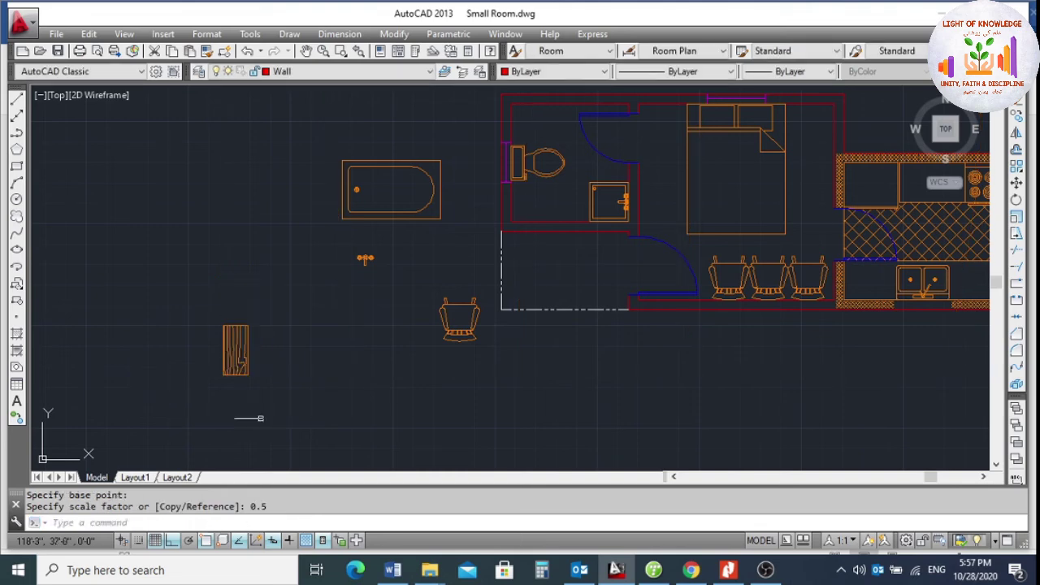
Copy the half-size table next to the bed against the room's top wall.
click(1016, 116)
scroll(408, 275, down, 2)
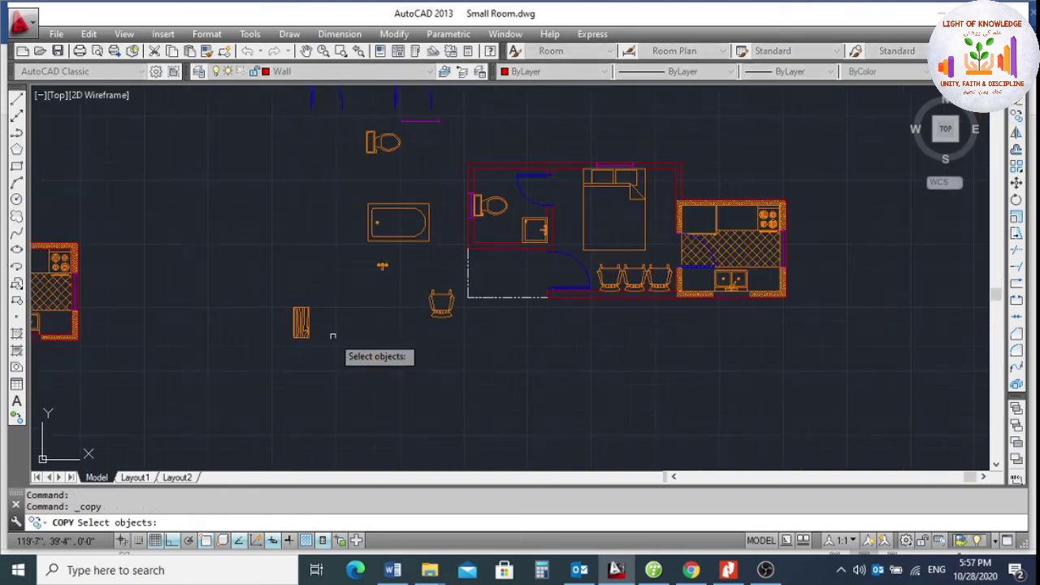
scroll(329, 337, up, 2)
drag(321, 307, 262, 359)
key(Return)
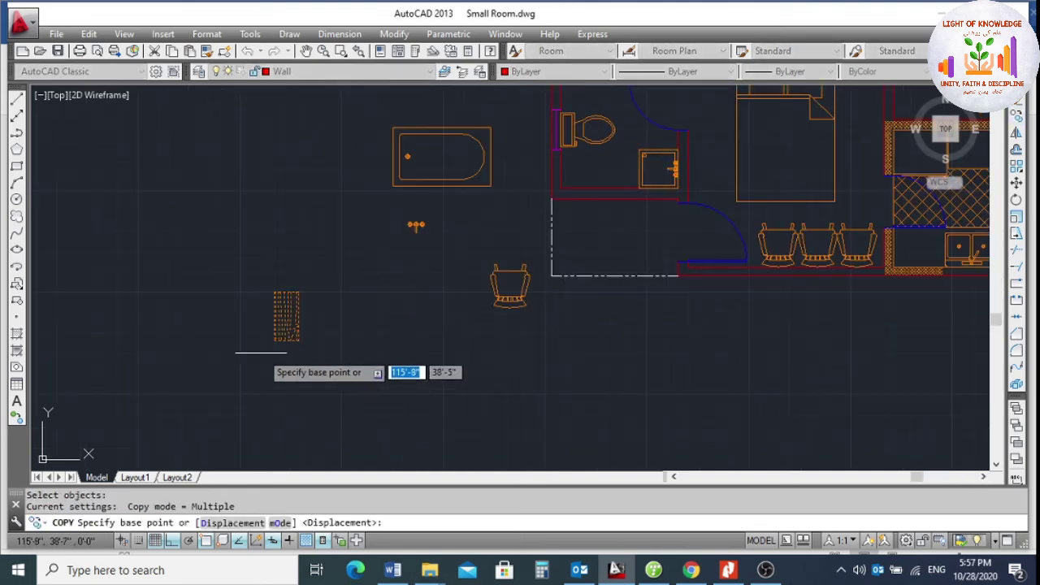
scroll(293, 286, up, 3)
click(279, 302)
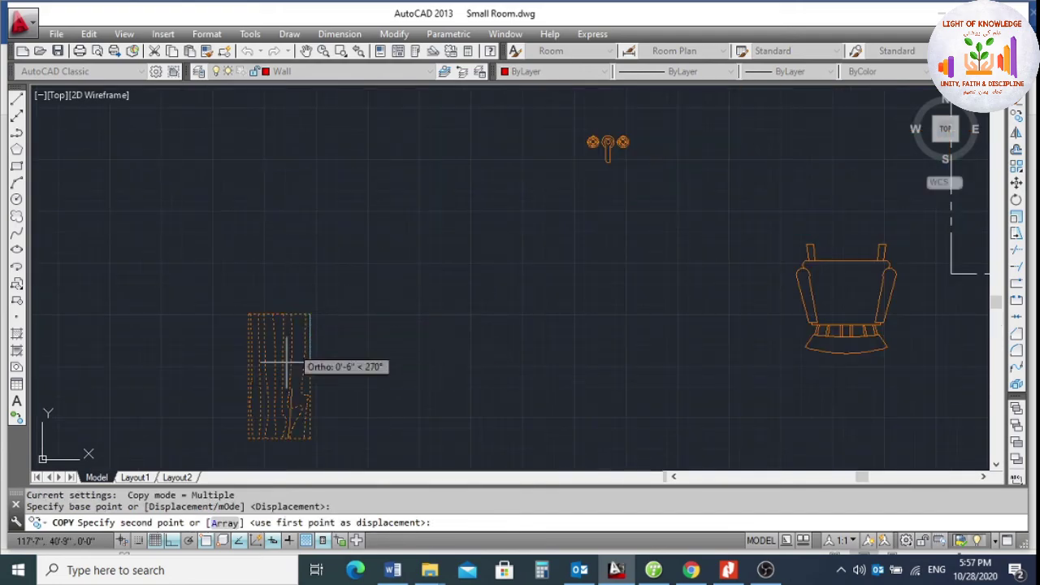
scroll(281, 369, down, 5)
scroll(634, 221, up, 5)
click(573, 261)
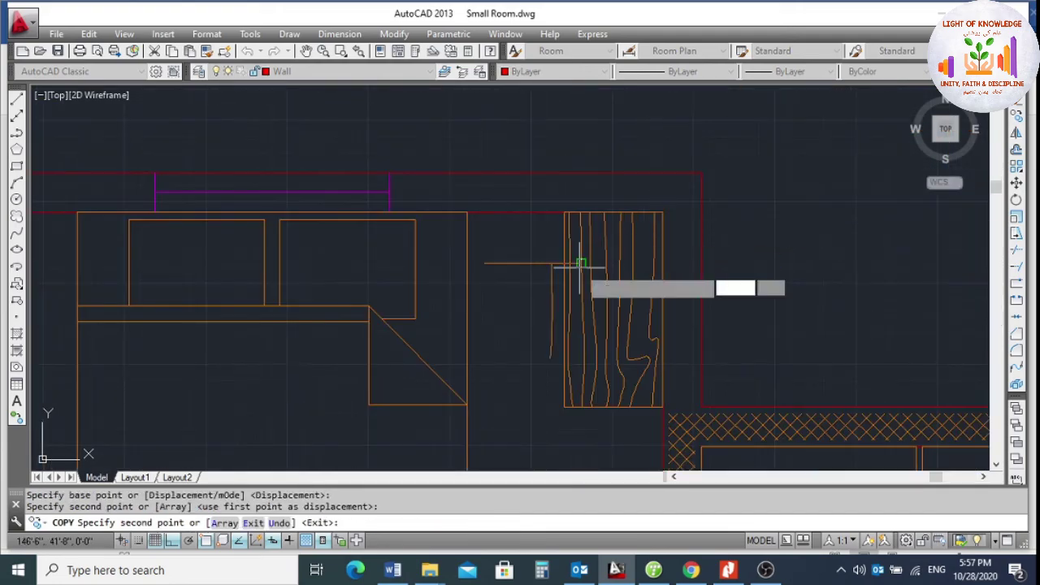
scroll(587, 281, down, 2)
key(Escape)
scroll(568, 303, down, 3)
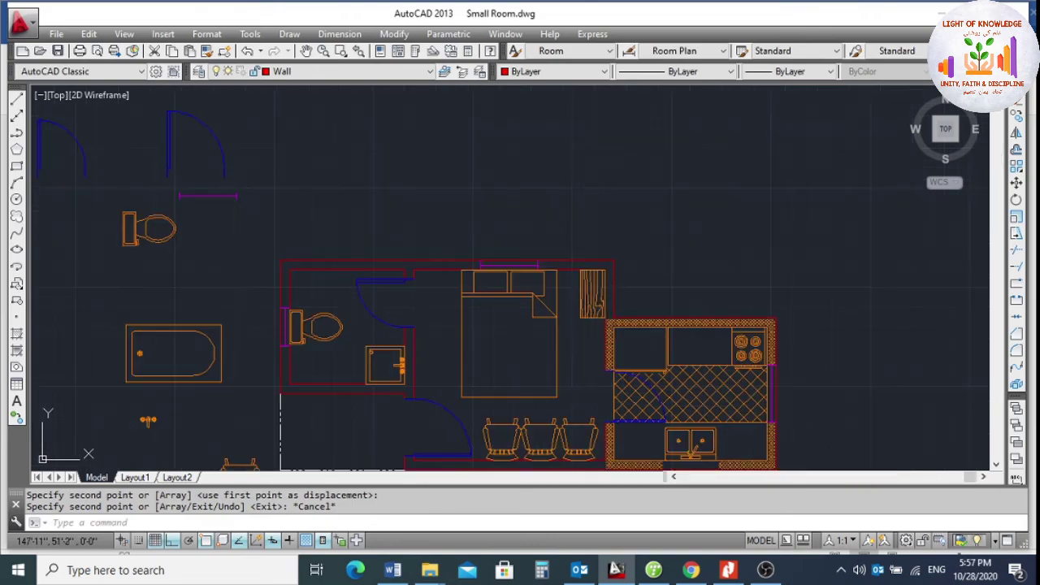
scroll(611, 311, up, 3)
scroll(504, 297, down, 2)
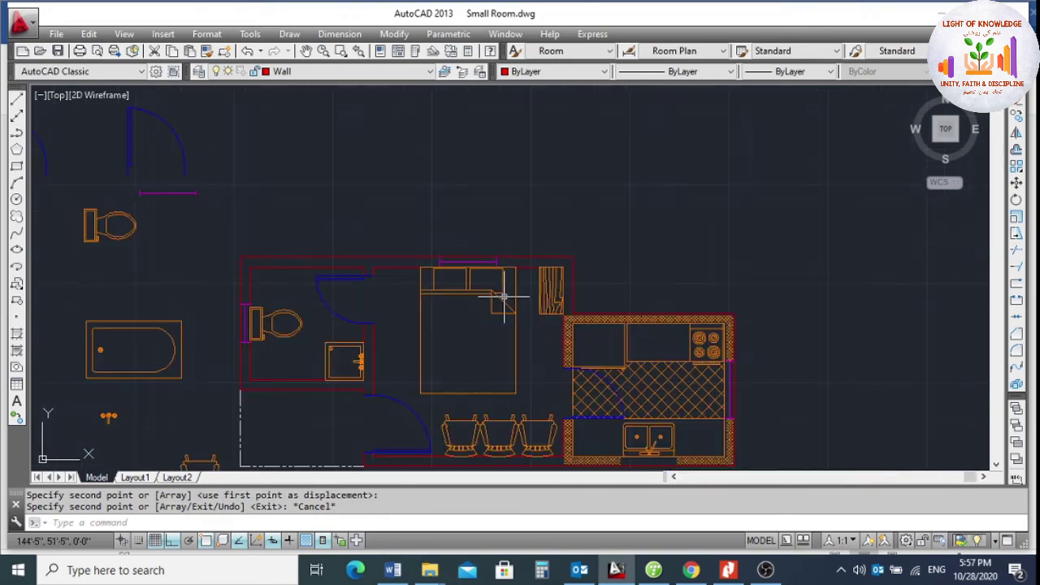
scroll(413, 225, up, 2)
scroll(413, 243, down, 3)
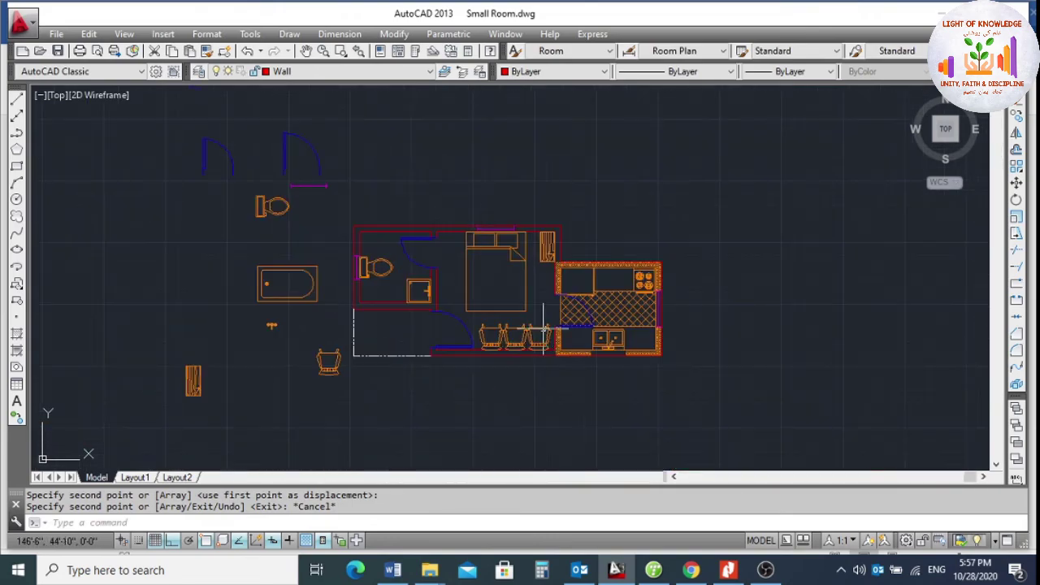
scroll(499, 417, up, 3)
scroll(667, 316, down, 2)
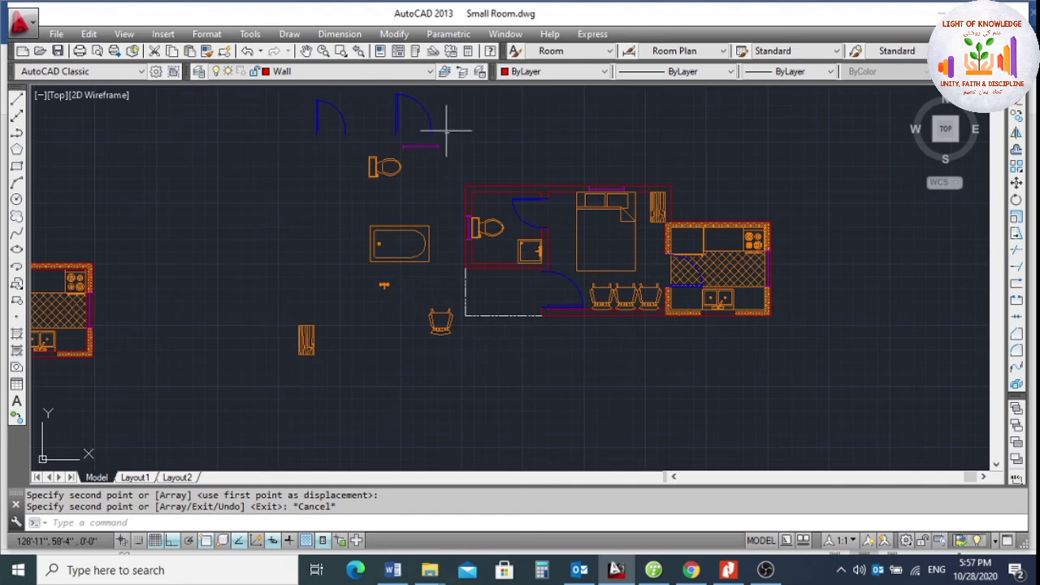
Erase the loose doors, toilet and bathtub outside the room.
click(454, 104)
click(278, 292)
text(E)
key(Return)
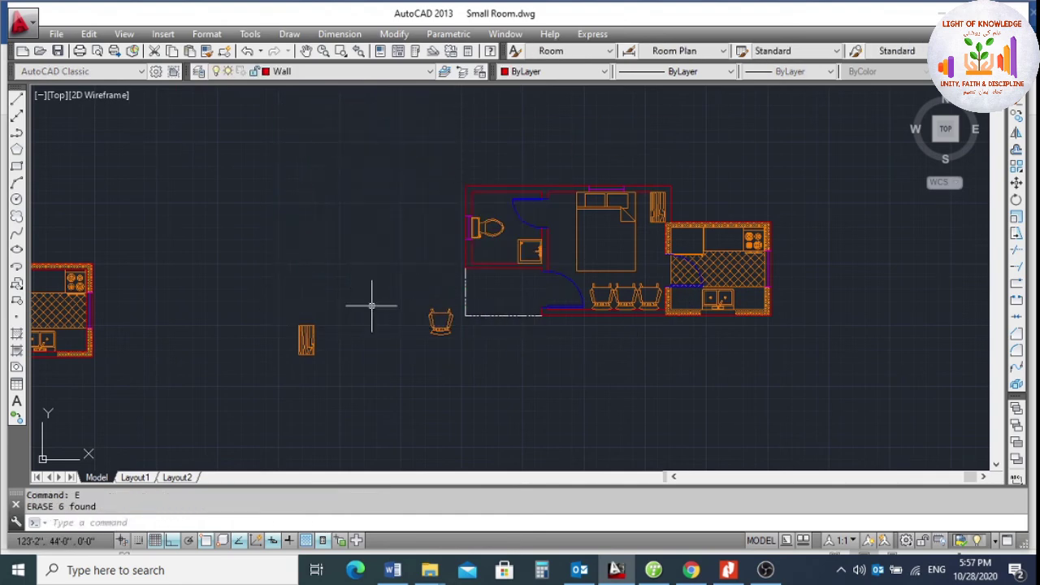
Erase the loose chair and table outside the room.
click(452, 287)
click(271, 391)
key(Return)
scroll(403, 332, down, 3)
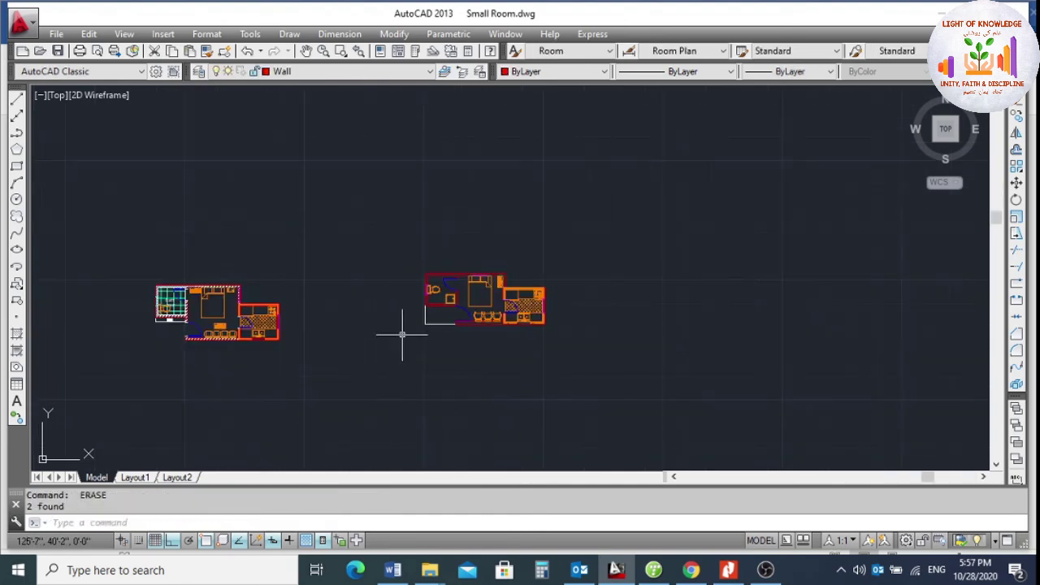
scroll(478, 334, up, 2)
scroll(422, 332, down, 2)
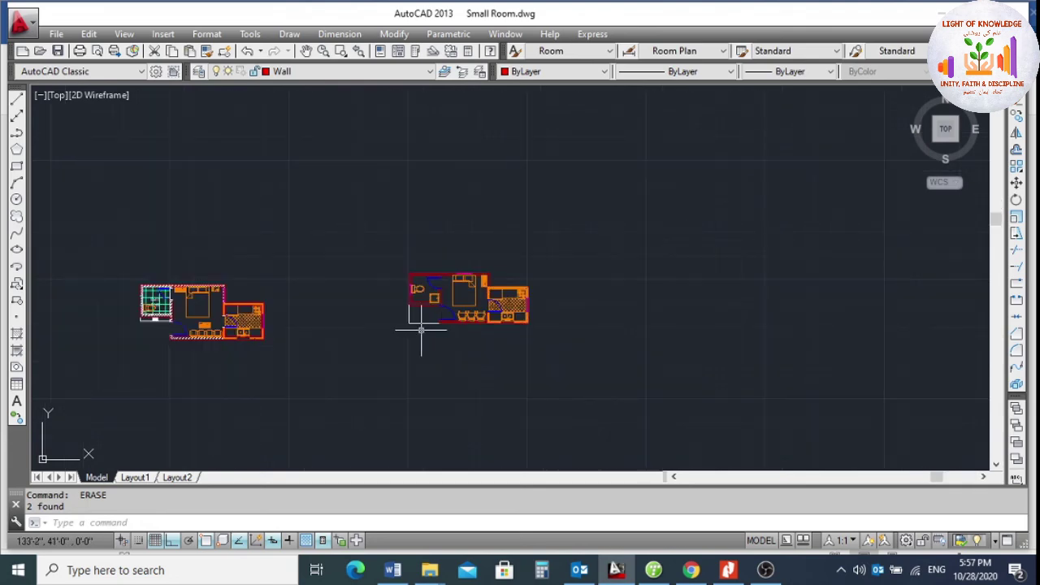
Save the Small Room drawing.
key(ctrl+s)
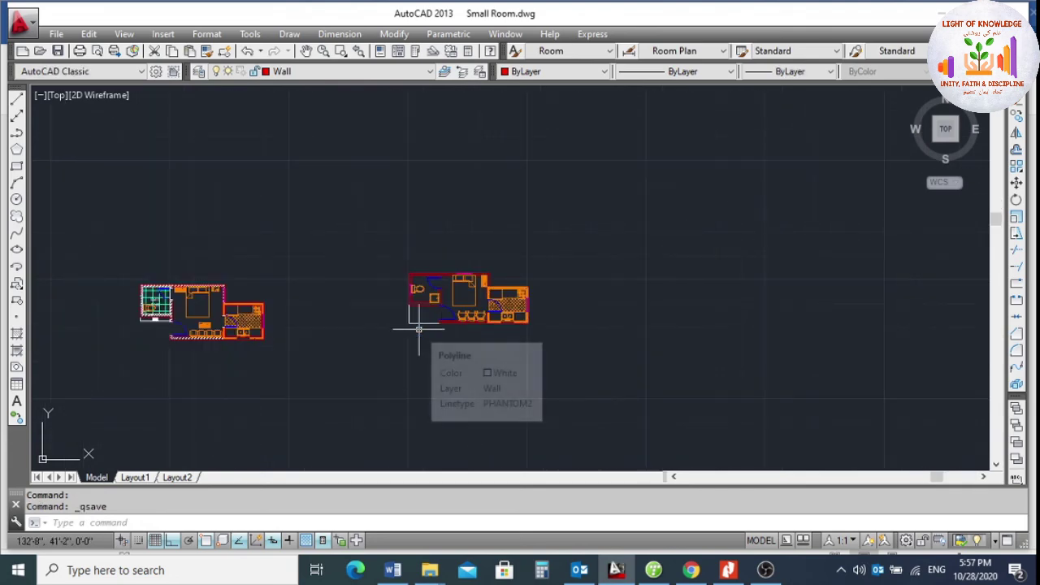
scroll(406, 339, up, 3)
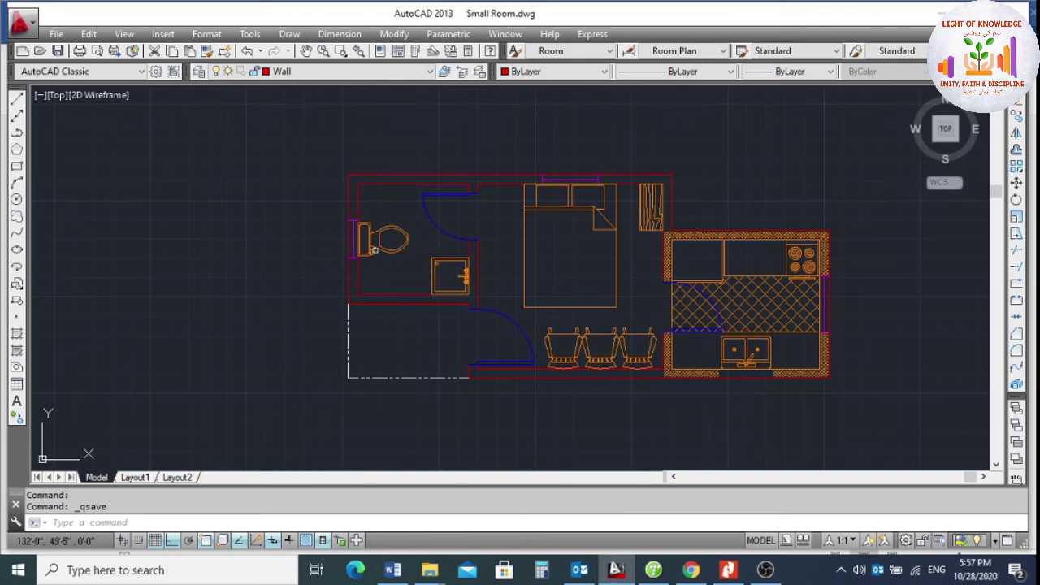
scroll(391, 190, up, 2)
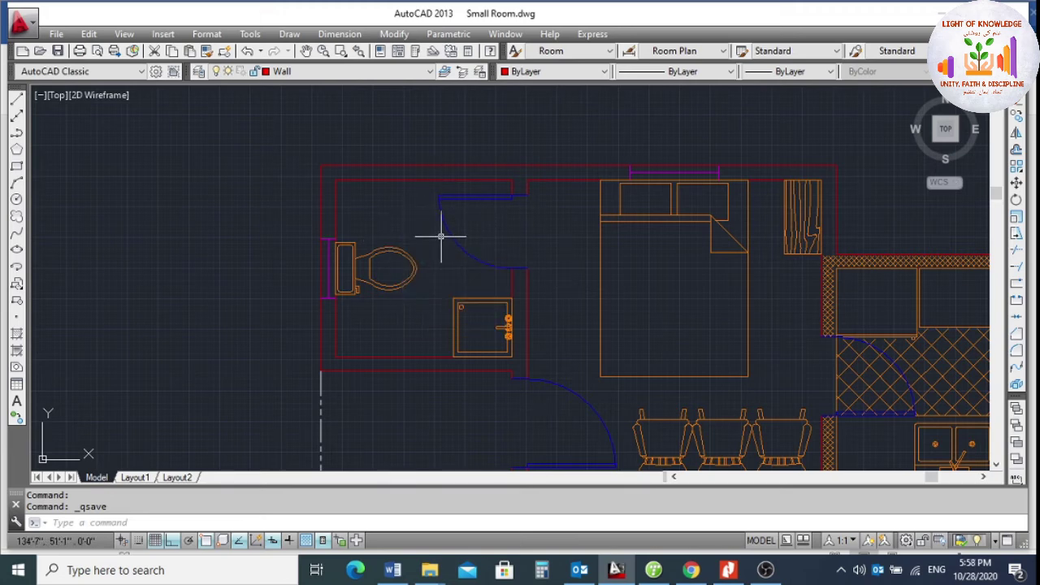
Move the bathroom's left-wall window onto the Vantilator layer.
click(430, 72)
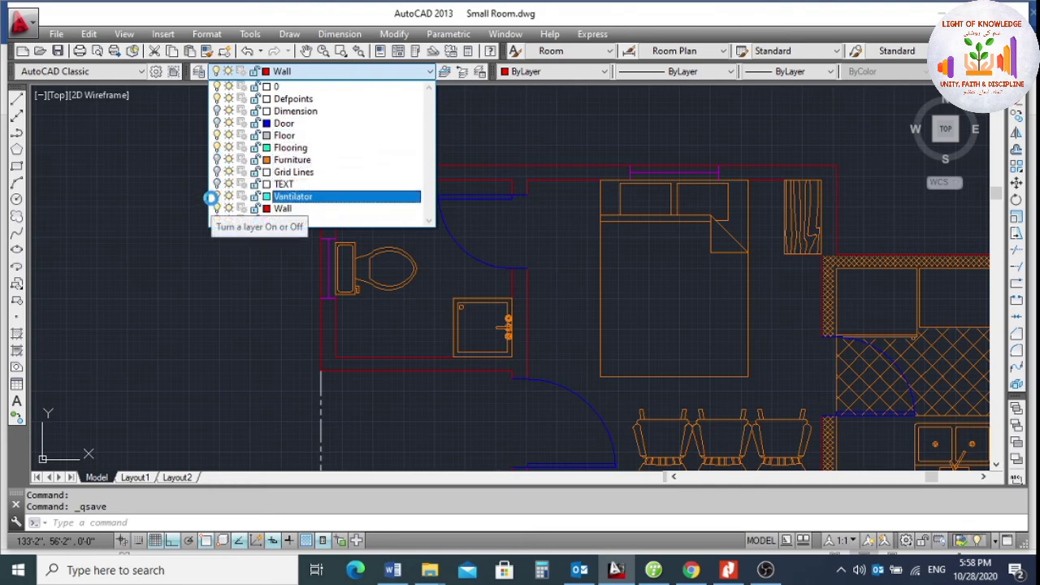
click(209, 197)
click(324, 237)
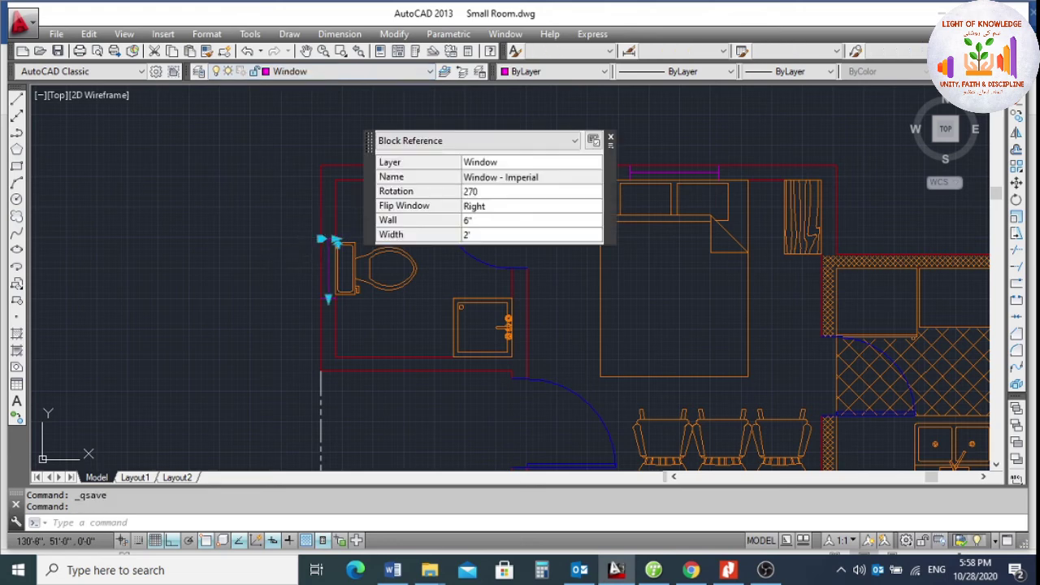
click(431, 71)
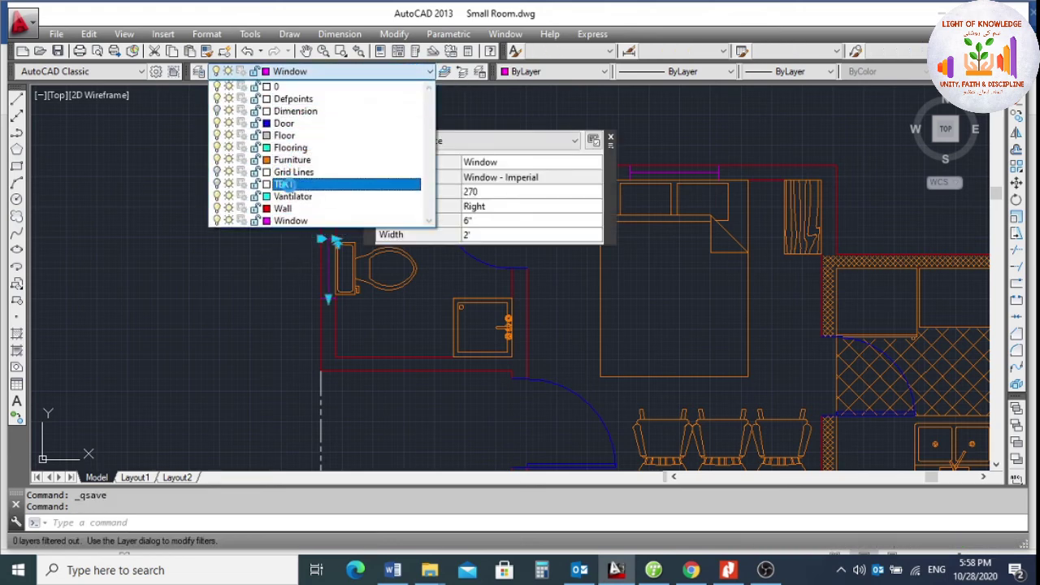
click(297, 197)
key(Escape)
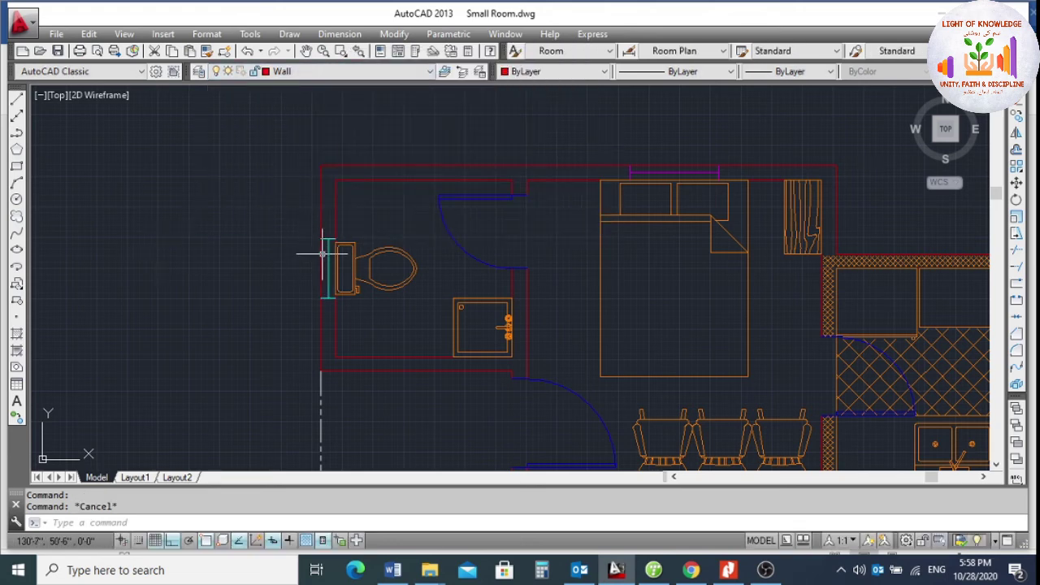
Turn off the Vantilator, Furniture and other non-wall layers.
click(379, 73)
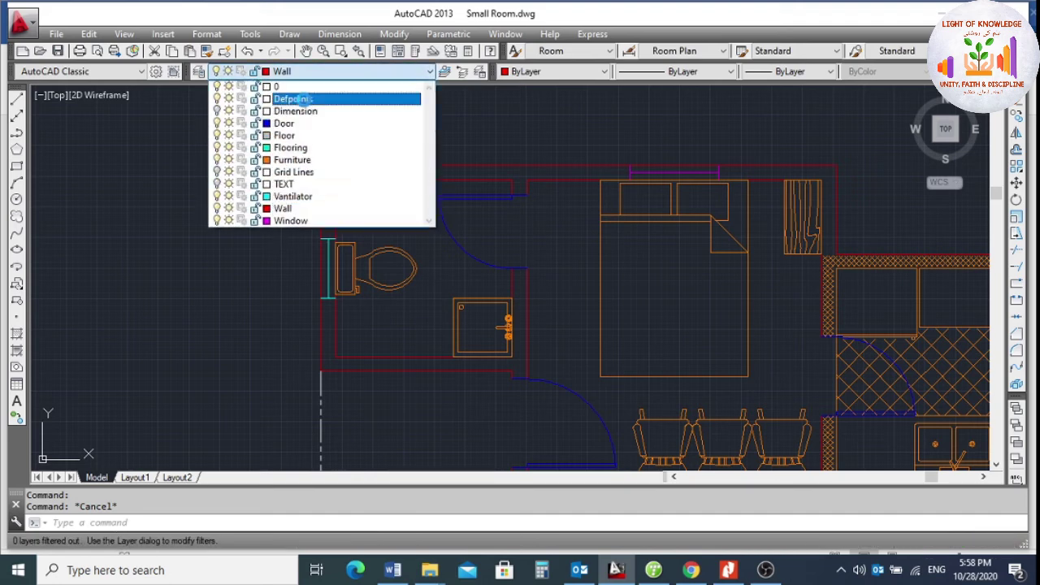
click(216, 196)
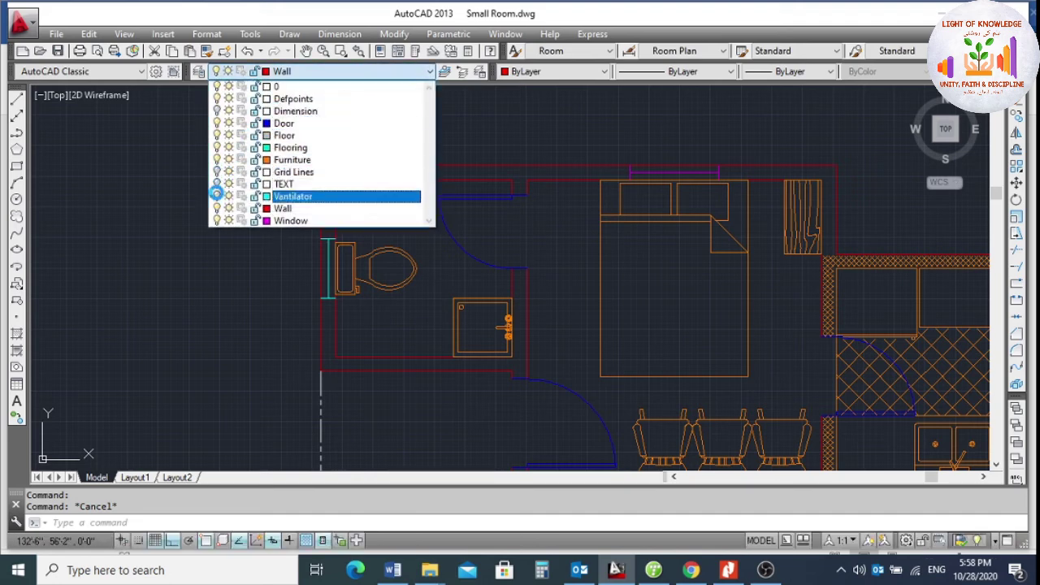
click(158, 209)
click(325, 71)
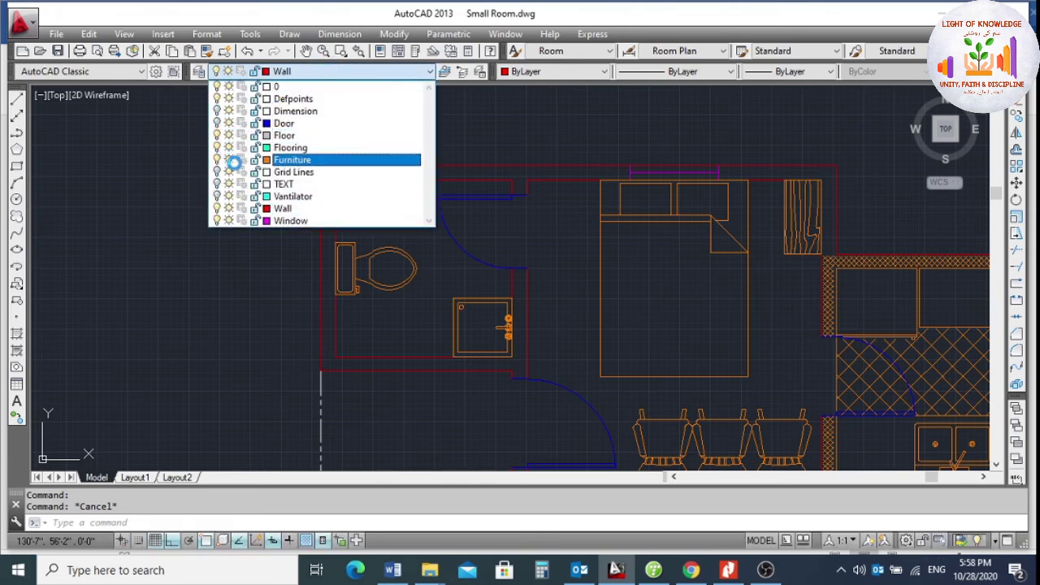
click(161, 184)
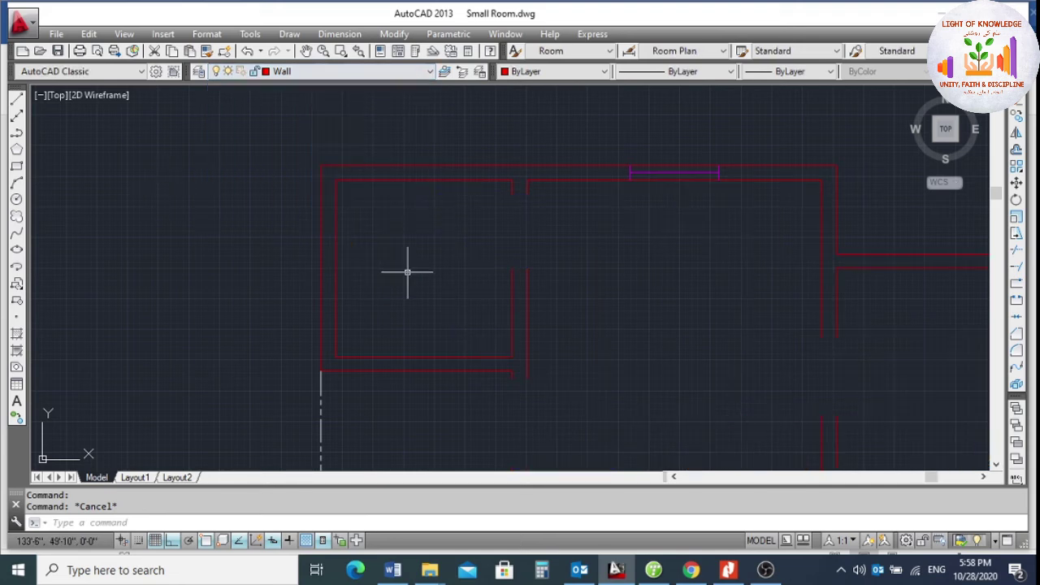
scroll(406, 271, down, 3)
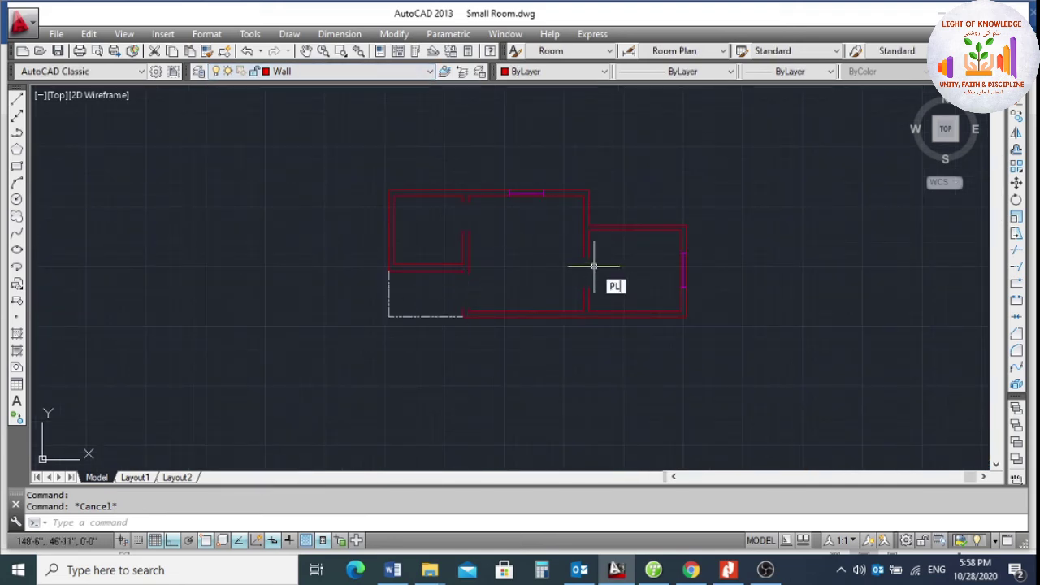
key(Return)
scroll(594, 265, up, 4)
scroll(578, 195, up, 5)
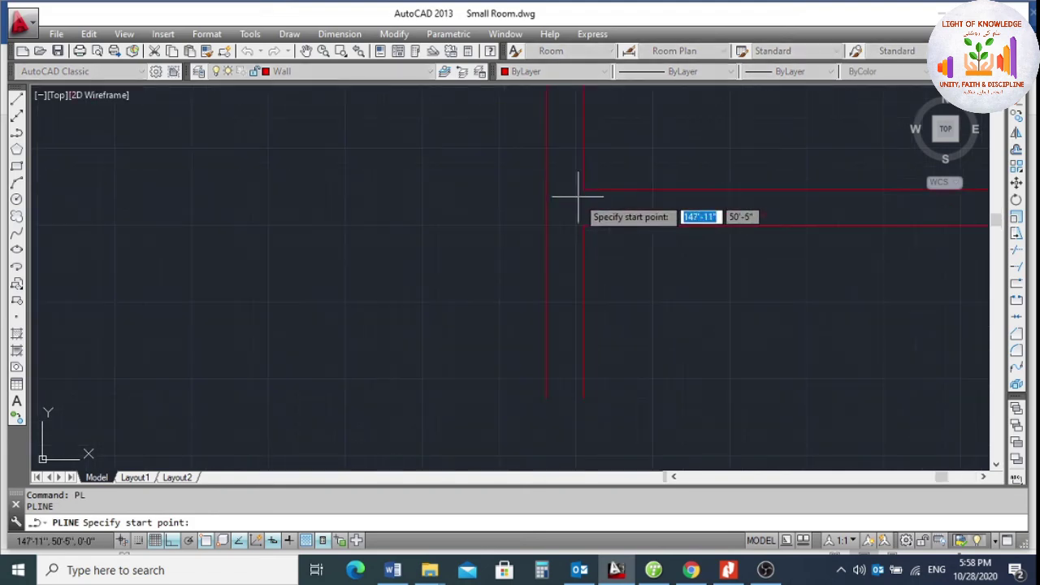
click(583, 188)
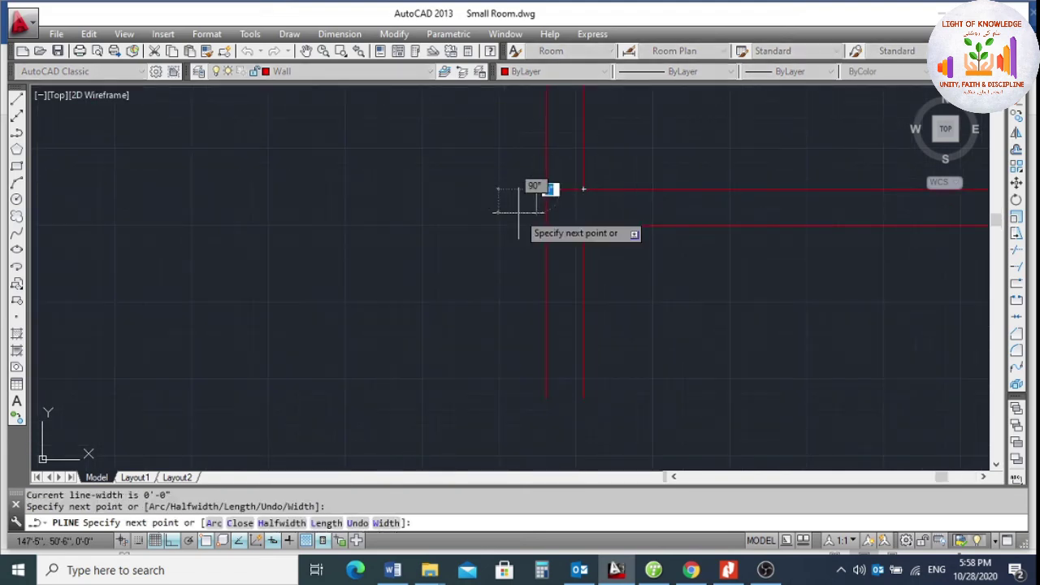
key(Return)
scroll(550, 274, down, 4)
scroll(559, 268, up, 5)
key(Return)
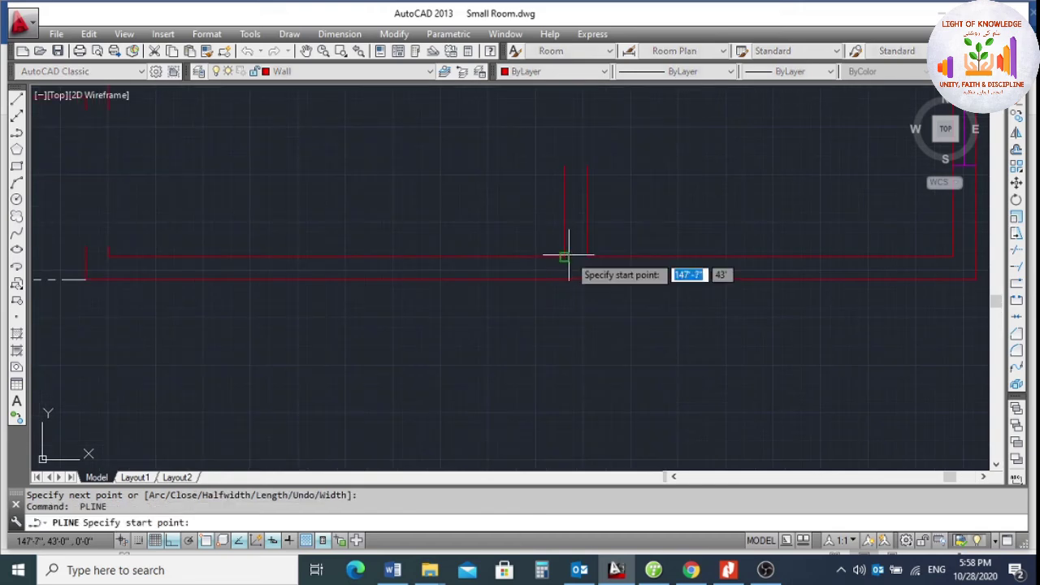
click(565, 257)
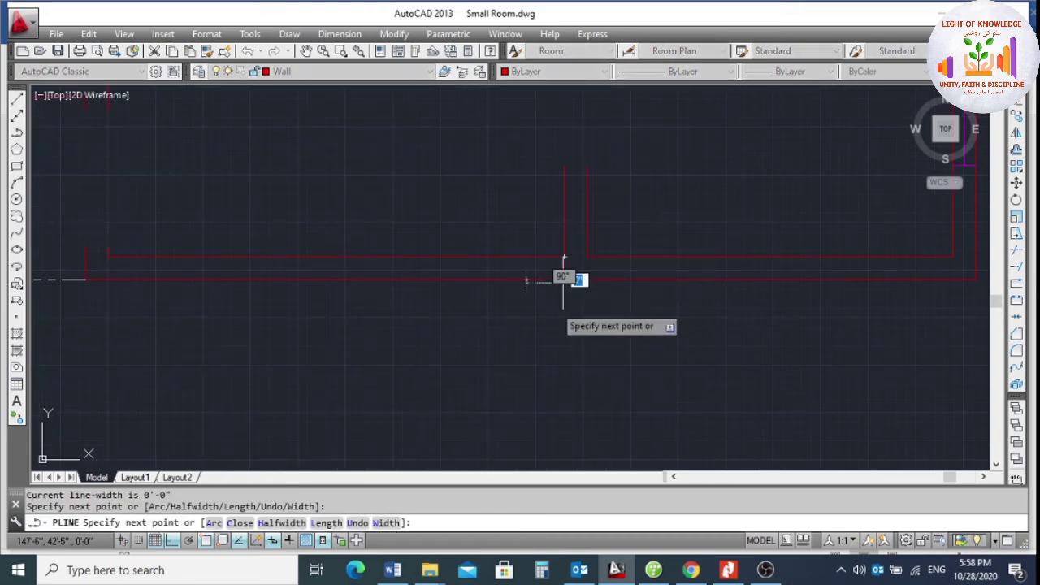
click(565, 279)
scroll(640, 341, down, 4)
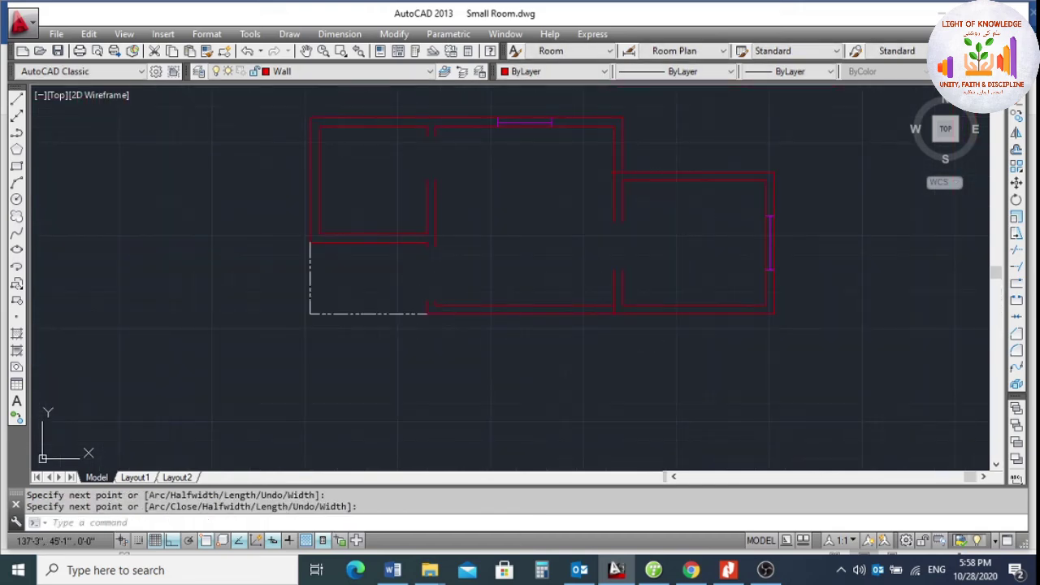
scroll(427, 257, up, 4)
scroll(435, 272, down, 4)
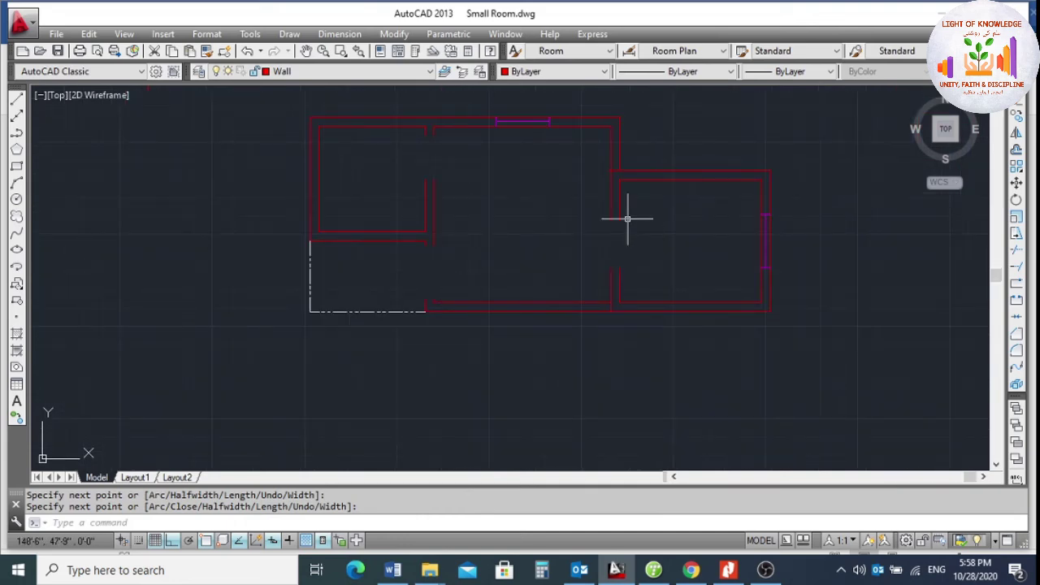
scroll(624, 195, up, 4)
scroll(609, 215, down, 5)
scroll(610, 219, up, 4)
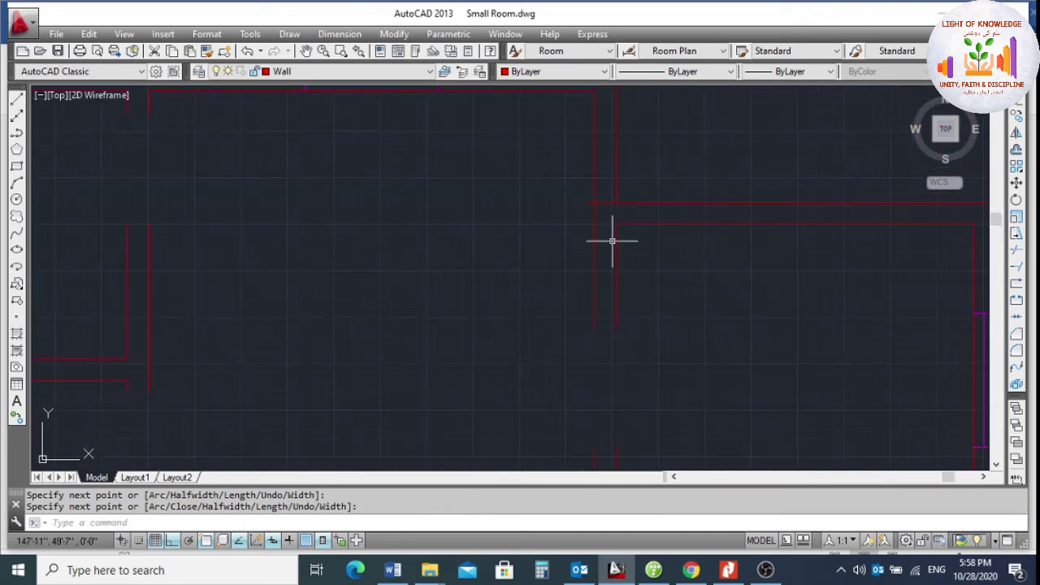
key(Escape)
key(Escape)
scroll(603, 229, up, 2)
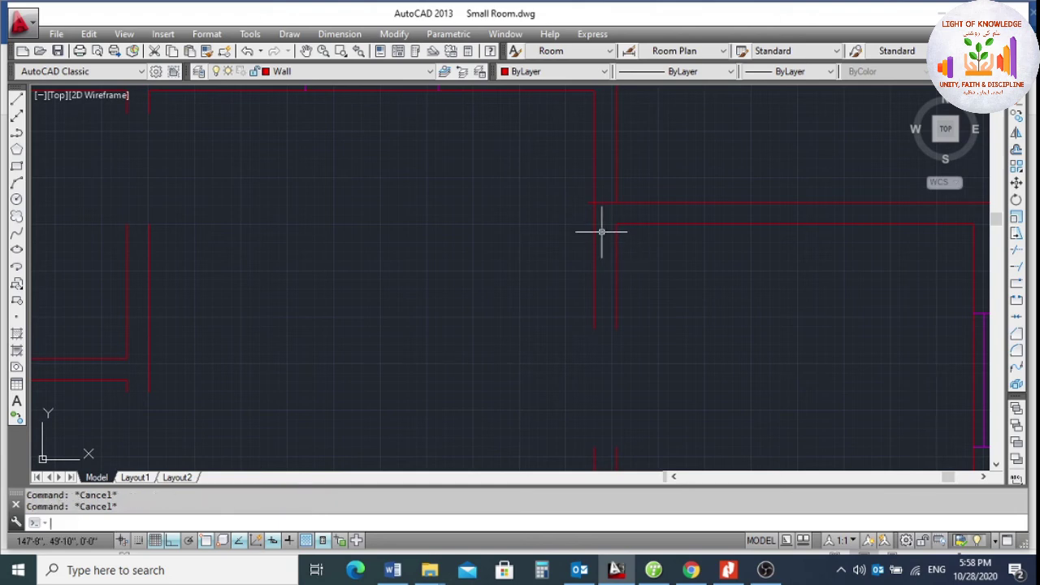
text(tr)
key(Return)
click(605, 191)
click(586, 226)
scroll(580, 236, up, 1)
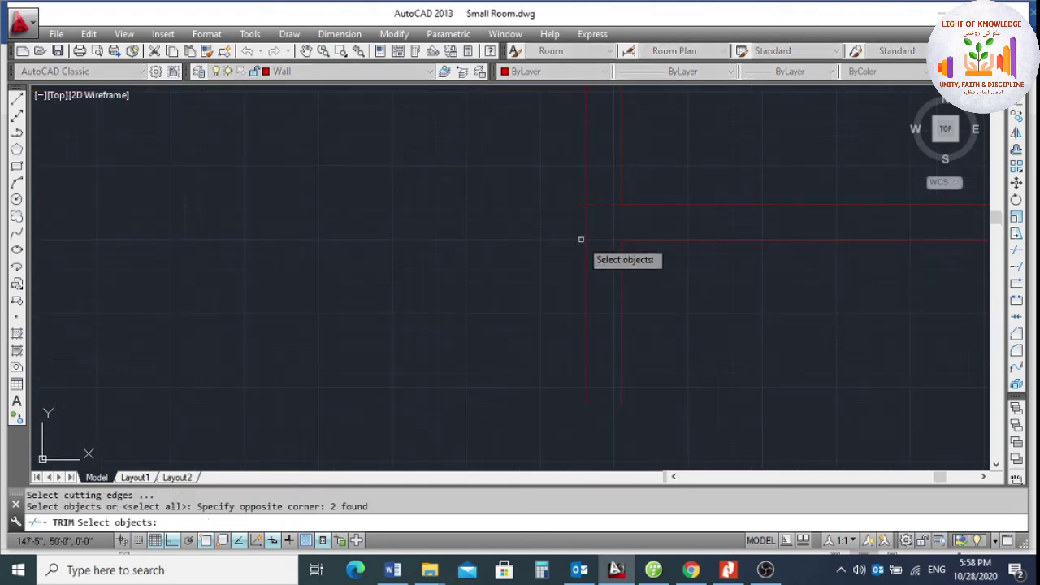
key(Return)
click(566, 225)
click(580, 207)
click(564, 225)
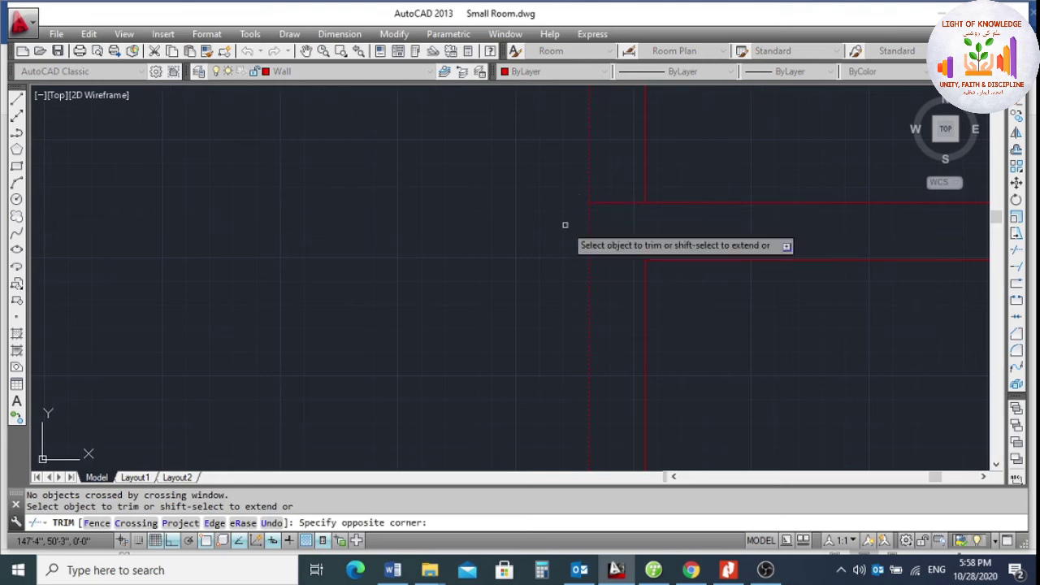
key(Escape)
scroll(617, 224, down, 6)
scroll(448, 134, up, 2)
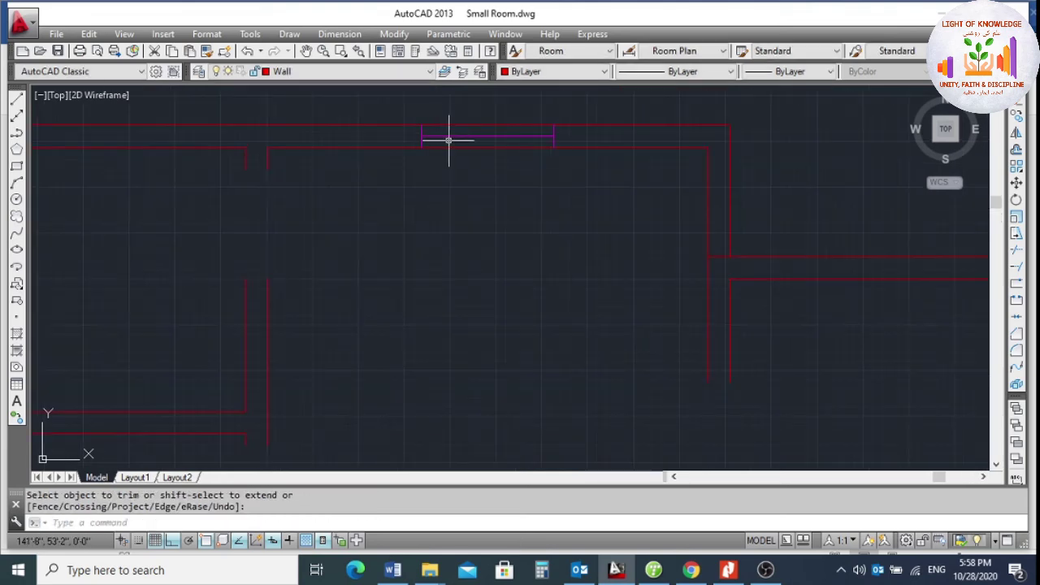
click(448, 136)
click(429, 134)
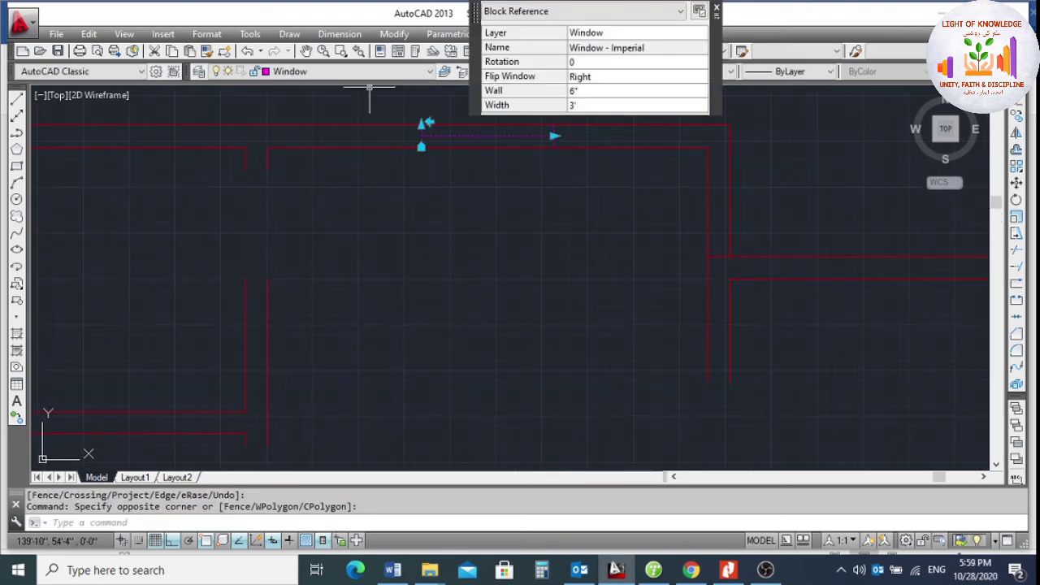
key(Escape)
scroll(565, 176, down, 6)
scroll(504, 126, up, 2)
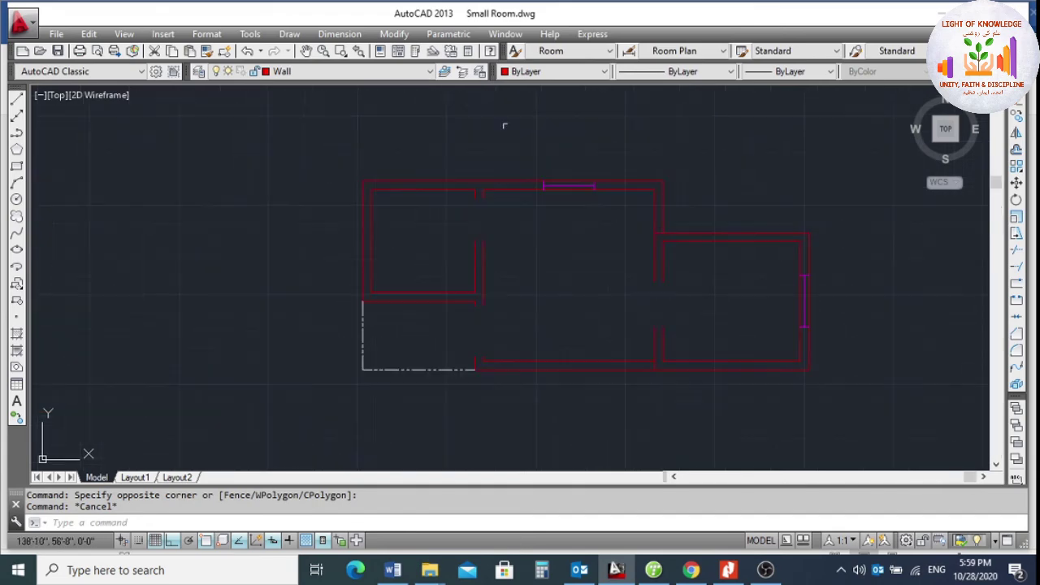
Turn off the Window layer.
click(418, 72)
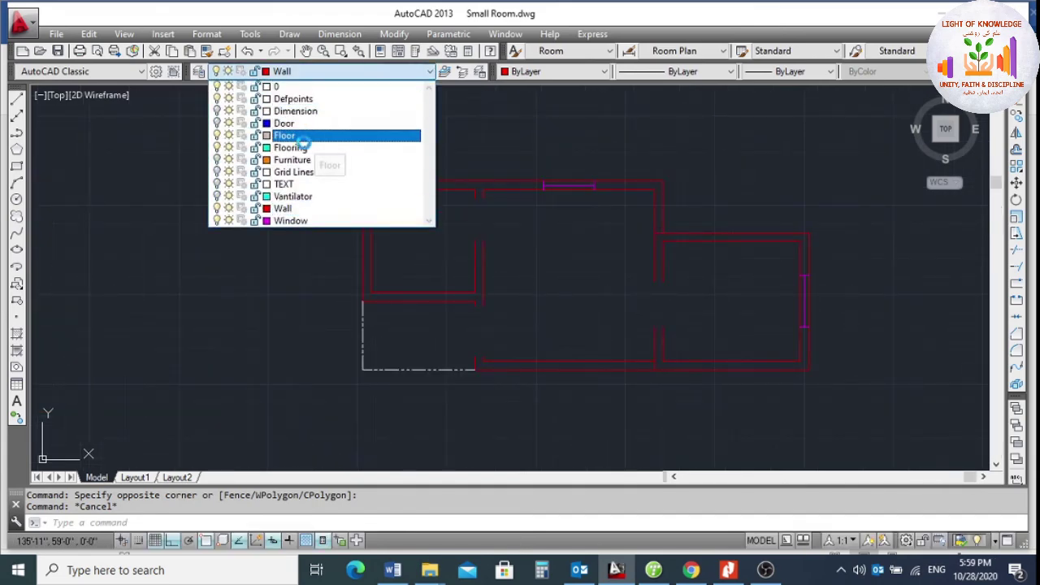
click(194, 232)
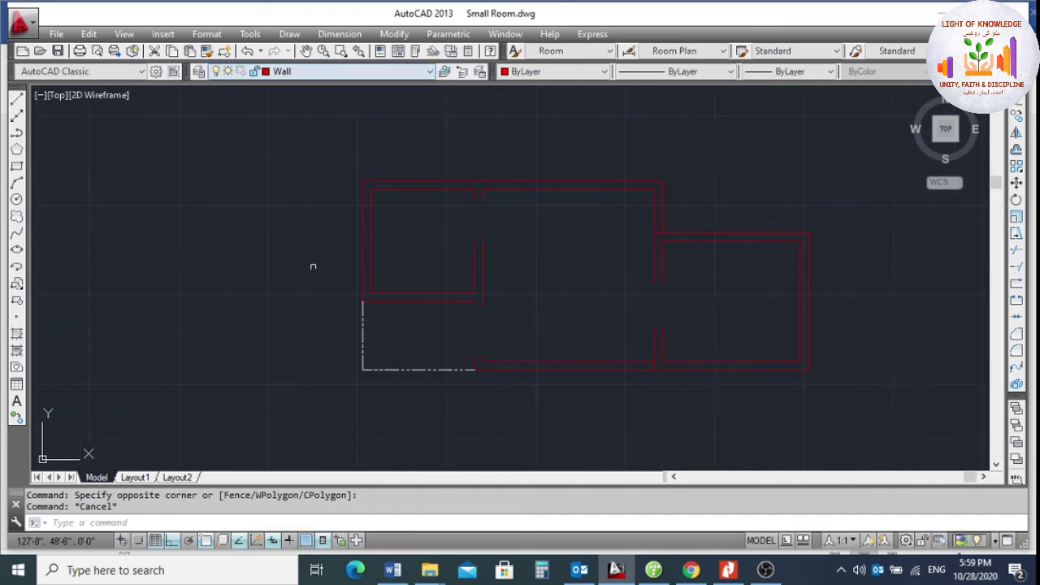
scroll(489, 221, up, 2)
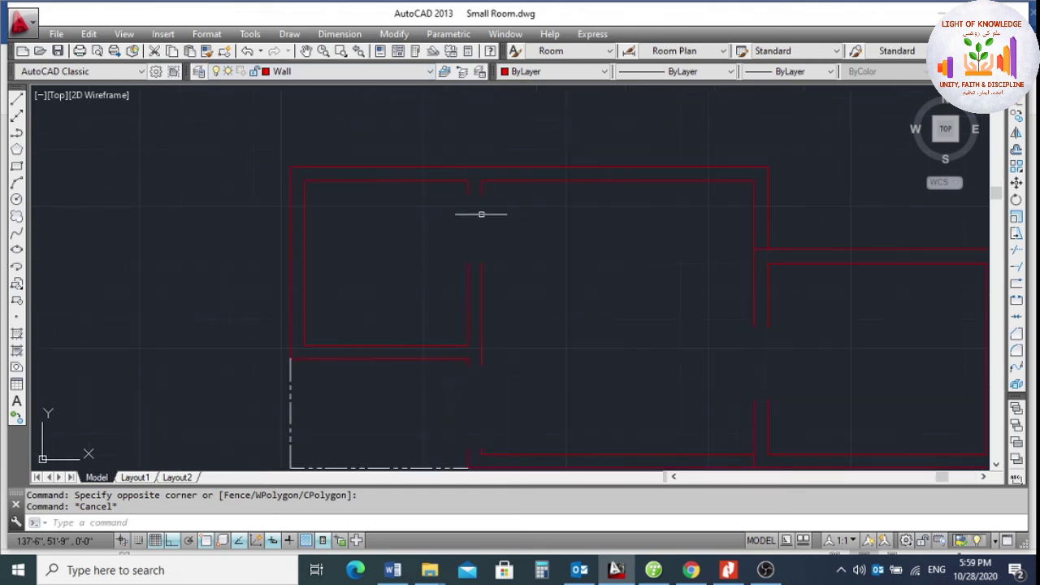
Draw polylines closing the top wall opening, a lower wall end and the inner wall end.
key(Return)
scroll(478, 207, up, 2)
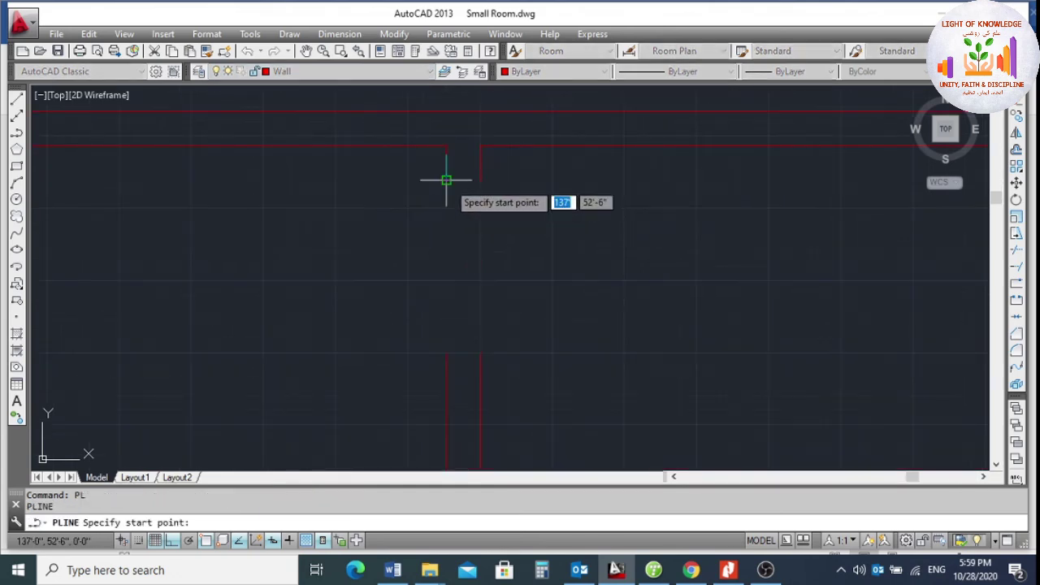
click(446, 178)
click(480, 179)
key(Return)
key(Return)
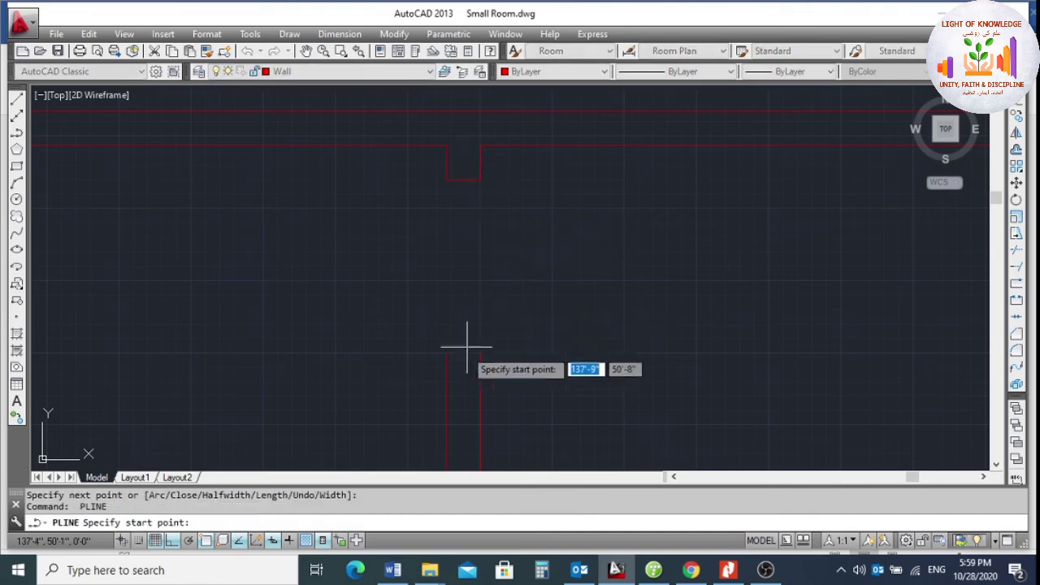
click(444, 352)
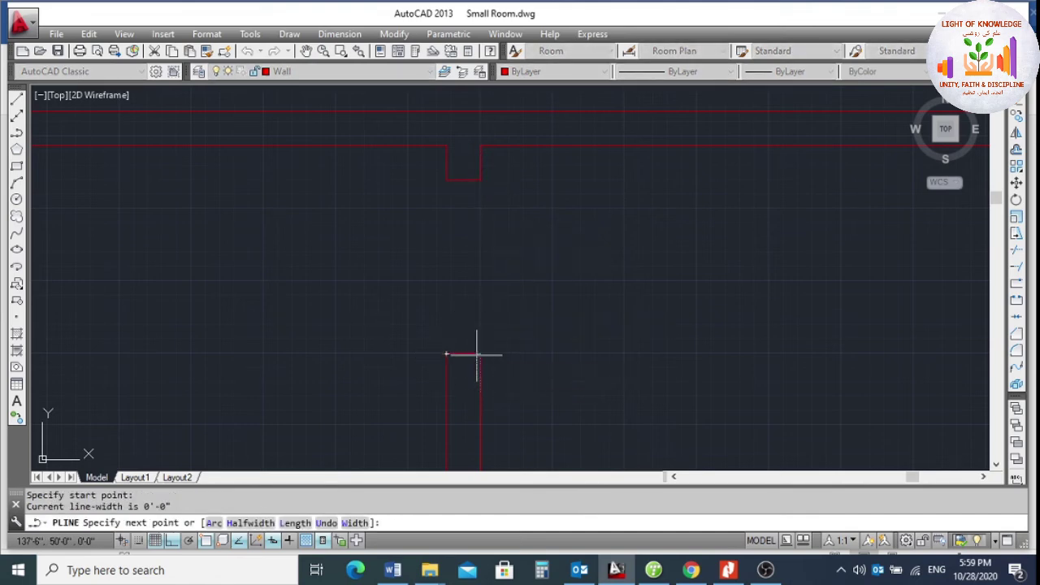
click(471, 353)
key(Return)
scroll(494, 257, down, 5)
scroll(483, 357, up, 3)
key(Return)
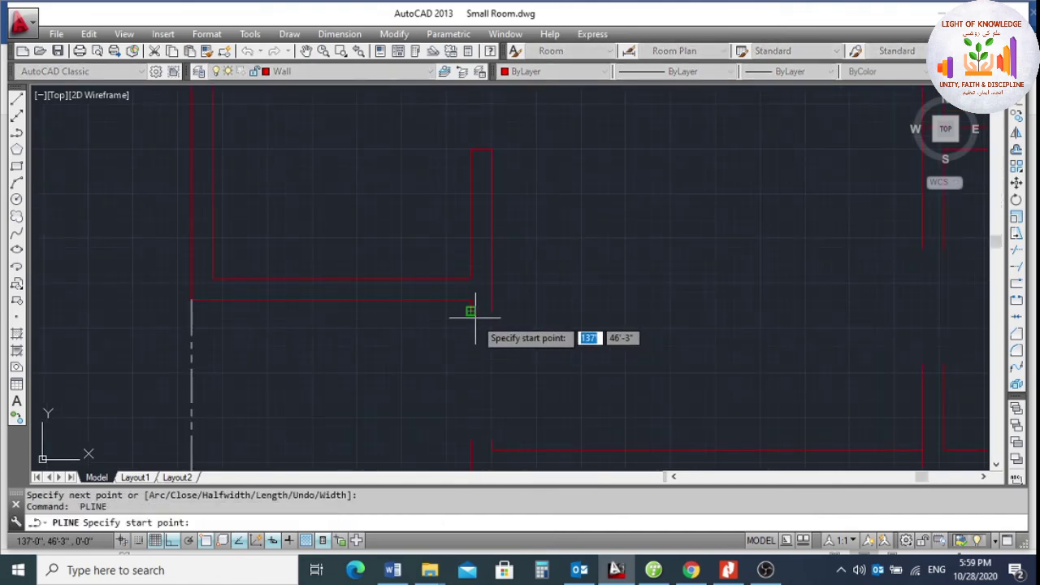
click(490, 310)
click(490, 310)
key(Return)
Seal the remaining lower, left and right-room wall ends with short polylines.
scroll(491, 309, down, 3)
scroll(499, 383, up, 3)
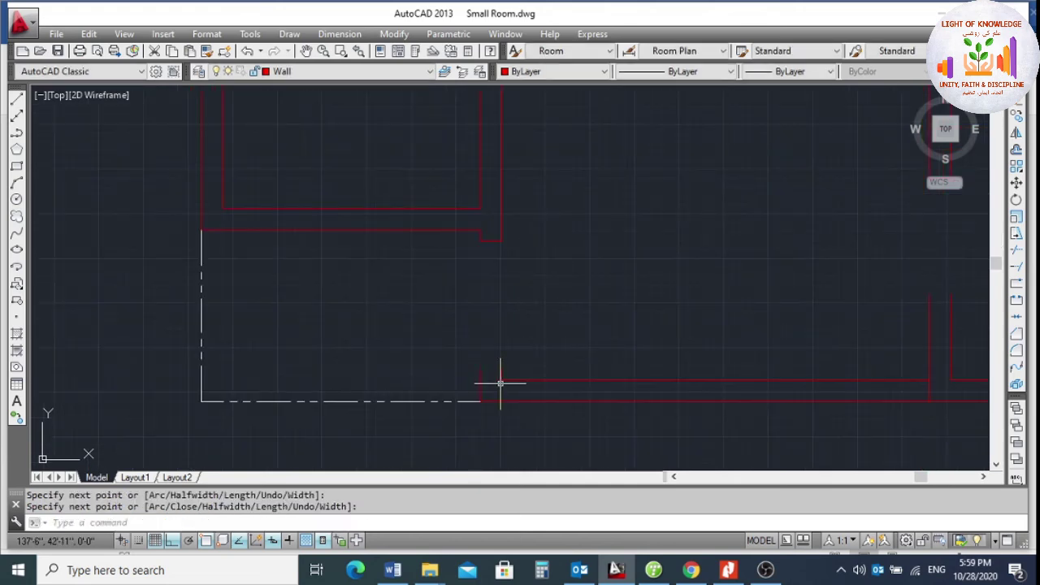
key(Return)
click(479, 371)
click(502, 365)
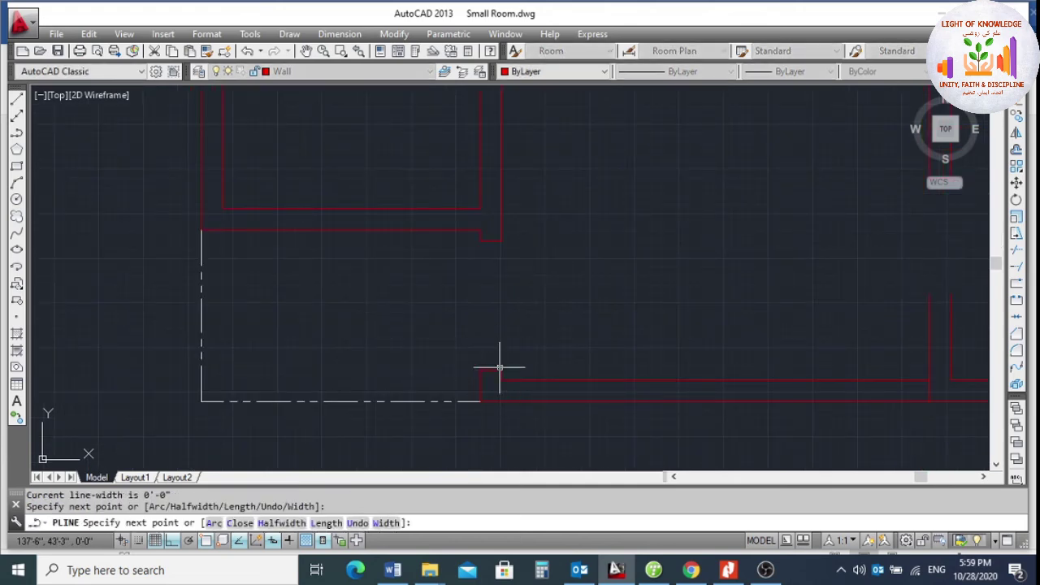
key(Return)
scroll(438, 317, down, 2)
scroll(719, 304, up, 4)
key(Return)
click(714, 282)
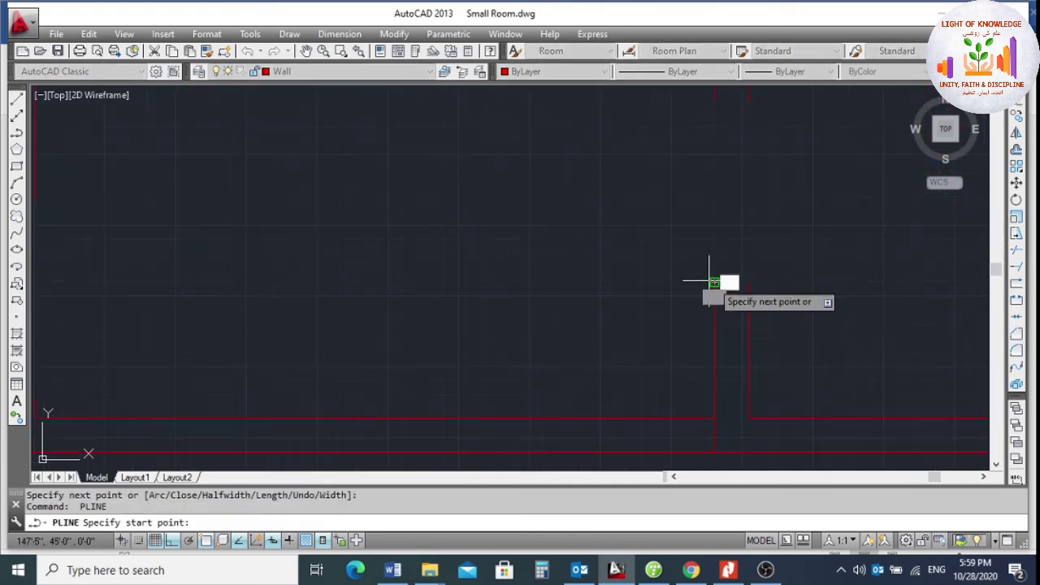
click(748, 282)
key(Return)
scroll(651, 312, down, 4)
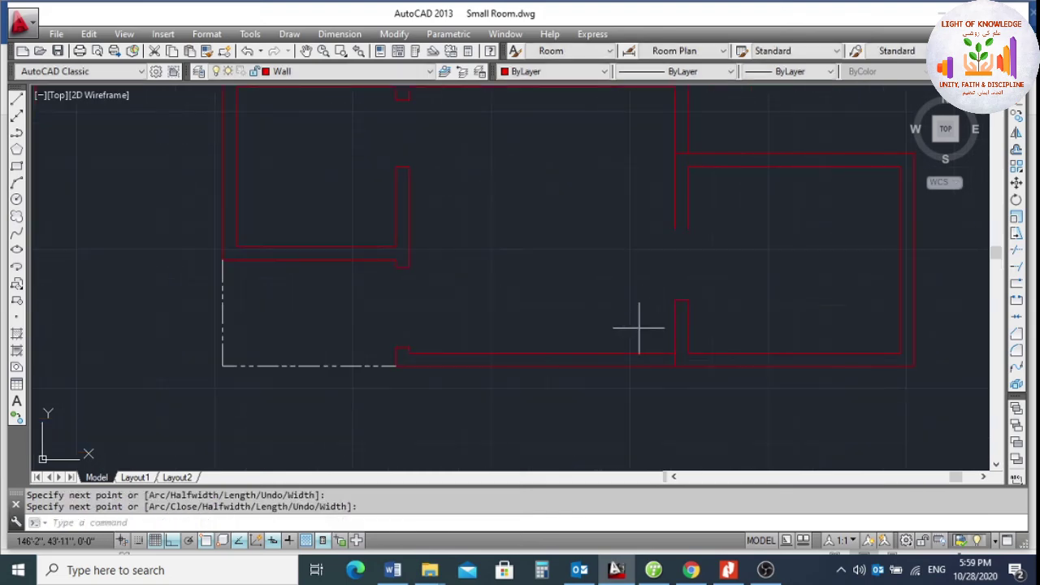
key(Return)
click(675, 230)
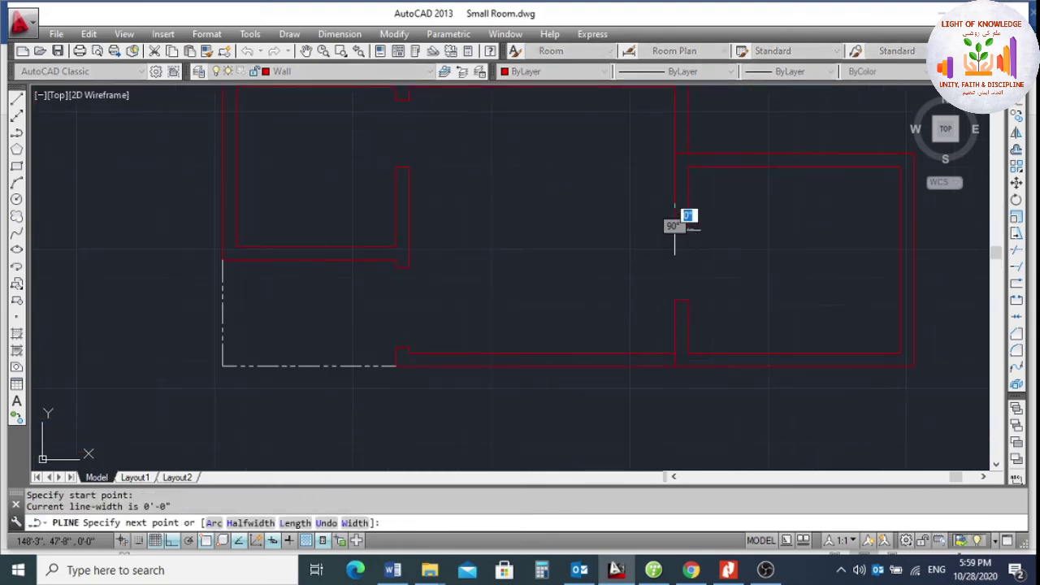
click(688, 229)
key(Return)
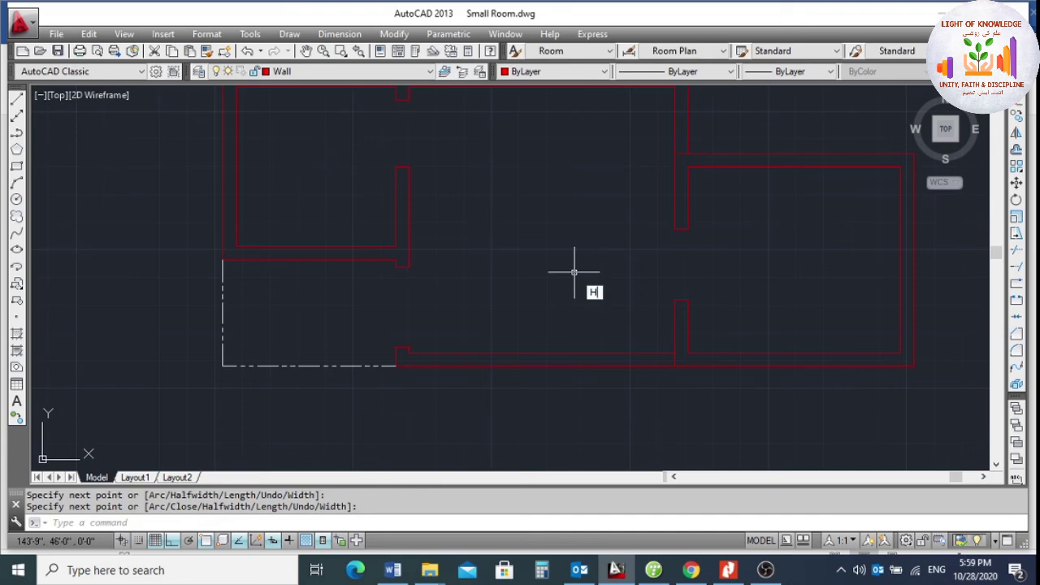
Hatch the main room's walls by picking a point inside the wall outline.
text(h)
key(Return)
click(648, 122)
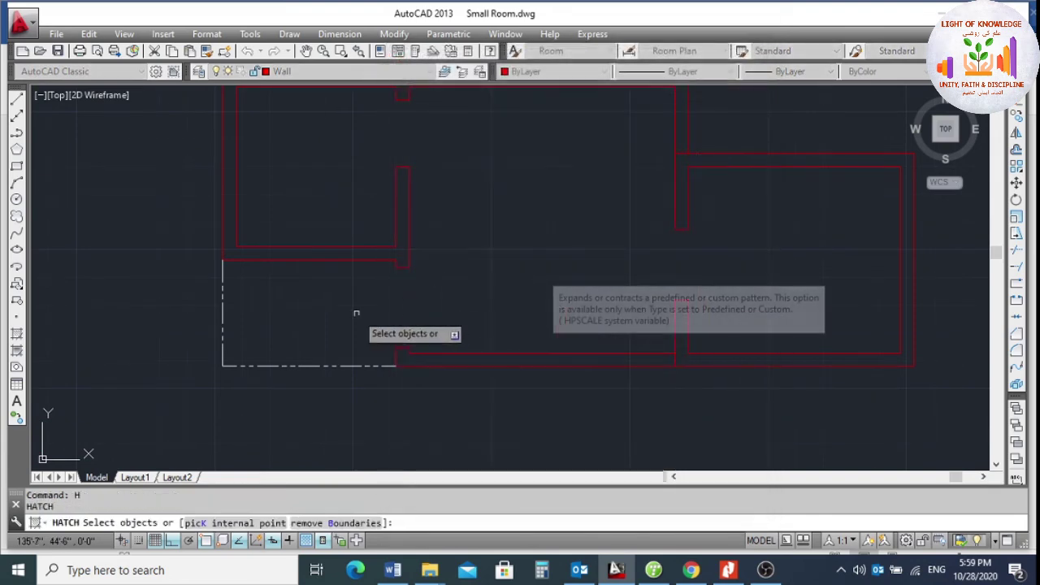
scroll(355, 312, down, 4)
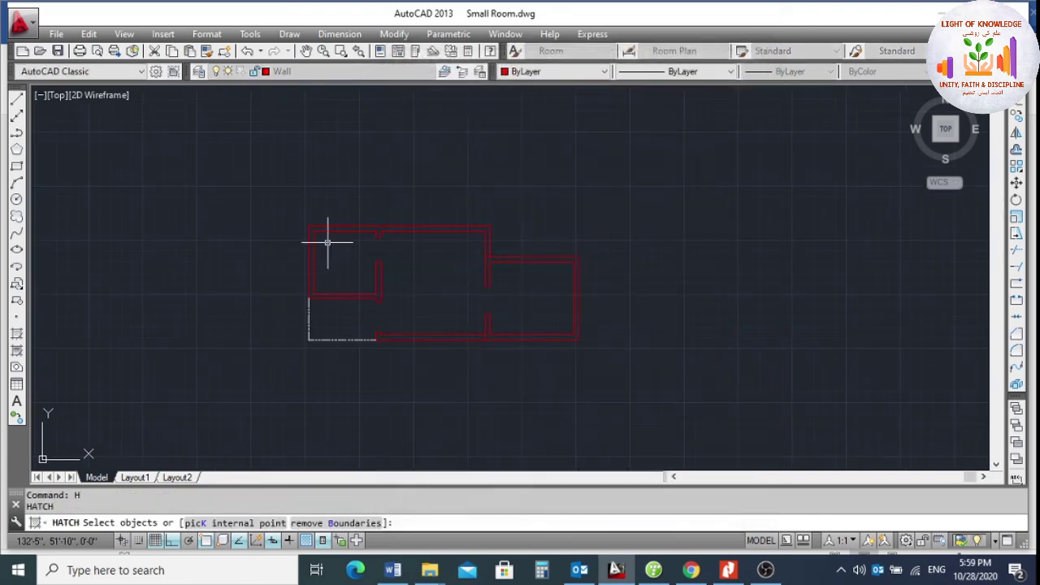
key(Return)
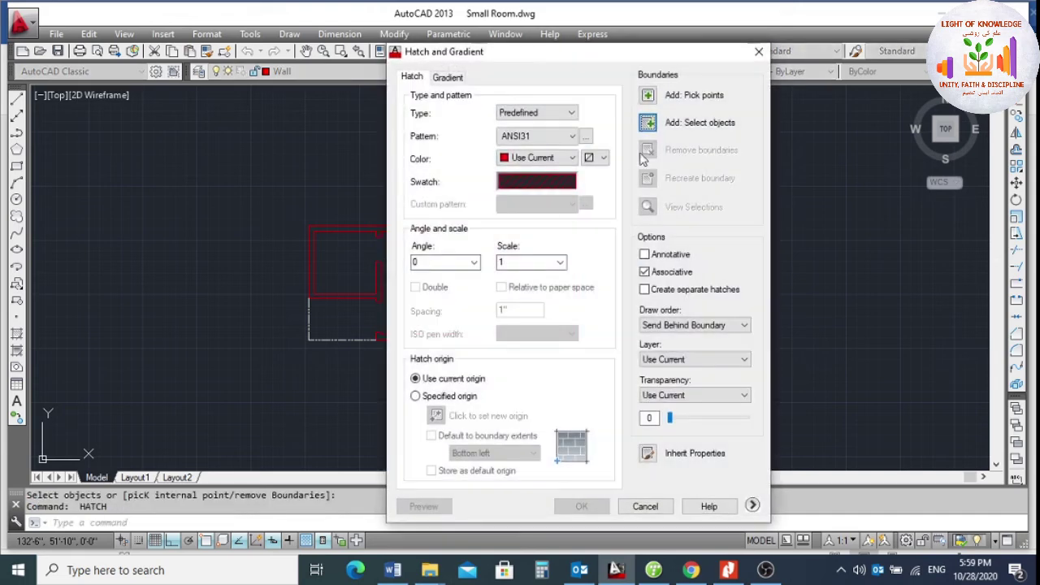
click(649, 97)
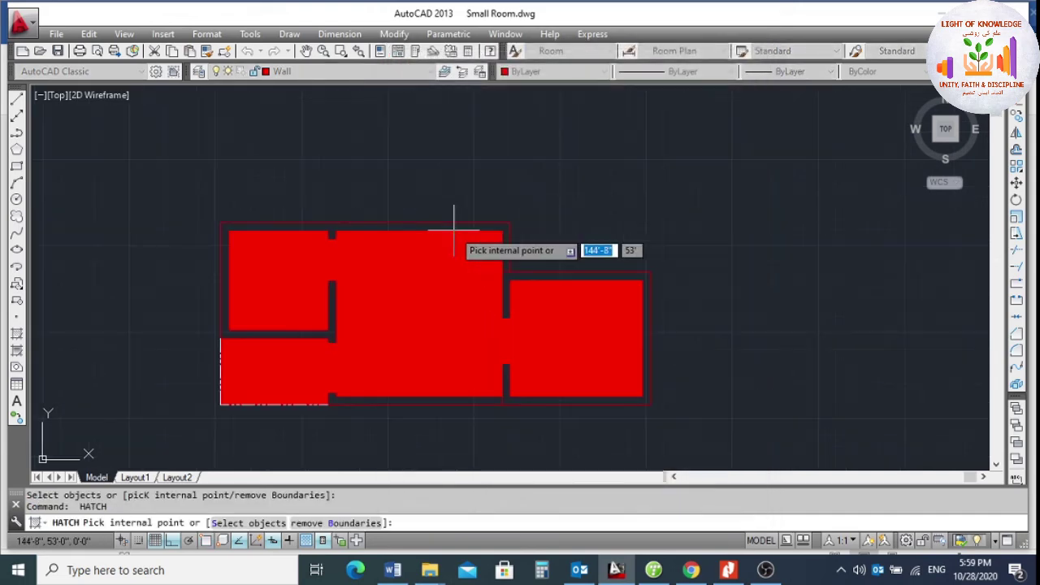
click(456, 228)
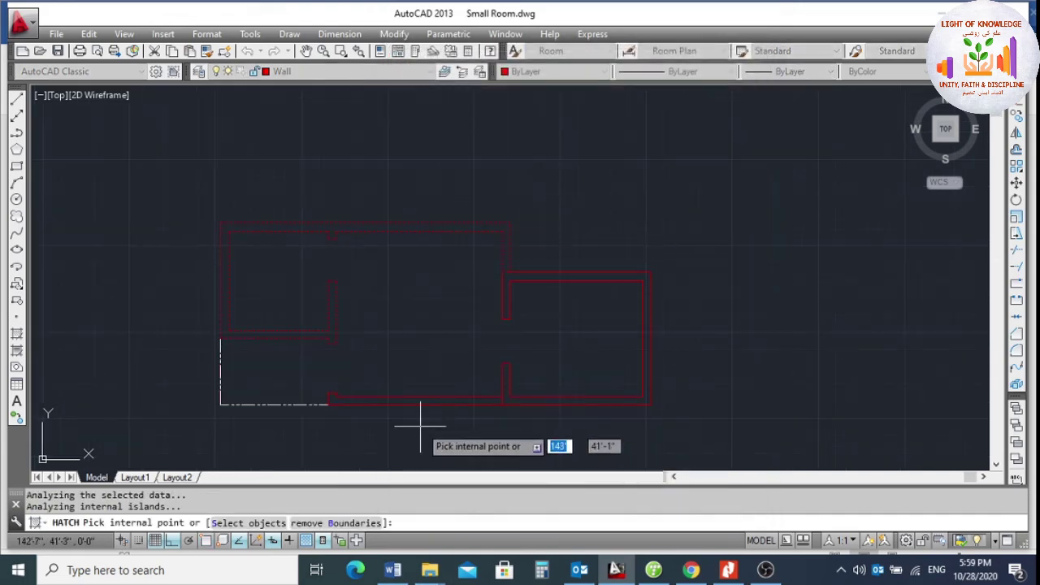
key(Return)
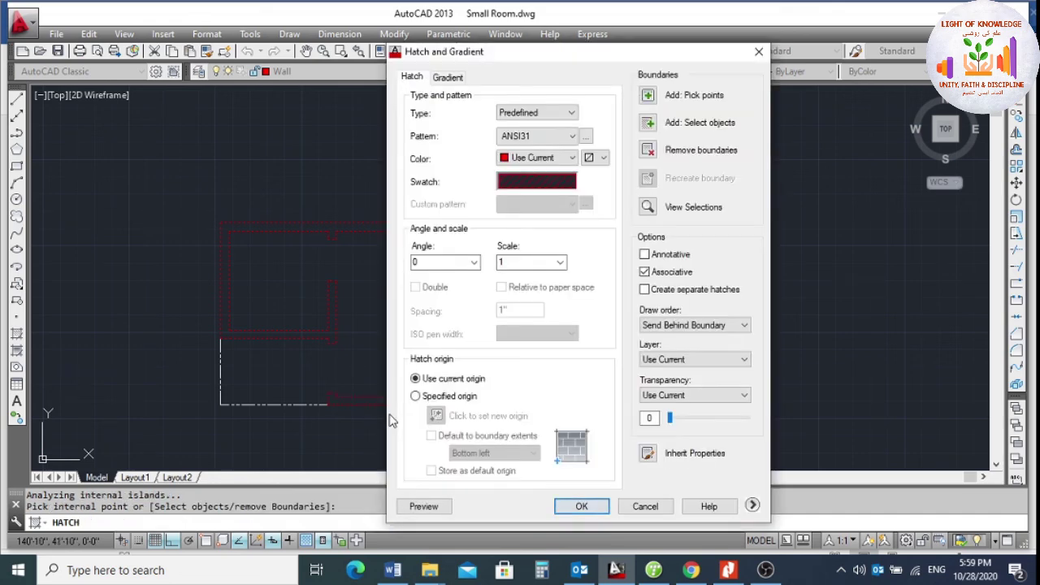
key(Return)
Change the wall hatch to the ANSI32 pattern at scale 25.
click(336, 333)
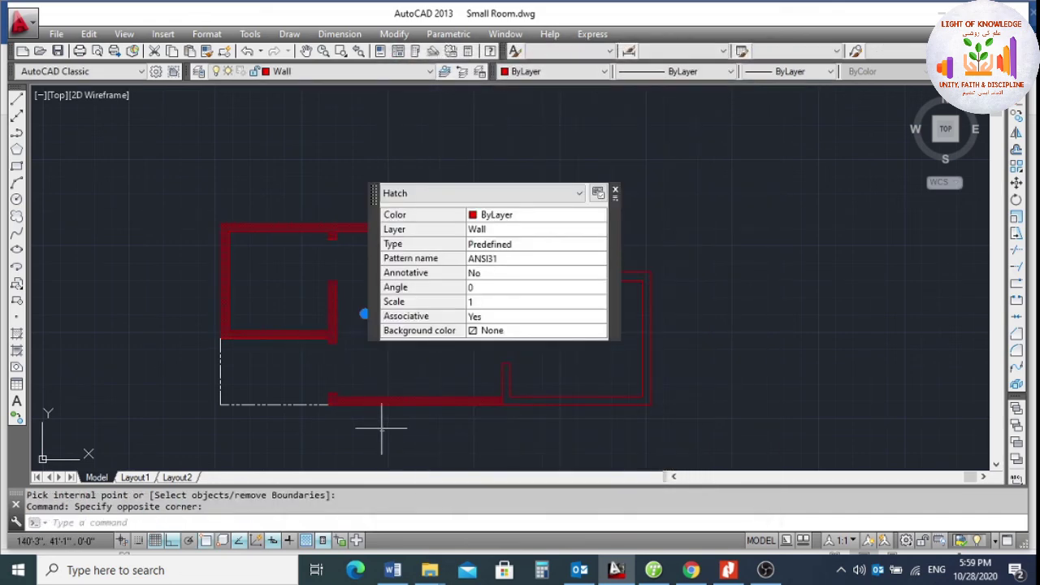
click(512, 260)
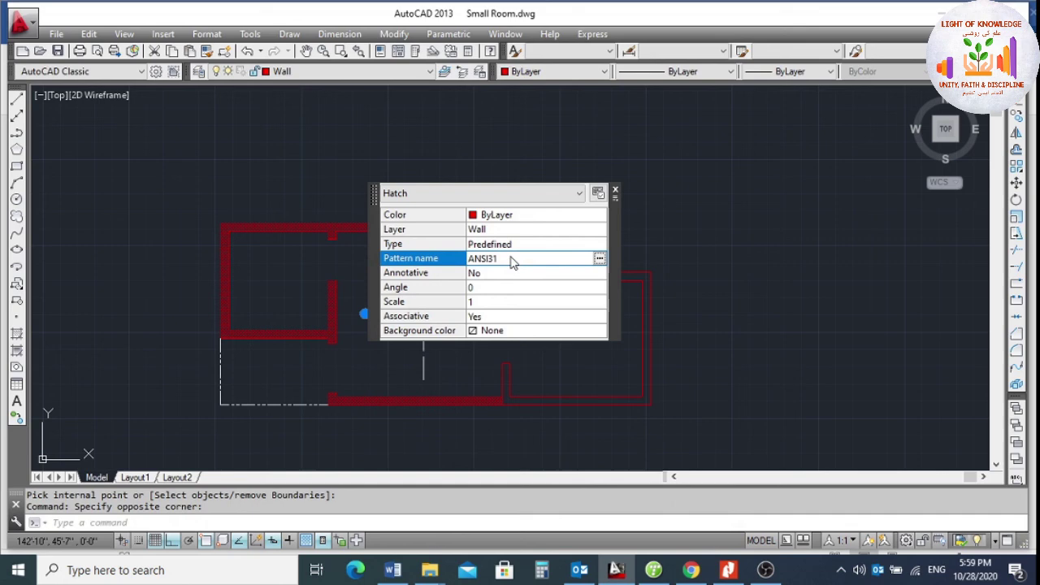
click(597, 256)
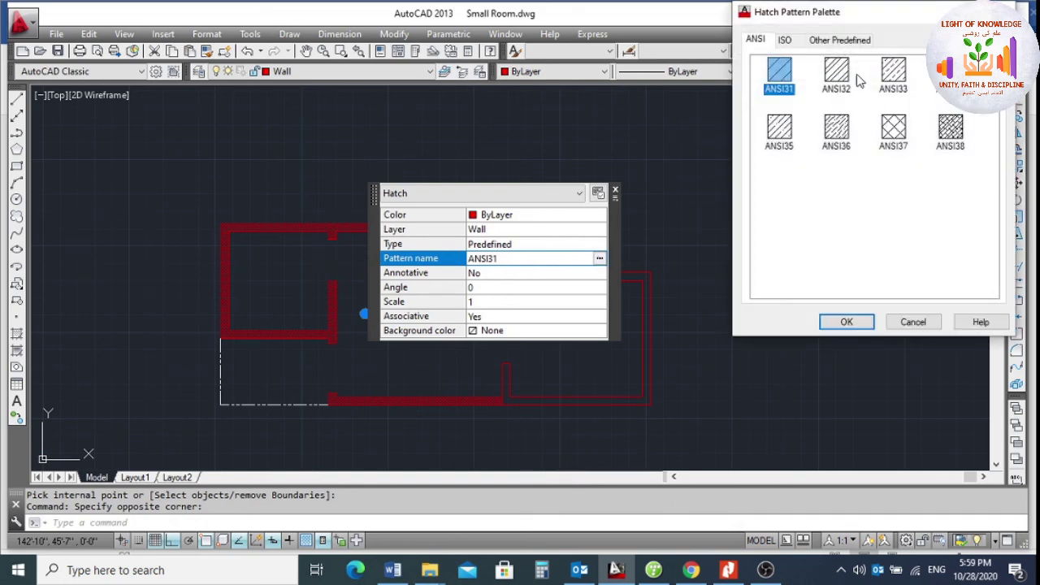
click(849, 76)
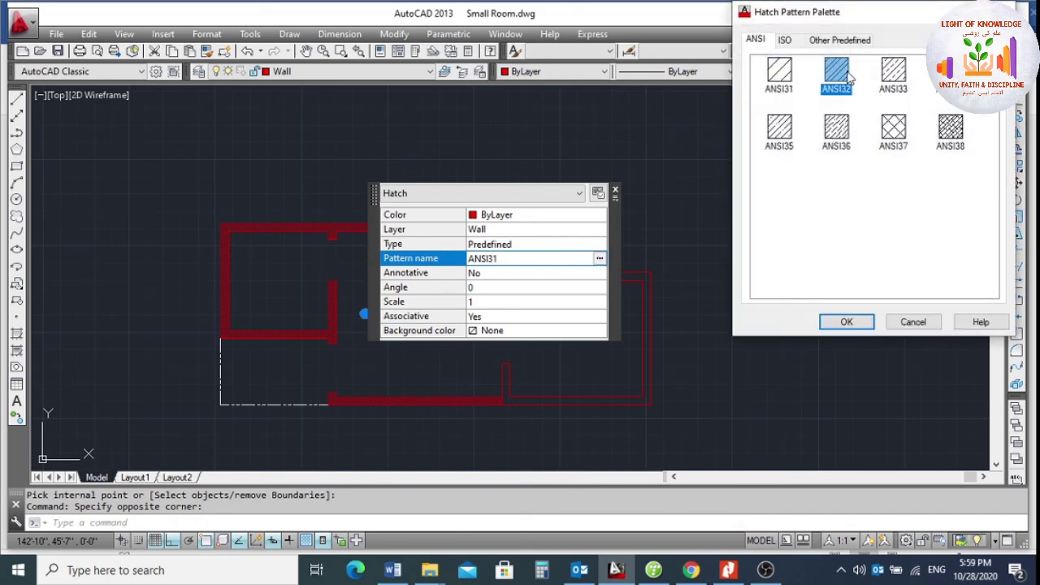
click(846, 323)
click(506, 289)
click(500, 303)
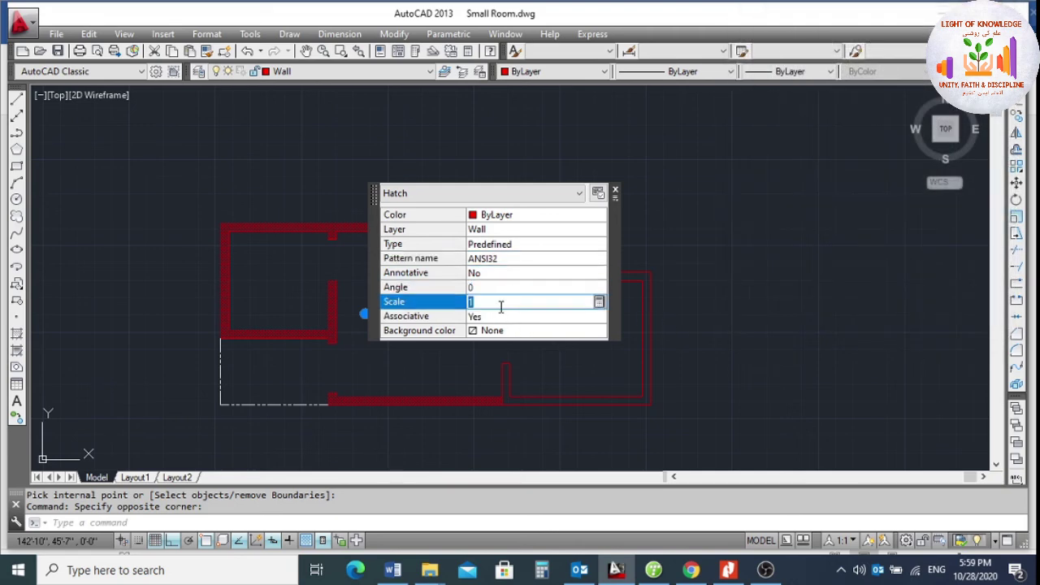
text(25)
click(502, 315)
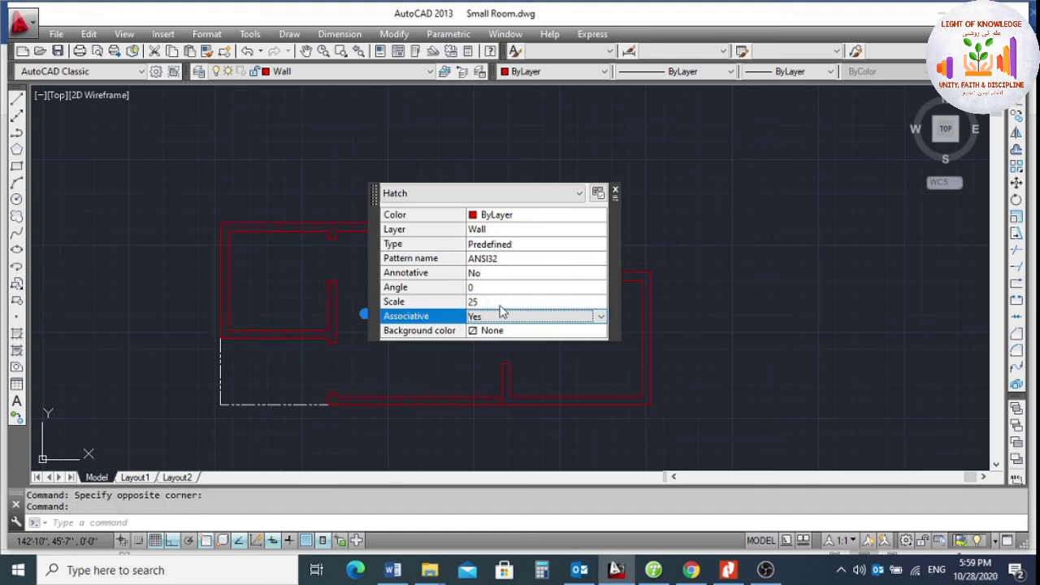
key(Escape)
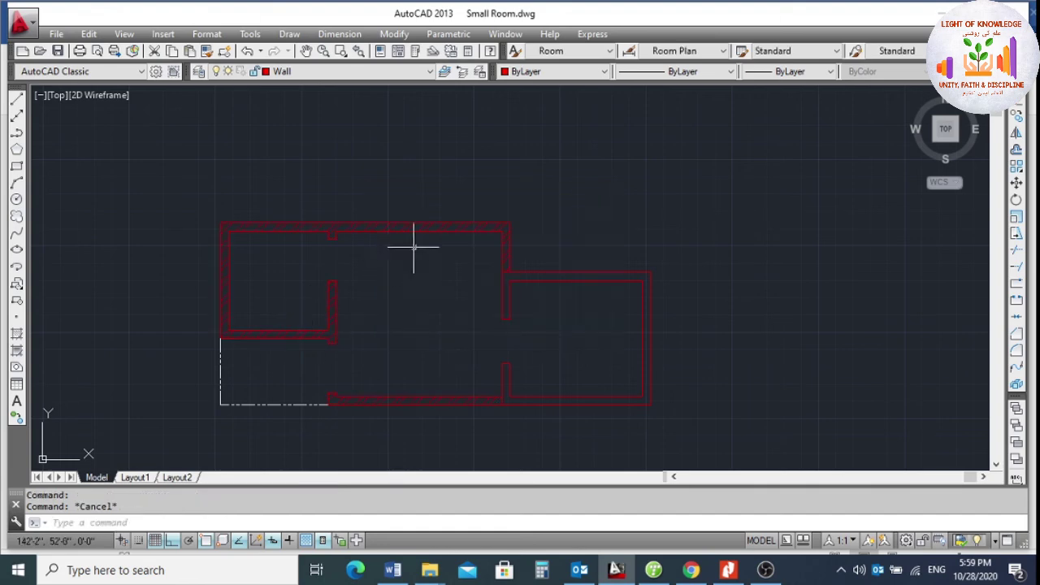
Set the wall hatch colour to Color 253 and save the drawing.
scroll(450, 237, up, 4)
scroll(538, 201, down, 4)
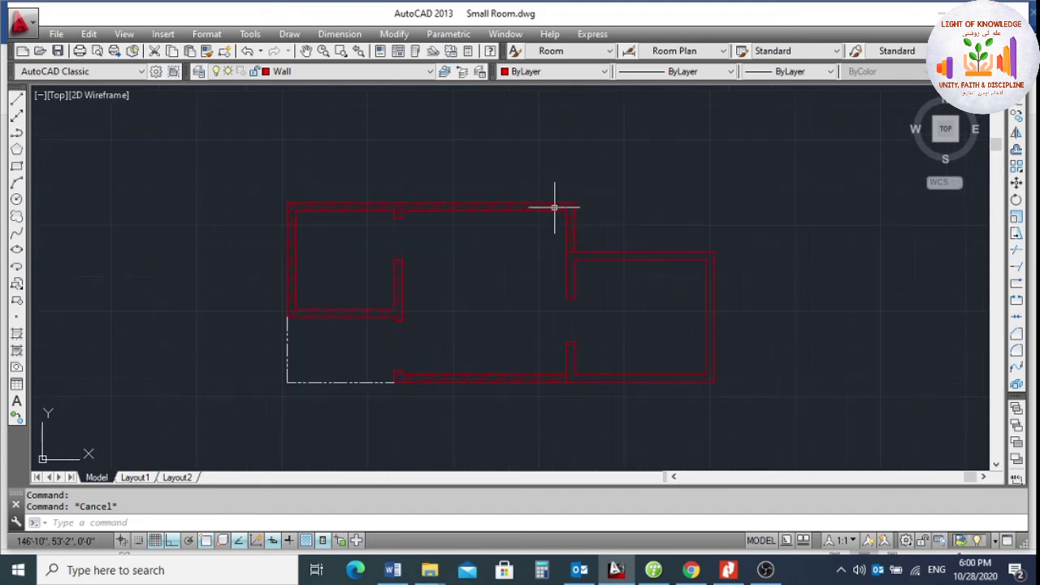
scroll(557, 209, up, 4)
click(568, 203)
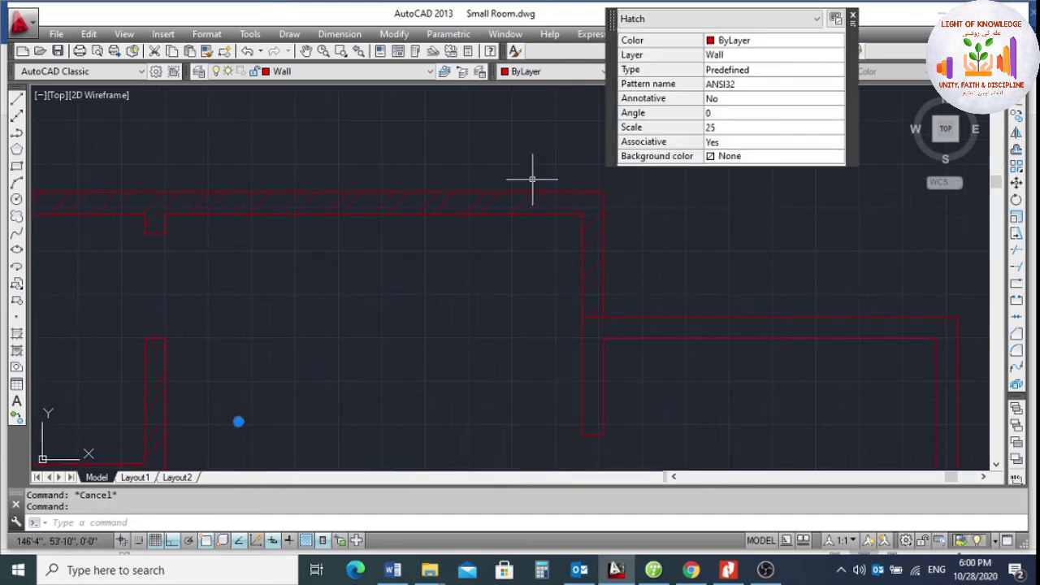
click(559, 71)
click(550, 197)
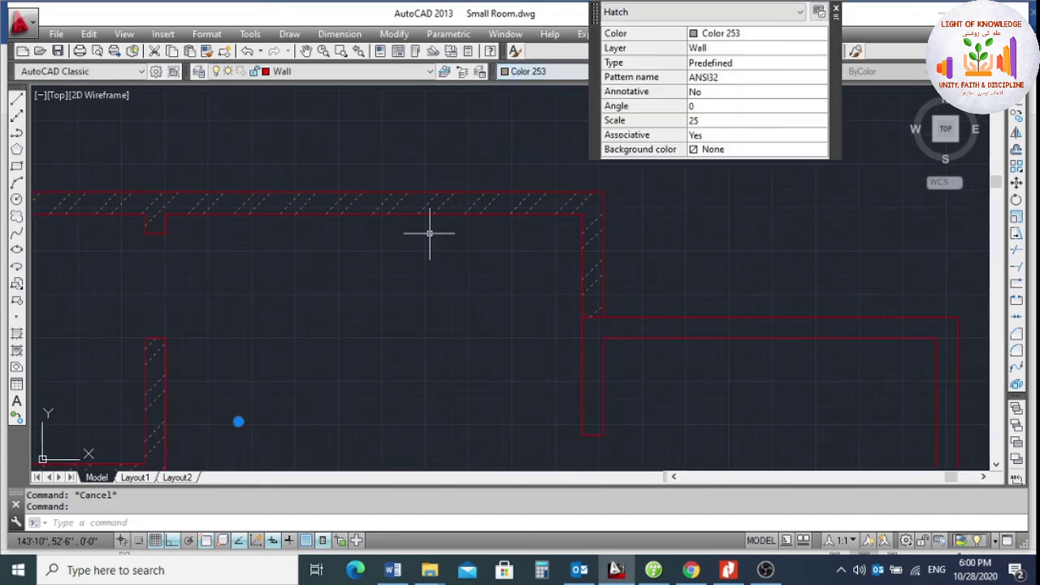
key(Escape)
scroll(545, 186, down, 3)
key(ctrl+s)
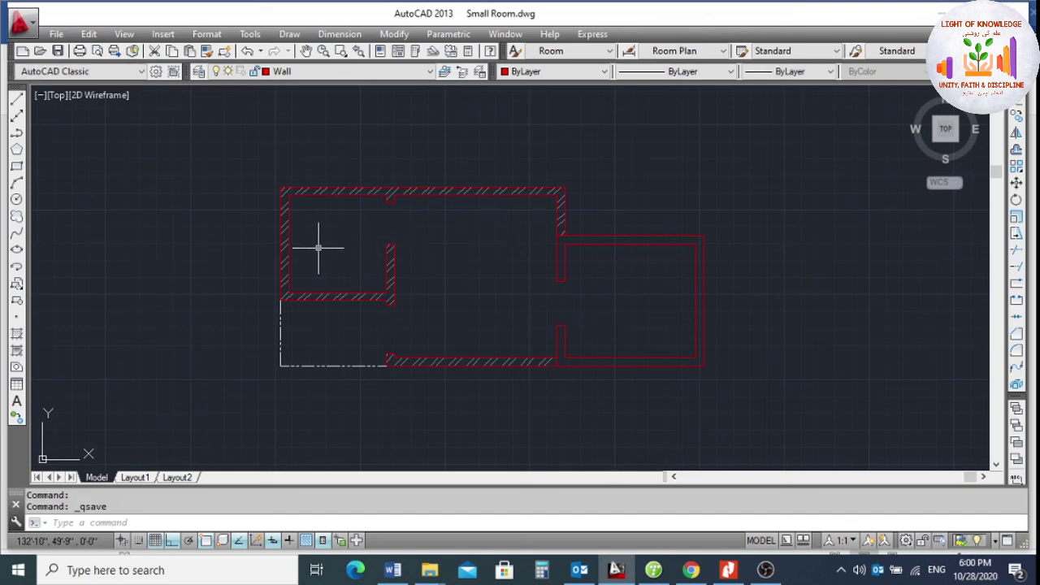
Draw a rectangle covering the bathroom floor.
click(17, 165)
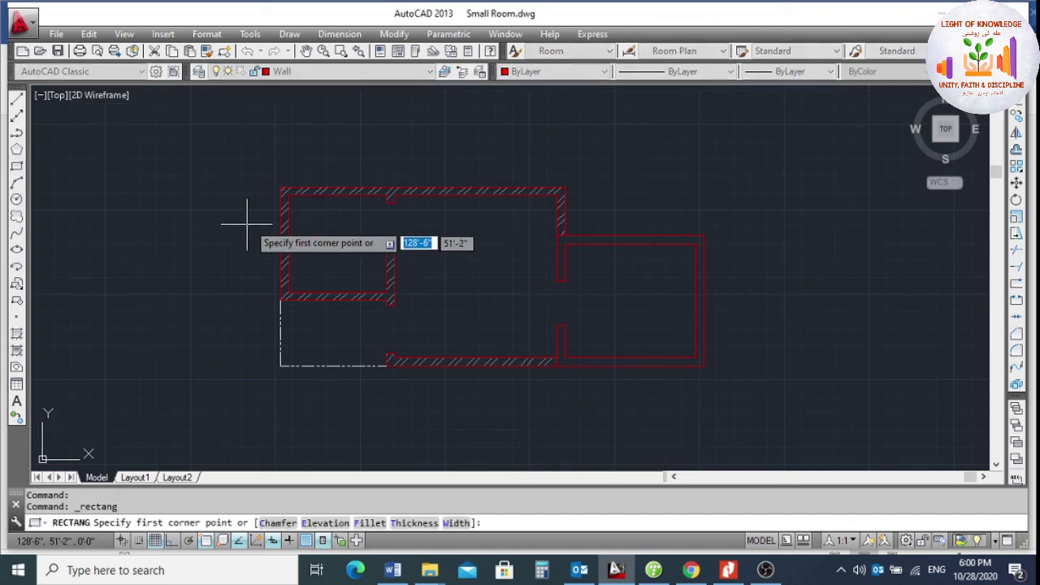
scroll(268, 218, up, 4)
click(301, 167)
scroll(555, 384, up, 2)
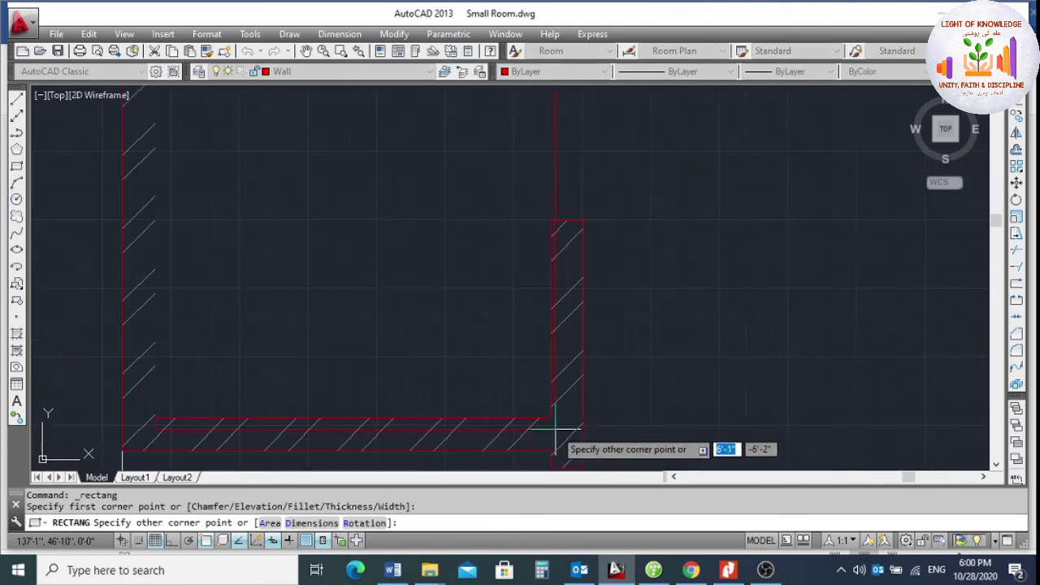
click(550, 419)
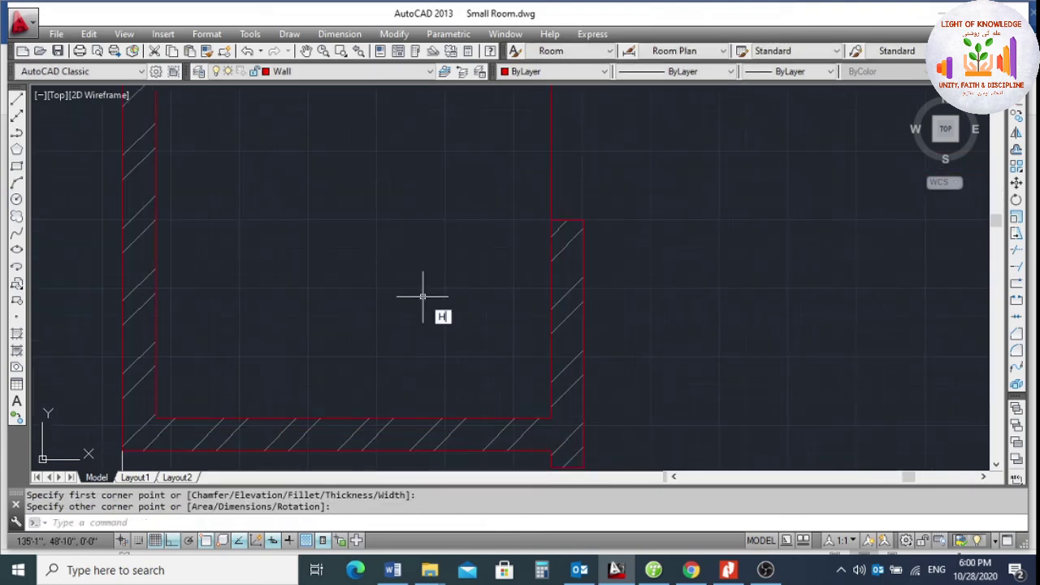
Hatch the inside of the new bathroom rectangle.
text(H)
key(Return)
key(alt+k)
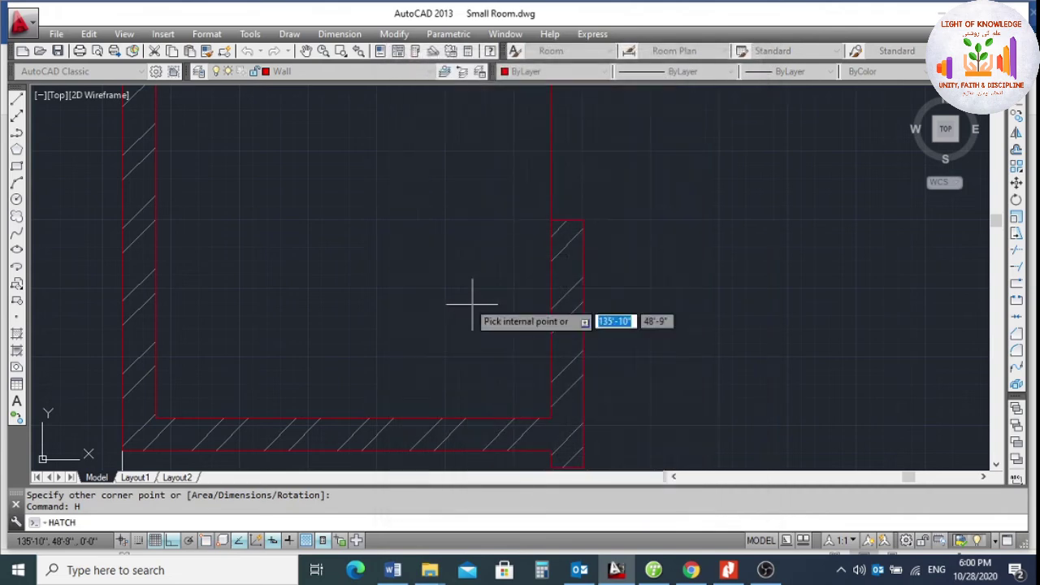
click(439, 268)
scroll(464, 295, up, 2)
key(Return)
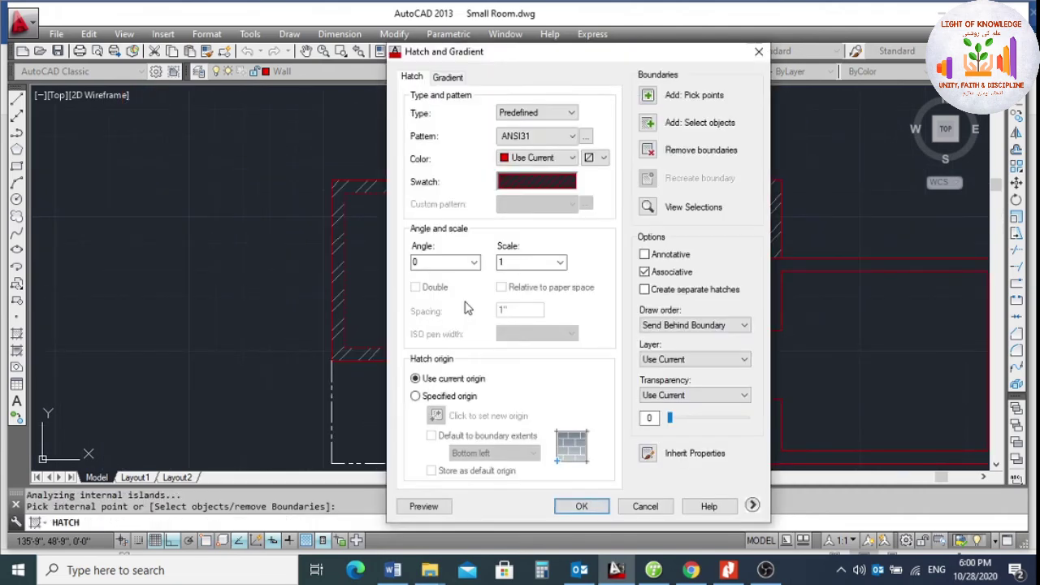
key(Return)
Change the bathroom floor hatch pattern to ANSI37.
click(457, 279)
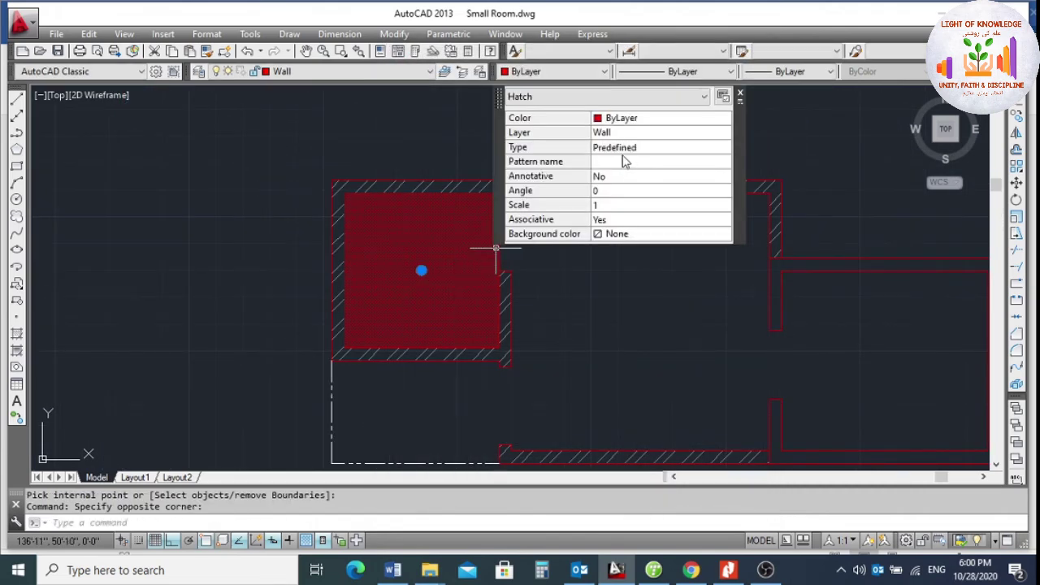
click(623, 161)
click(723, 162)
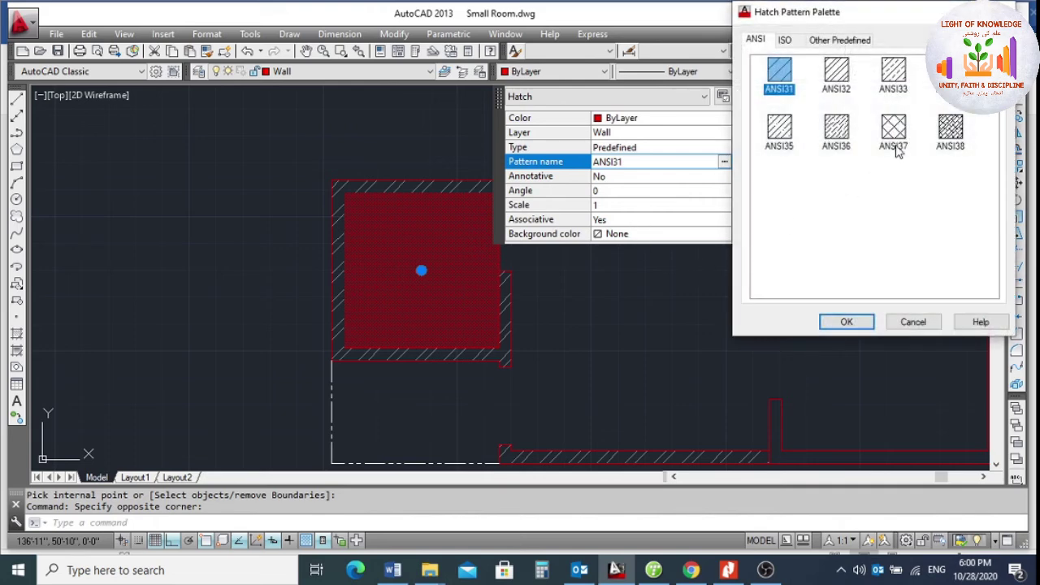
click(894, 130)
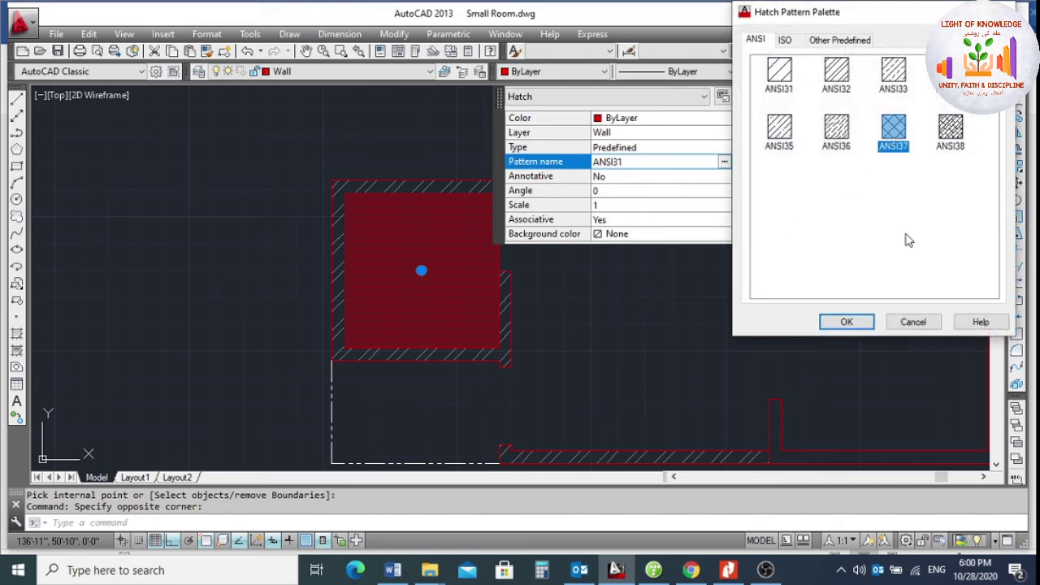
click(847, 322)
Set the floor hatch scale to 120 and angle to 45 degrees.
click(606, 206)
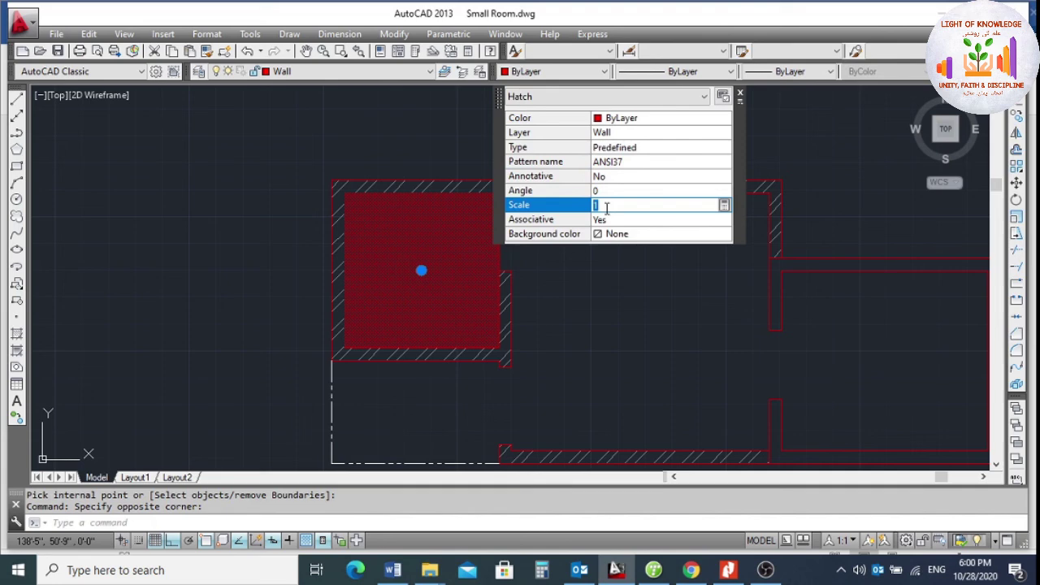
text(120)
click(605, 213)
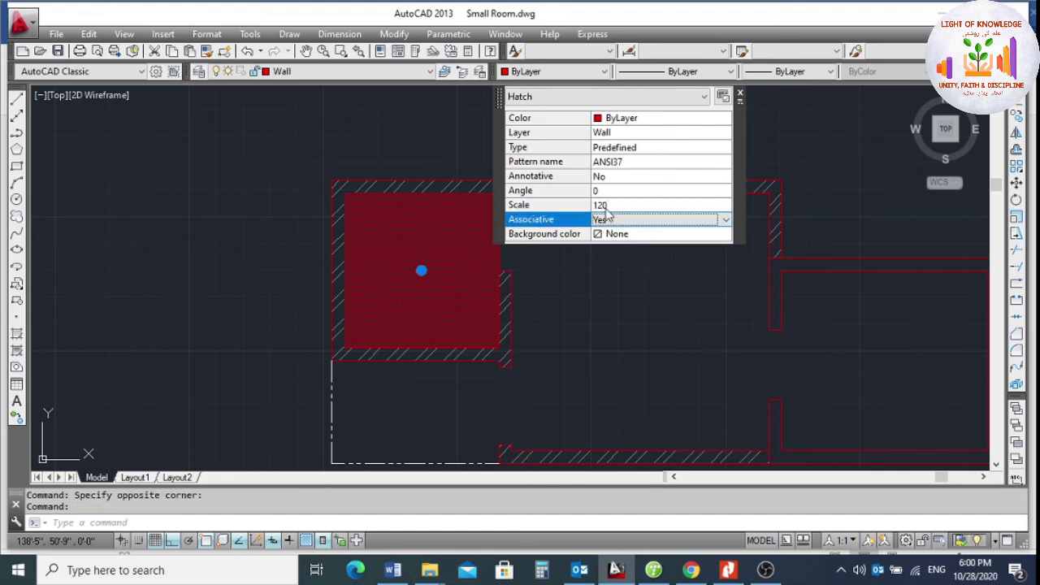
click(606, 190)
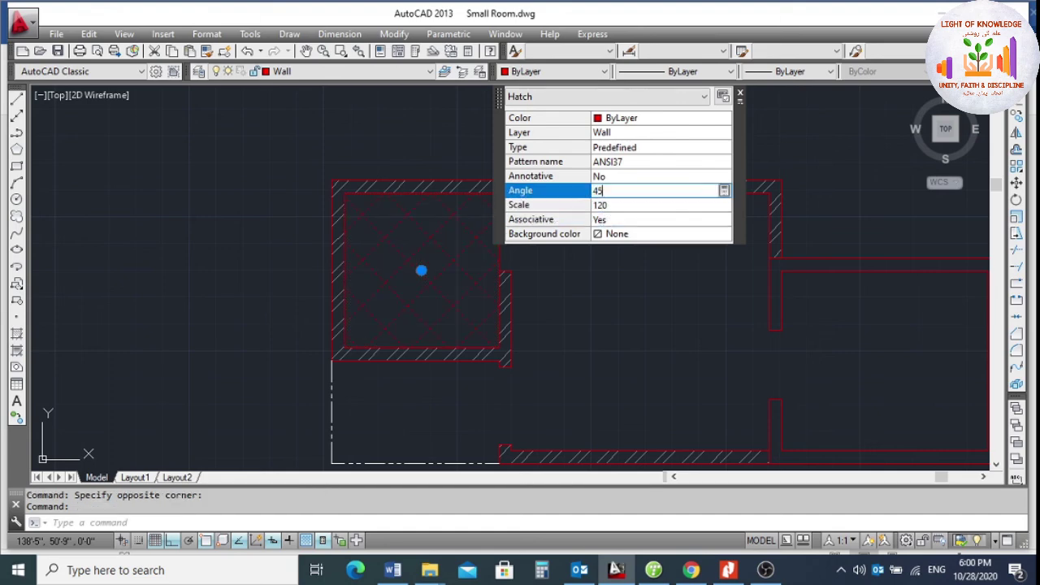
key(Tab)
key(Escape)
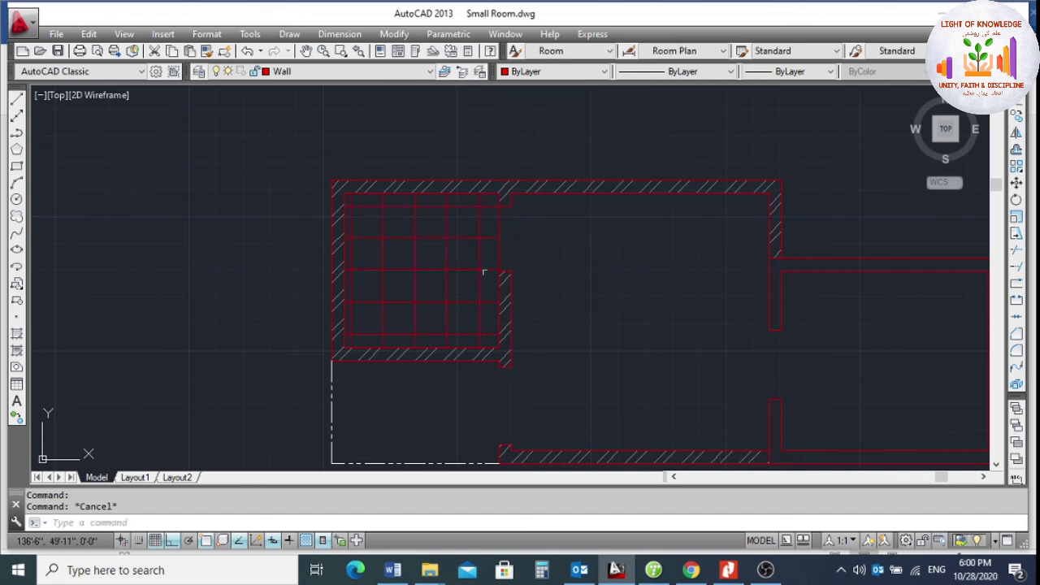
click(480, 230)
click(425, 236)
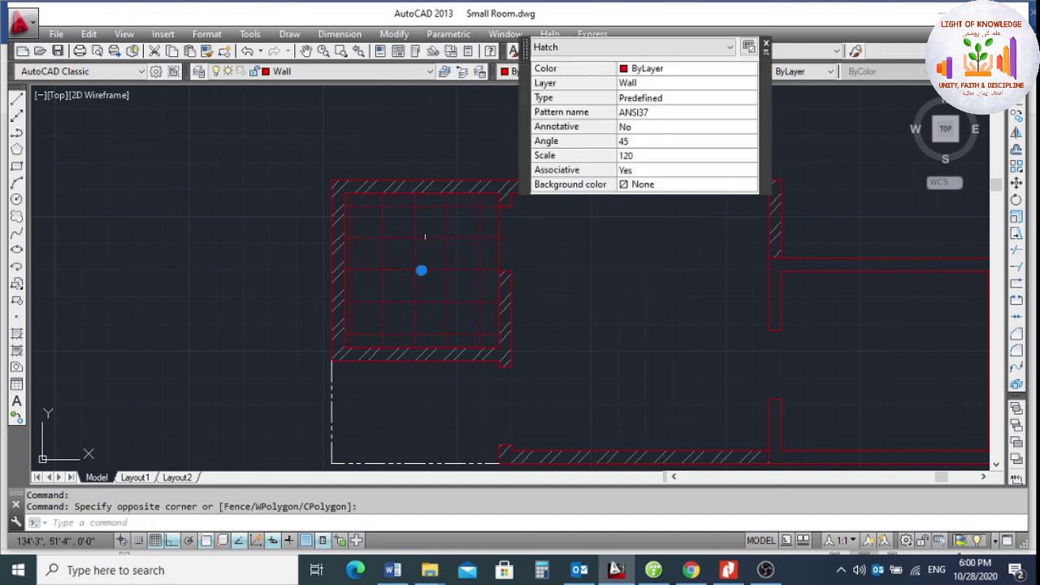
Put the bathroom tile hatch and its rectangle on the Flooring layer.
click(462, 195)
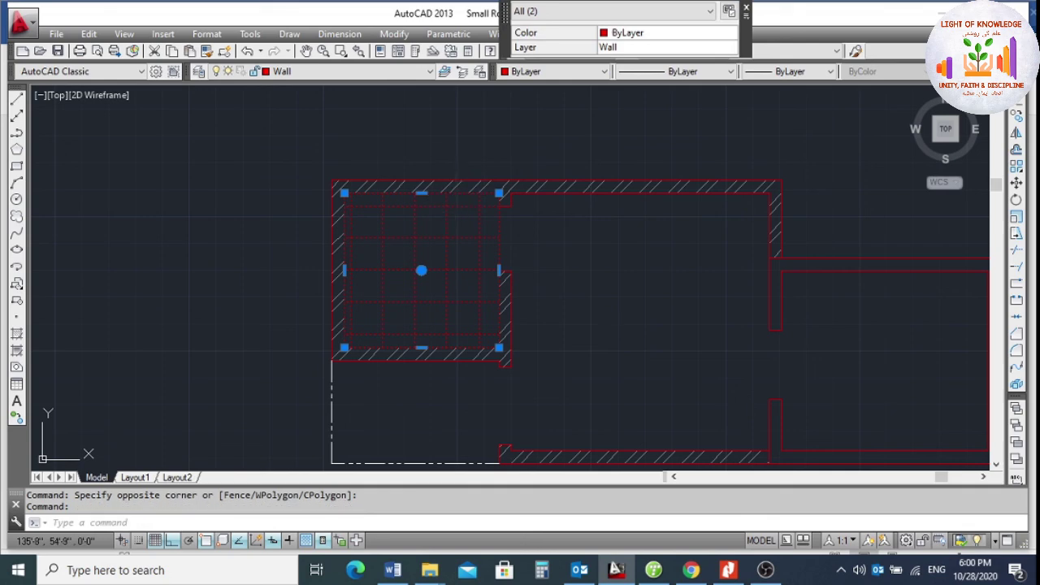
click(656, 37)
click(621, 48)
click(631, 48)
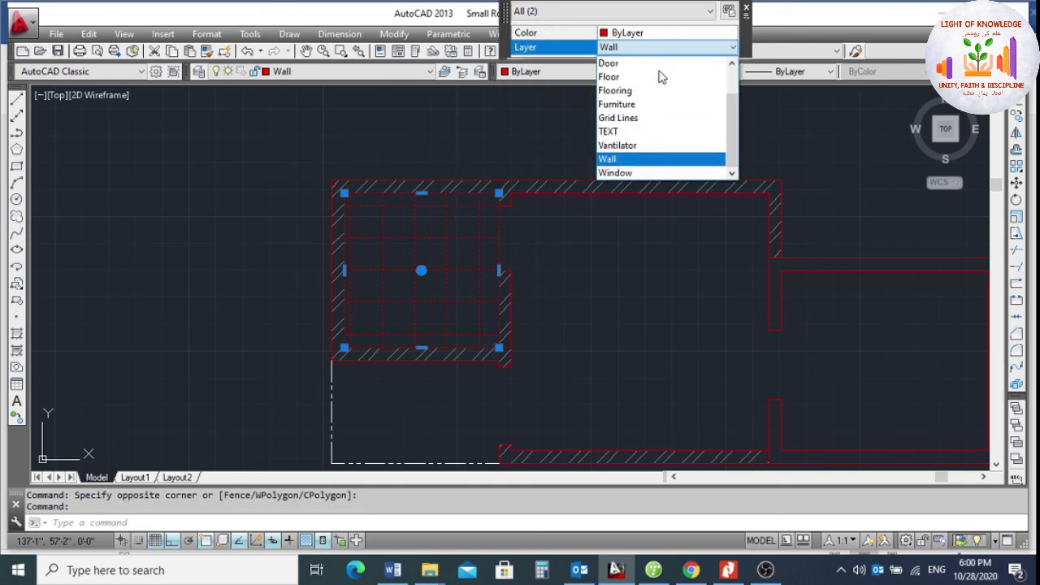
click(658, 95)
key(Escape)
key(Escape)
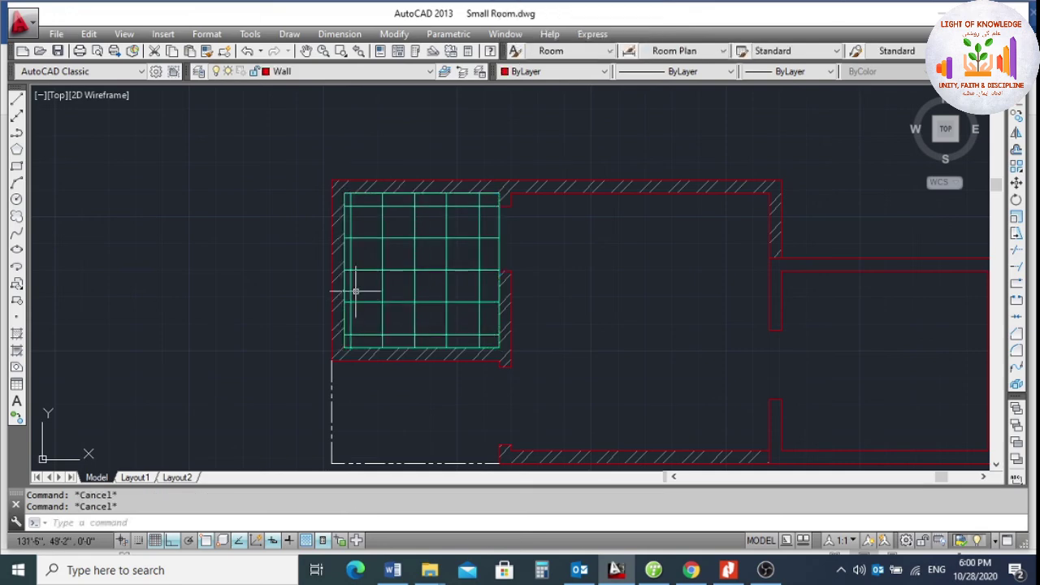
Save the drawing and review the layer list.
key(ctrl+s)
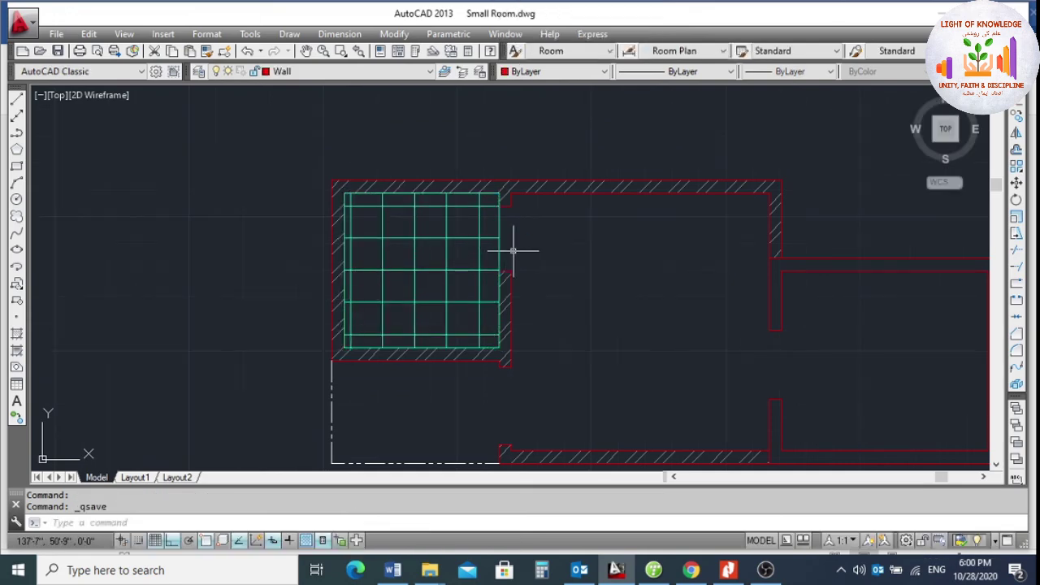
scroll(536, 244, down, 4)
scroll(642, 268, up, 3)
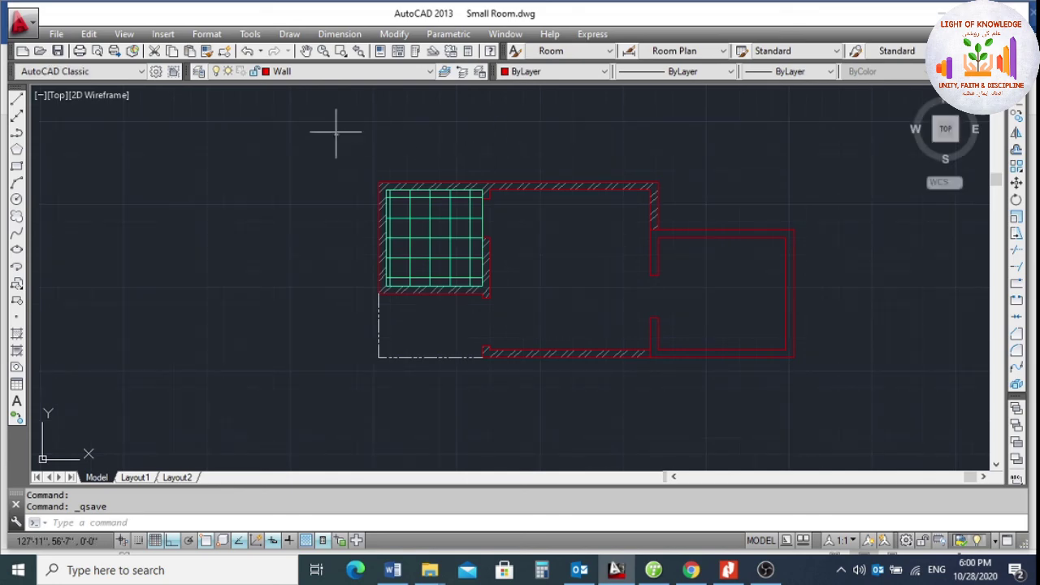
click(347, 72)
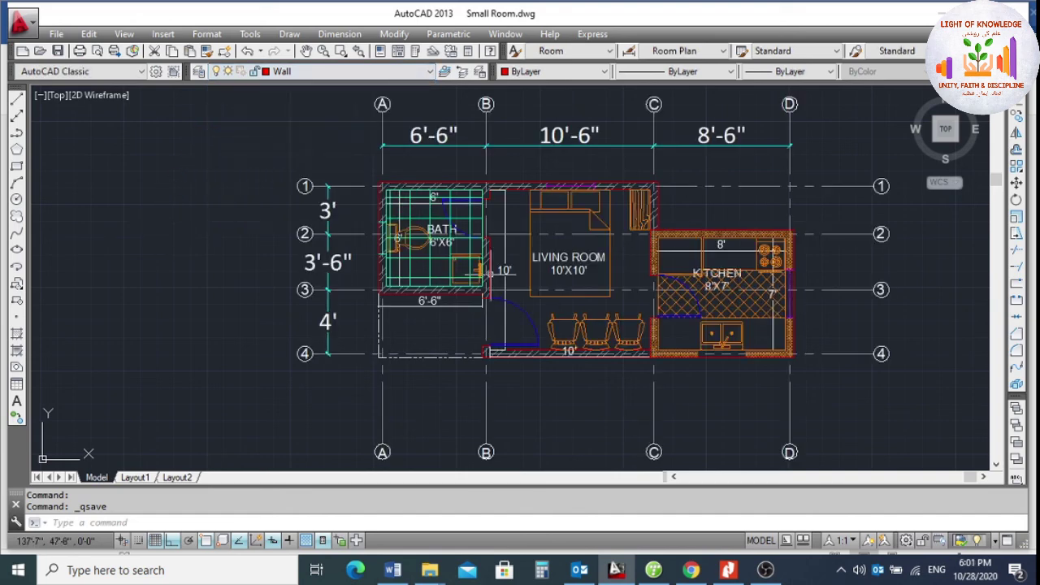
Move the 10' dimension under the living room to a new position.
scroll(568, 248, up, 3)
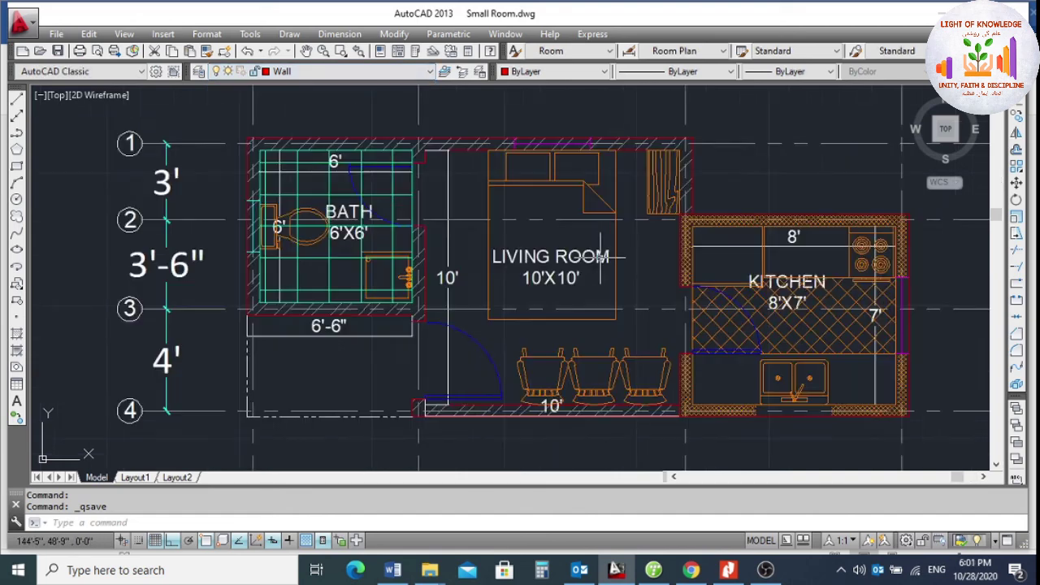
scroll(452, 223, down, 2)
scroll(547, 282, up, 2)
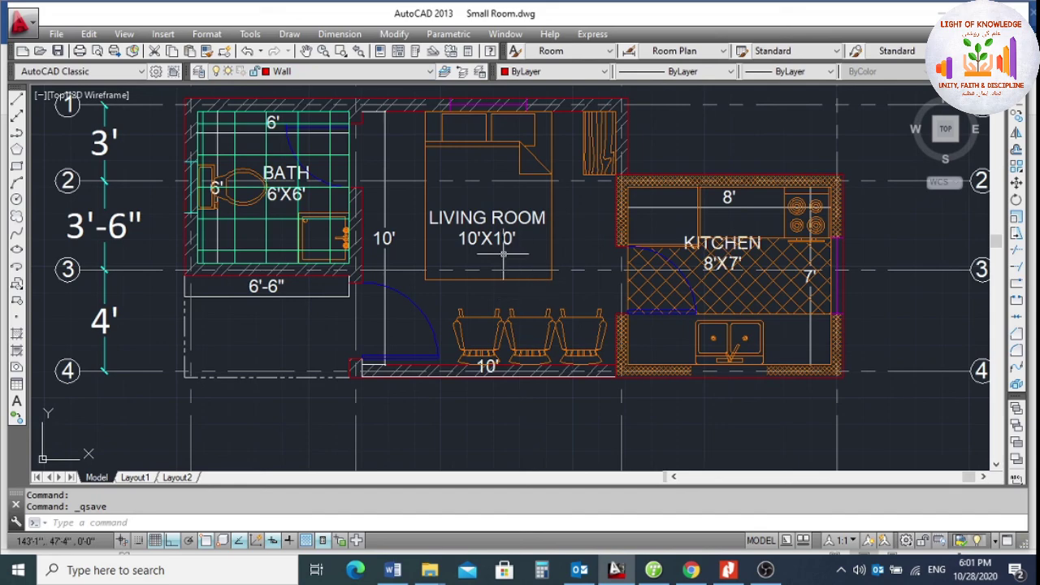
scroll(487, 366, up, 4)
scroll(435, 353, down, 2)
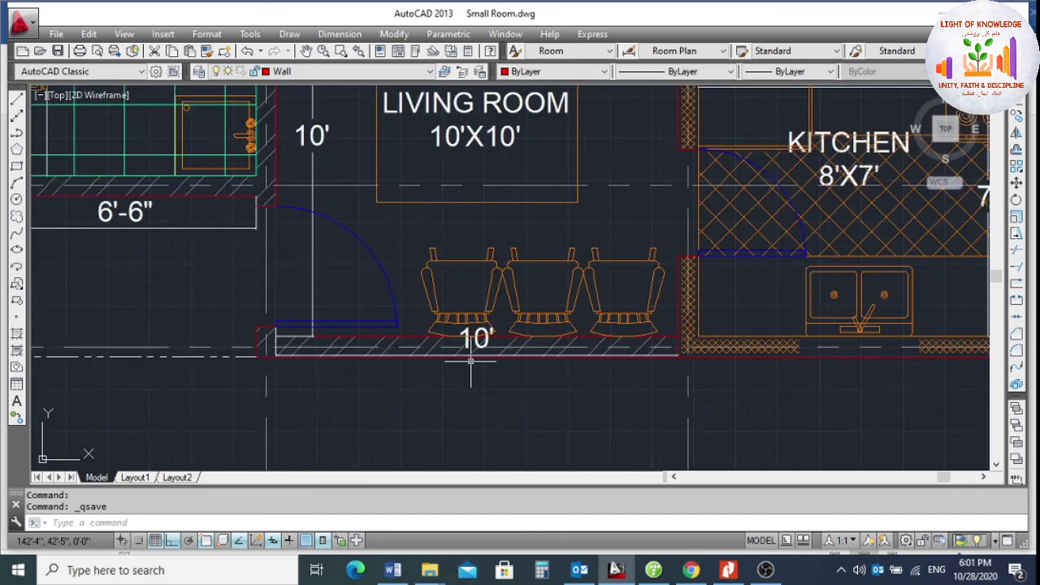
scroll(476, 349, up, 2)
click(481, 350)
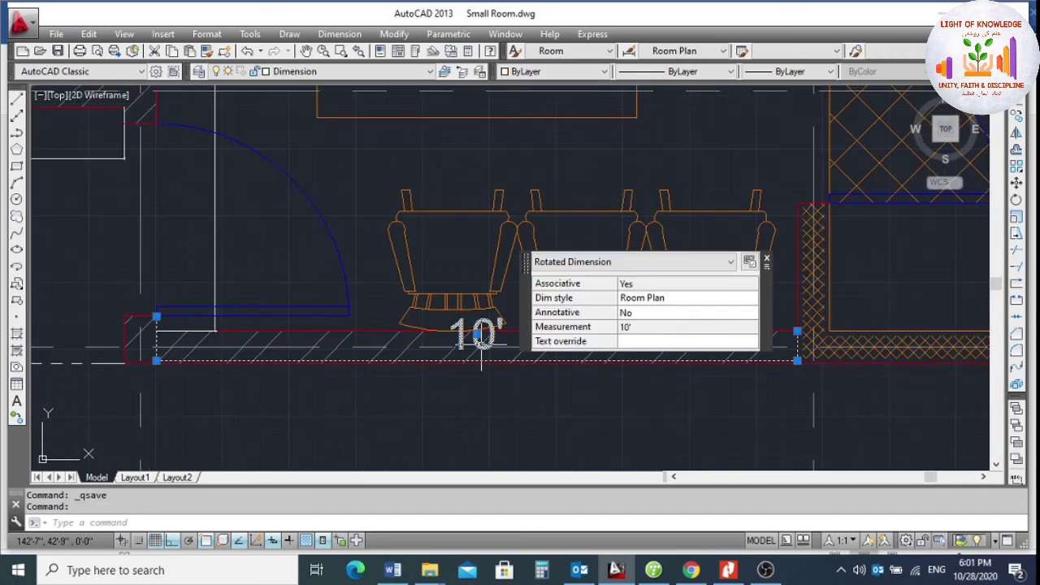
click(796, 360)
scroll(801, 325, up, 2)
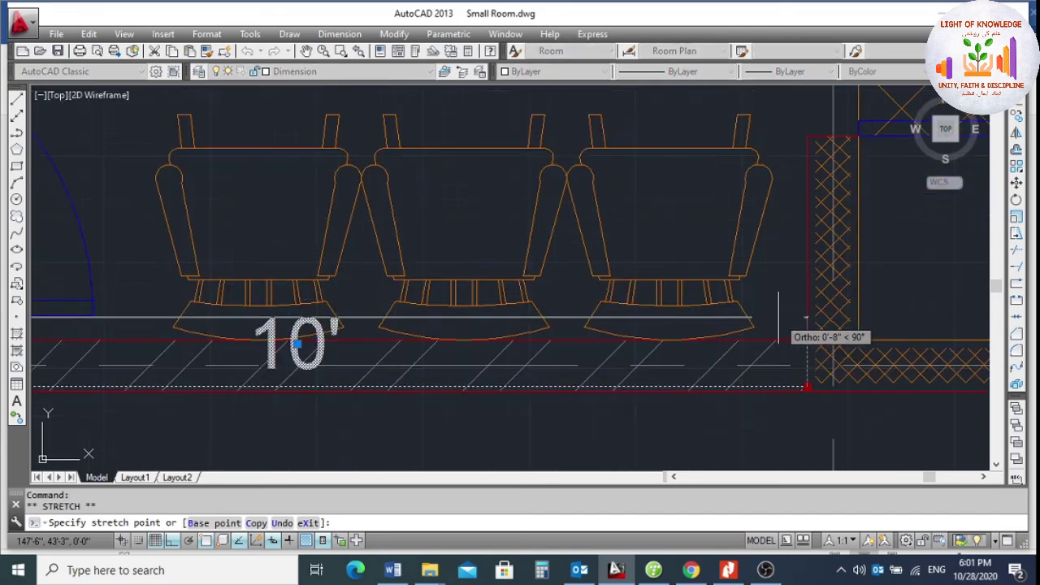
click(778, 308)
key(Escape)
Try repositioning the 6'-6" dimension under the bath, then cancel the move.
scroll(438, 315, down, 4)
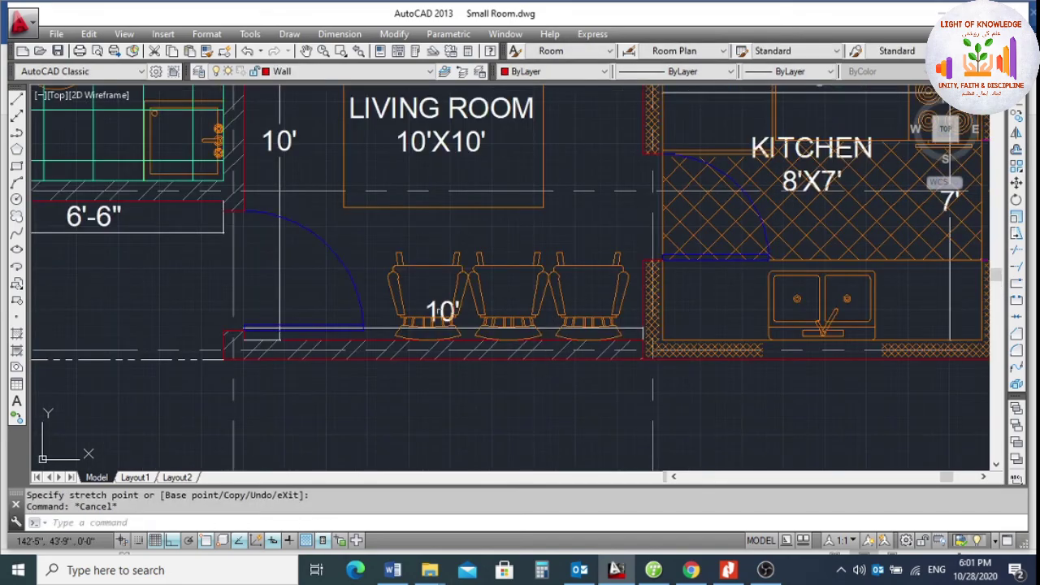
scroll(341, 308, down, 2)
scroll(710, 245, up, 2)
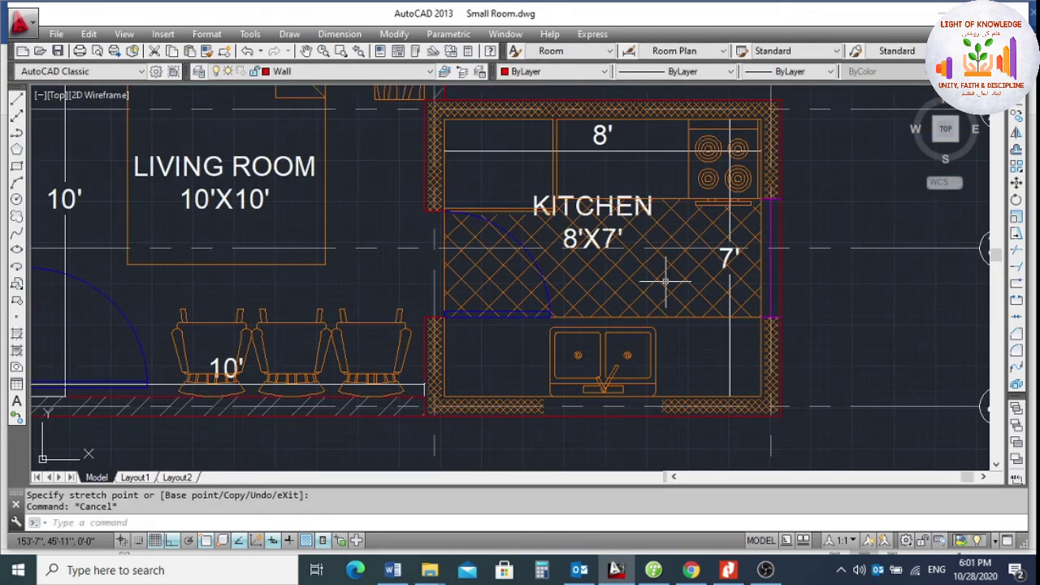
scroll(708, 284, down, 1)
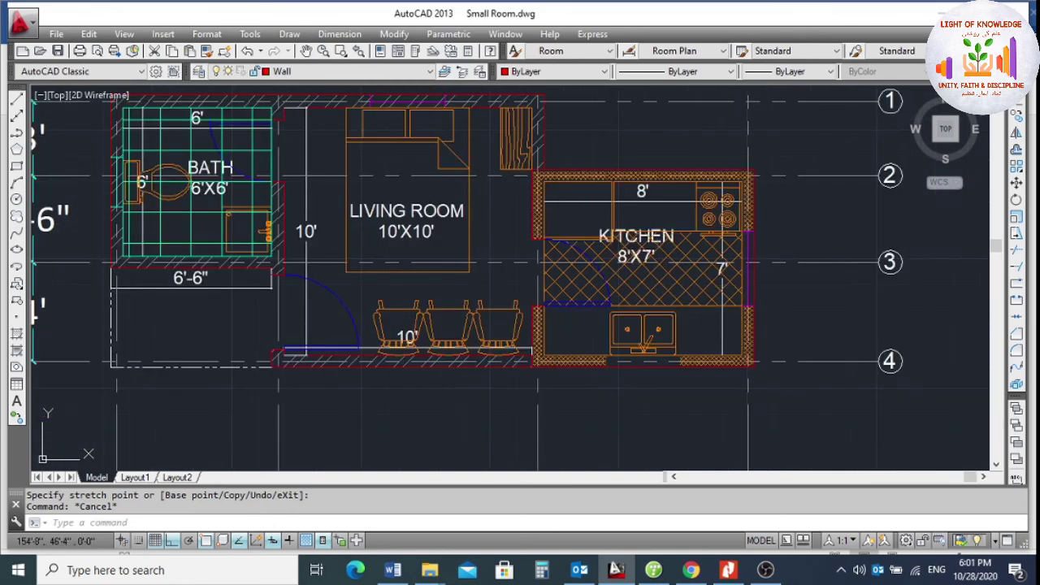
scroll(731, 244, down, 1)
scroll(455, 264, up, 2)
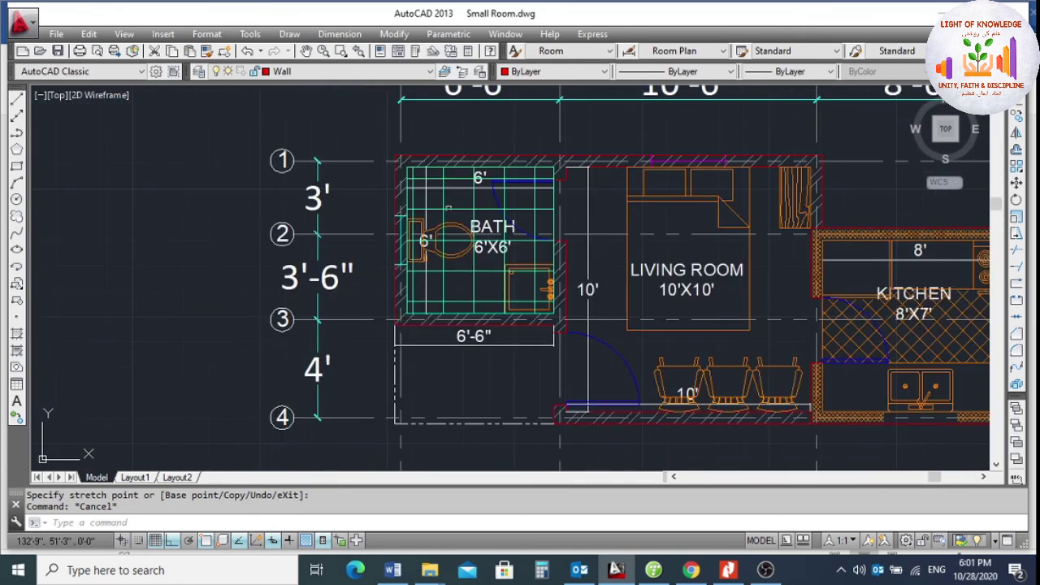
scroll(464, 214, up, 1)
scroll(485, 220, down, 2)
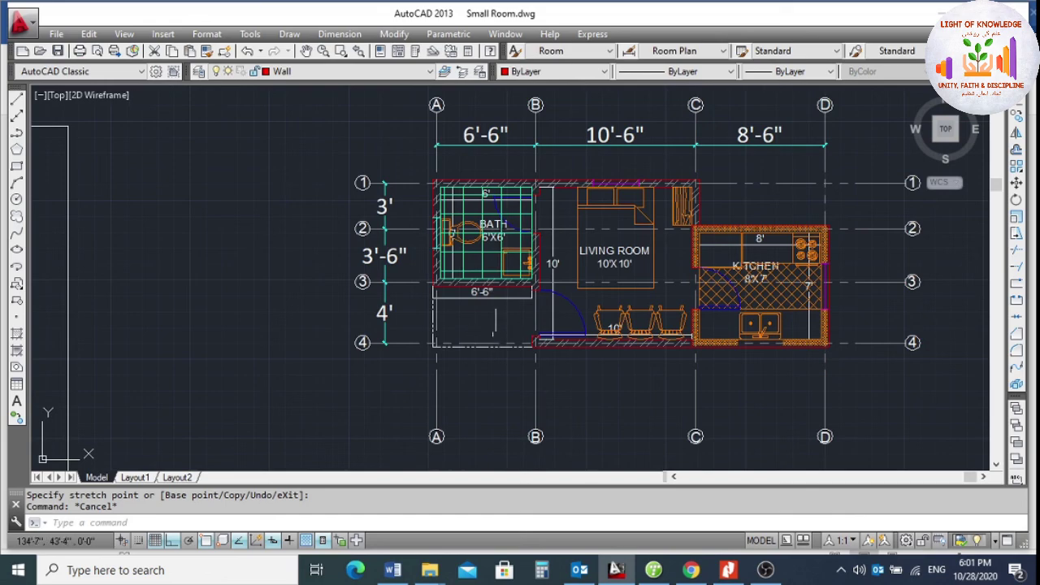
scroll(493, 320, up, 1)
scroll(483, 309, down, 2)
scroll(490, 284, up, 2)
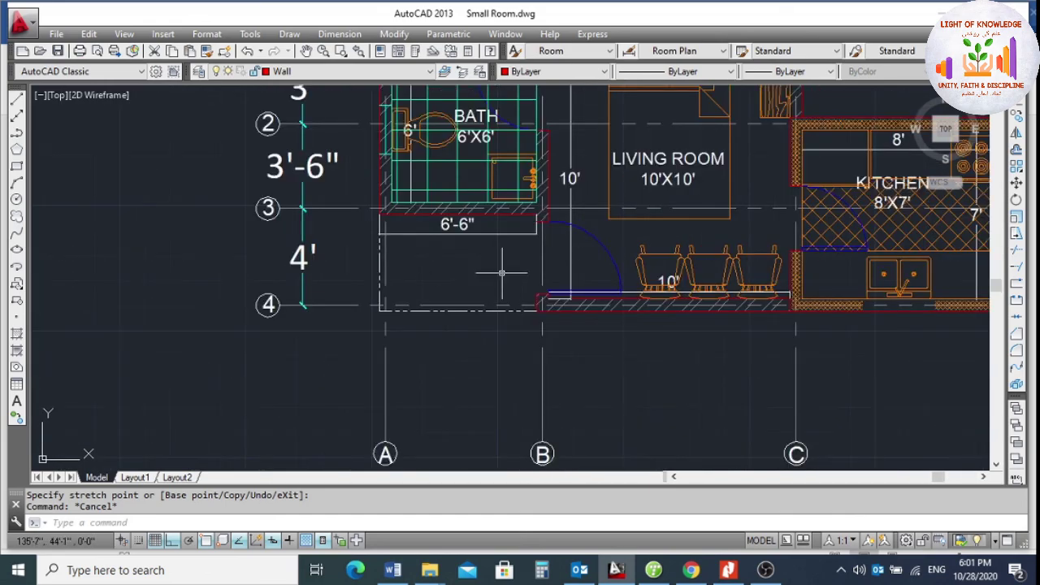
scroll(523, 257, up, 1)
scroll(531, 243, up, 1)
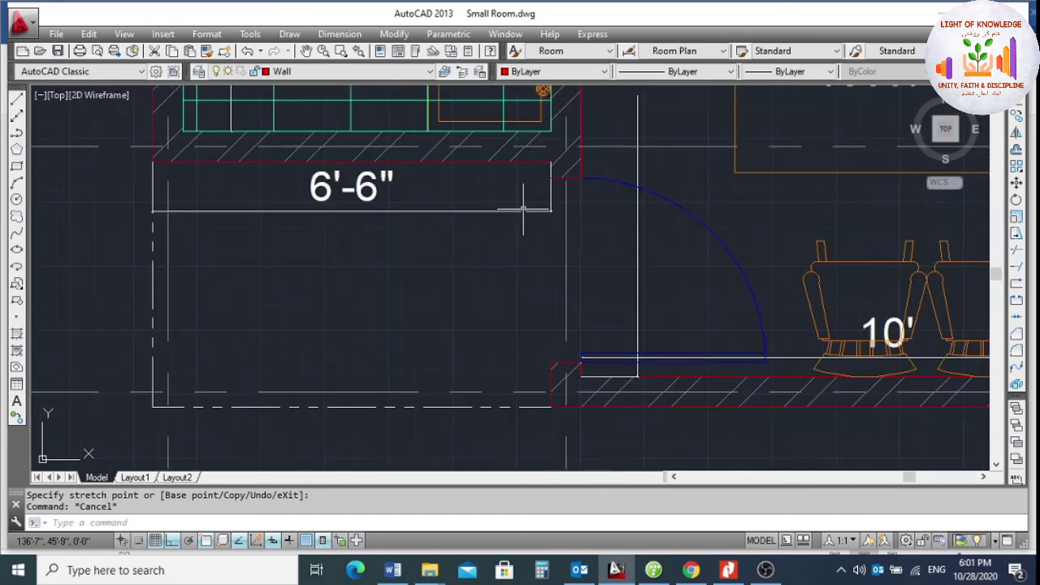
click(524, 220)
scroll(517, 219, up, 1)
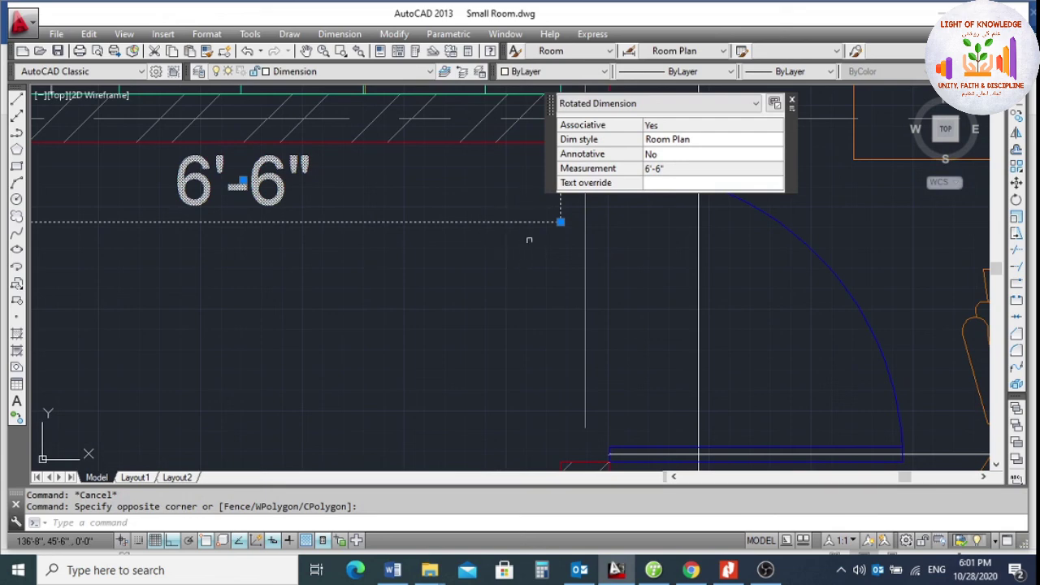
click(560, 223)
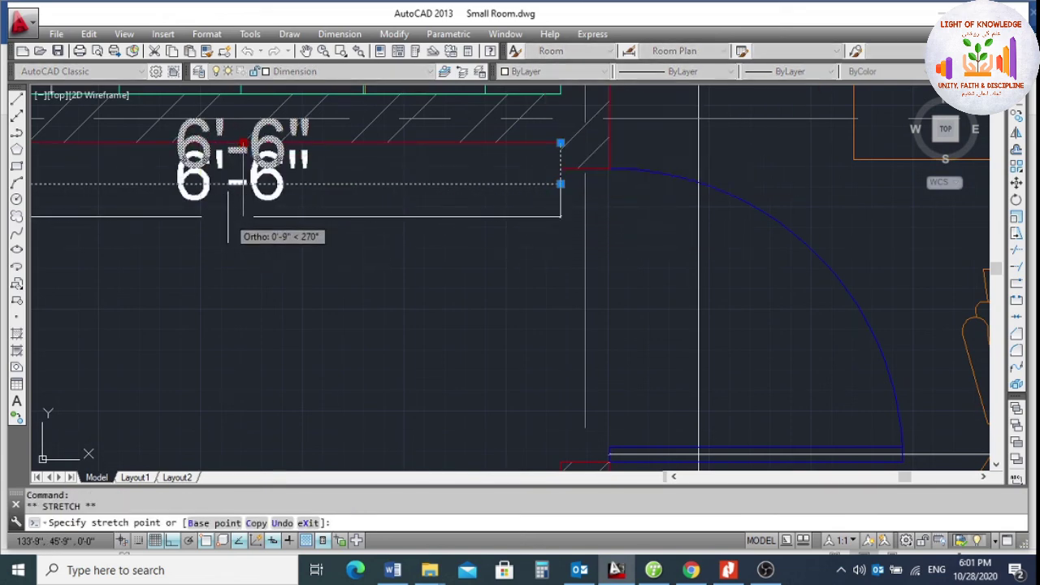
key(Escape)
key(Escape)
Draw a rectangular frame enclosing the whole floor plan.
scroll(347, 164, down, 4)
scroll(458, 273, down, 4)
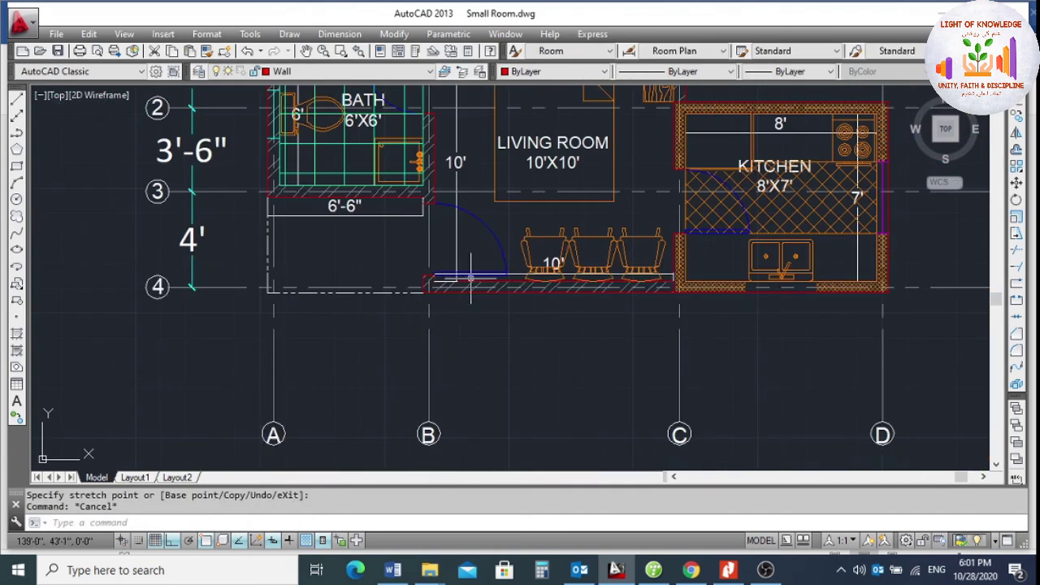
scroll(504, 325, down, 2)
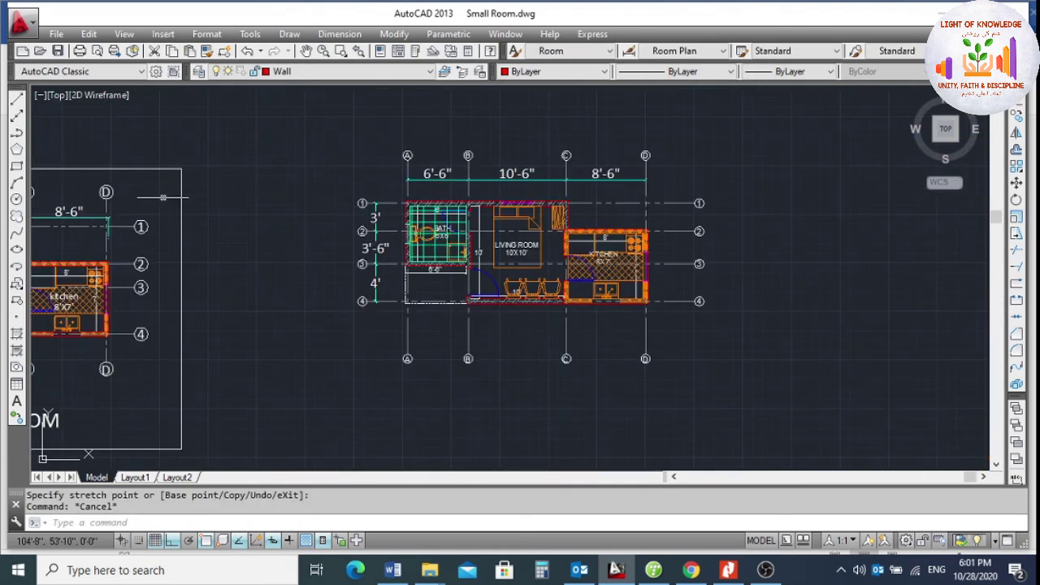
click(16, 167)
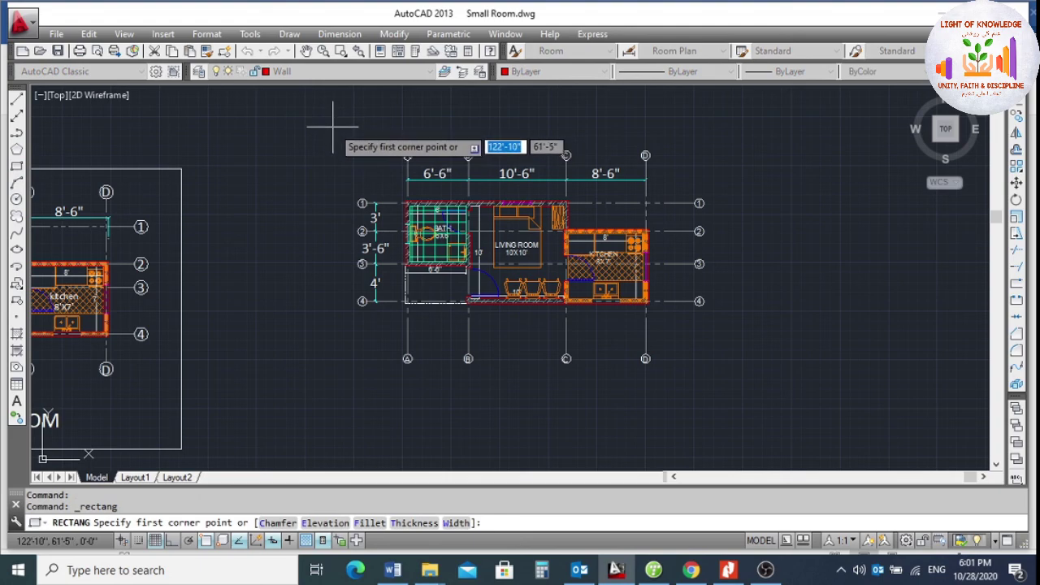
click(333, 127)
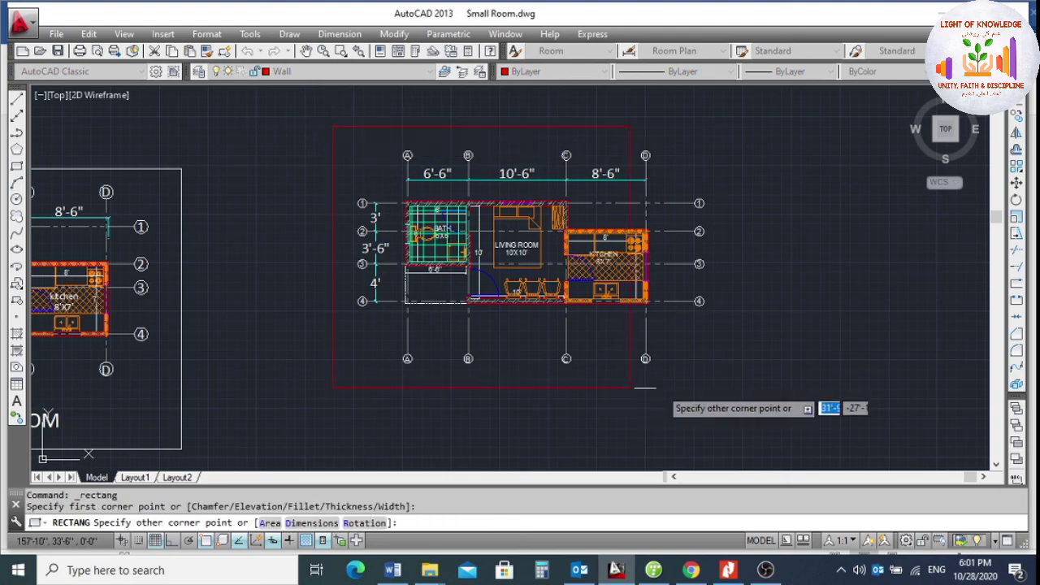
click(717, 382)
Add a one-line multiline text title 'SMALL ROOM PLAN' below the plan.
text(mt)
key(Return)
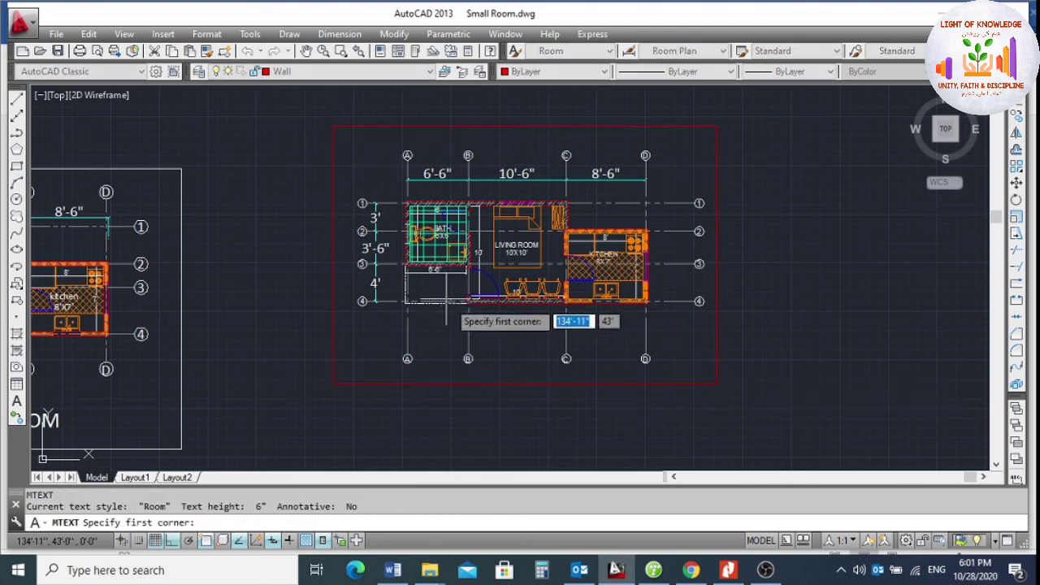
scroll(492, 338, up, 3)
click(468, 318)
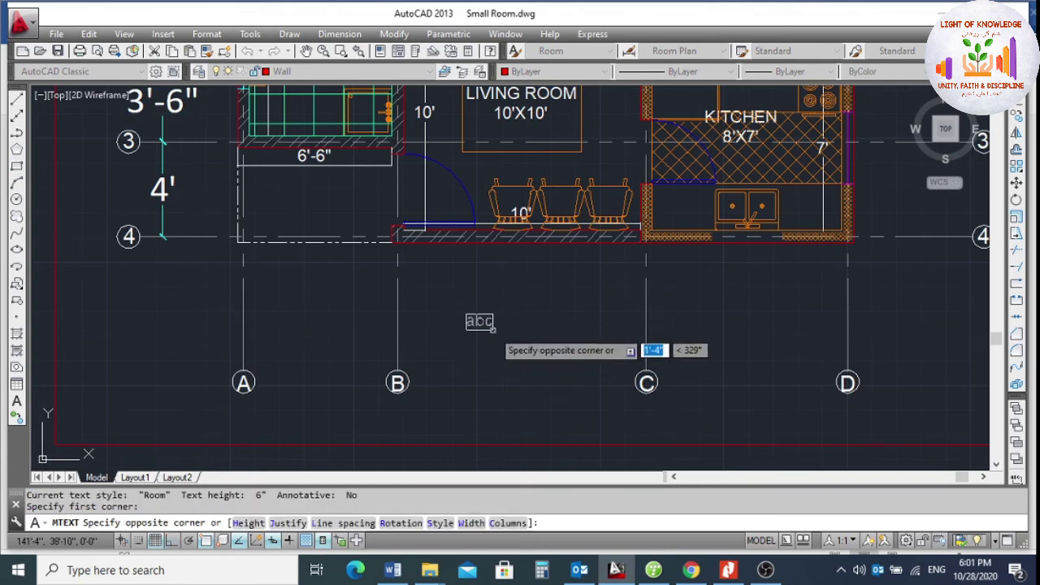
click(524, 325)
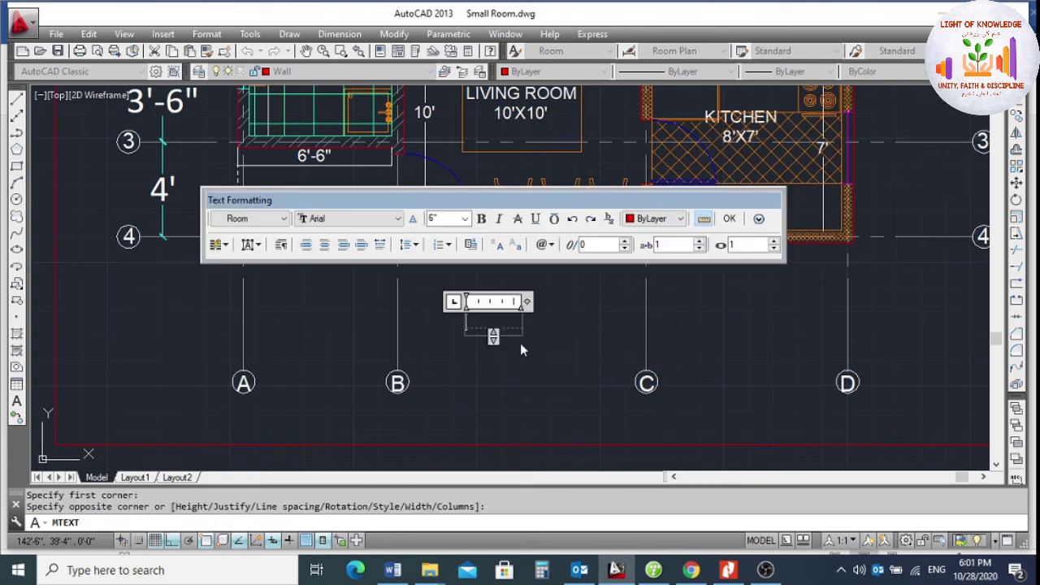
text(SMALL ROOM PLAN)
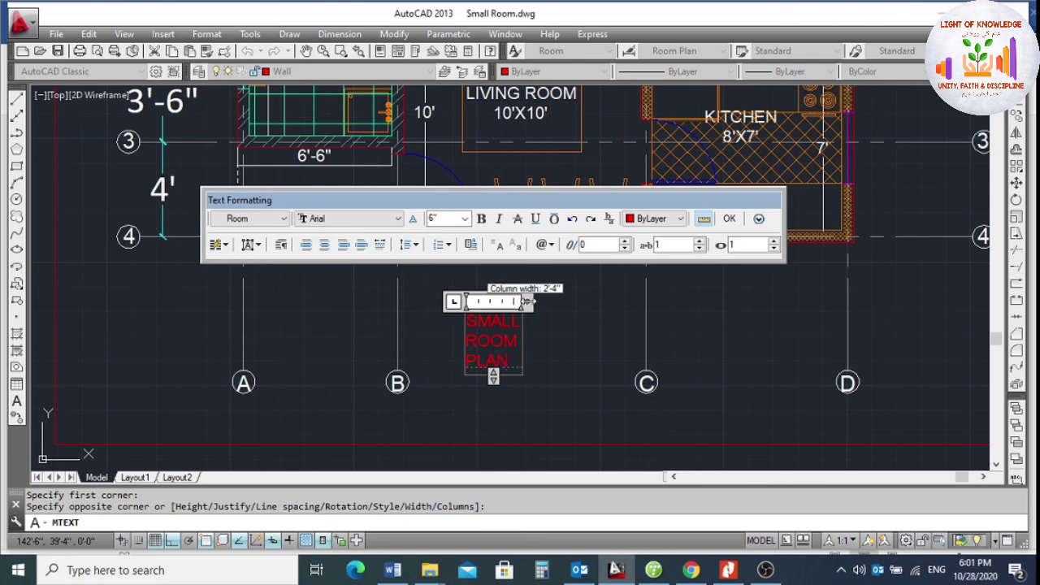
drag(526, 301, 638, 302)
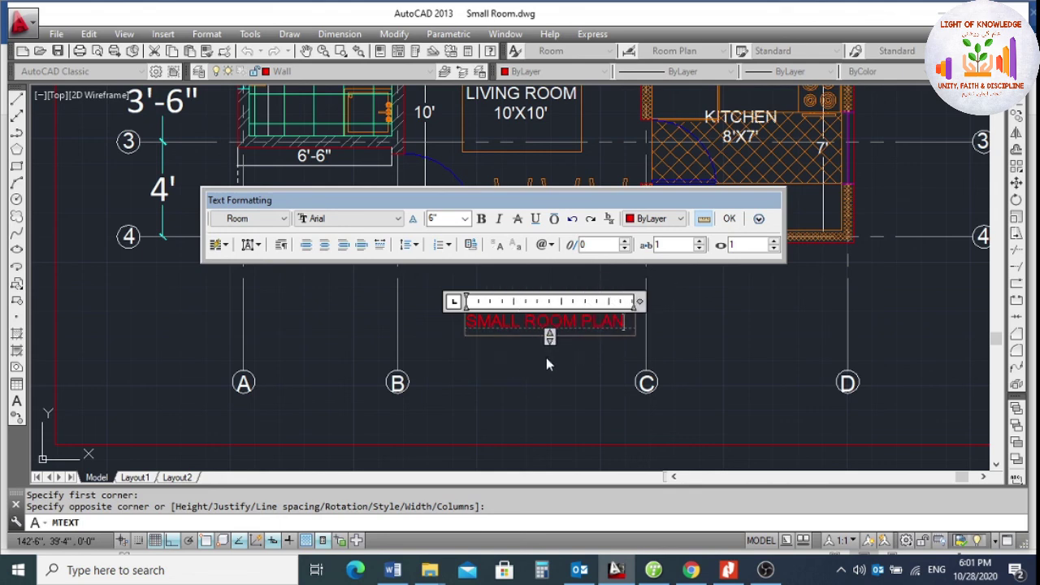
click(545, 417)
click(544, 322)
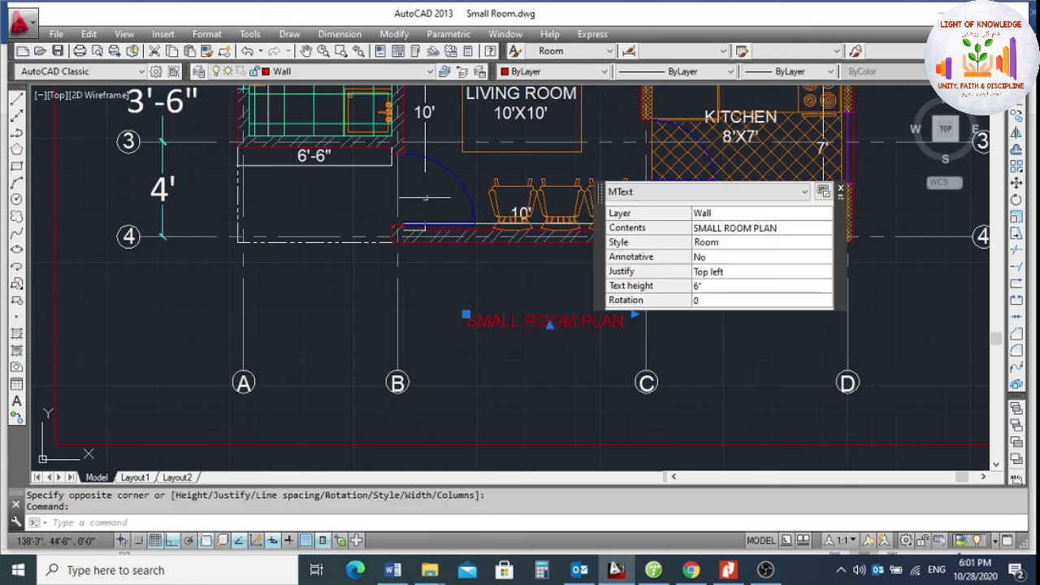
Put the title on the TEXT layer and set its text height to 1.5 (1'-6").
click(410, 72)
click(325, 185)
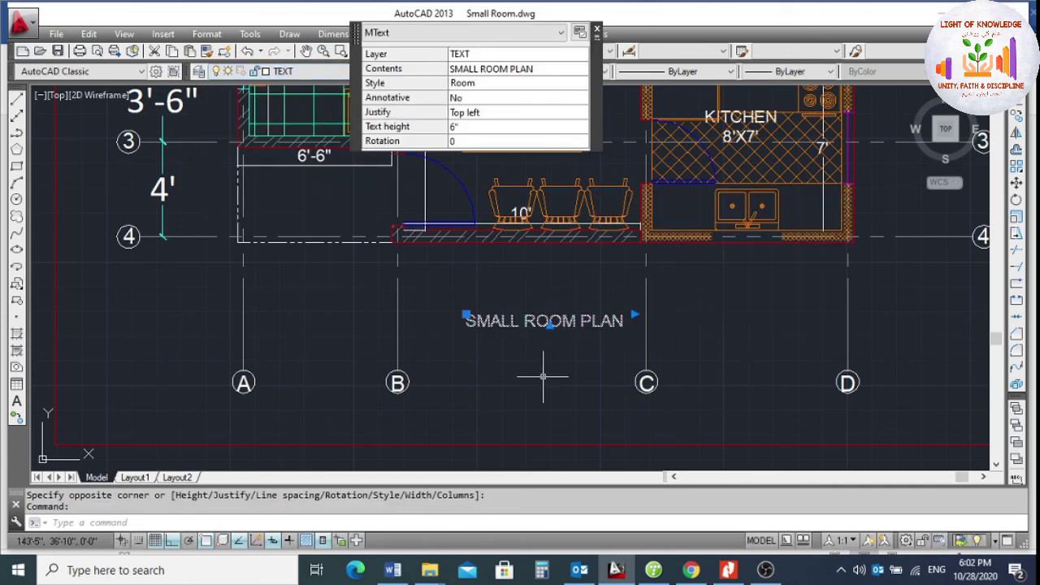
key(Escape)
click(543, 323)
click(685, 265)
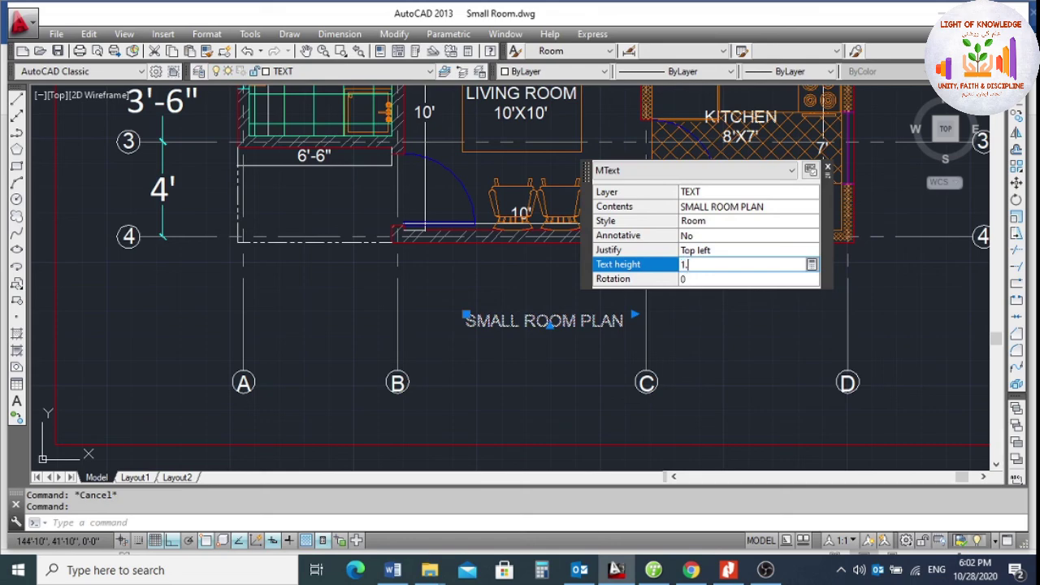
text(1.5)
key(Tab)
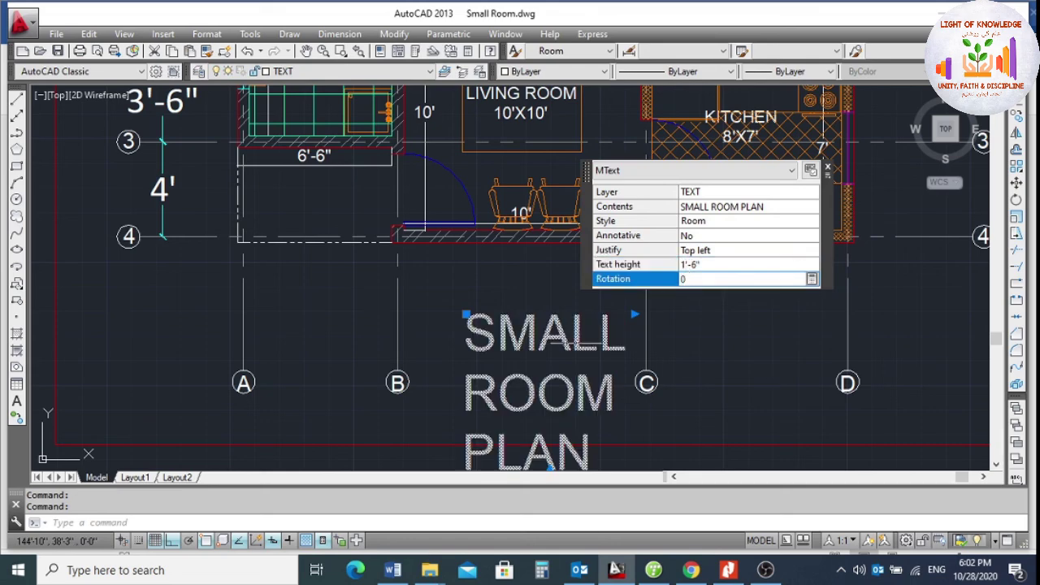
key(Escape)
Centre-align the SMALL ROOM PLAN title text.
scroll(499, 321, down, 4)
click(552, 320)
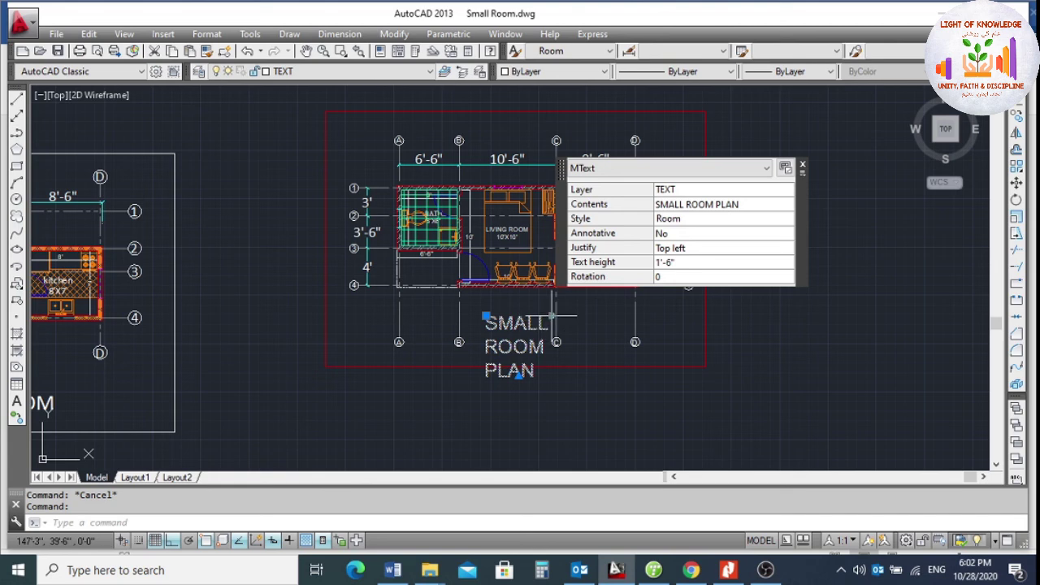
click(554, 316)
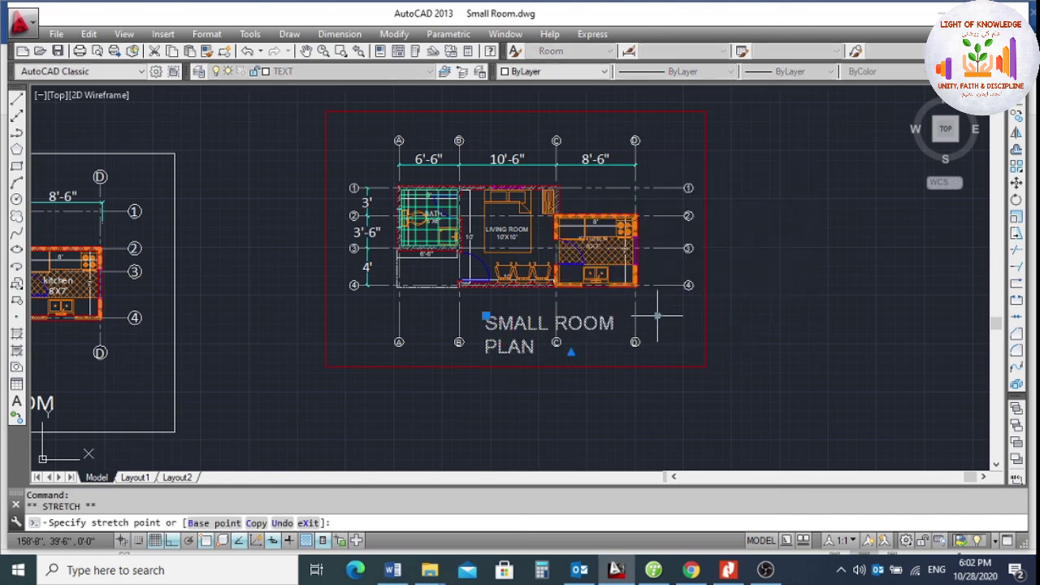
key(Escape)
click(530, 326)
click(524, 333)
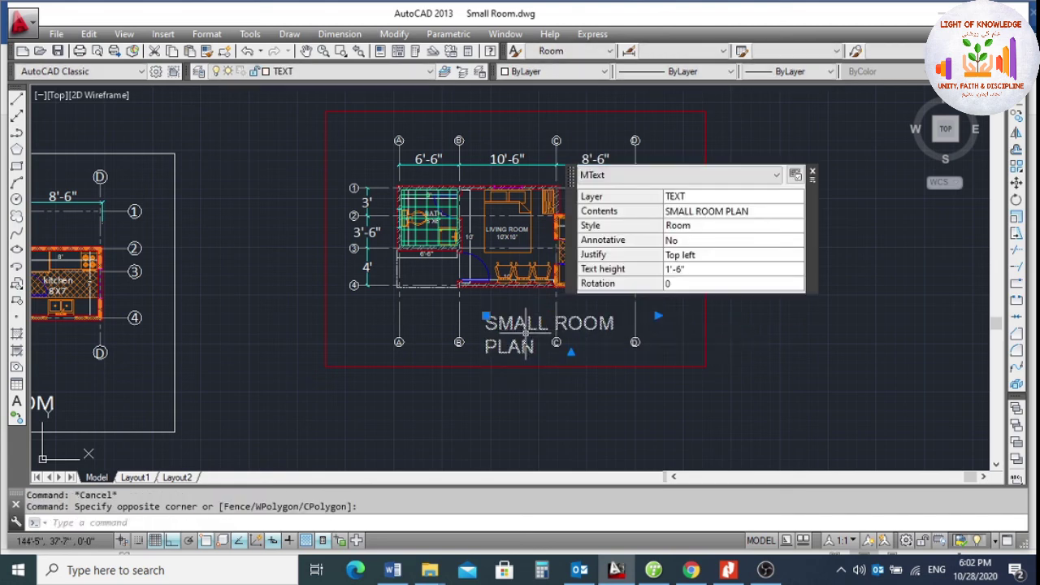
double_click(525, 333)
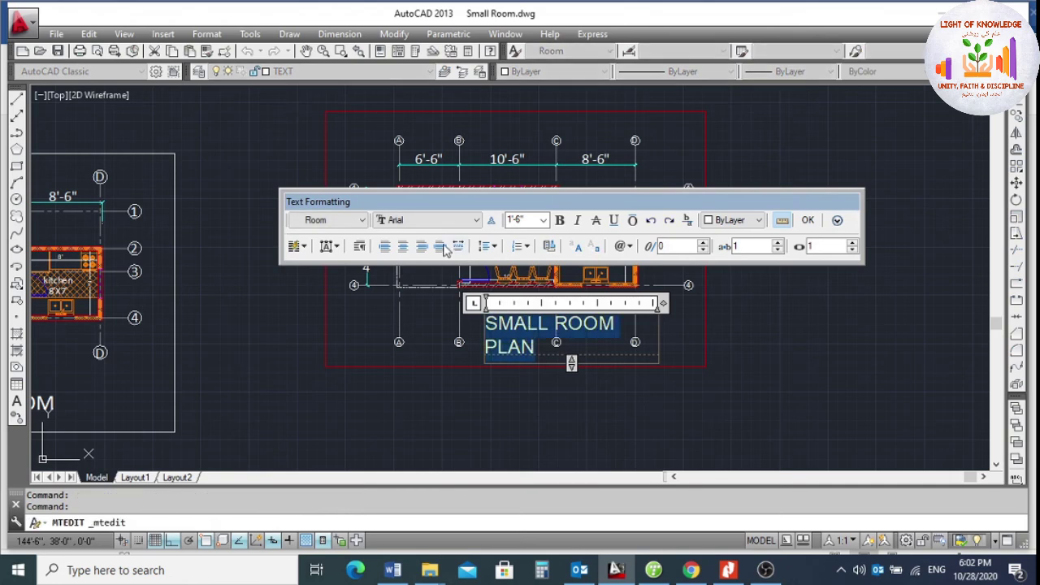
click(400, 247)
click(522, 382)
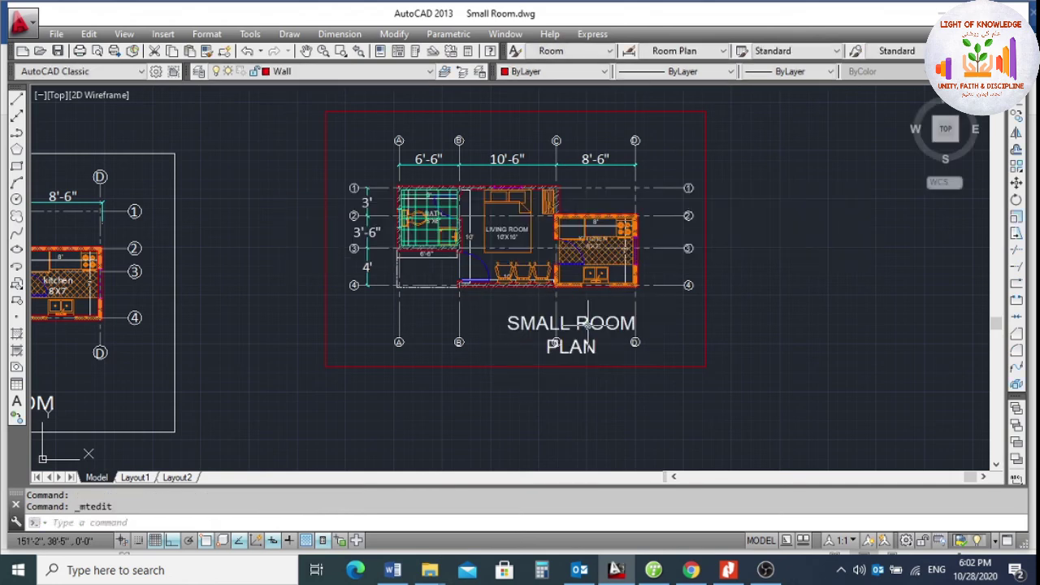
Move the title to the left of its old position with the M command.
text(m)
key(Return)
scroll(548, 318, up, 2)
click(528, 329)
click(502, 322)
click(507, 326)
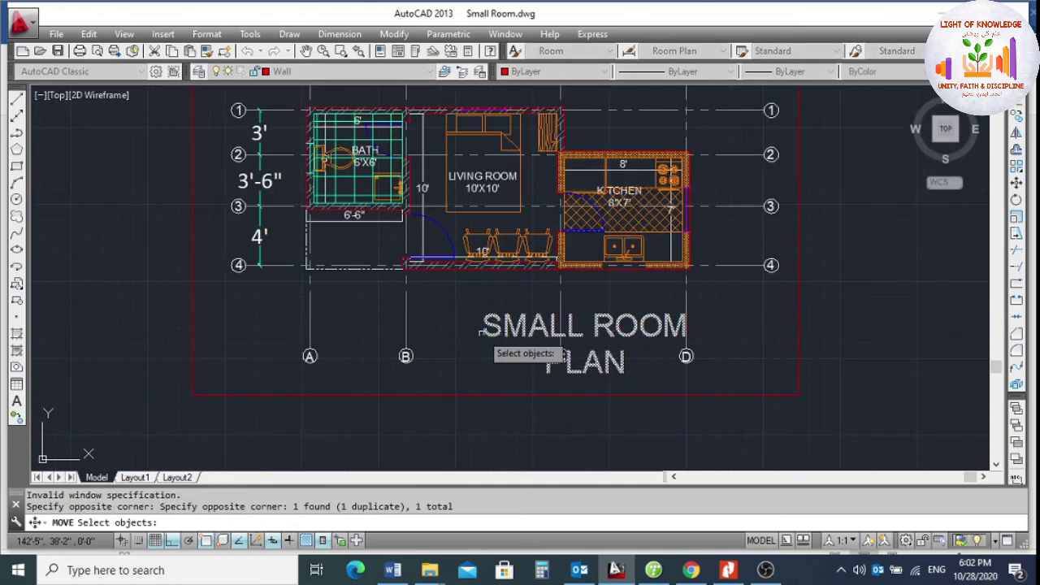
key(Return)
click(479, 331)
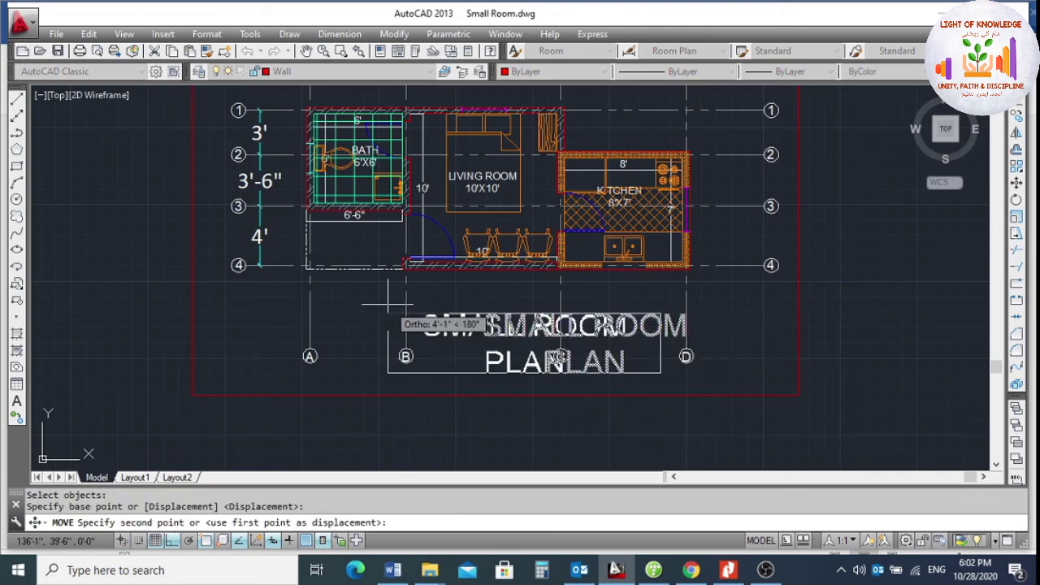
click(355, 304)
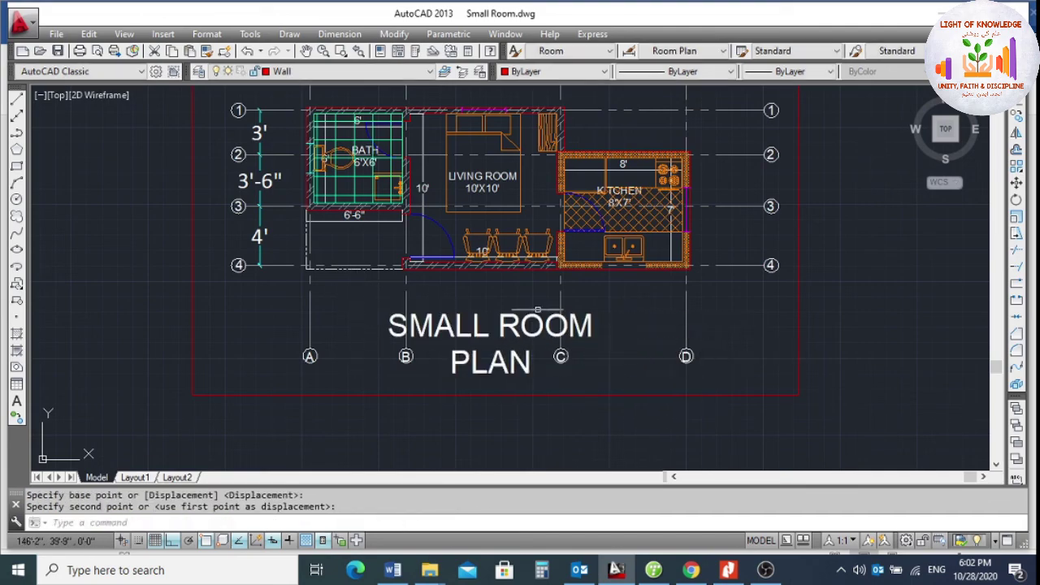
Move the title again so it sits slightly higher, just below the plan.
click(539, 322)
key(Return)
click(519, 286)
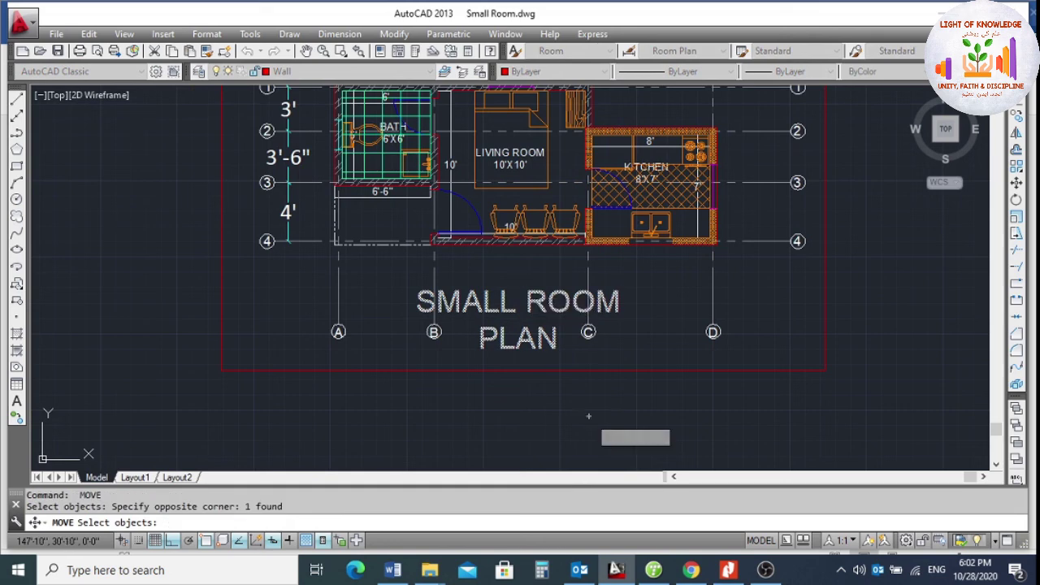
key(Return)
click(594, 425)
click(593, 408)
Change the title's text height to 1' and keep the text changes.
double_click(530, 294)
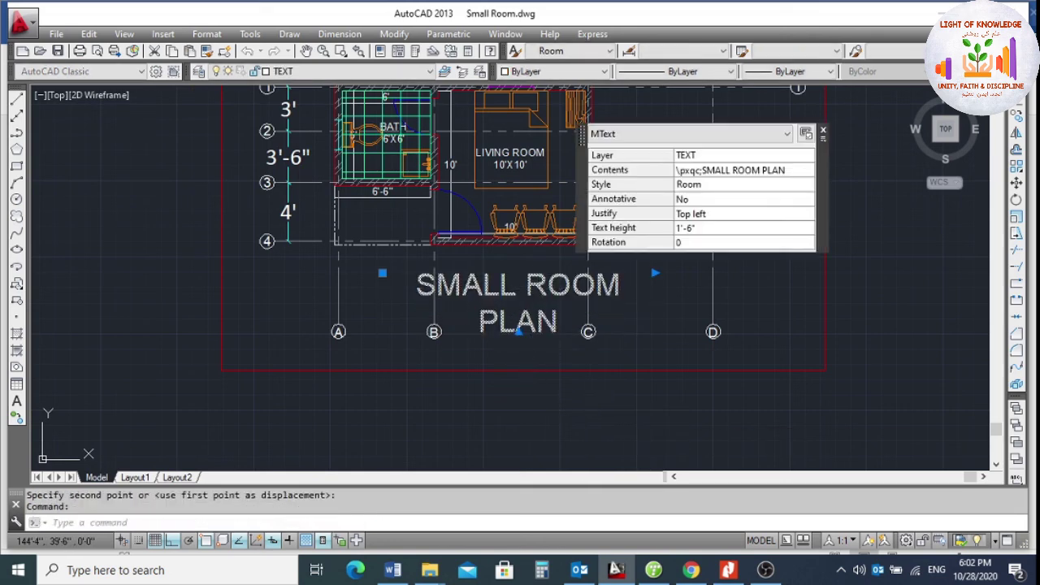
click(468, 176)
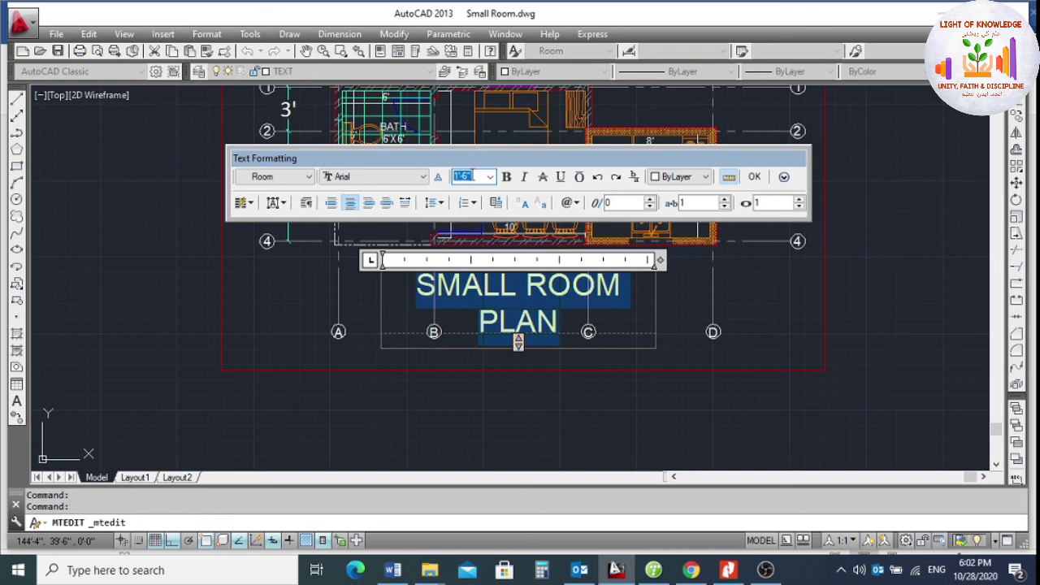
text(1')
key(Return)
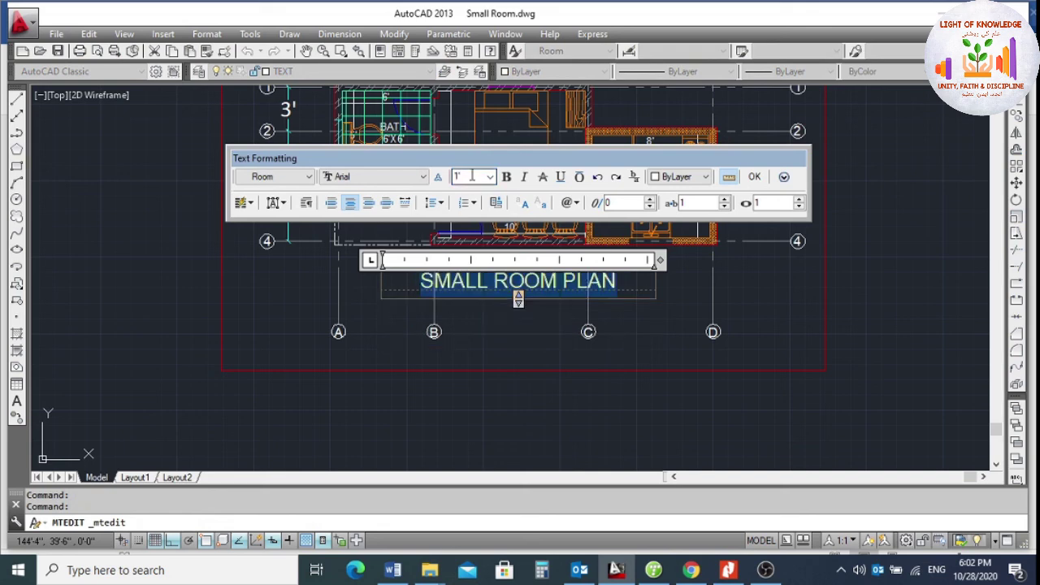
key(Escape)
click(540, 289)
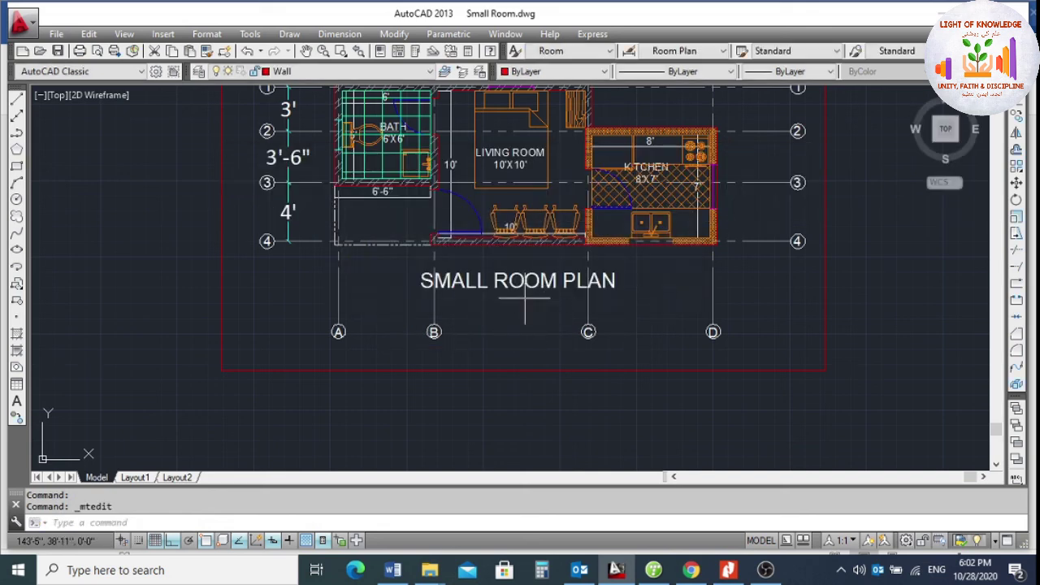
scroll(524, 300, up, 2)
scroll(536, 325, down, 2)
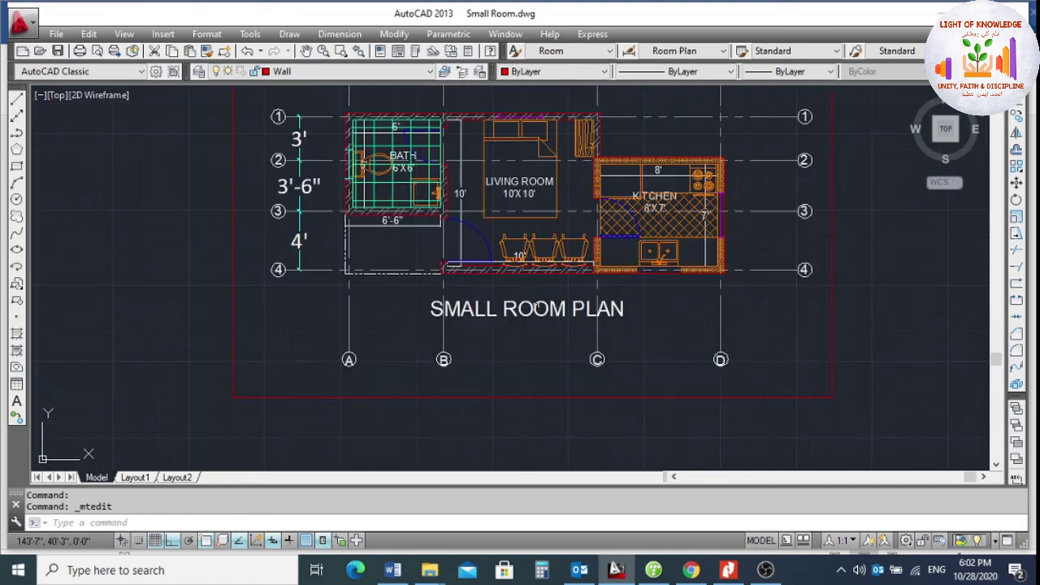
scroll(537, 306, down, 2)
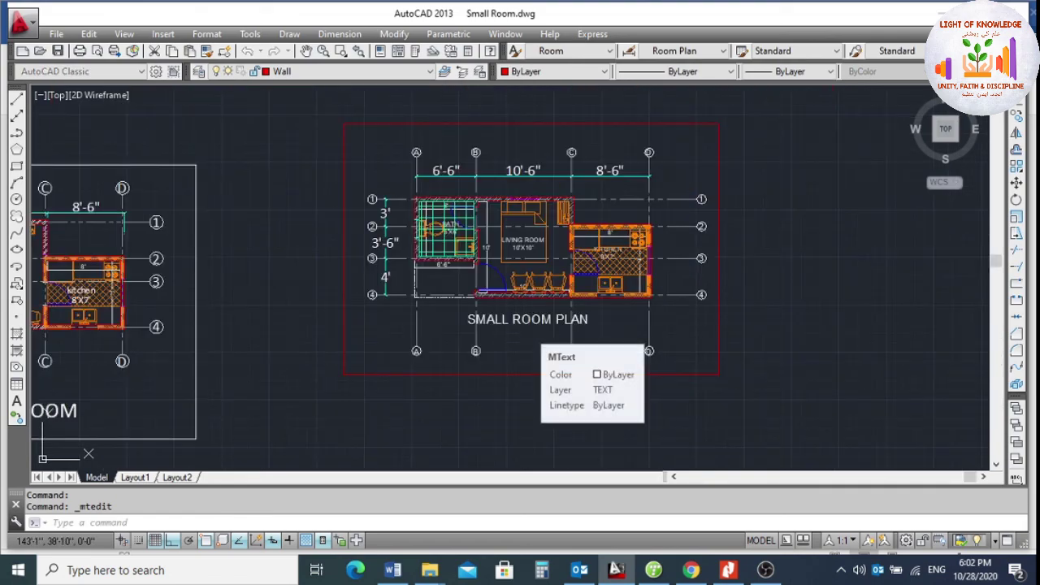
key(ctrl+p)
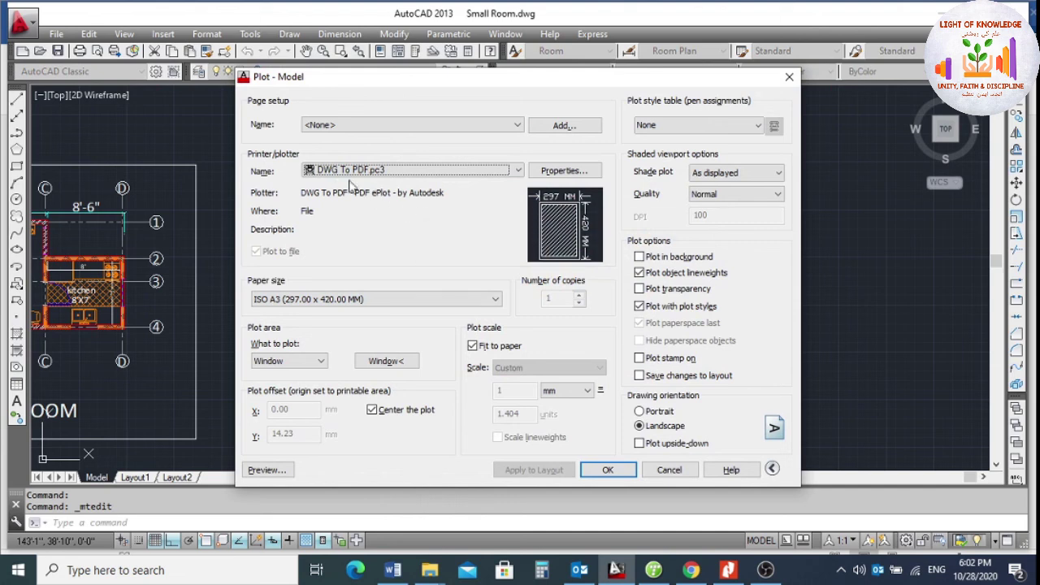
Plot with DWG To PDF.pc3 using a window picked around the framed plan.
click(518, 172)
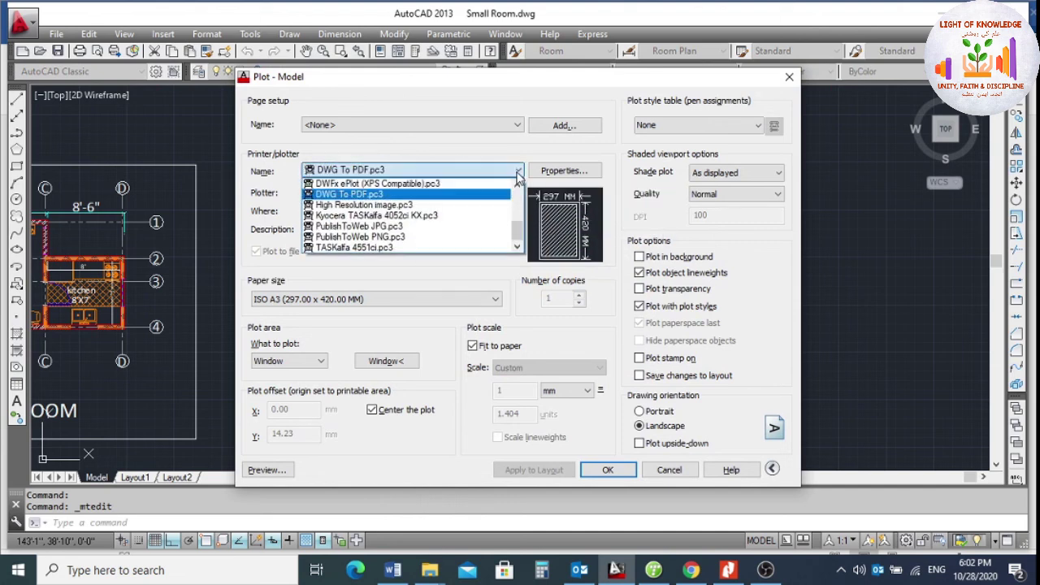
click(394, 196)
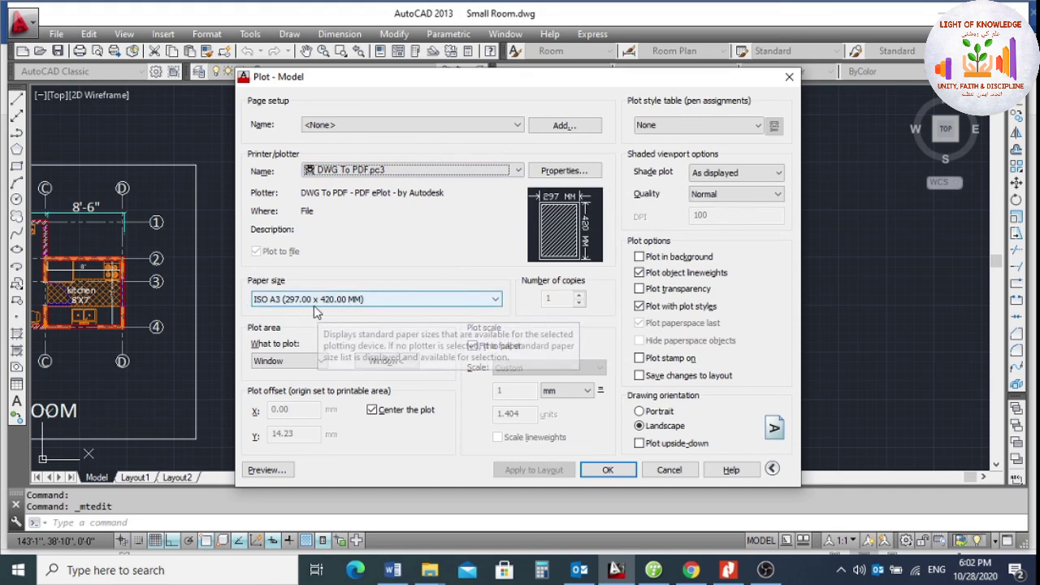
click(285, 361)
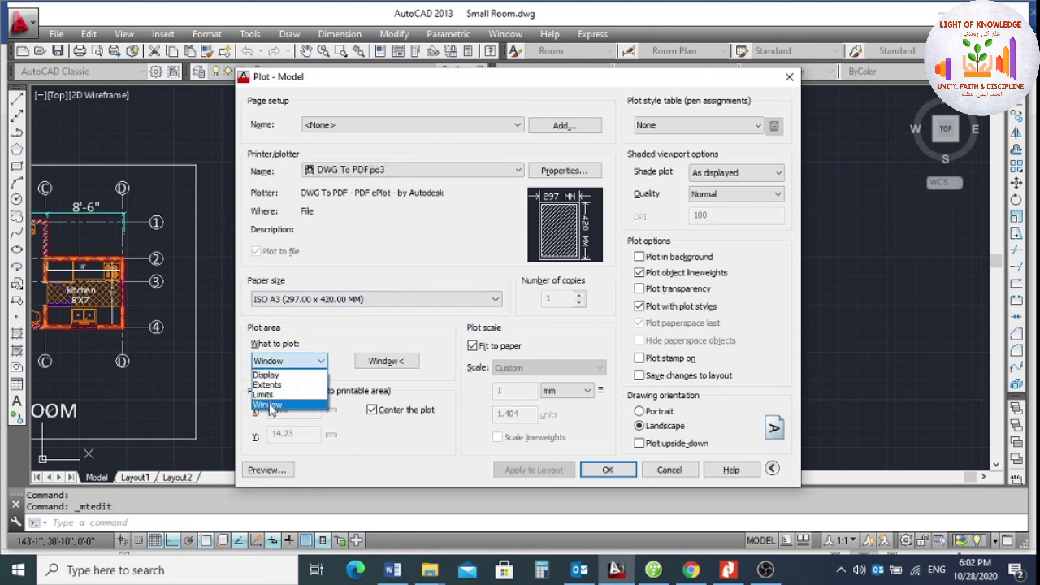
click(279, 404)
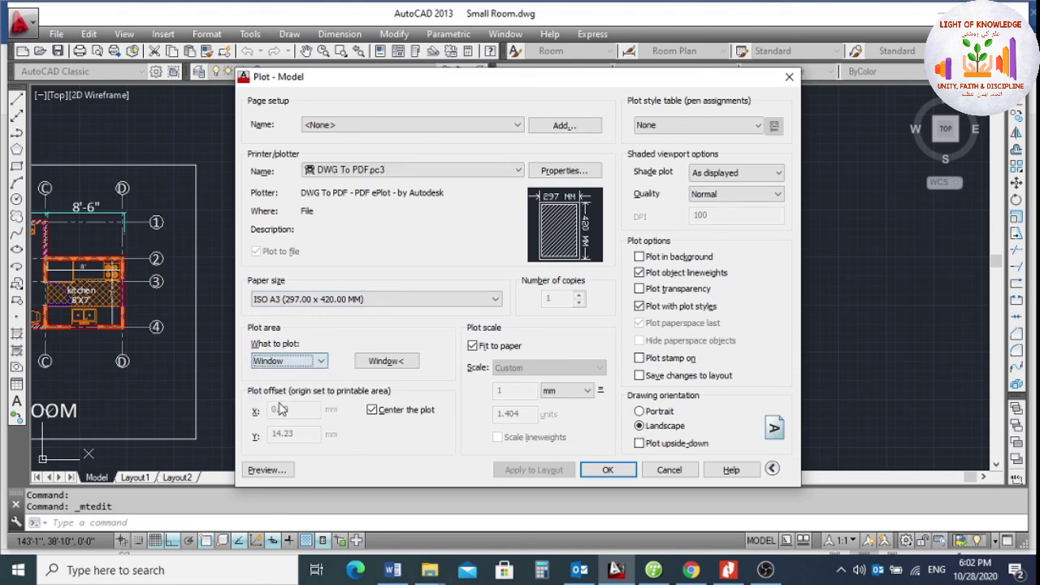
click(393, 362)
click(343, 123)
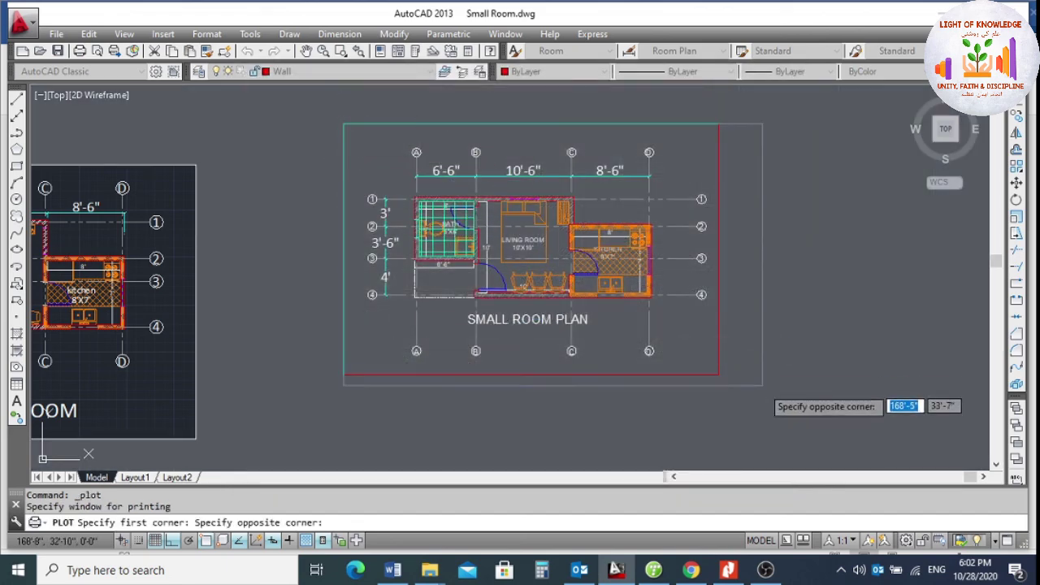
click(716, 372)
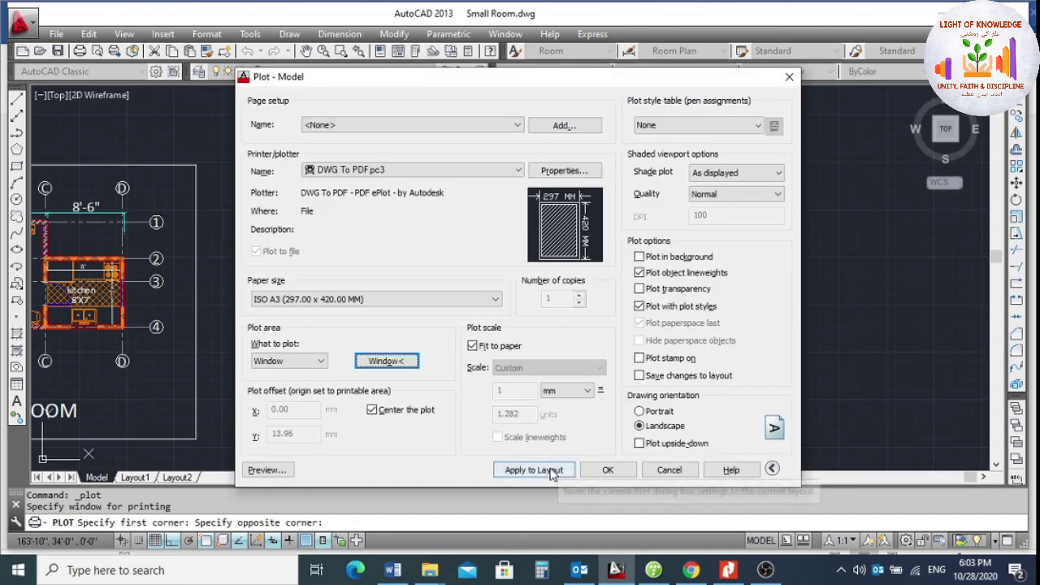
Preview the sheet, then save the plot as Small Room-Model.pdf in Desktop > Lectures.
click(266, 469)
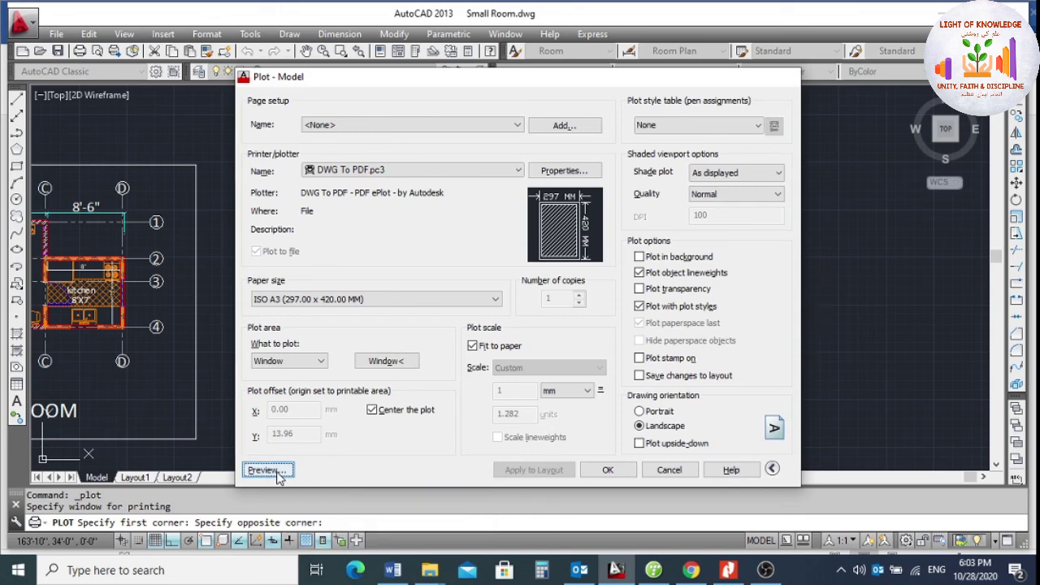
scroll(506, 301, up, 3)
scroll(506, 301, down, 2)
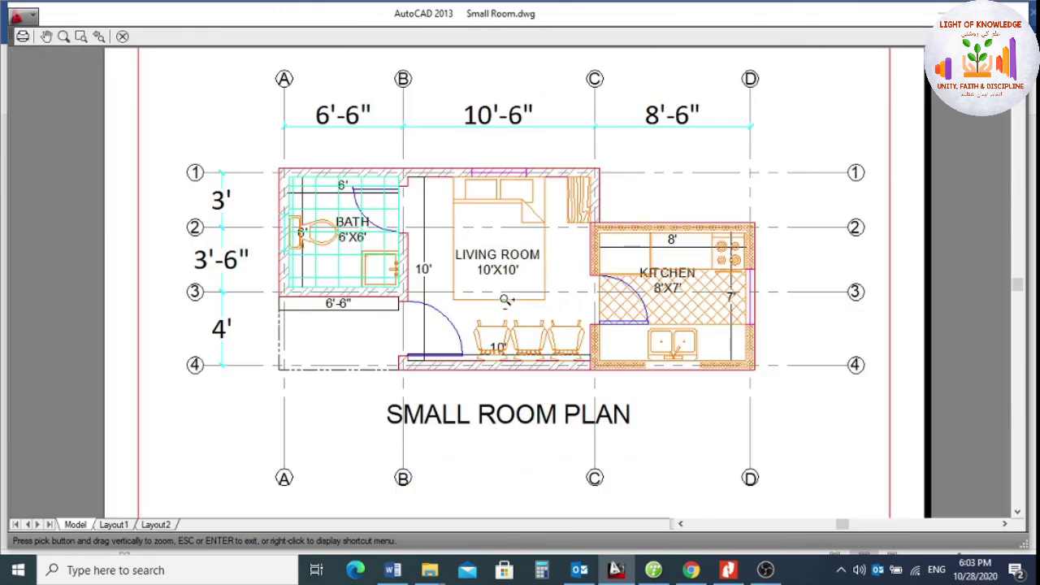
scroll(560, 300, down, 2)
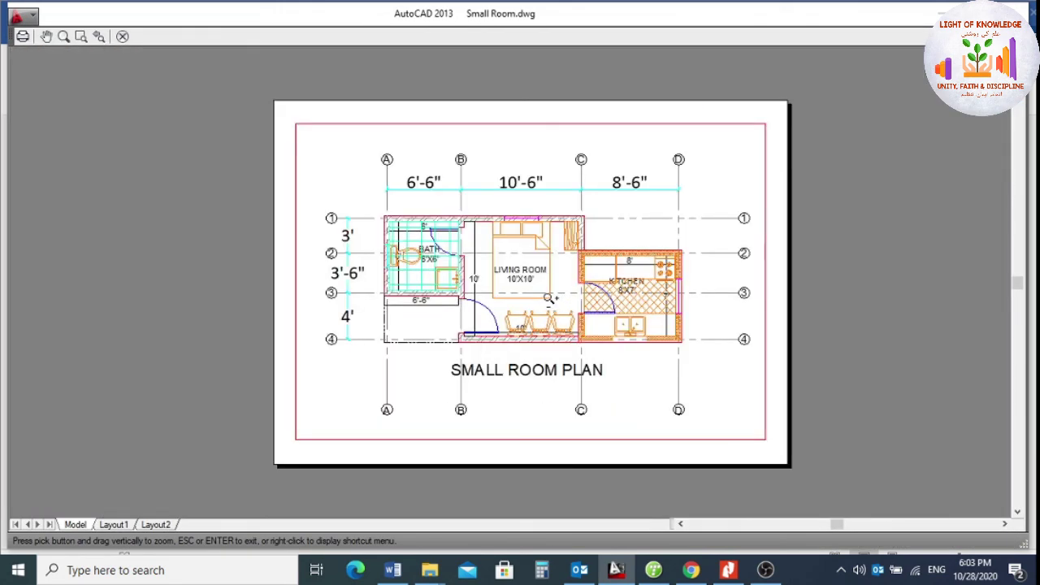
key(Escape)
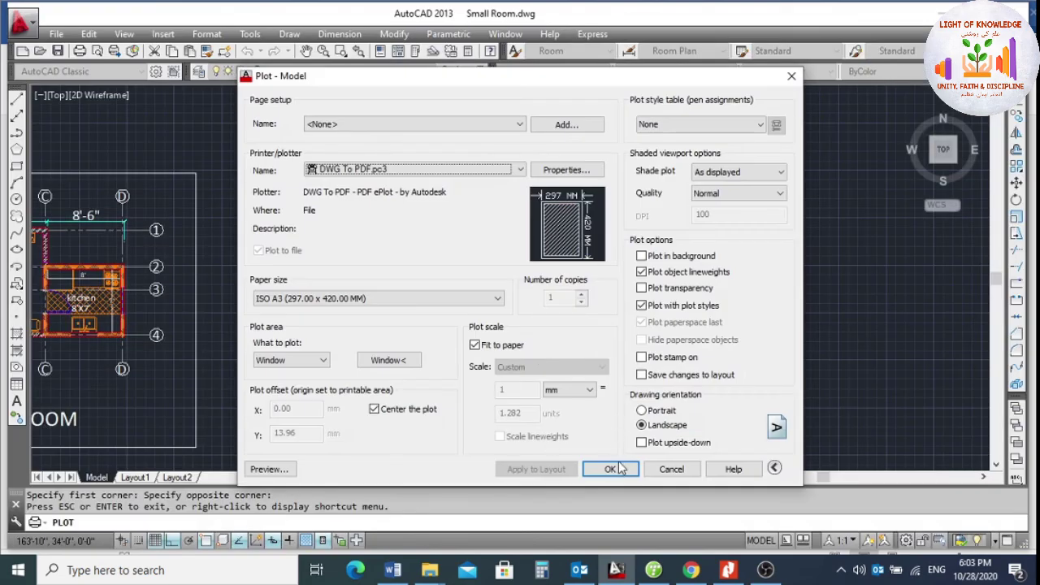
click(613, 469)
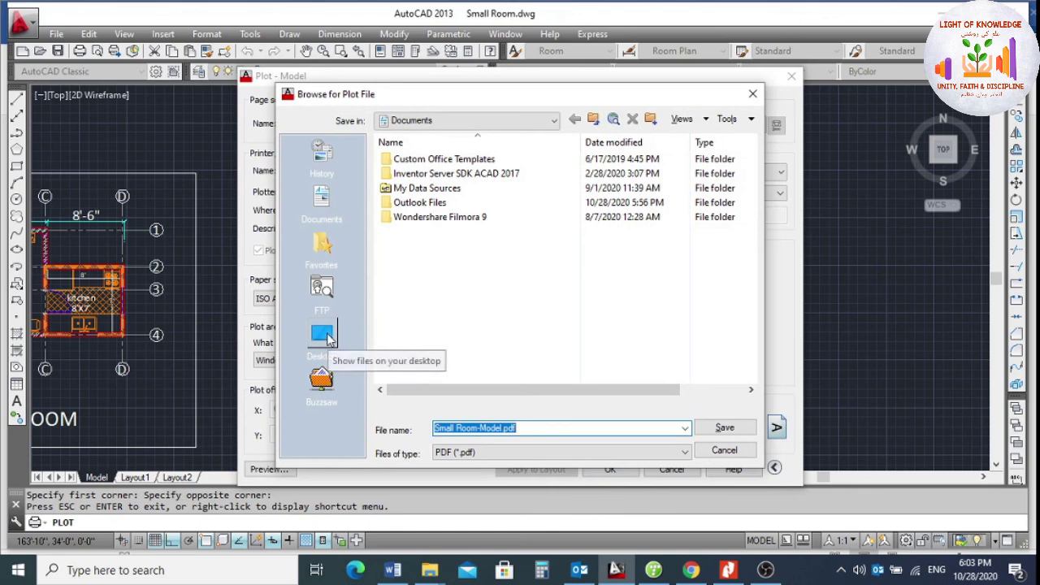
click(327, 337)
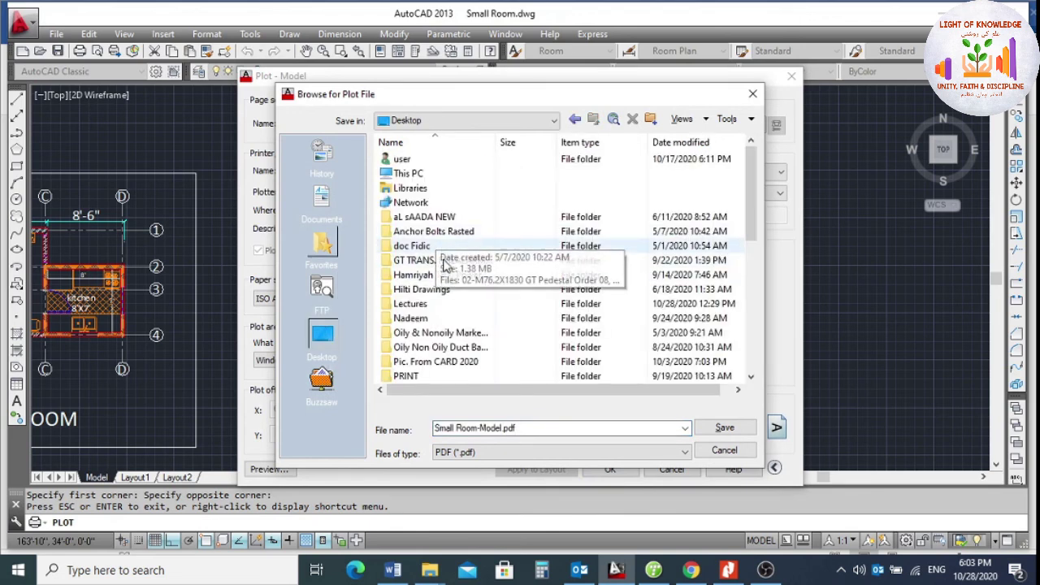
double_click(418, 305)
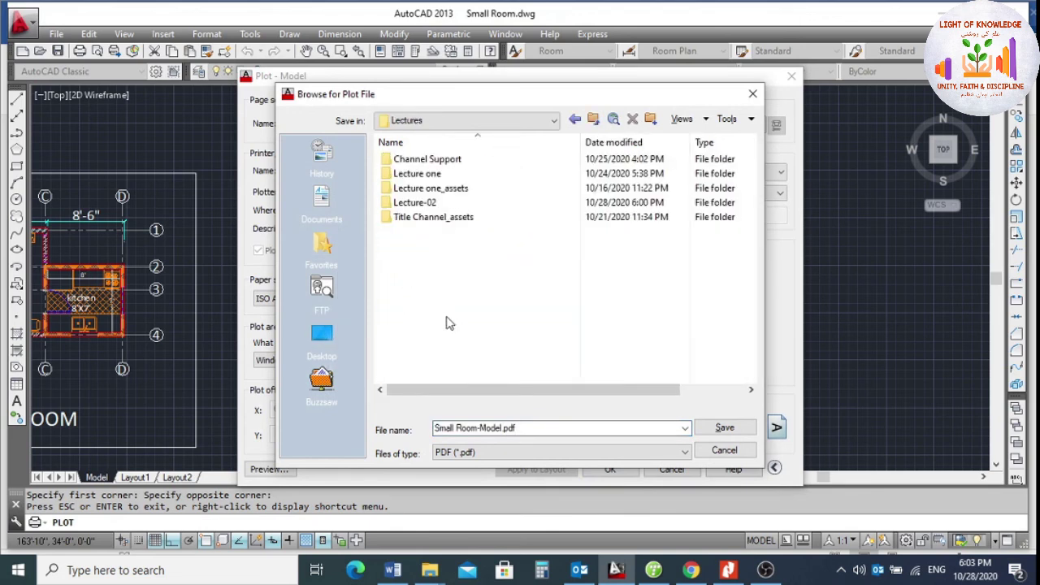
click(725, 427)
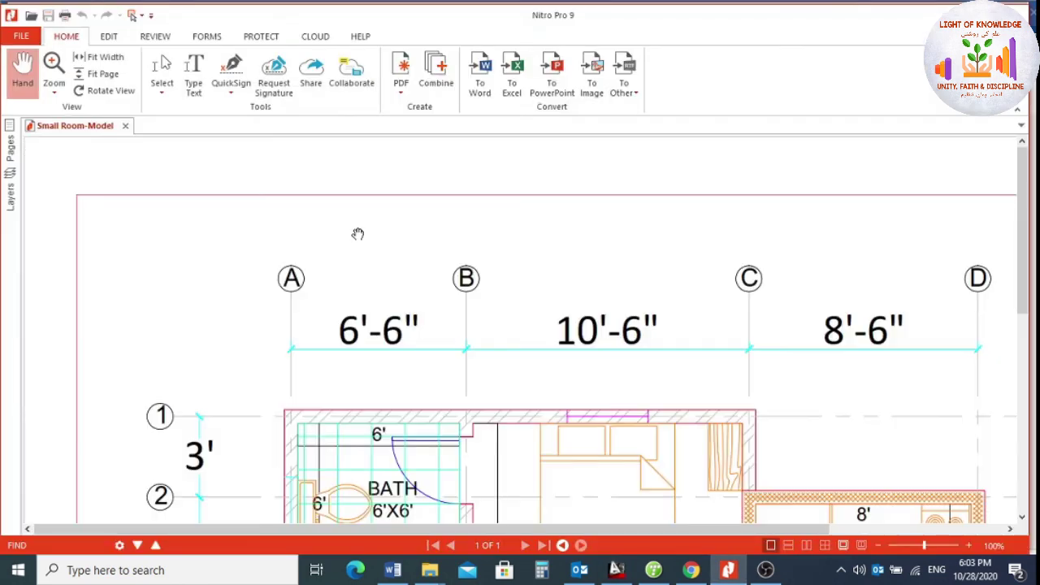
Zoom in and out in Nitro Pro 9 to view the full Small Room-Model sheet.
ctrl+scroll(455, 268, down, 3)
ctrl+scroll(447, 345, up, 2)
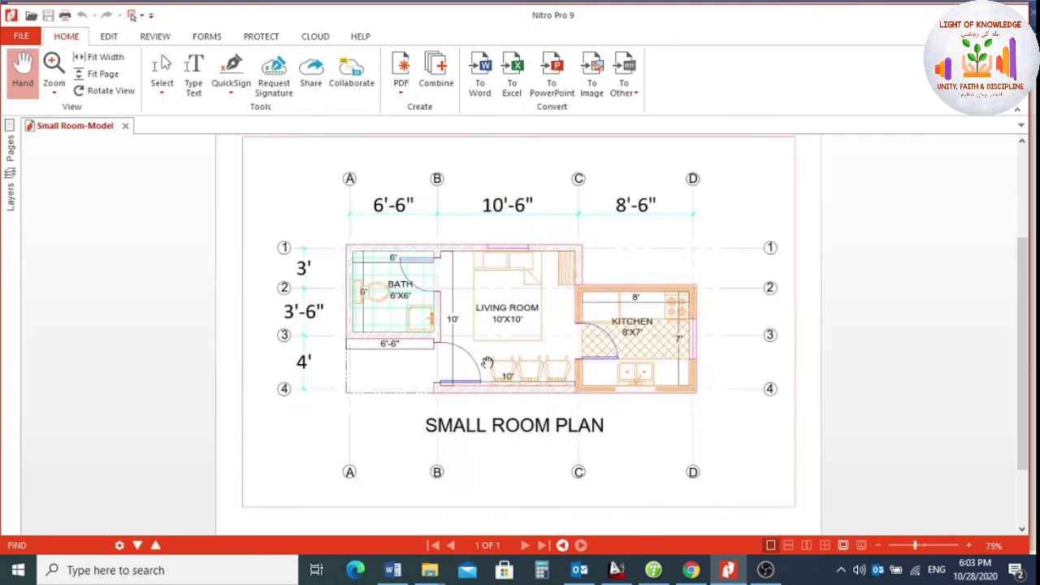
ctrl+scroll(487, 358, up, 1)
ctrl+scroll(475, 323, down, 2)
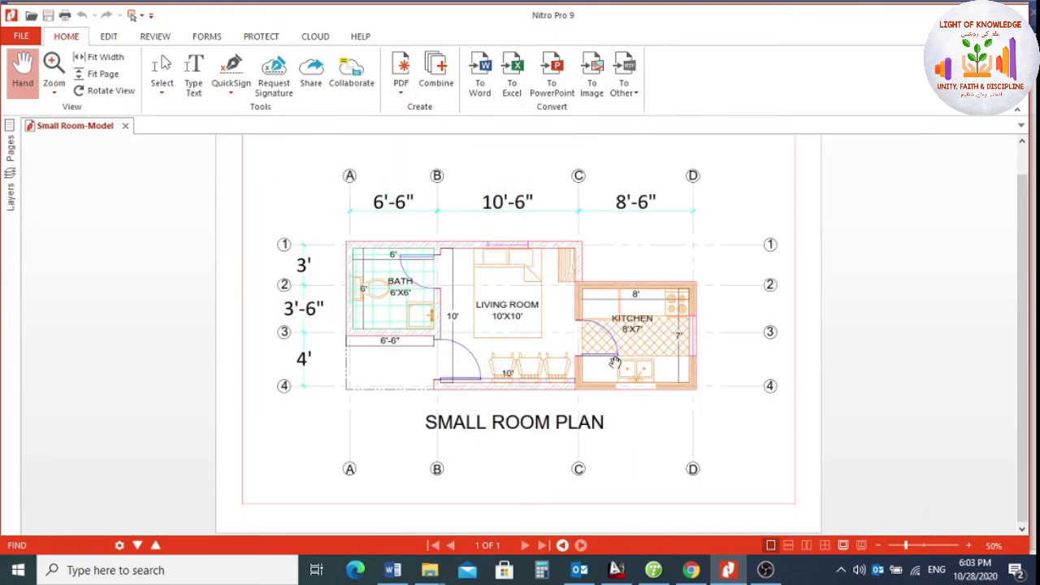